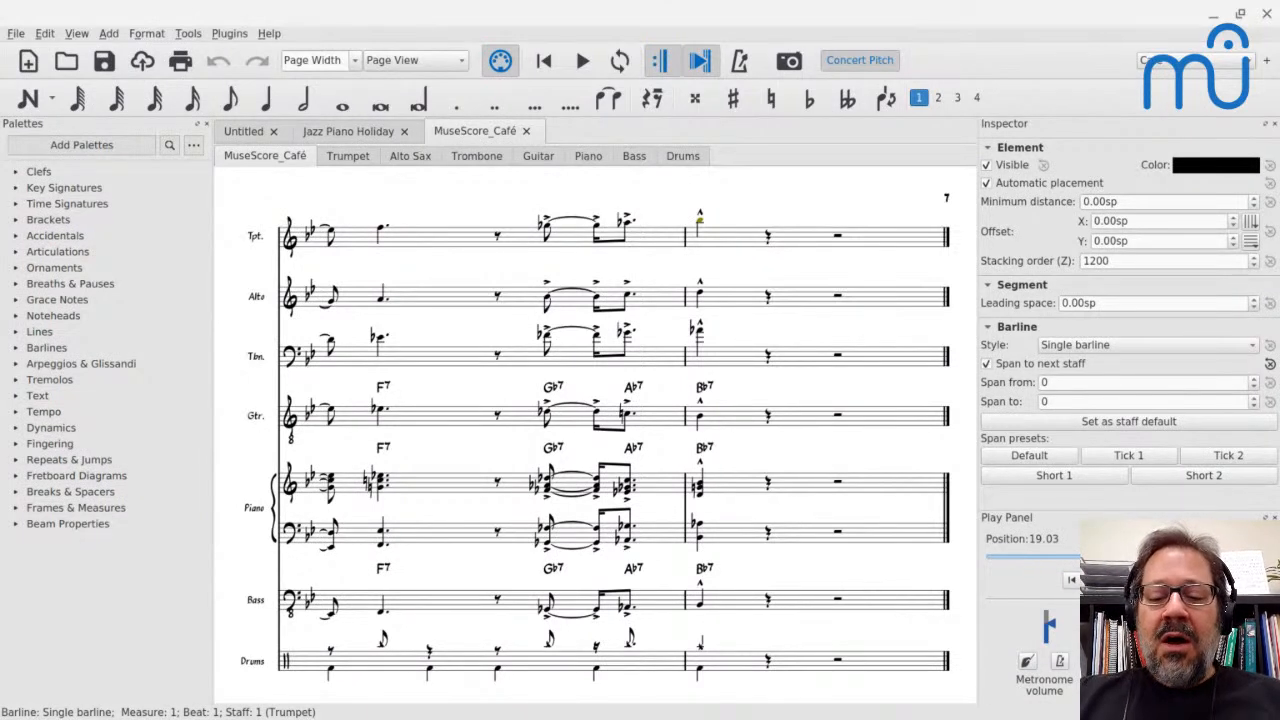
pyautogui.hotkey('ctrl', 'o')
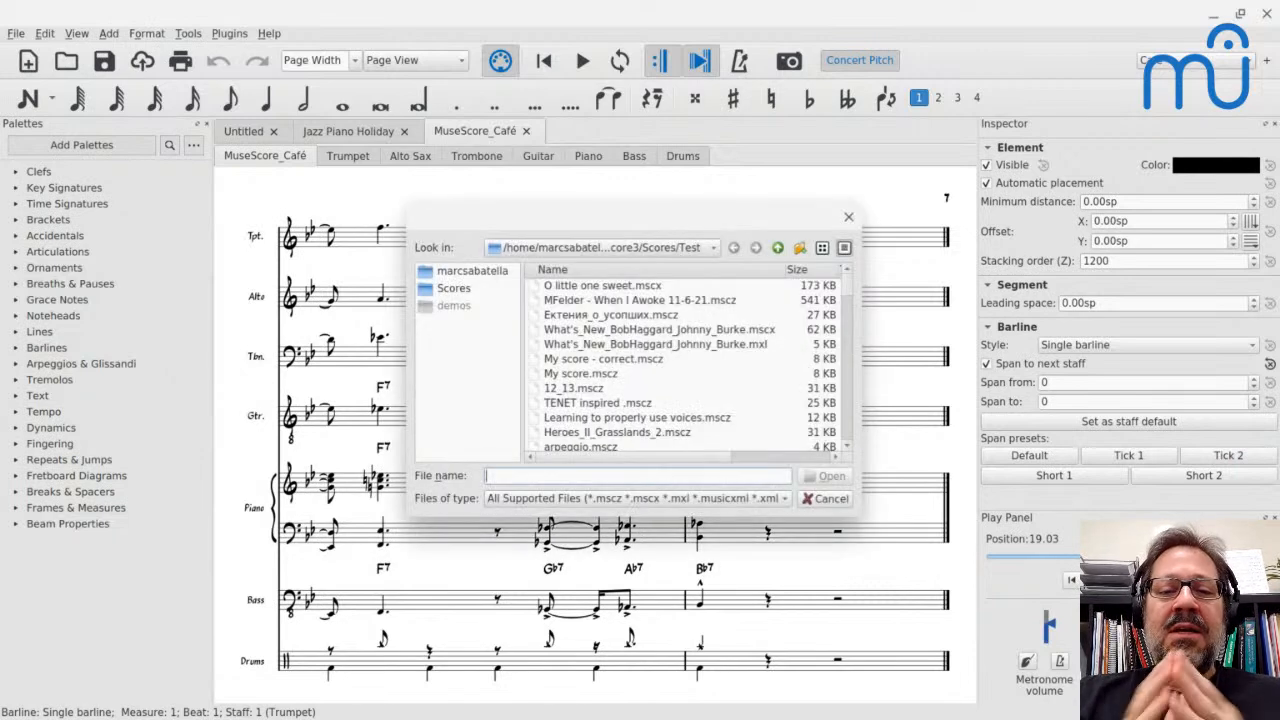
pyautogui.press('Escape')
pyautogui.press('Escape')
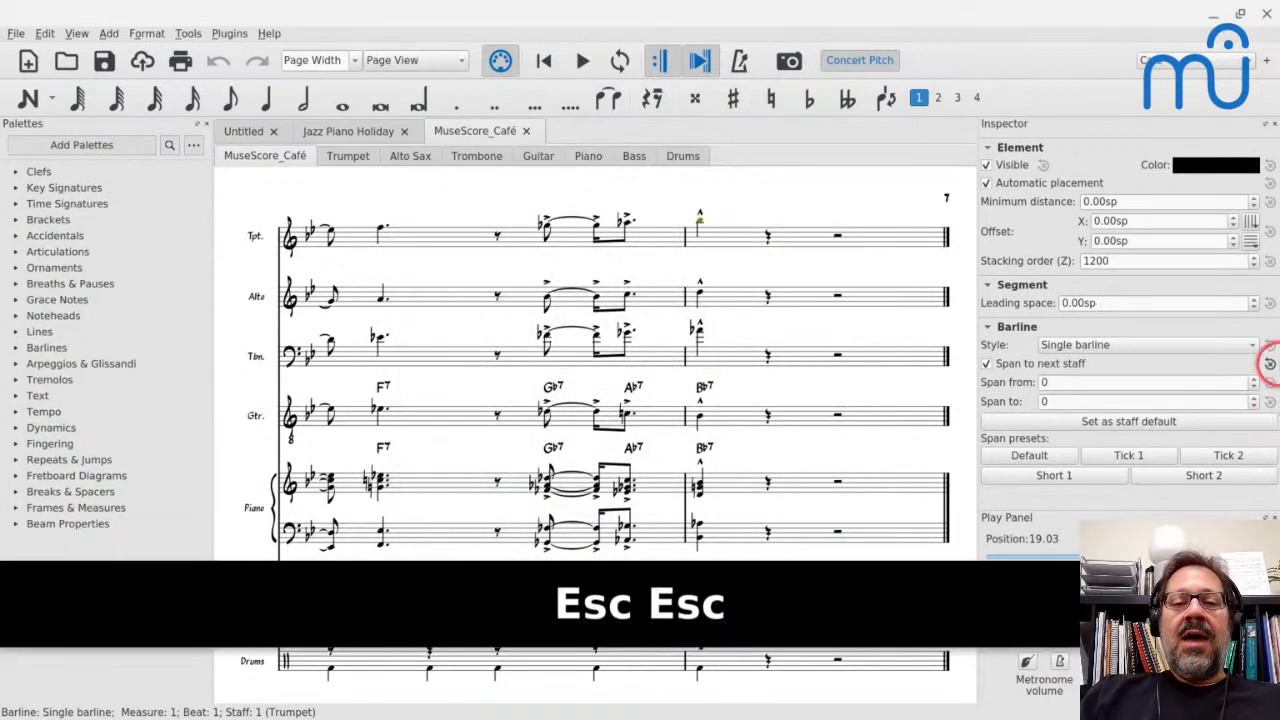
# Return to the start of the MuseScore_Café score and look over the first systems of its Piano part
pyautogui.press('Home')
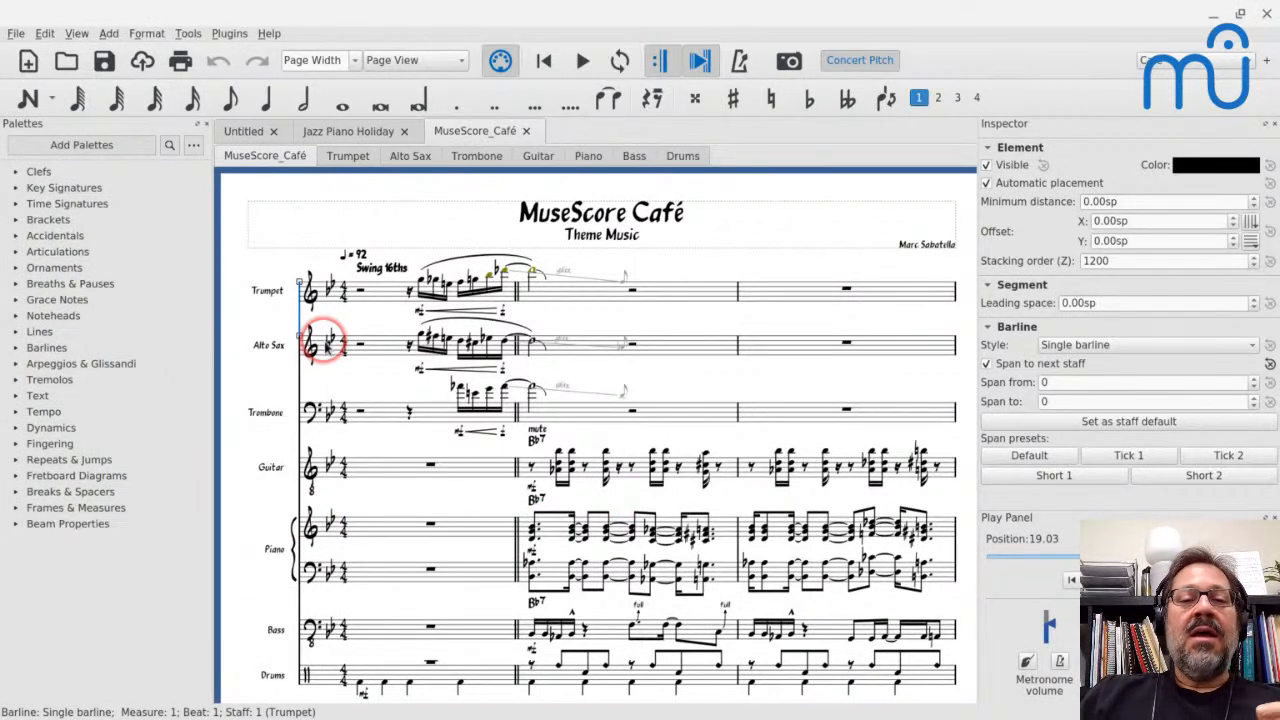
pyautogui.click(586, 163)
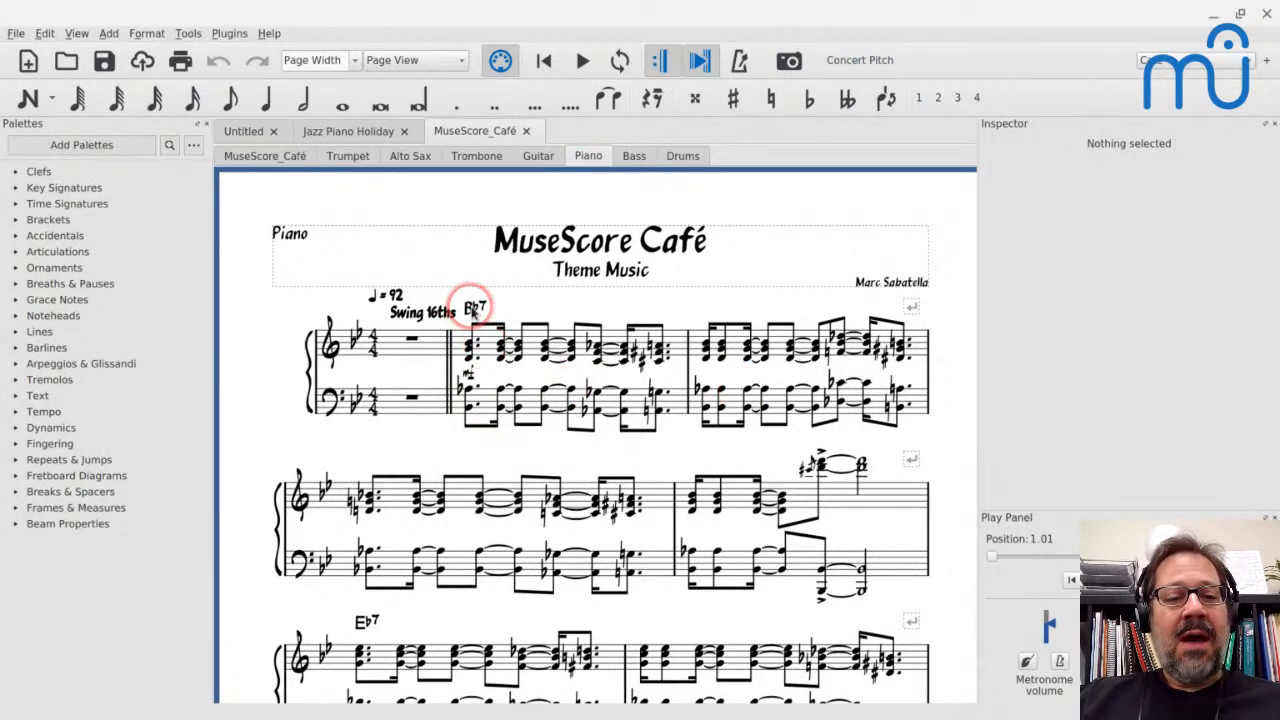
pyautogui.scroll(-3, 472, 310)
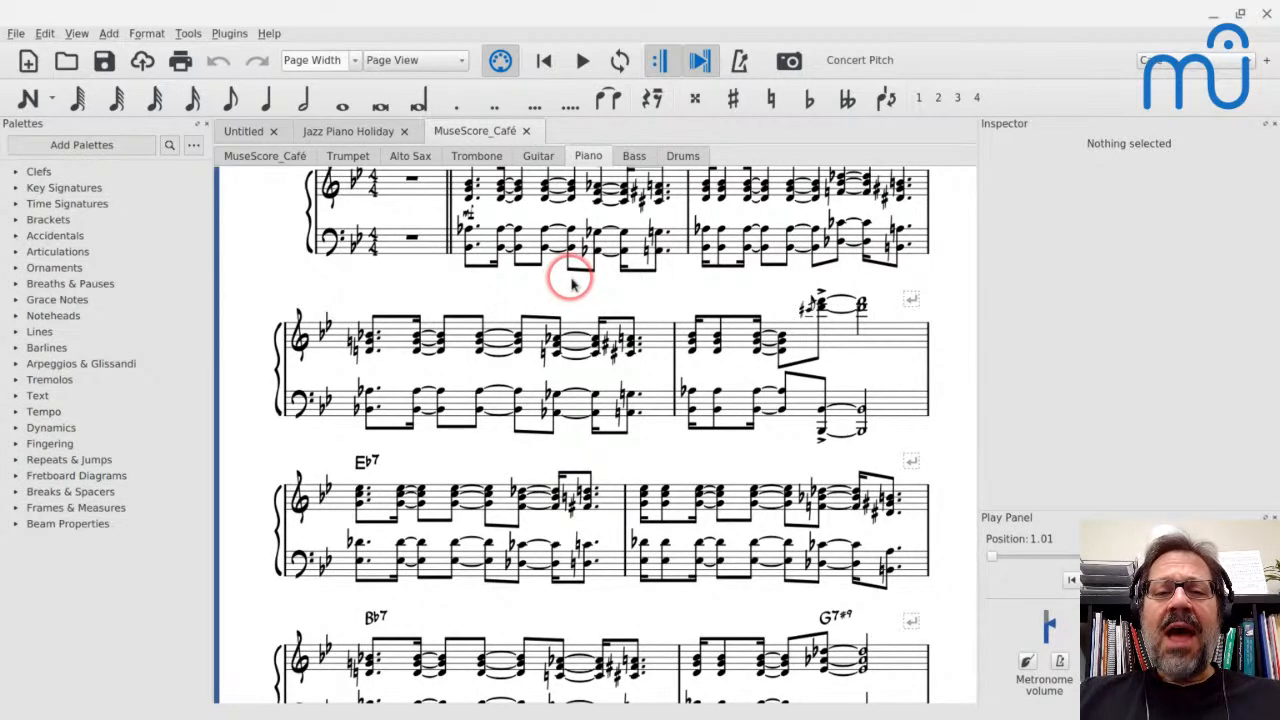
pyautogui.scroll(3, 572, 285)
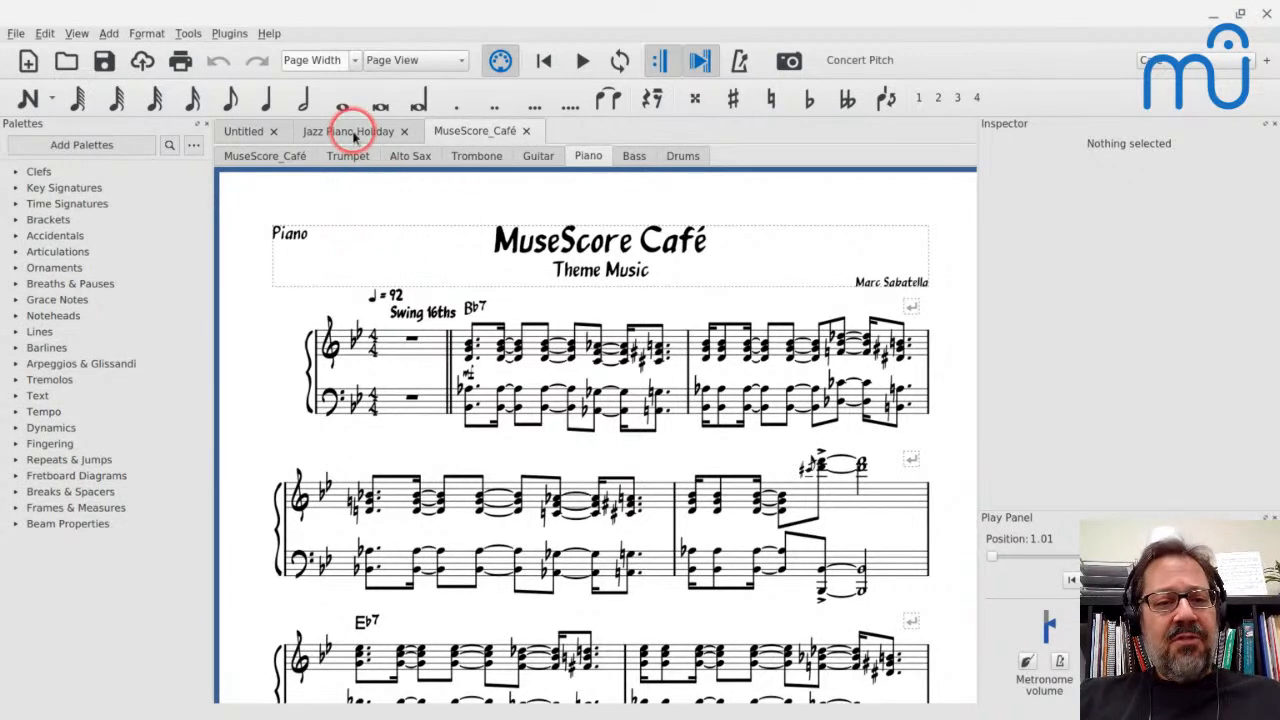
# Switch to the Jazz Piano Holiday score and look over its opening systems
pyautogui.click(352, 132)
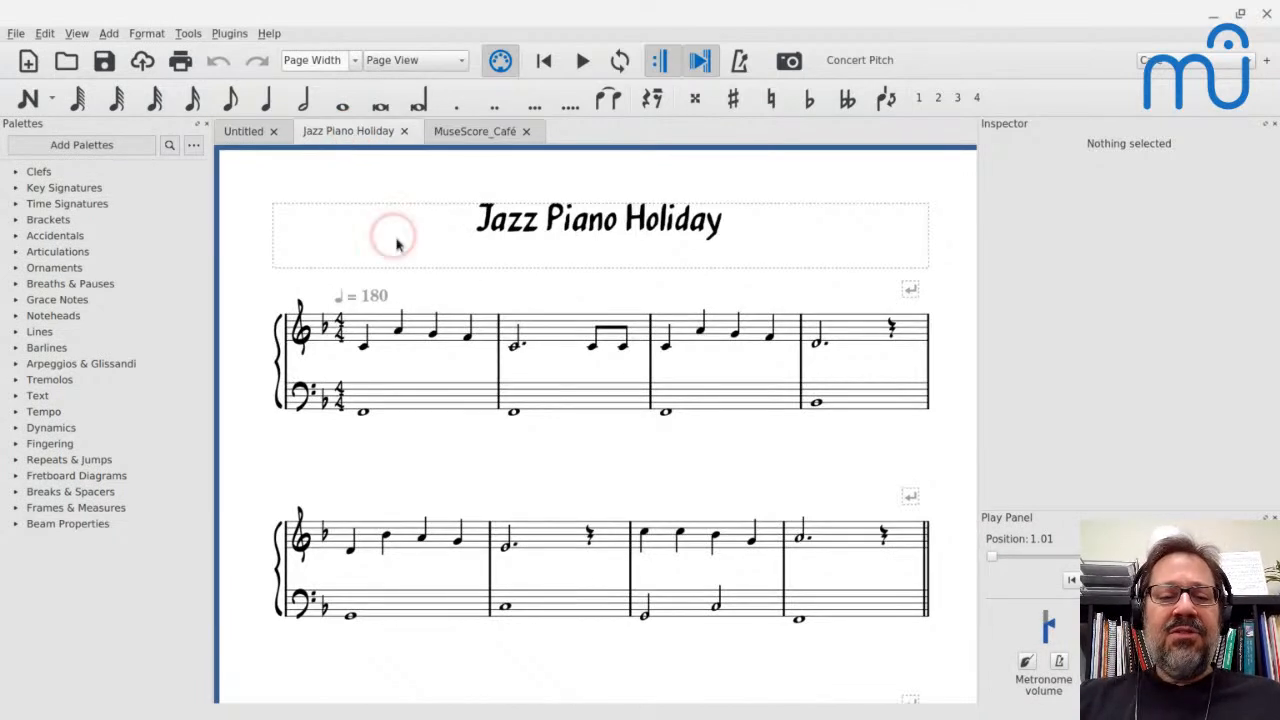
pyautogui.scroll(-1, 443, 468)
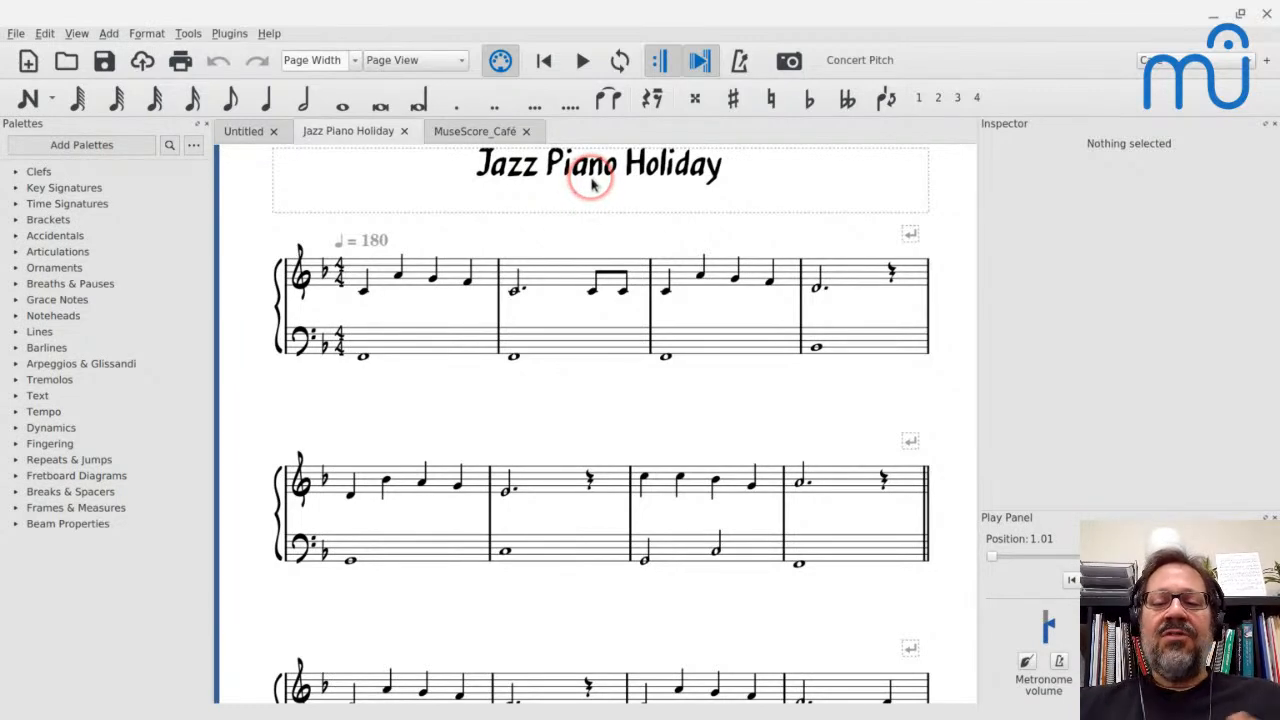
pyautogui.scroll(-4, 592, 183)
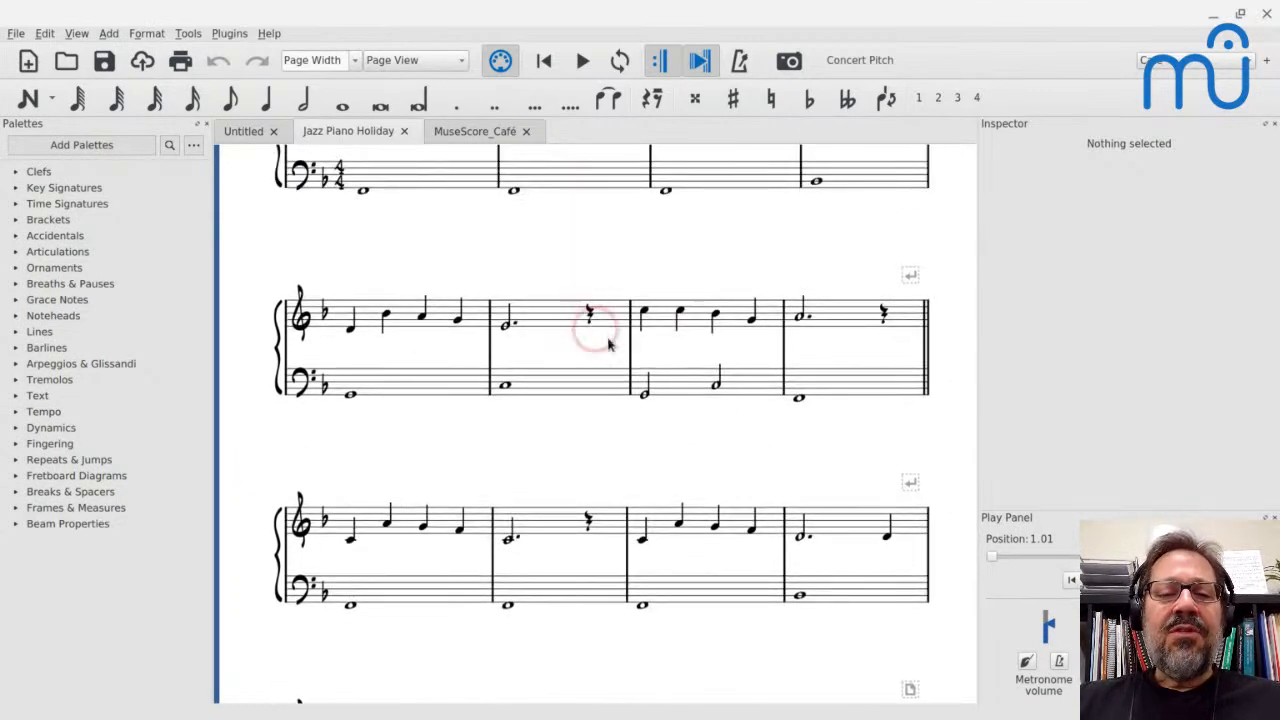
# Try an end repeat barline from the Repeats & Jumps symbols on measure 8 and undo it
pyautogui.click(840, 310)
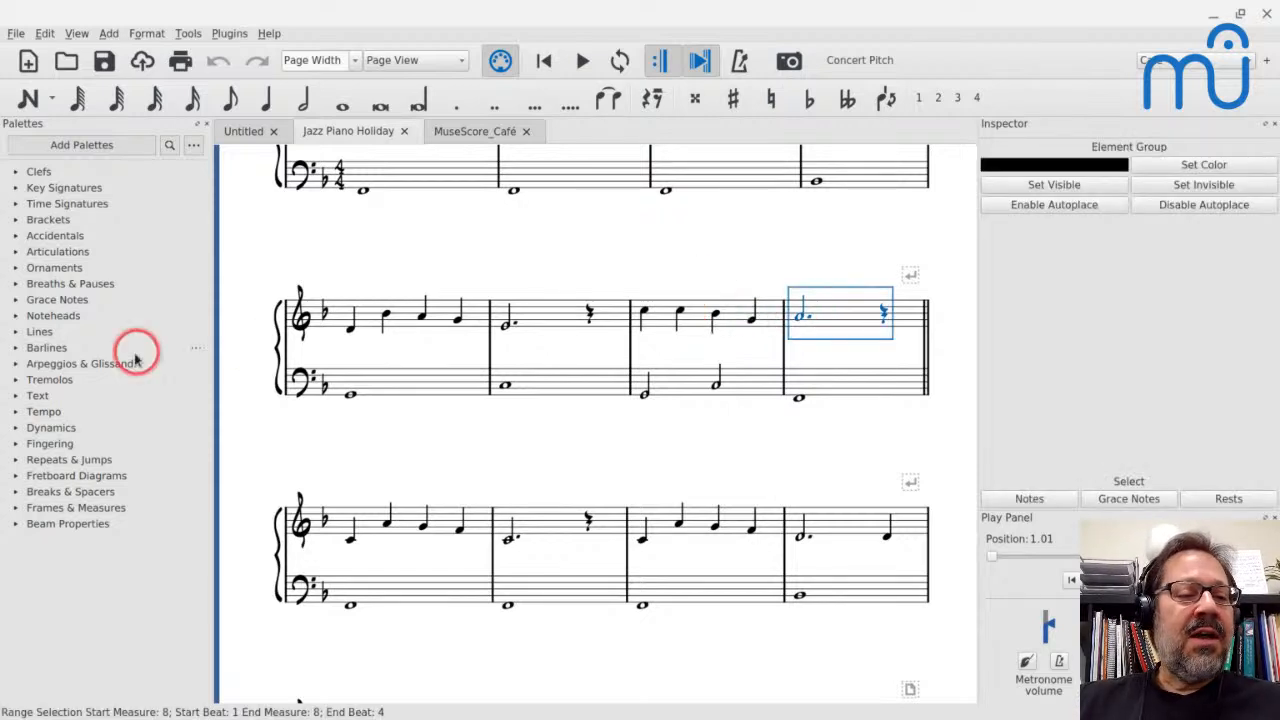
pyautogui.click(16, 460)
pyautogui.moveTo(170, 576); pyautogui.dragTo(893, 320)
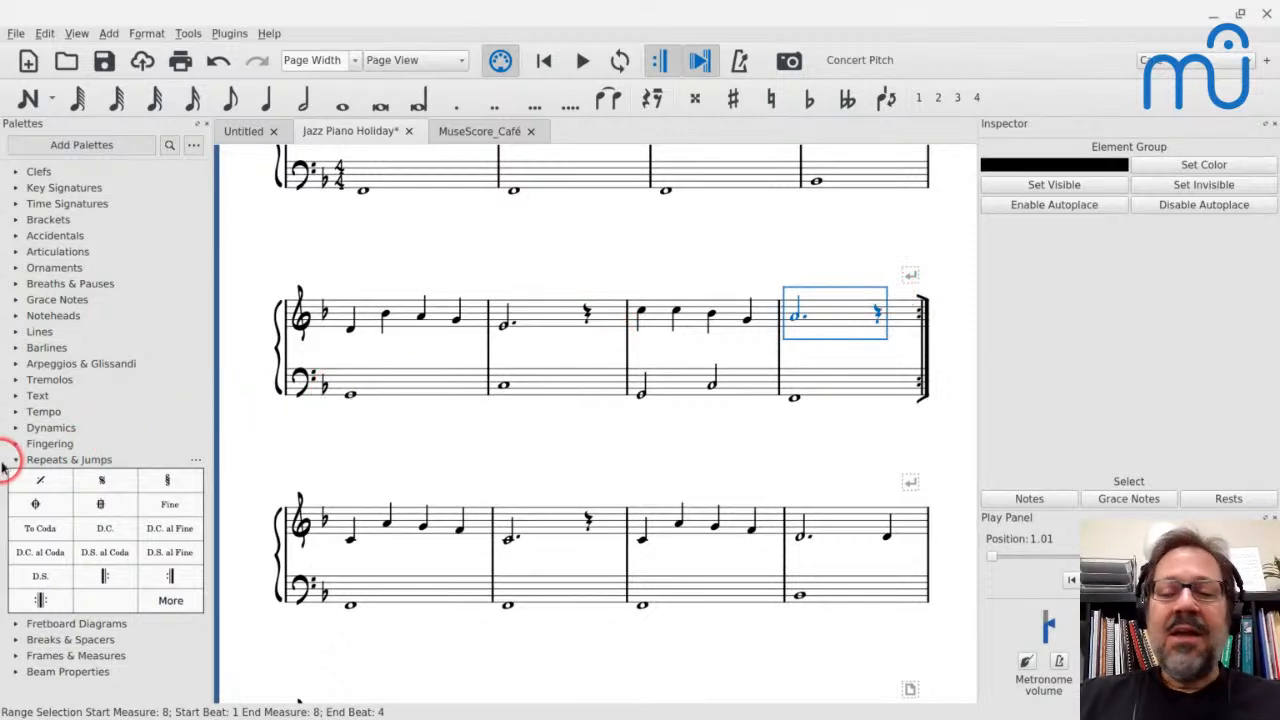
pyautogui.hotkey('ctrl', 'z')
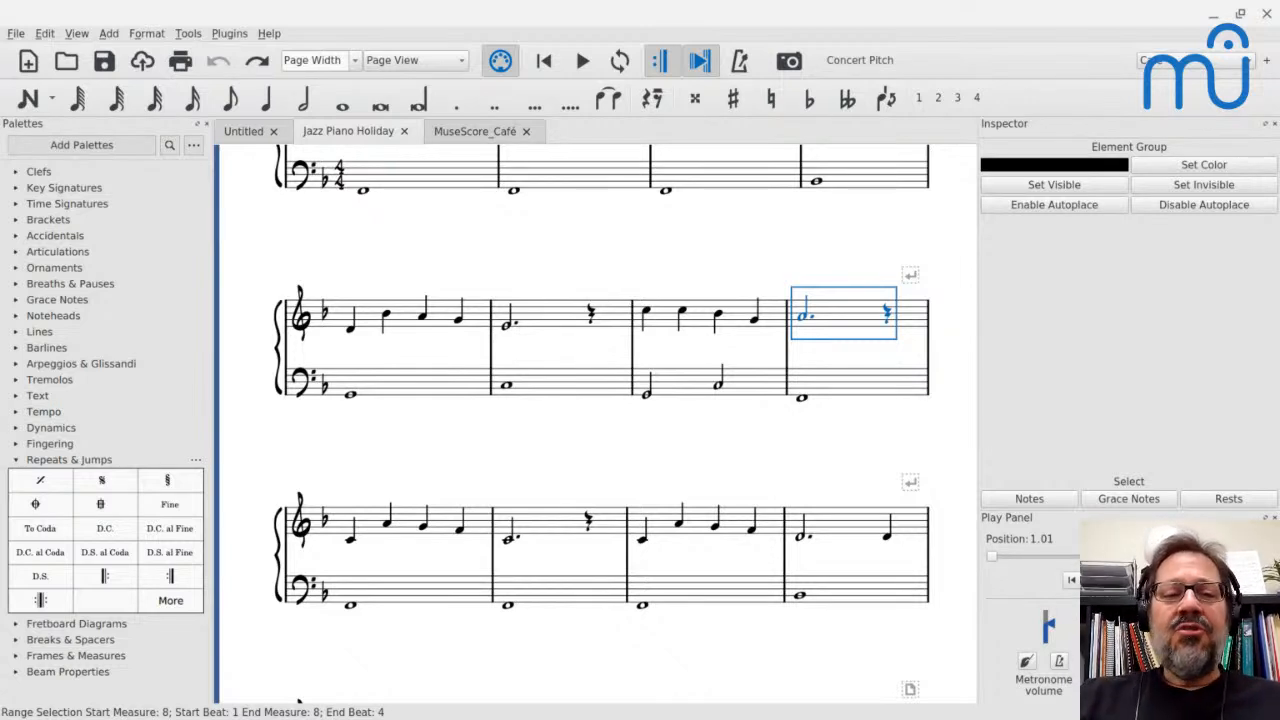
pyautogui.scroll(4, 460, 268)
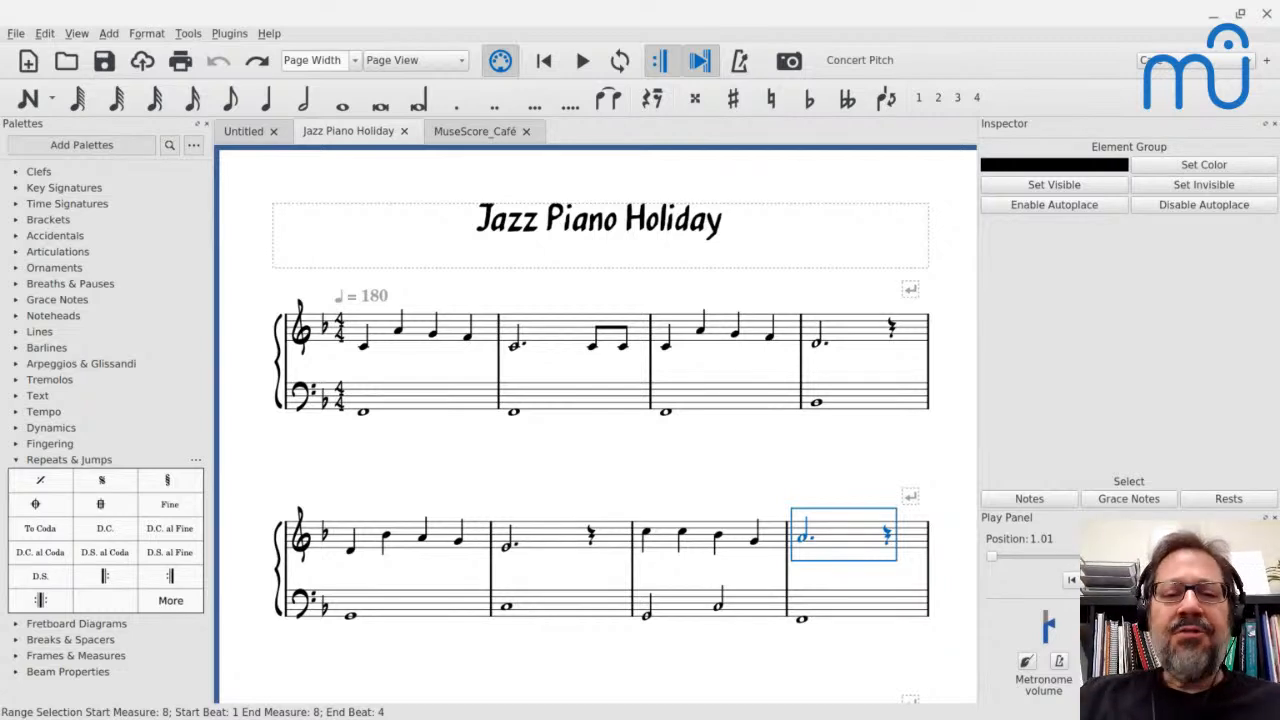
# Create a new score titled "Jazz Piano" from the Jazz Lead Sheet template
pyautogui.hotkey('ctrl', 'n')
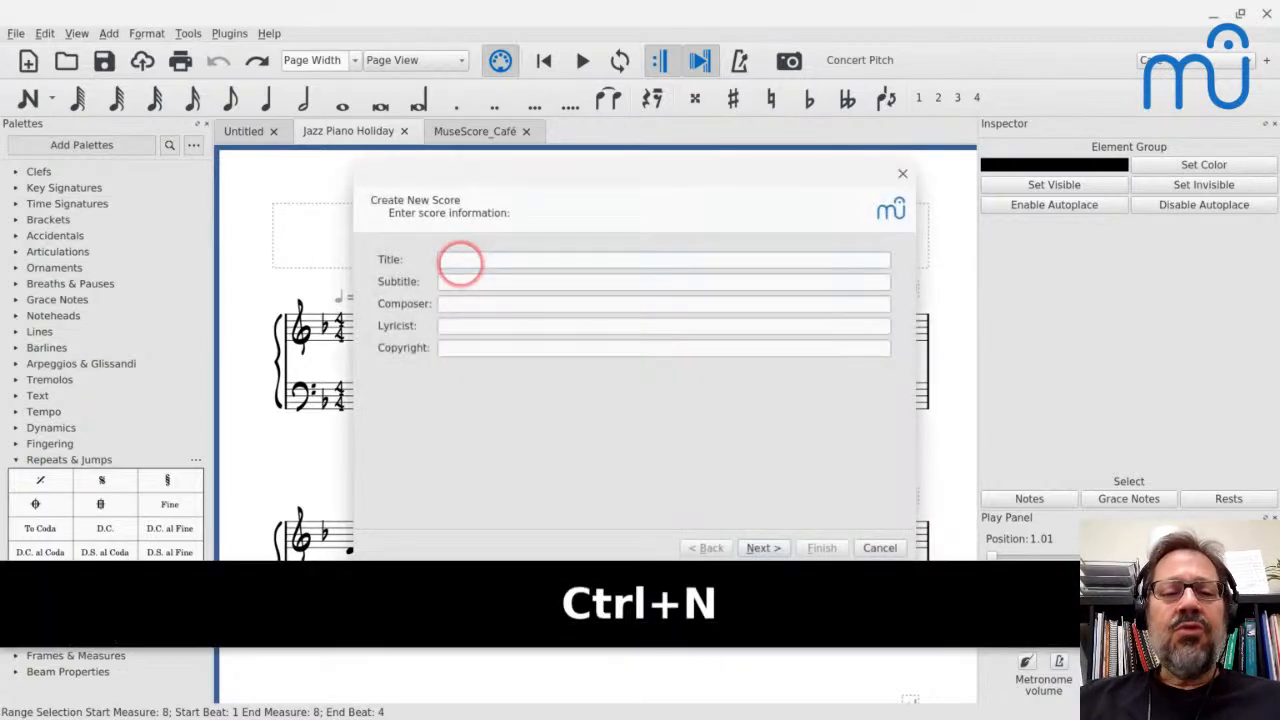
pyautogui.write('Ja')
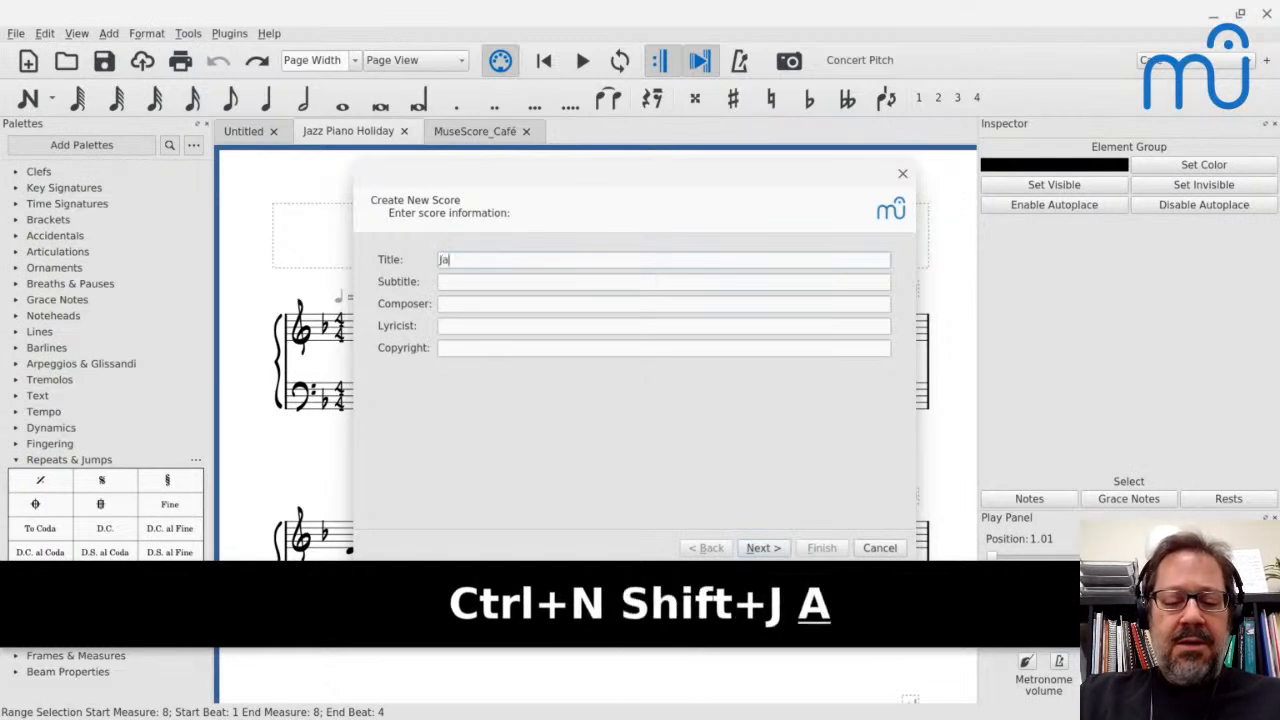
pyautogui.write('zz Plano')
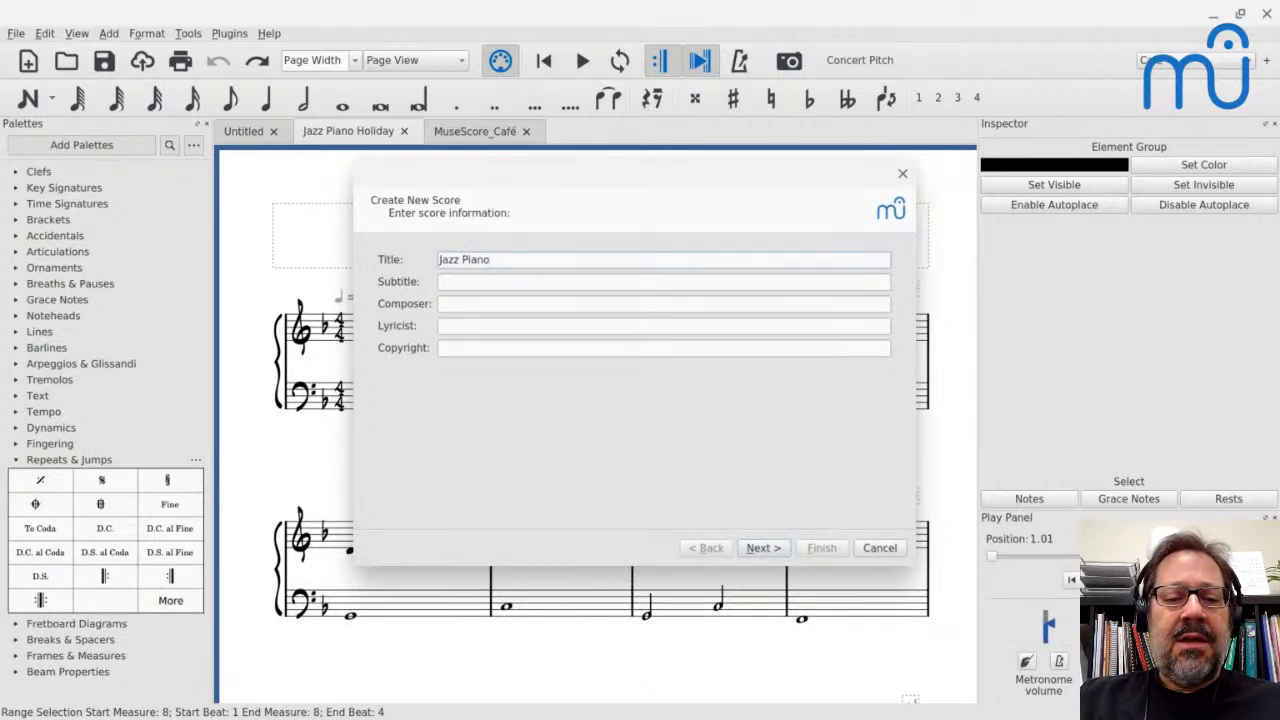
pyautogui.press('Return')
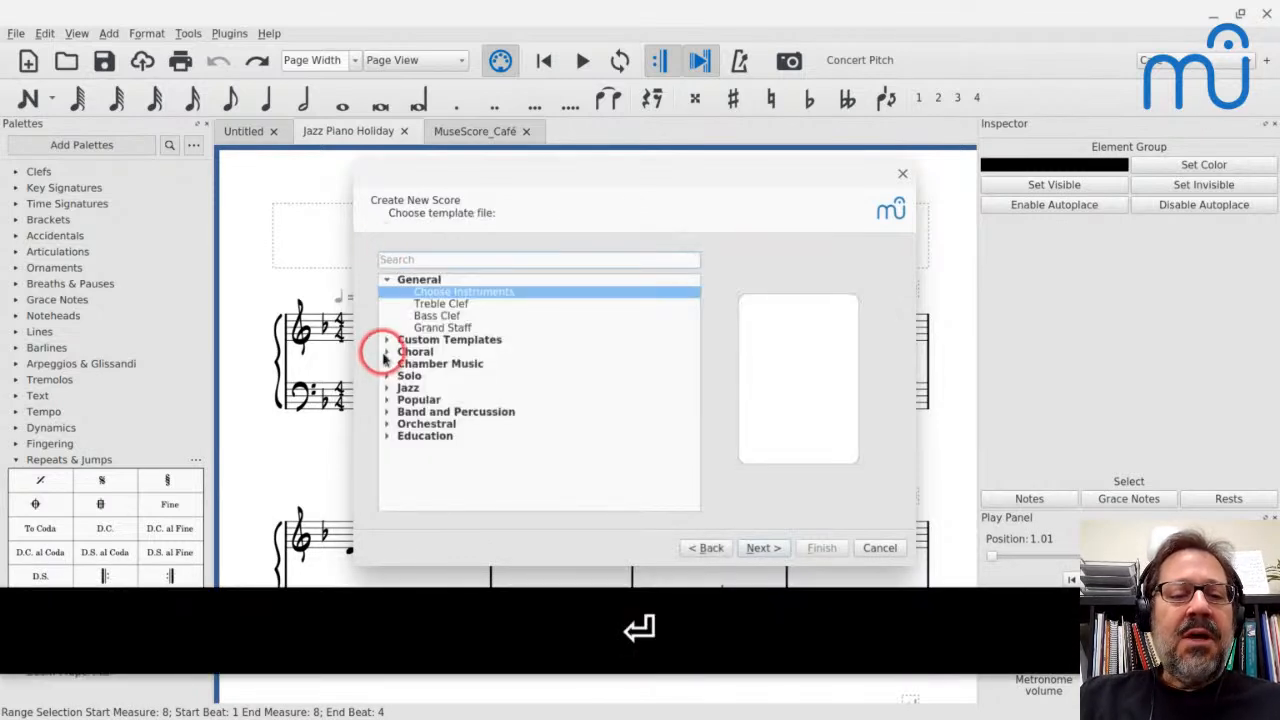
pyautogui.click(387, 388)
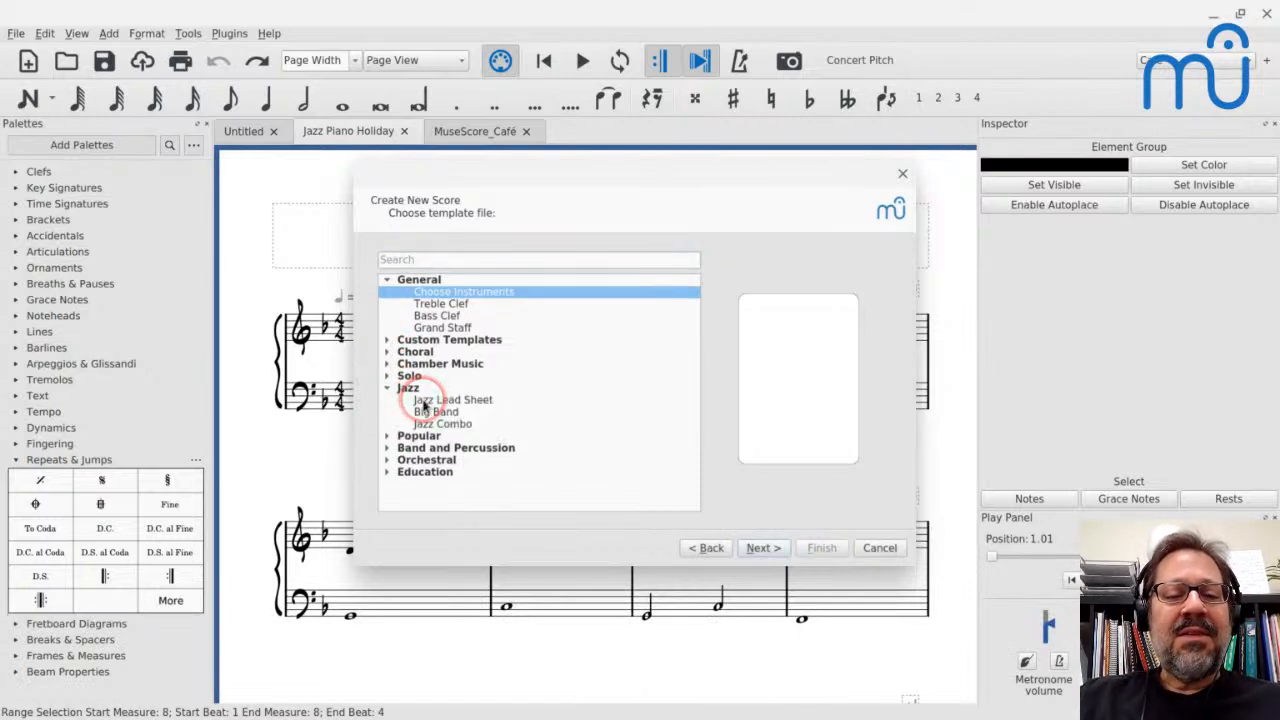
pyautogui.click(423, 402)
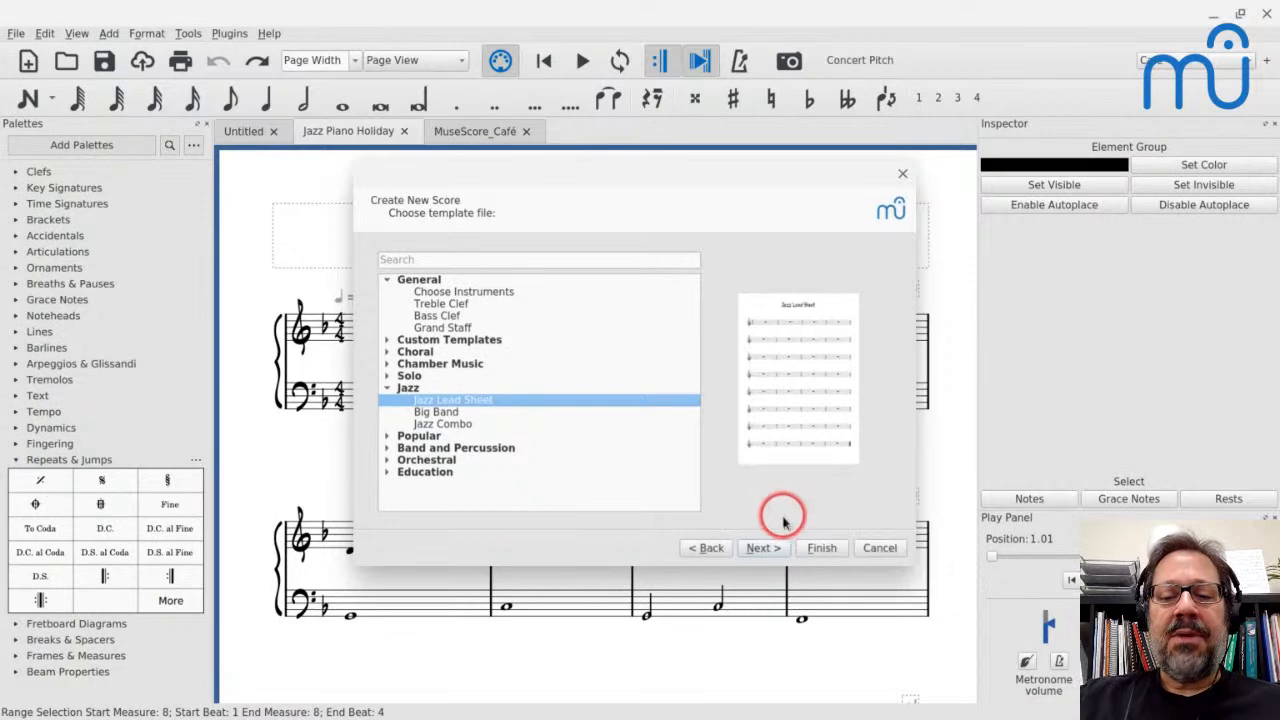
pyautogui.click(818, 550)
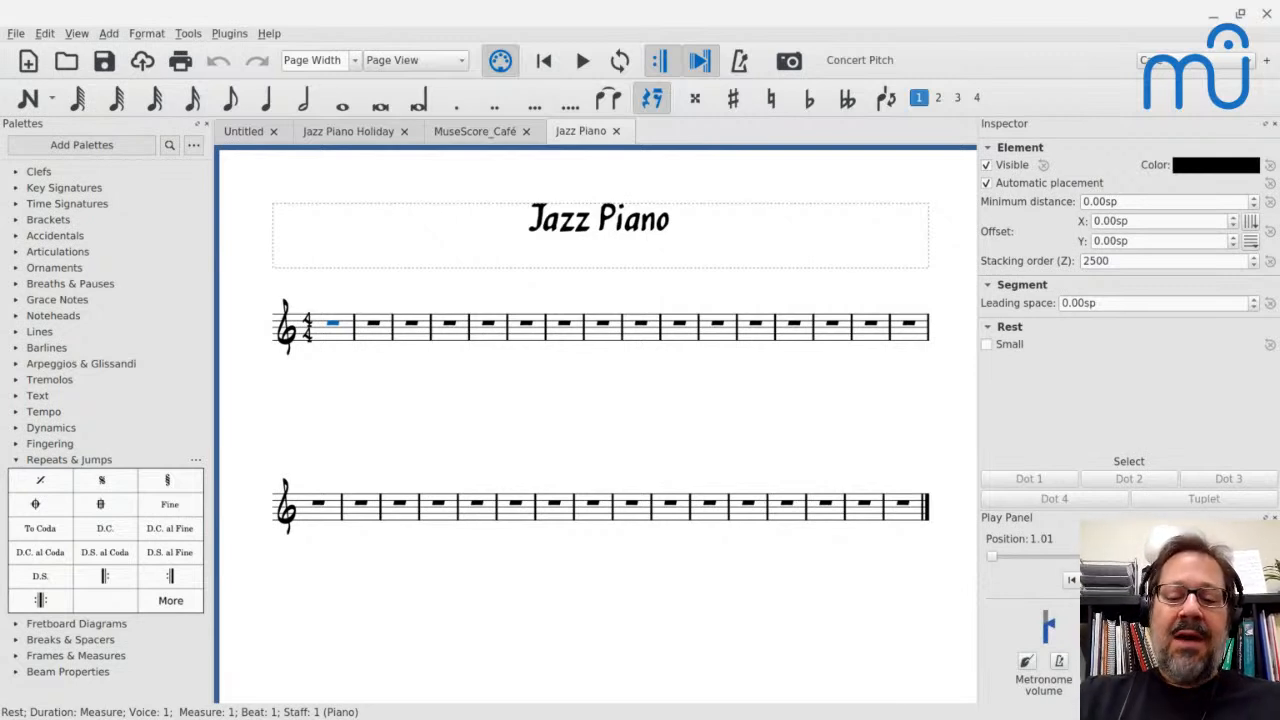
# Add a second staff with bass clef to the Piano instrument and set the instrument ordering to Jazz Combo
pyautogui.press('i')
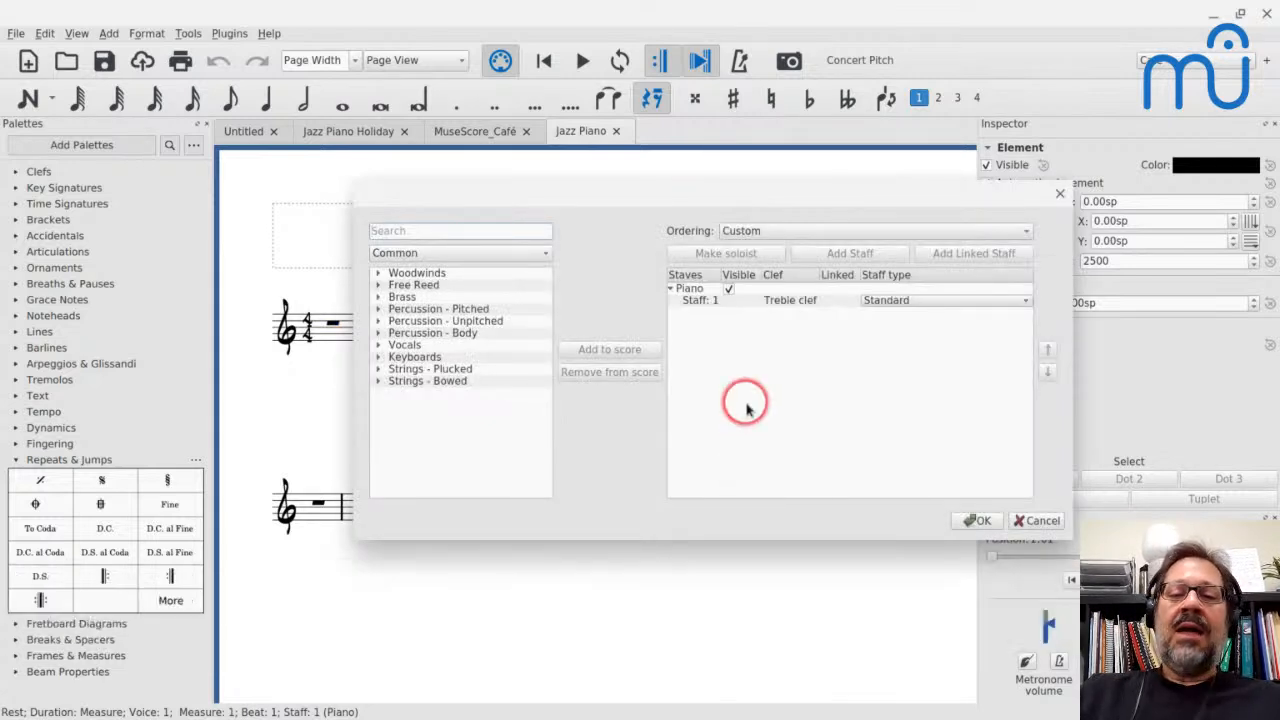
pyautogui.click(757, 308)
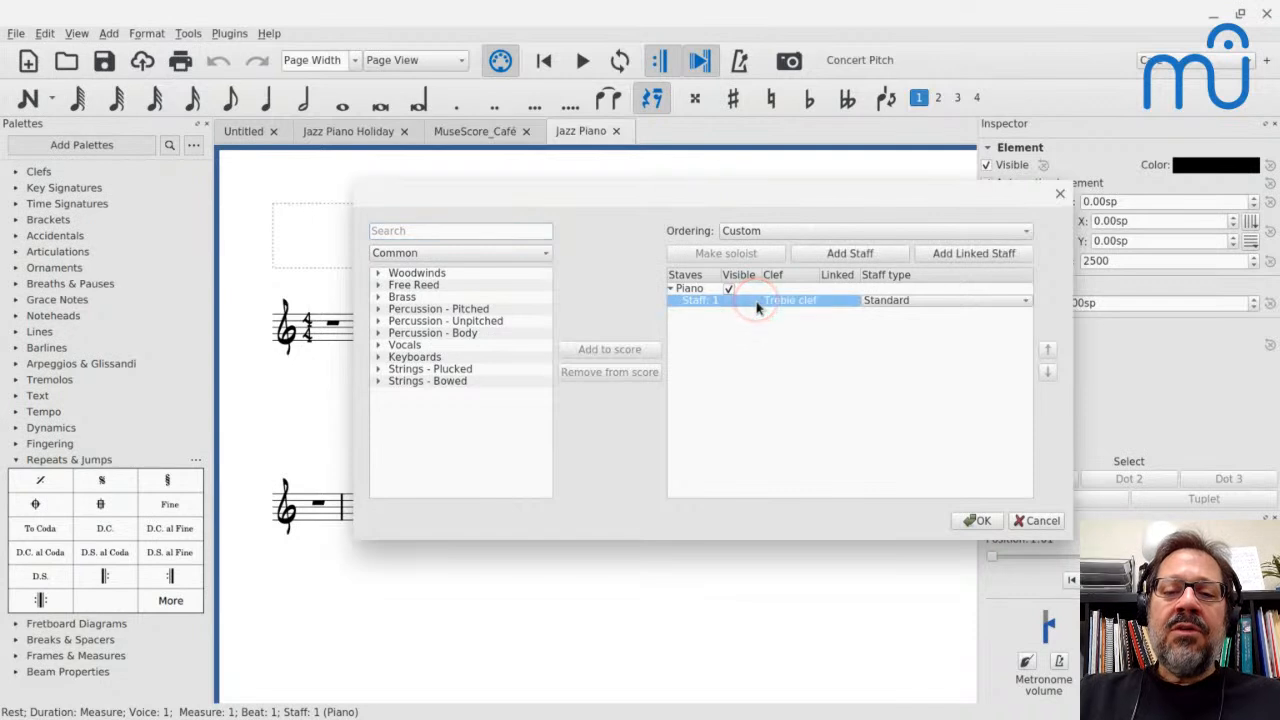
pyautogui.click(833, 258)
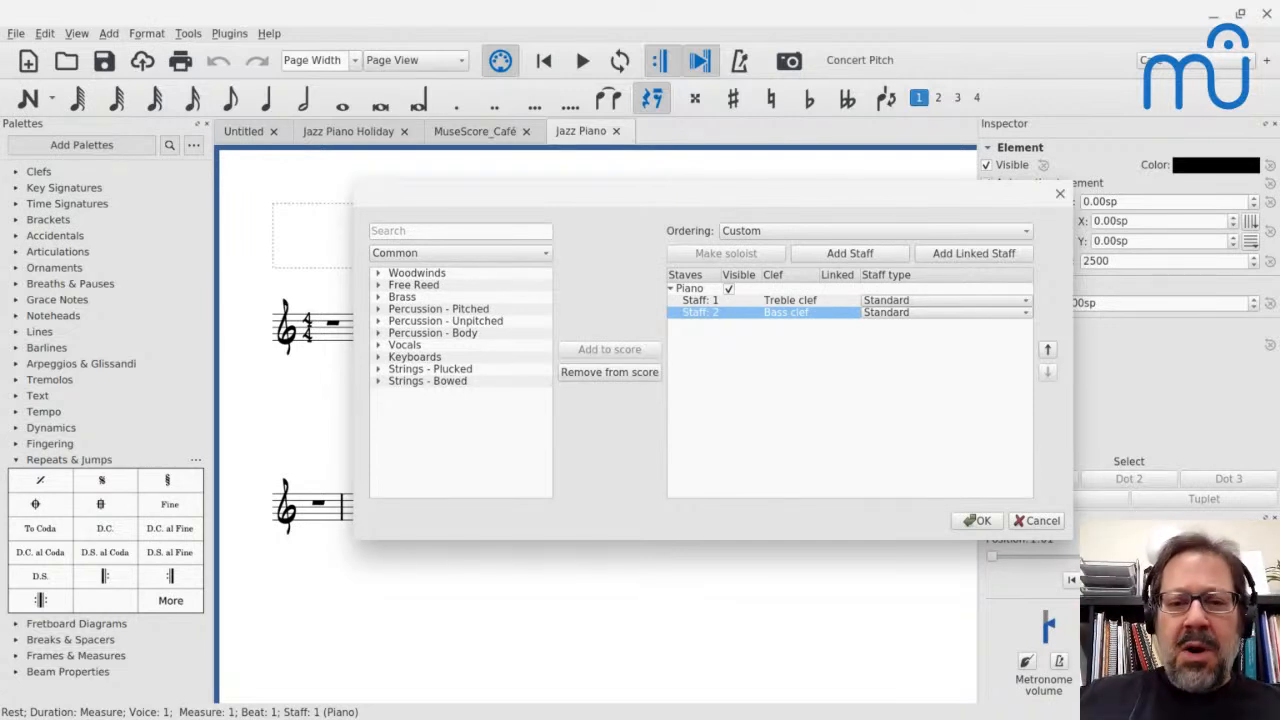
pyautogui.click(749, 233)
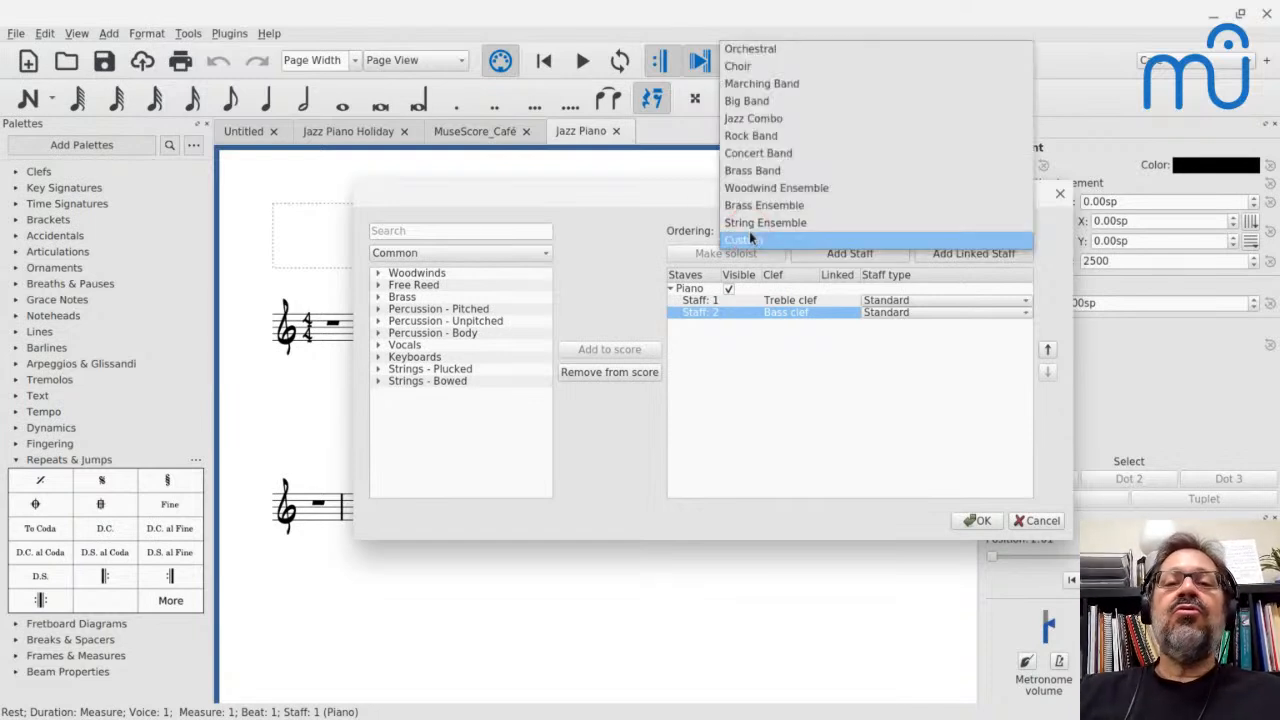
pyautogui.click(747, 241)
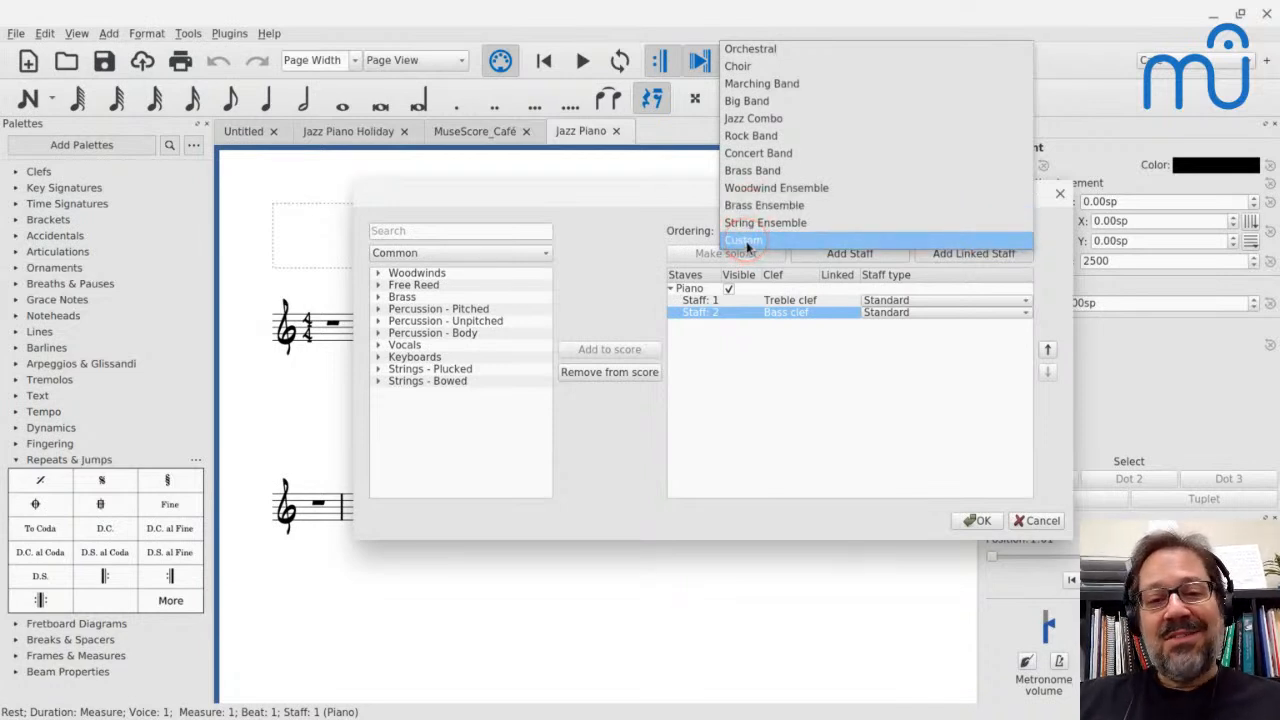
pyautogui.click(757, 119)
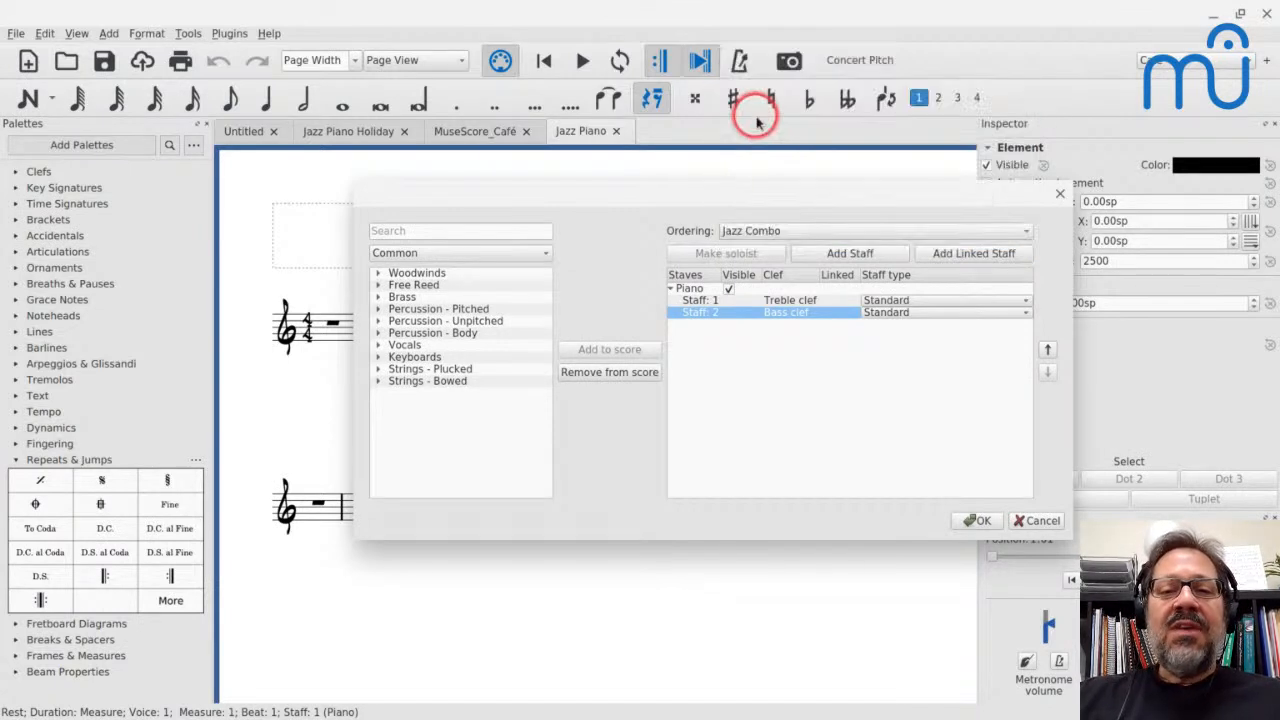
pyautogui.click(975, 520)
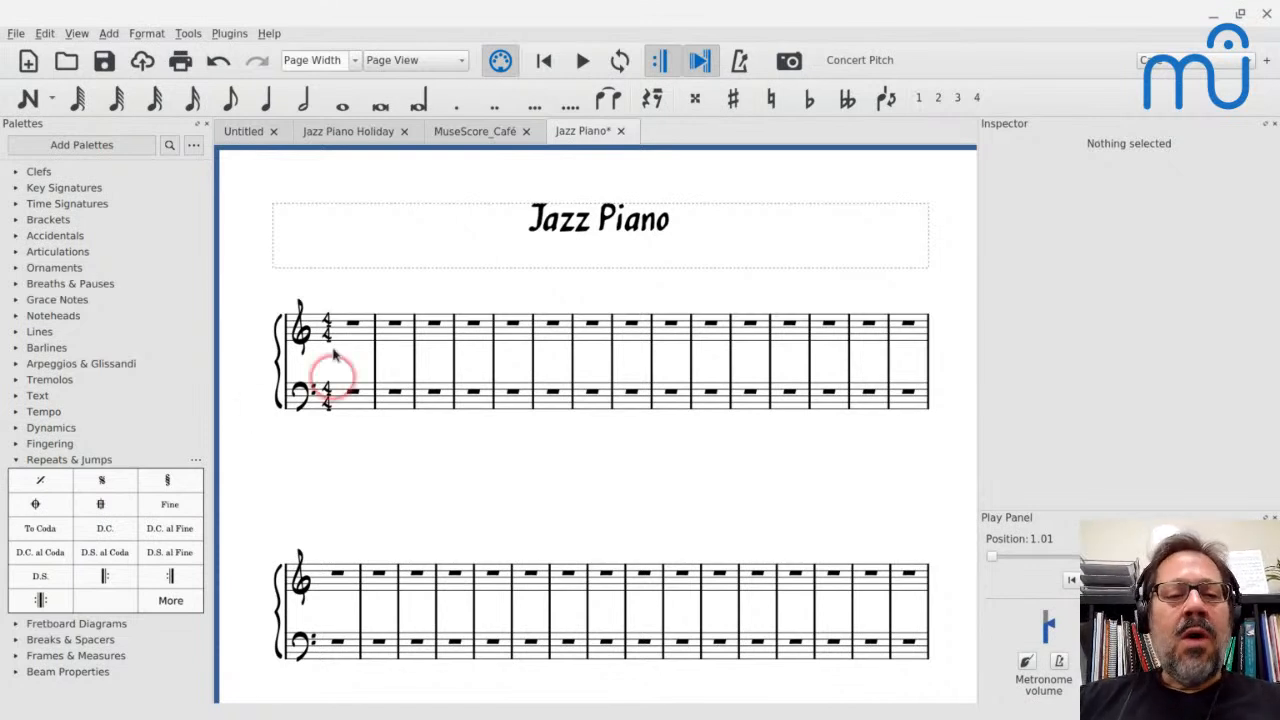
# Add the staff text "text" to the first measure of the treble staff
pyautogui.click(353, 326)
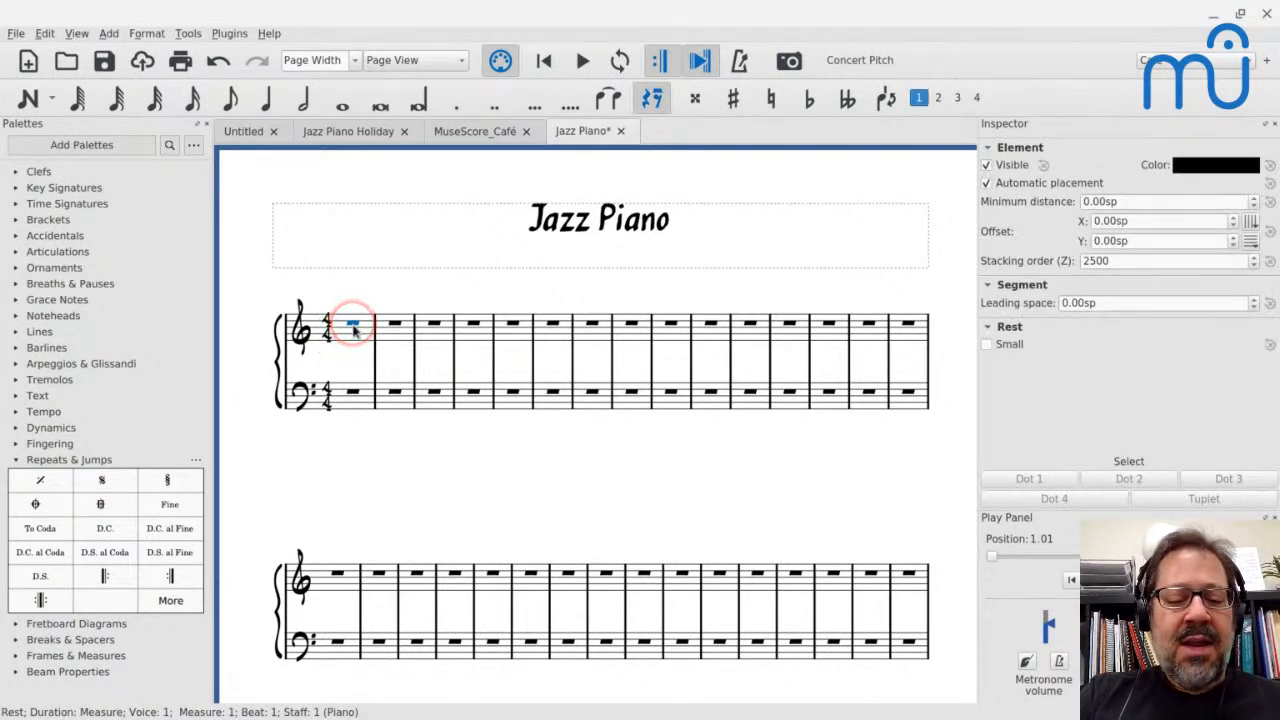
pyautogui.hotkey('ctrl', 't')
pyautogui.write('text')
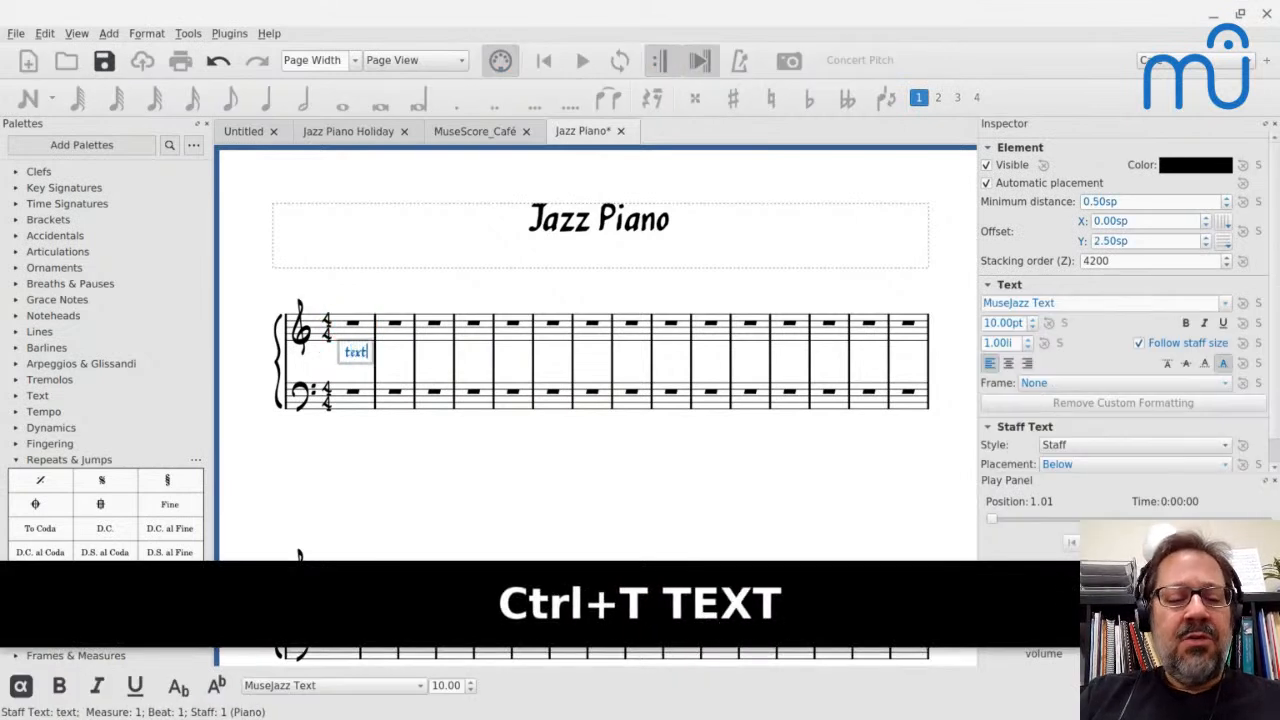
pyautogui.press('Escape')
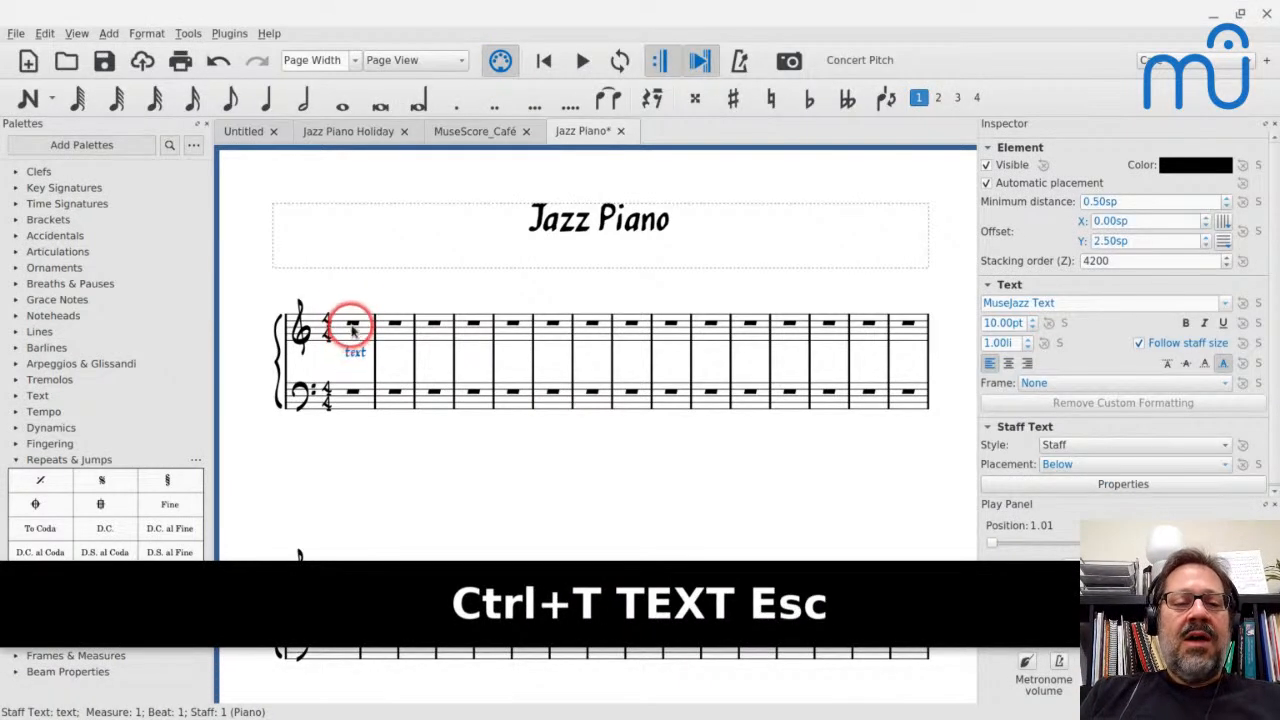
pyautogui.scroll(-1, 352, 340)
pyautogui.scroll(3, 352, 332)
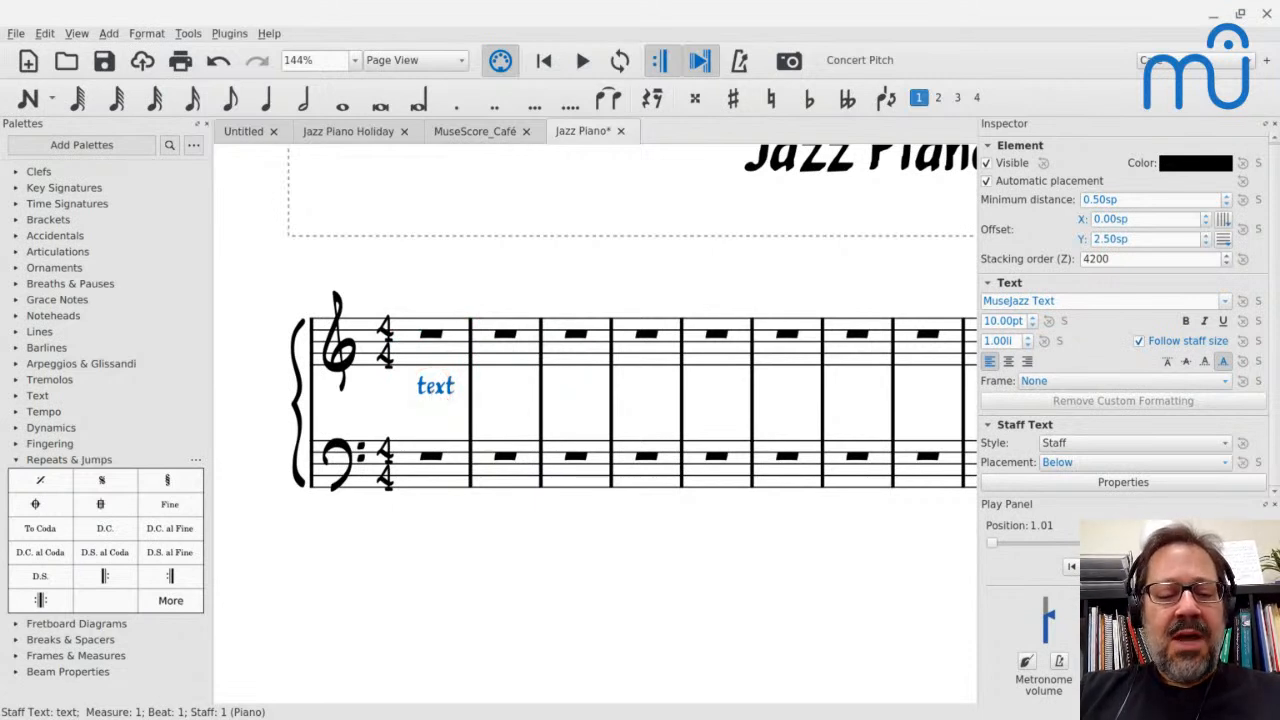
# Try flipping the staff text above the treble staff, undo the flip and delete the text
pyautogui.press('x')
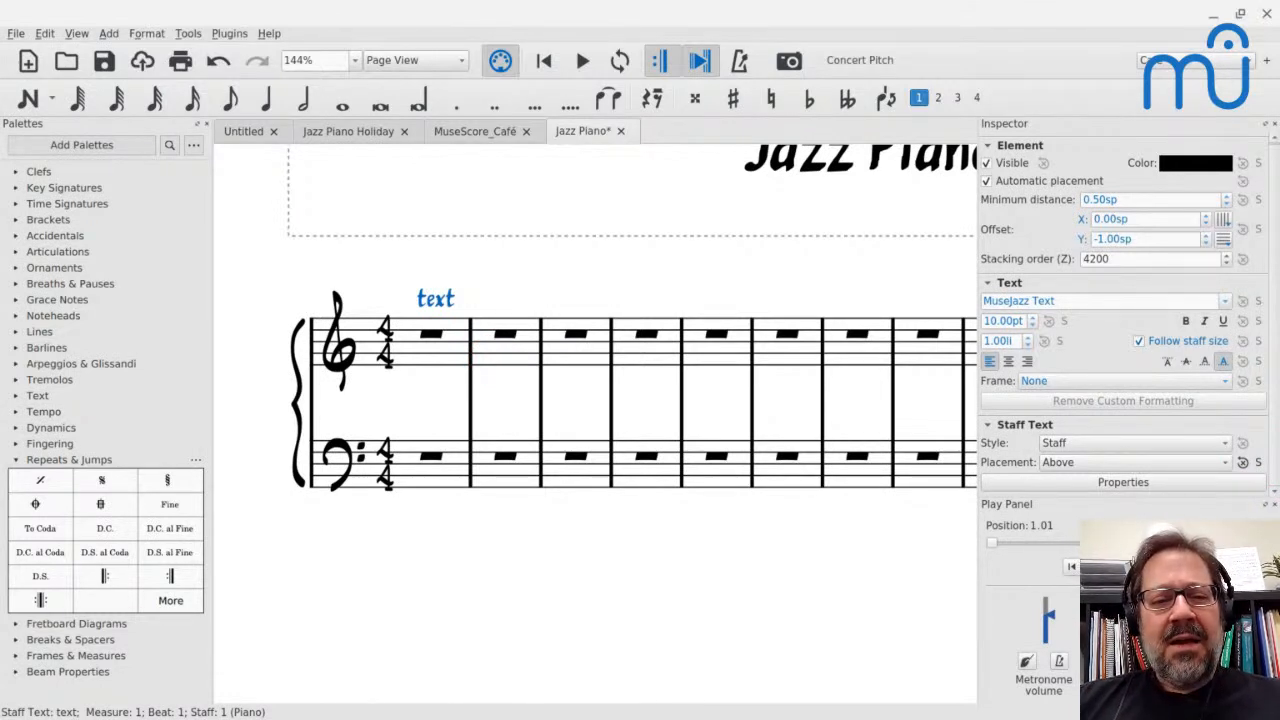
pyautogui.hotkey('ctrl', 'z')
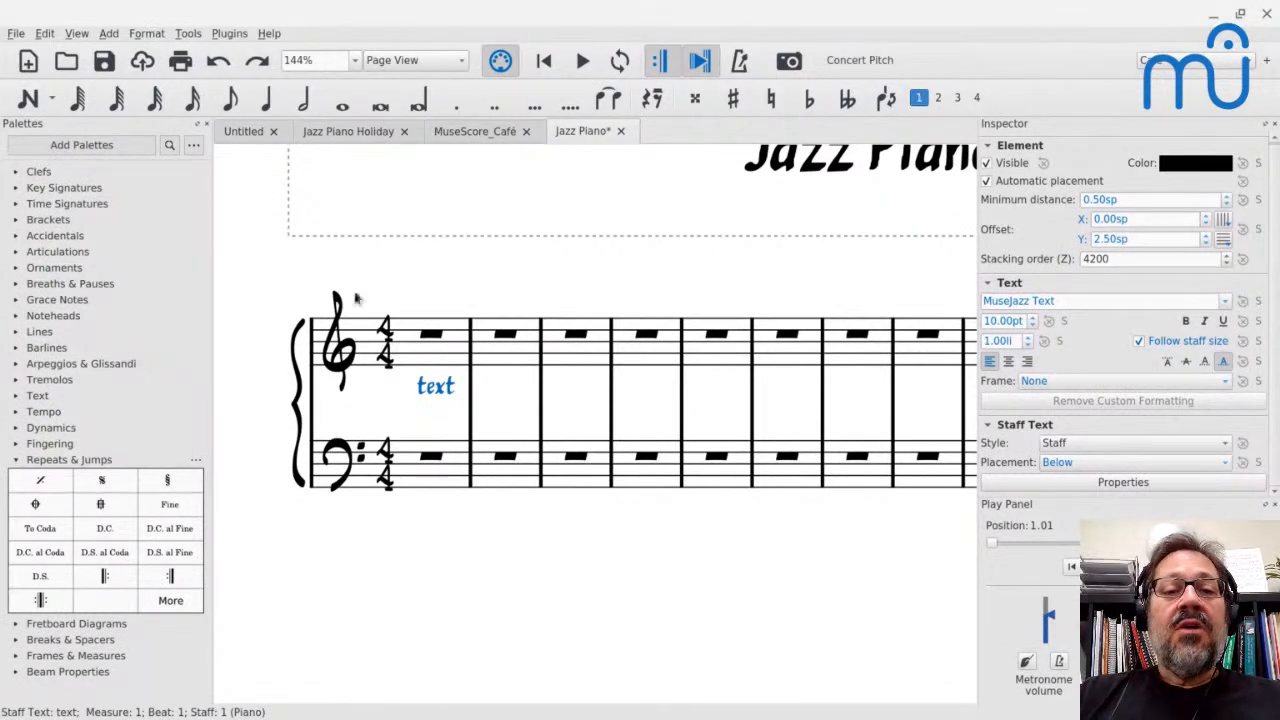
pyautogui.press('BackSpace')
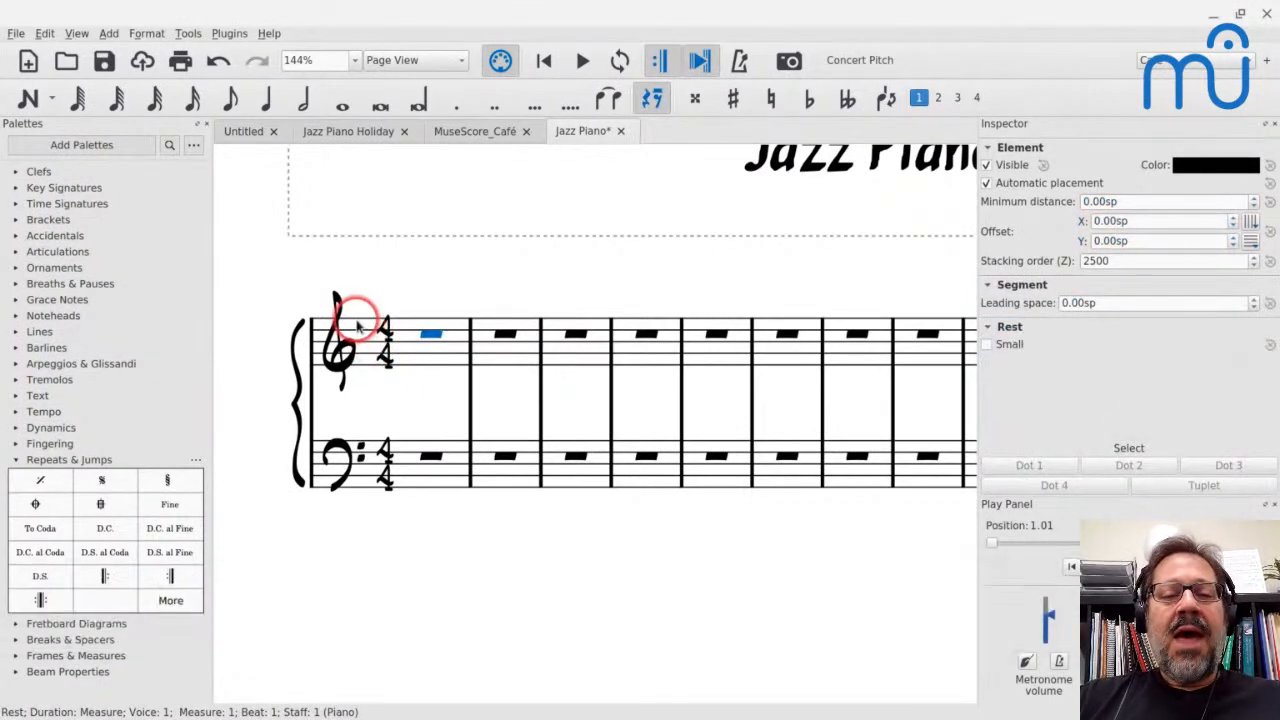
pyautogui.scroll(2, 357, 322)
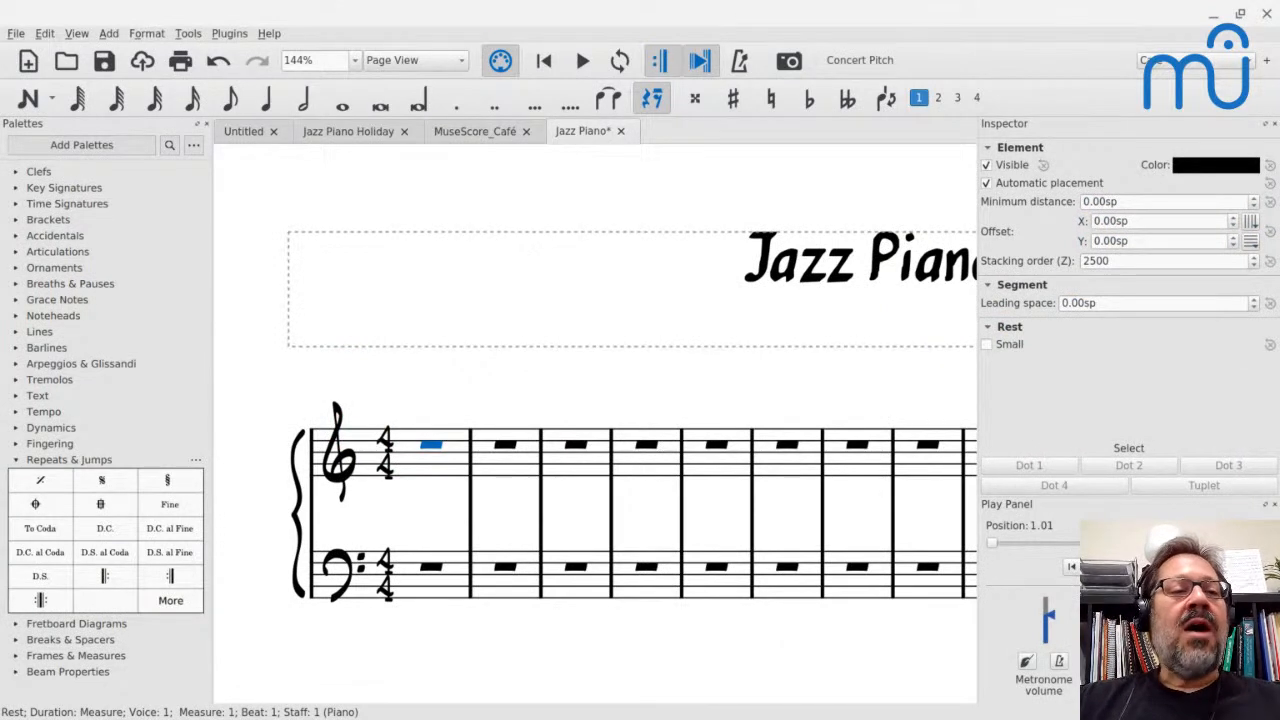
# Save the score as Jazz Piano.mscz in the MuseScore3 Templates folder
pyautogui.click(15, 35)
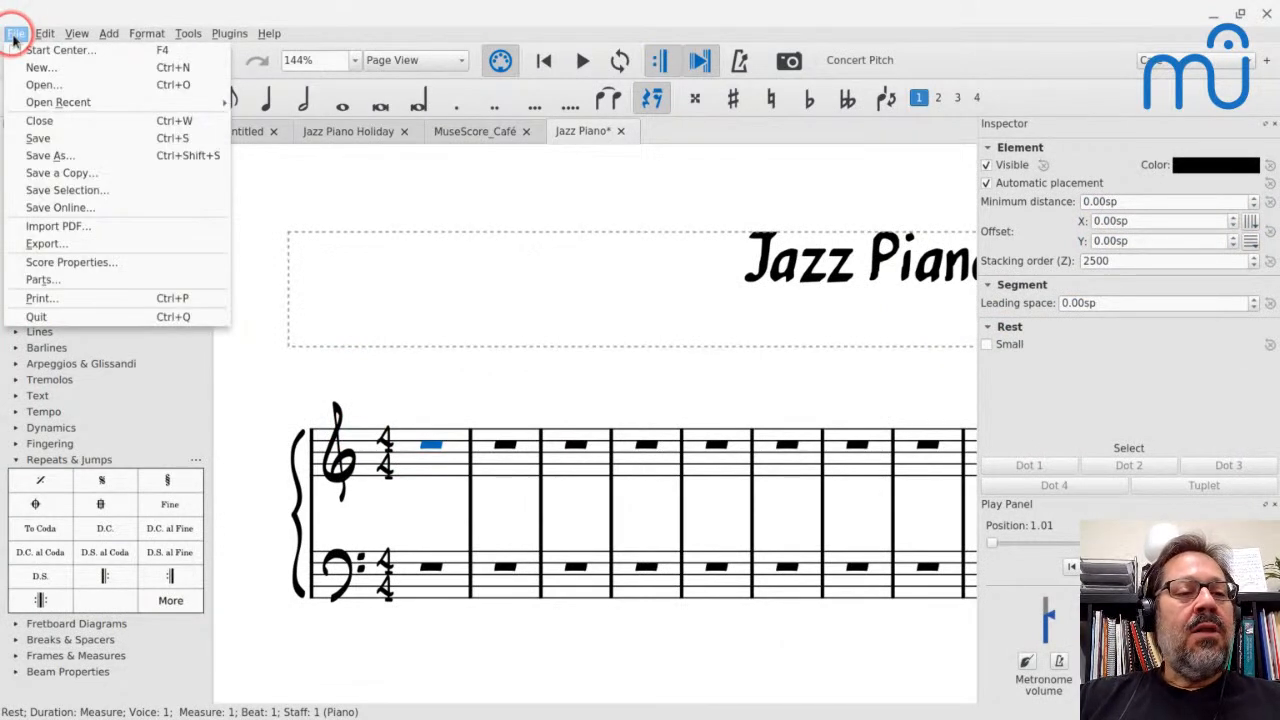
pyautogui.click(49, 157)
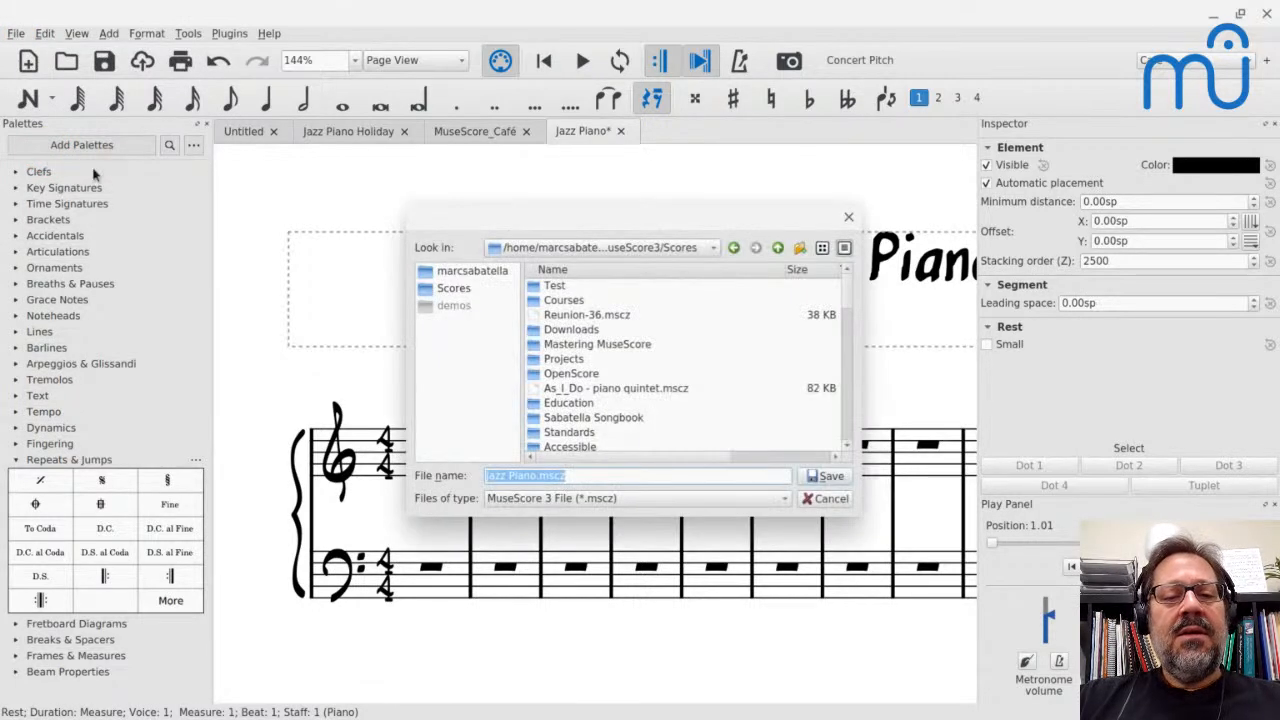
pyautogui.click(450, 290)
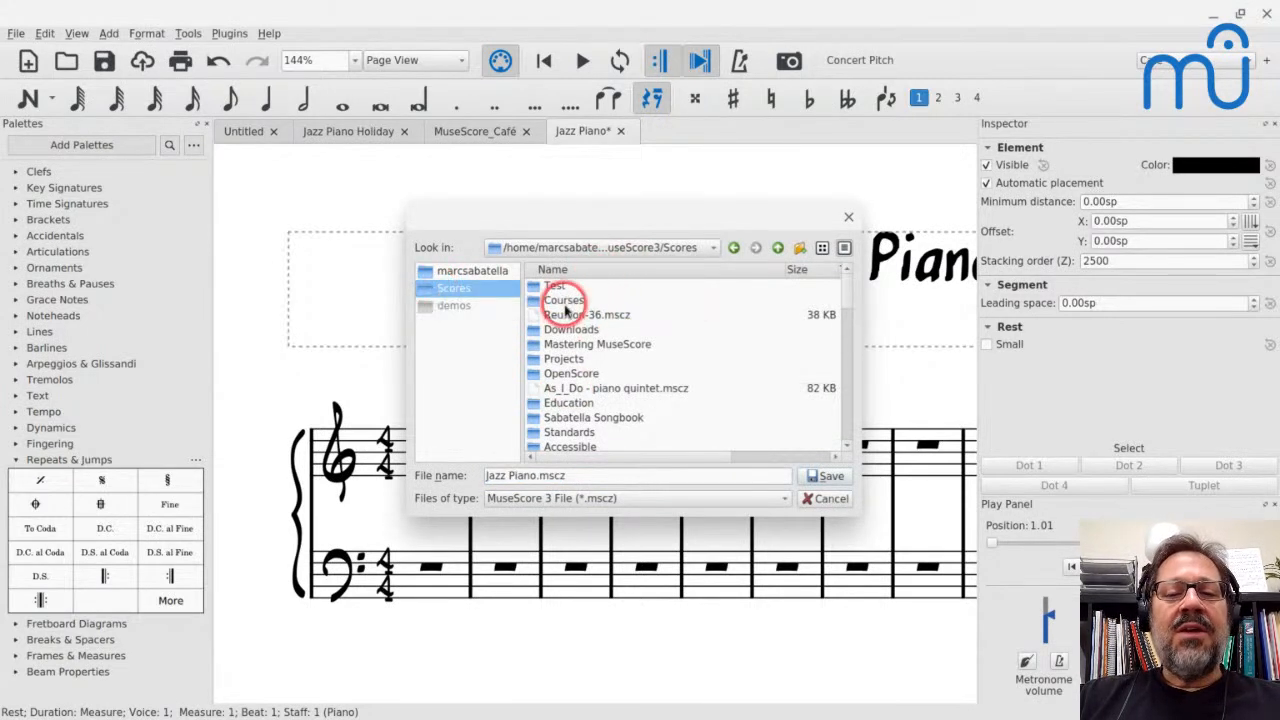
pyautogui.click(777, 248)
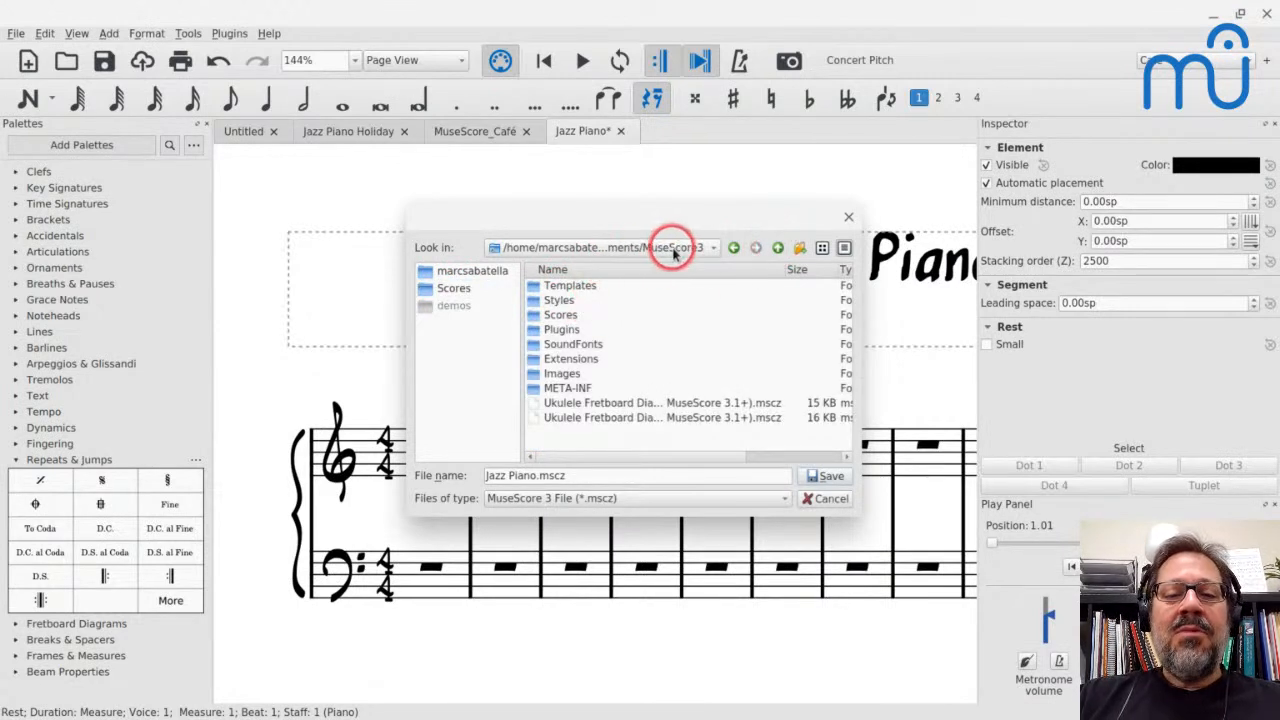
pyautogui.doubleClick(570, 287)
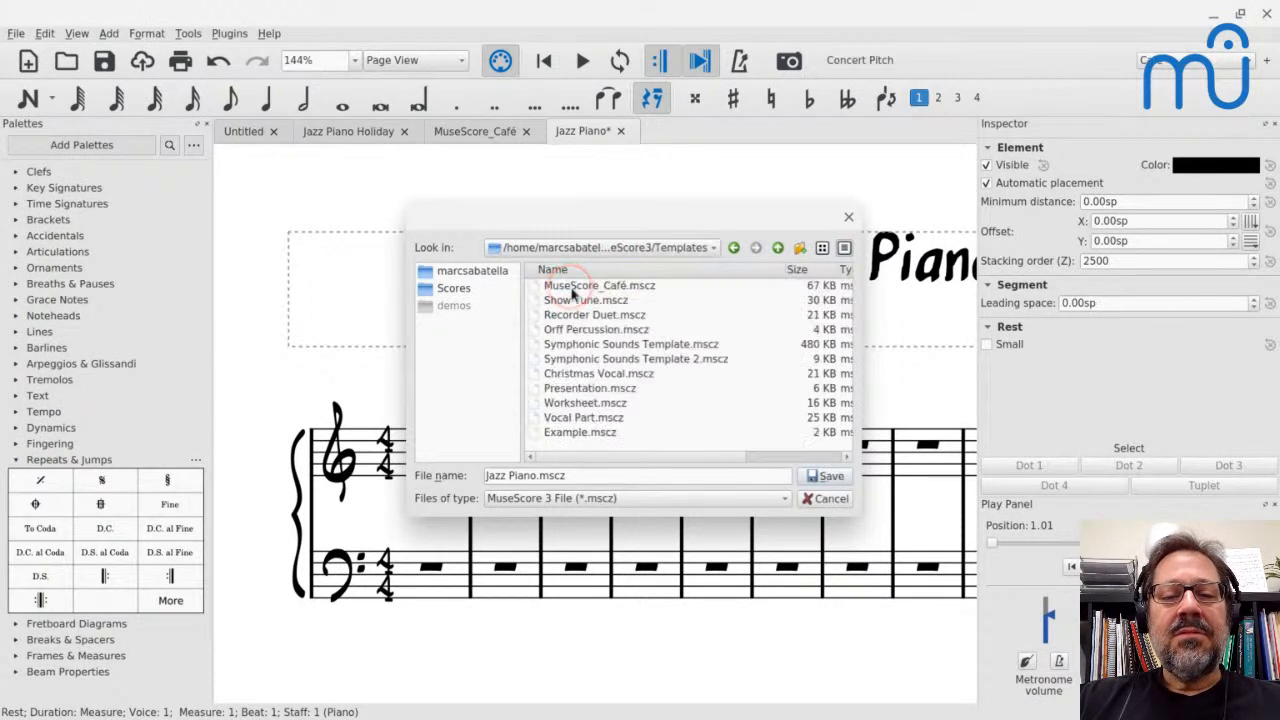
pyautogui.click(565, 476)
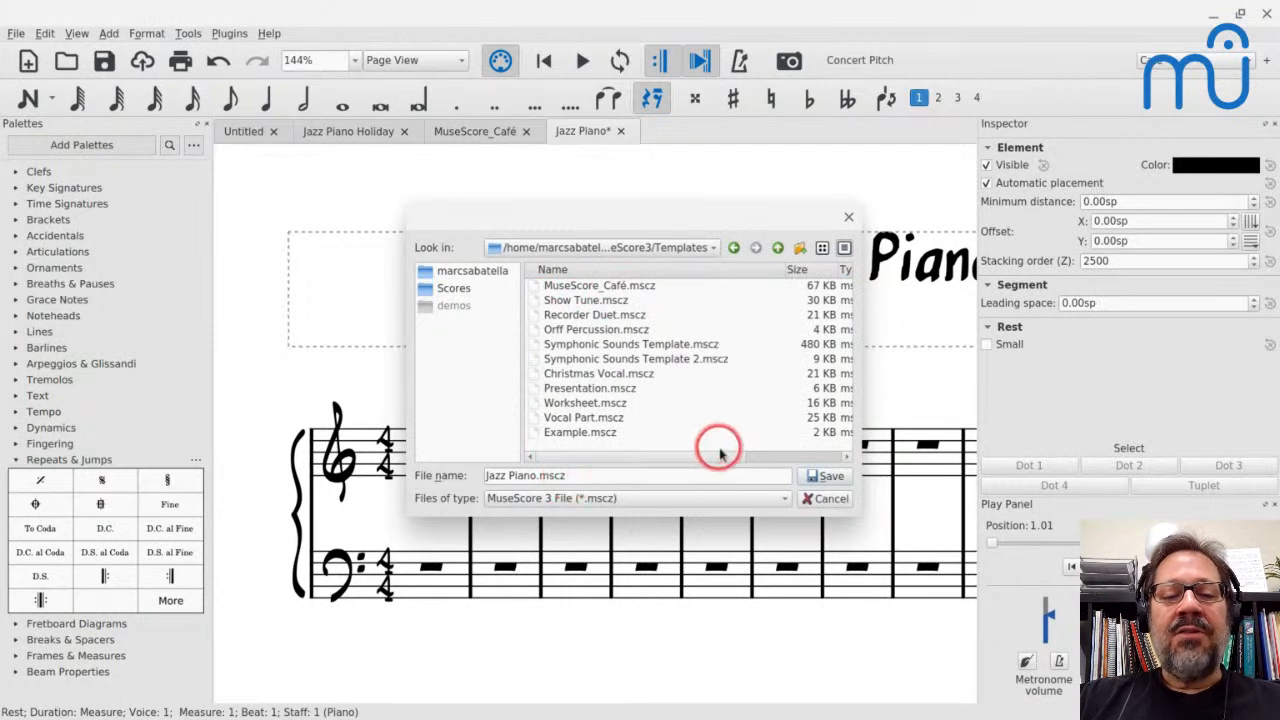
pyautogui.click(826, 477)
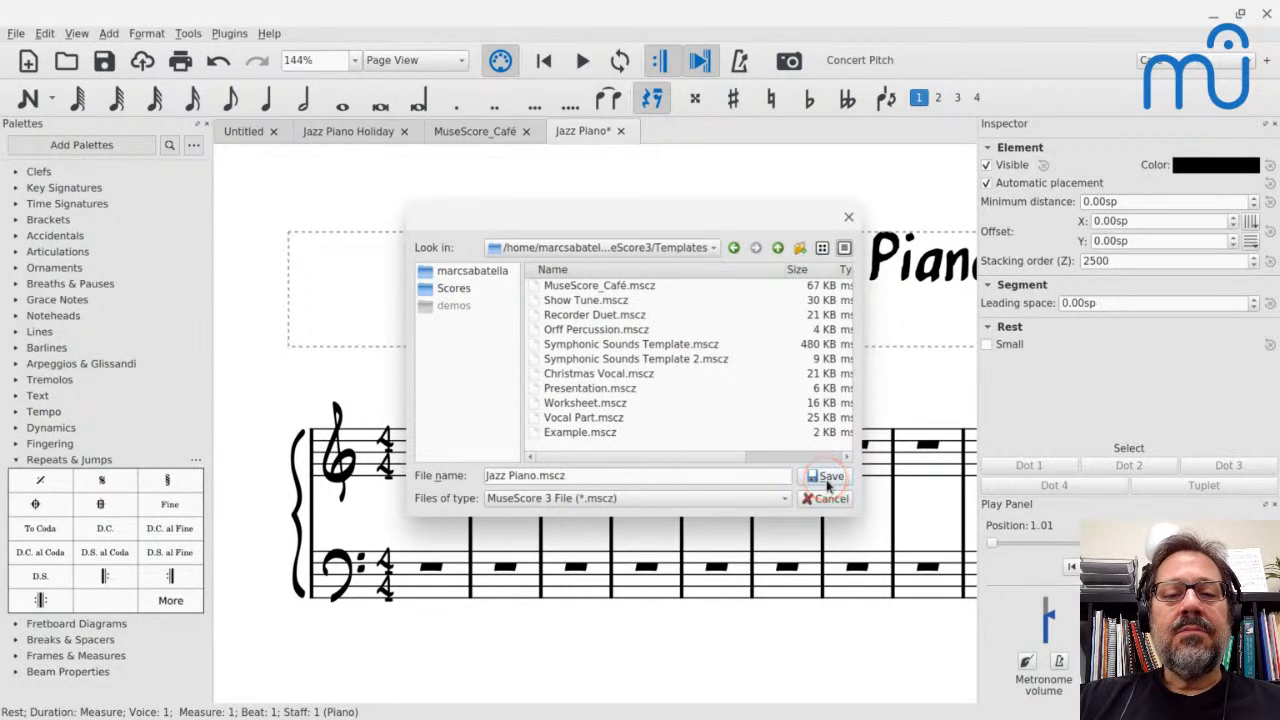
pyautogui.click(826, 478)
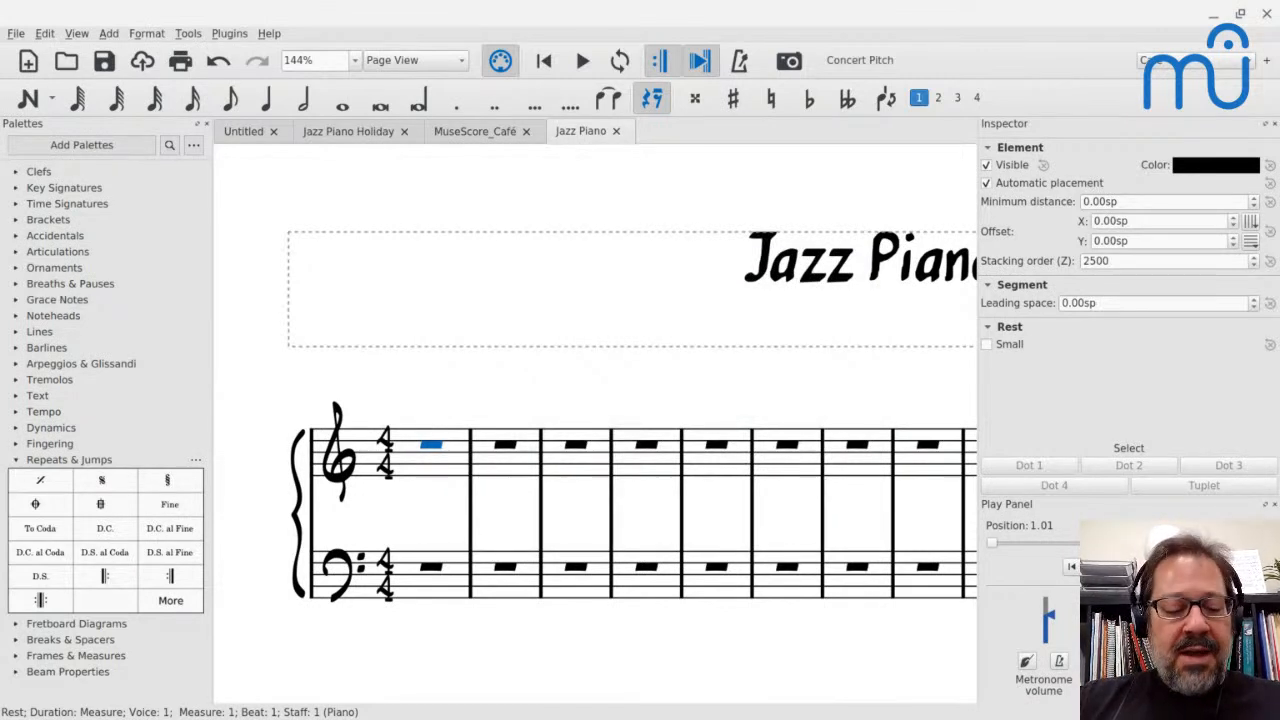
# Start a new score titled "My New Song" and enter the composer's full name
pyautogui.hotkey('ctrl', 'n')
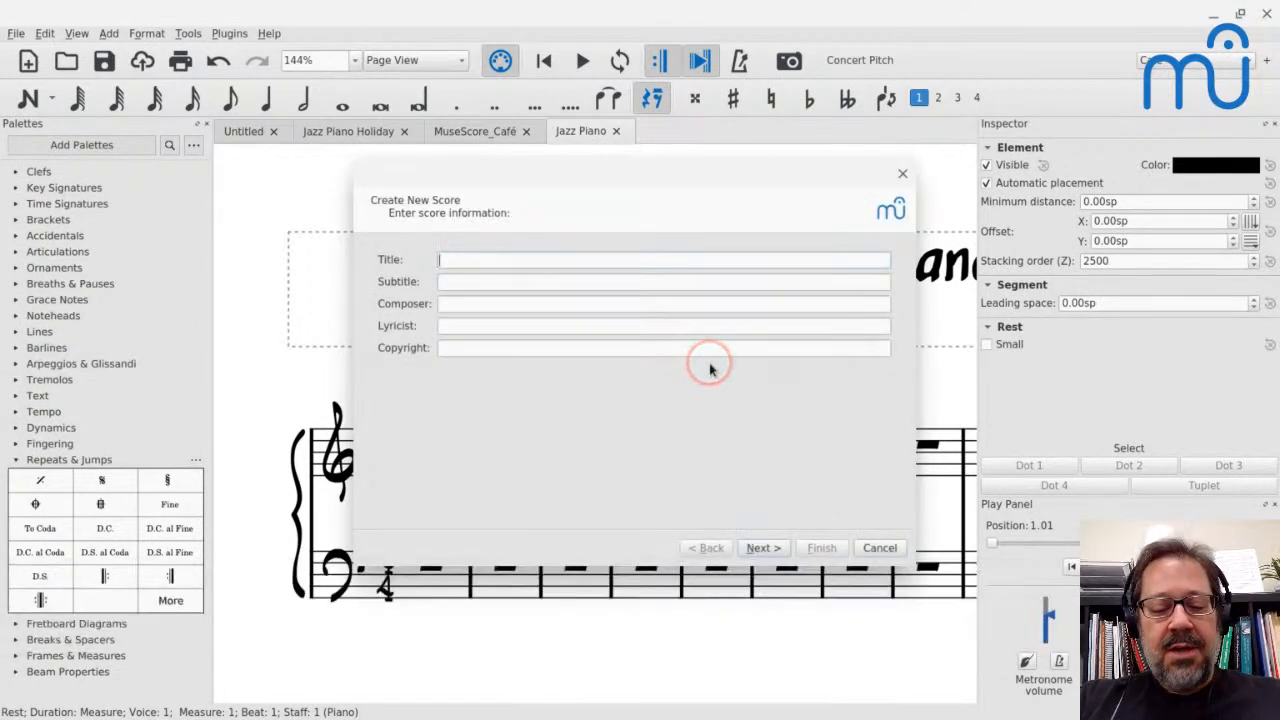
pyautogui.write('My New Songh')
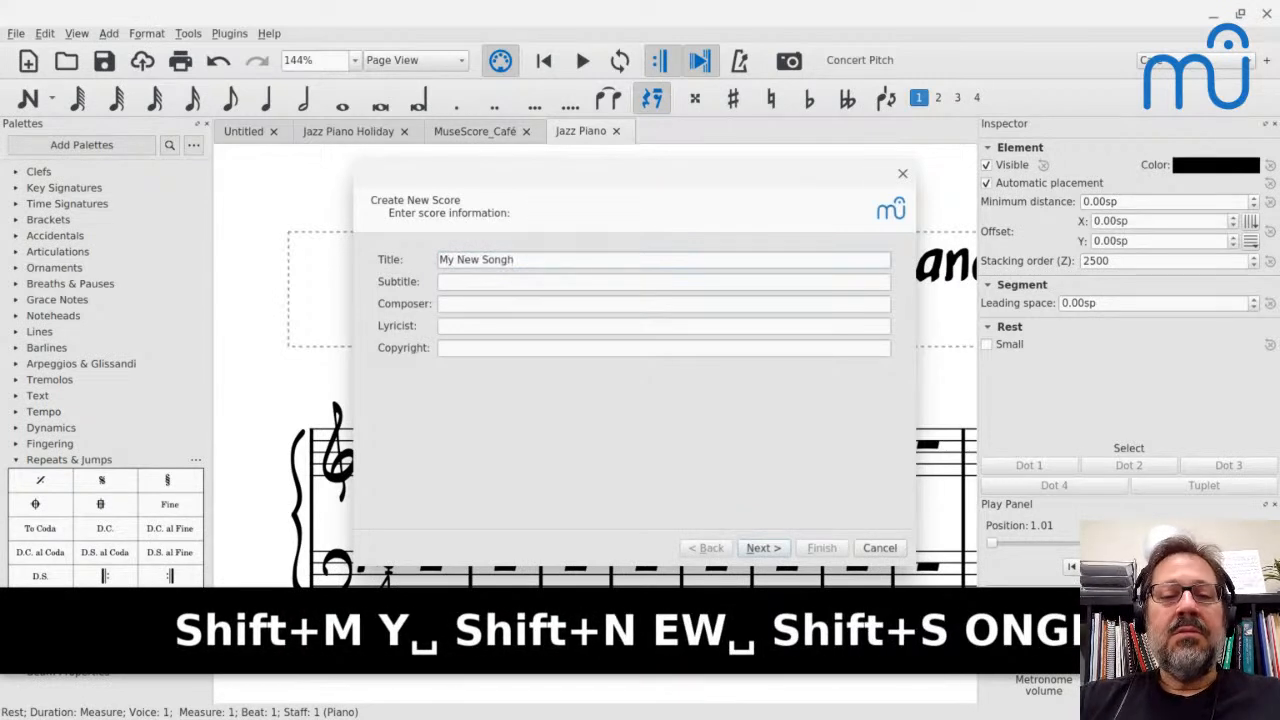
pyautogui.press('BackSpace')
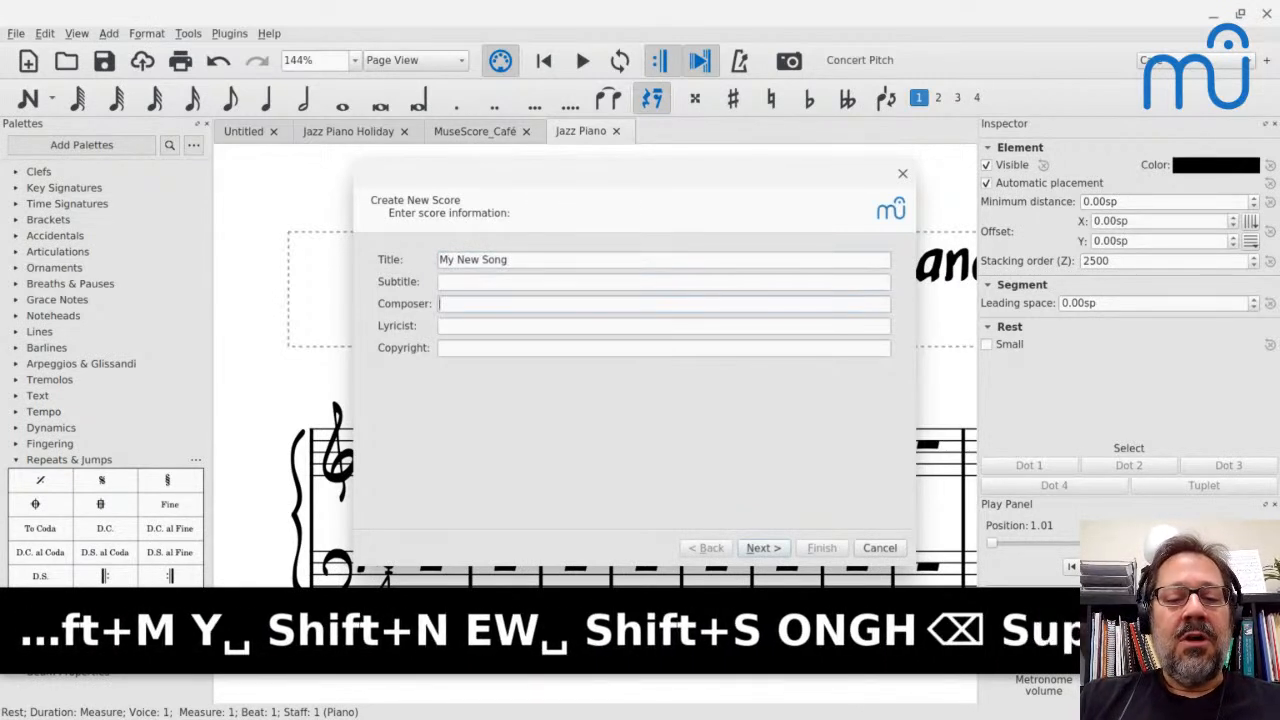
pyautogui.press('super+Tab')
pyautogui.press('Tab')
pyautogui.write('Marc Sab')
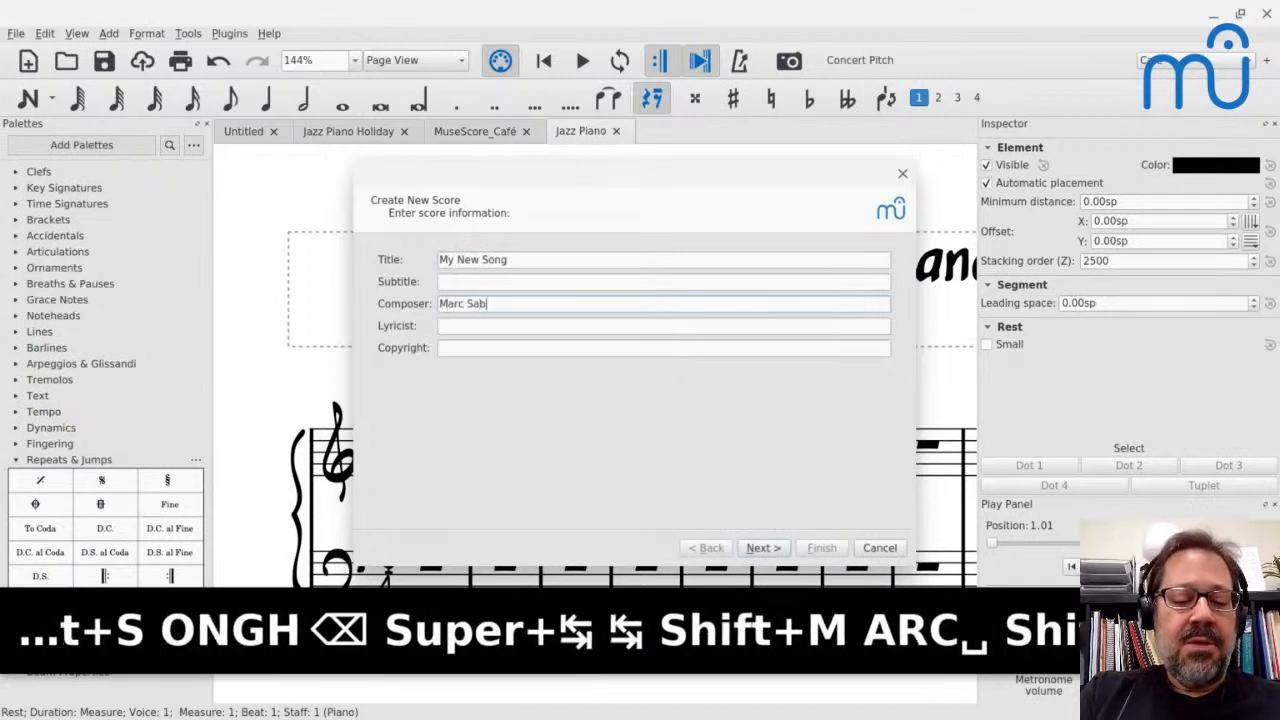
pyautogui.write('atella')
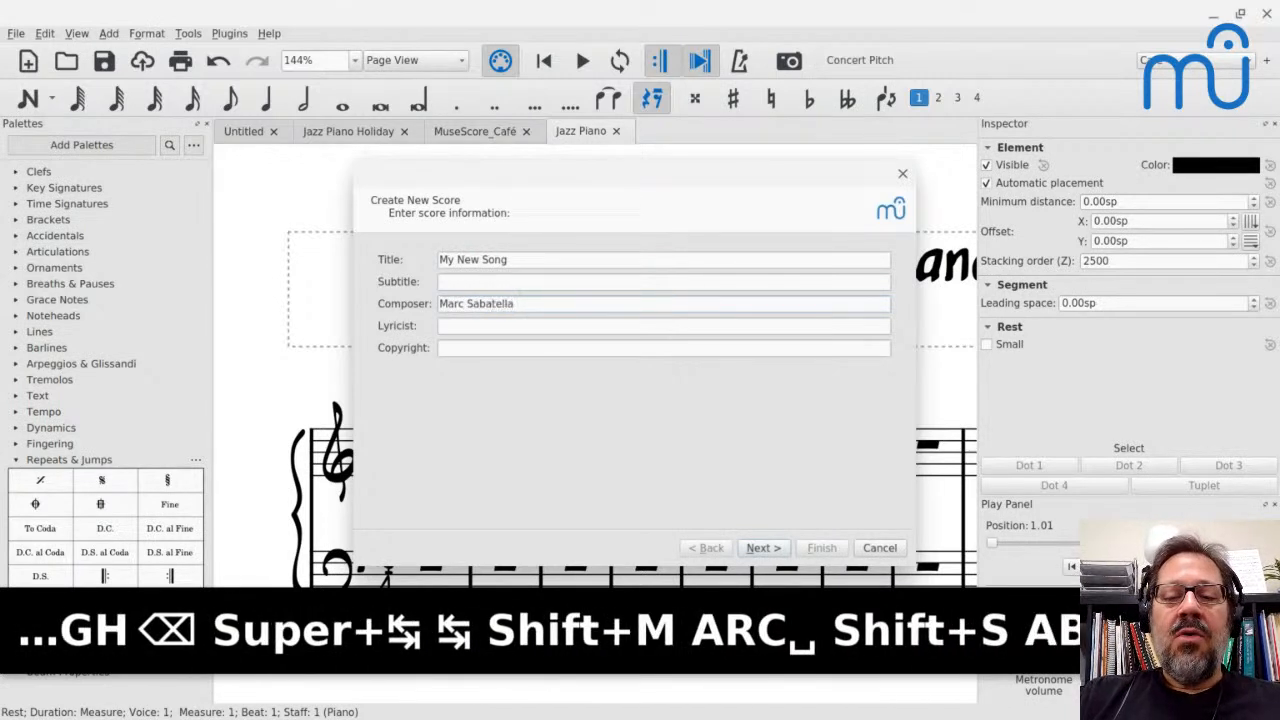
pyautogui.press('Return')
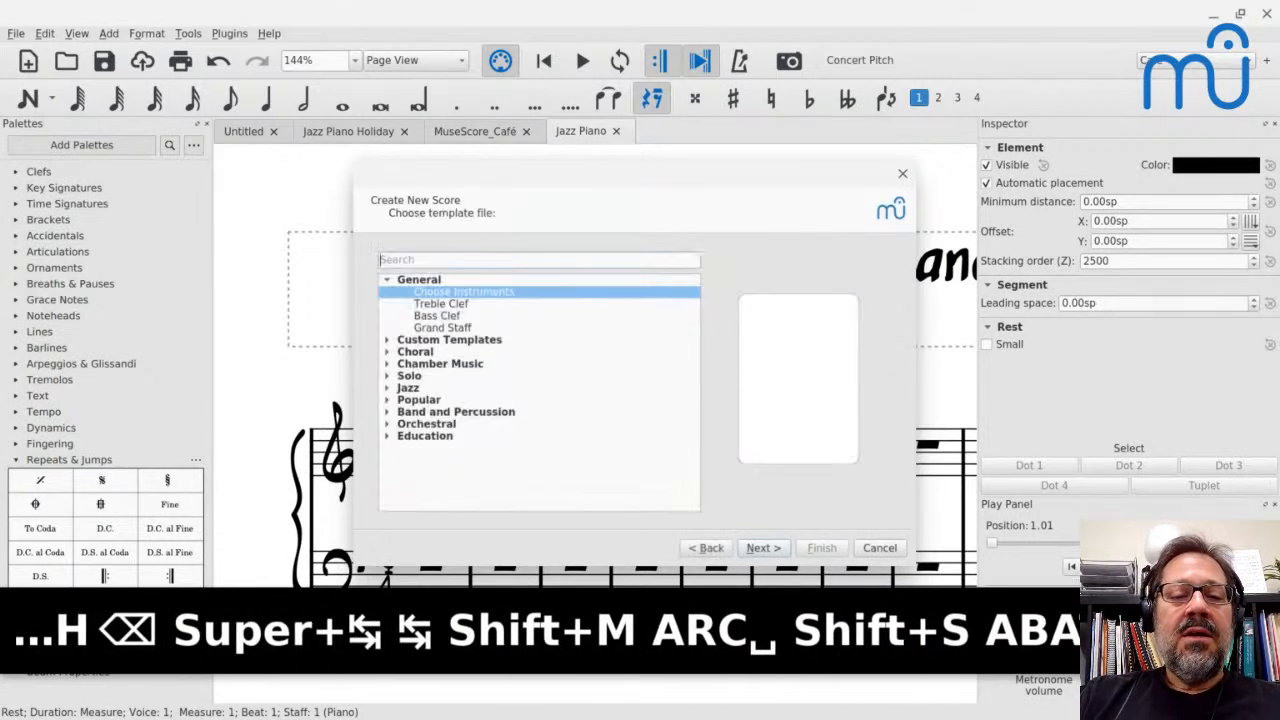
# Choose the custom template Jazz Piano and finish creating the score
pyautogui.click(386, 339)
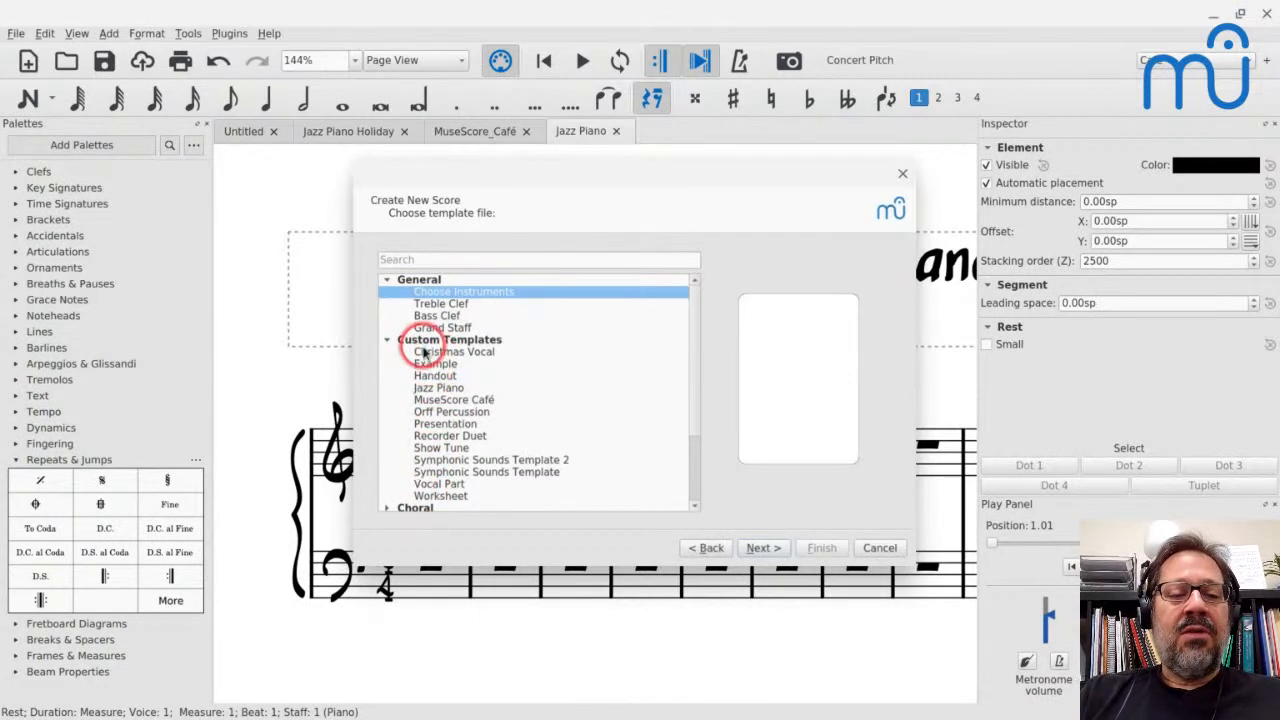
pyautogui.click(423, 401)
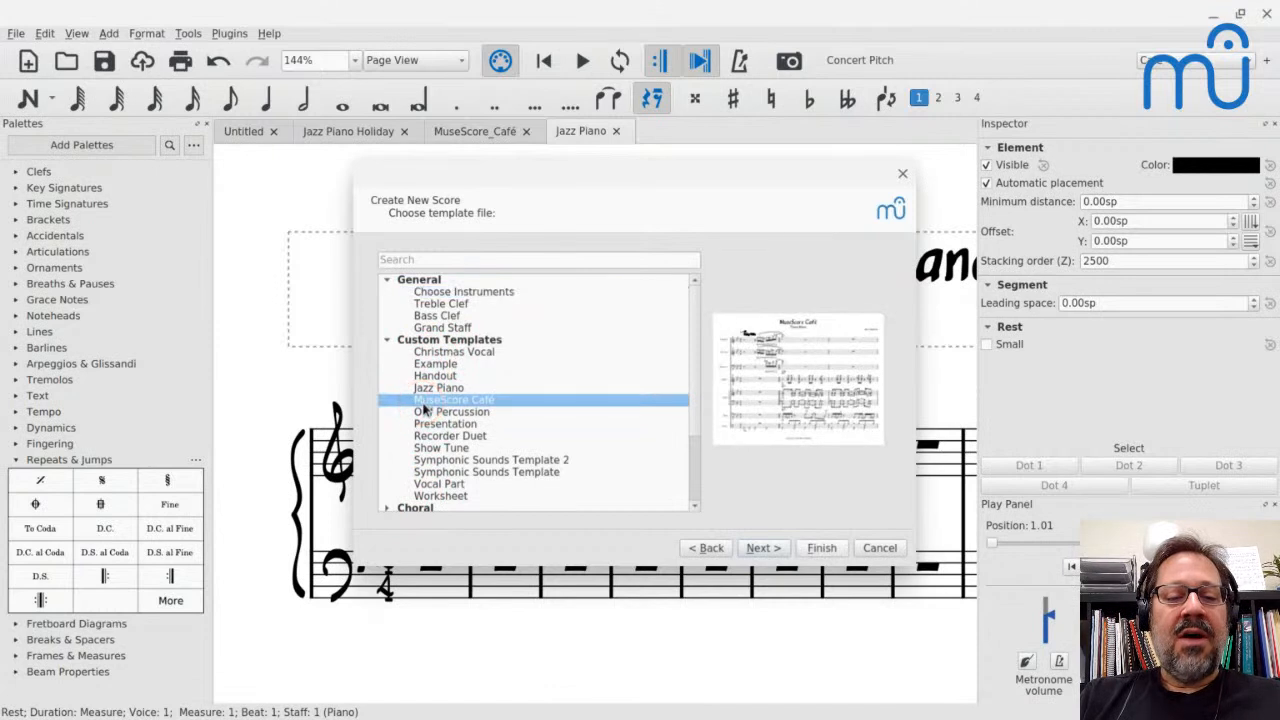
pyautogui.click(430, 388)
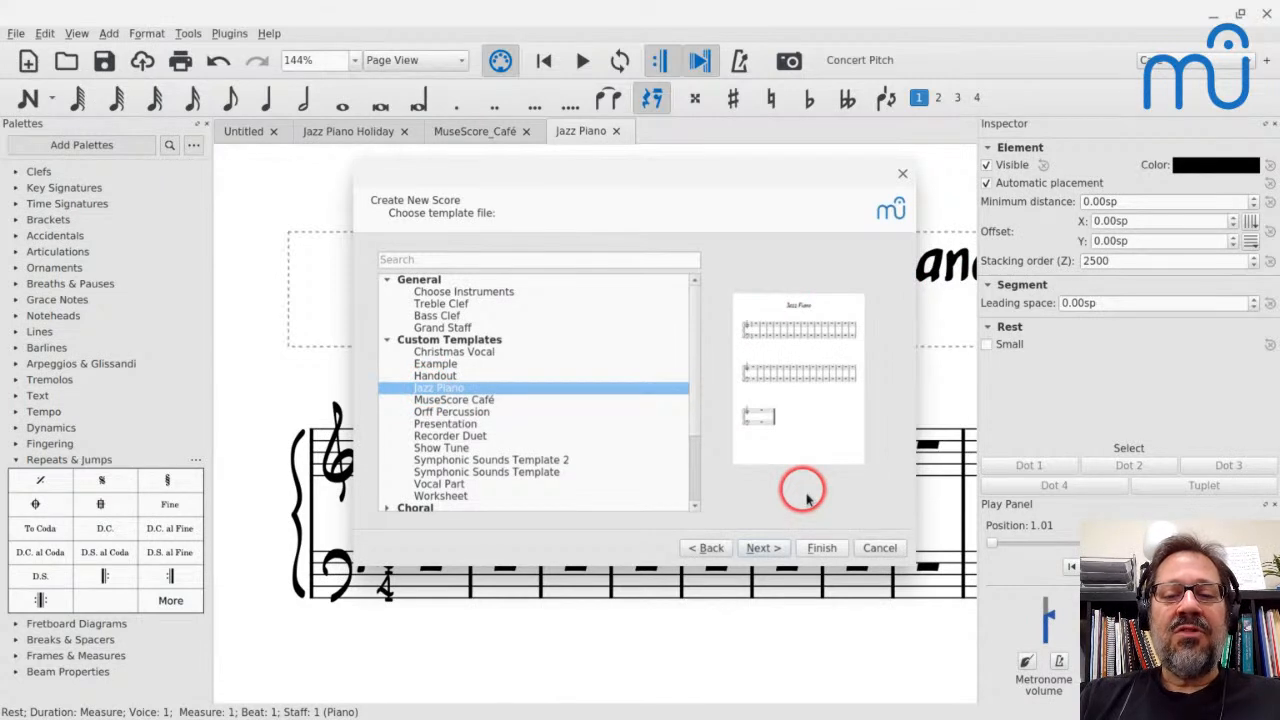
pyautogui.click(818, 548)
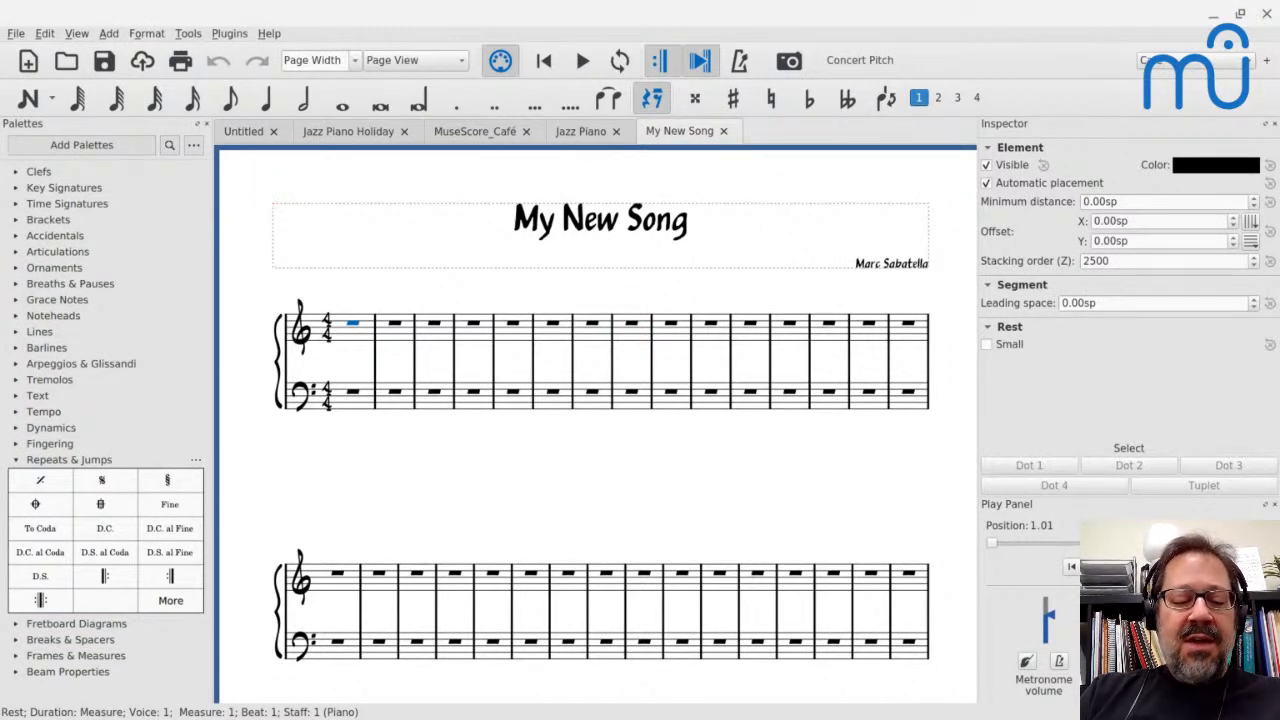
pyautogui.hotkey('ctrl', 's')
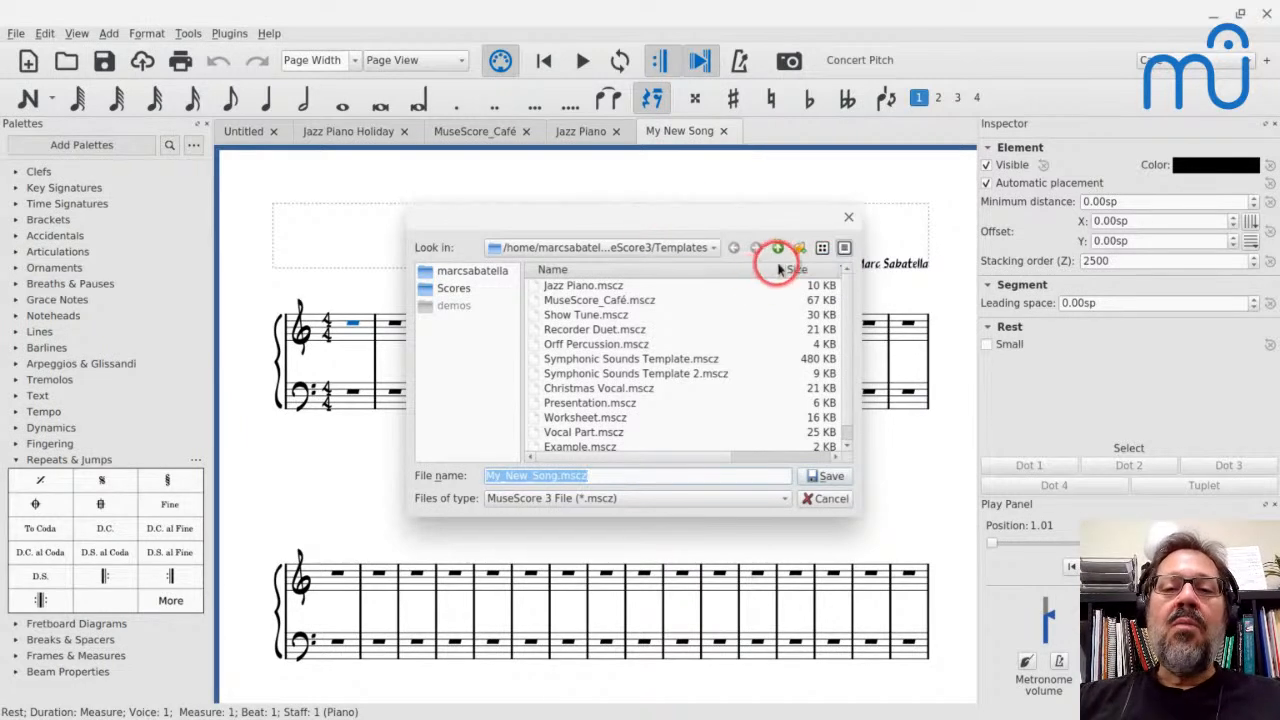
pyautogui.click(697, 248)
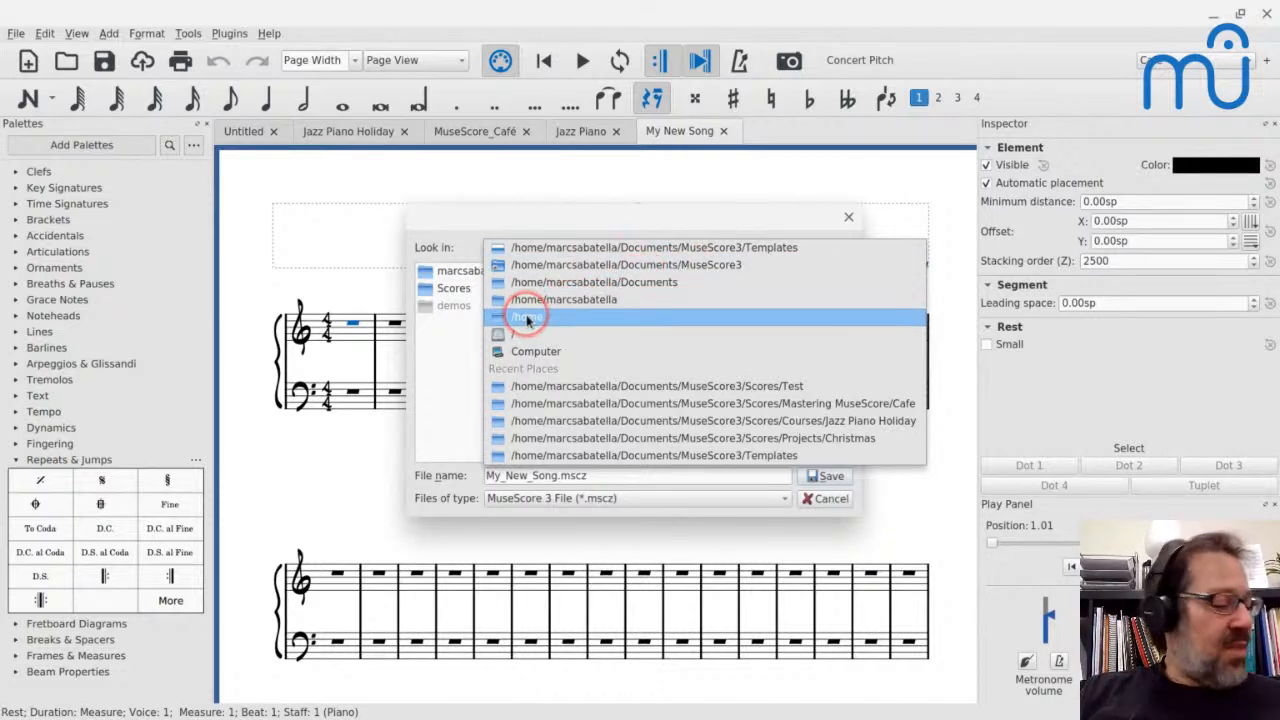
pyautogui.click(458, 188)
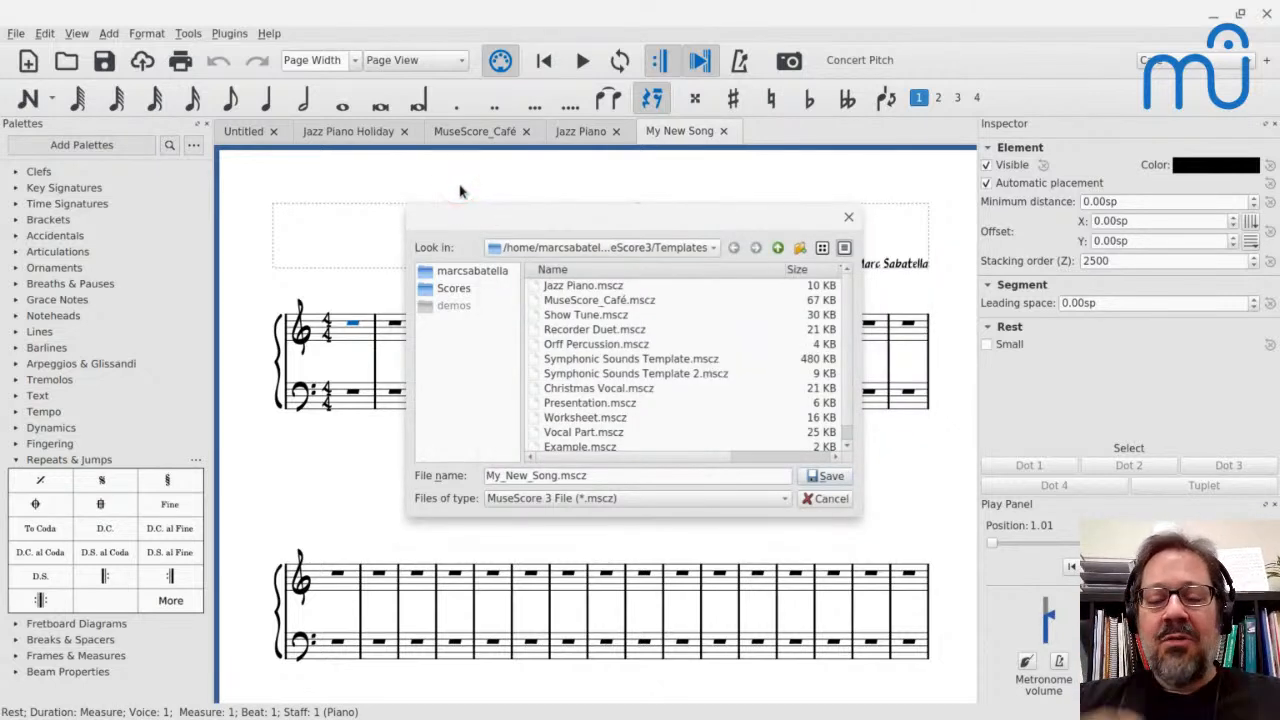
pyautogui.click(822, 499)
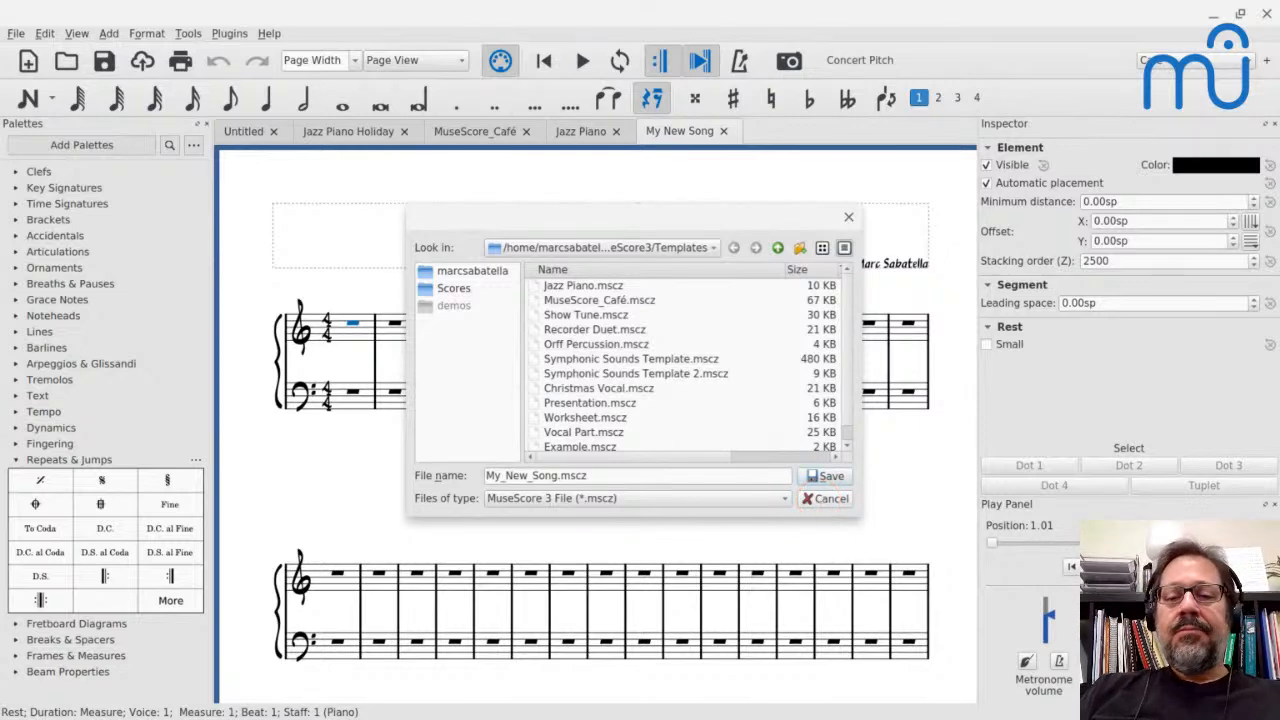
pyautogui.click(819, 501)
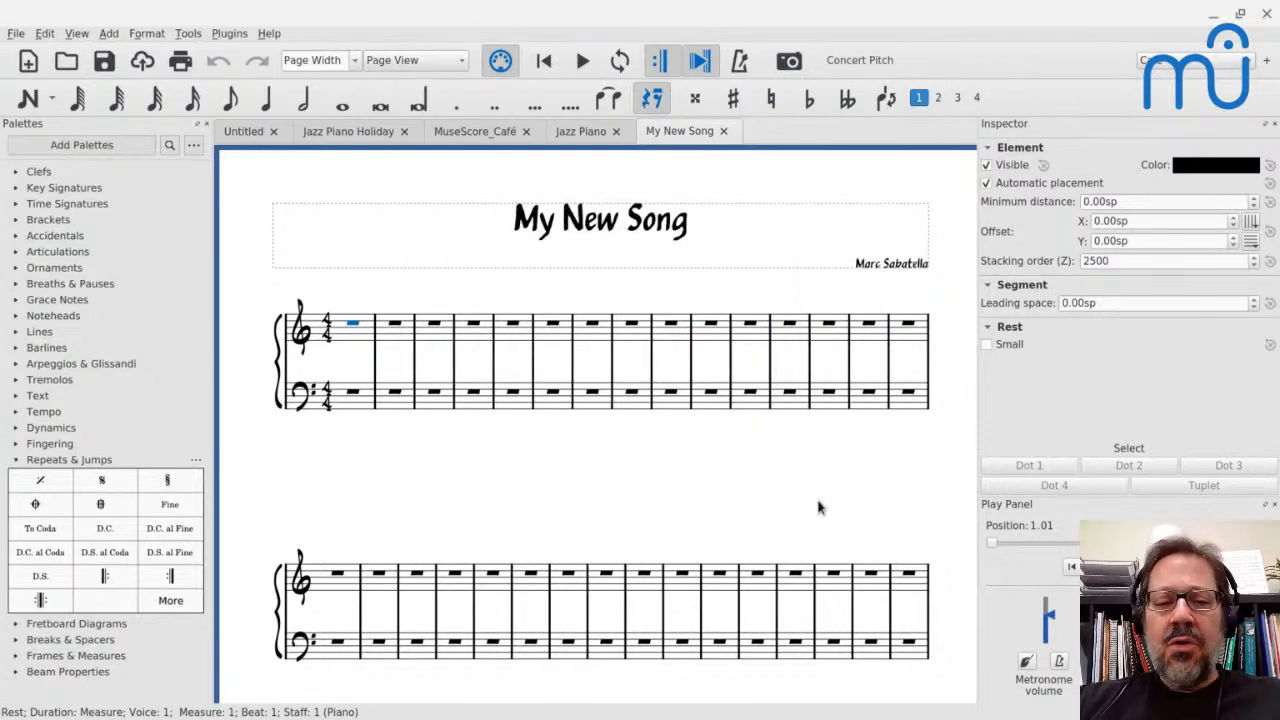
# Enter the quarter notes E D C D E E and a half note E in the first two treble measures
pyautogui.press('n')
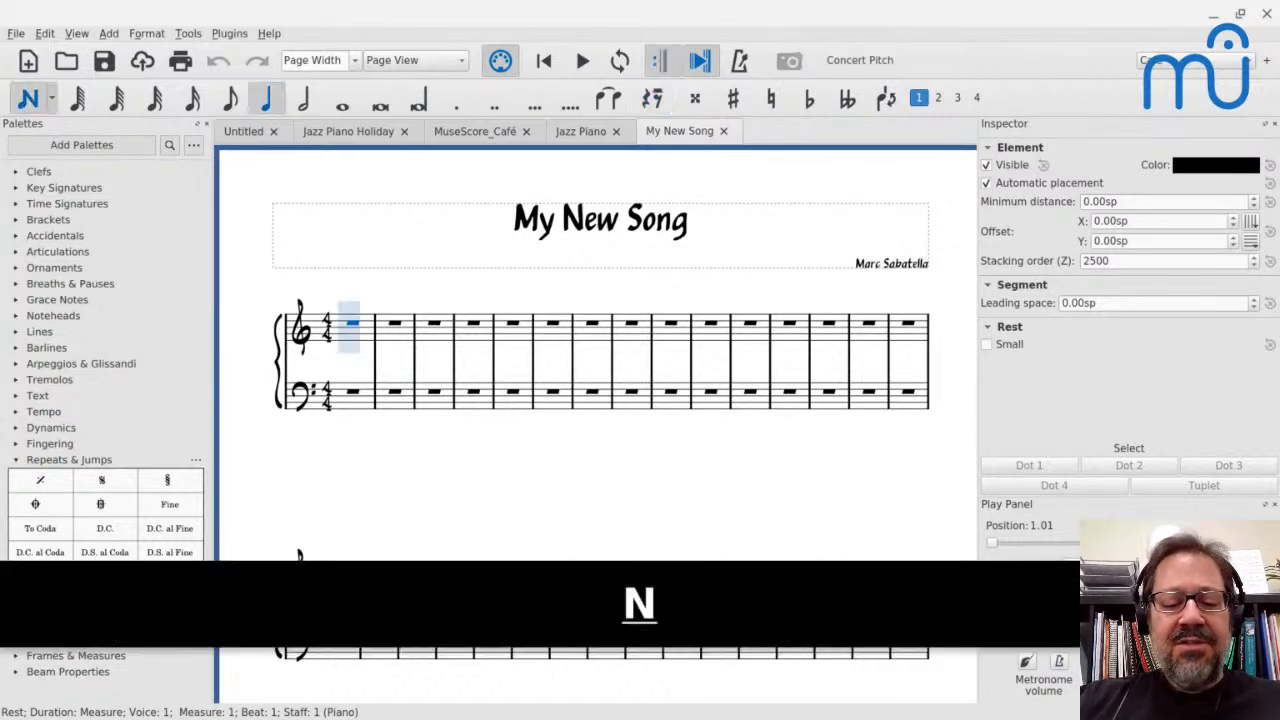
pyautogui.press('e')
pyautogui.press('d')
pyautogui.press('c')
pyautogui.press('d')
pyautogui.press('e')
pyautogui.press('e')
pyautogui.press('6')
pyautogui.press('e')
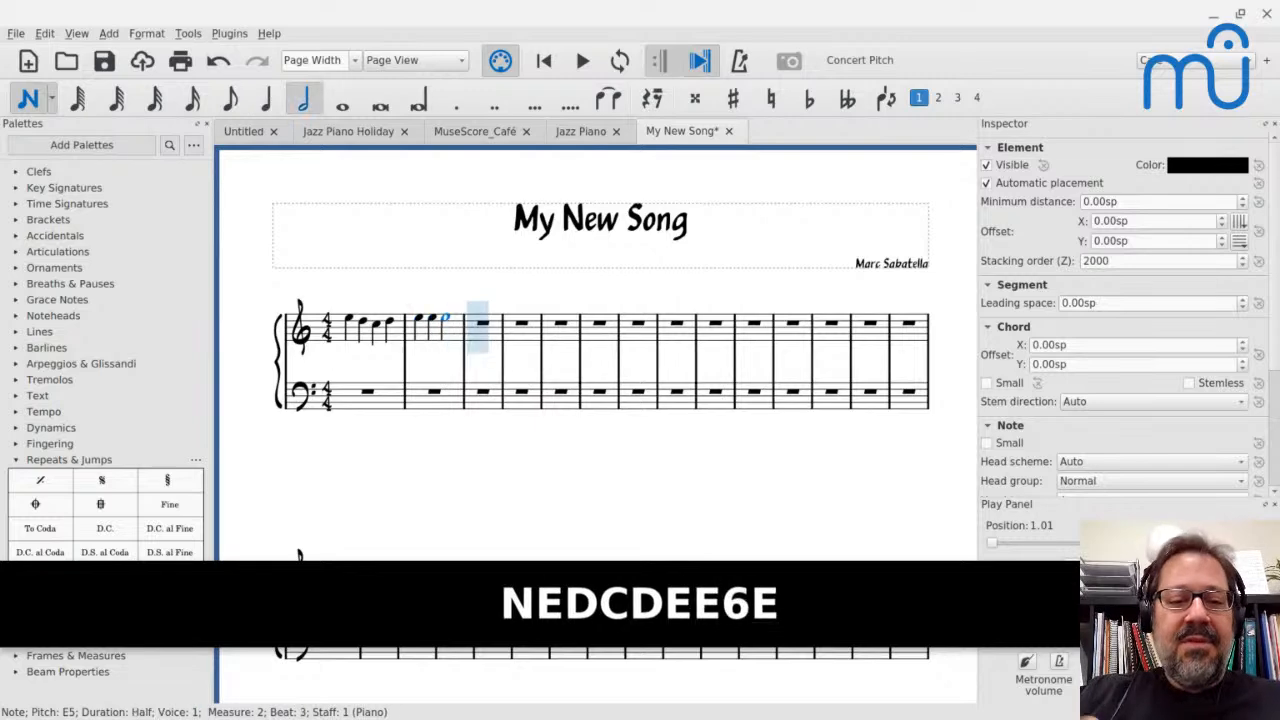
pyautogui.press('Escape')
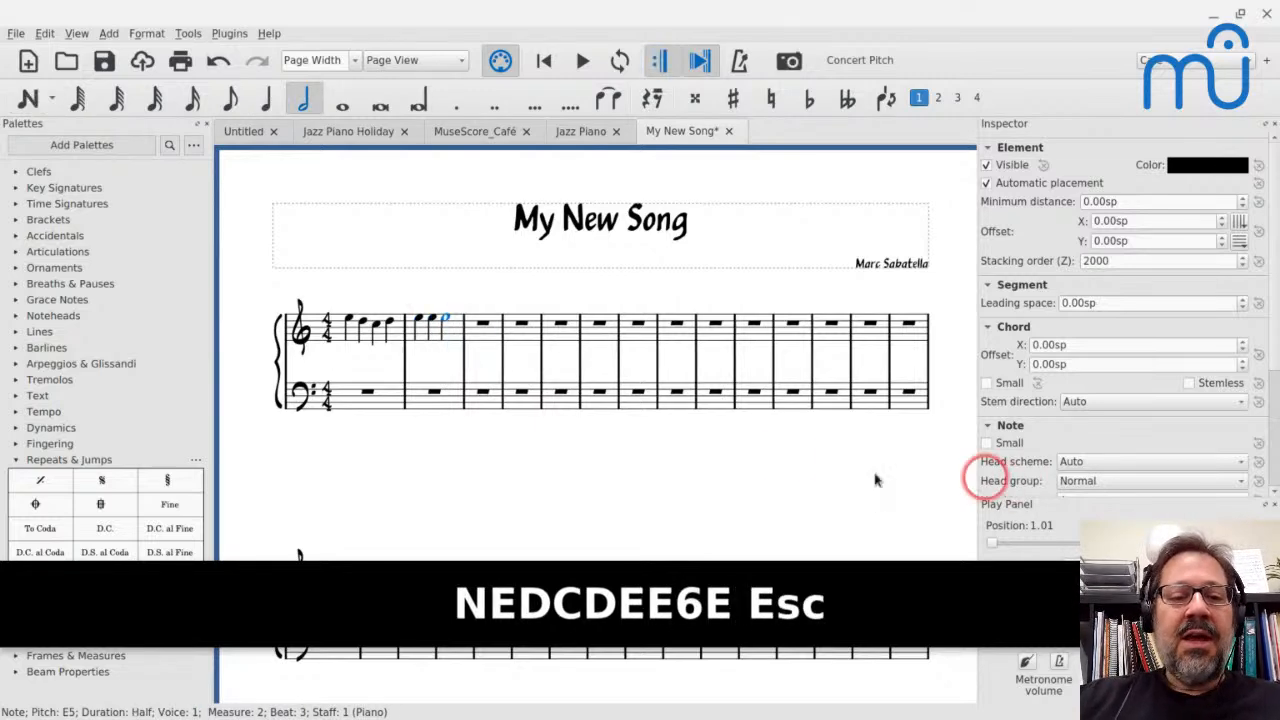
# Change the first treble note E in measure 1 to an eighth note
pyautogui.scroll(3, 750, 453)
pyautogui.hscroll(-4, 752, 457)
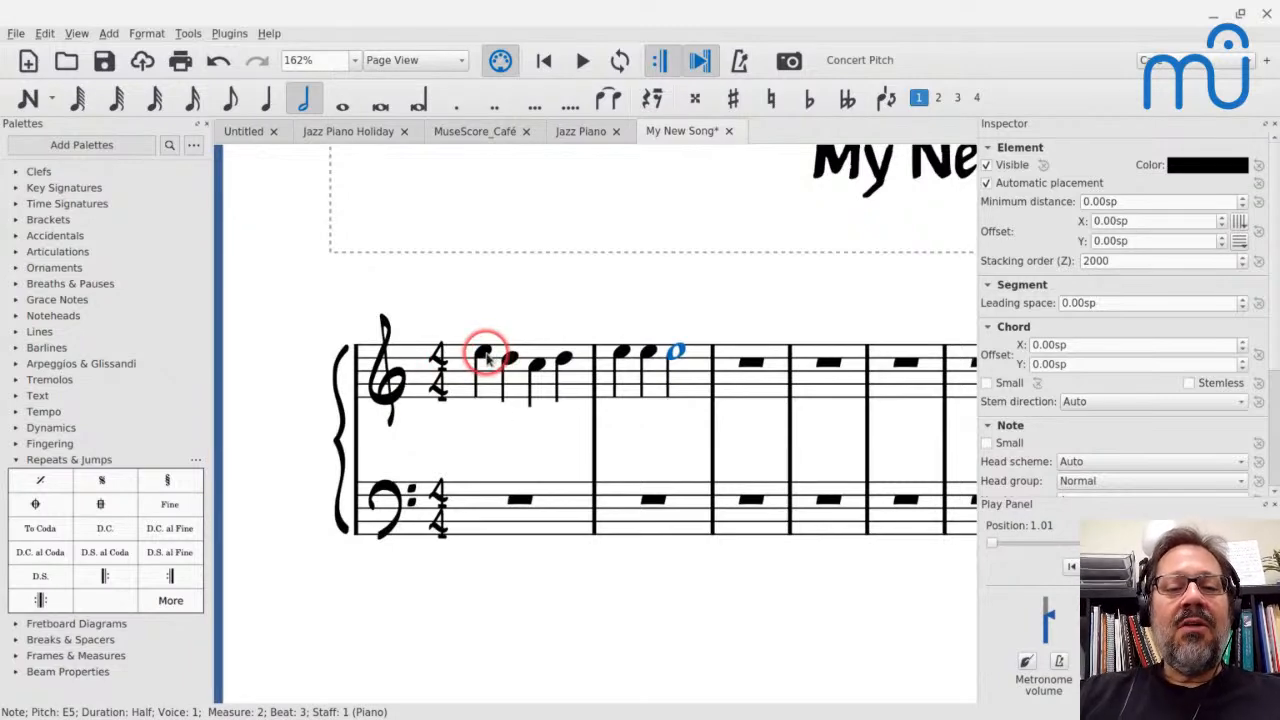
pyautogui.click(490, 358)
pyautogui.scroll(3, 490, 358)
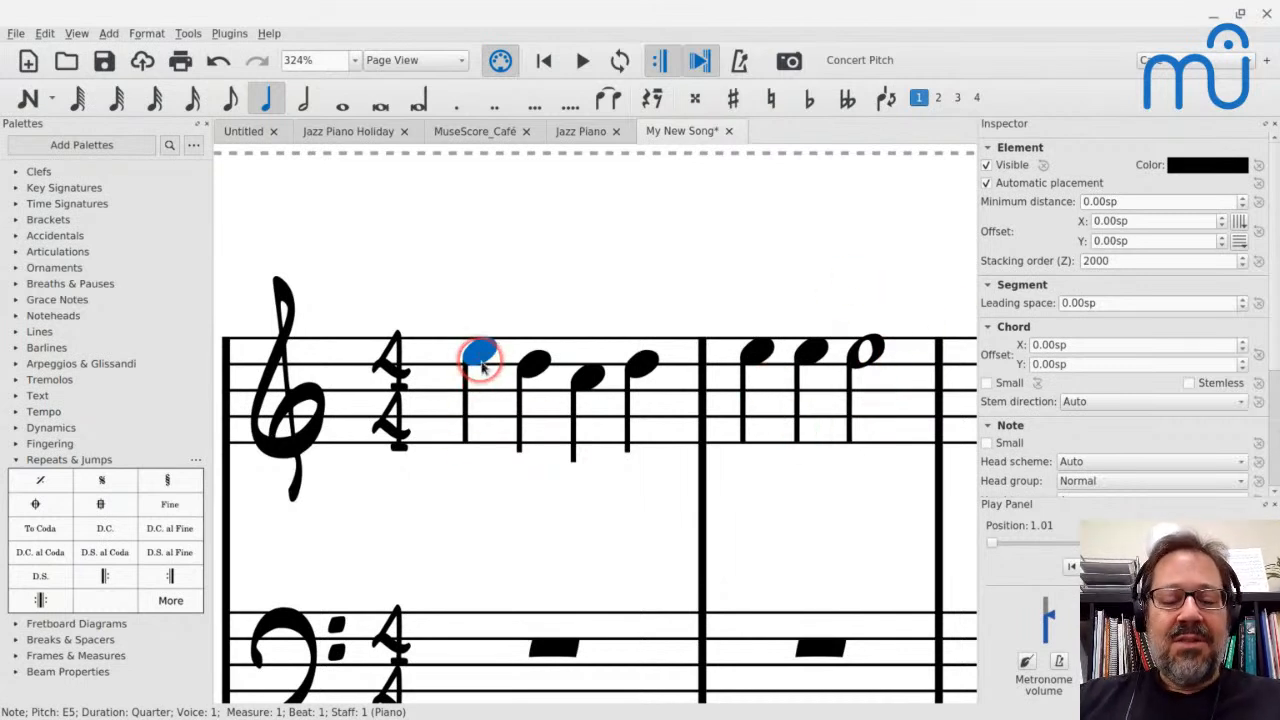
pyautogui.press('4')
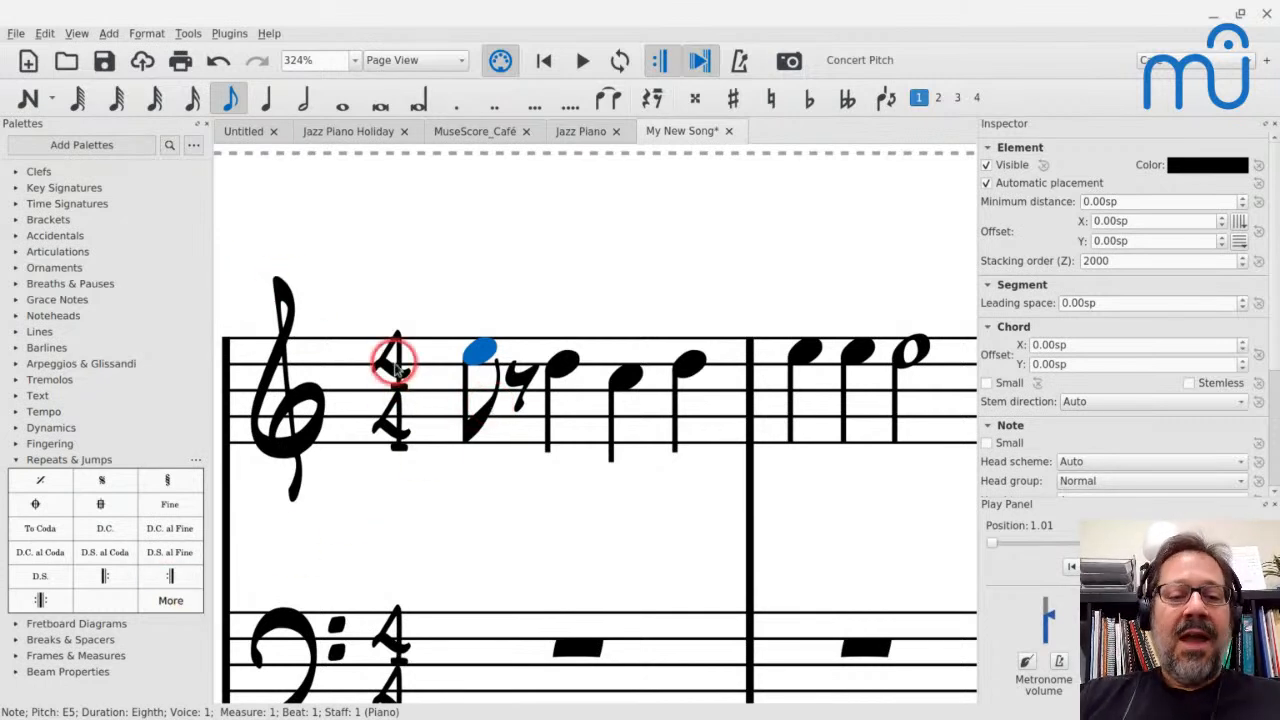
# Set the score style's musical symbols font to Petaluma and move the Style dialog aside to reveal the notation
pyautogui.scroll(-2, 395, 366)
pyautogui.scroll(-1, 395, 366)
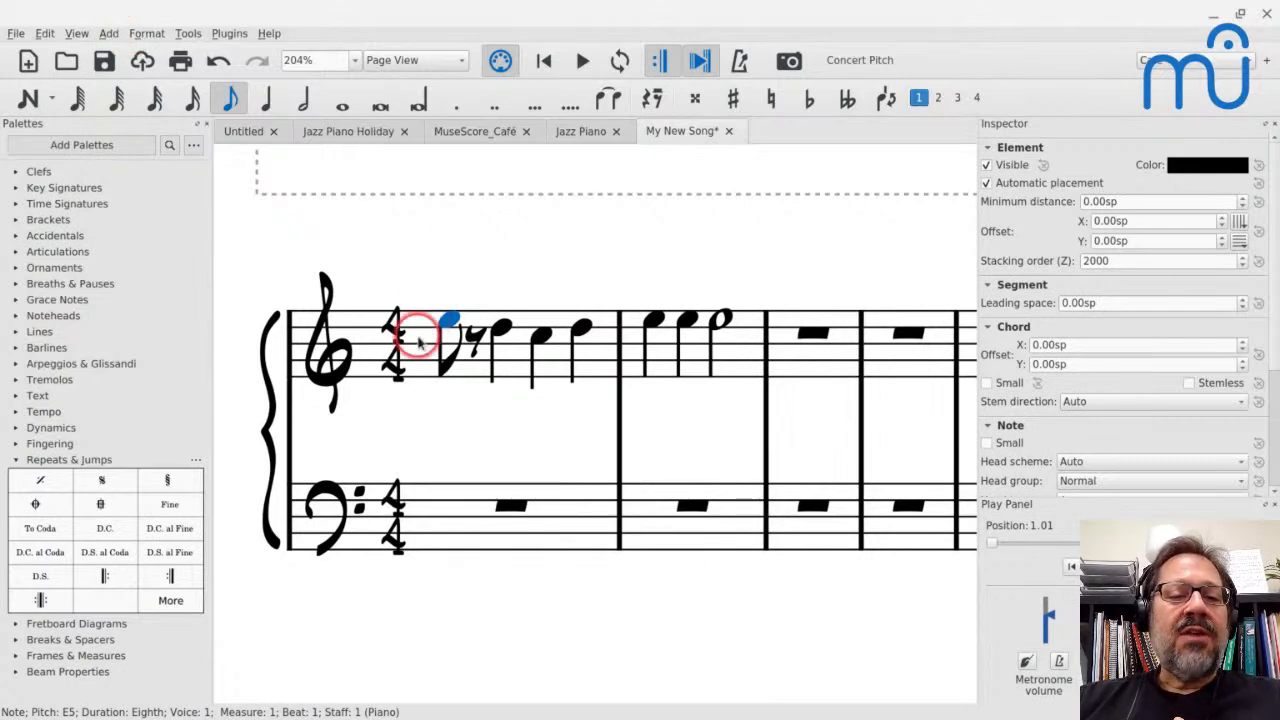
pyautogui.scroll(-2, 418, 340)
pyautogui.scroll(3, 418, 340)
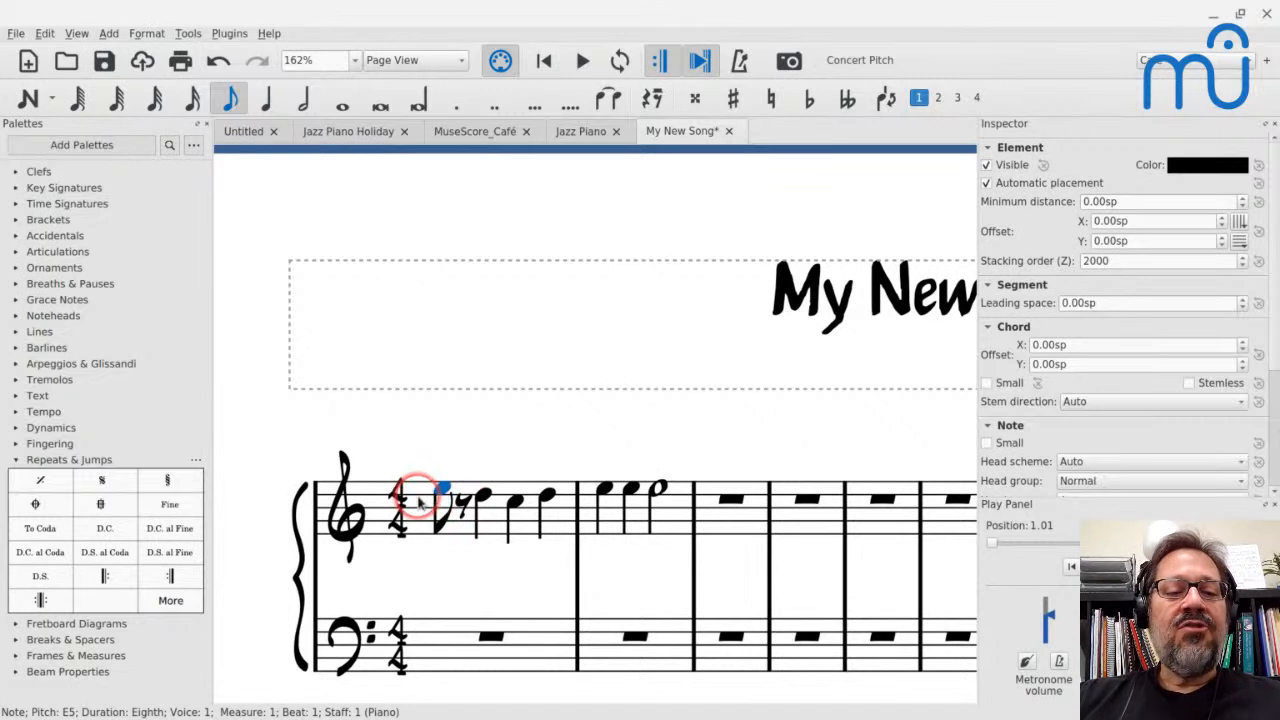
pyautogui.click(142, 33)
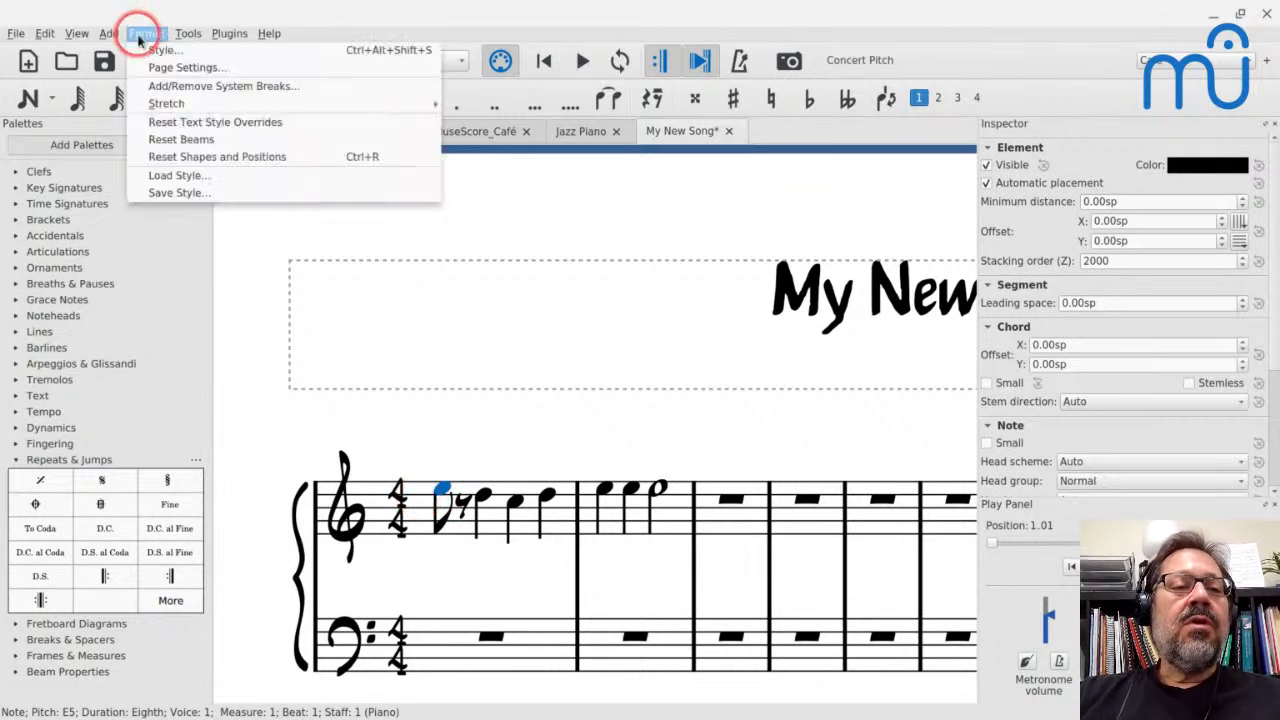
pyautogui.click(157, 52)
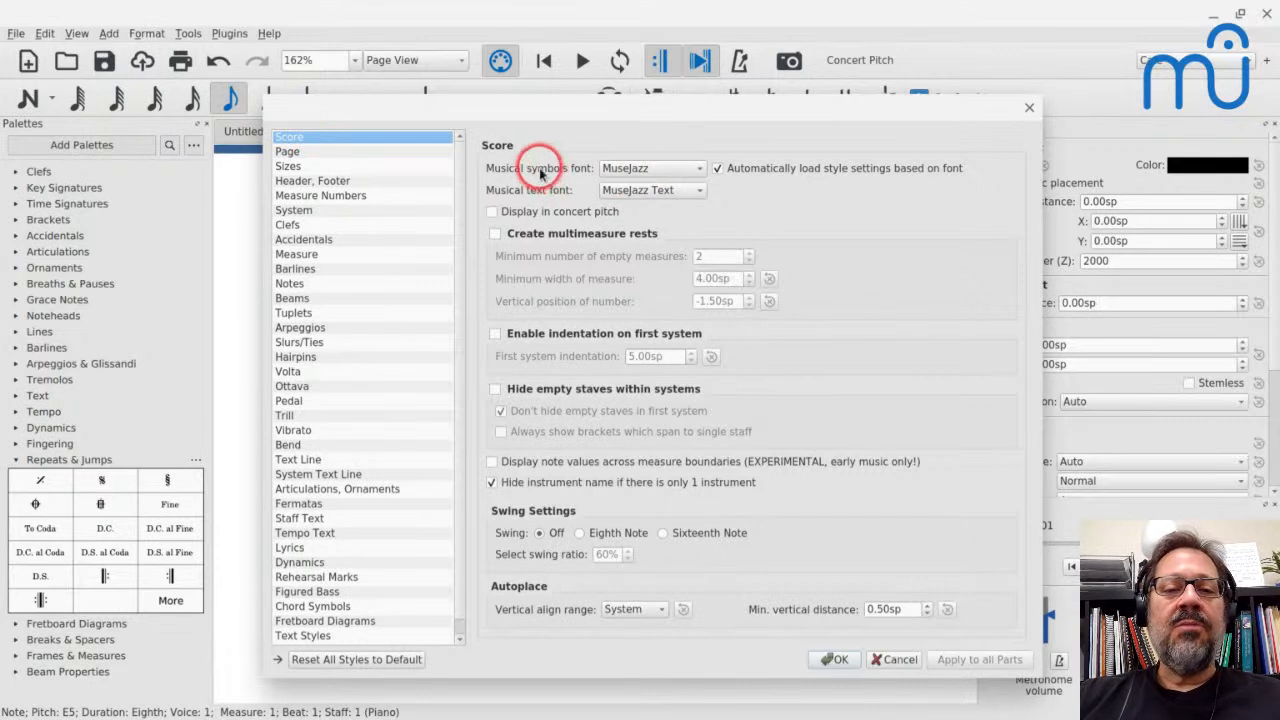
pyautogui.click(648, 172)
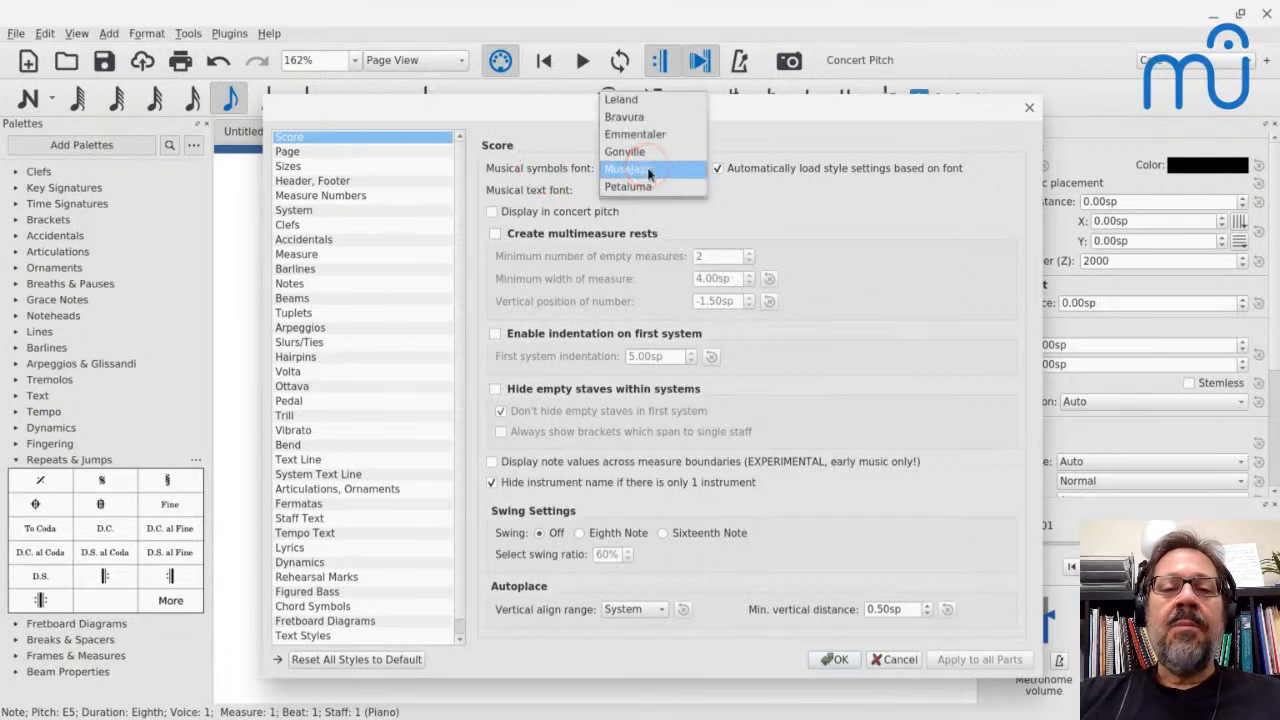
pyautogui.click(637, 190)
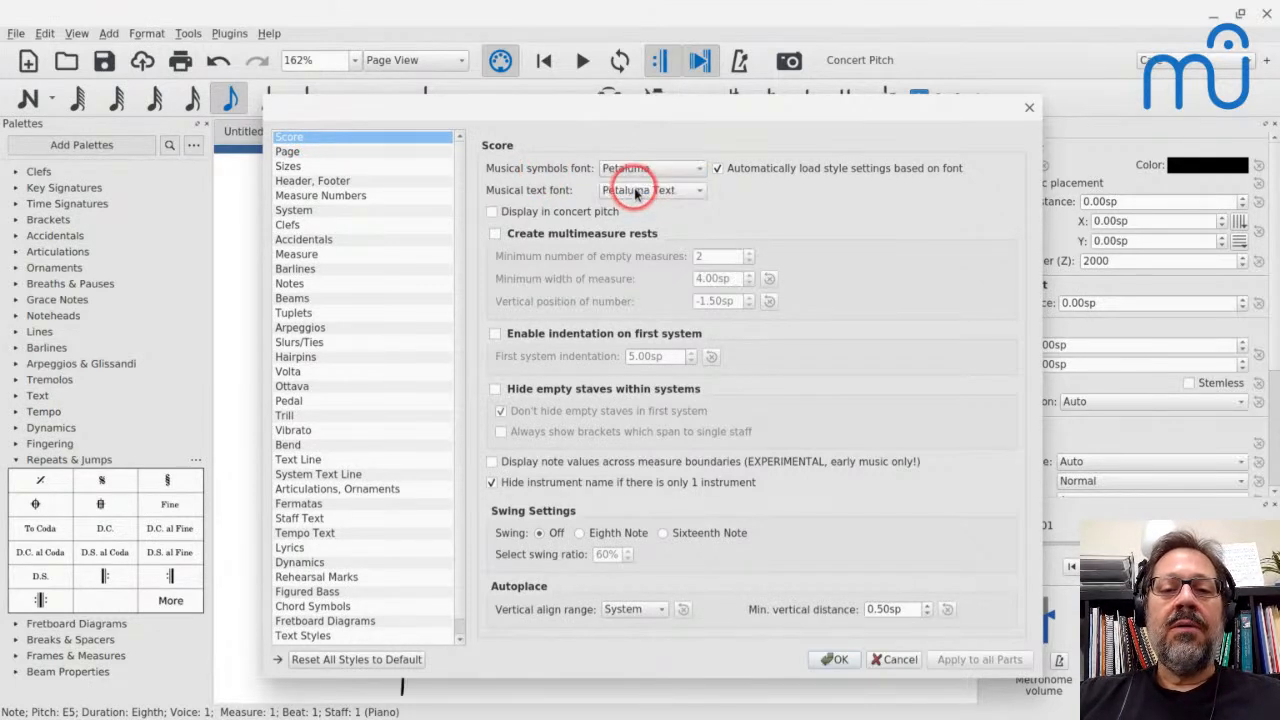
pyautogui.click(836, 664)
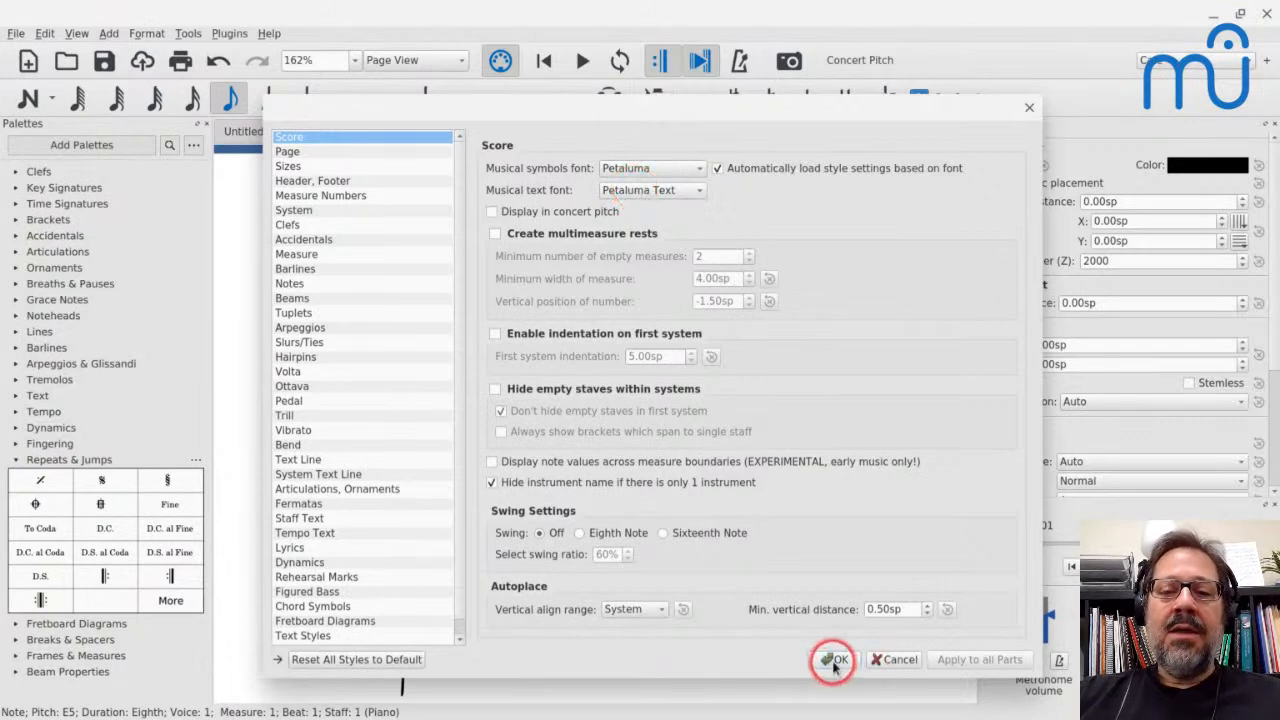
pyautogui.moveTo(586, 109); pyautogui.dragTo(826, 35)
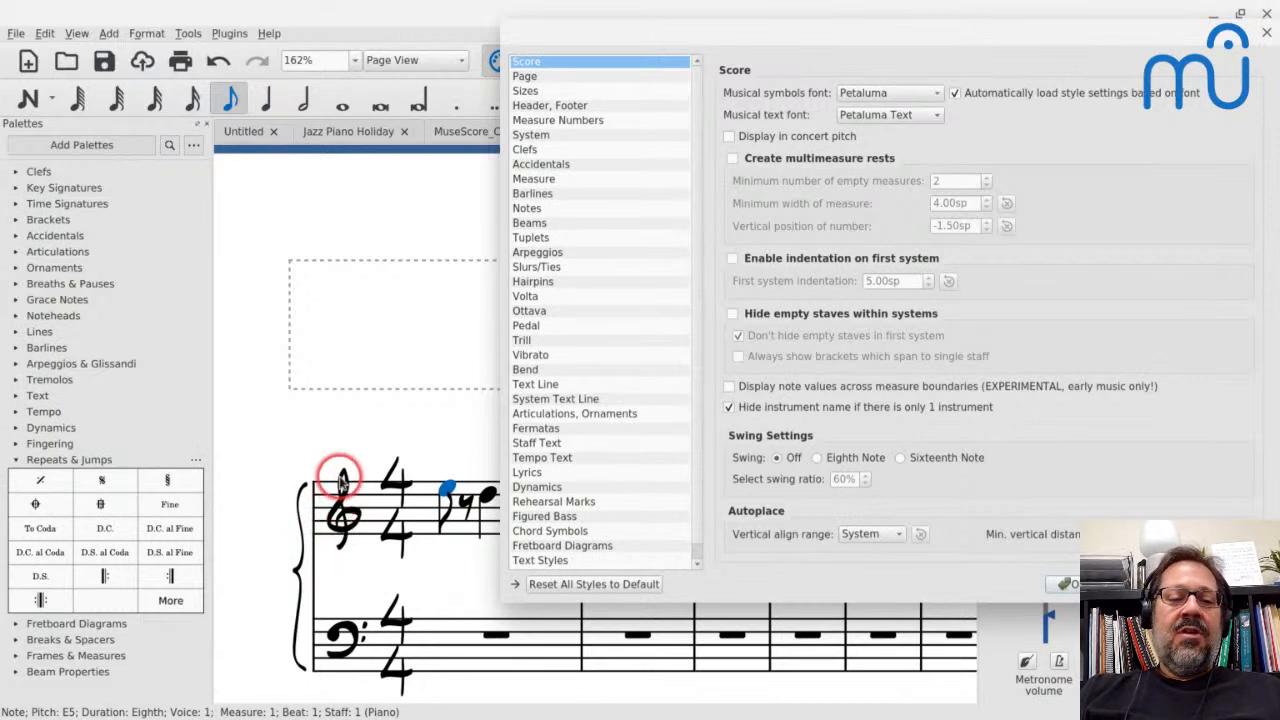
# Switch the musical symbols font back to MuseJazz in the score style settings and close them
pyautogui.click(889, 94)
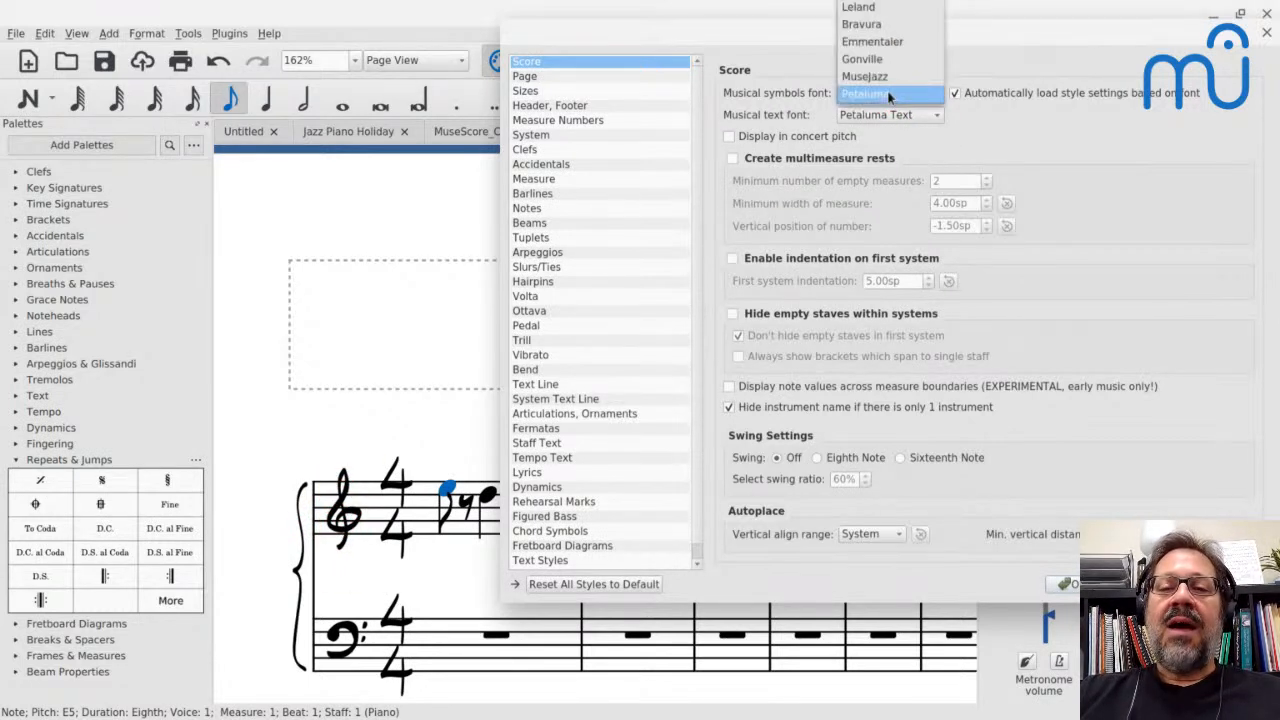
pyautogui.click(871, 77)
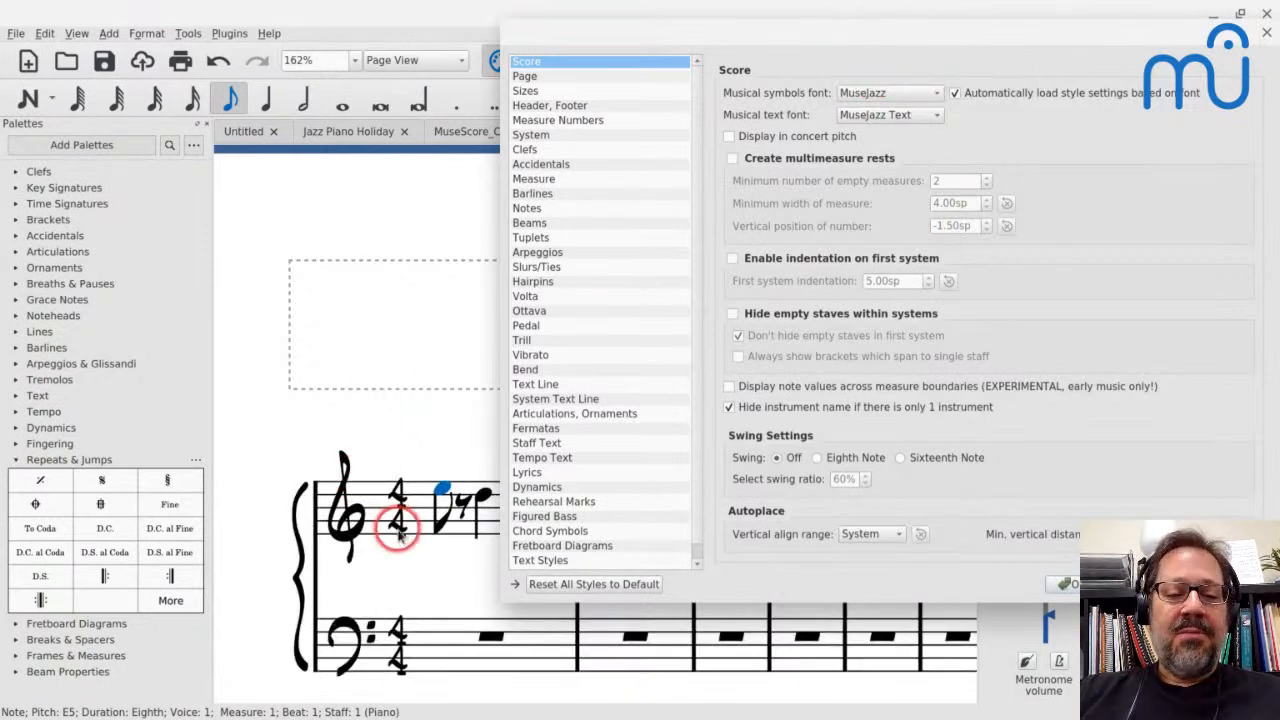
pyautogui.click(905, 96)
pyautogui.click(886, 112)
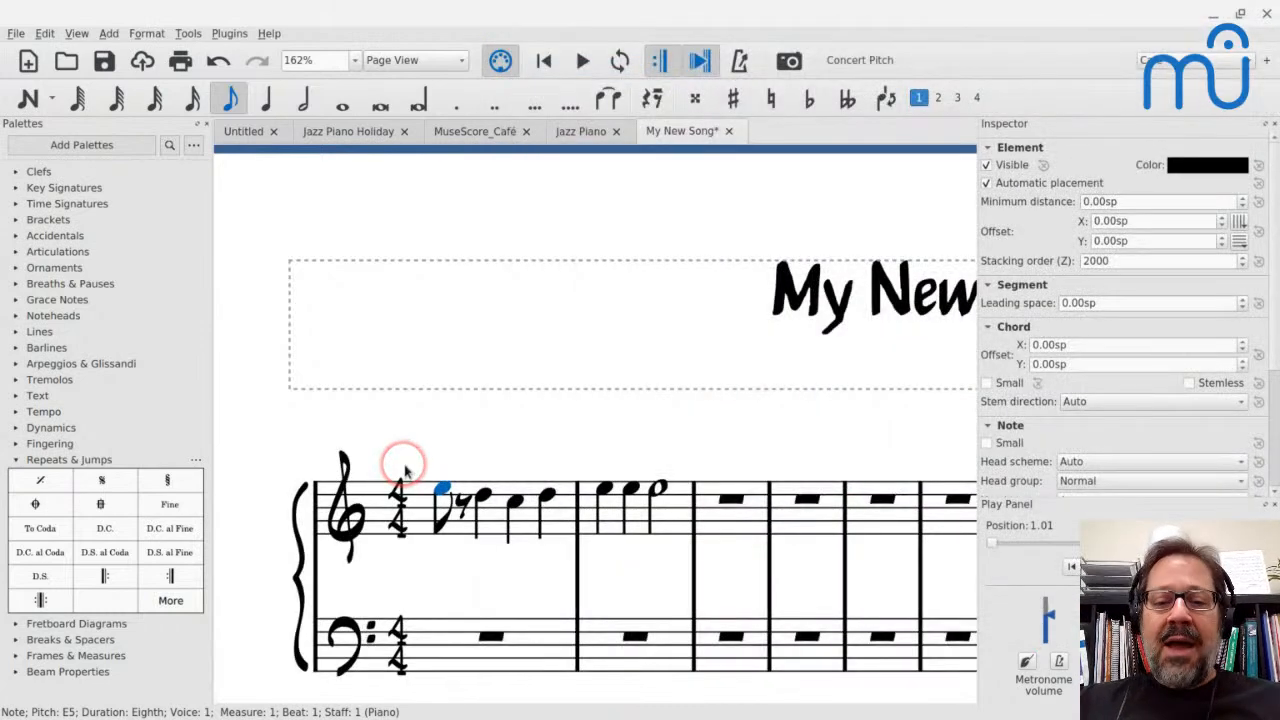
# Undo the change of the first treble note in measure 1 to an eighth note
pyautogui.scroll(-3, 405, 470)
pyautogui.moveTo(405, 470); pyautogui.dragTo(253, 304)
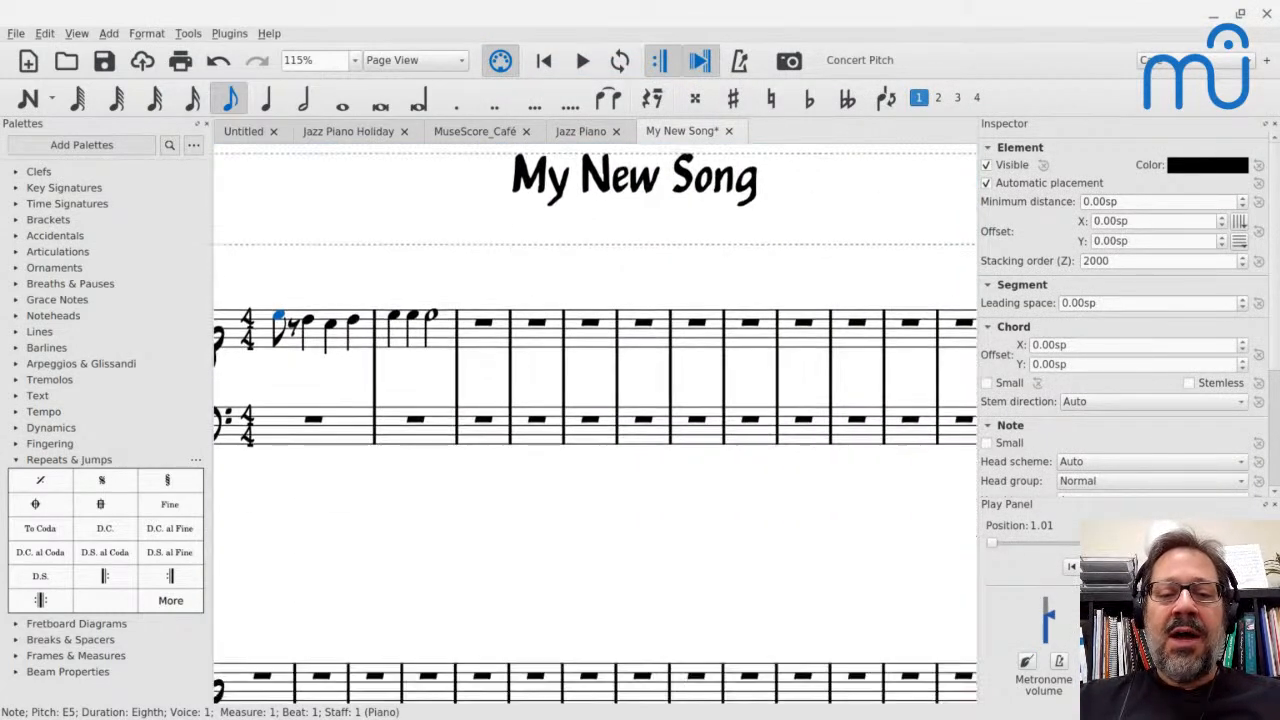
pyautogui.hscroll(-2, 595, 424)
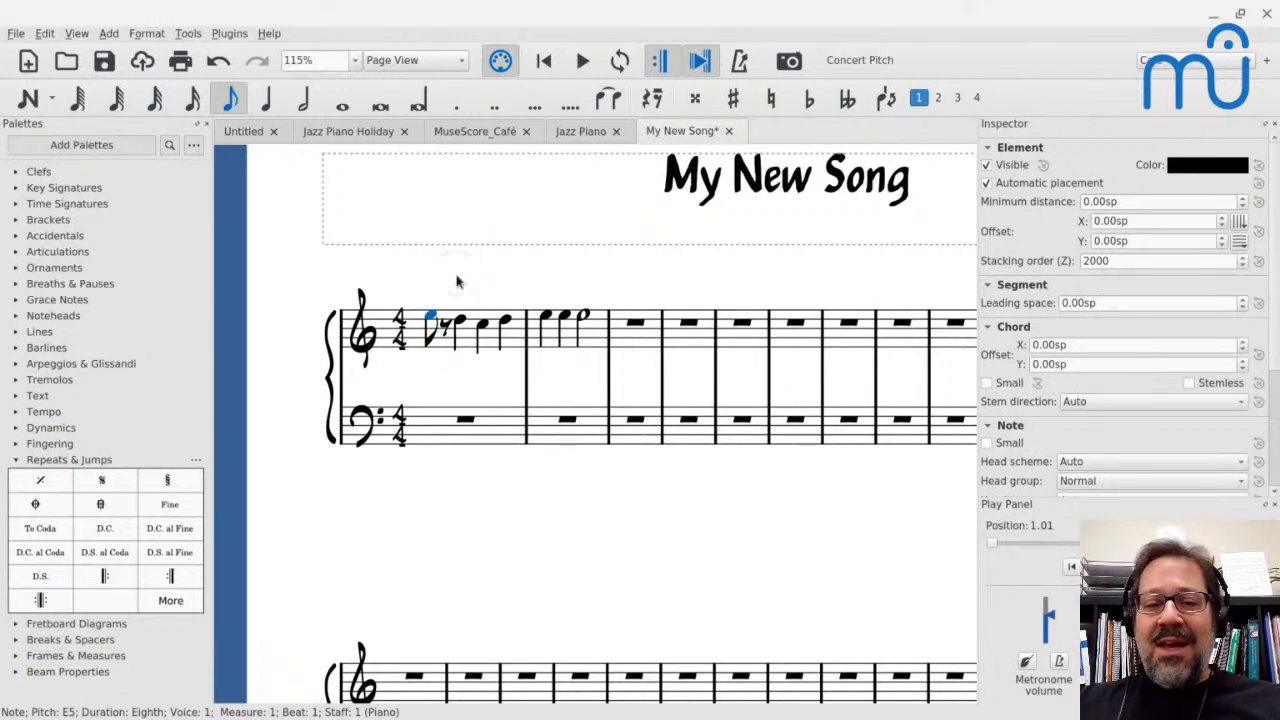
pyautogui.hotkey('ctrl', 'z')
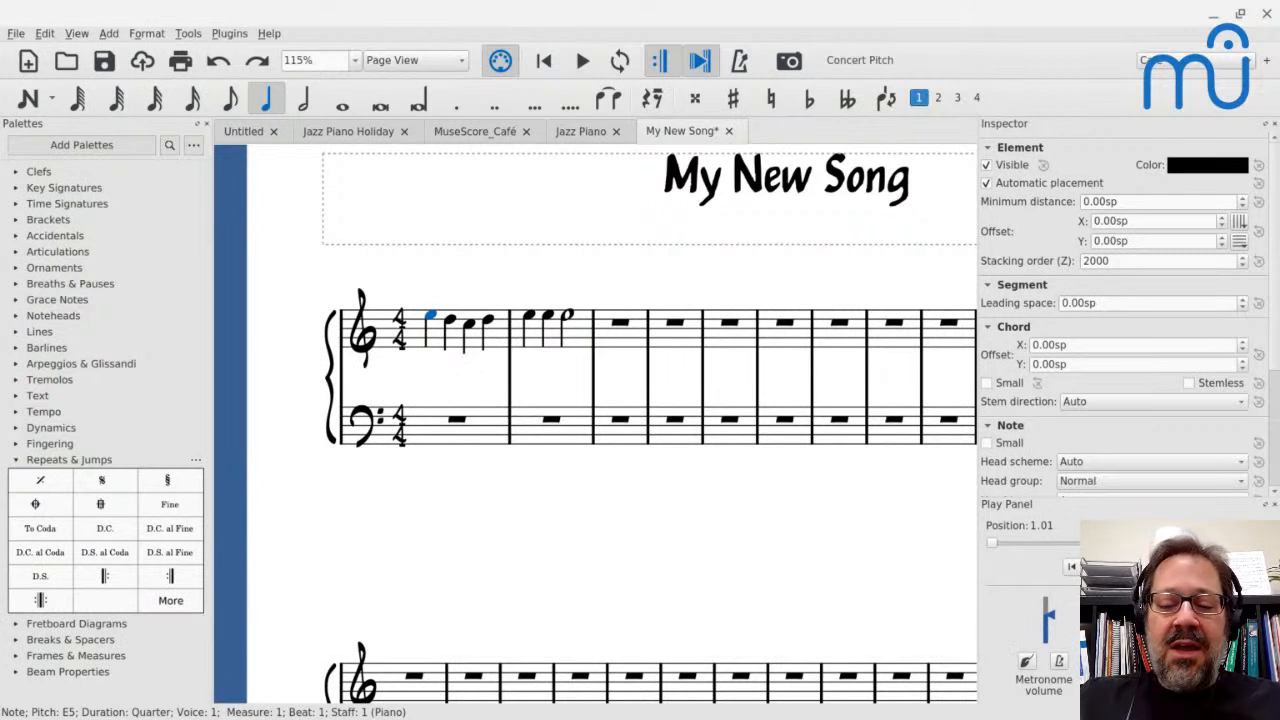
# Add the chord symbol Cma7 above the first treble note of measure 1
pyautogui.click(432, 316)
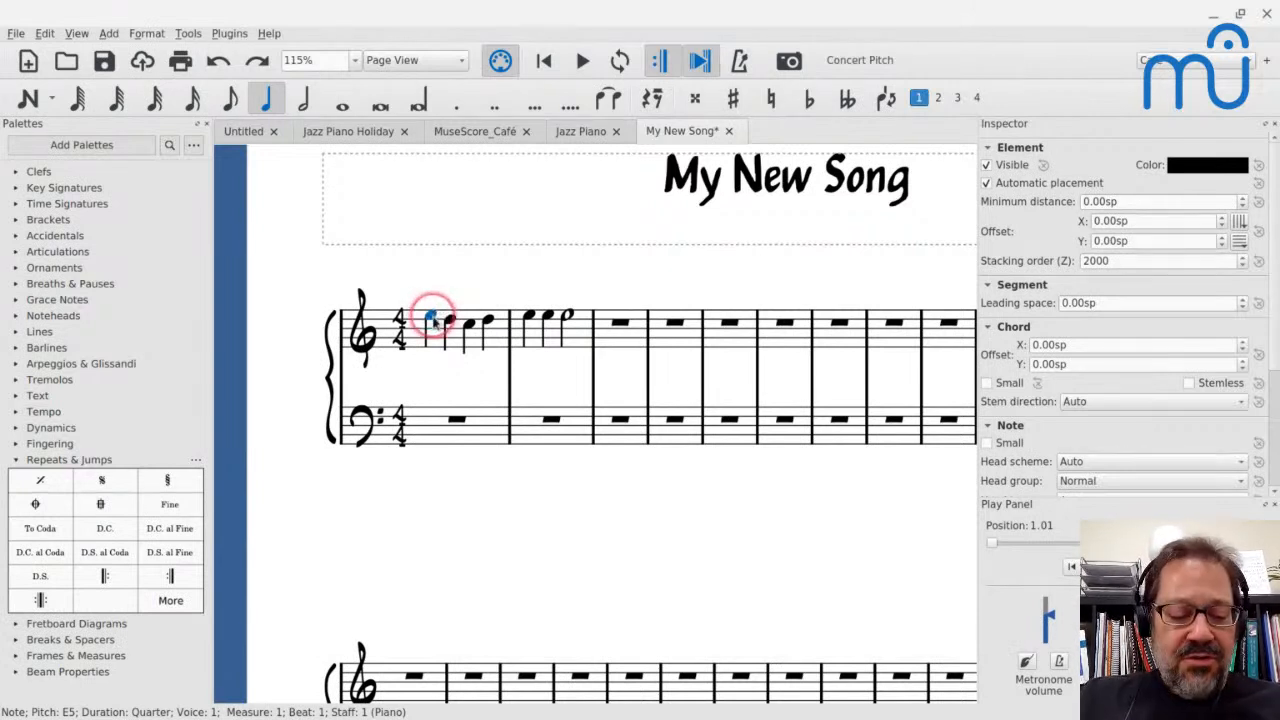
pyautogui.hotkey('ctrl', 'k')
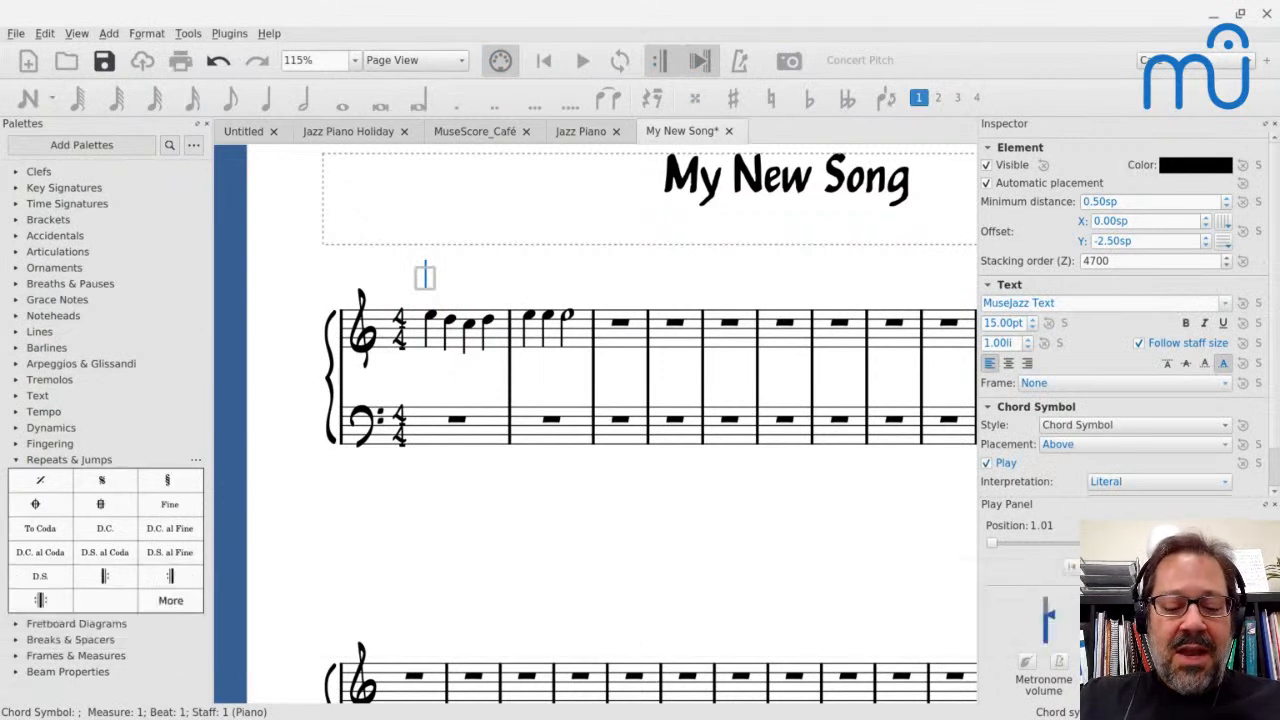
pyautogui.write('Cma7')
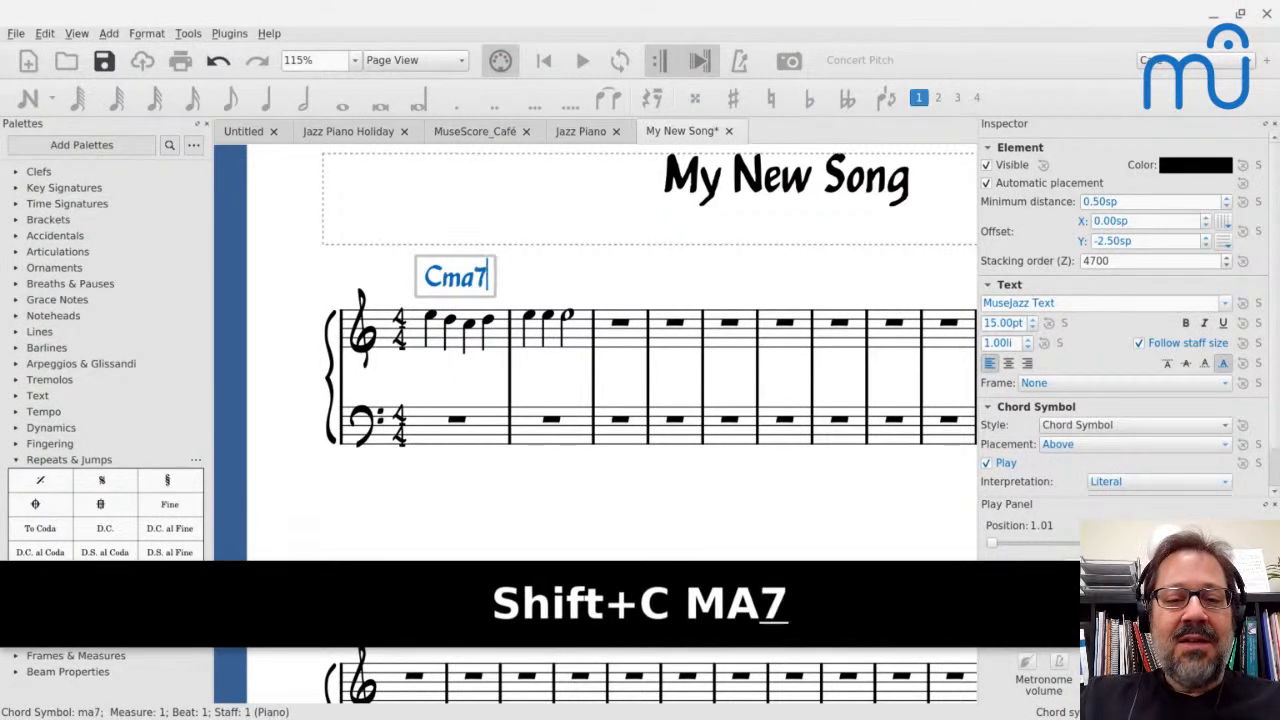
pyautogui.press('space')
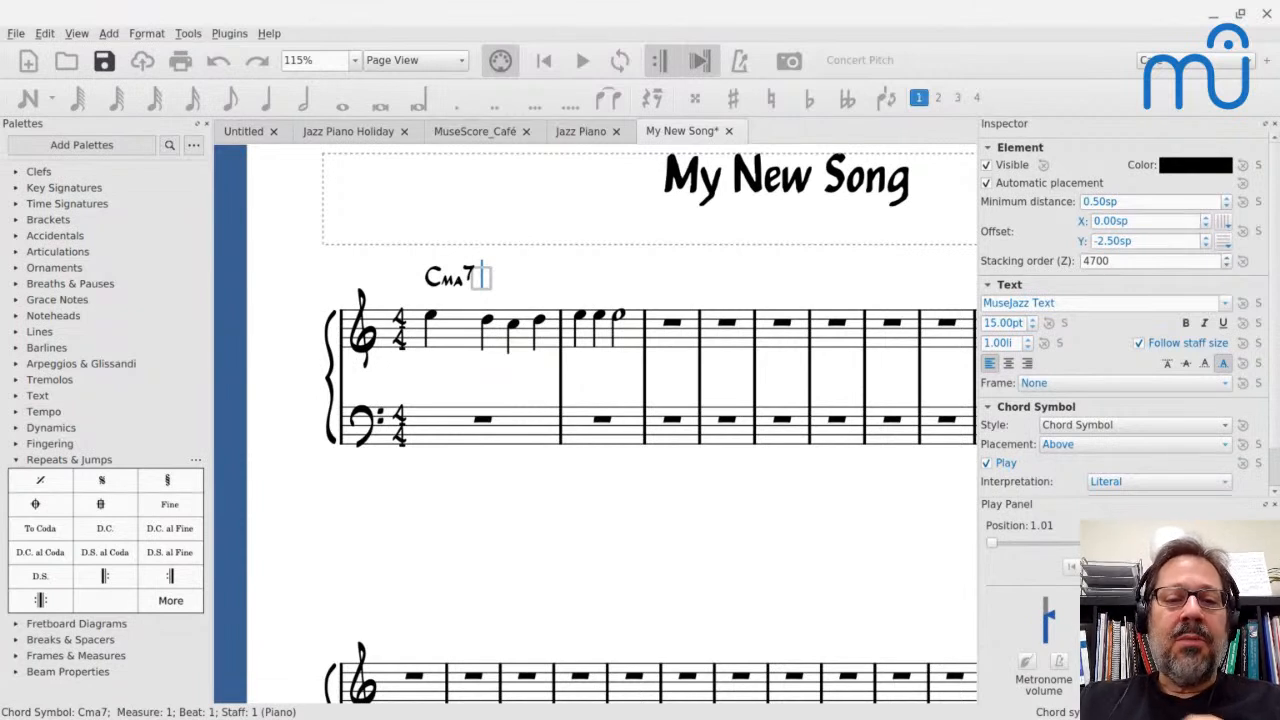
# Add the chord symbol Fma7 above beat 3 of measure 1
pyautogui.press('space')
pyautogui.press('space')
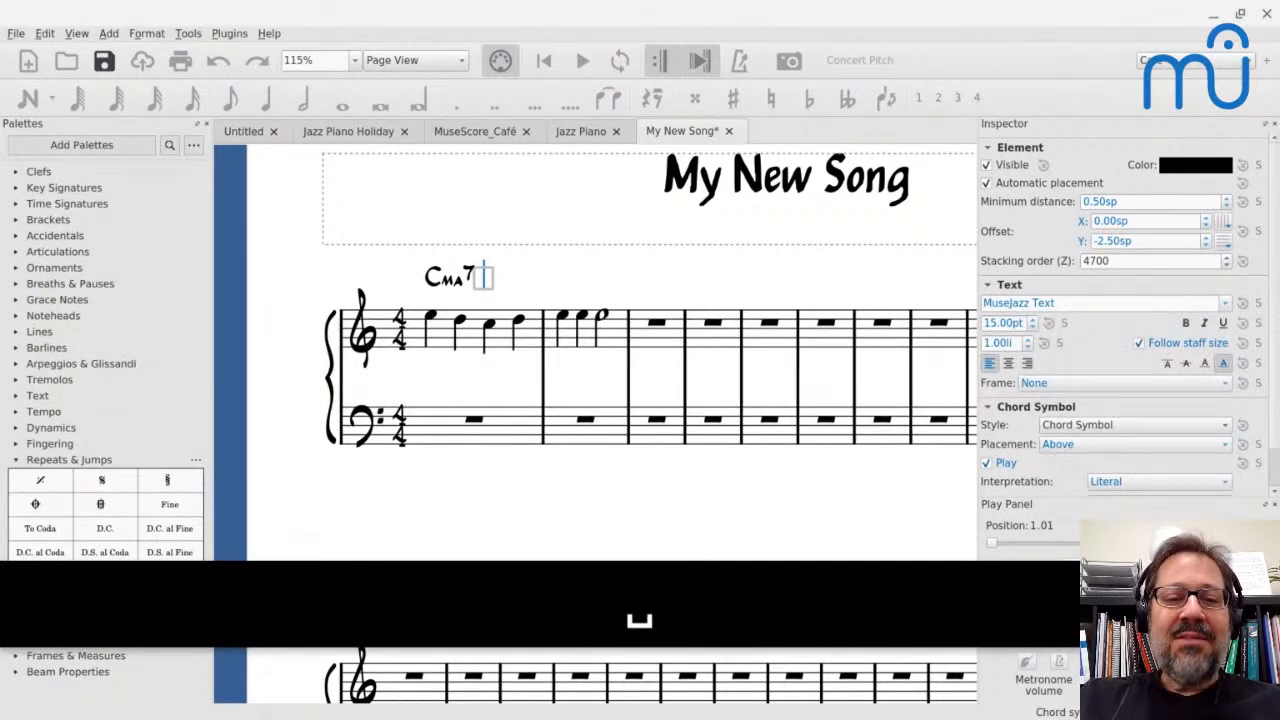
pyautogui.press('space')
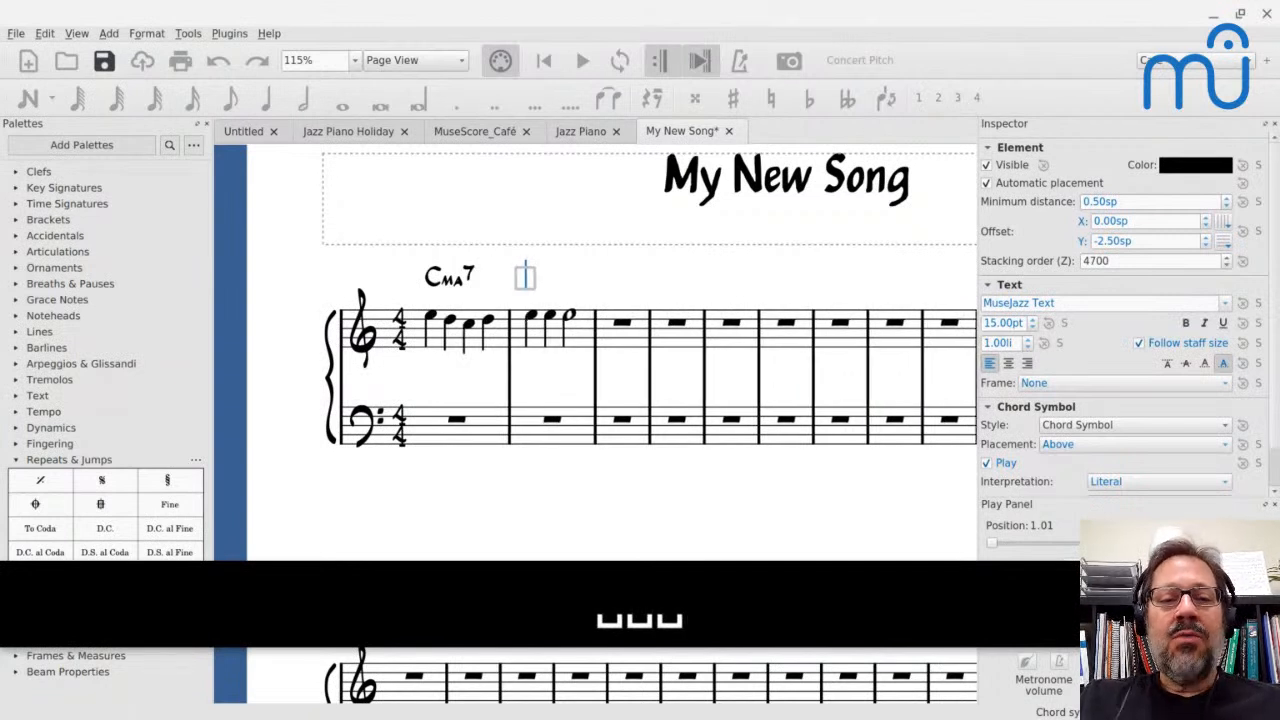
pyautogui.hotkey('shift', 'space')
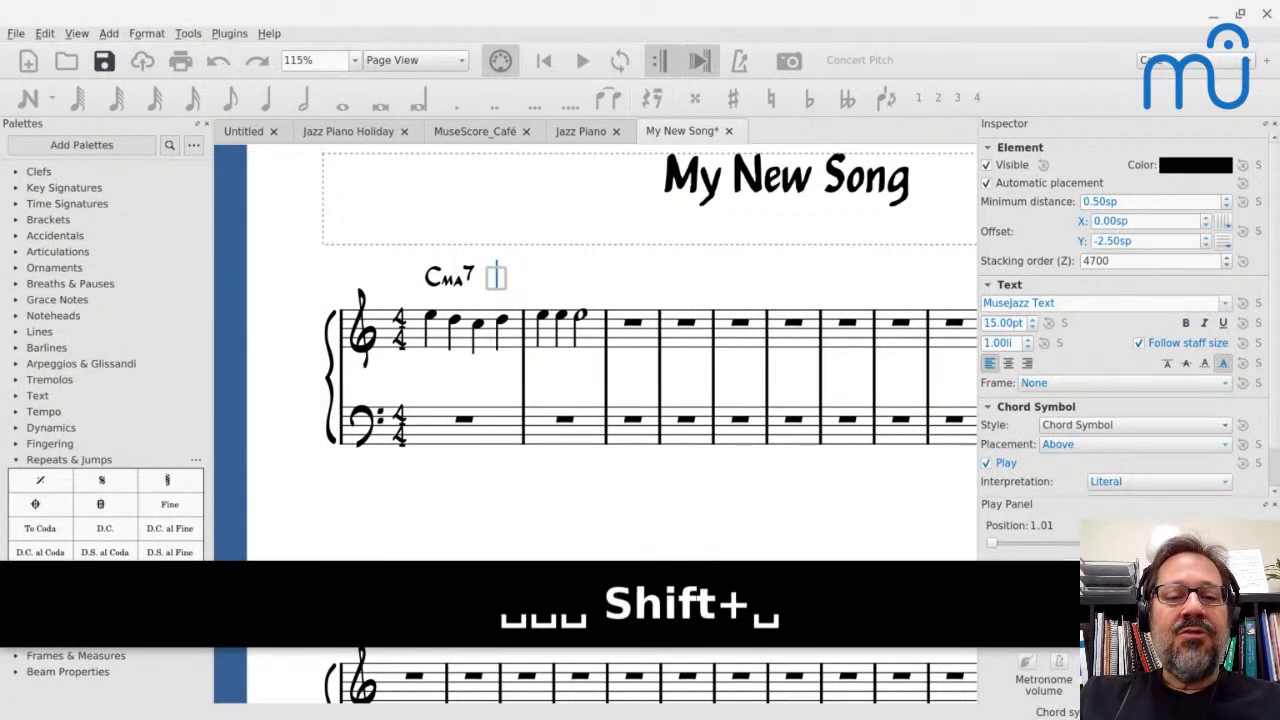
pyautogui.hotkey('shift', 'space')
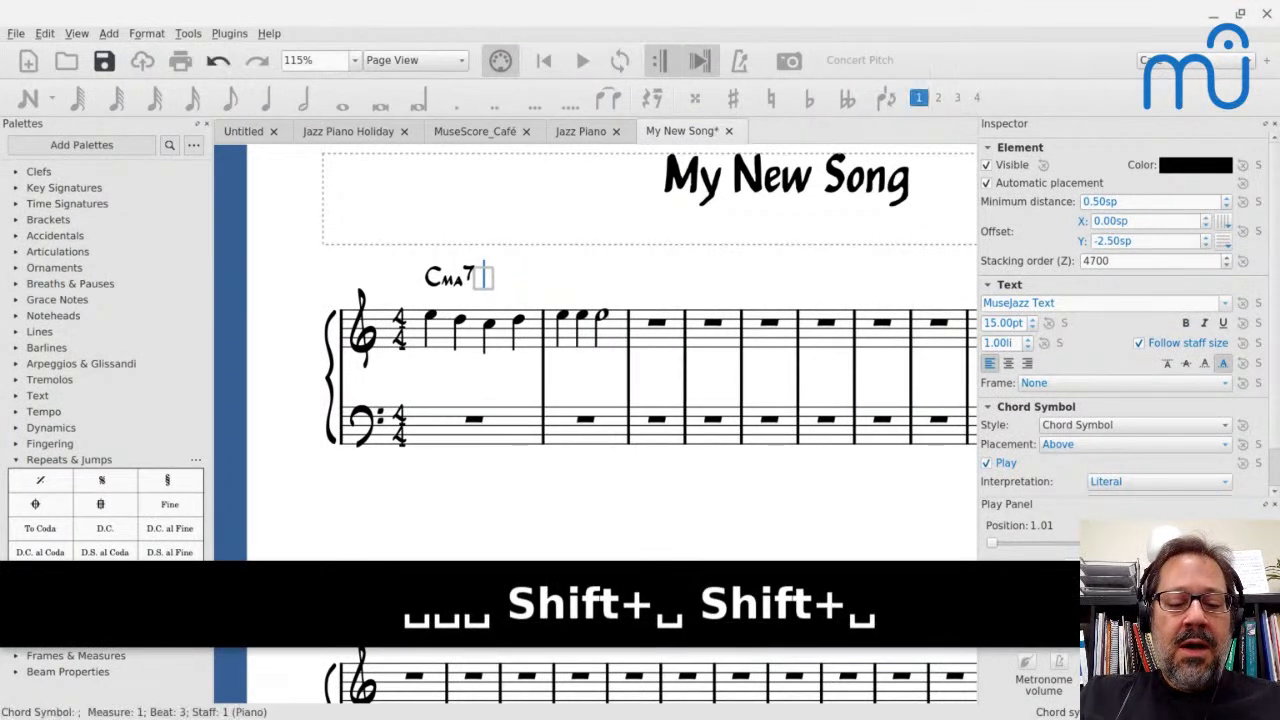
pyautogui.write('Fma')
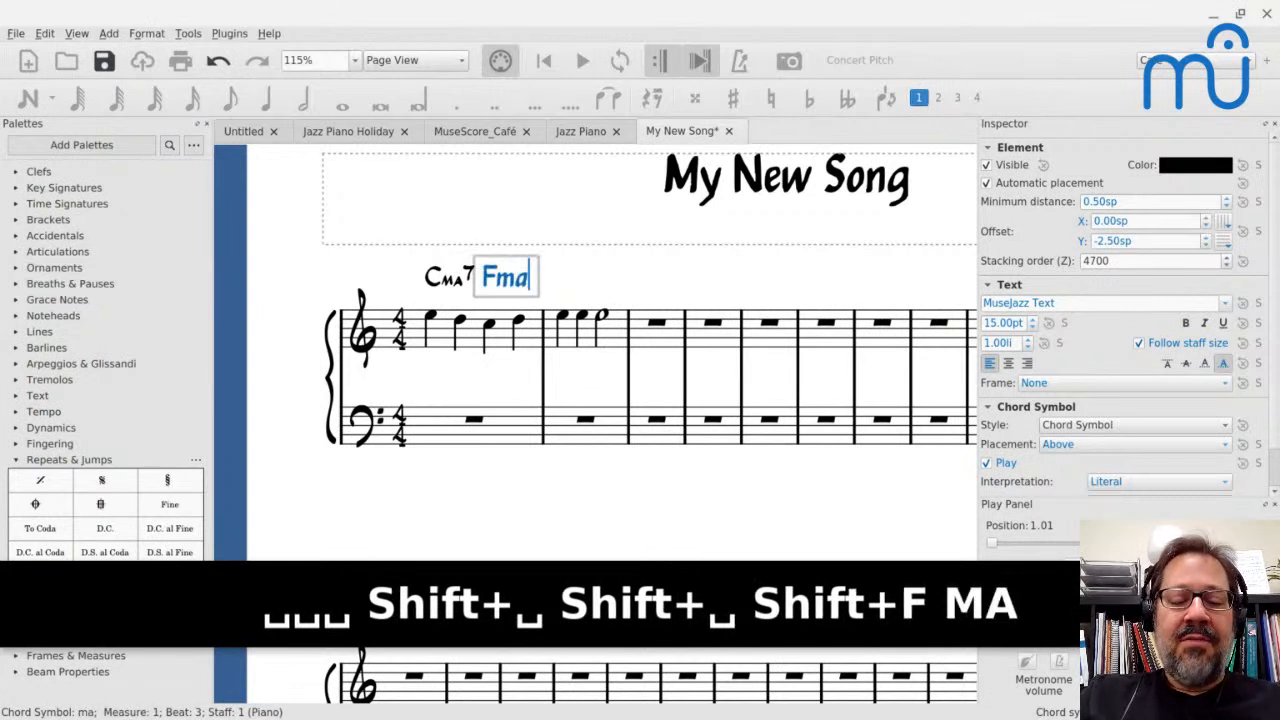
pyautogui.write('7')
pyautogui.press('space')
pyautogui.press('space')
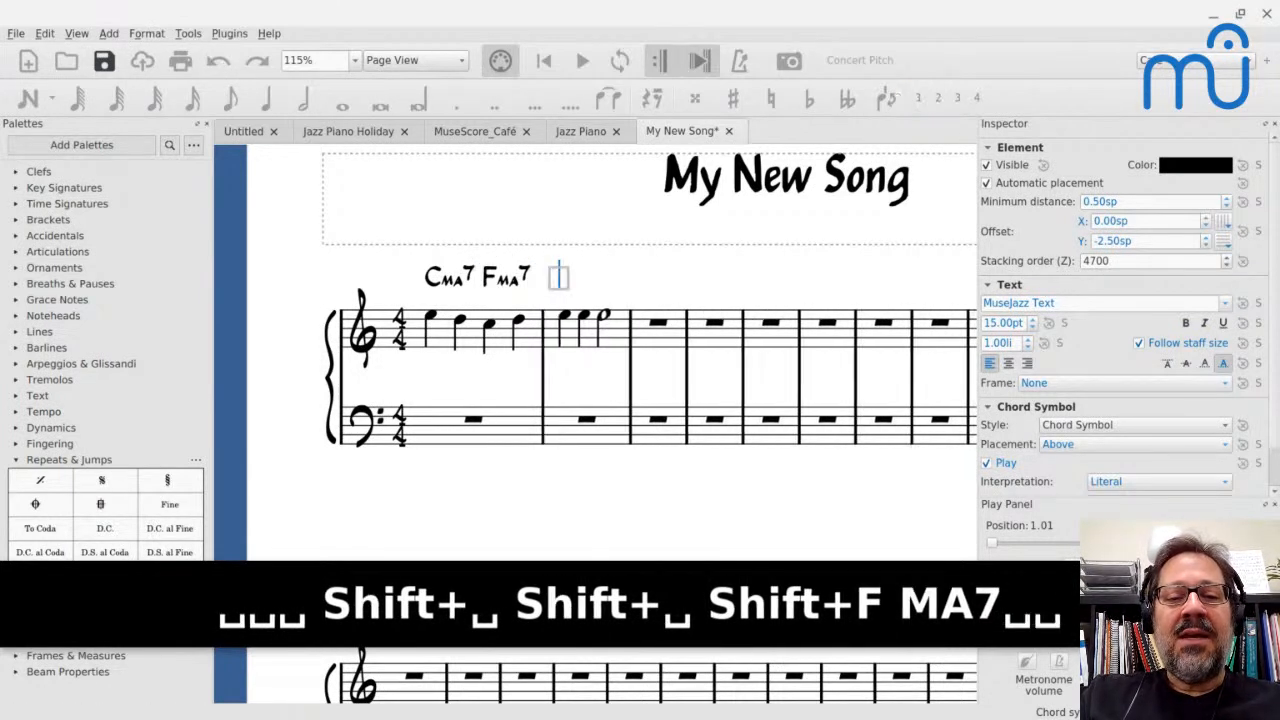
# Add the chord symbol Emi7 above beat 1 of measure 2
pyautogui.write('Cma7')
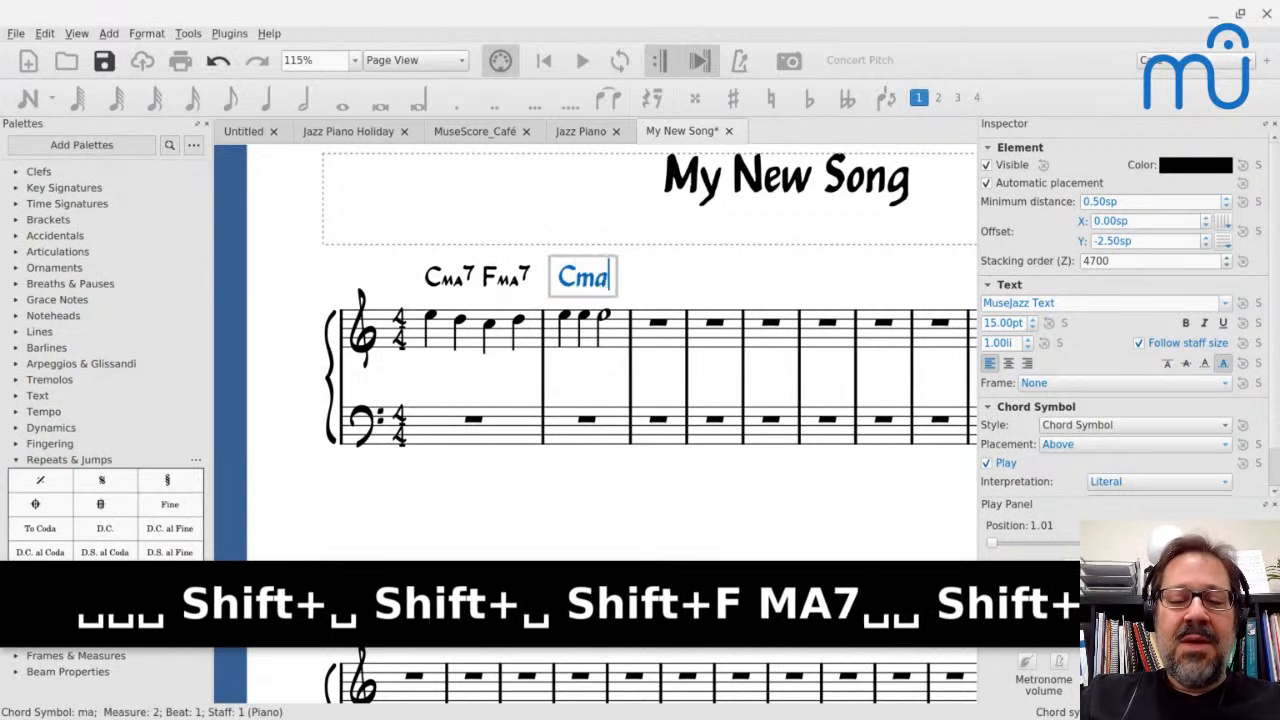
pyautogui.press('BackSpace')
pyautogui.press('BackSpace')
pyautogui.press('BackSpace')
pyautogui.press('BackSpace')
pyautogui.write('Emi7')
pyautogui.press('space')
pyautogui.press('space')
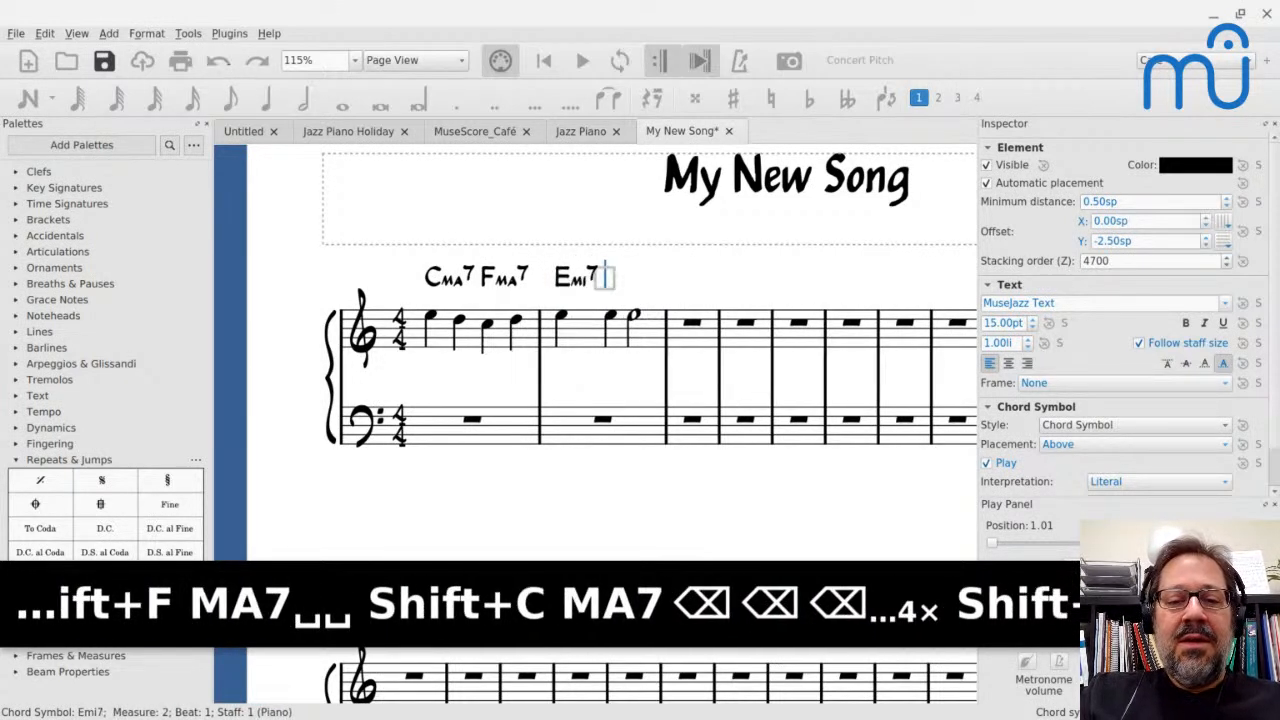
# Add the chord symbol A7b9 above beat 3 of measure 2
pyautogui.write('A7b9')
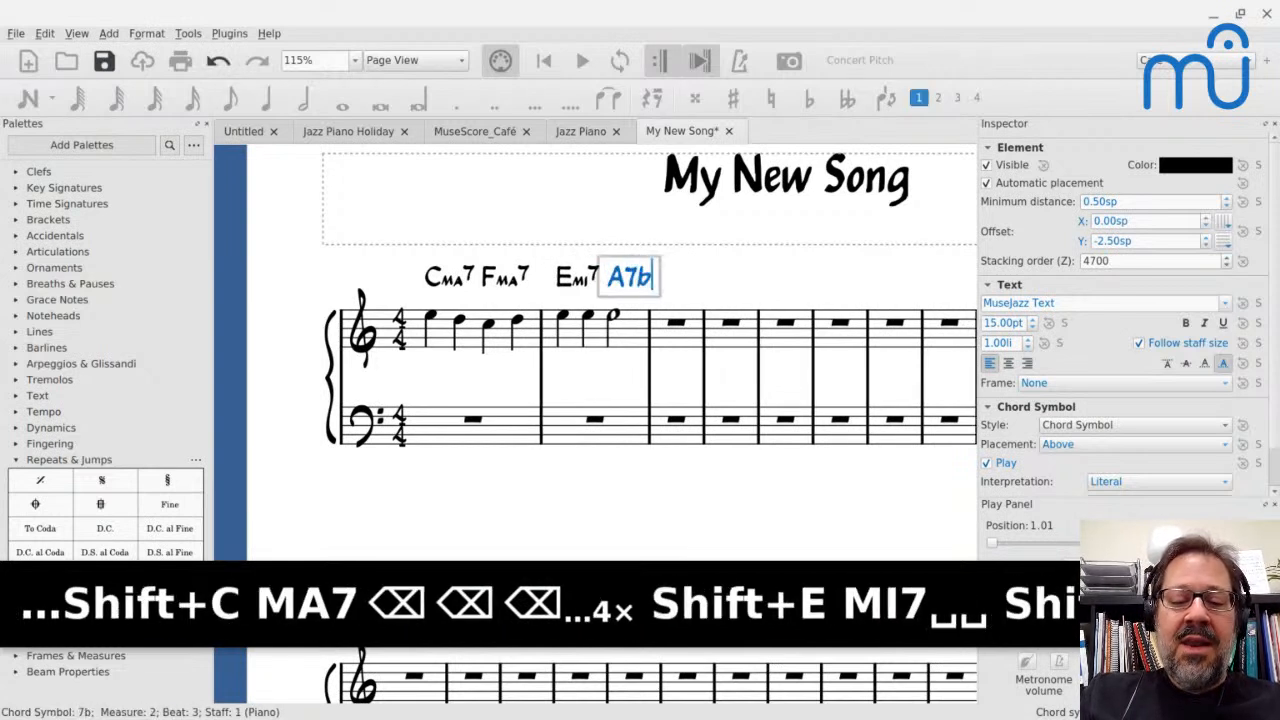
pyautogui.press('space')
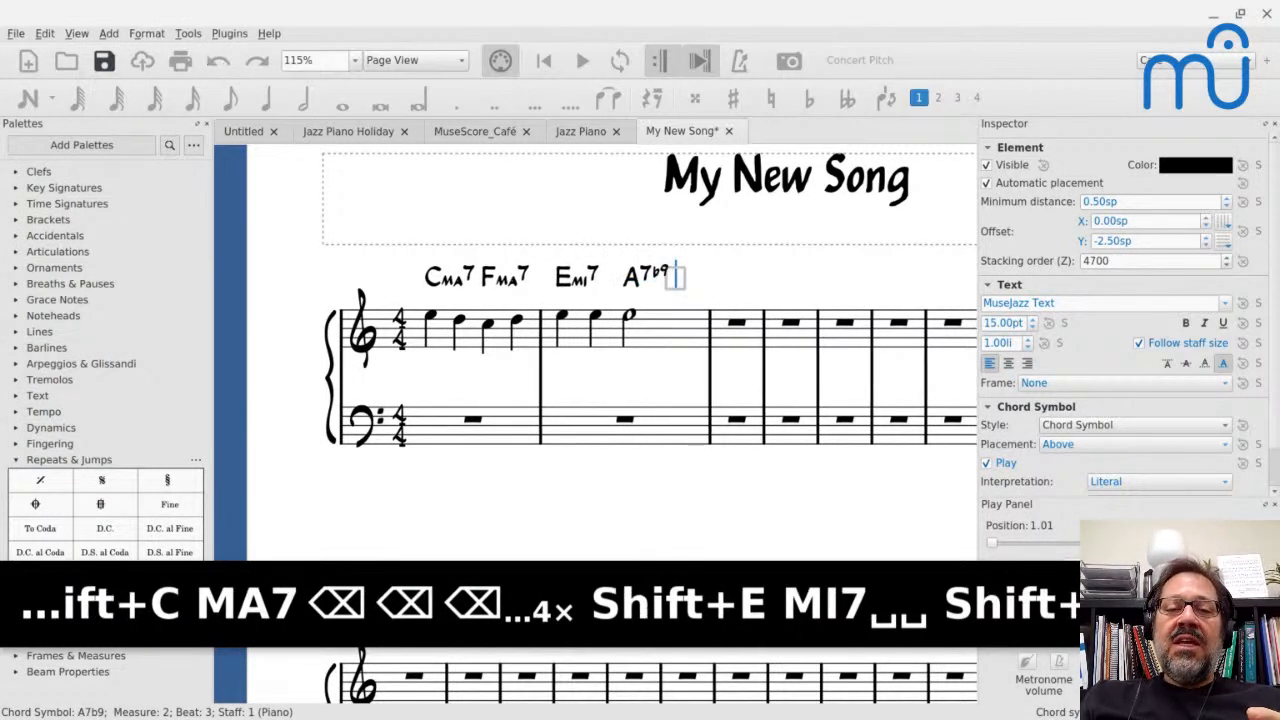
# Add the chord symbol F above beat 3 of measure 5 and reopen it for editing
pyautogui.press('space')
pyautogui.press('space')
pyautogui.press('space')
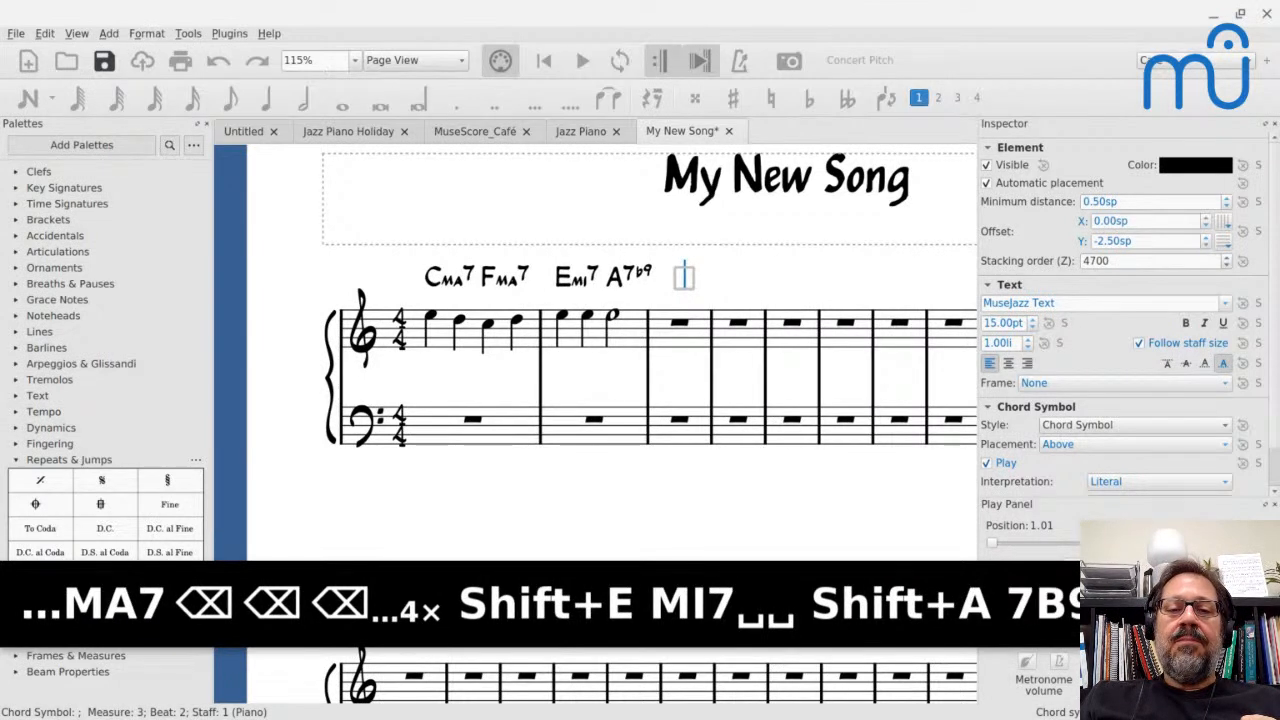
pyautogui.press('space')
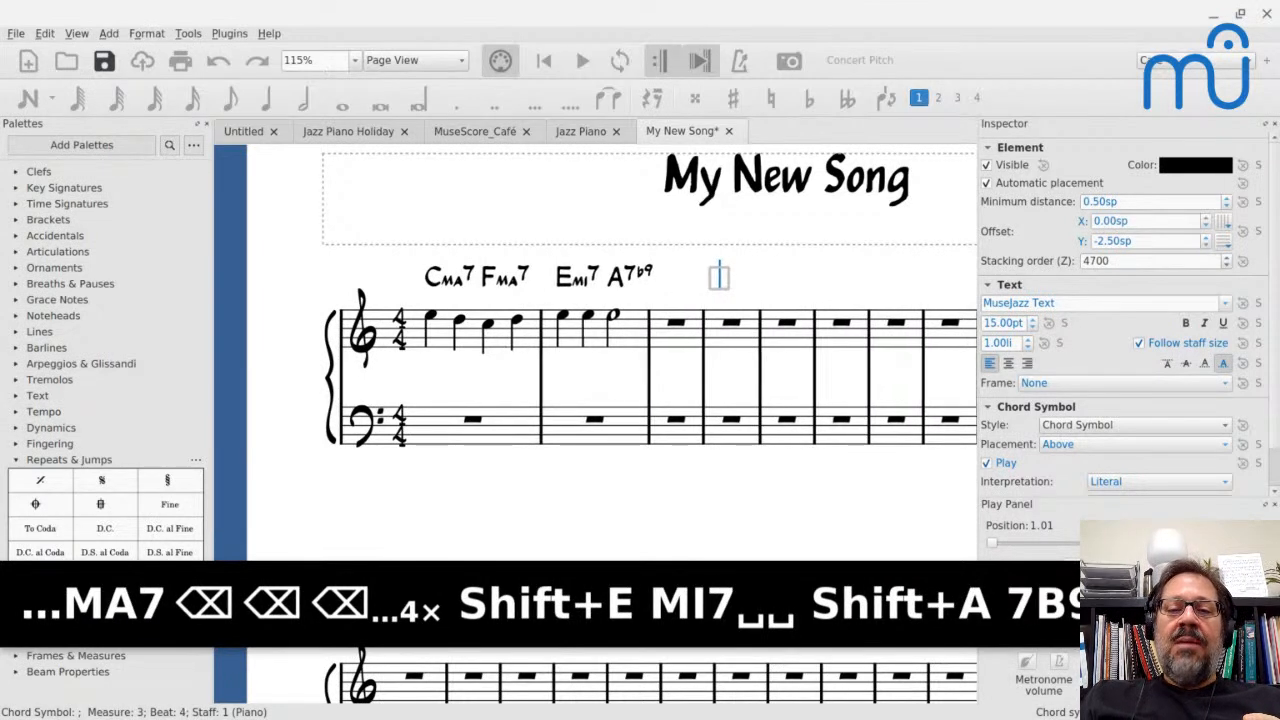
pyautogui.press('space')
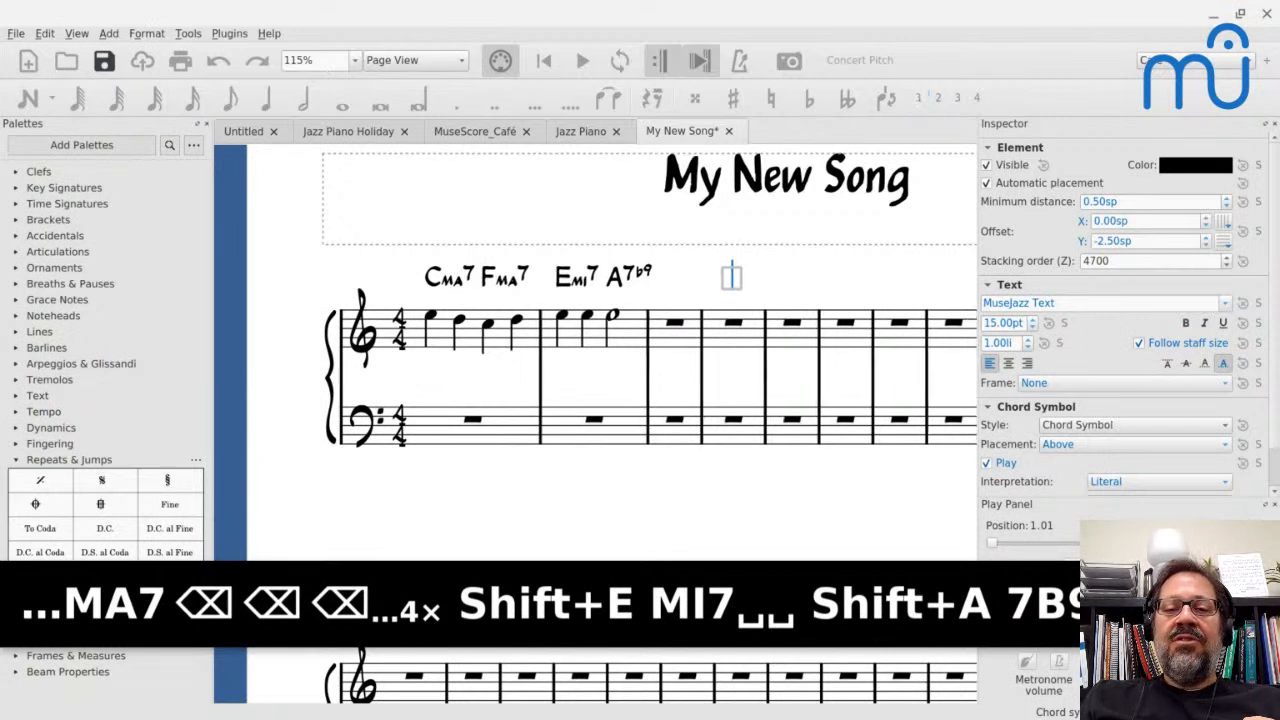
pyautogui.press('space')
pyautogui.press('space')
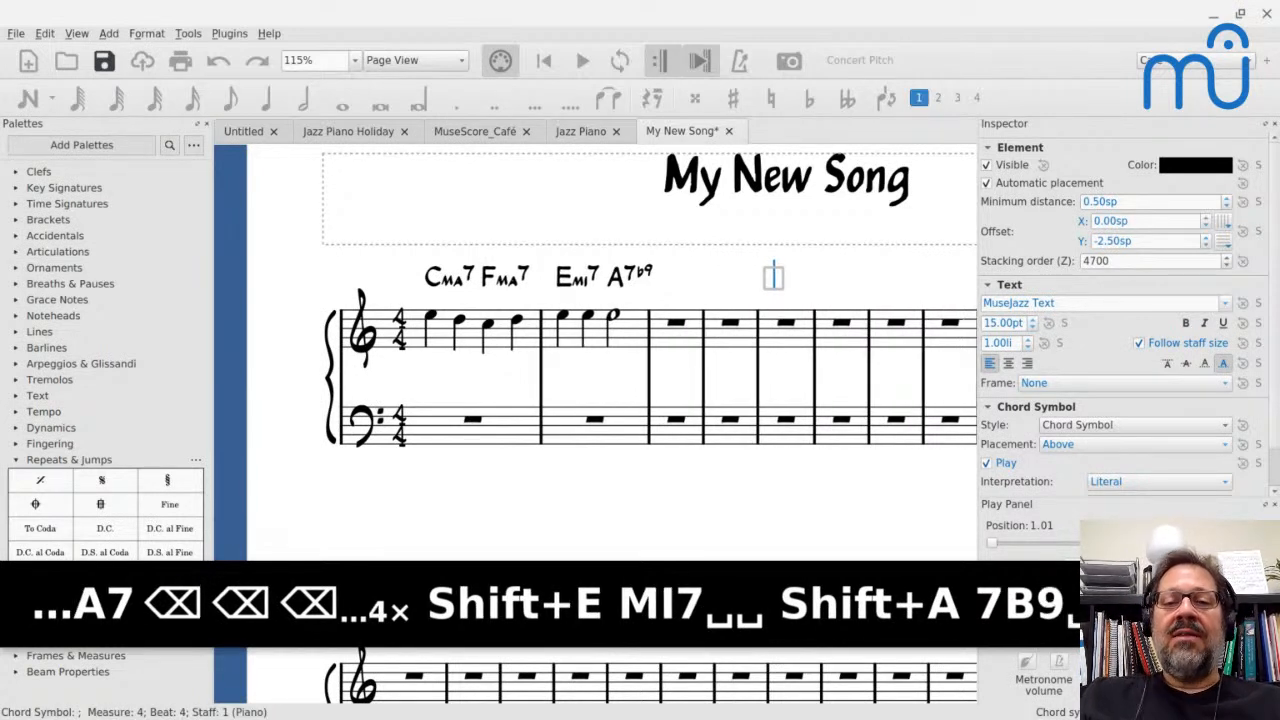
pyautogui.press('space')
pyautogui.press('space')
pyautogui.press('space')
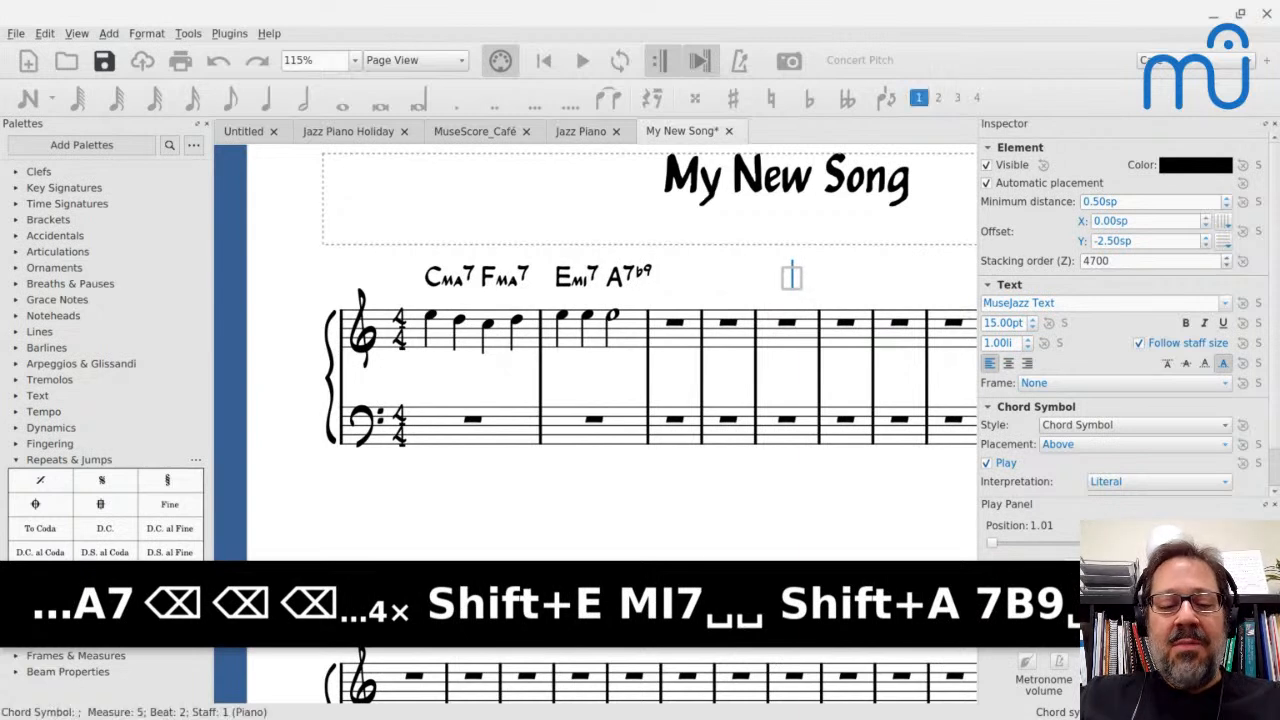
pyautogui.write('F')
pyautogui.press('Escape')
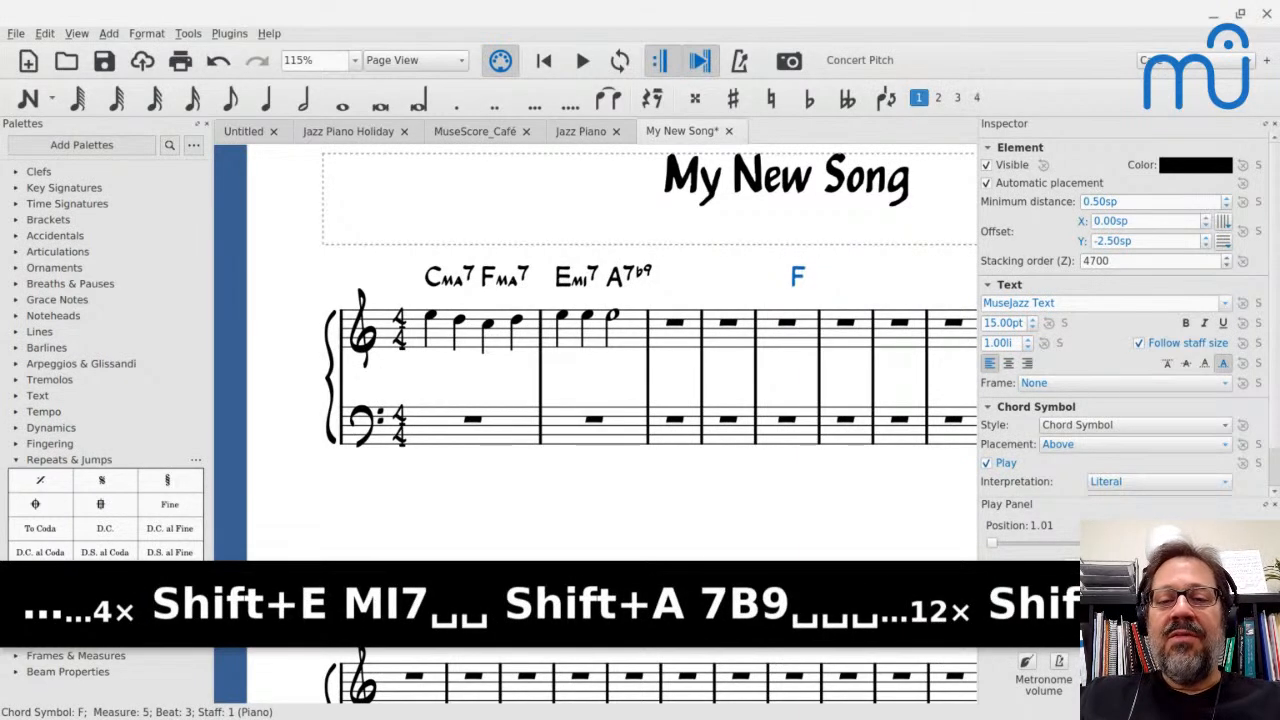
pyautogui.doubleClick(797, 279)
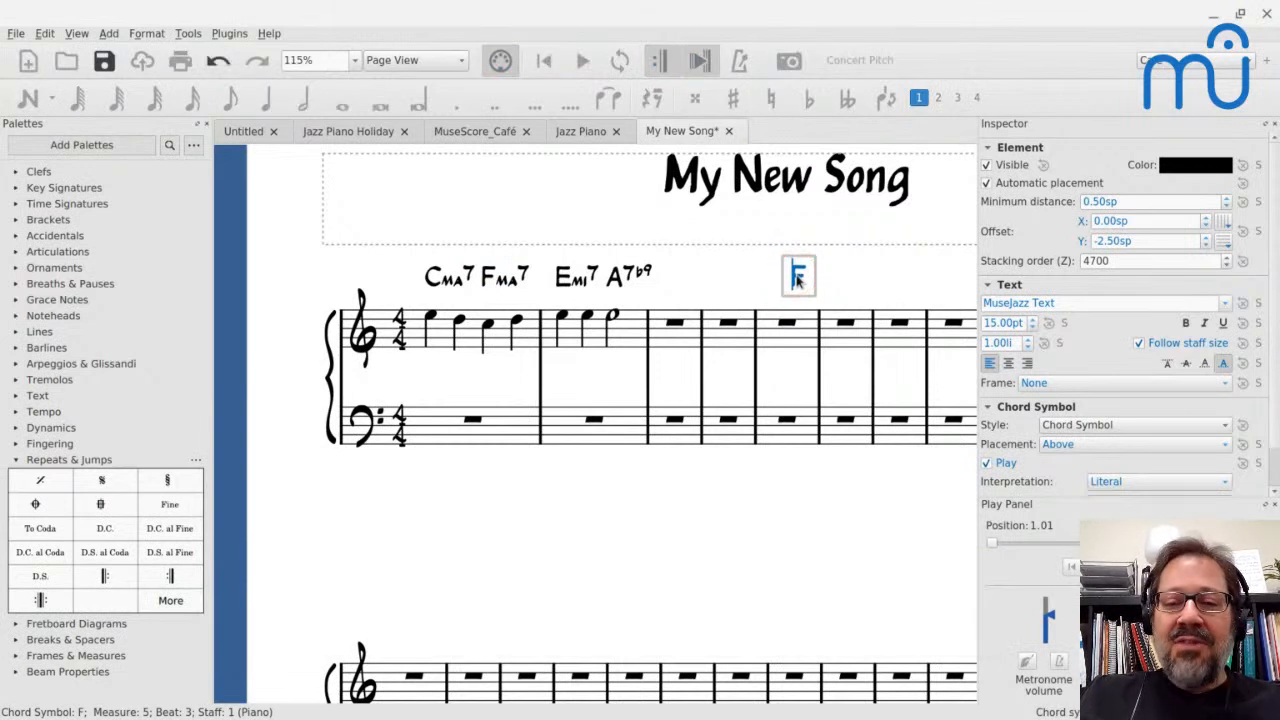
# Add the chord symbol C above beat 1 of measure 5
pyautogui.hotkey('shift', 'space')
pyautogui.hotkey('shift', 'space')
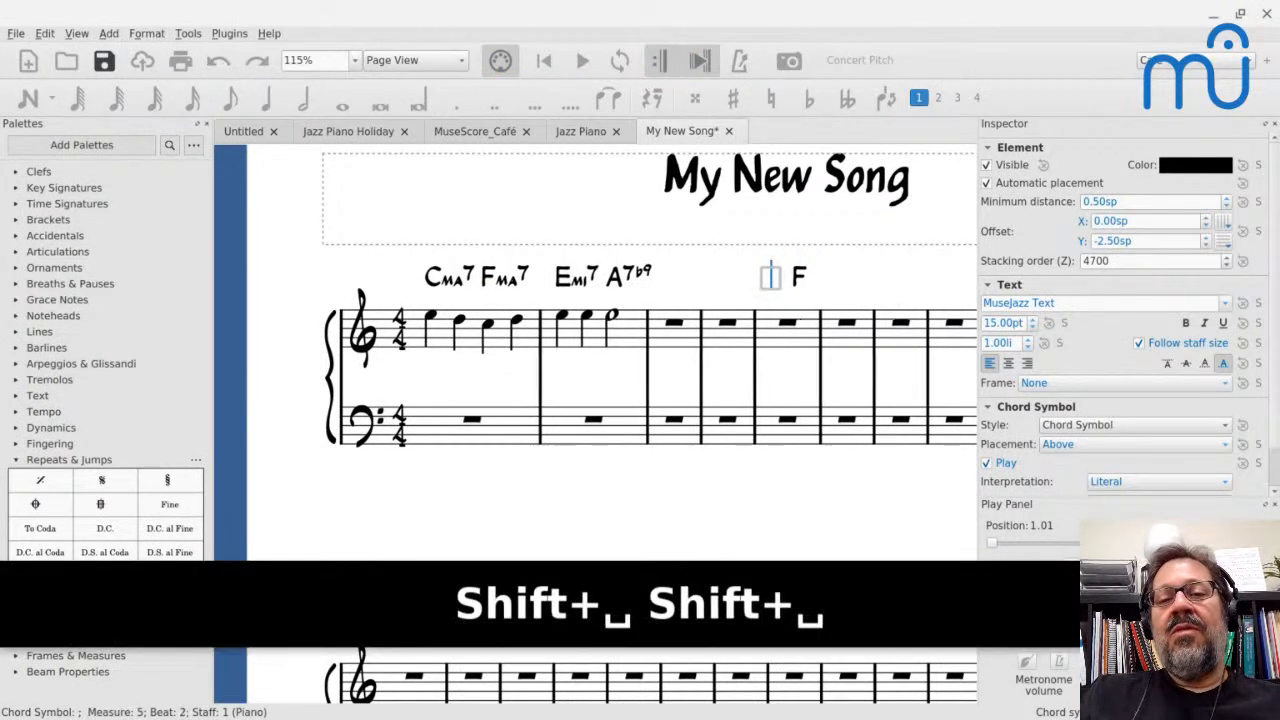
pyautogui.write('C')
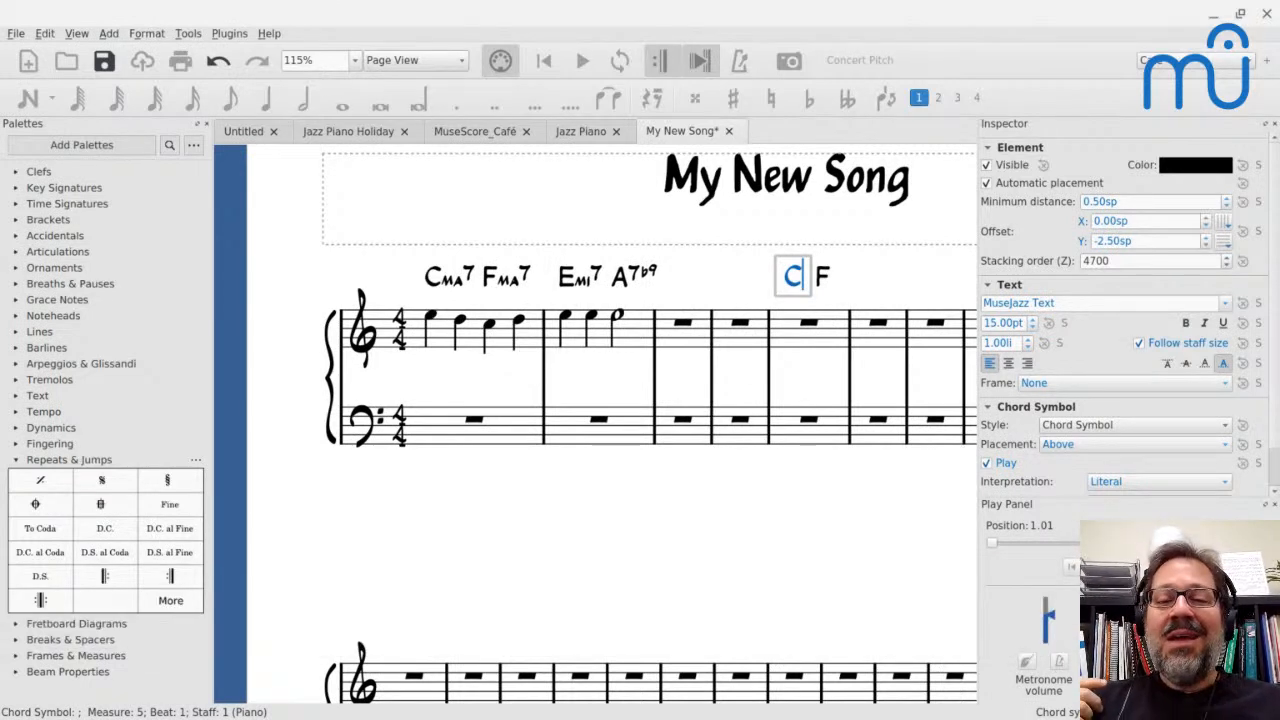
# Advance the chord symbol entry point by whole measures to measure 8 and by one beat to beat 2, leaving these positions empty
pyautogui.press('Tab')
pyautogui.press('Tab')
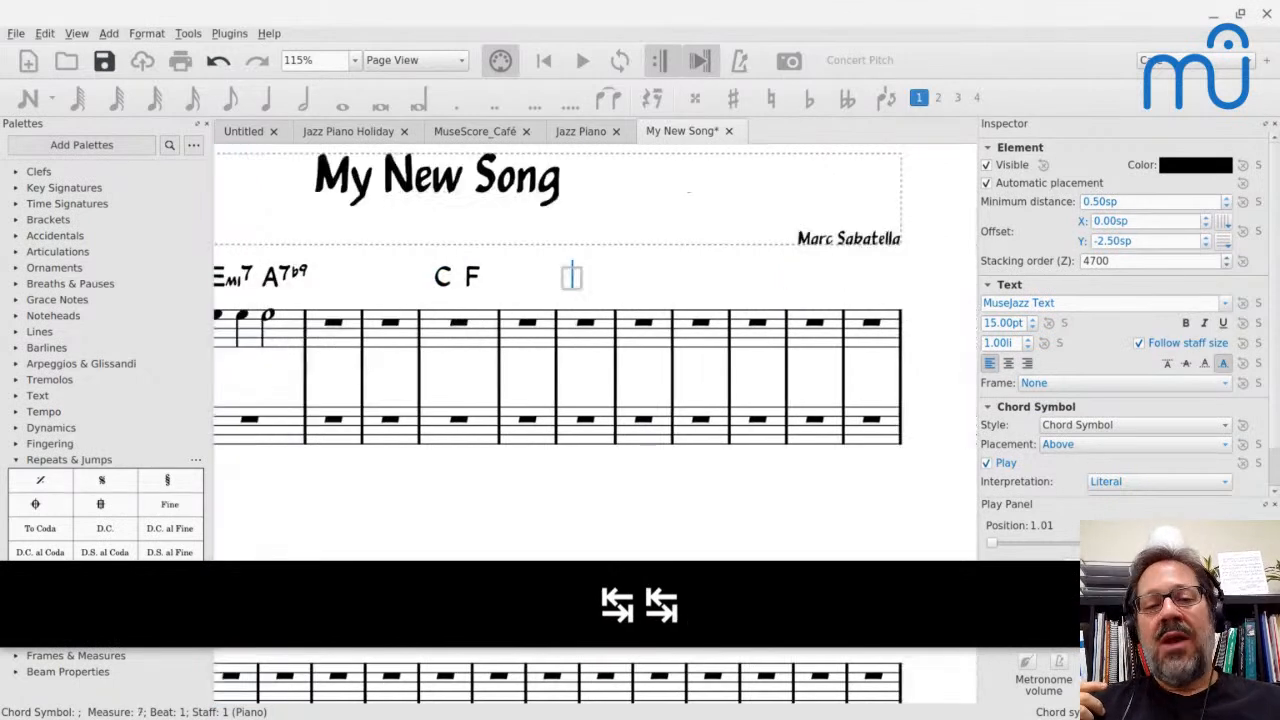
pyautogui.press('Tab')
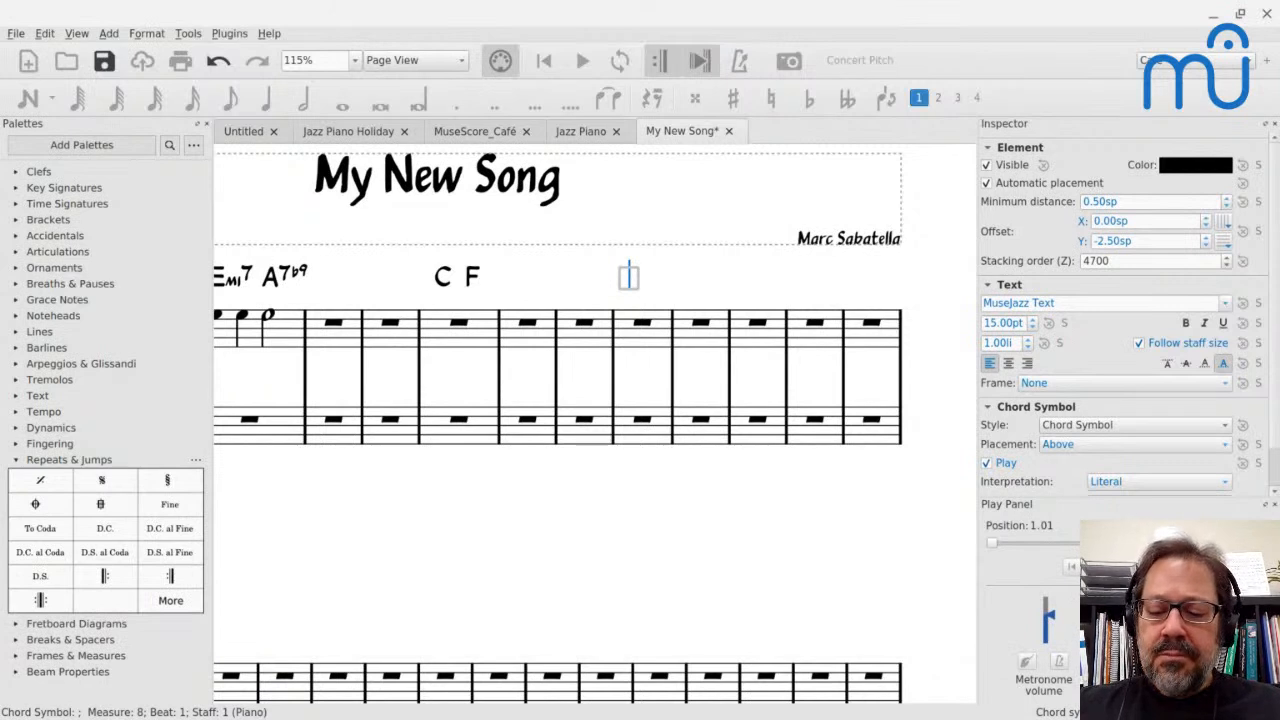
pyautogui.press(';')
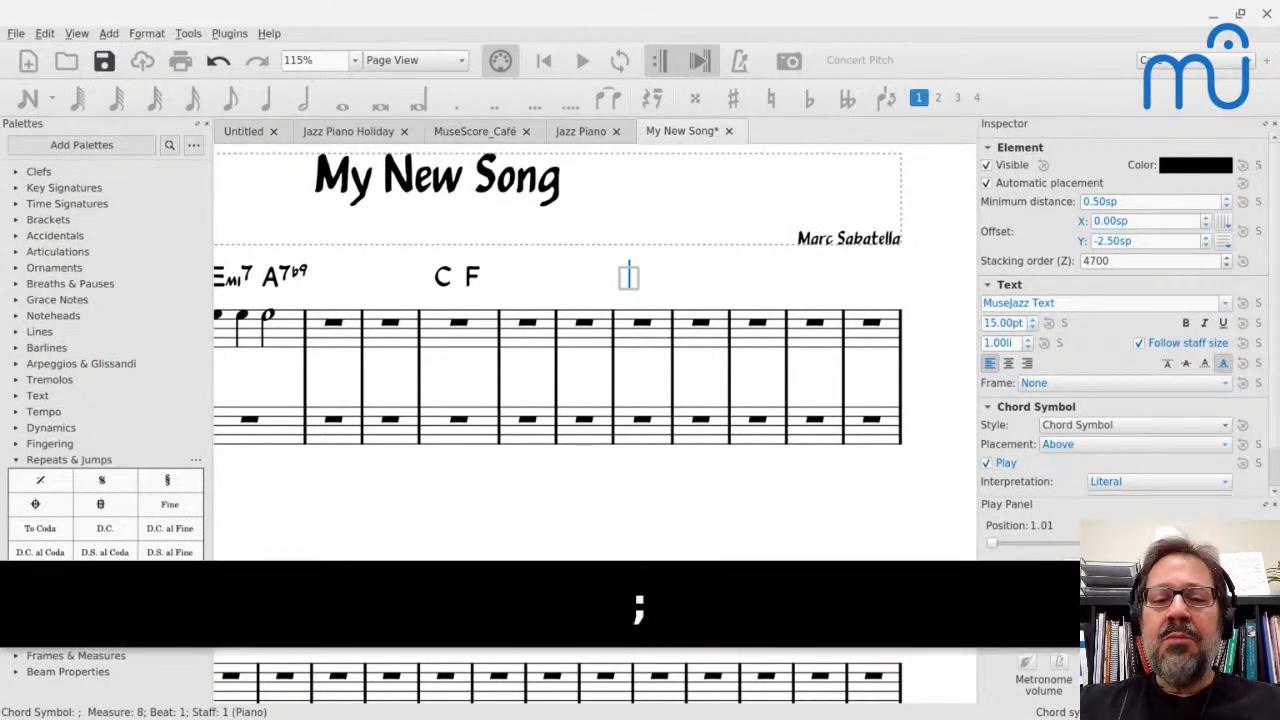
pyautogui.press('Escape')
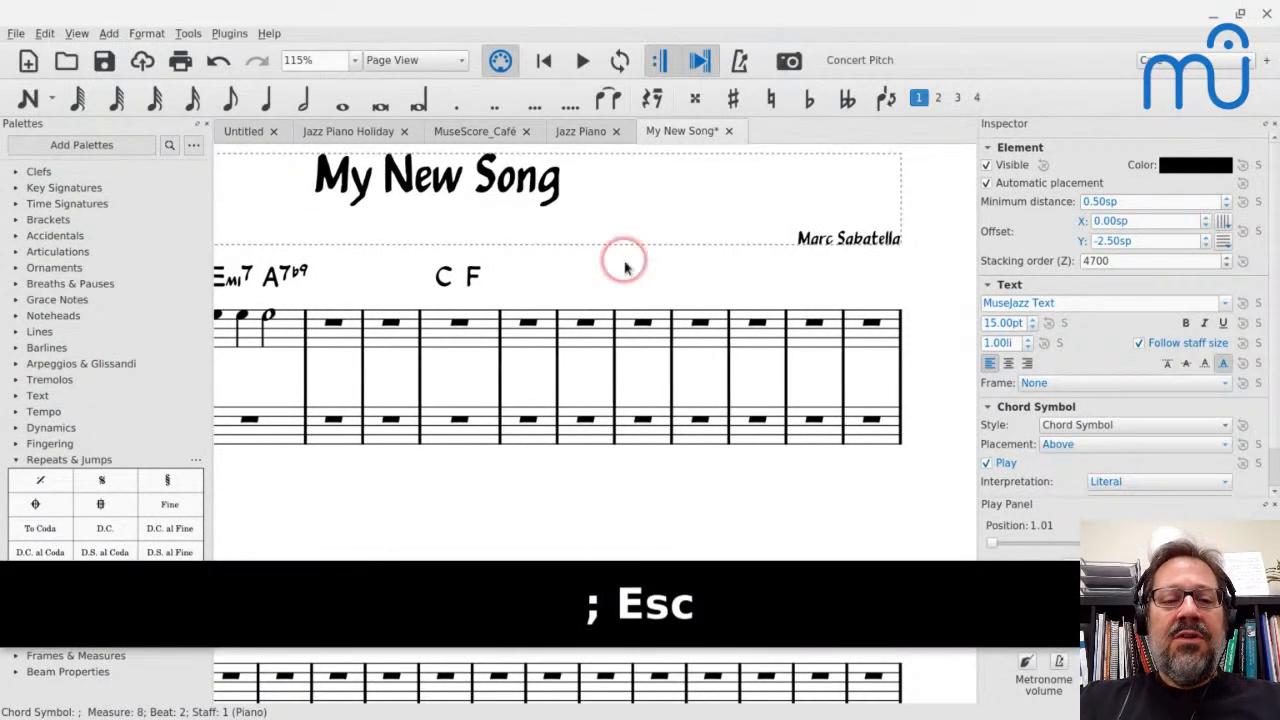
# Start a sixteenth-note run at beat 1 of measure 7 in the treble staff with C, D, E, F and G
pyautogui.click(583, 323)
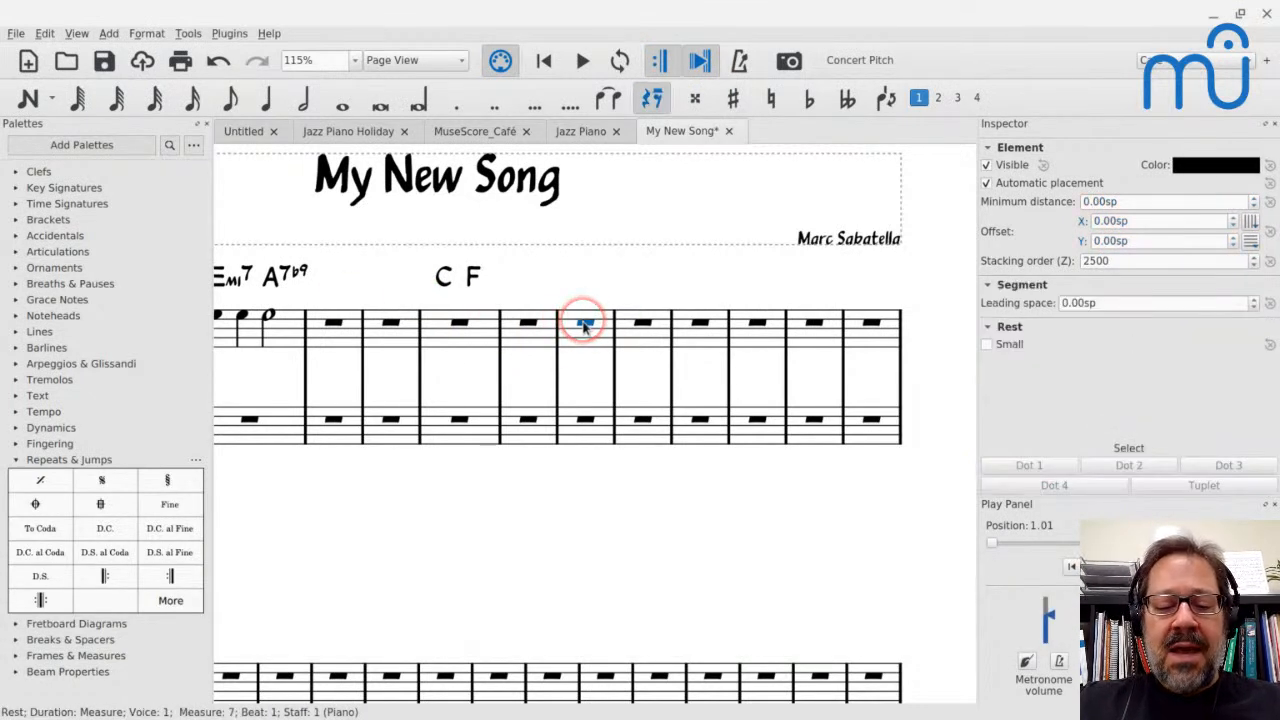
pyautogui.press('n')
pyautogui.press('3')
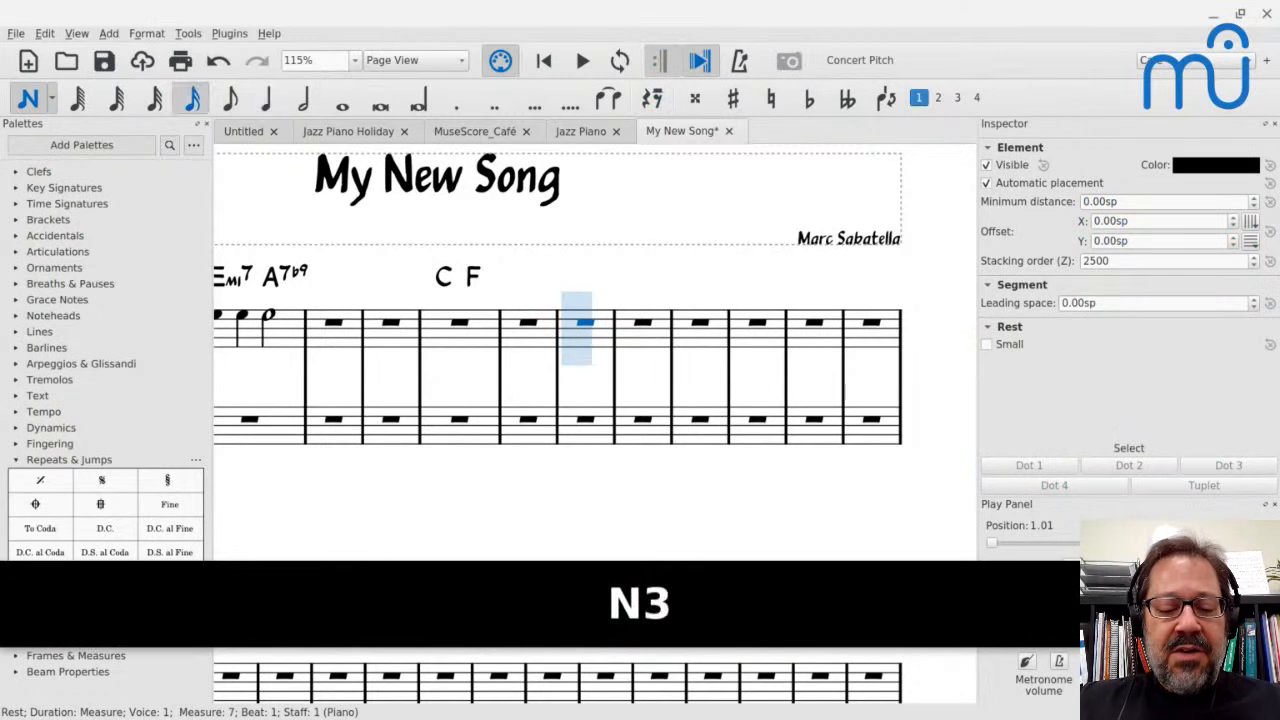
pyautogui.press('c')
pyautogui.press('d')
pyautogui.press('e')
pyautogui.press('f')
# Continue the sixteenth-note run with F, E, D, C, D, E, F, G, F, E, D, and a final C on beat 1 of measure 8
pyautogui.press('f')
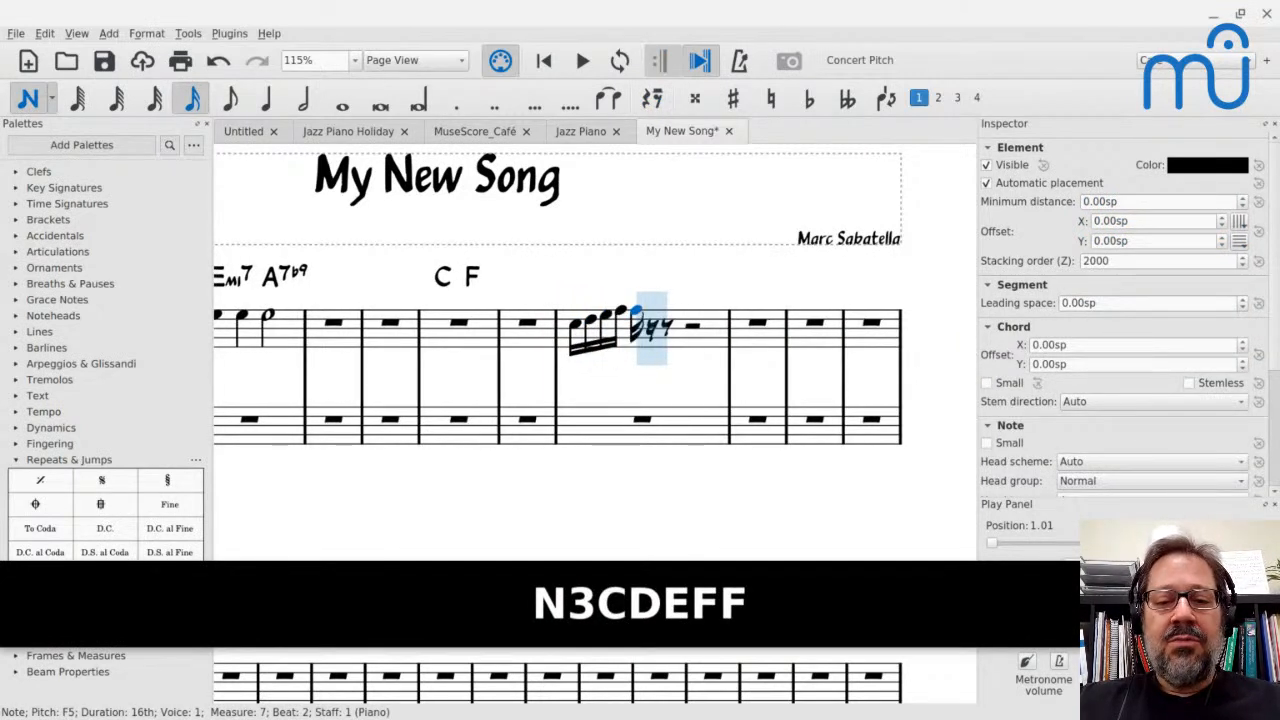
pyautogui.press('Up')
pyautogui.press('Up')
pyautogui.press('f')
pyautogui.press('e')
pyautogui.press('d')
pyautogui.press('c')
pyautogui.press('d')
pyautogui.press('e')
pyautogui.press('f')
pyautogui.press('g')
pyautogui.press('f')
pyautogui.press('e')
pyautogui.press('d')
pyautogui.press('c')
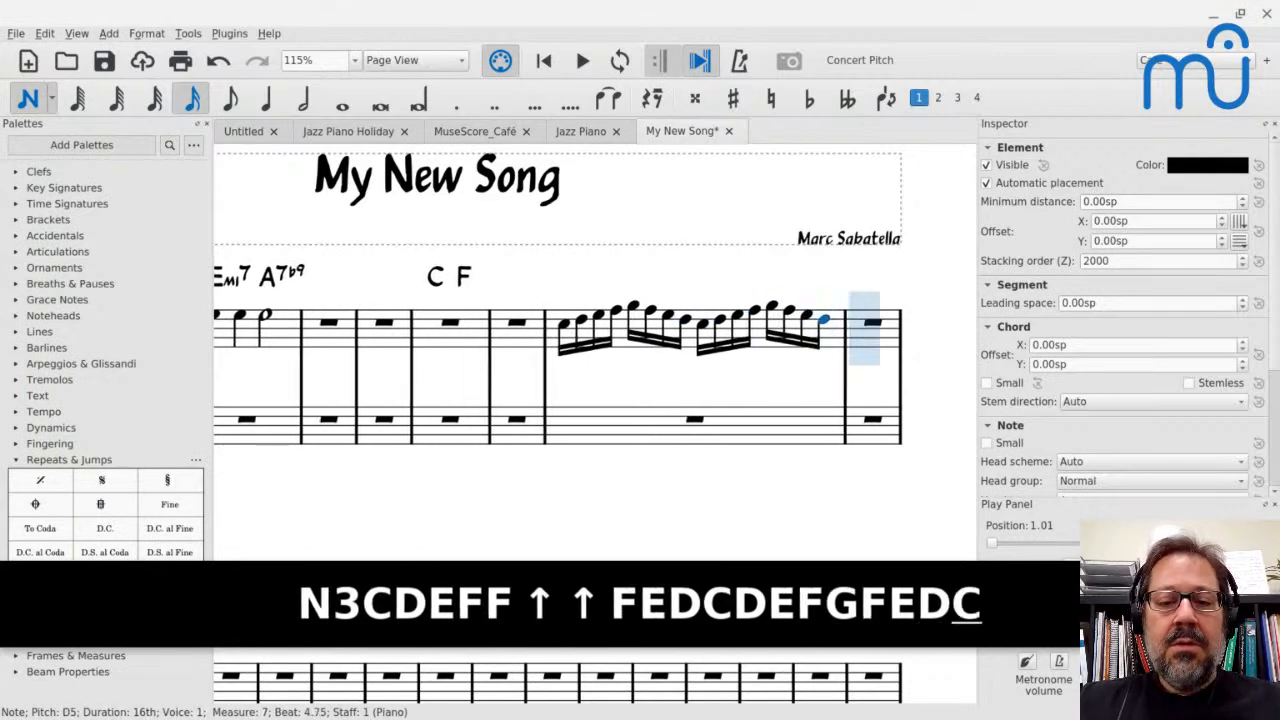
pyautogui.press('Escape')
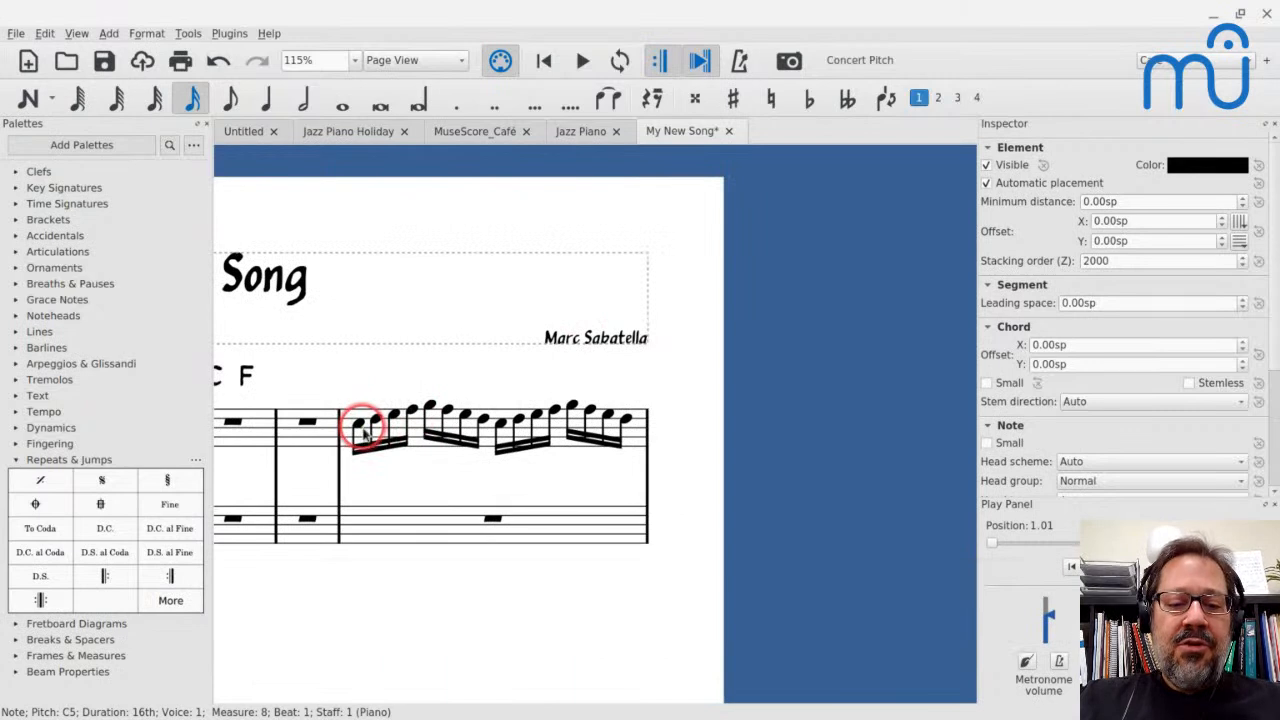
# Add the chord symbols C, G7 and C above beats 1, 2 and 3 of measure 7
pyautogui.hotkey('ctrl', 'k')
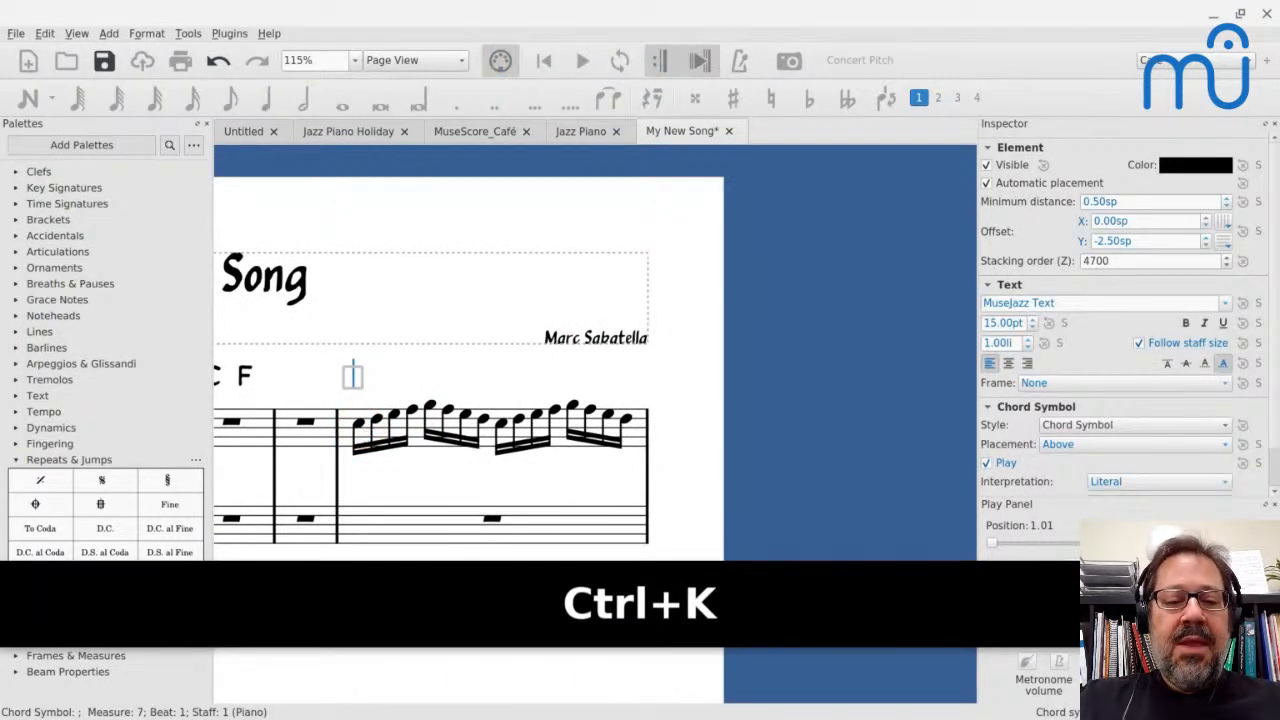
pyautogui.write('C')
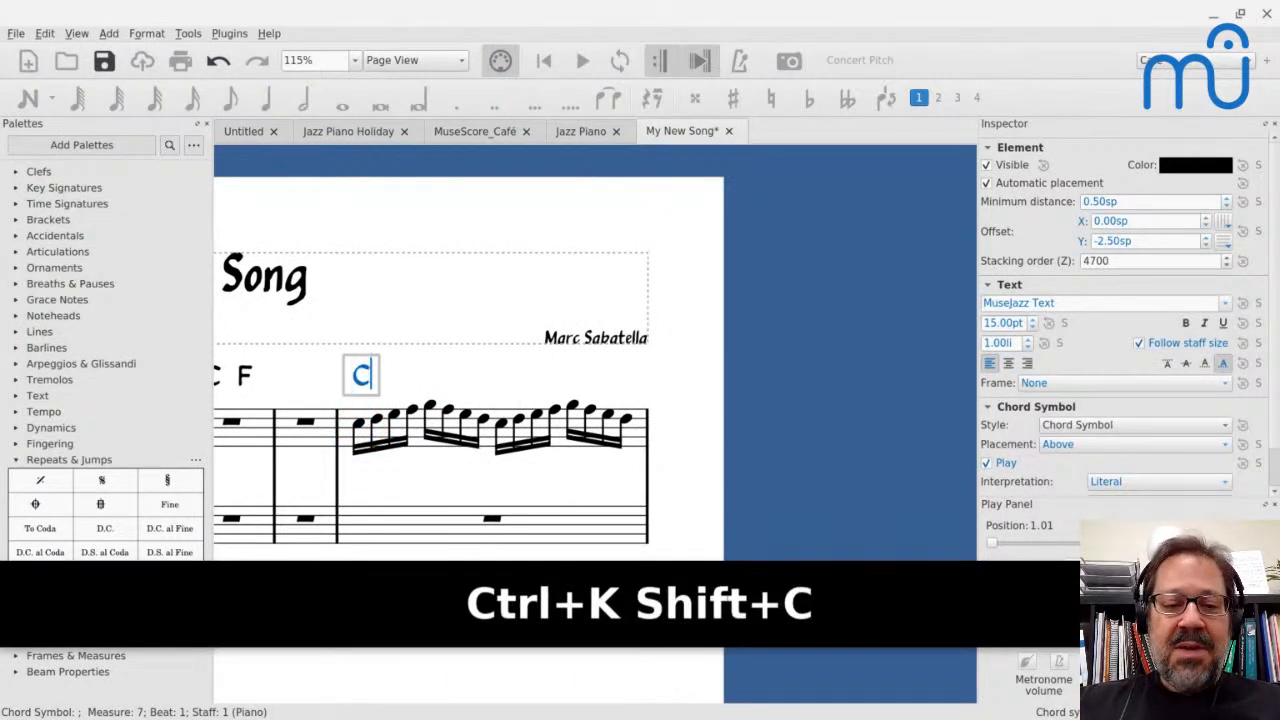
pyautogui.press('space')
pyautogui.press('space')
pyautogui.press('space')
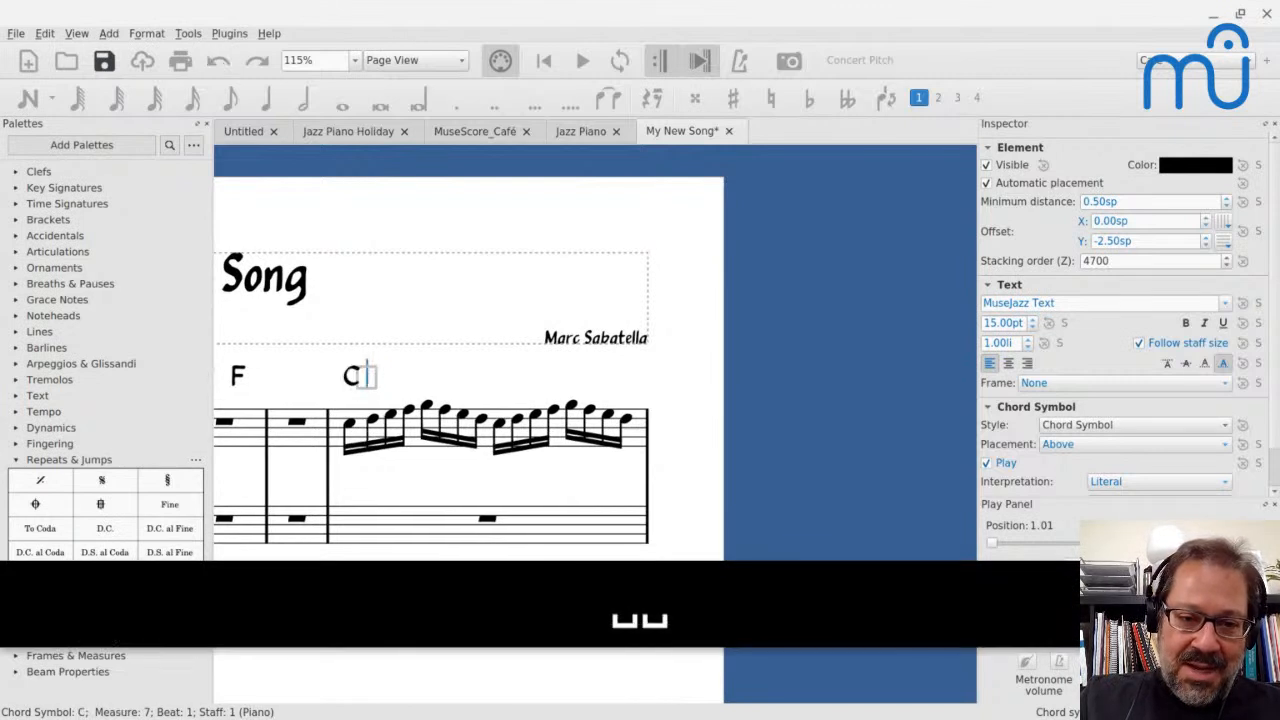
pyautogui.press('space')
pyautogui.press('space')
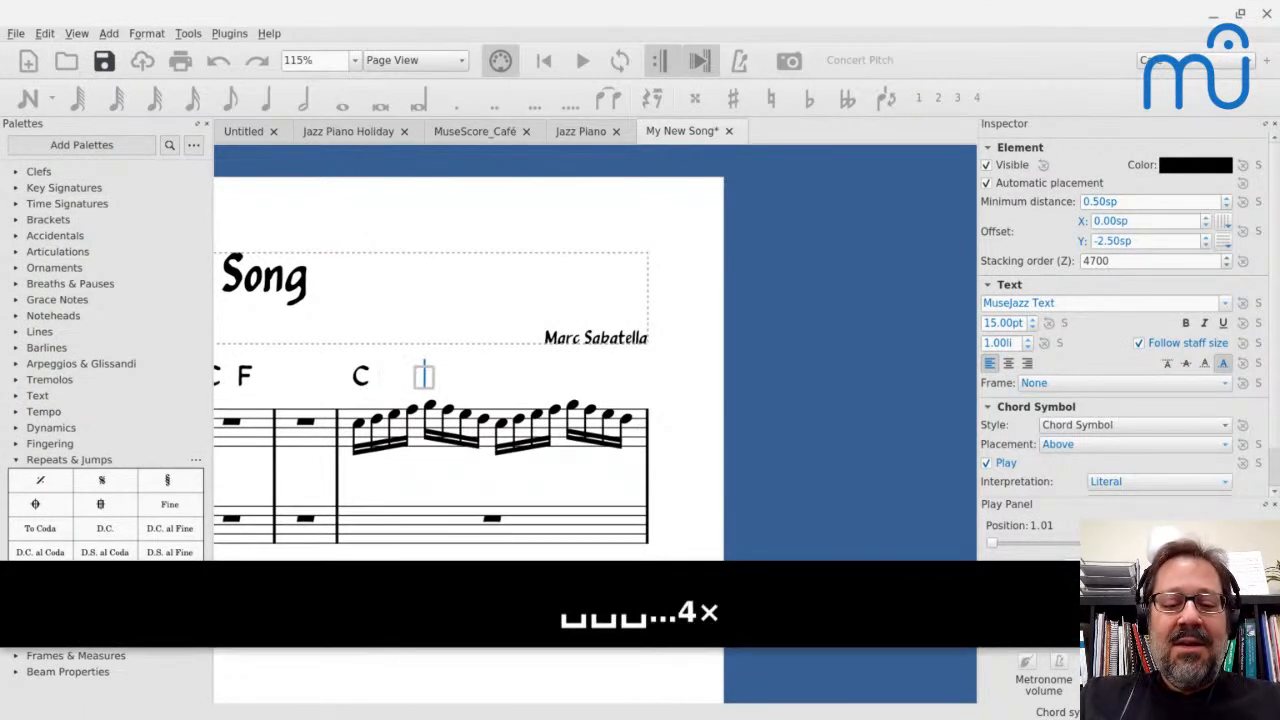
pyautogui.write('G7')
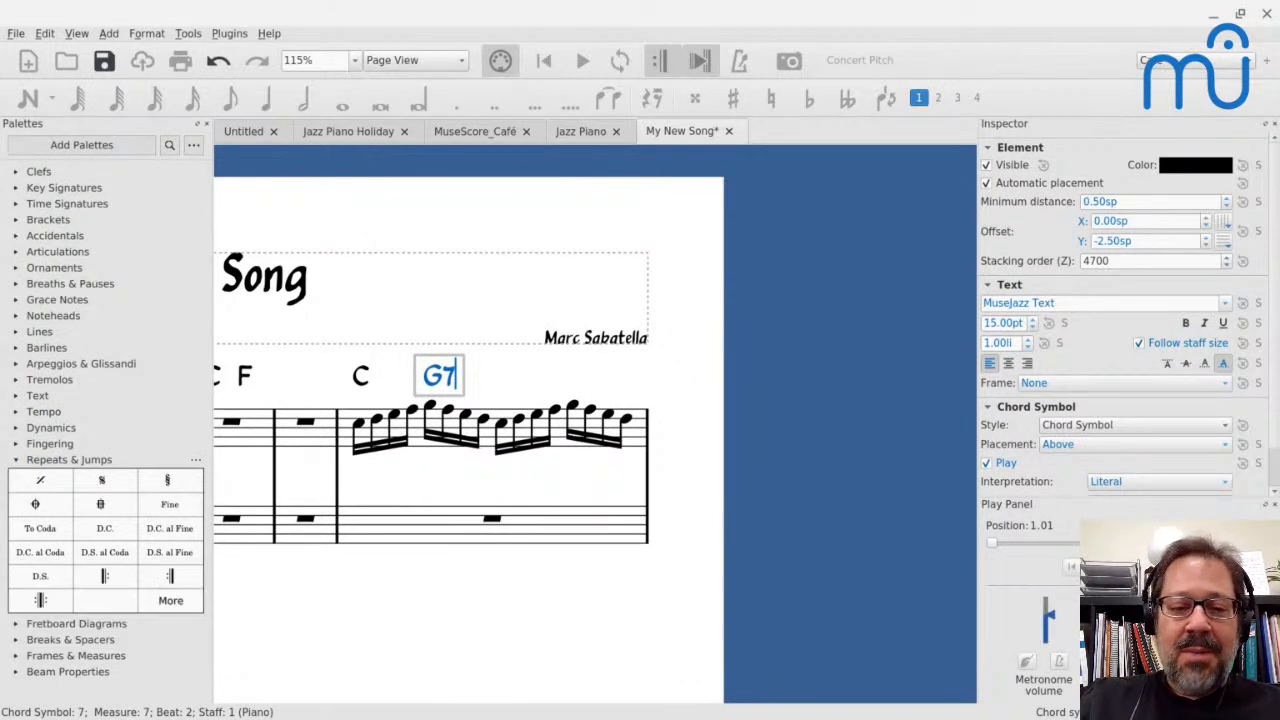
pyautogui.press(';')
pyautogui.write('C')
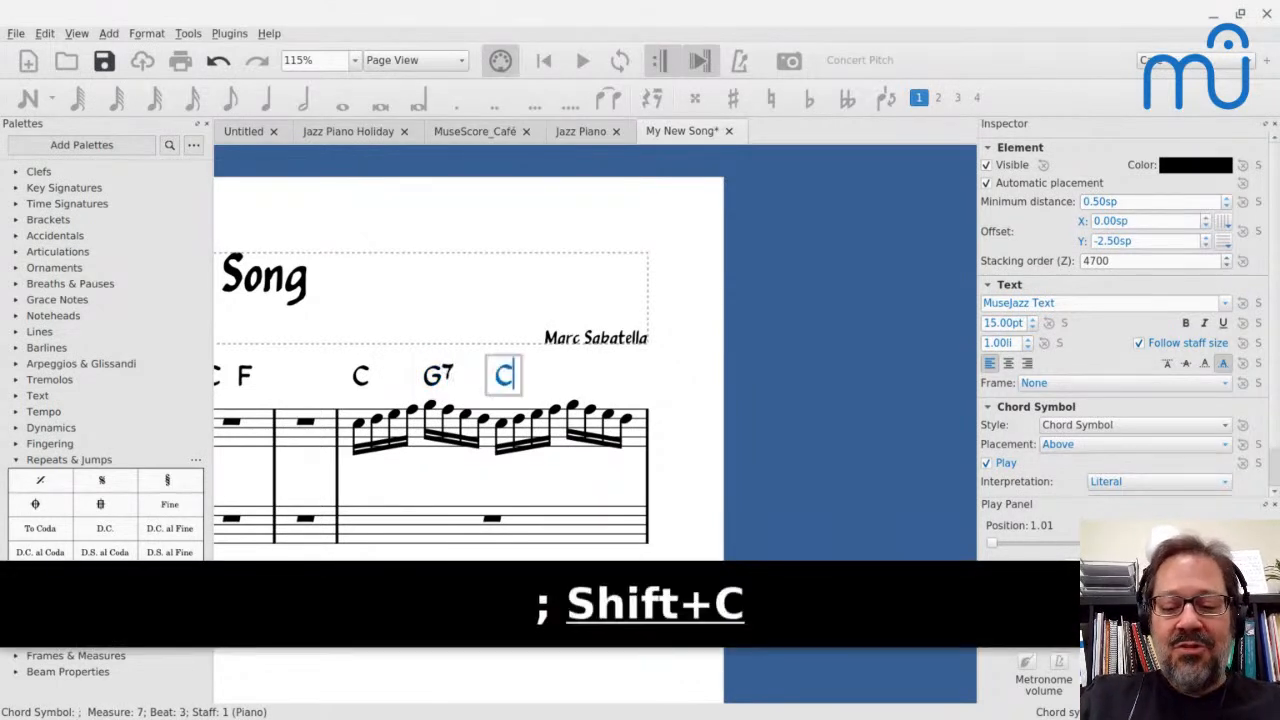
# Try adding a G7 chord symbol above beat 4 of measure 7 and undo that entry
pyautogui.press(';')
pyautogui.write('G7')
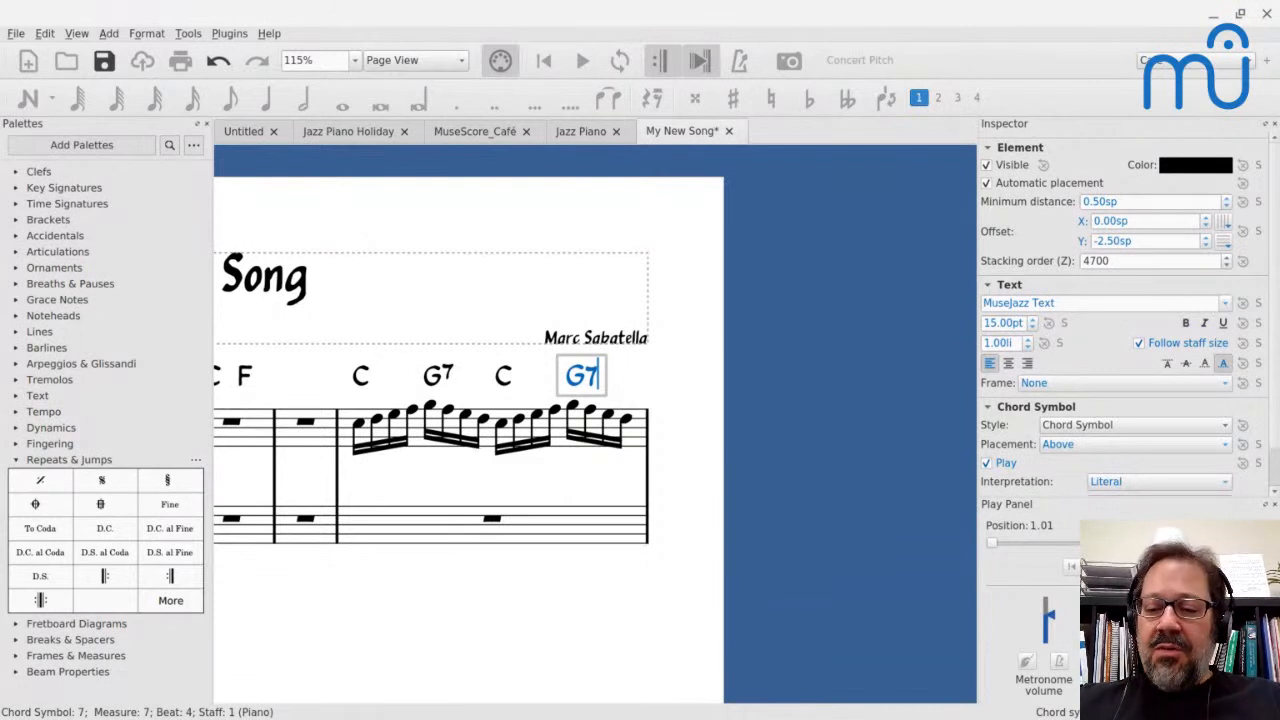
pyautogui.scroll(-1, 362, 428)
pyautogui.write('`')
pyautogui.press('Escape')
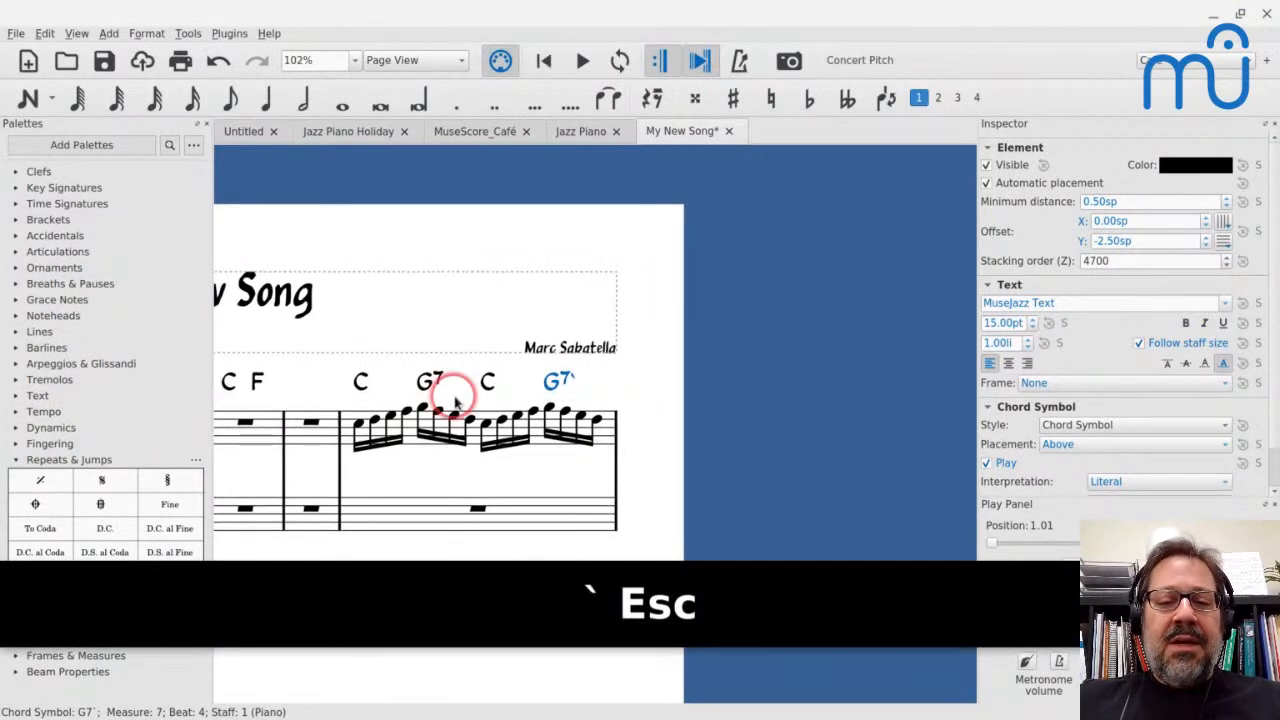
pyautogui.hotkey('ctrl', 'z')
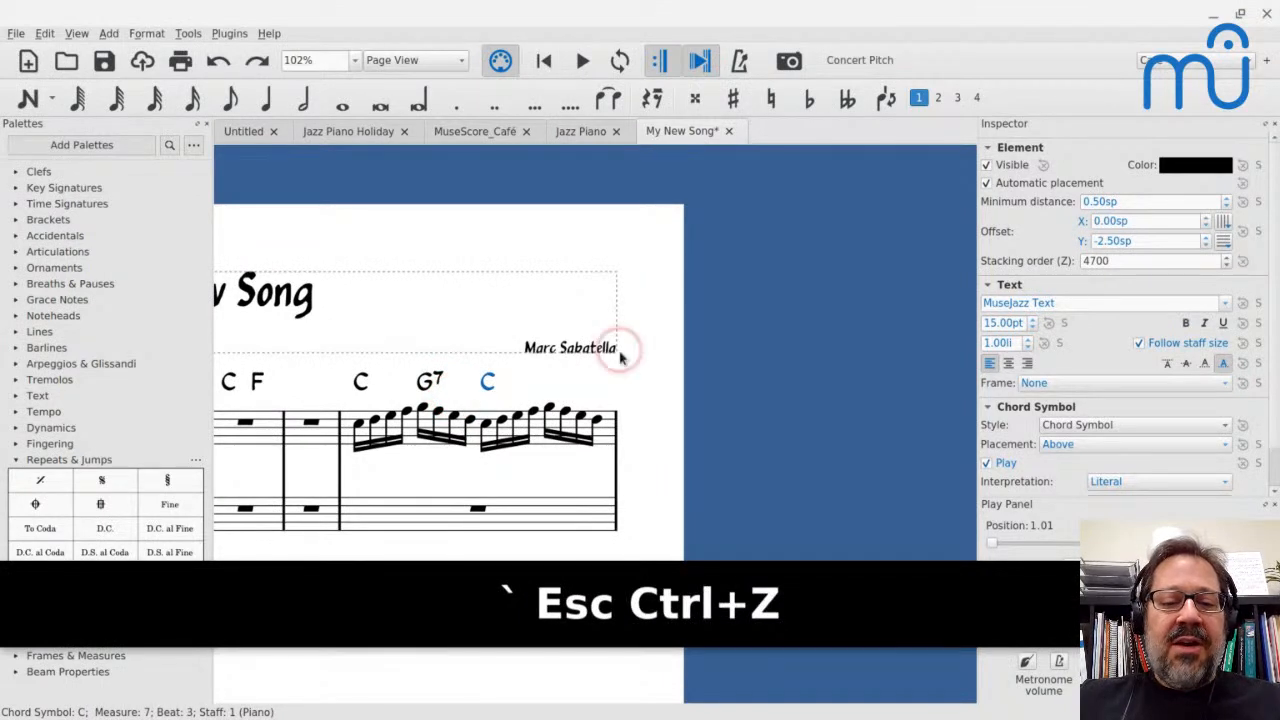
pyautogui.press('Escape')
pyautogui.scroll(-5, 578, 352)
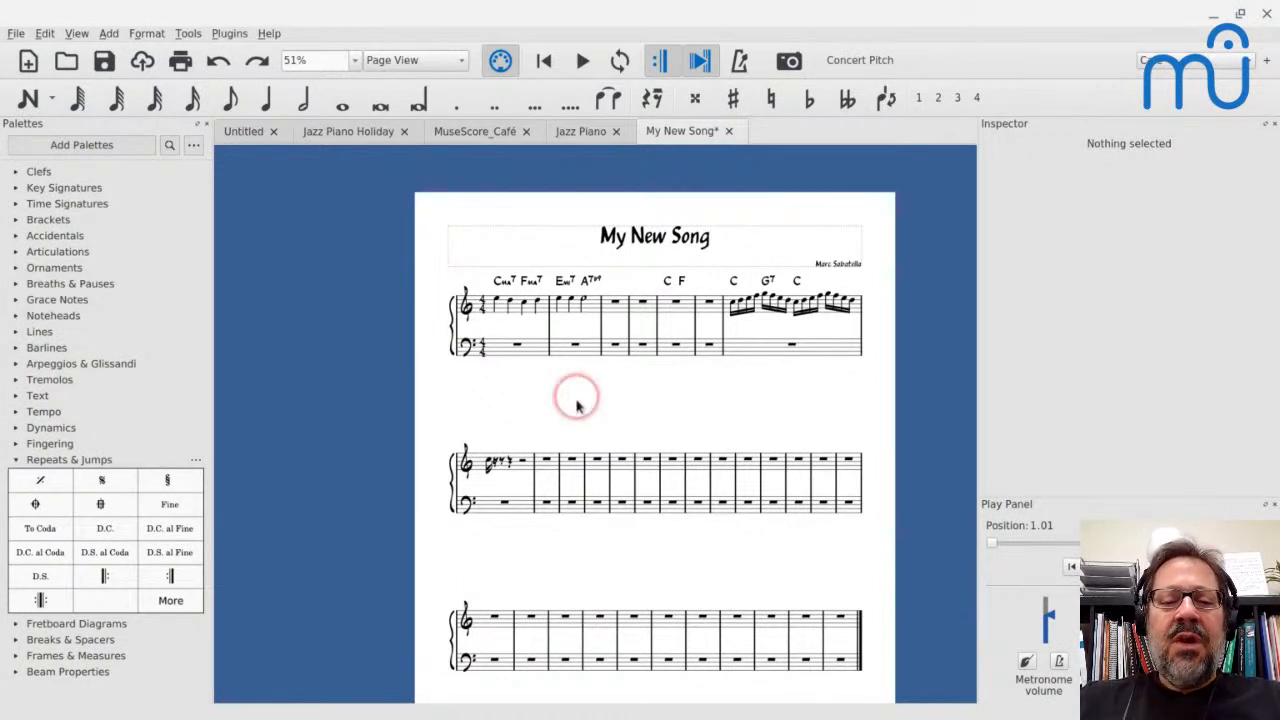
pyautogui.click(543, 465)
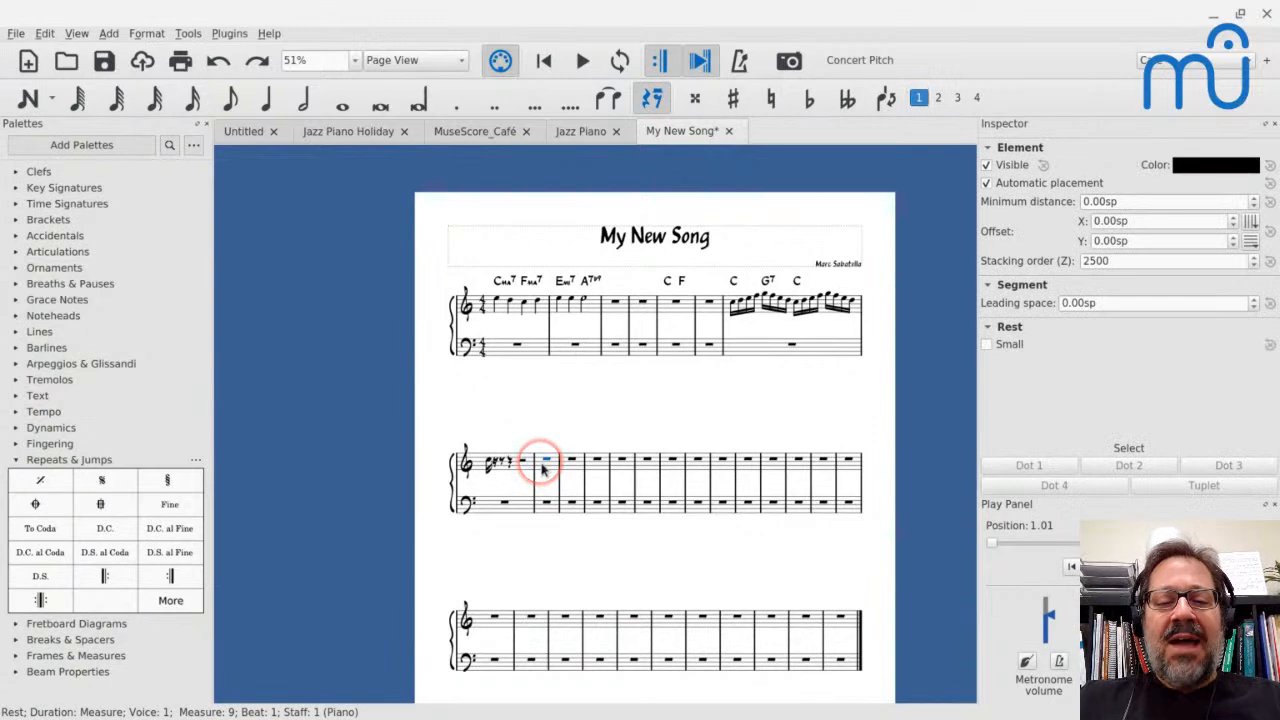
pyautogui.scroll(8, 543, 468)
pyautogui.scroll(-3, 543, 470)
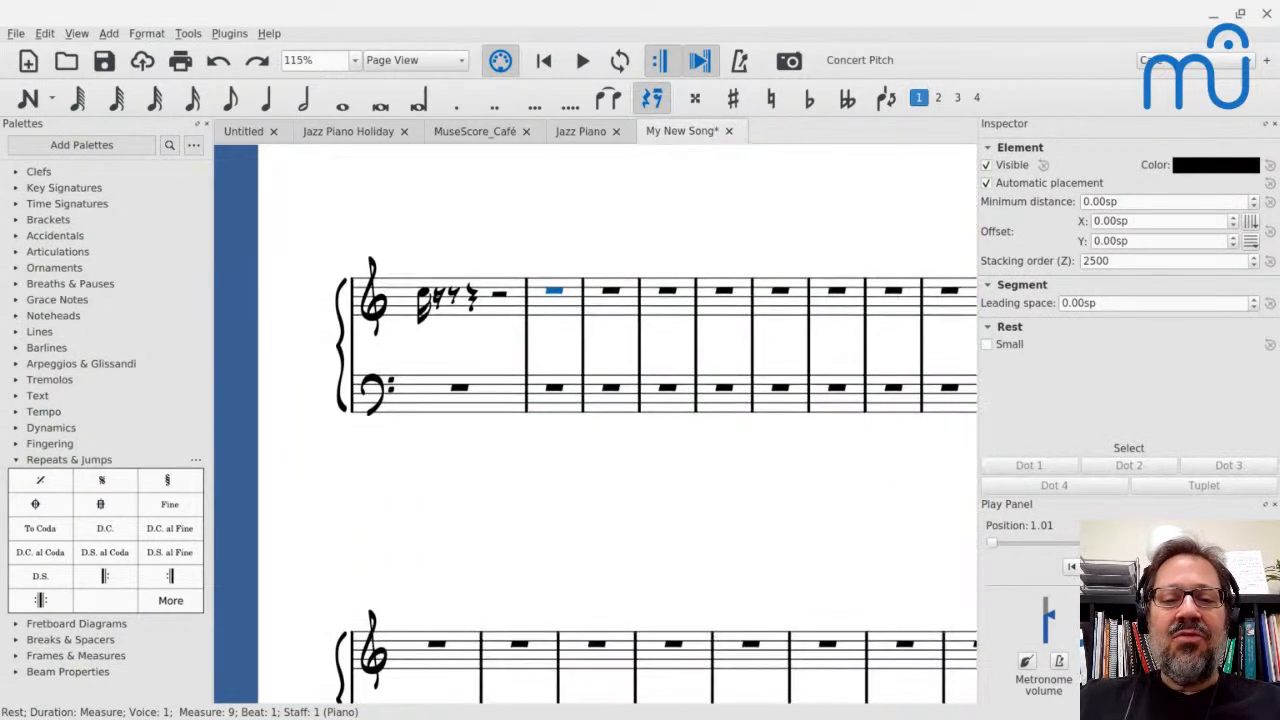
pyautogui.scroll(5, 543, 470)
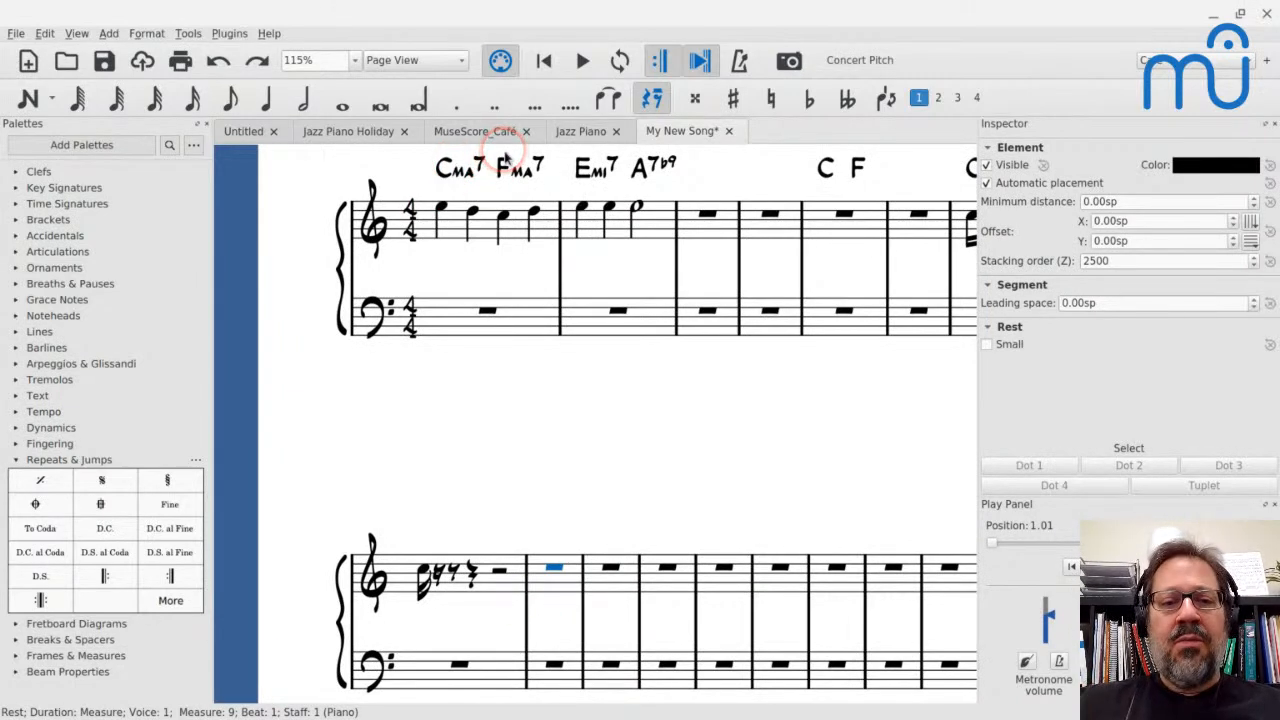
# Examine the chord symbols and written-out voicings across both pages of the MuseScore Café piano part
pyautogui.click(477, 133)
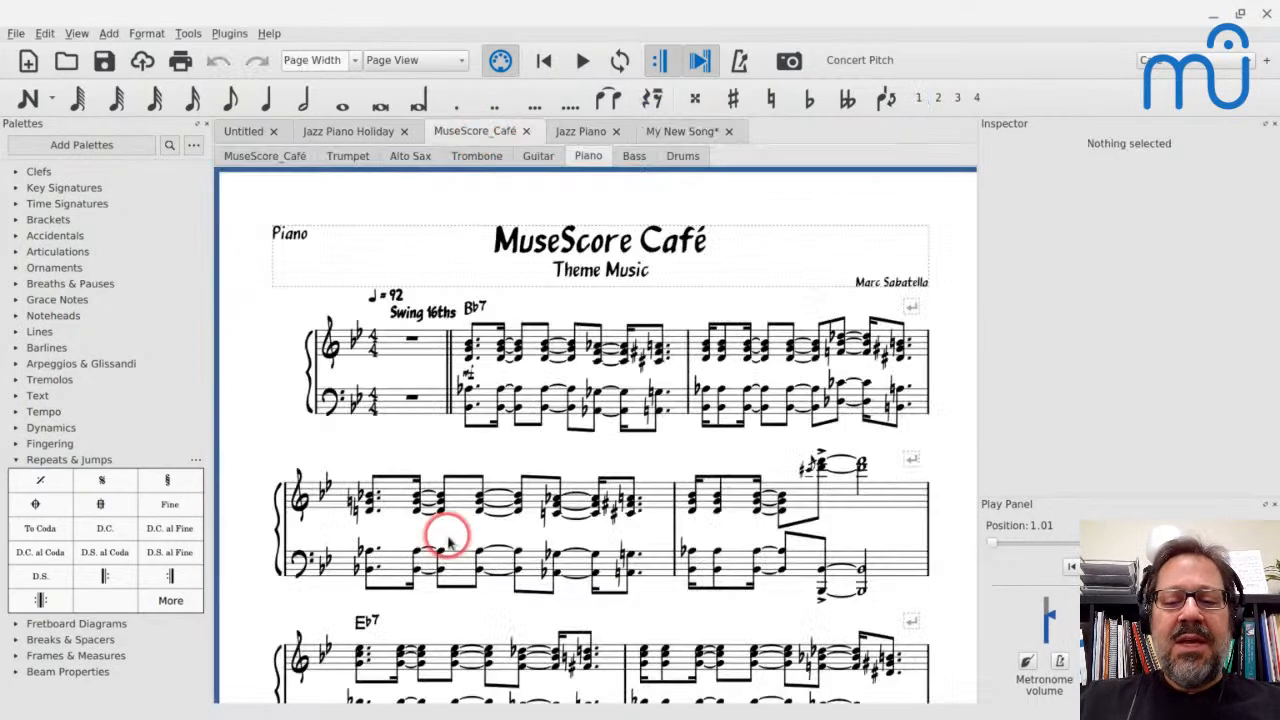
pyautogui.scroll(-10, 443, 532)
pyautogui.scroll(3, 449, 543)
pyautogui.hscroll(-8, 449, 543)
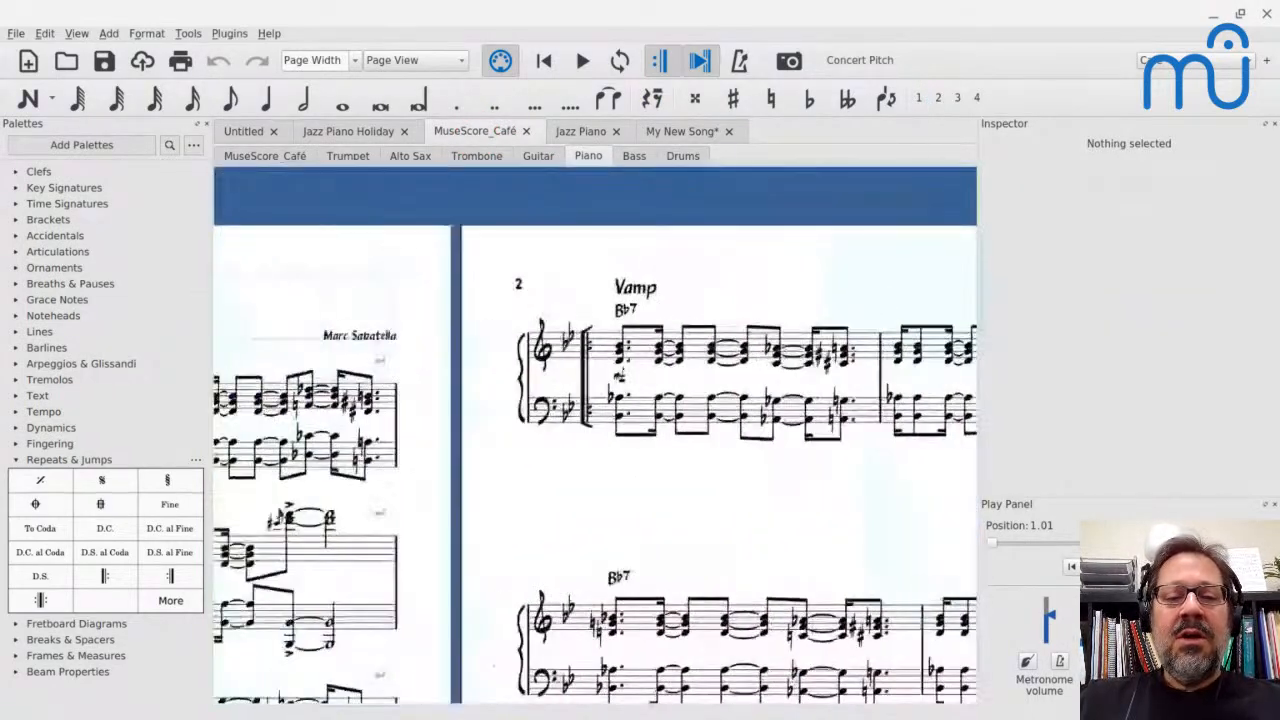
pyautogui.scroll(-10, 449, 543)
pyautogui.hscroll(10, 449, 543)
pyautogui.hscroll(-10, 449, 543)
pyautogui.scroll(3, 449, 543)
pyautogui.hscroll(10, 595, 432)
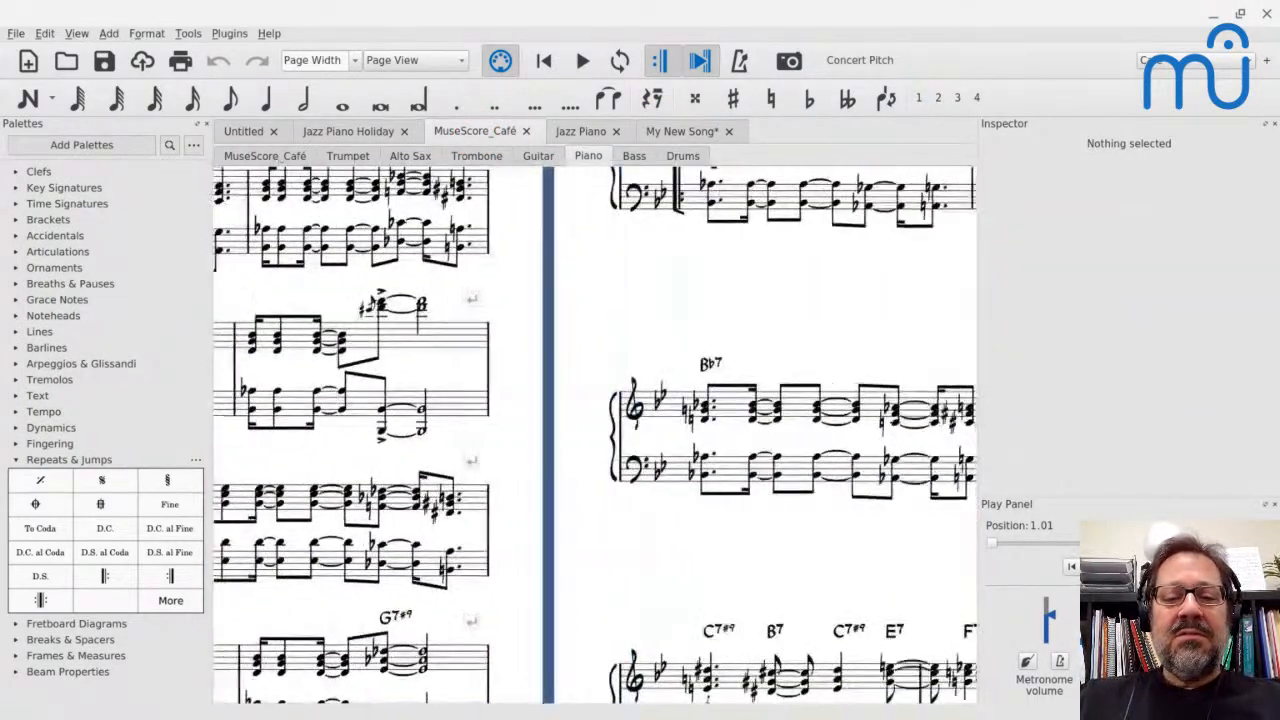
pyautogui.hscroll(3, 595, 432)
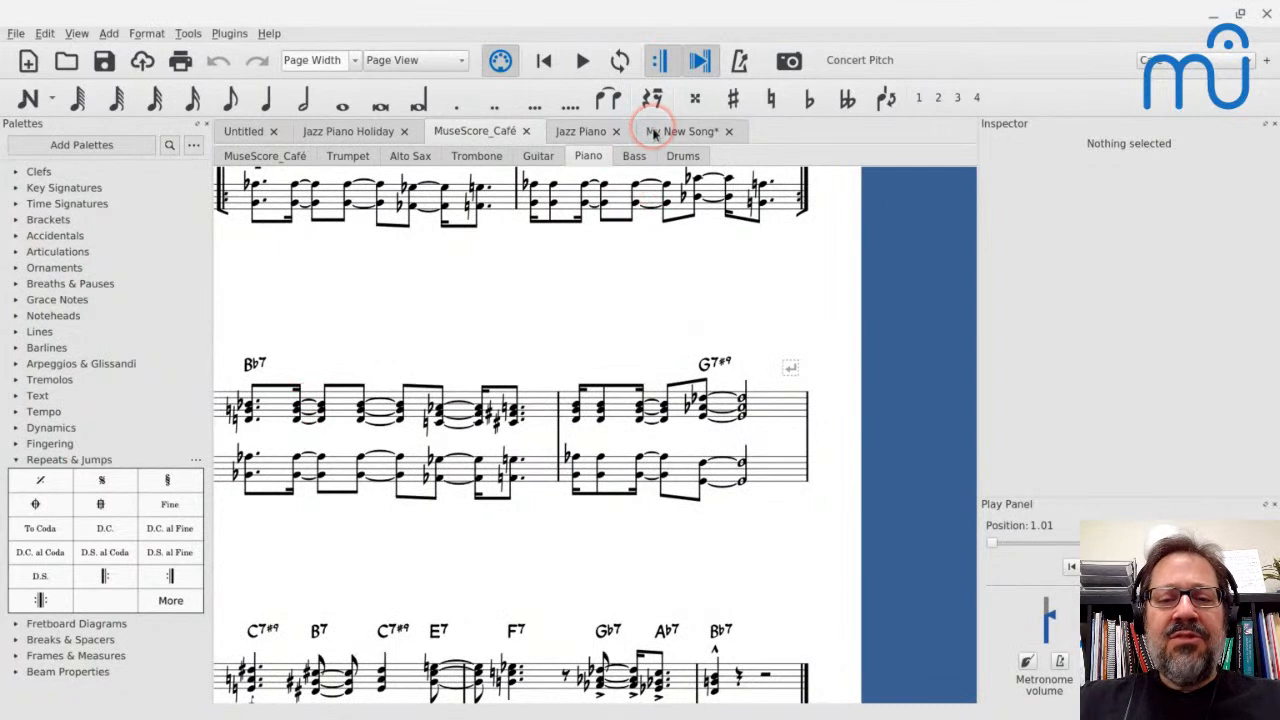
# Open the score Unclaimed Gift.mscz from the Unclaimed Gift folder under Scores/Projects/Big Band
pyautogui.hotkey('ctrl', 'o')
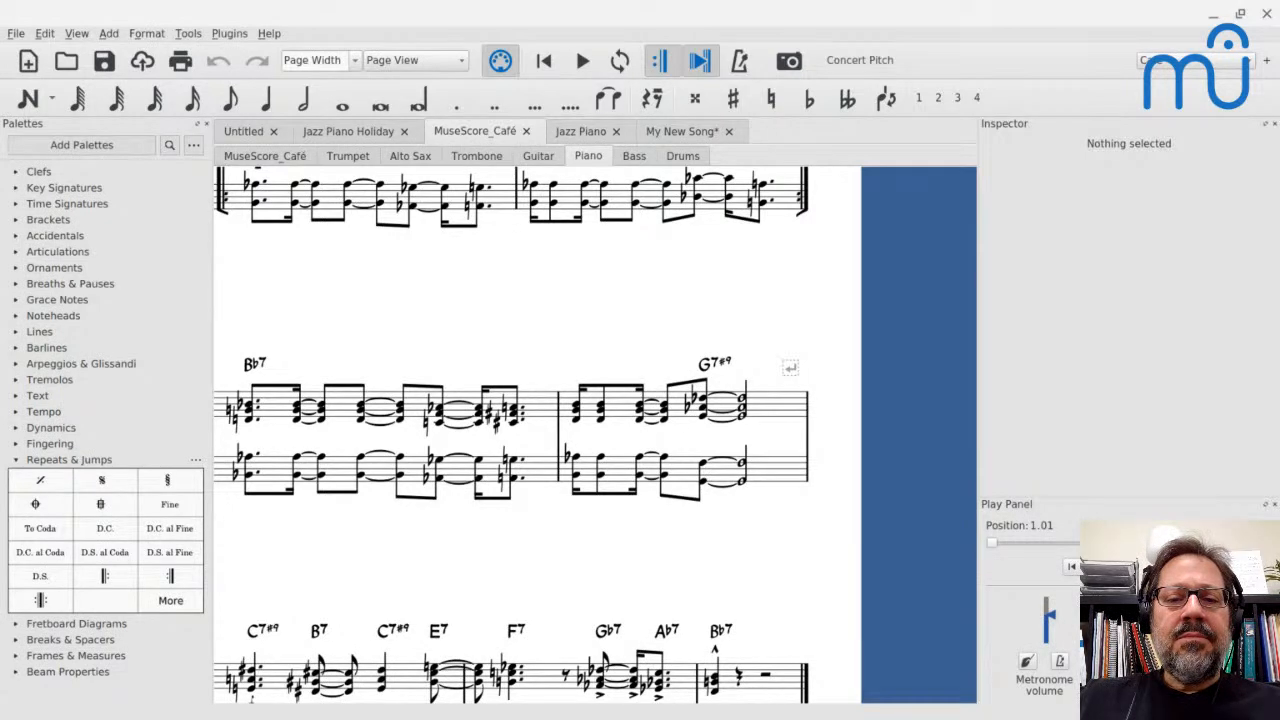
pyautogui.click(445, 290)
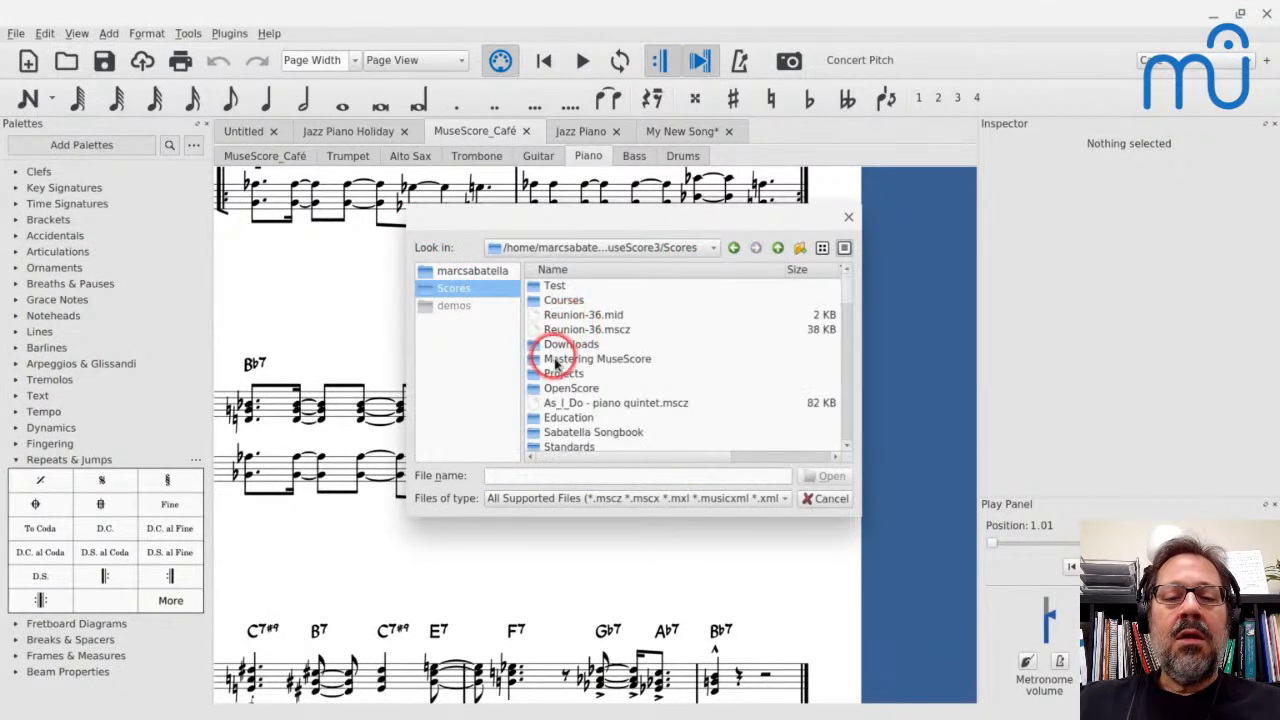
pyautogui.doubleClick(562, 374)
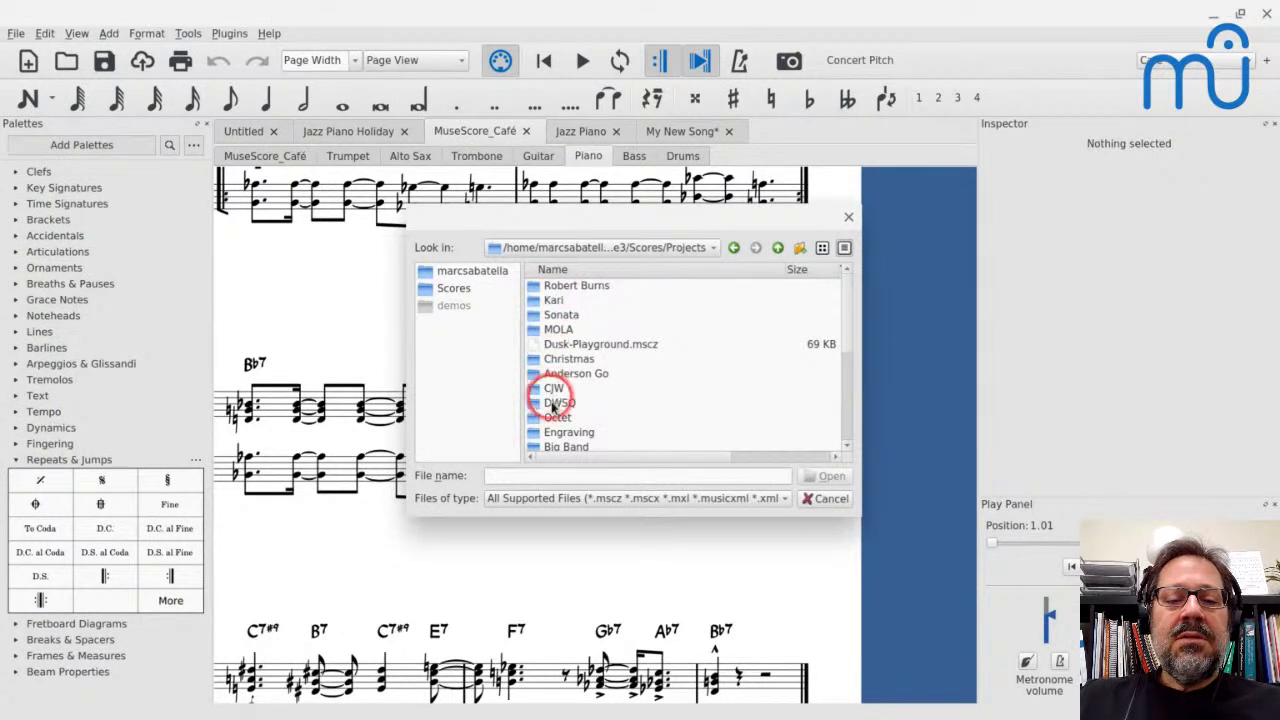
pyautogui.doubleClick(554, 447)
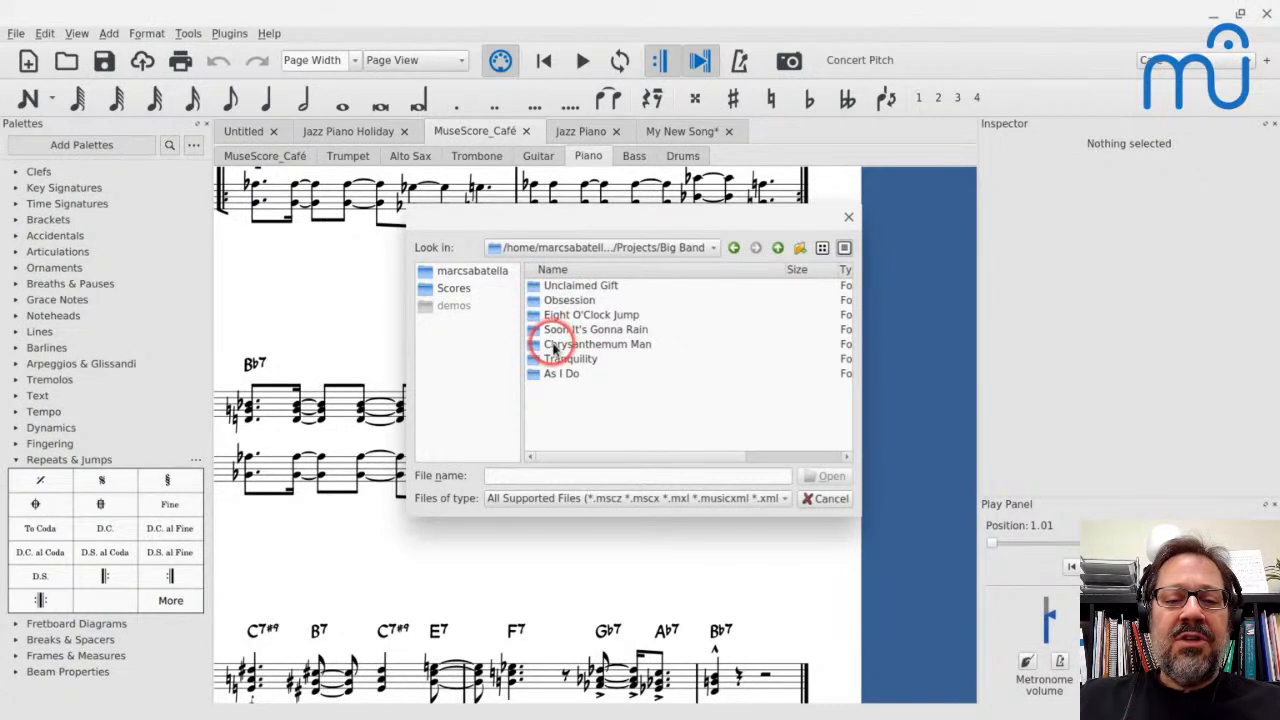
pyautogui.click(545, 285)
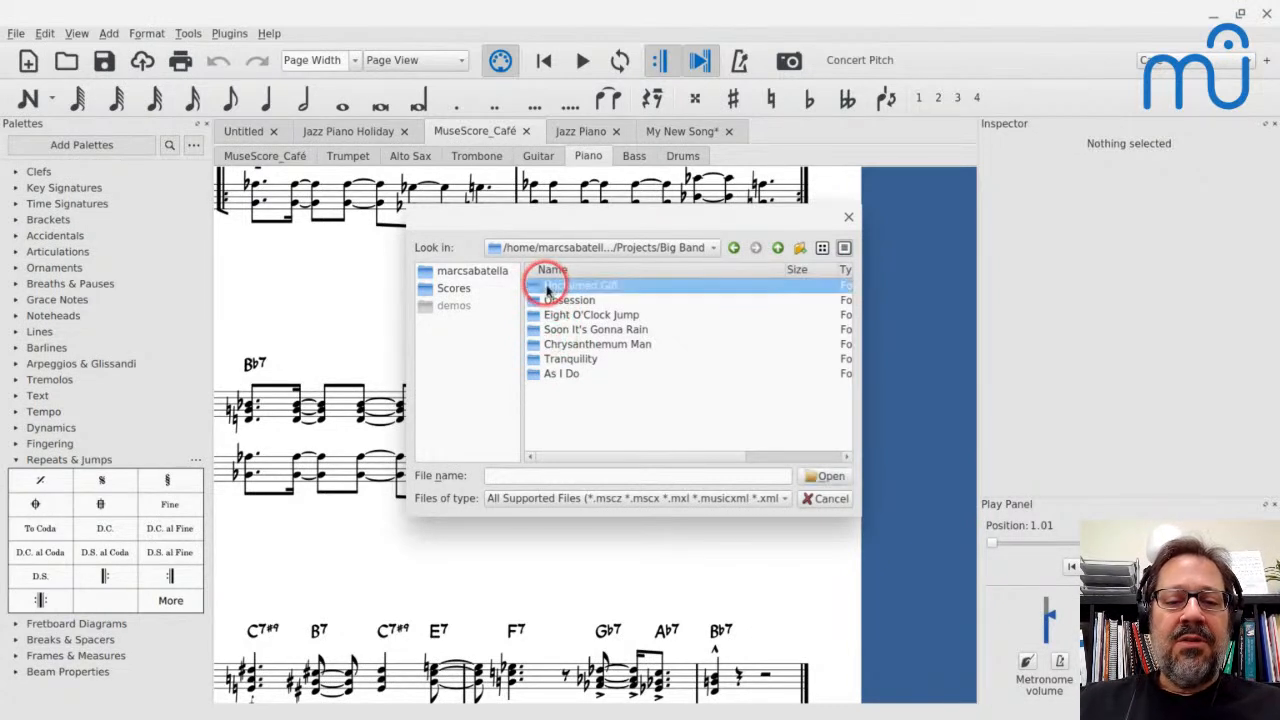
pyautogui.press('Return')
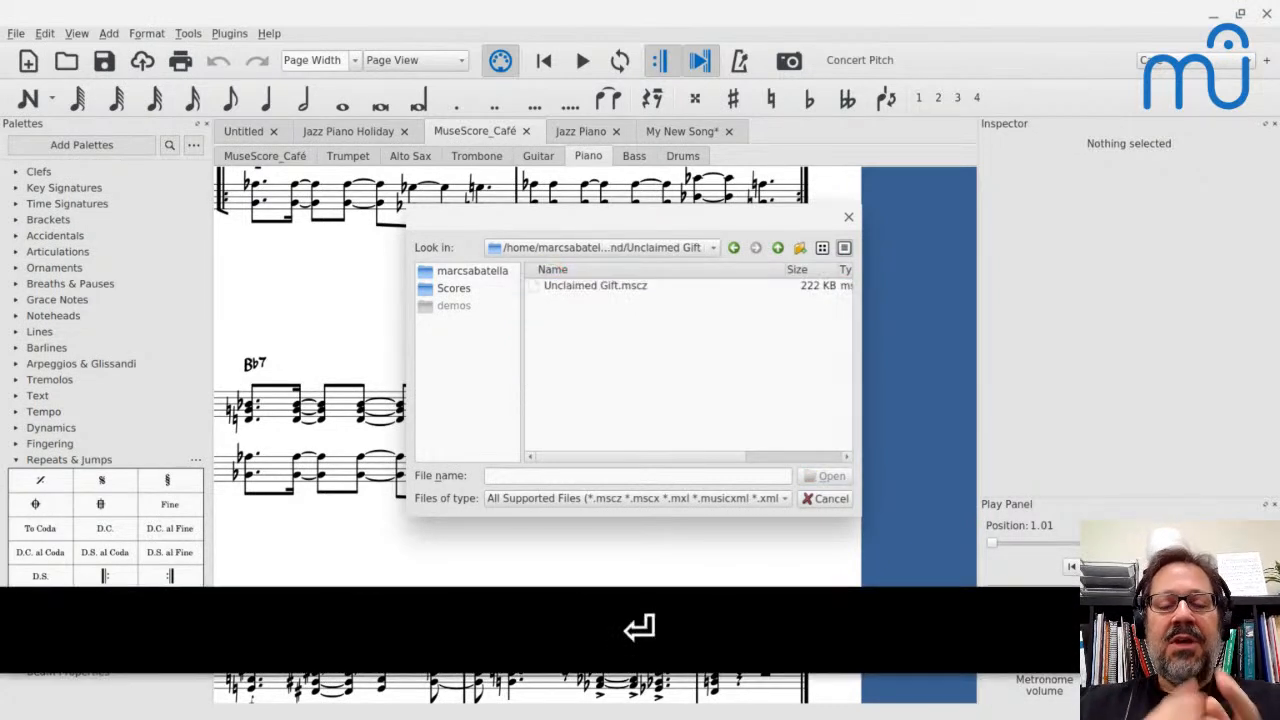
pyautogui.click(588, 288)
pyautogui.click(824, 491)
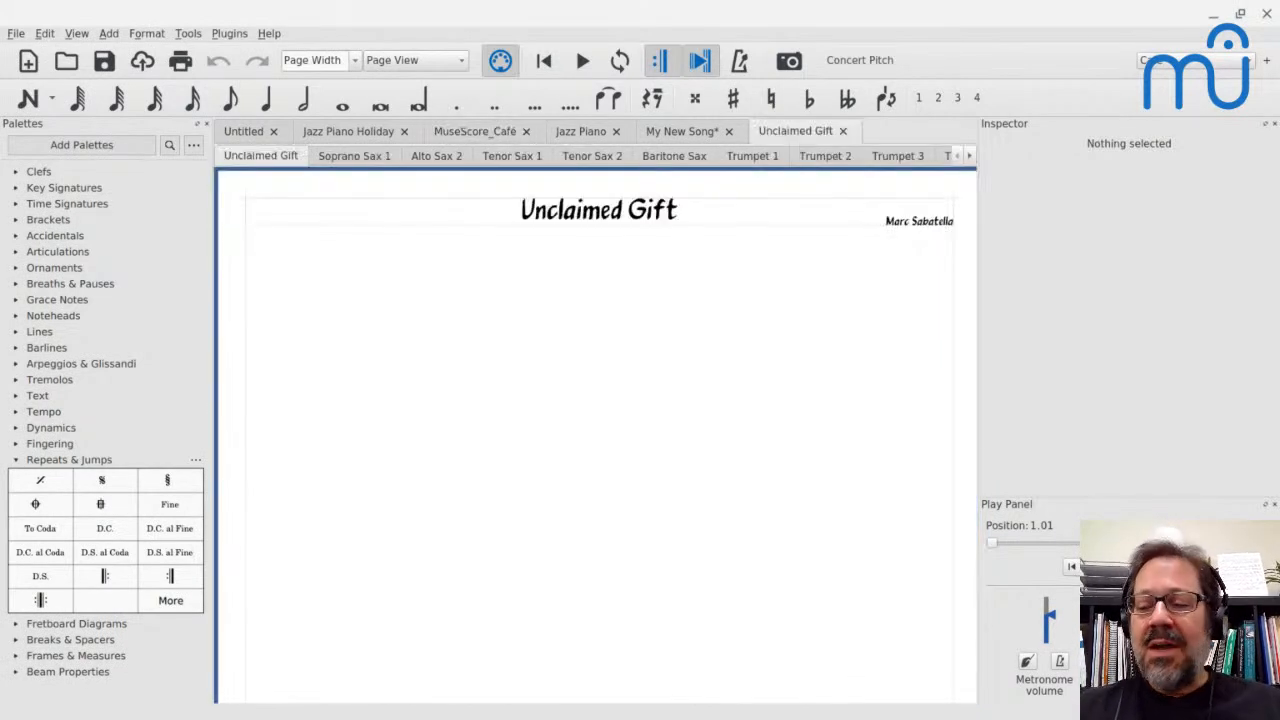
# Open the Piano part of Unclaimed Gift and examine its melody, chord symbols and the slash notation at section D
pyautogui.click(970, 158)
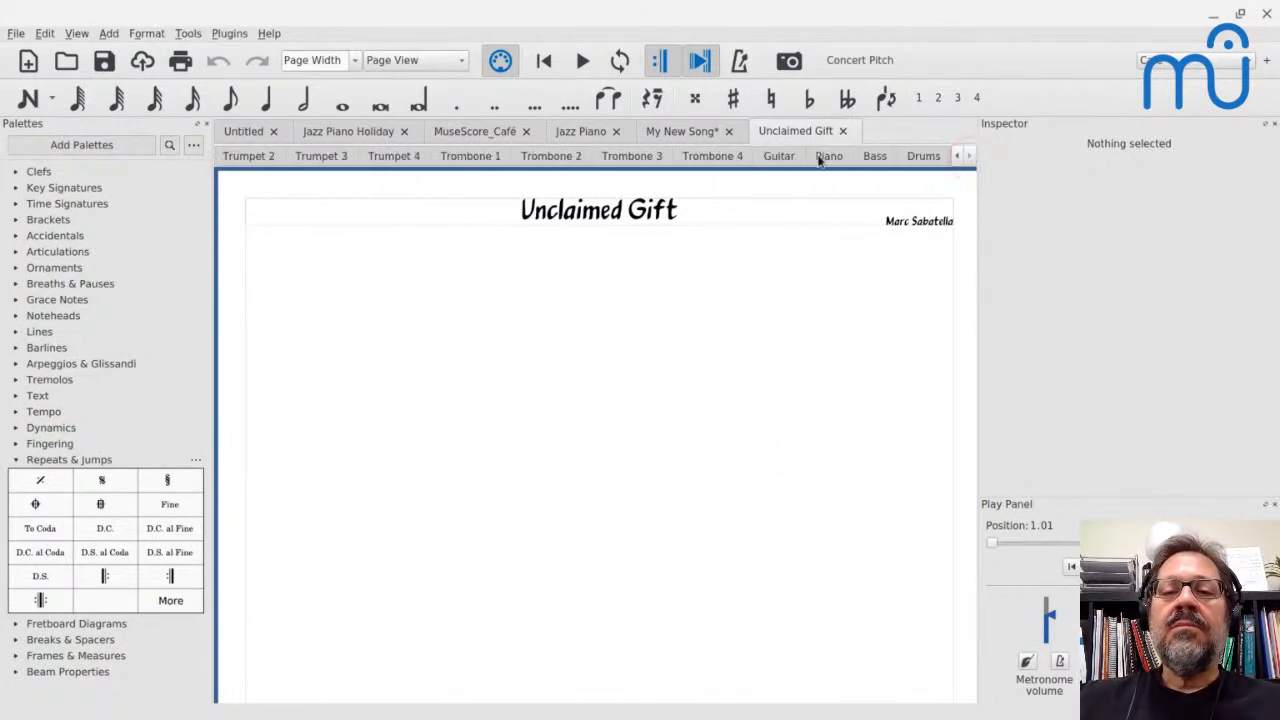
pyautogui.click(826, 156)
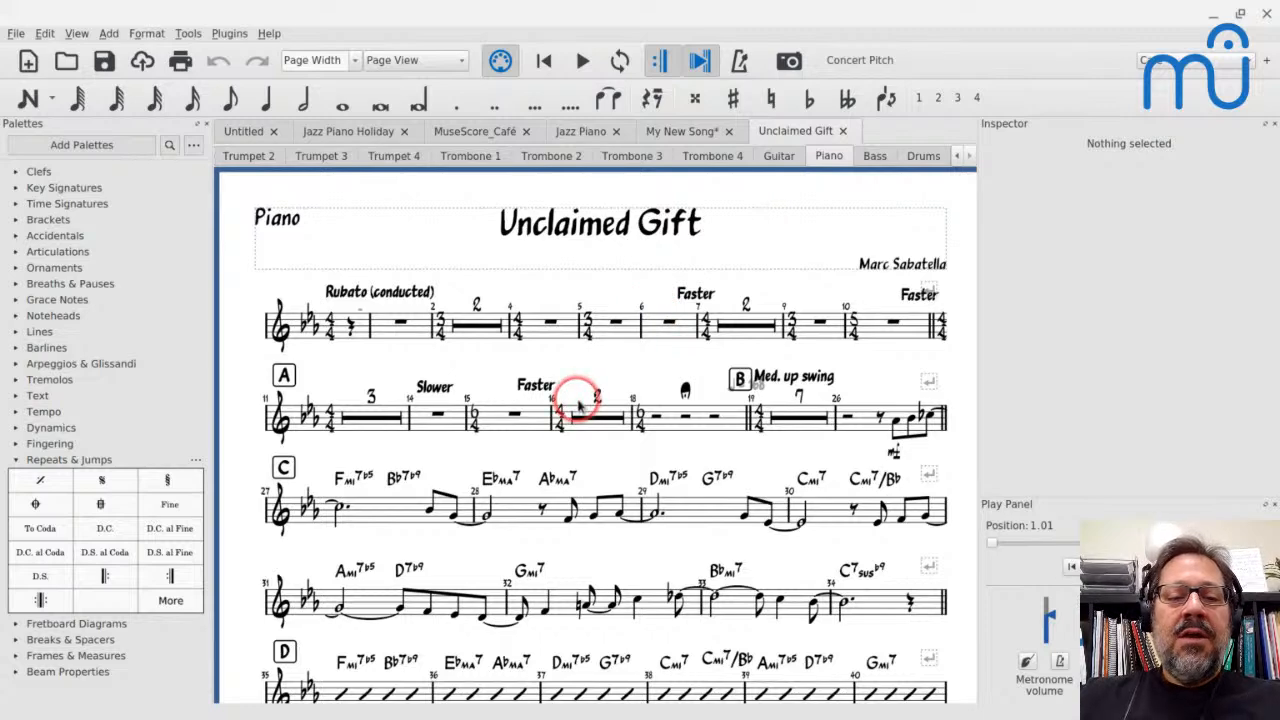
pyautogui.scroll(-2, 578, 405)
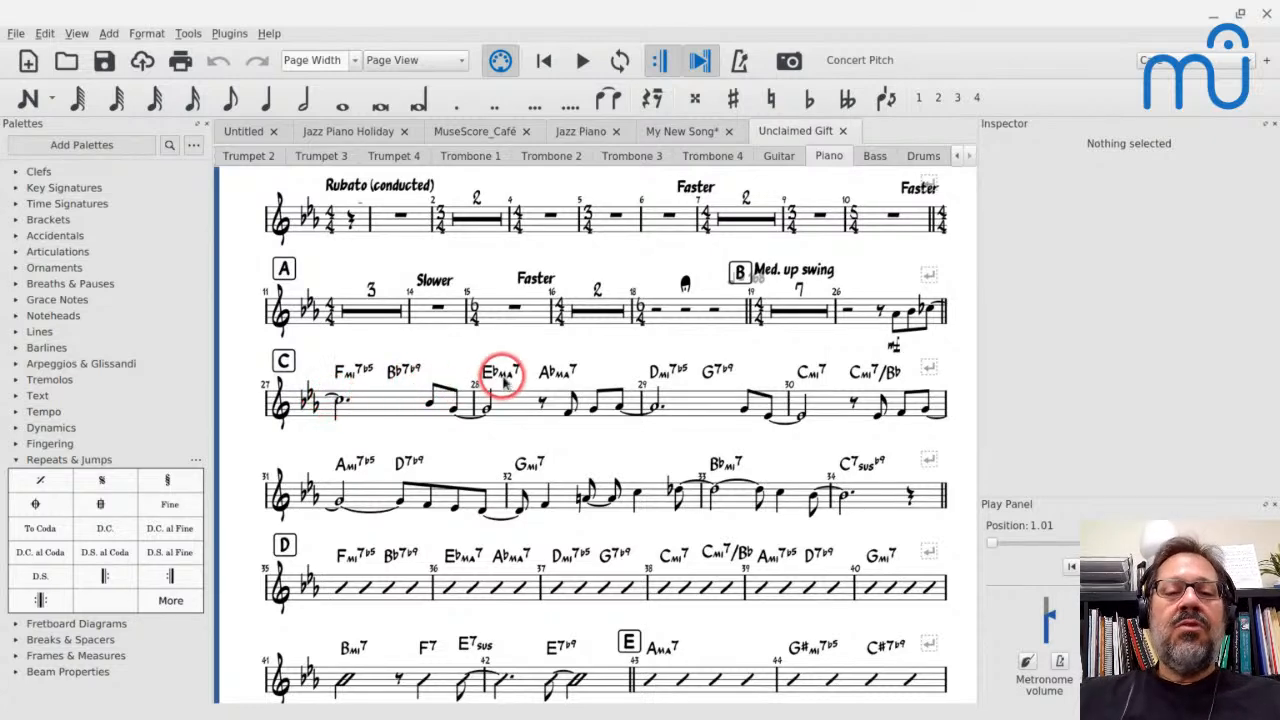
pyautogui.scroll(-2, 503, 380)
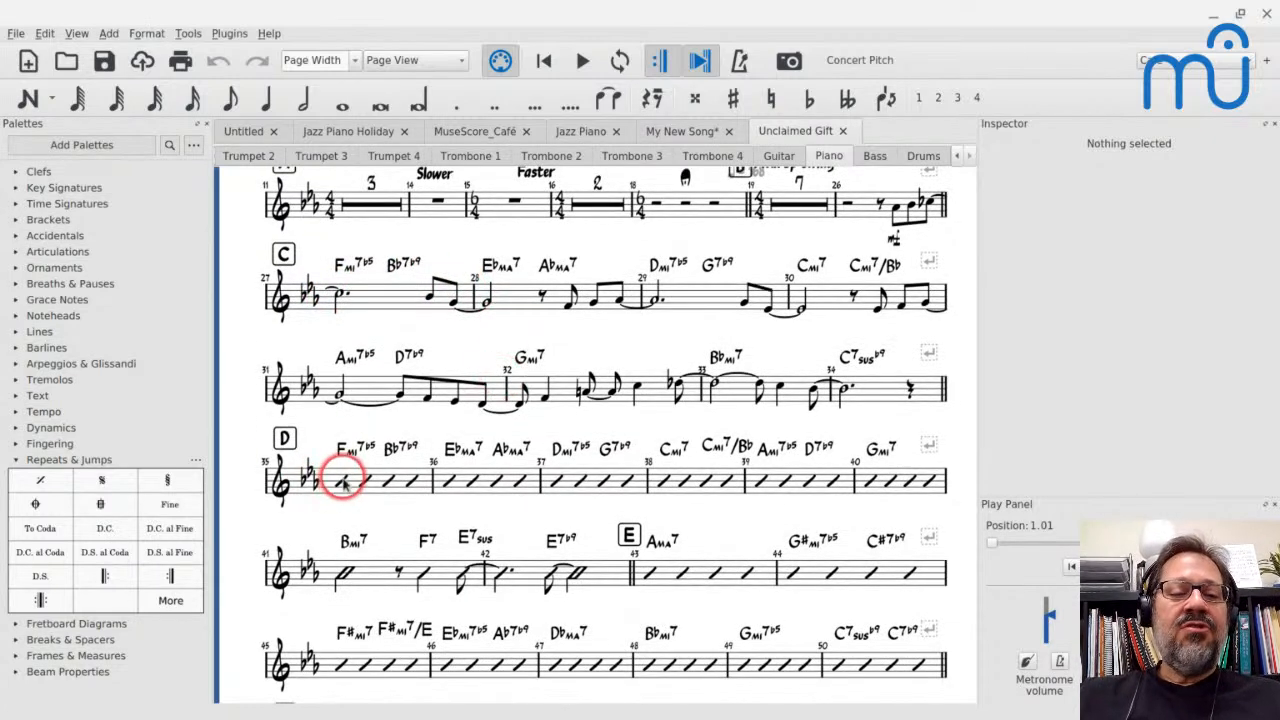
pyautogui.click(343, 482)
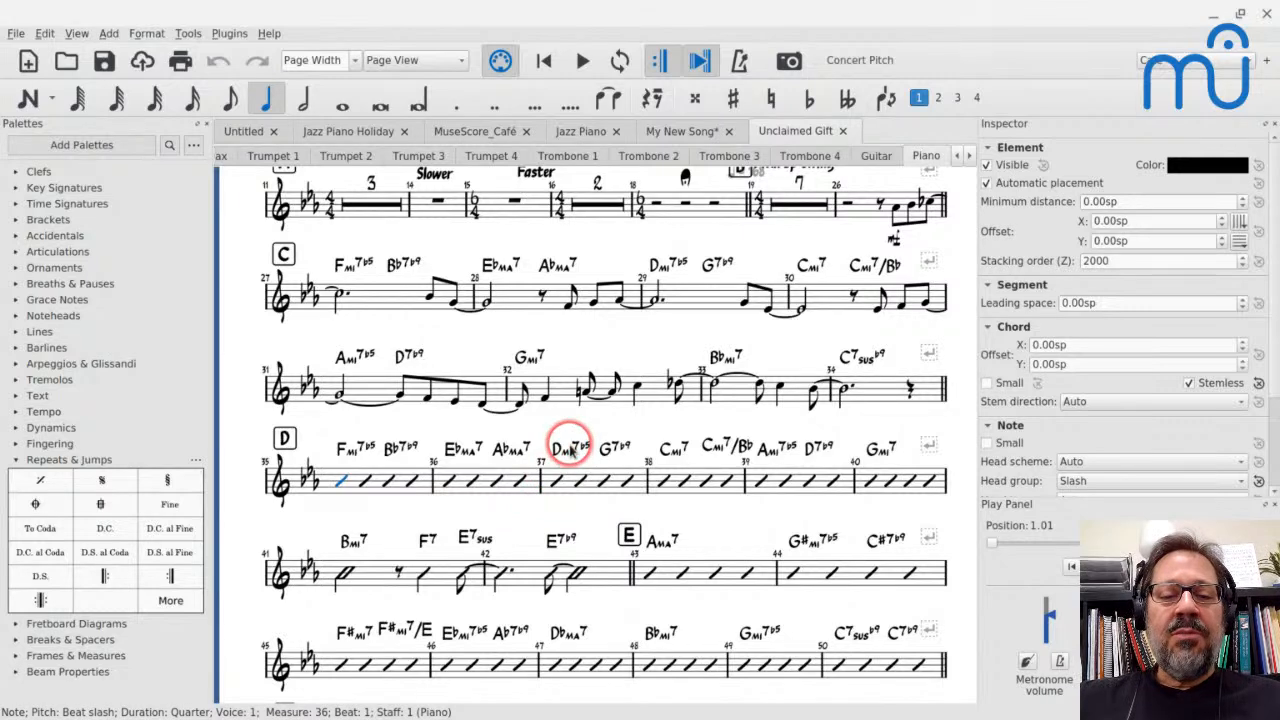
# Examine the rest of the Piano part, including the grand-staff bass lines at sections S and U and the written-out voicings from measure 187
pyautogui.scroll(-2, 570, 447)
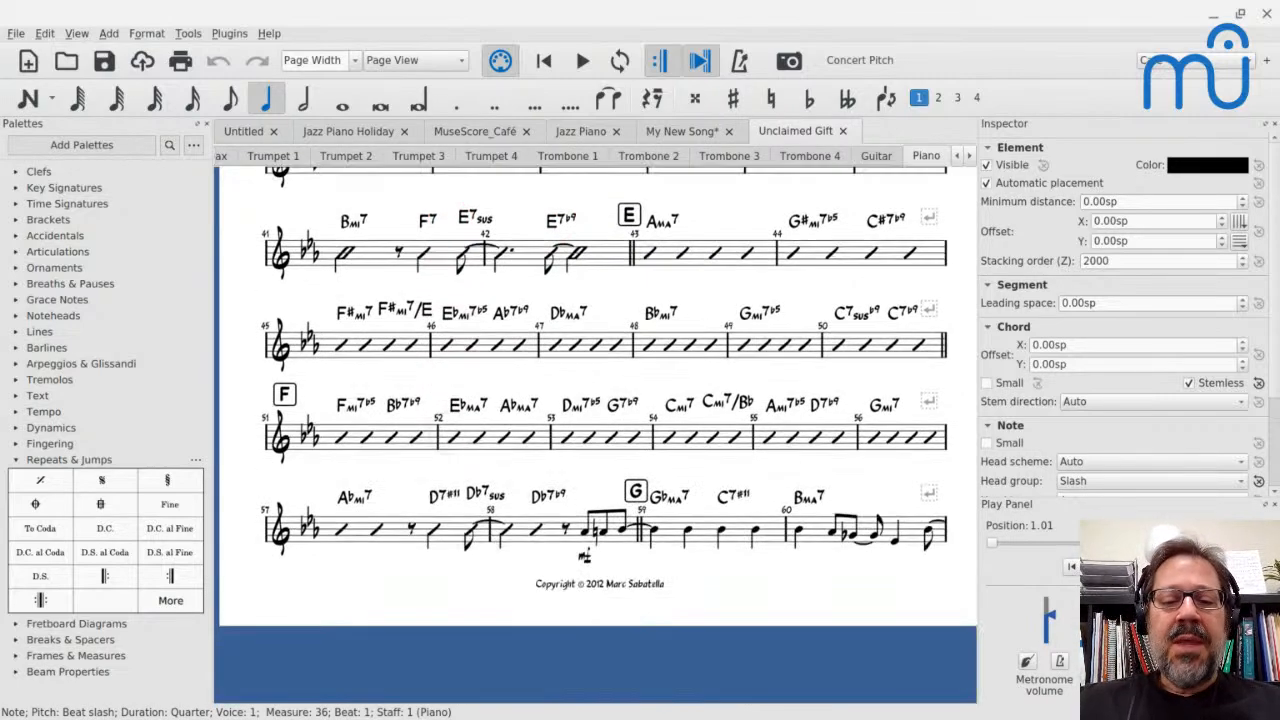
pyautogui.hscroll(10, 595, 435)
pyautogui.scroll(3, 595, 435)
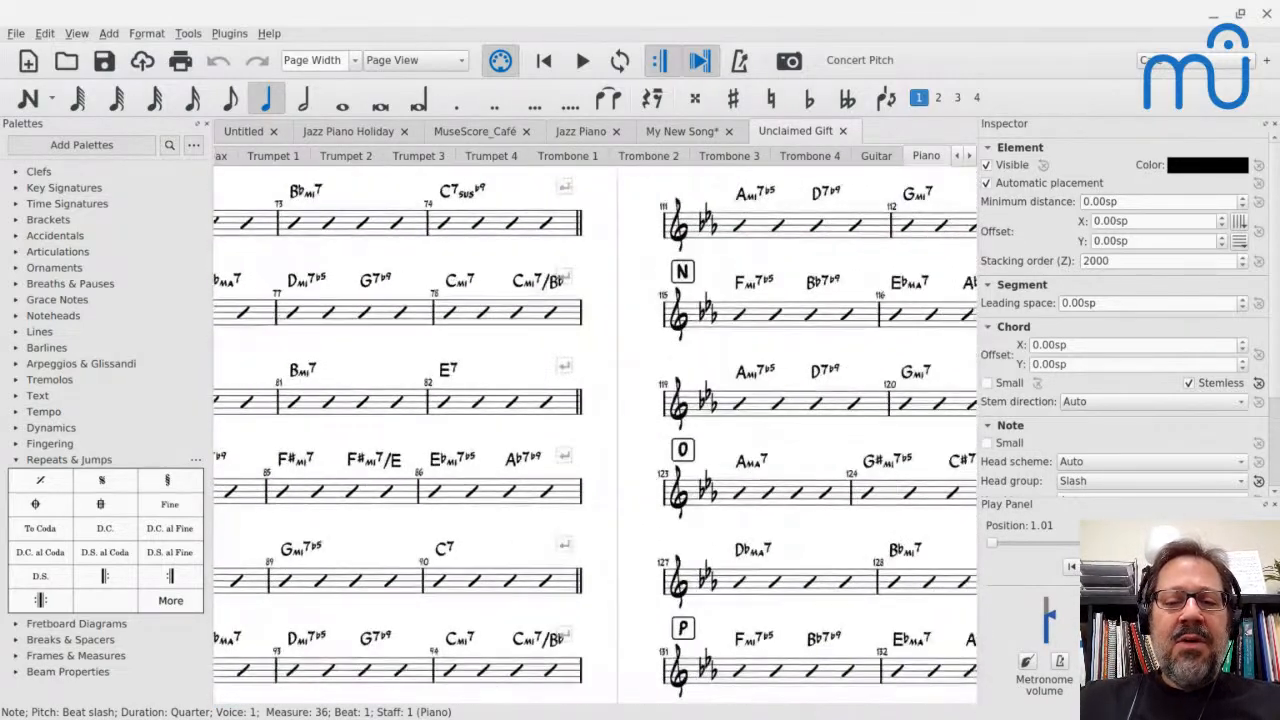
pyautogui.scroll(-2, 595, 435)
pyautogui.hscroll(10, 595, 435)
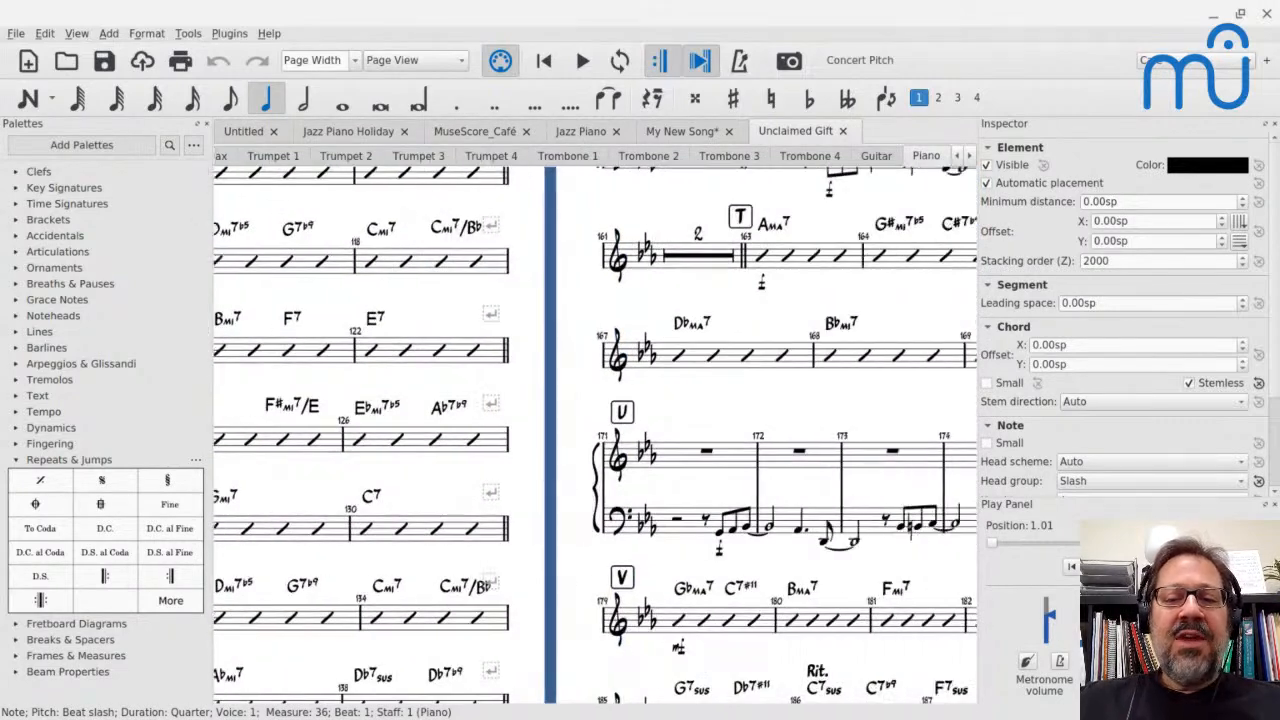
pyautogui.hscroll(5, 600, 435)
pyautogui.scroll(3, 600, 435)
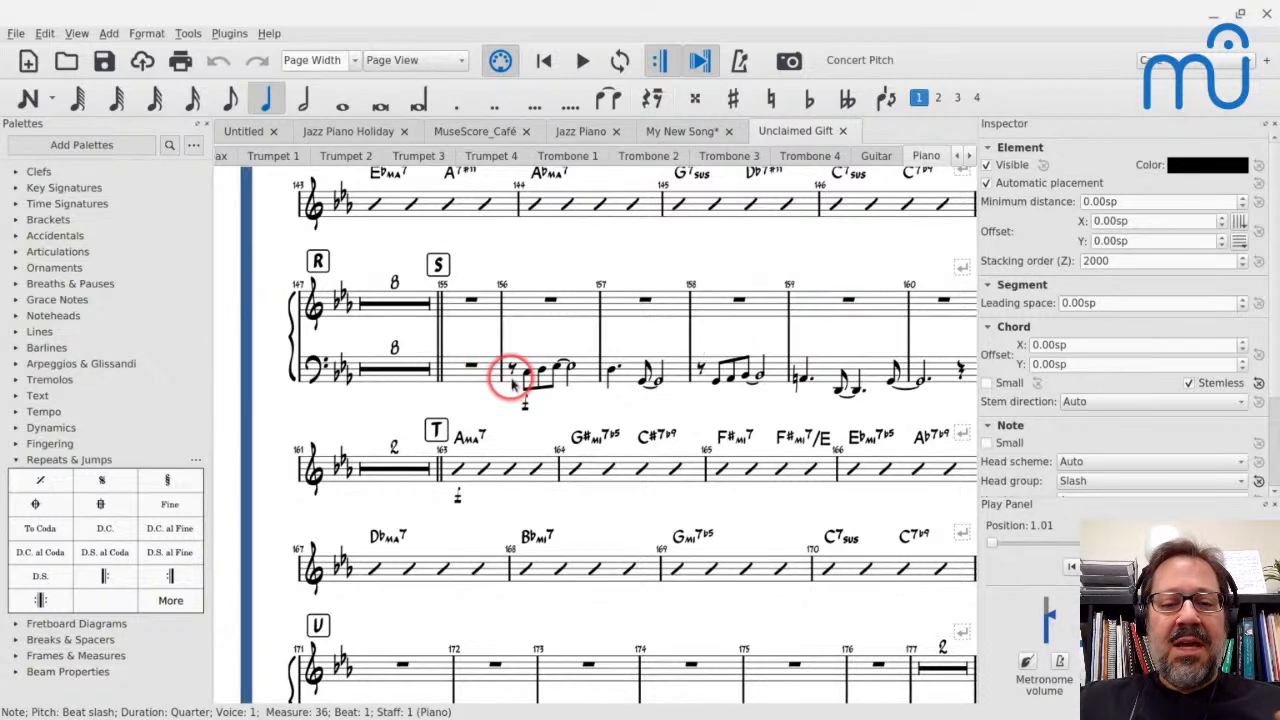
pyautogui.hscroll(4, 515, 372)
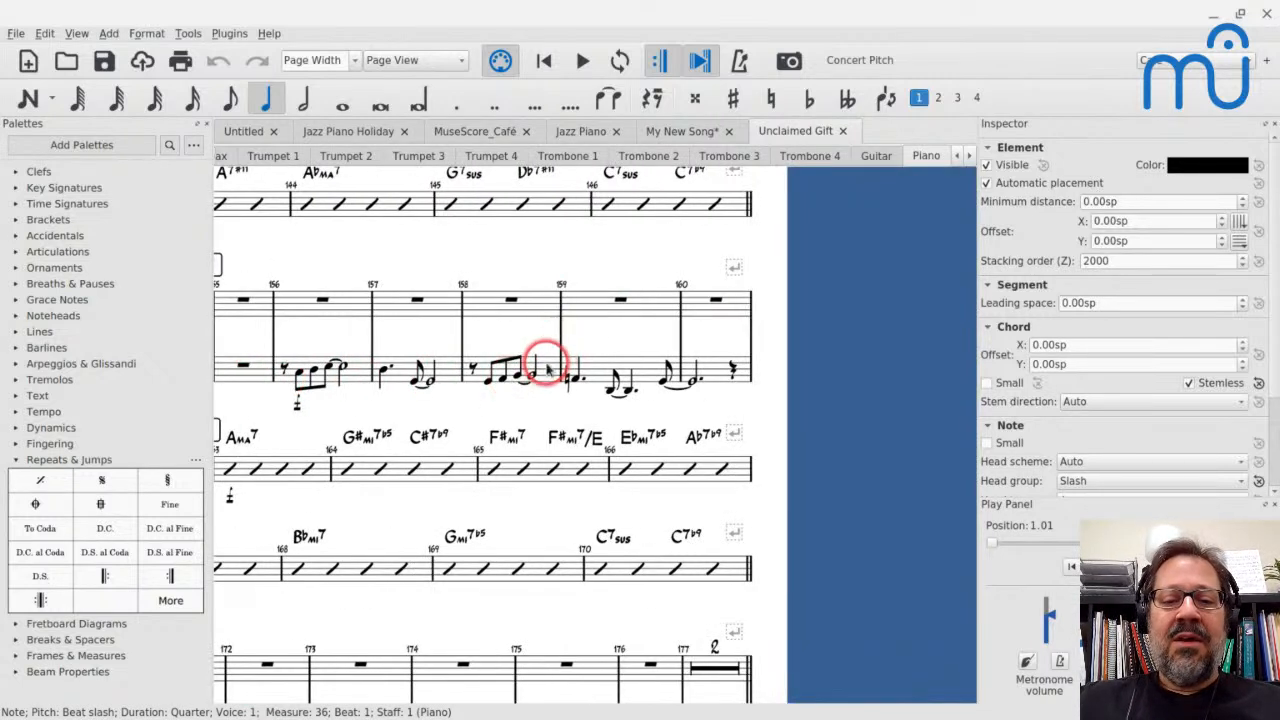
pyautogui.hscroll(-4, 548, 370)
pyautogui.scroll(-1, 548, 370)
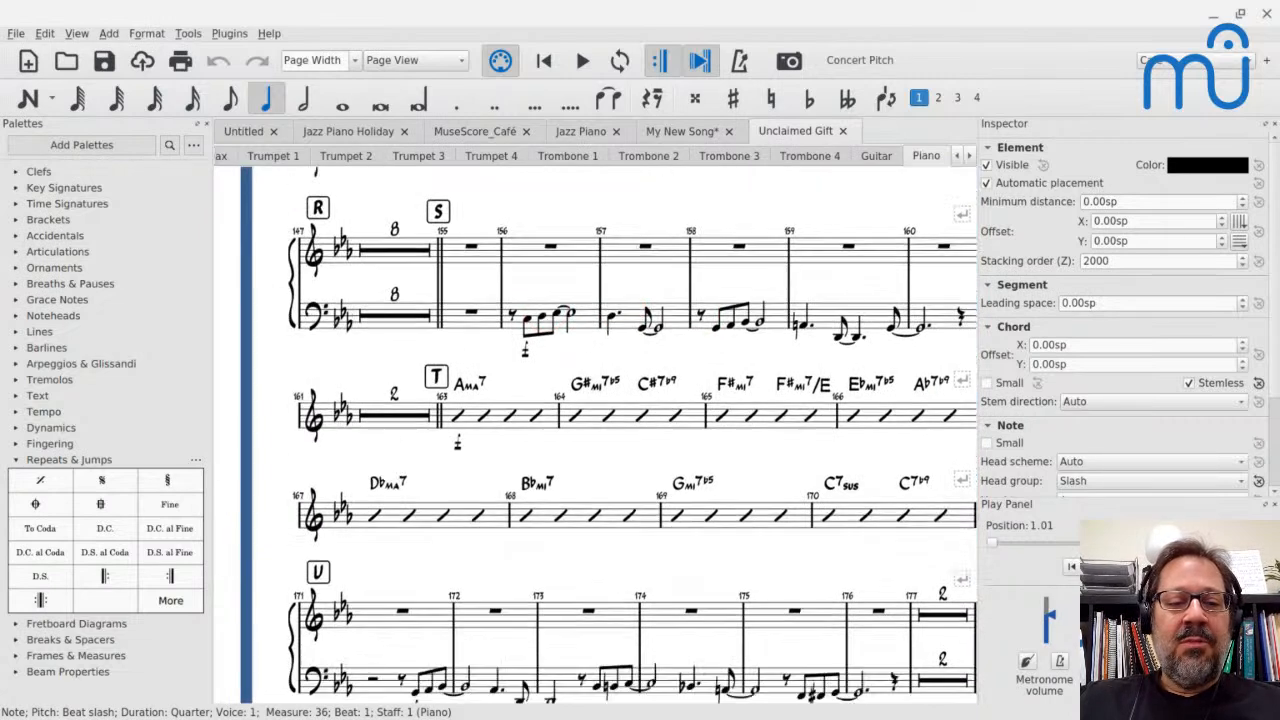
pyautogui.scroll(-3, 634, 434)
pyautogui.scroll(-5, 634, 434)
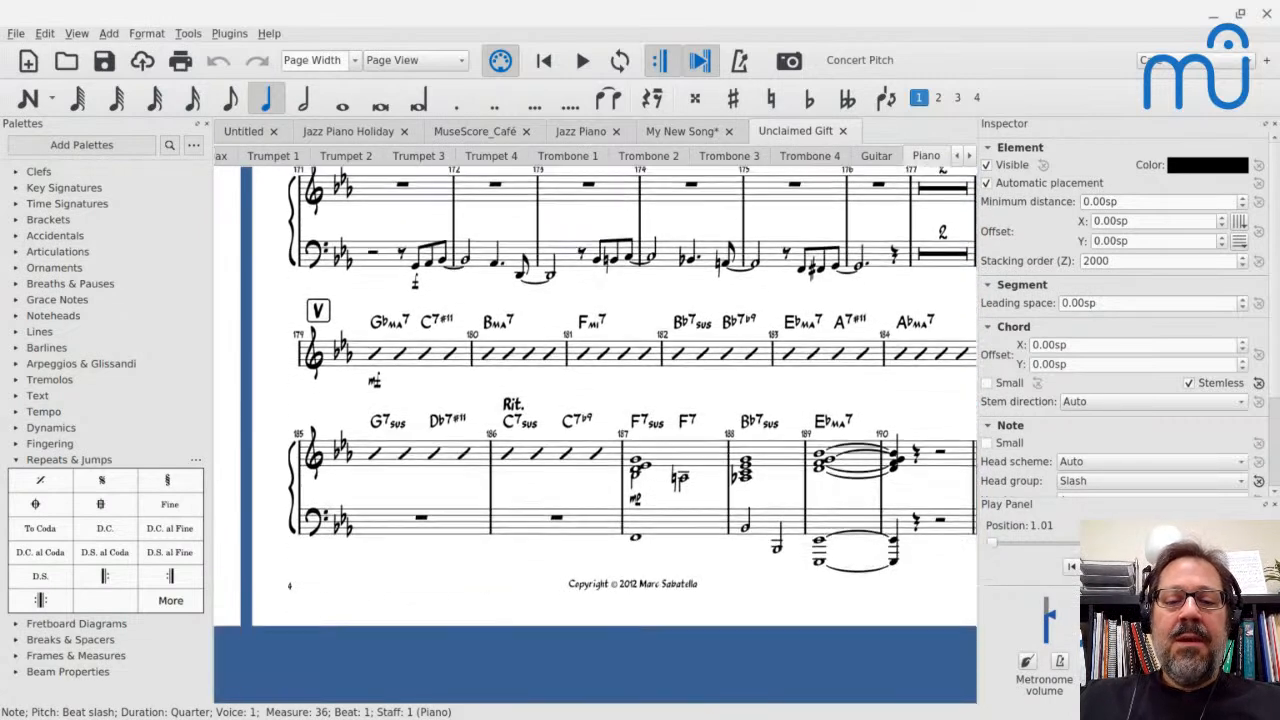
pyautogui.click(667, 458)
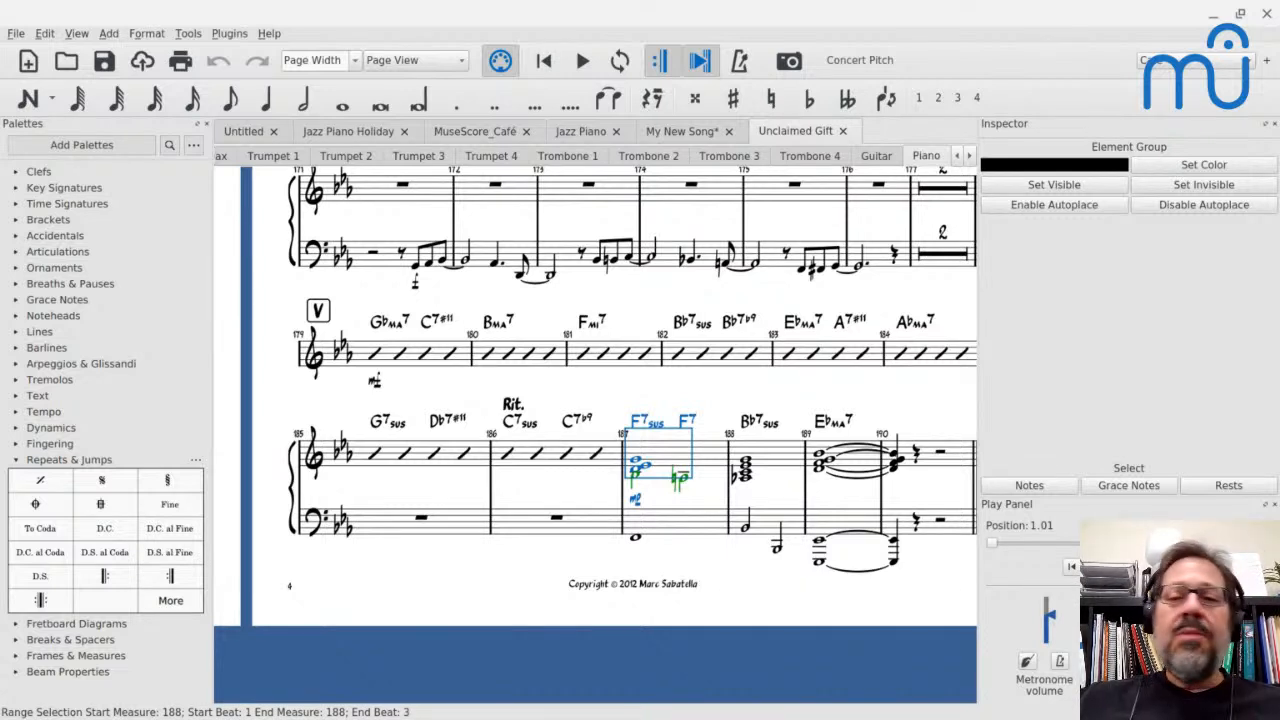
# Switch to My New Song and add a C chord symbol above beat 1 of measure 8
pyautogui.click(692, 131)
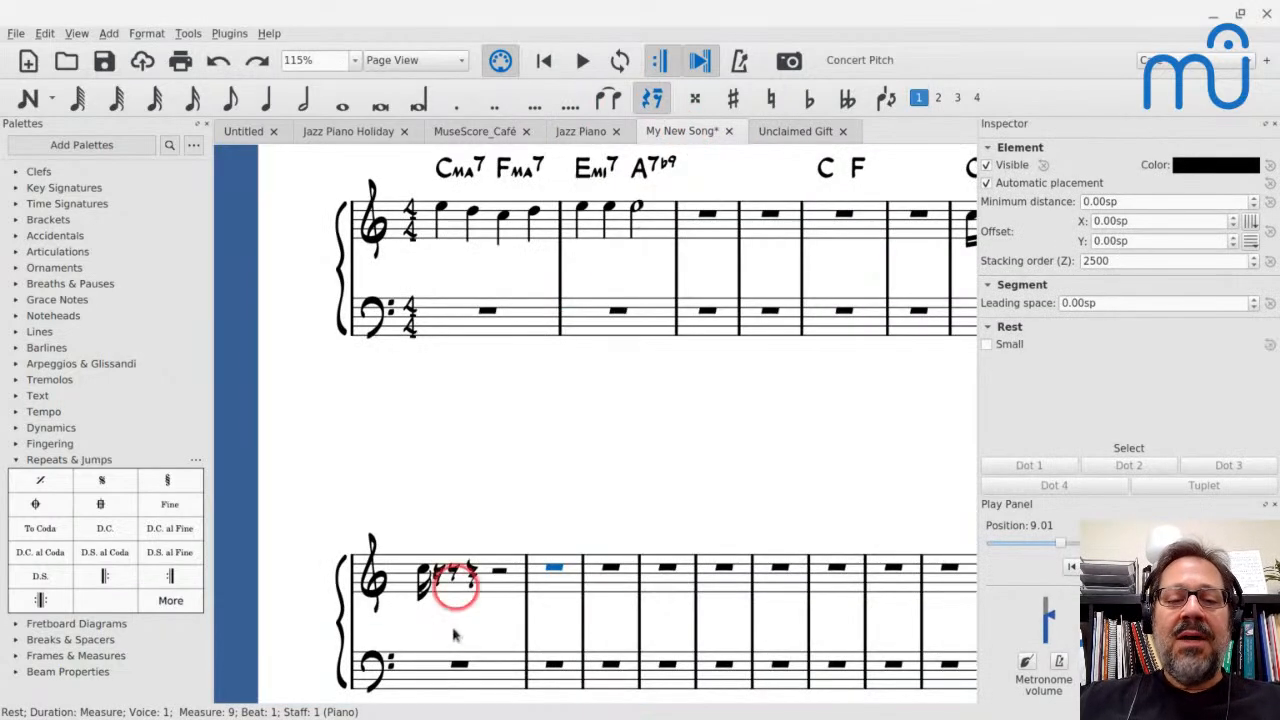
pyautogui.click(423, 573)
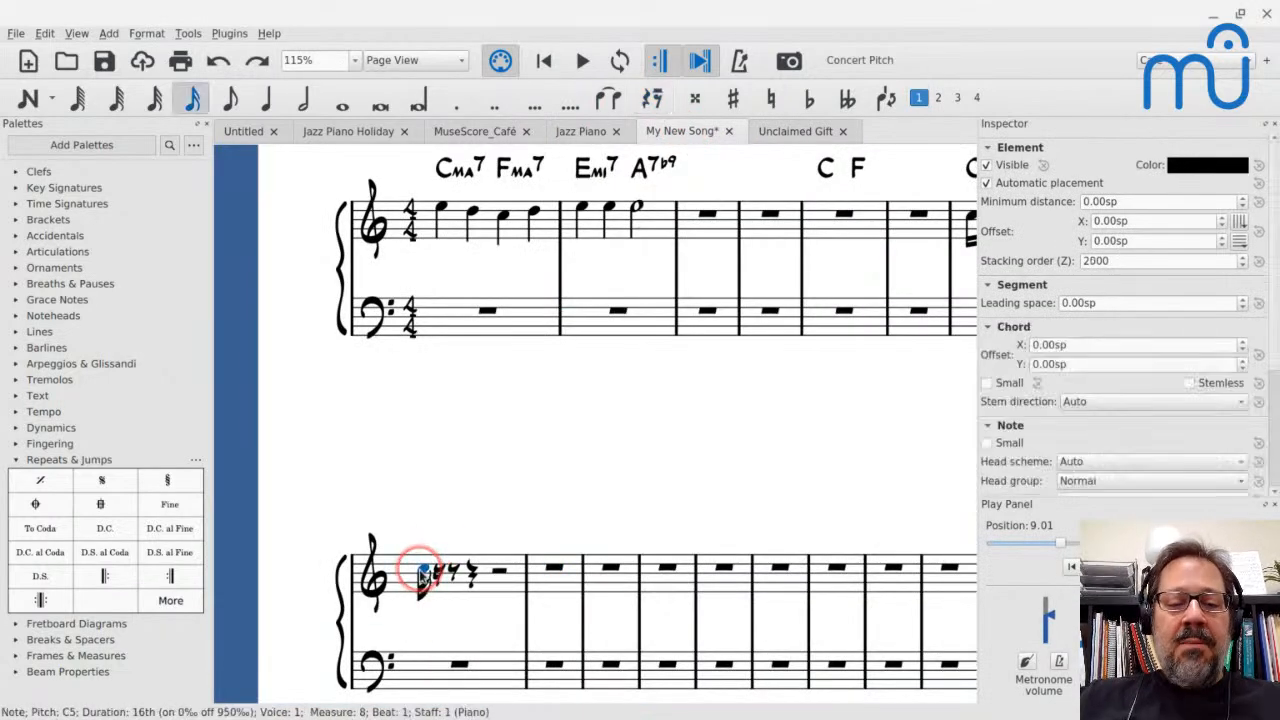
pyautogui.hotkey('ctrl', 'k')
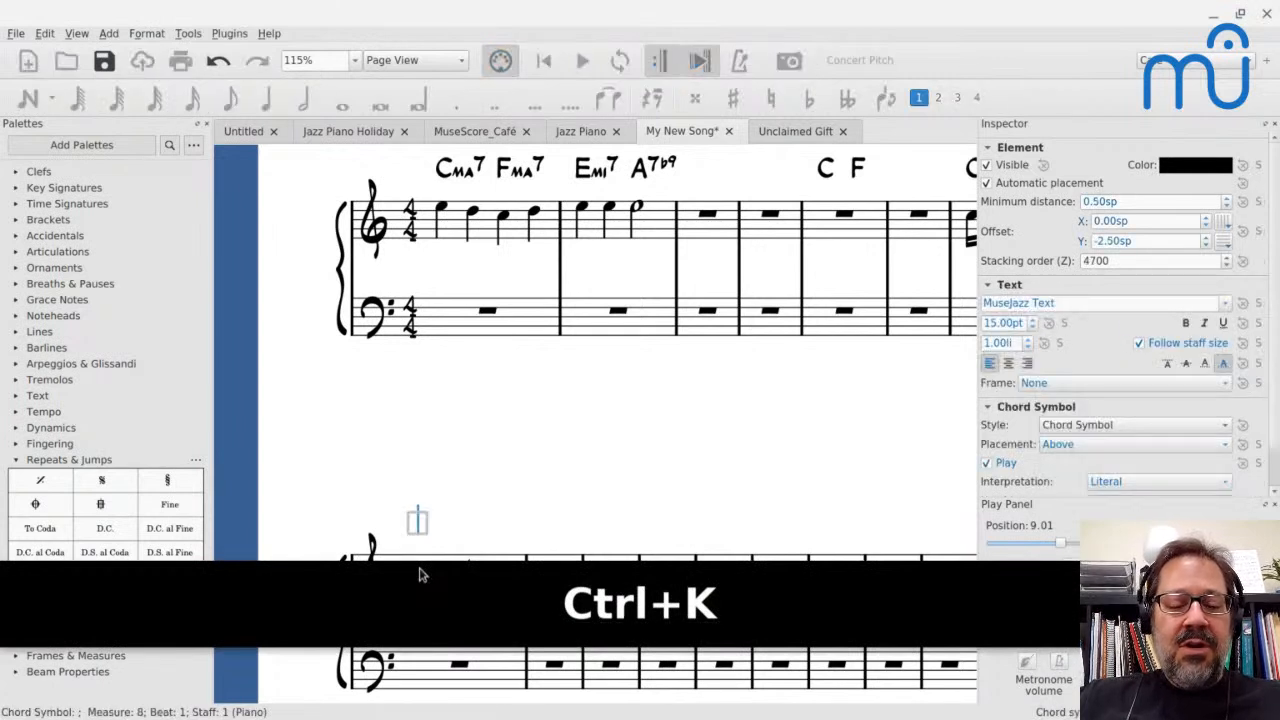
pyautogui.write('C')
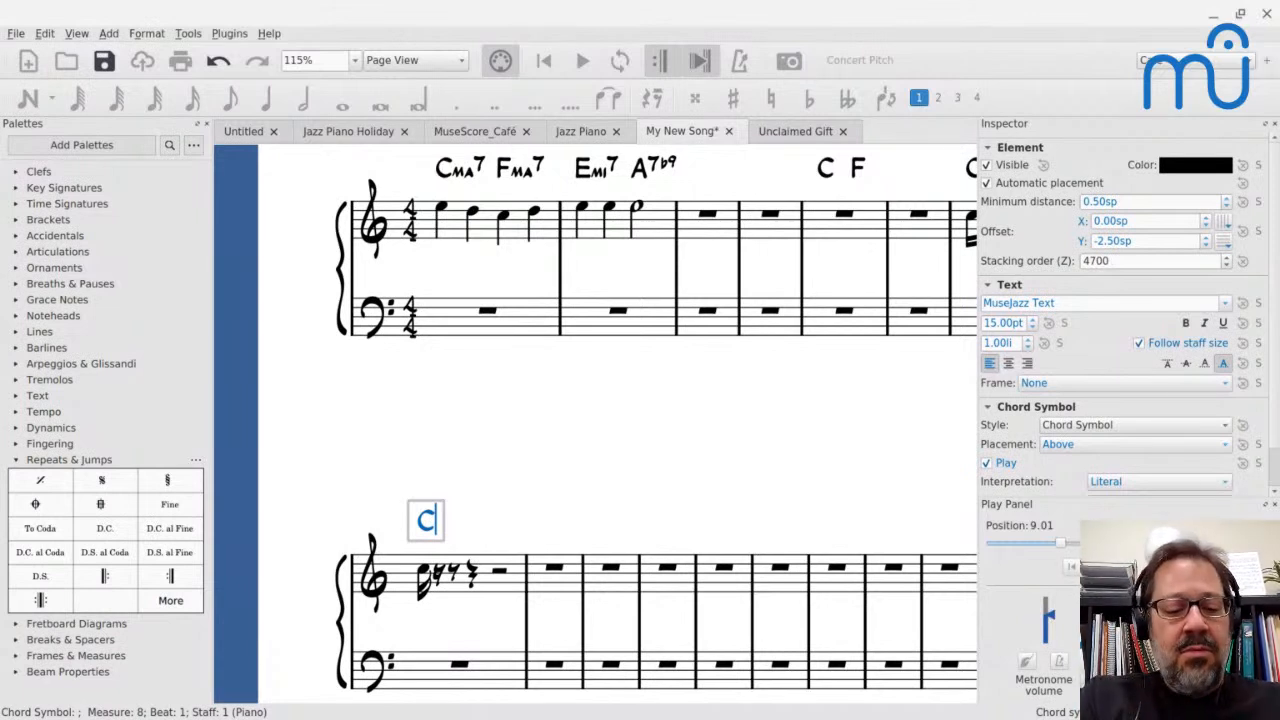
pyautogui.hotkey('ctrl', '6')
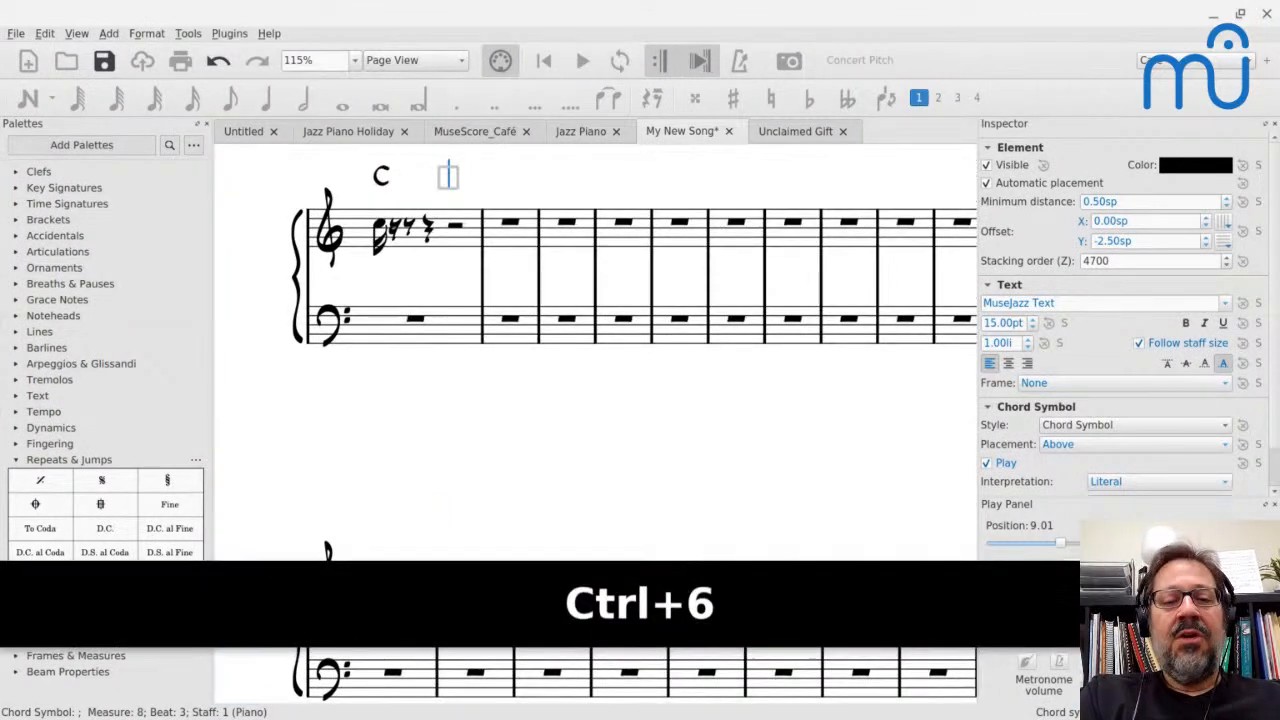
pyautogui.hotkey('ctrl', '6')
pyautogui.hotkey('ctrl', '6')
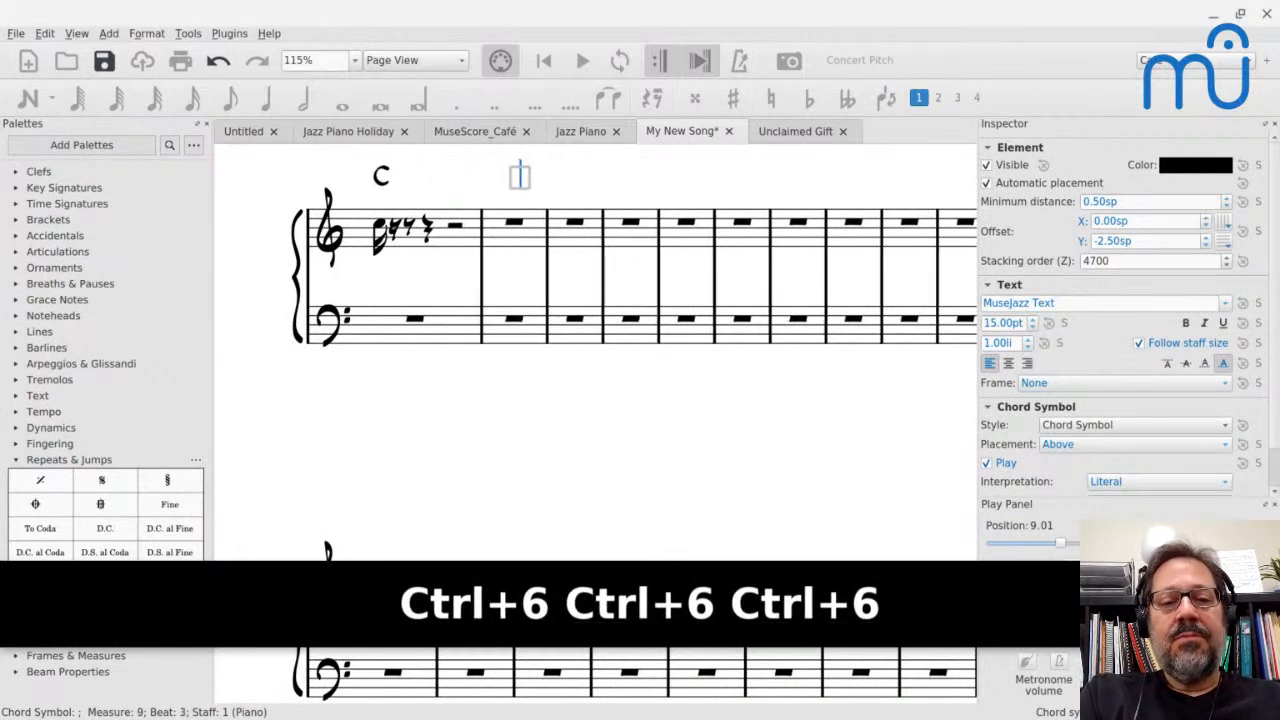
pyautogui.hotkey('ctrl', 'shift', '6')
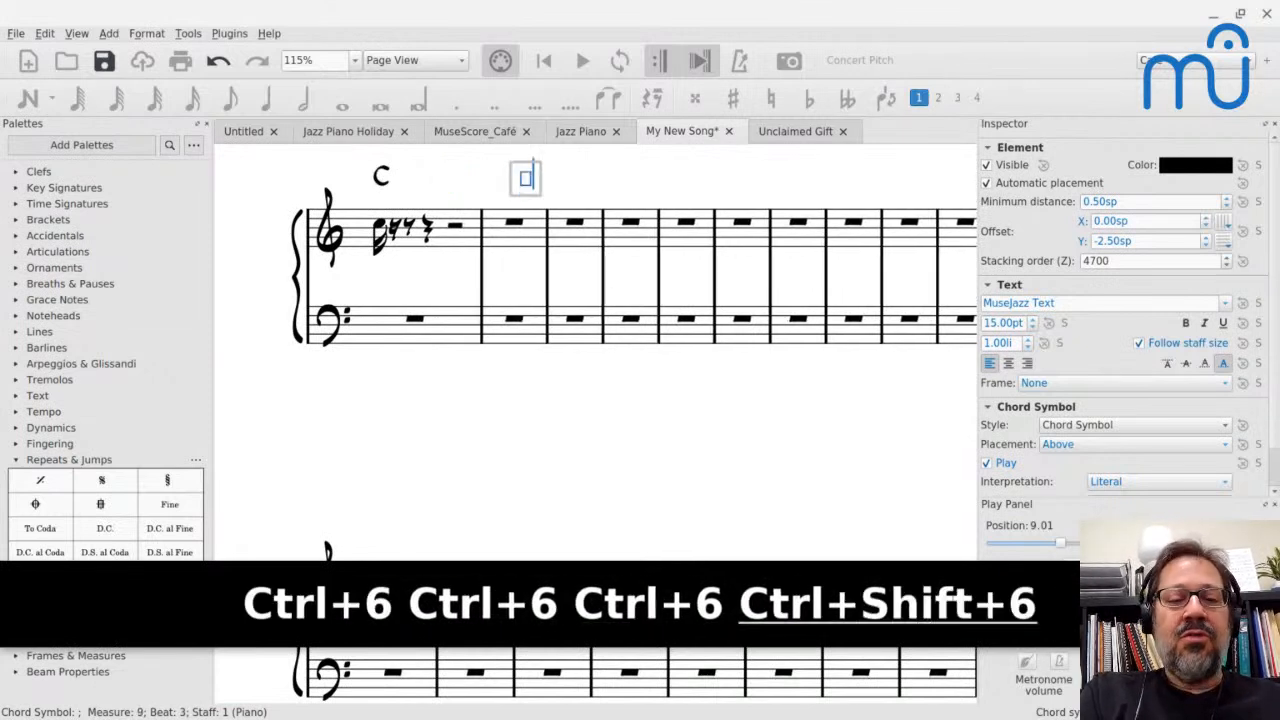
pyautogui.press('BackSpace')
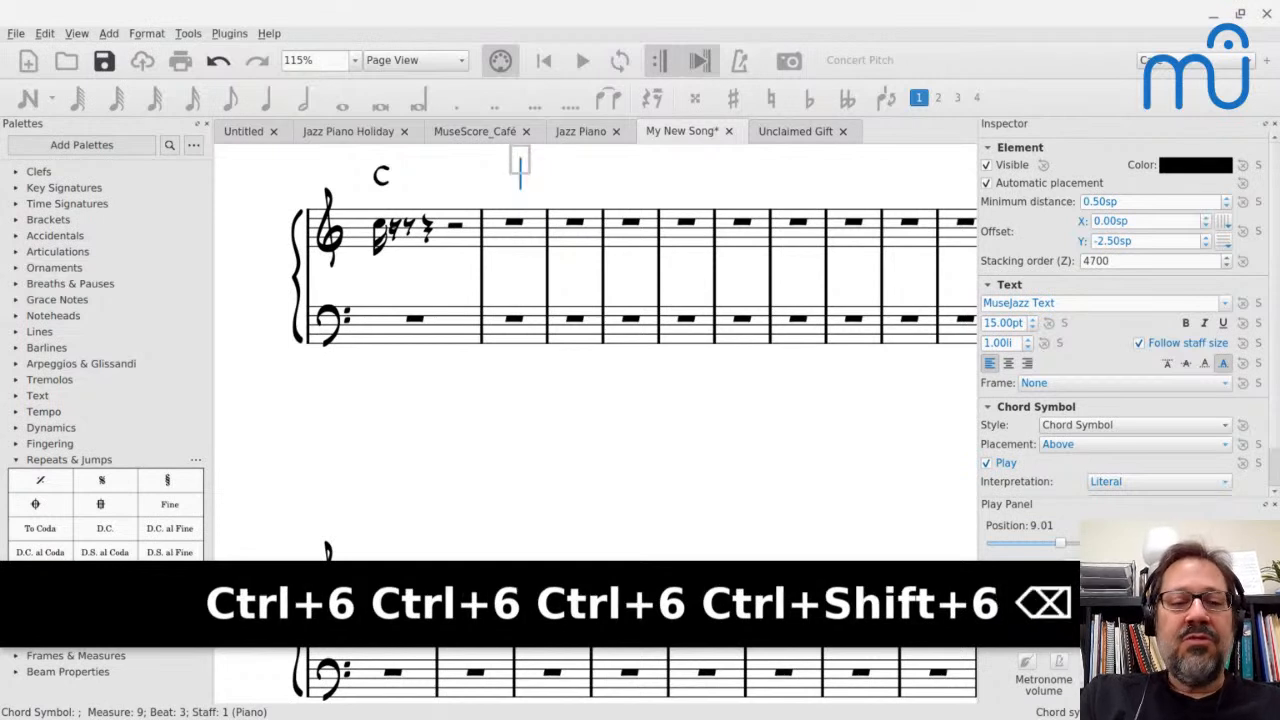
pyautogui.hotkey('ctrl', 'space')
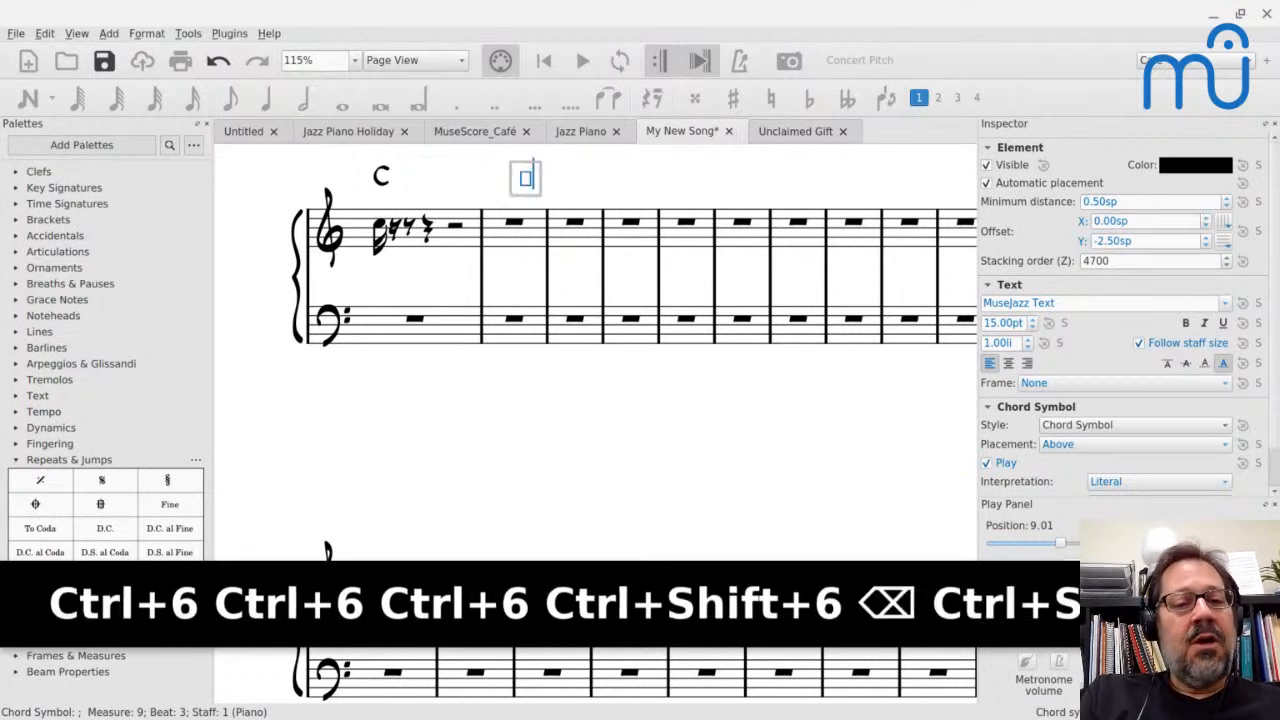
pyautogui.press('BackSpace')
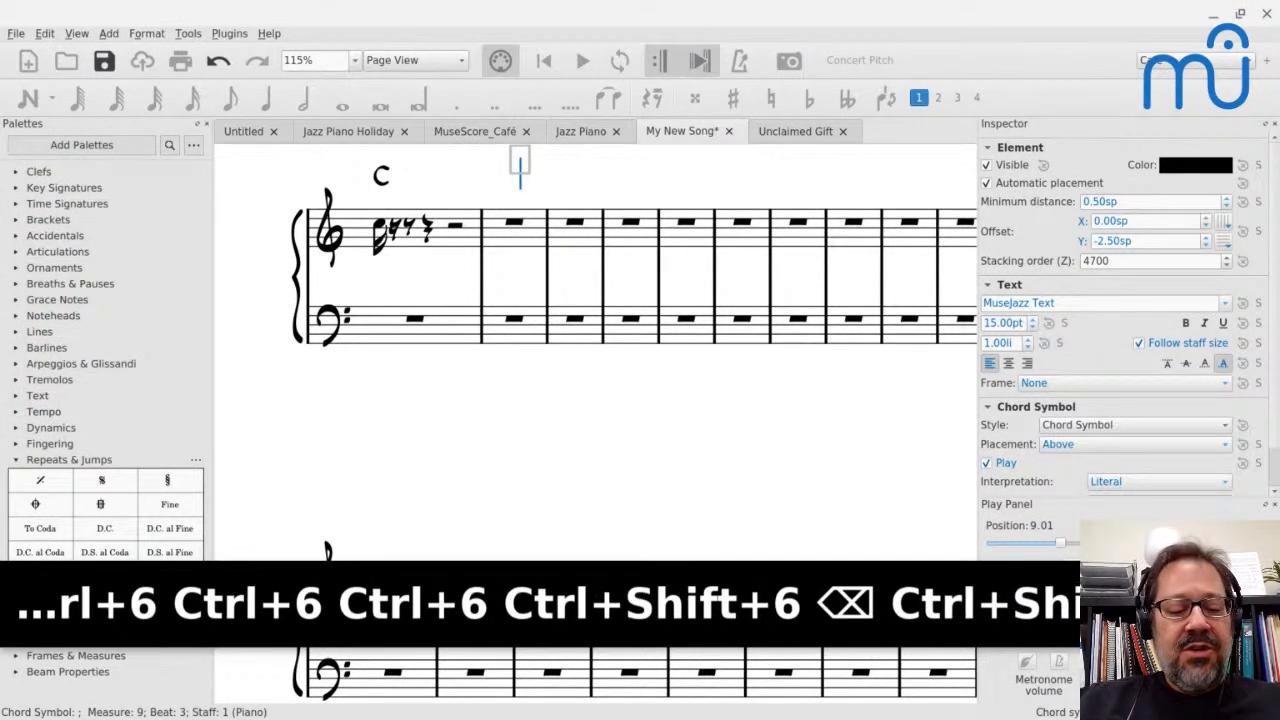
pyautogui.hotkey('ctrl', 'space')
pyautogui.press('BackSpace')
pyautogui.press('BackSpace')
pyautogui.press('BackSpace')
pyautogui.write('s')
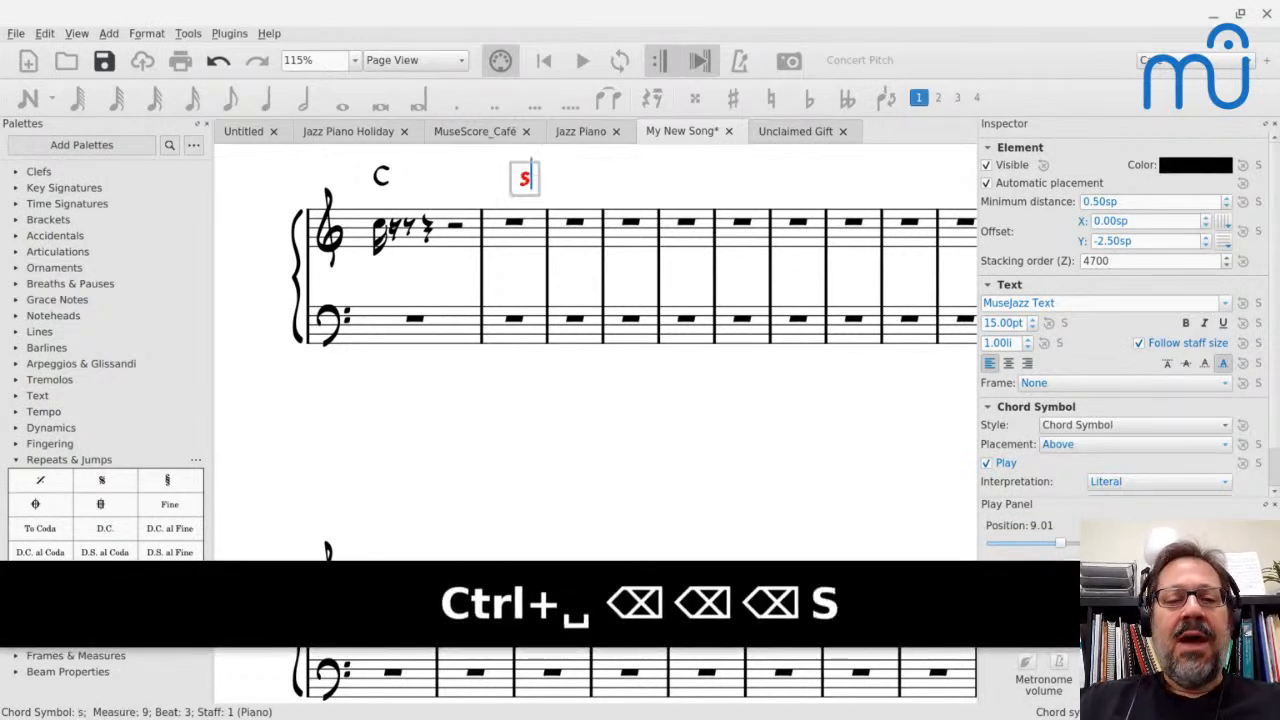
pyautogui.press('BackSpace')
pyautogui.press('Escape')
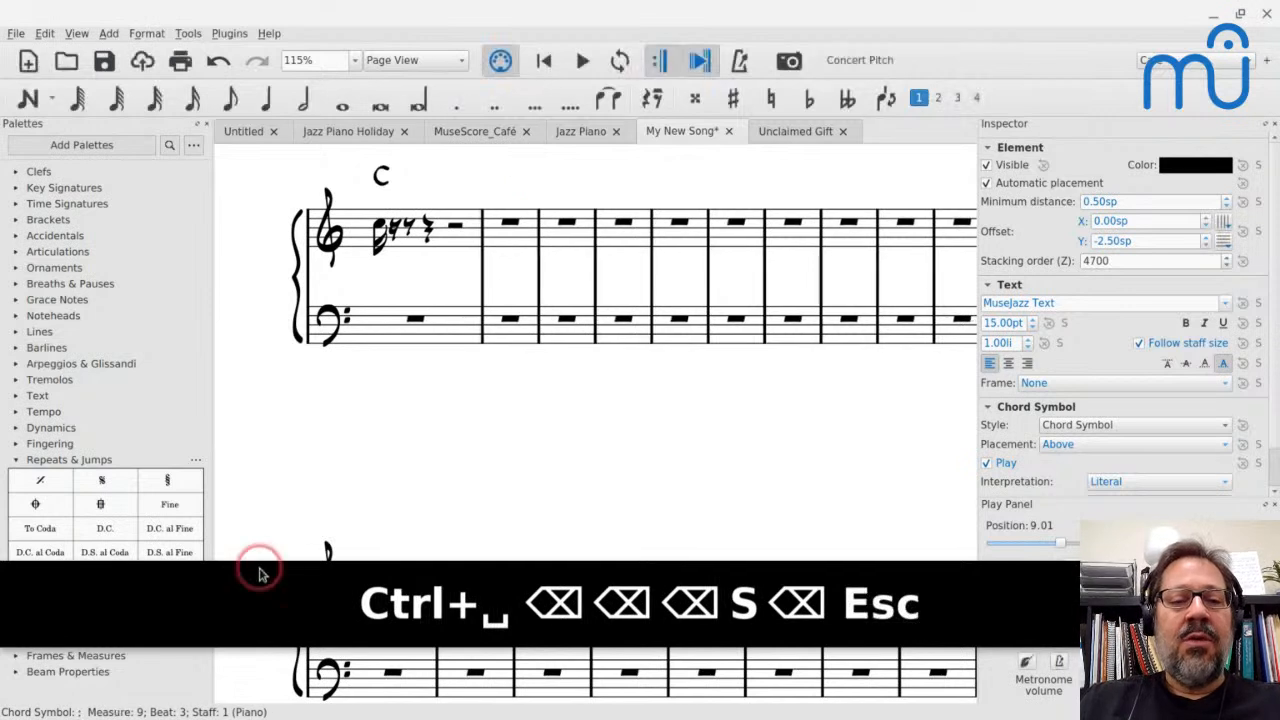
# Continue chord entry by half notes from measure 8's C symbol, adding G7 above beat 3 and C above beat 1 of measure 9
pyautogui.doubleClick(383, 177)
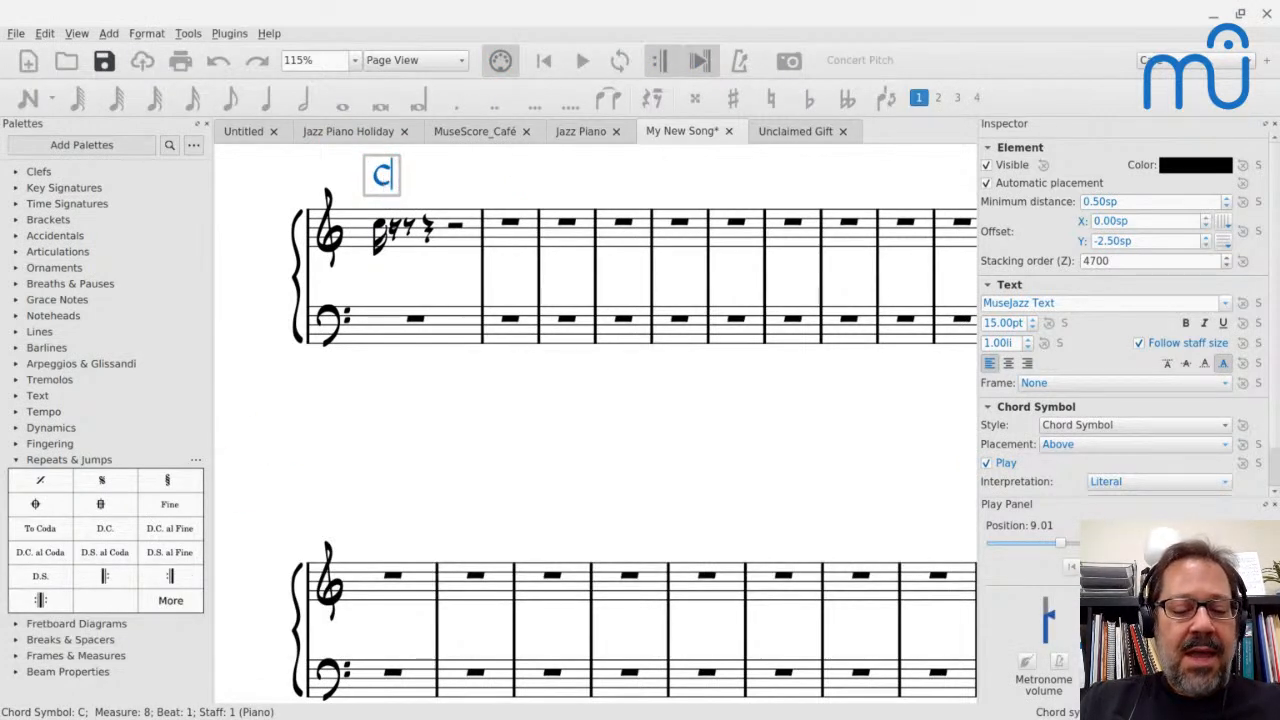
pyautogui.hotkey('ctrl', '6')
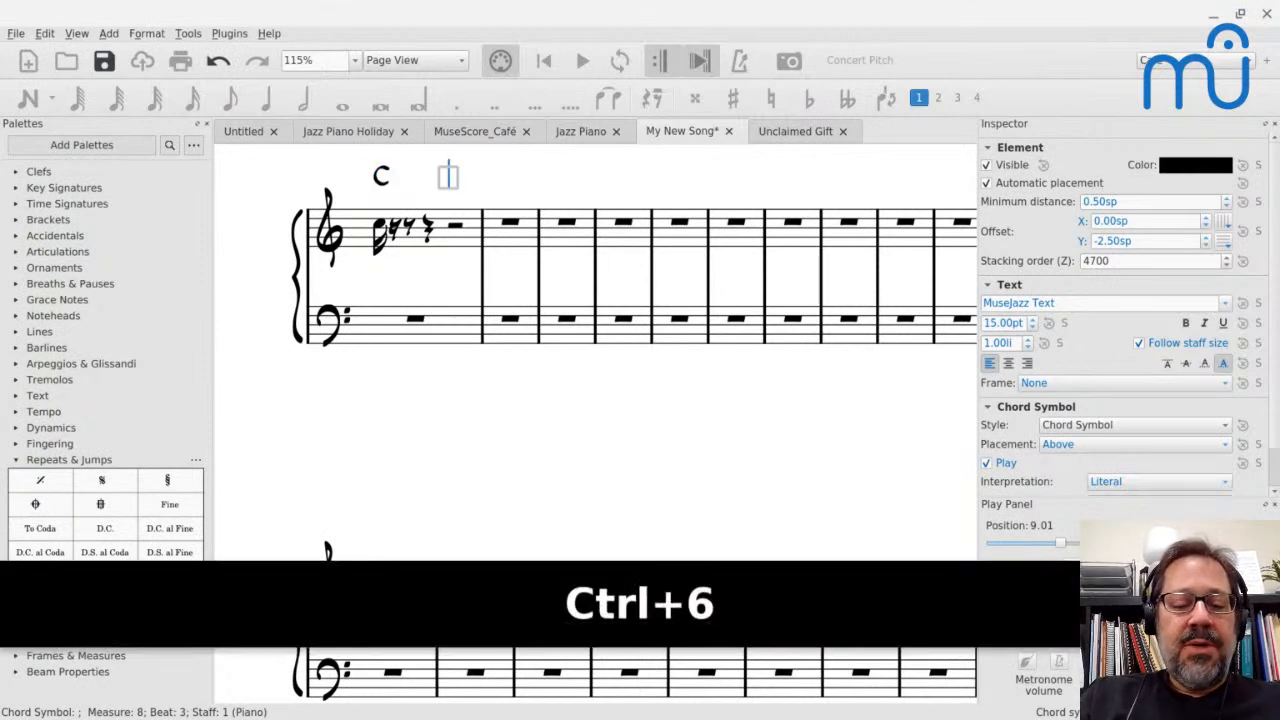
pyautogui.write('G7')
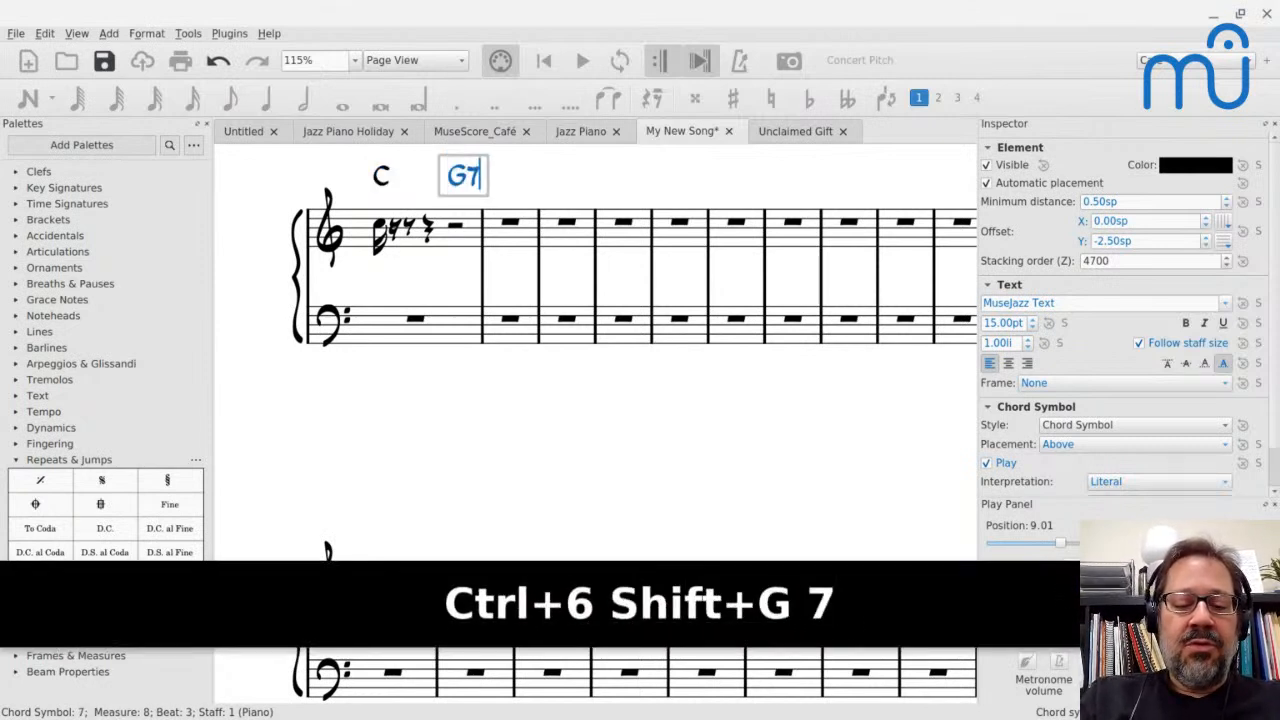
pyautogui.hotkey('ctrl', '6')
pyautogui.write('C')
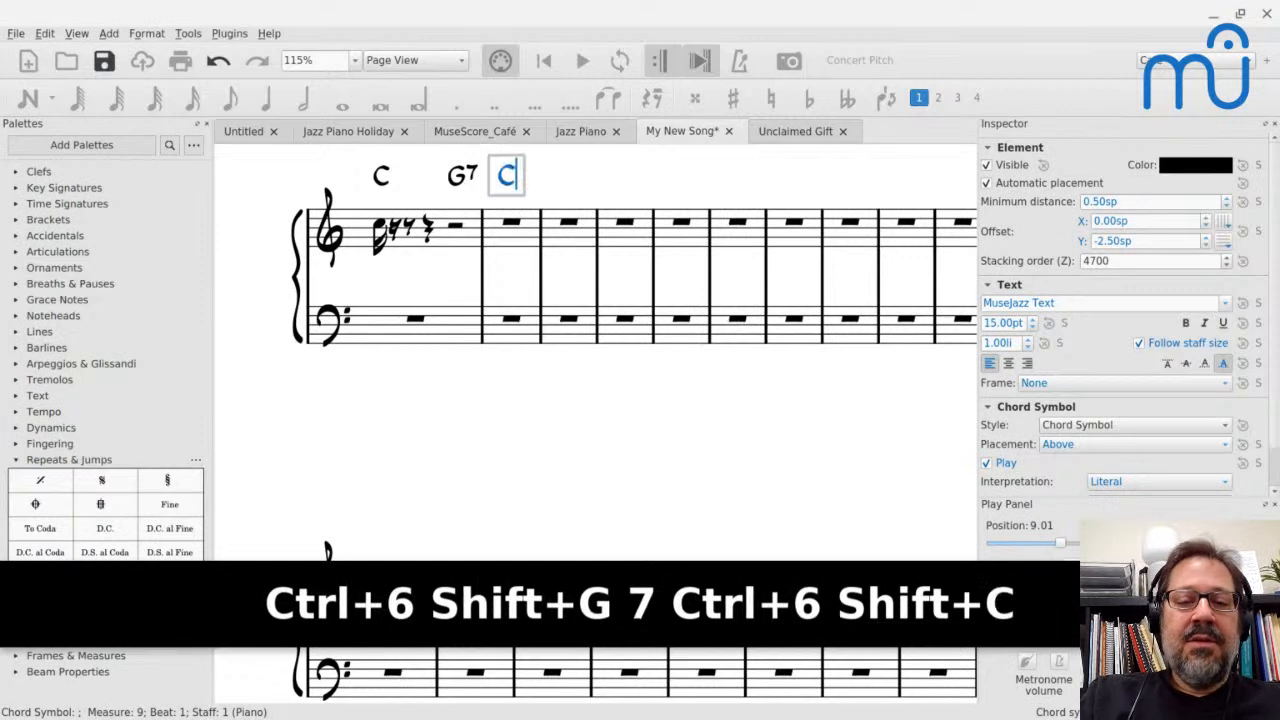
pyautogui.press('Escape')
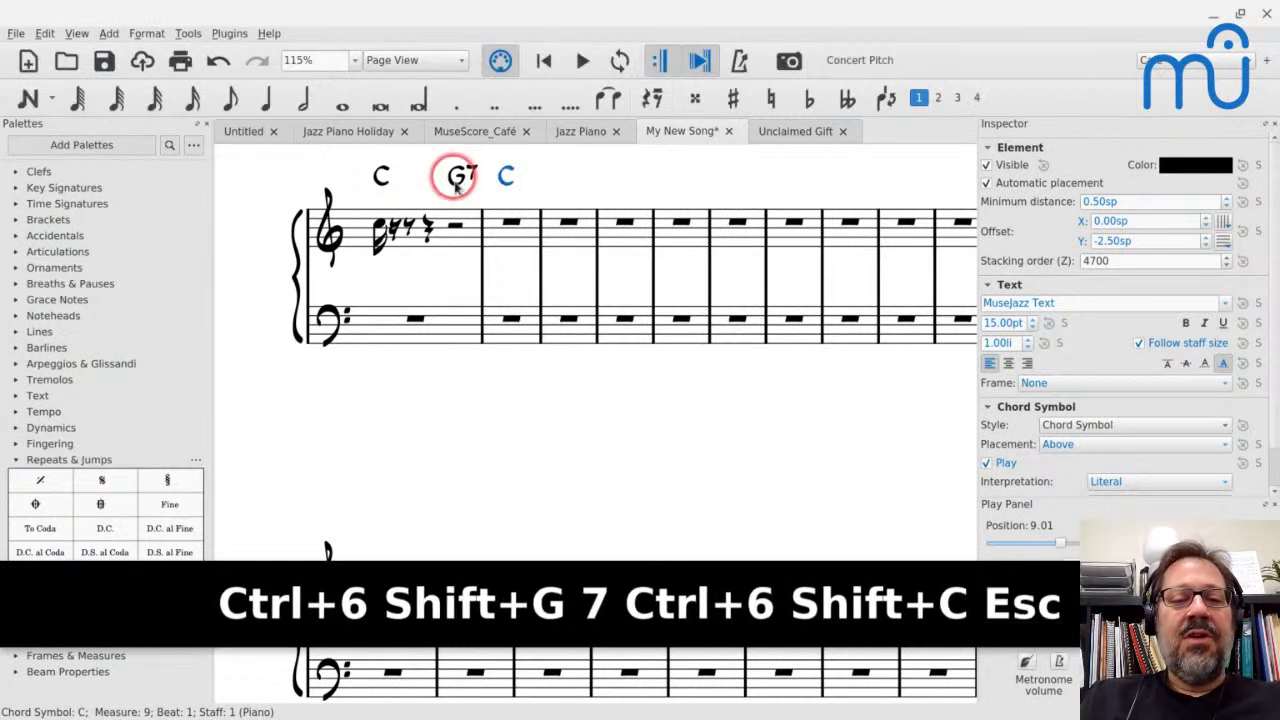
# Enter nine quarter-note C5s in the treble staff from beat 2 of measure 8 through beat 2 of measure 10
pyautogui.click(426, 229)
pyautogui.press('n')
pyautogui.press('c')
pyautogui.press('c')
pyautogui.press('c')
pyautogui.press('c')
pyautogui.press('c')
pyautogui.press('c')
pyautogui.press('c')
pyautogui.press('c')
pyautogui.press('c')
pyautogui.press('c')
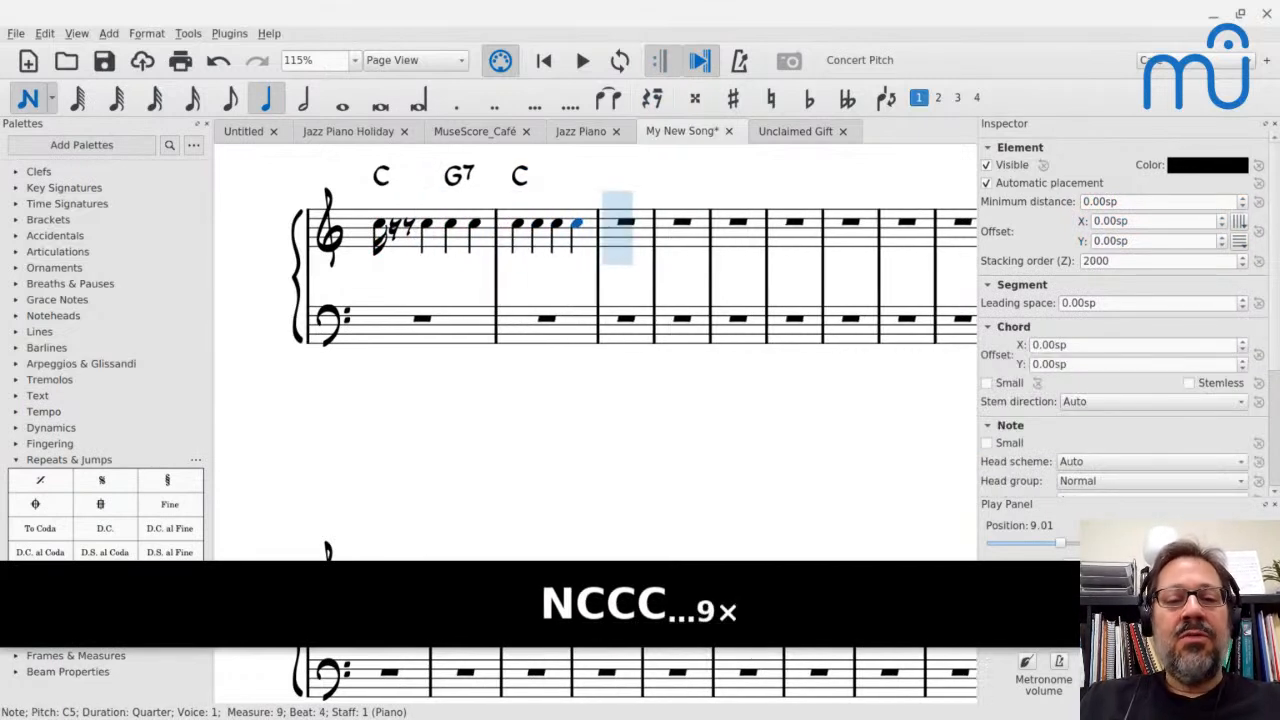
pyautogui.press('Escape')
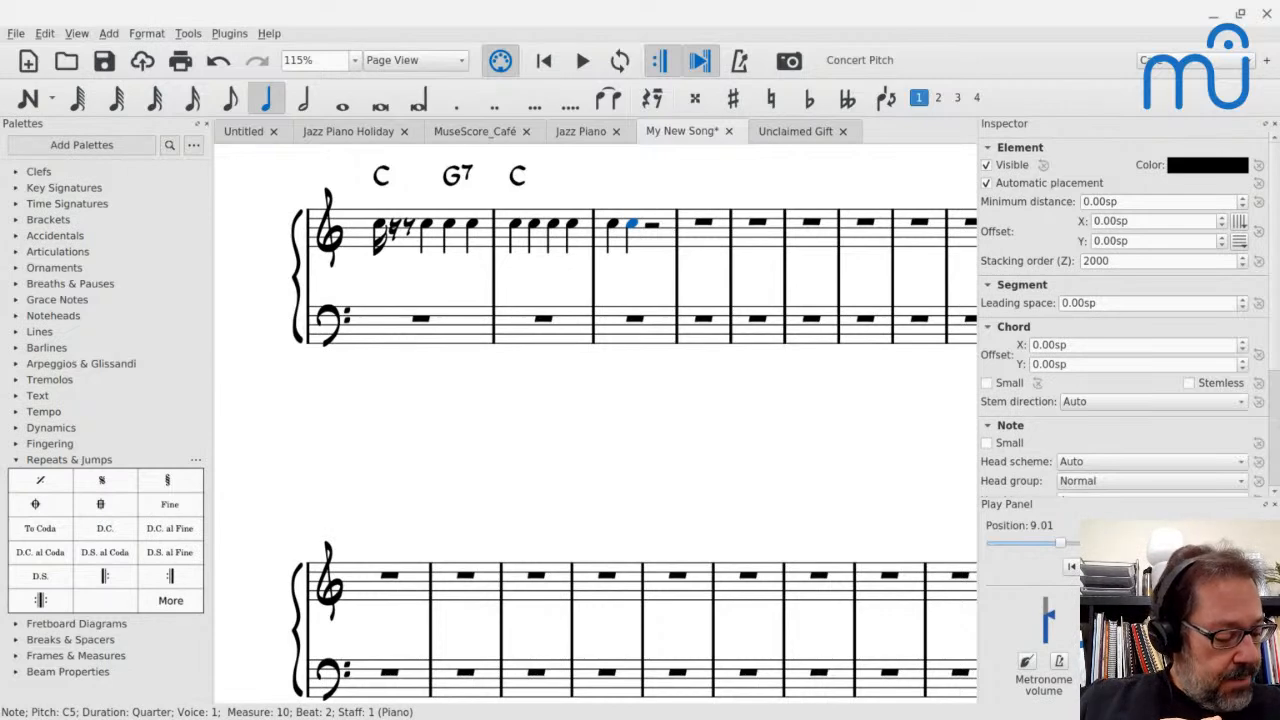
# Switch to Unclaimed Gift and examine the slash notation in the Piano part, from measures 35 to 60 and 167 to 190
pyautogui.click(786, 134)
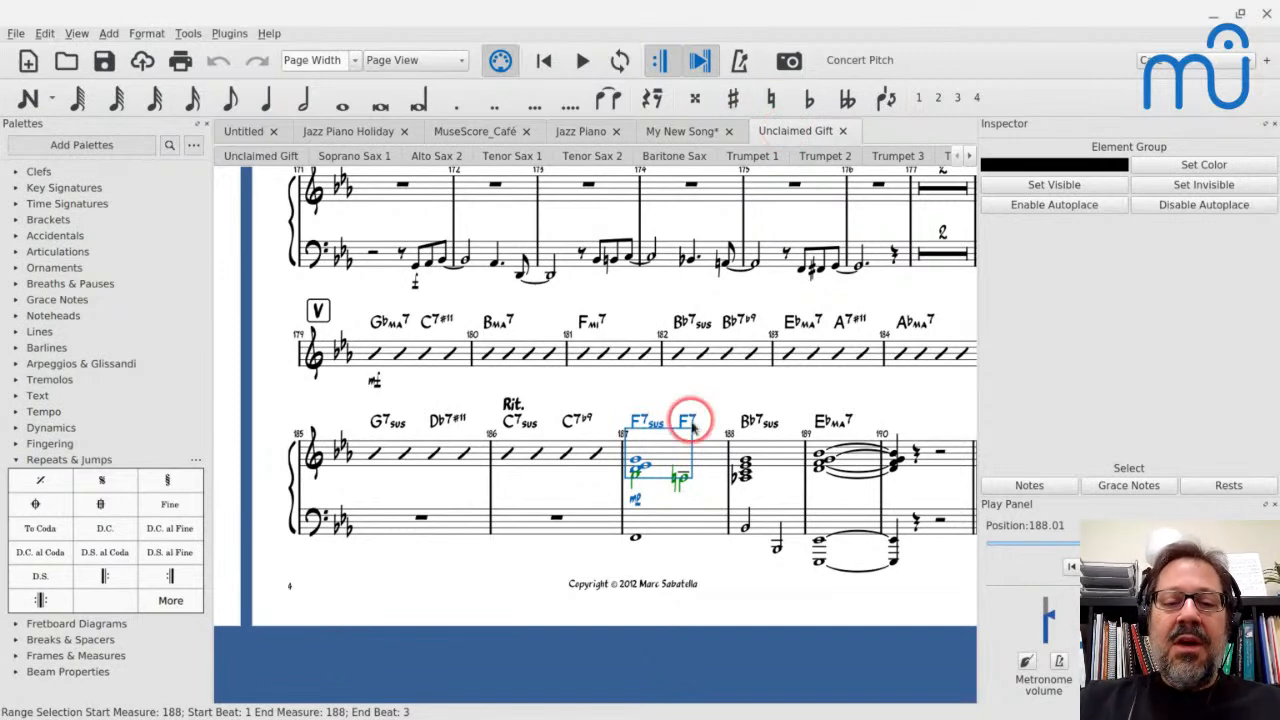
pyautogui.scroll(-1, 691, 427)
pyautogui.hscroll(3, 691, 427)
pyautogui.scroll(2, 691, 427)
pyautogui.hscroll(-3, 691, 427)
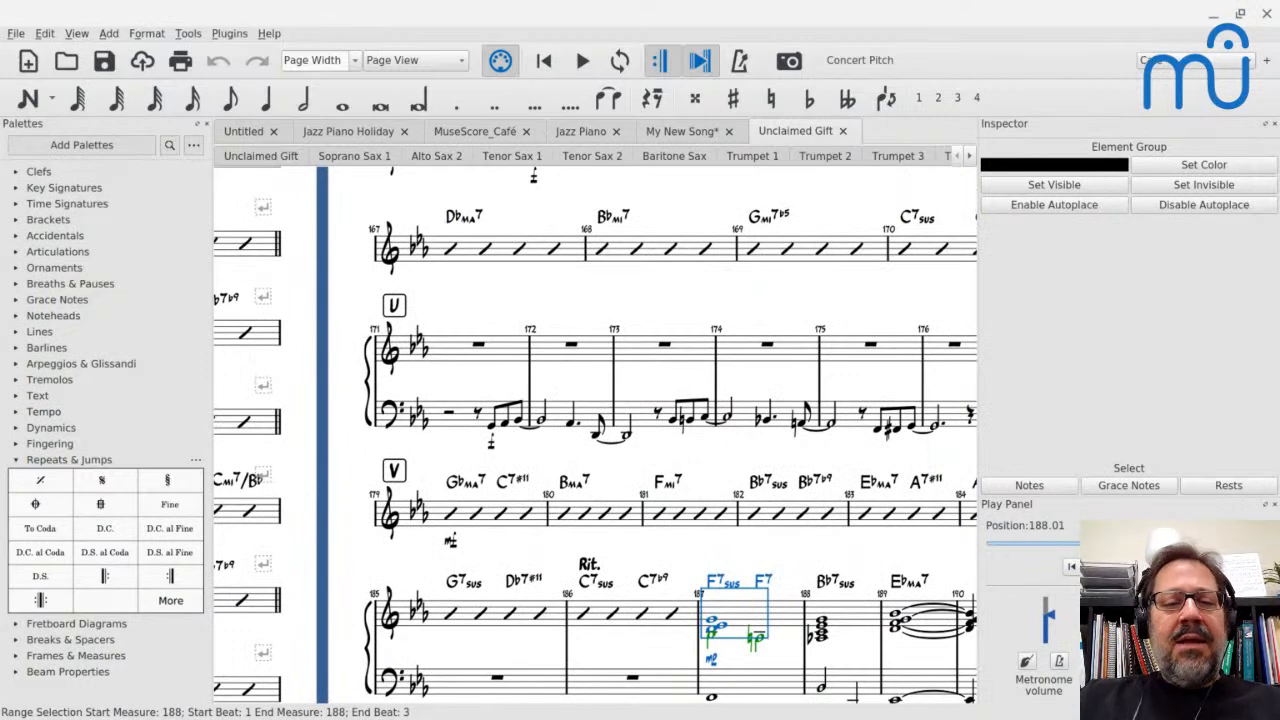
pyautogui.scroll(-2, 714, 334)
pyautogui.hscroll(-20, 714, 334)
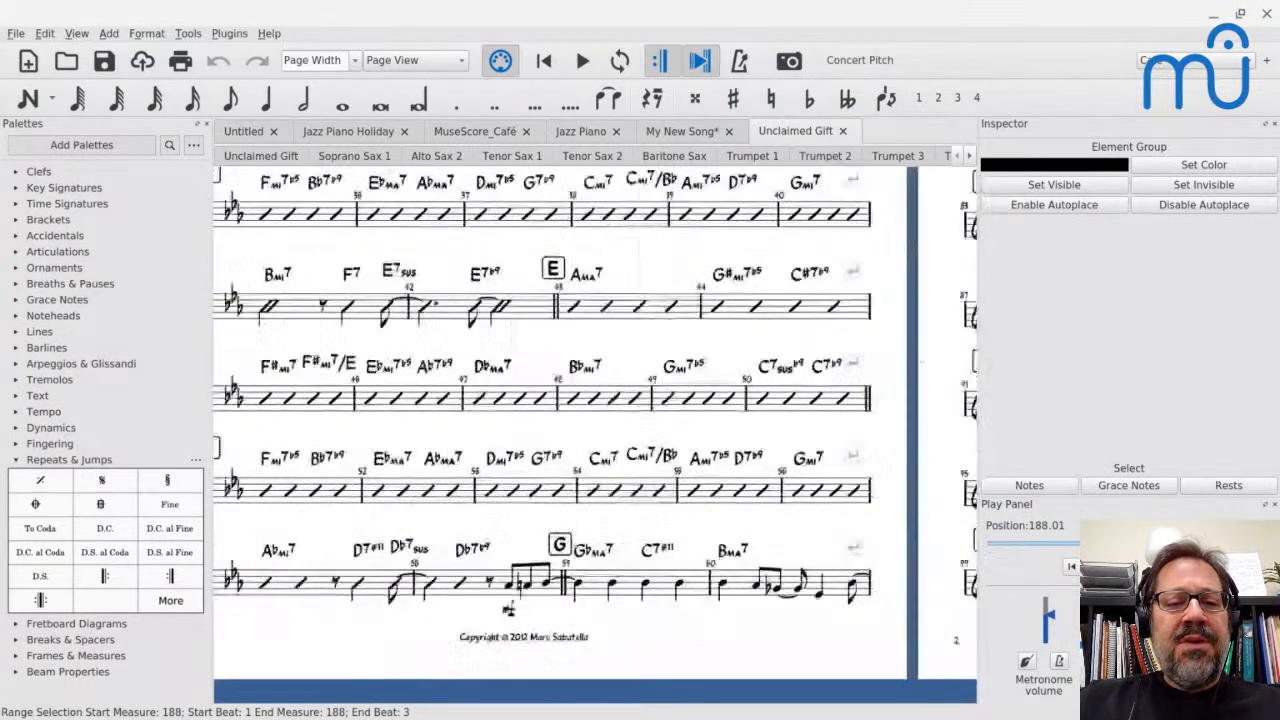
pyautogui.hscroll(4, 714, 334)
pyautogui.hscroll(2, 595, 420)
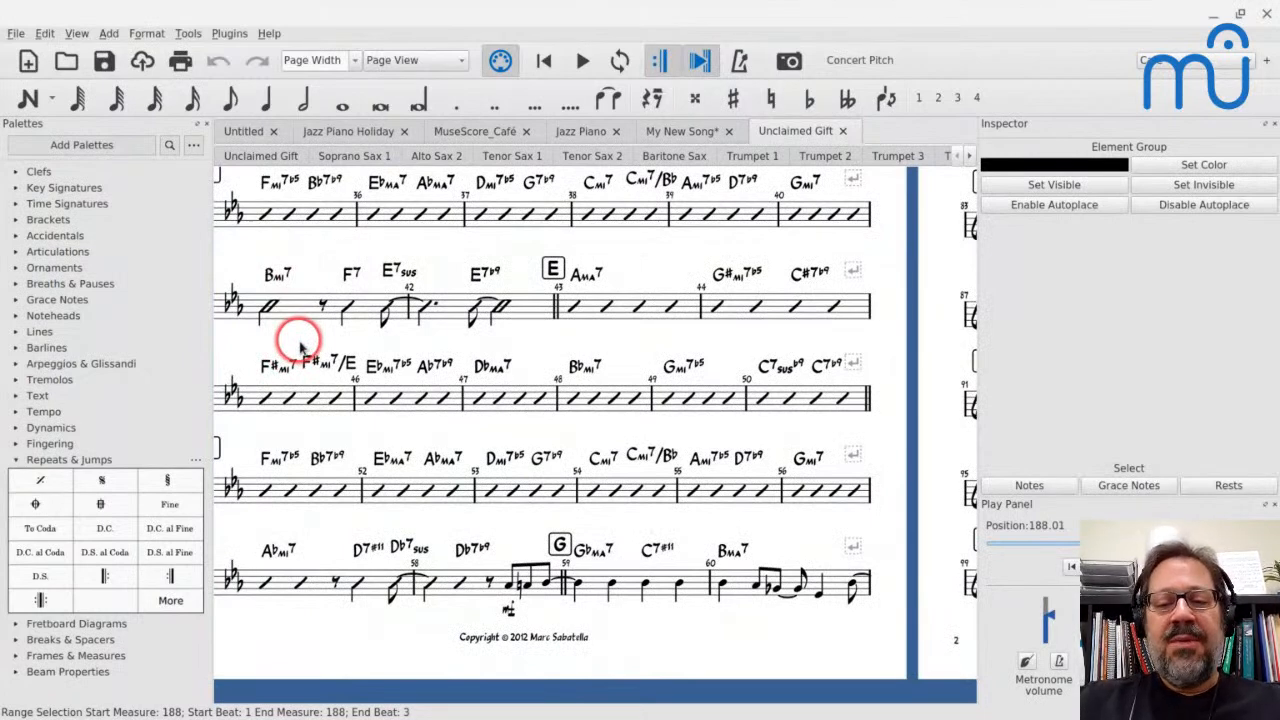
pyautogui.hscroll(20, 300, 348)
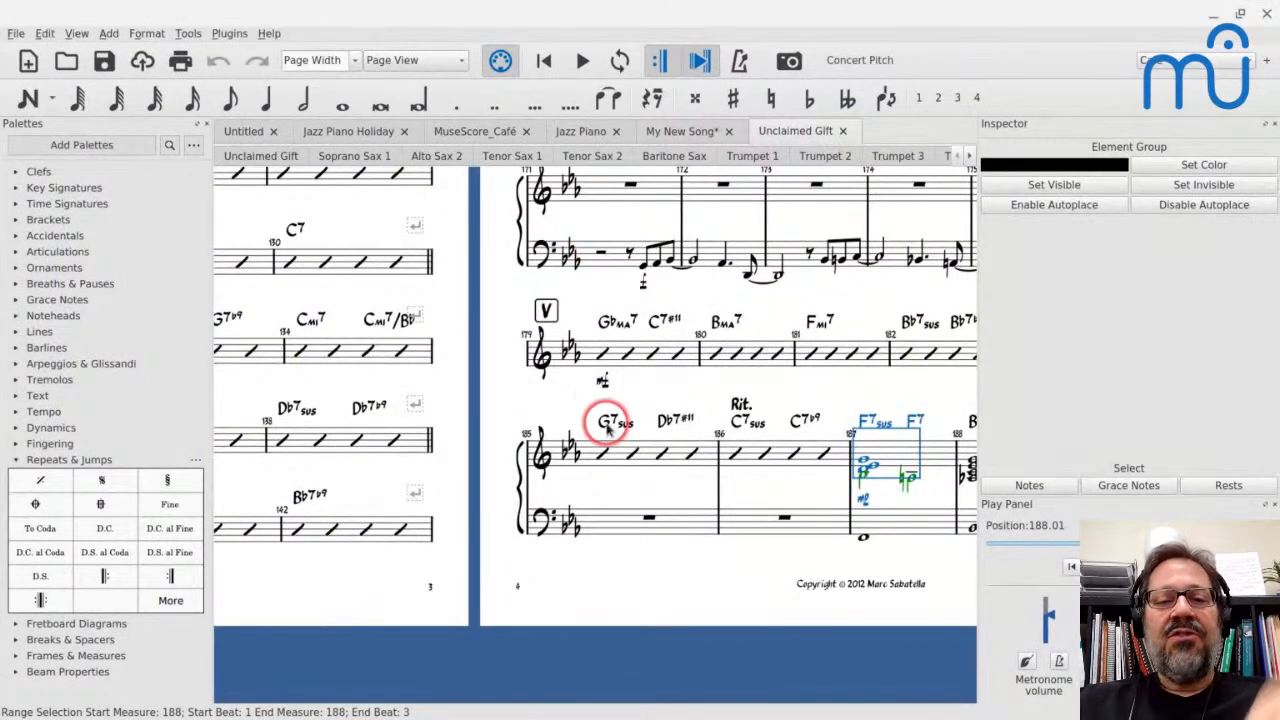
# In My New Song, fill measures 11 to 15 of the treble staff with slashes
pyautogui.click(678, 130)
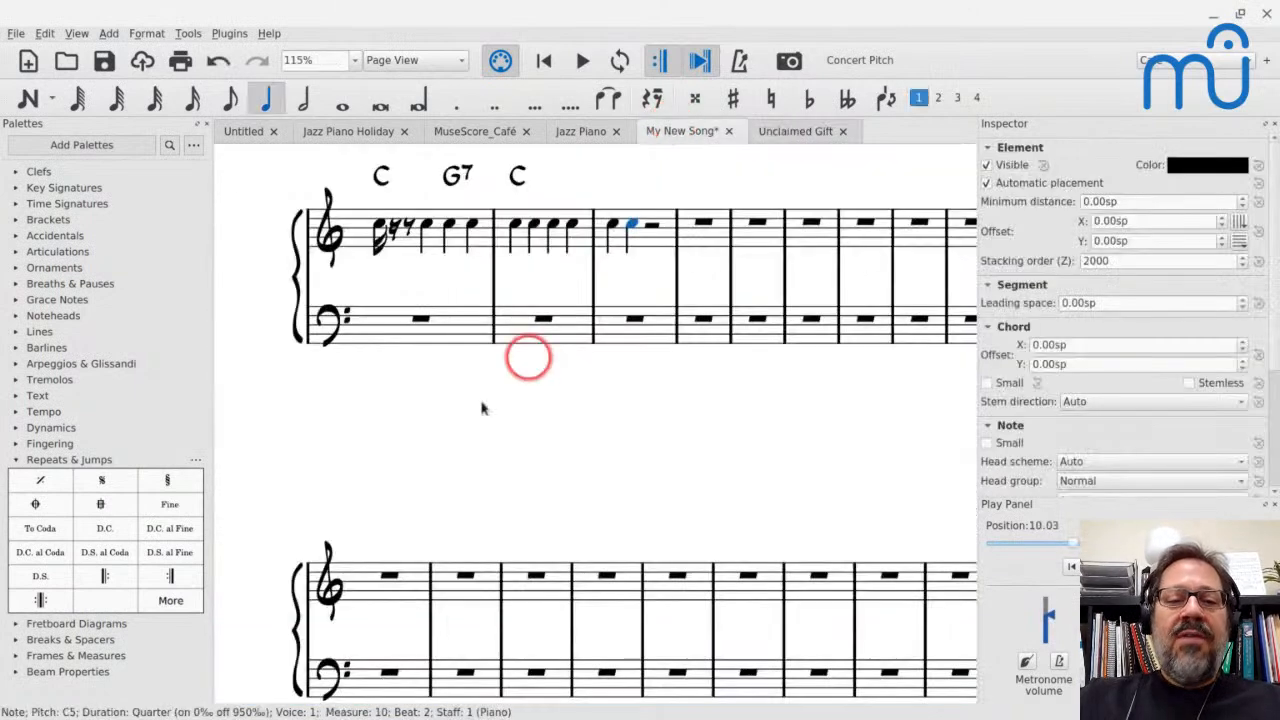
pyautogui.scroll(5, 388, 398)
pyautogui.keyDown('ctrl'); pyautogui.scroll(-5, 390, 403); pyautogui.keyUp('ctrl')
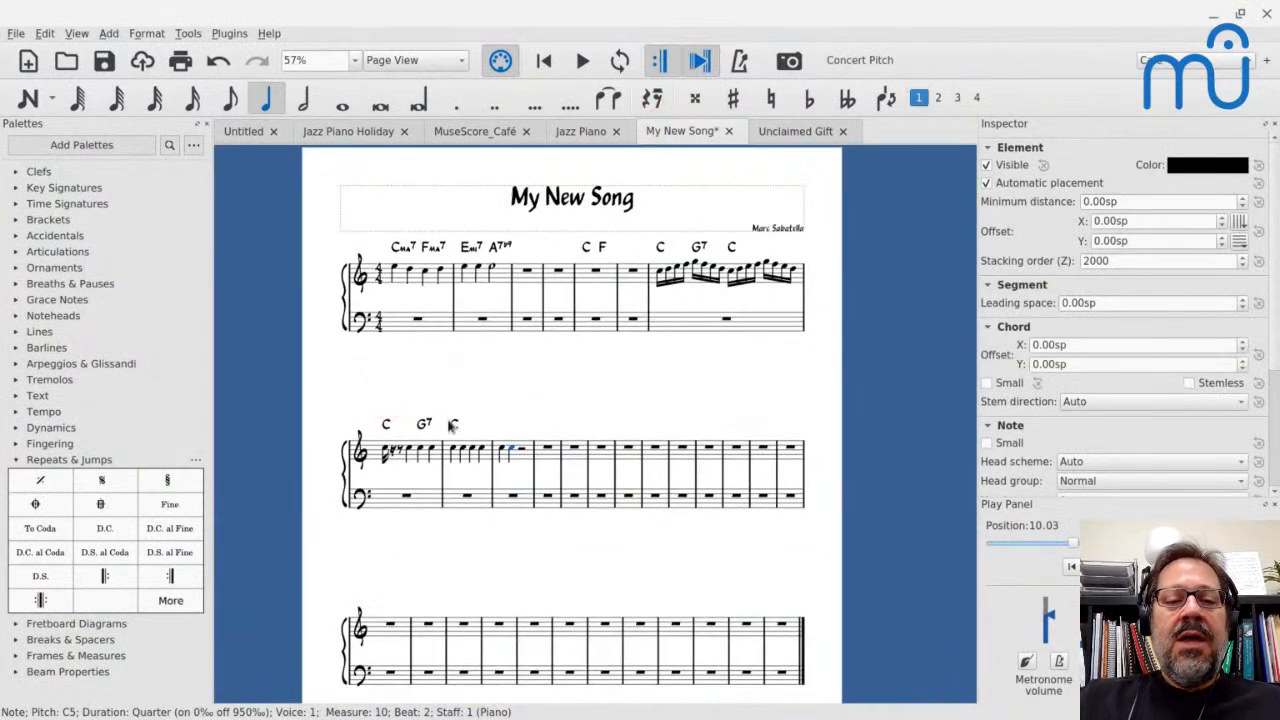
pyautogui.click(547, 455)
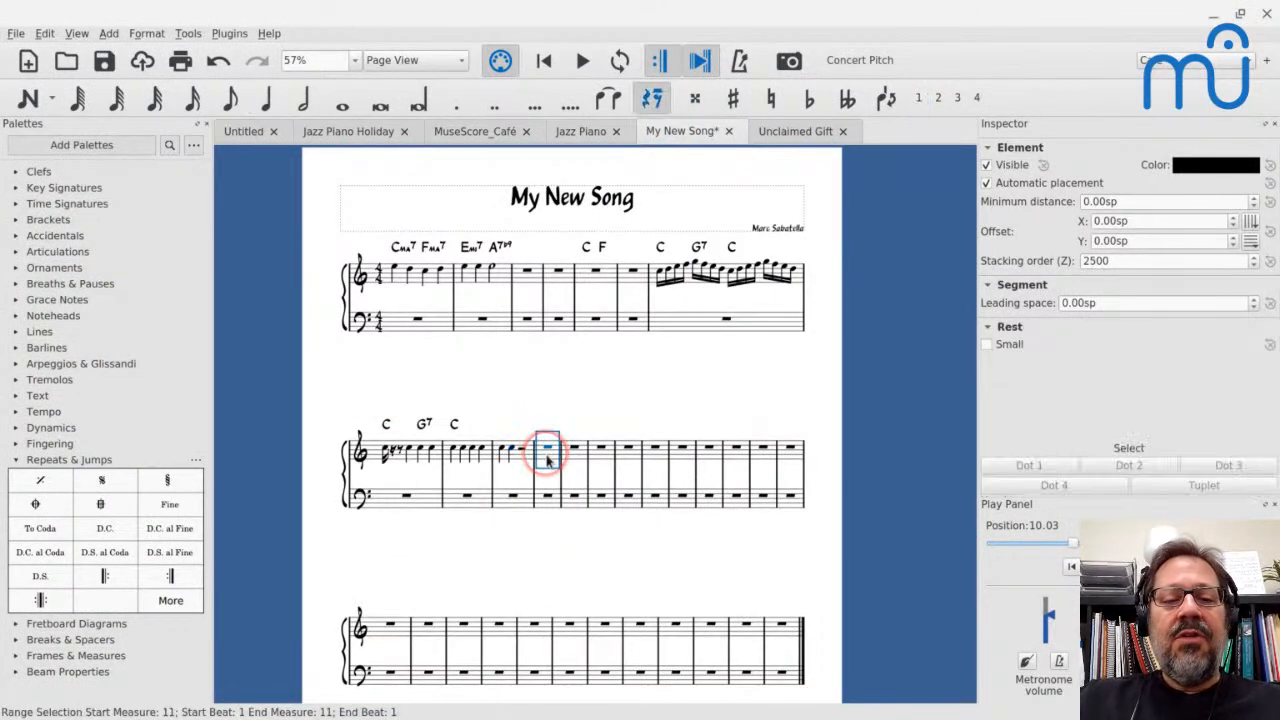
pyautogui.keyDown('ctrl'); pyautogui.scroll(5, 547, 458); pyautogui.keyUp('ctrl')
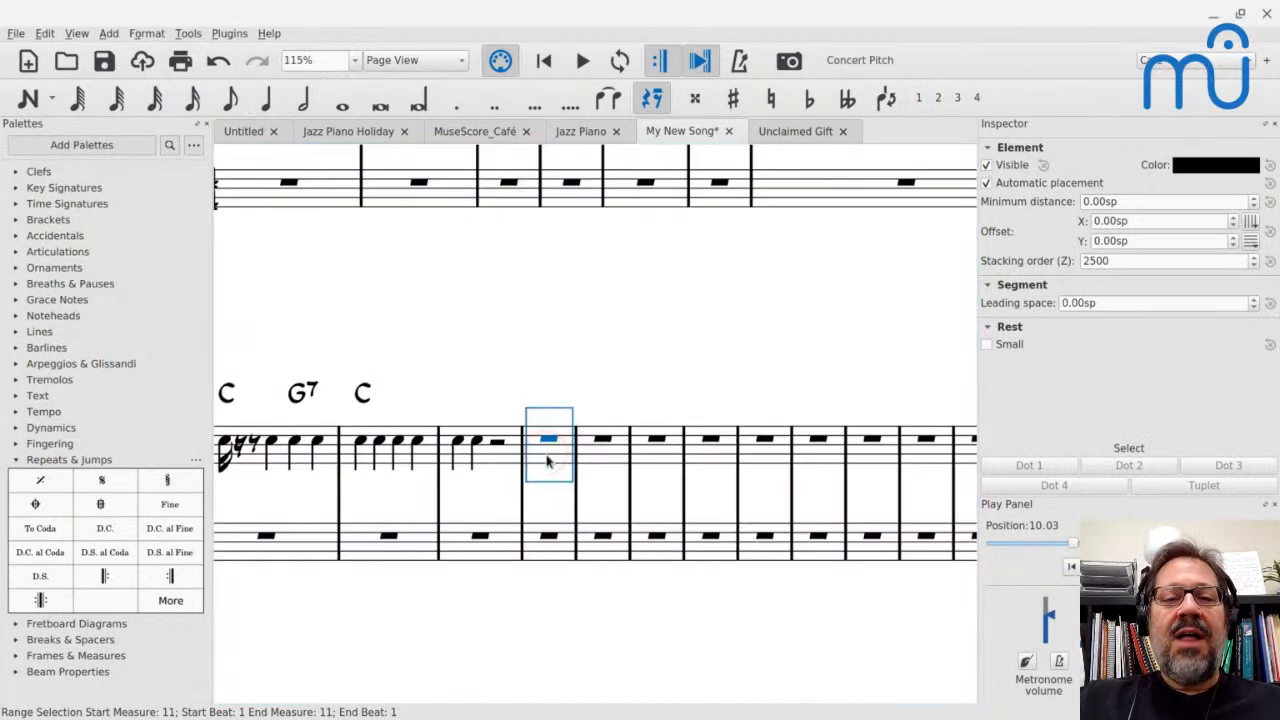
pyautogui.click(788, 131)
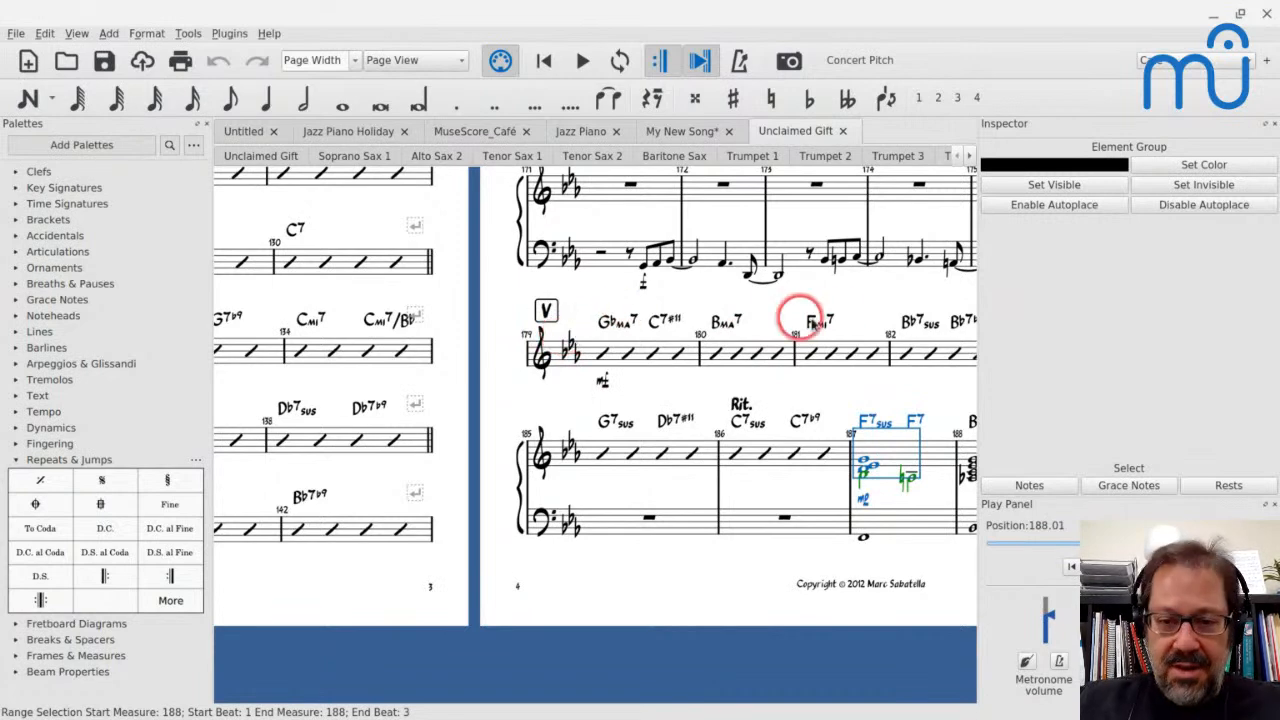
pyautogui.click(684, 128)
pyautogui.keyDown('shift'); pyautogui.click(760, 458); pyautogui.keyUp('shift')
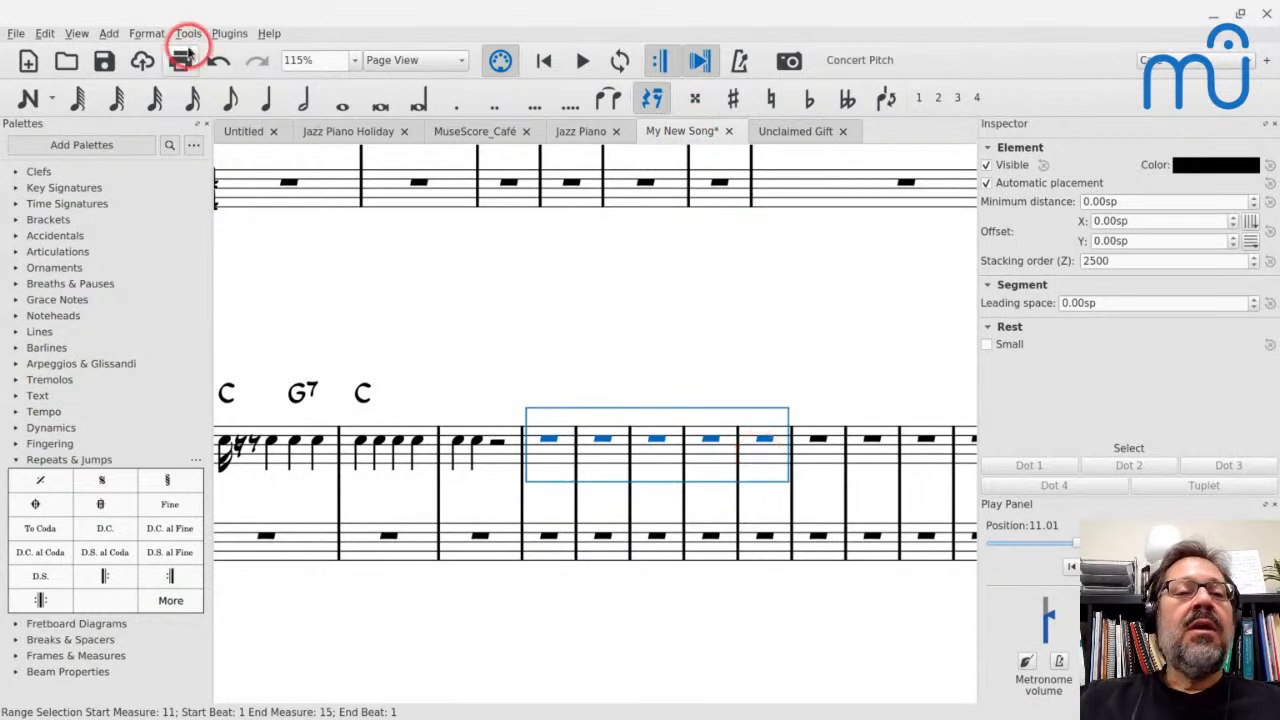
pyautogui.click(187, 34)
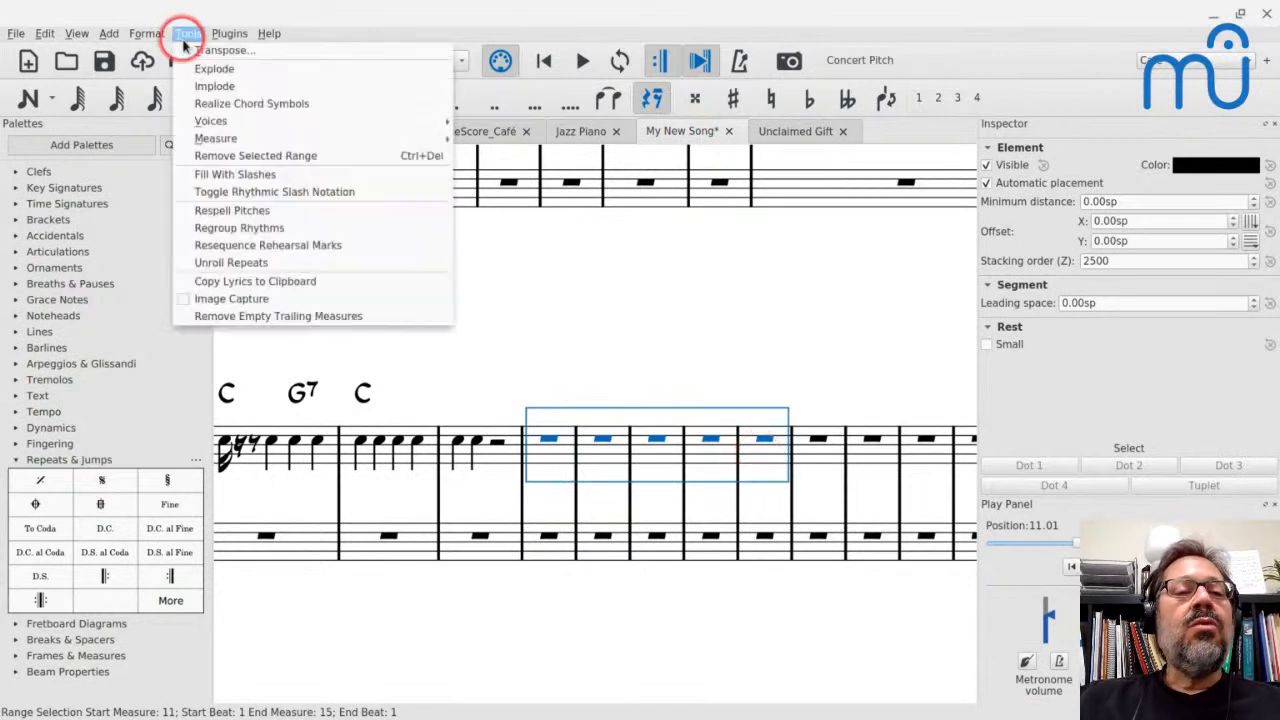
pyautogui.click(205, 174)
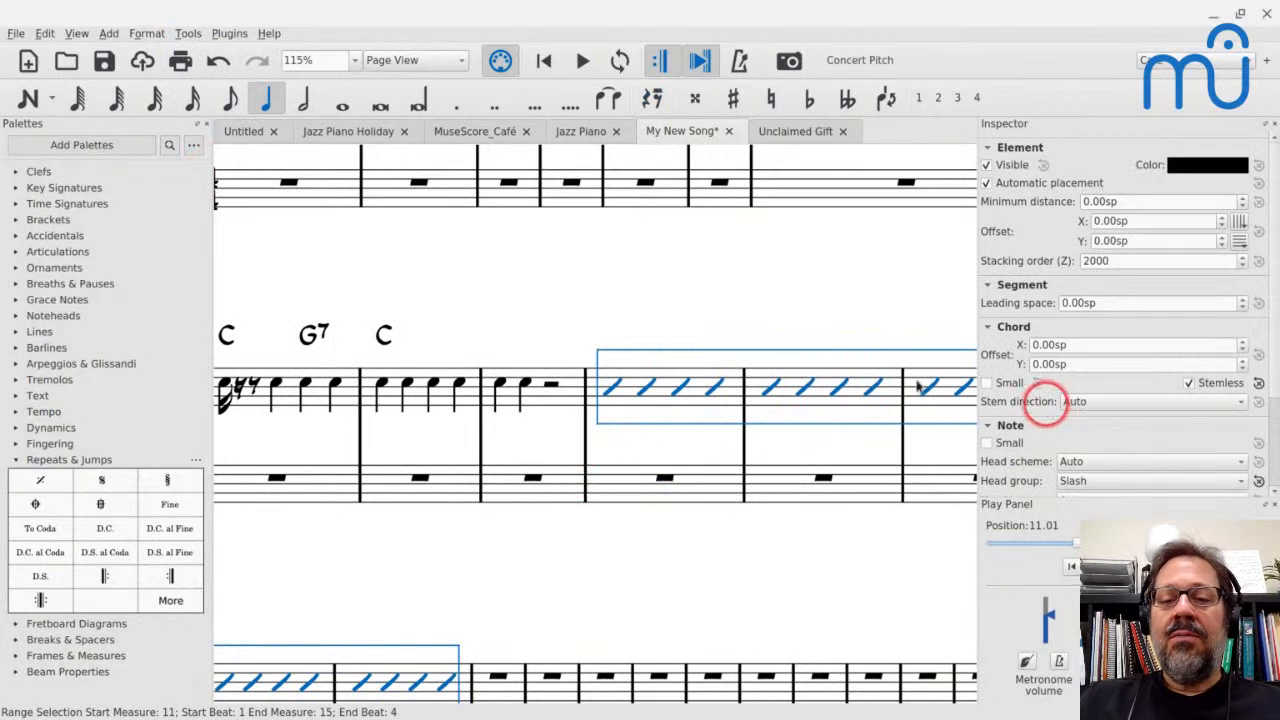
pyautogui.hscroll(3, 645, 385)
pyautogui.scroll(-2, 645, 385)
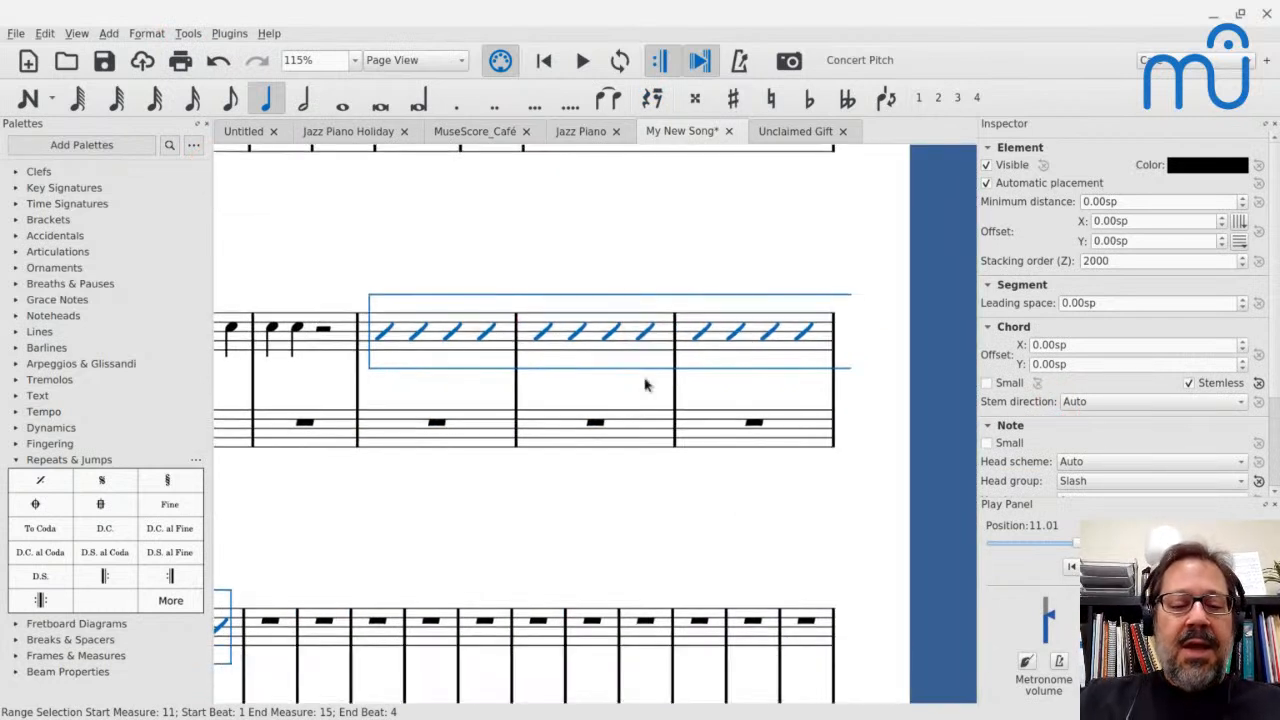
# Check the rhythmic slashes at measures 41–42 of Unclaimed Gift and enter a half-note C5 and an eighth rest in My New Song's treble measure 17
pyautogui.click(328, 566)
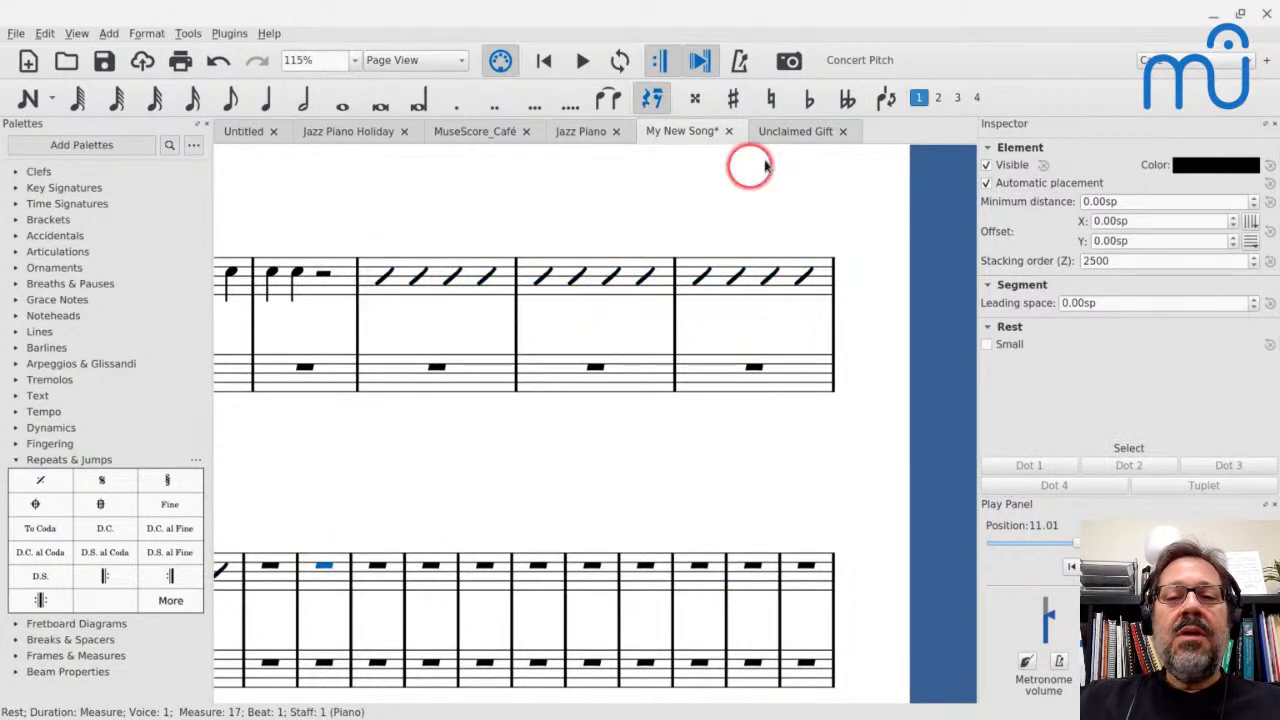
pyautogui.click(790, 132)
pyautogui.hscroll(-20, 648, 386)
pyautogui.hscroll(-4, 649, 388)
pyautogui.scroll(1, 649, 388)
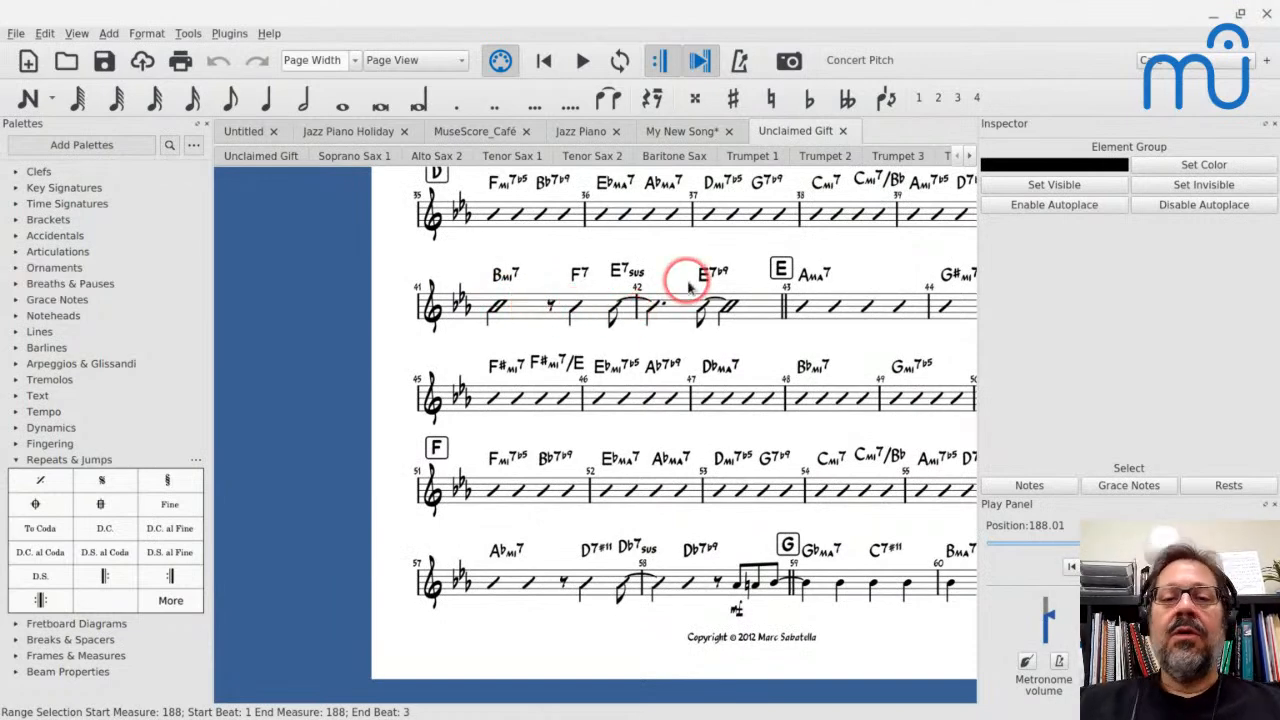
pyautogui.click(700, 132)
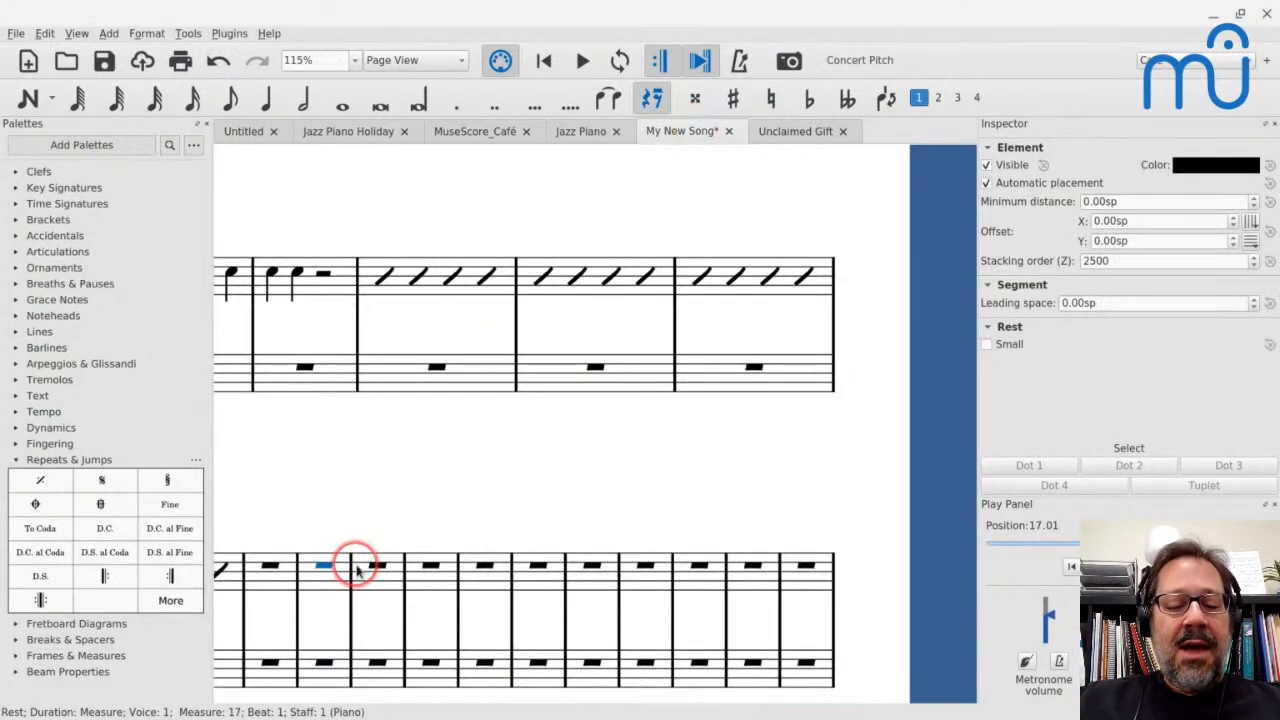
pyautogui.press('n')
pyautogui.press('6')
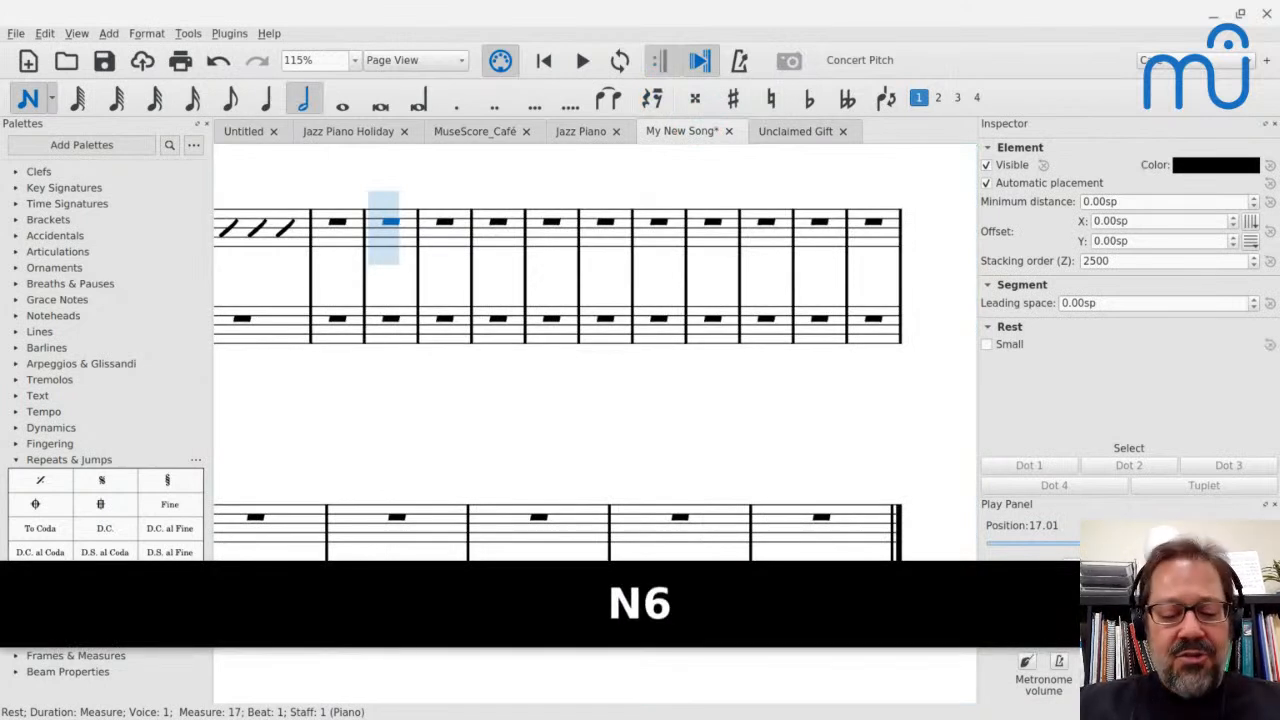
pyautogui.press('c')
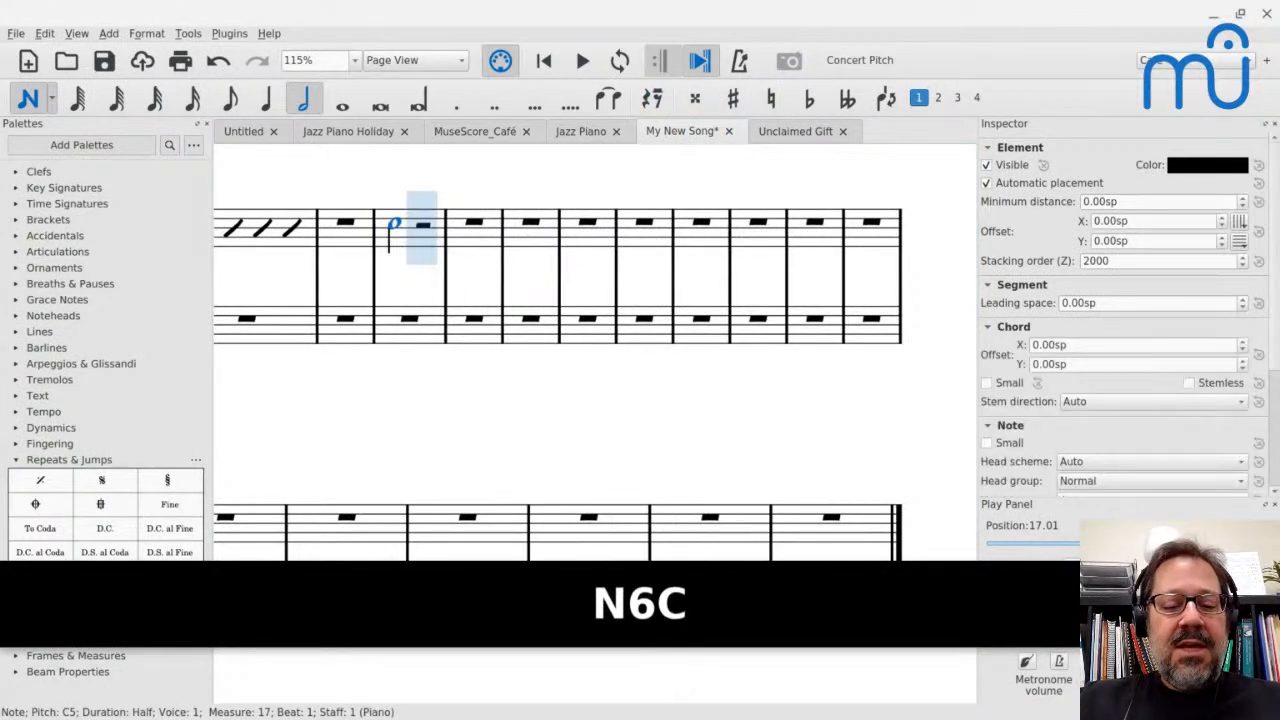
pyautogui.press('4')
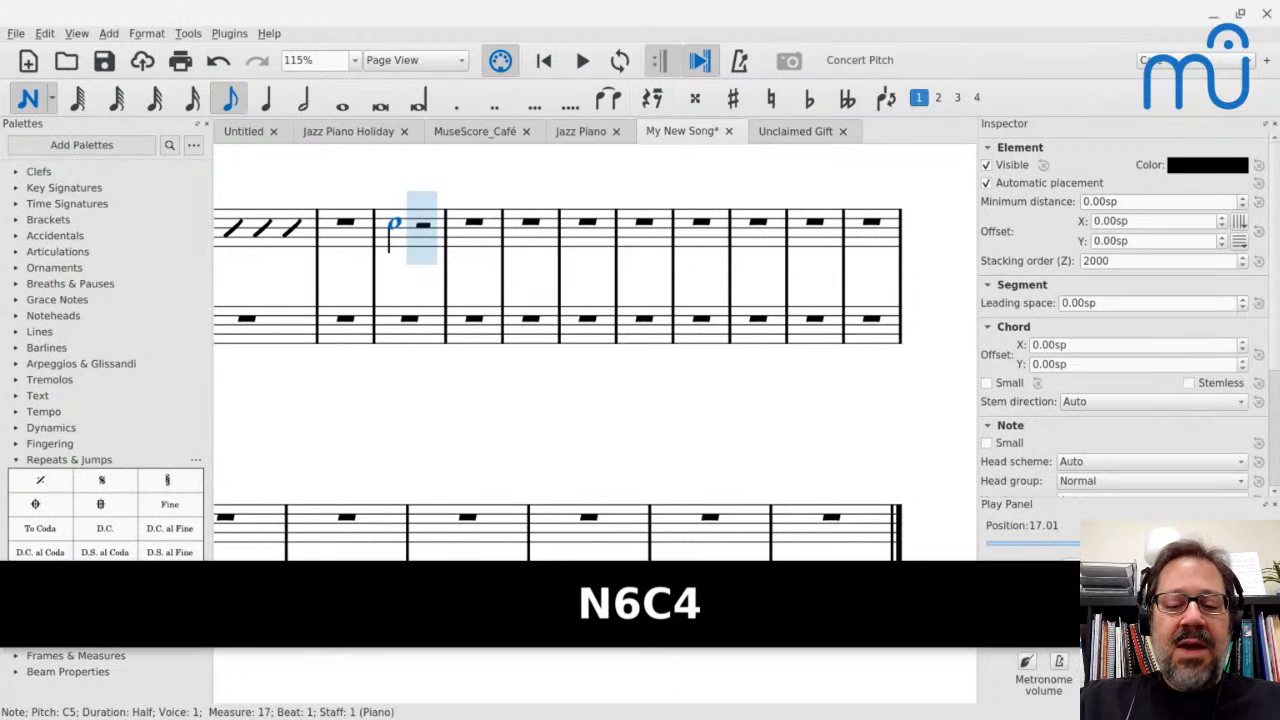
pyautogui.press('0')
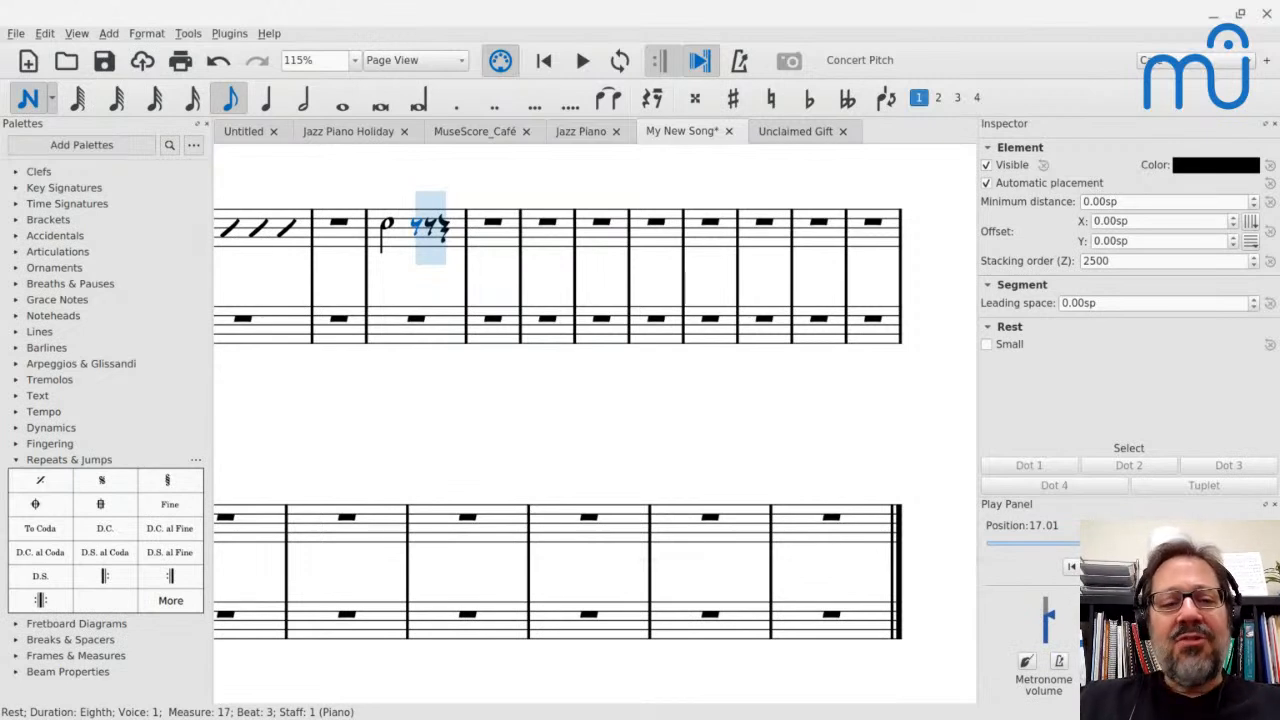
pyautogui.press('Down')
pyautogui.press('Down')
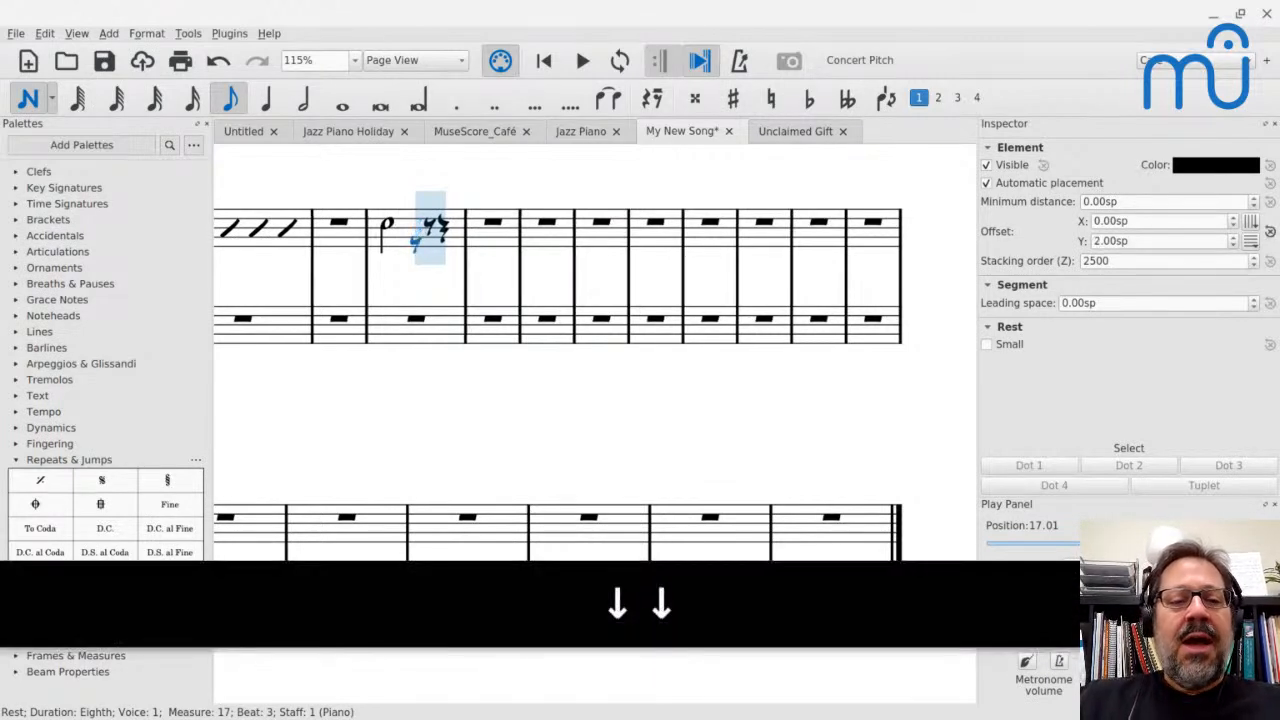
pyautogui.hotkey('ctrl', 'z')
pyautogui.hotkey('ctrl', 'z')
# Lower the half note on beat 1 of measure 17 to E4 and stack A4 and D5 above it
pyautogui.press('Left')
pyautogui.press('Left')
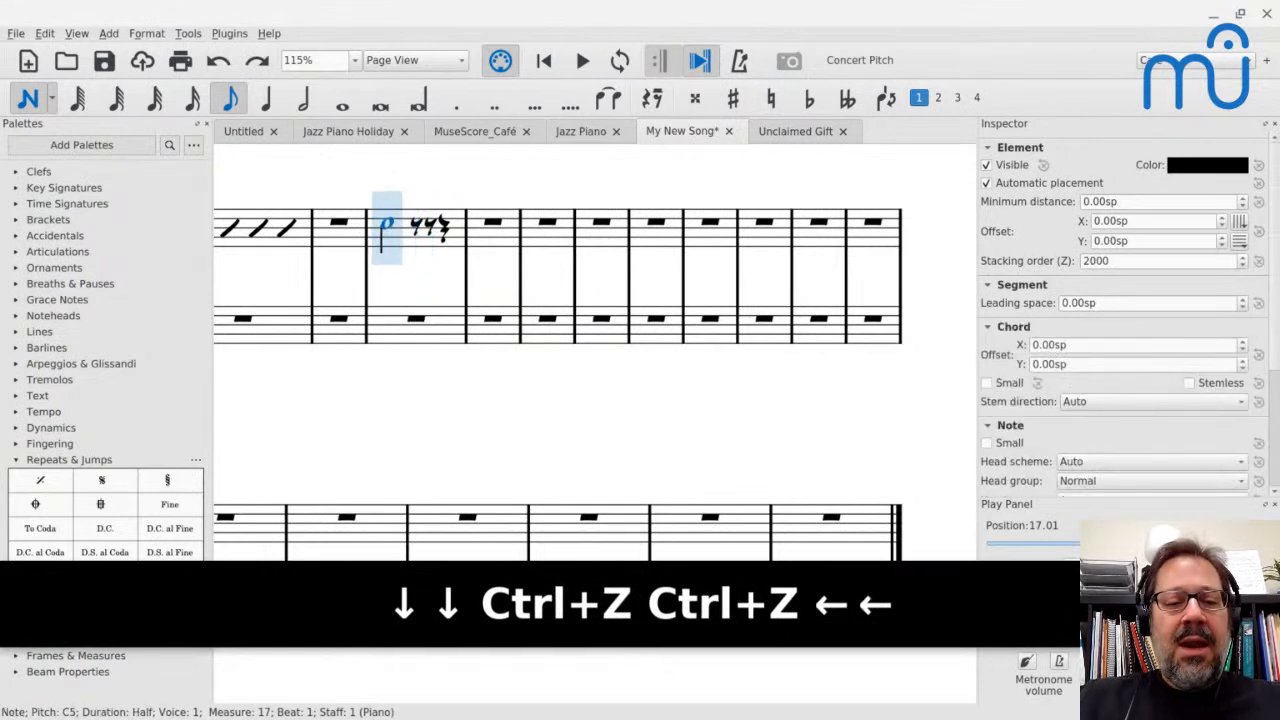
pyautogui.press('e')
pyautogui.hotkey('ctrl', 'z')
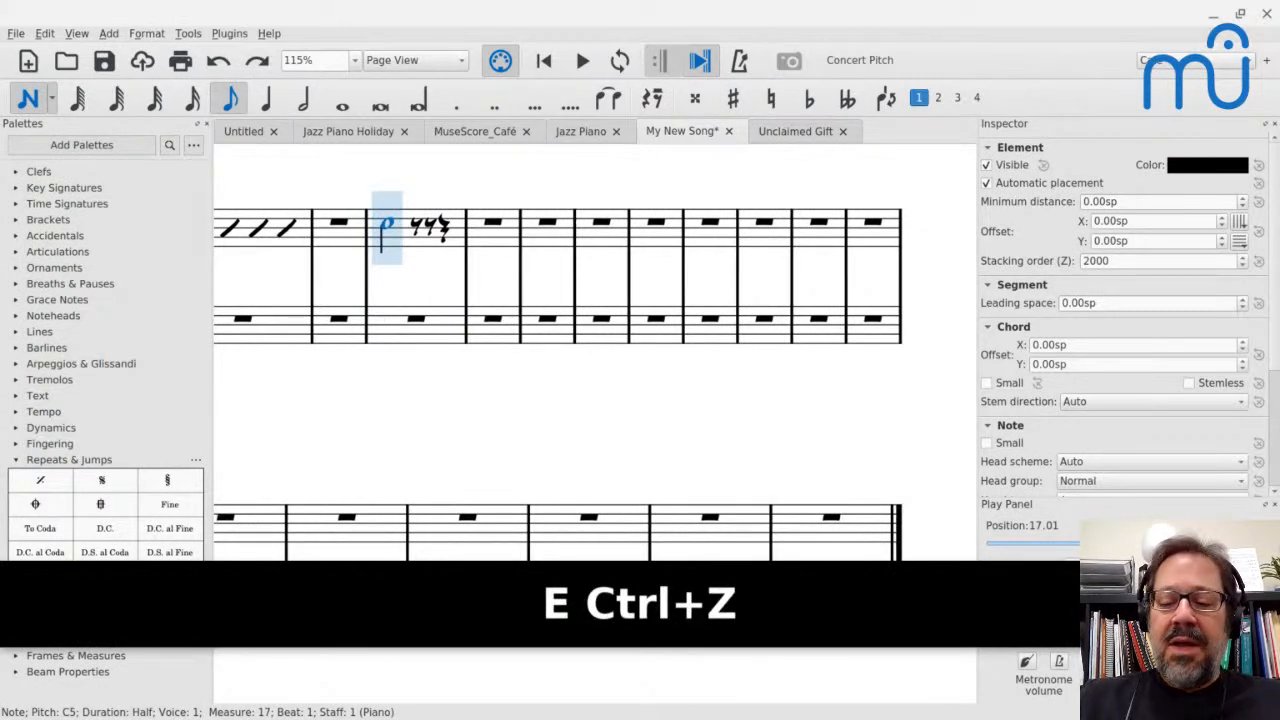
pyautogui.press('Down')
pyautogui.press('Down')
pyautogui.press('Down')
pyautogui.press('Down')
pyautogui.press('Down')
pyautogui.press('Down')
pyautogui.press('Down')
pyautogui.press('Down')
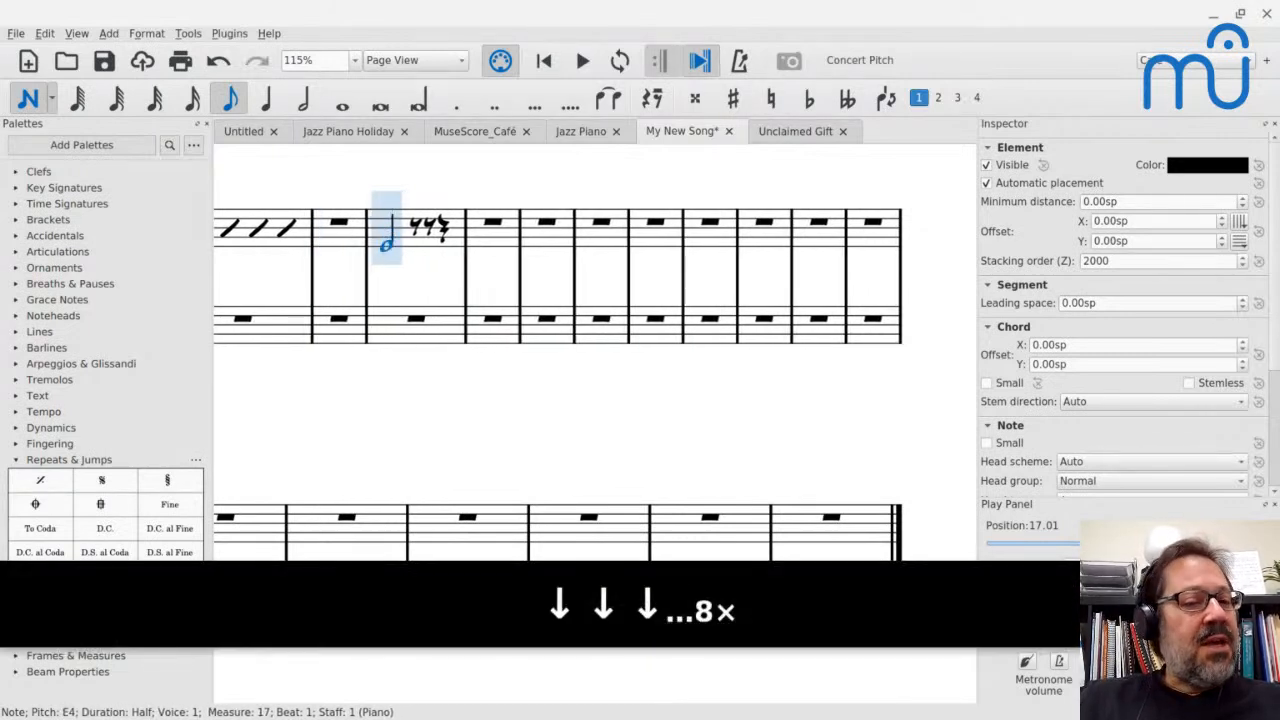
pyautogui.hotkey('shift', 'a')
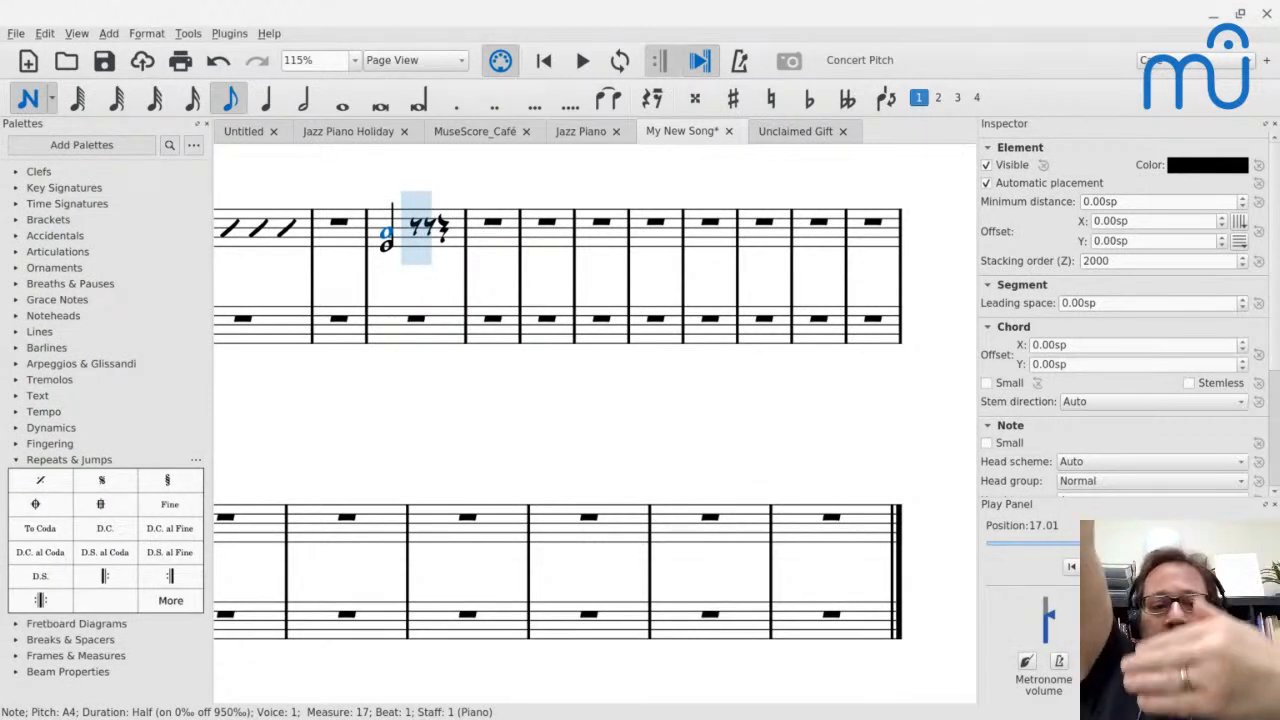
pyautogui.hotkey('shift', 'd')
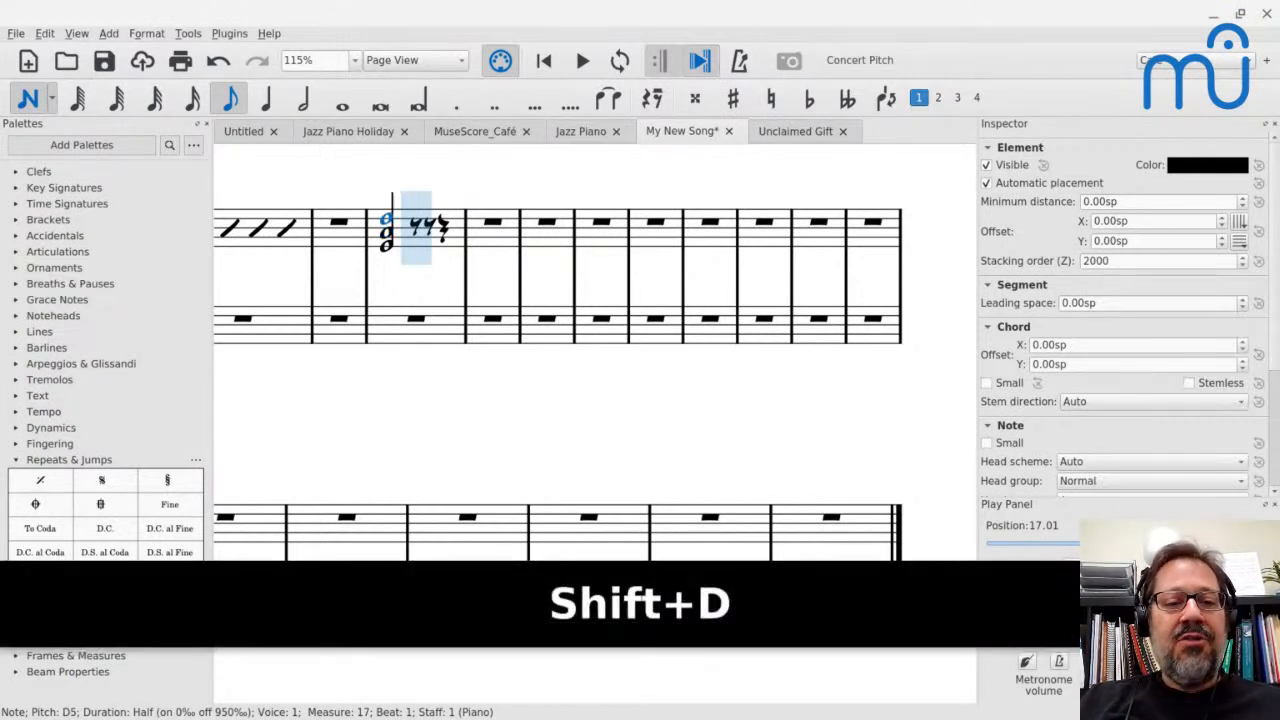
# Enter an eighth rest on beat 3 of measure 17 and check the rhythm at measure 41 of Unclaimed Gift
pyautogui.press('4')
pyautogui.press('0')
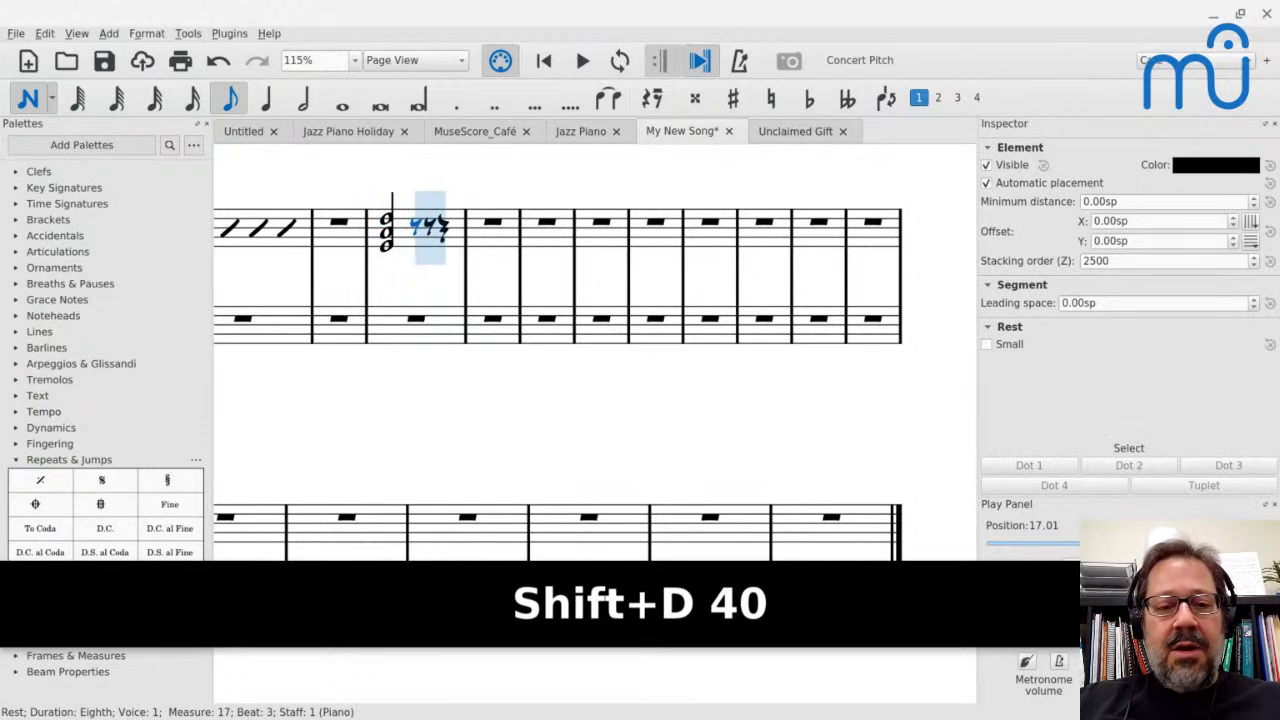
pyautogui.press('5')
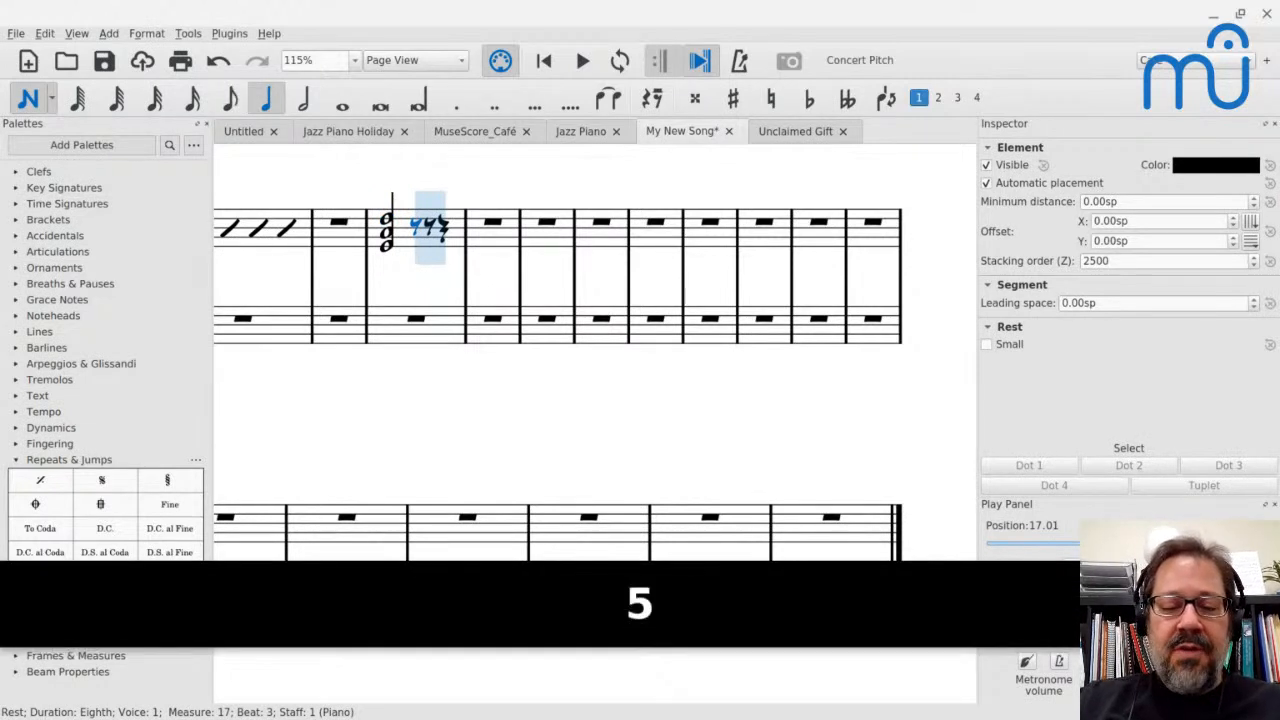
pyautogui.press('.')
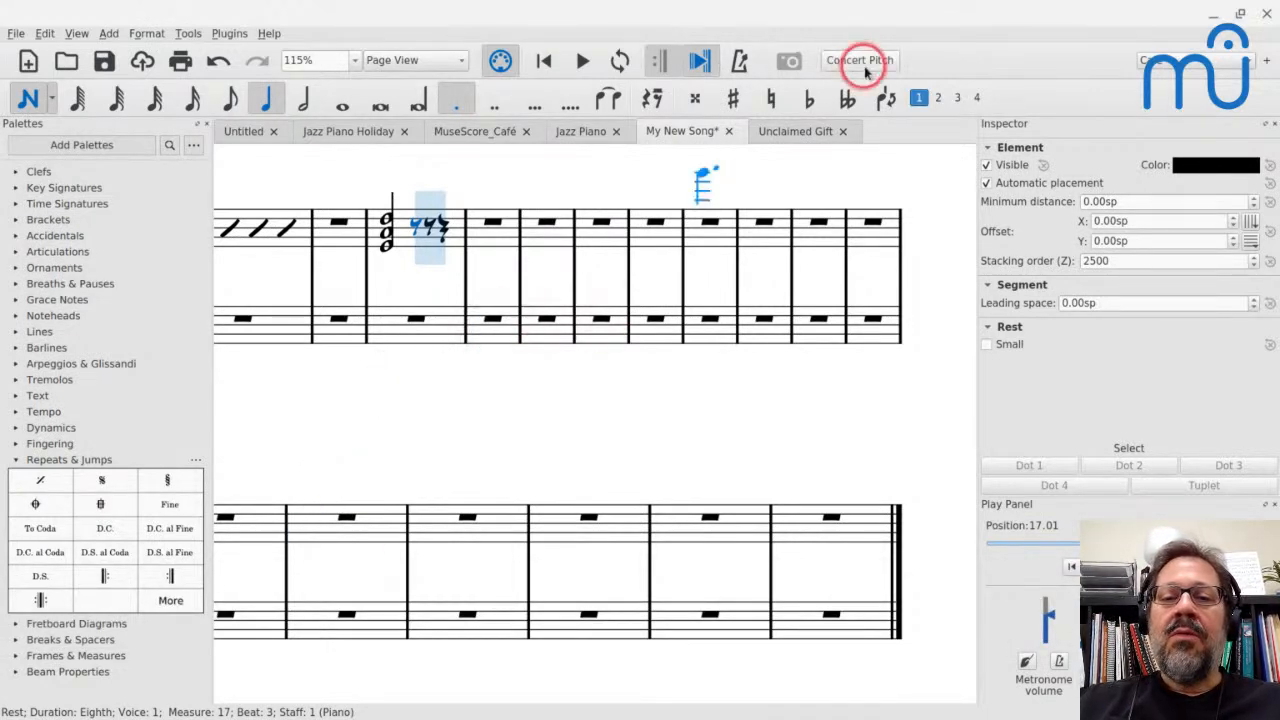
pyautogui.click(773, 134)
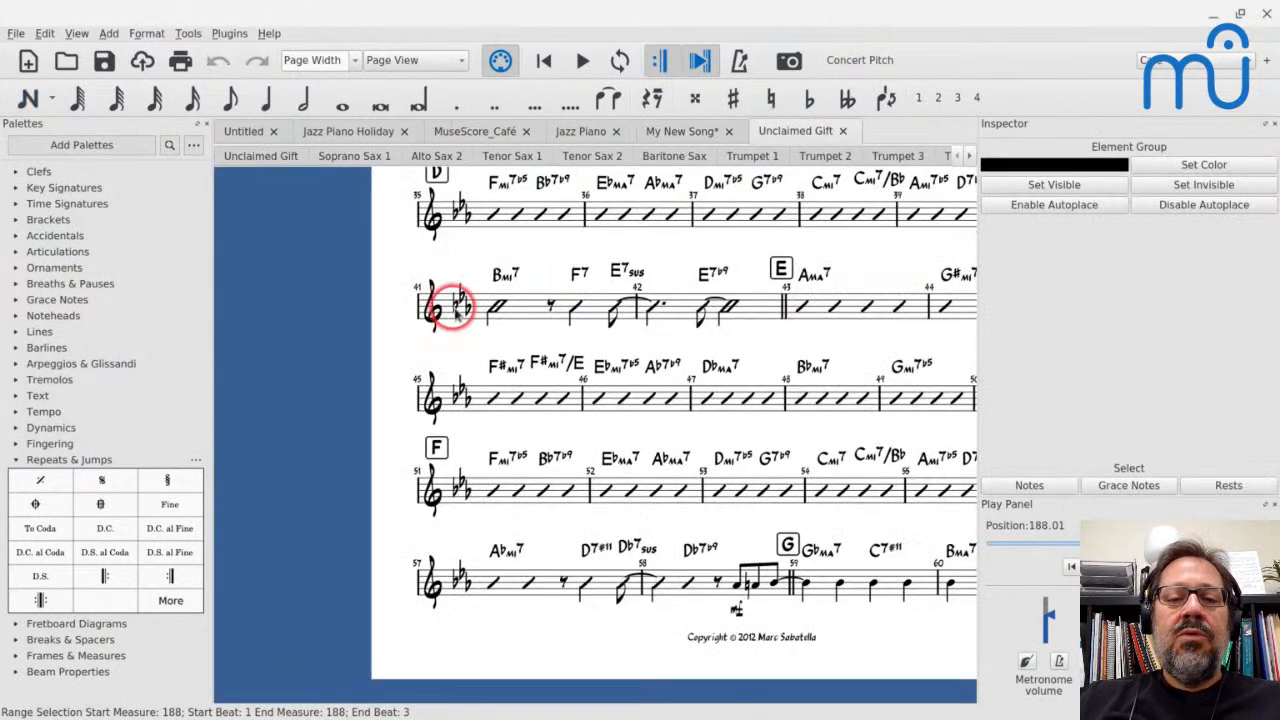
pyautogui.click(663, 134)
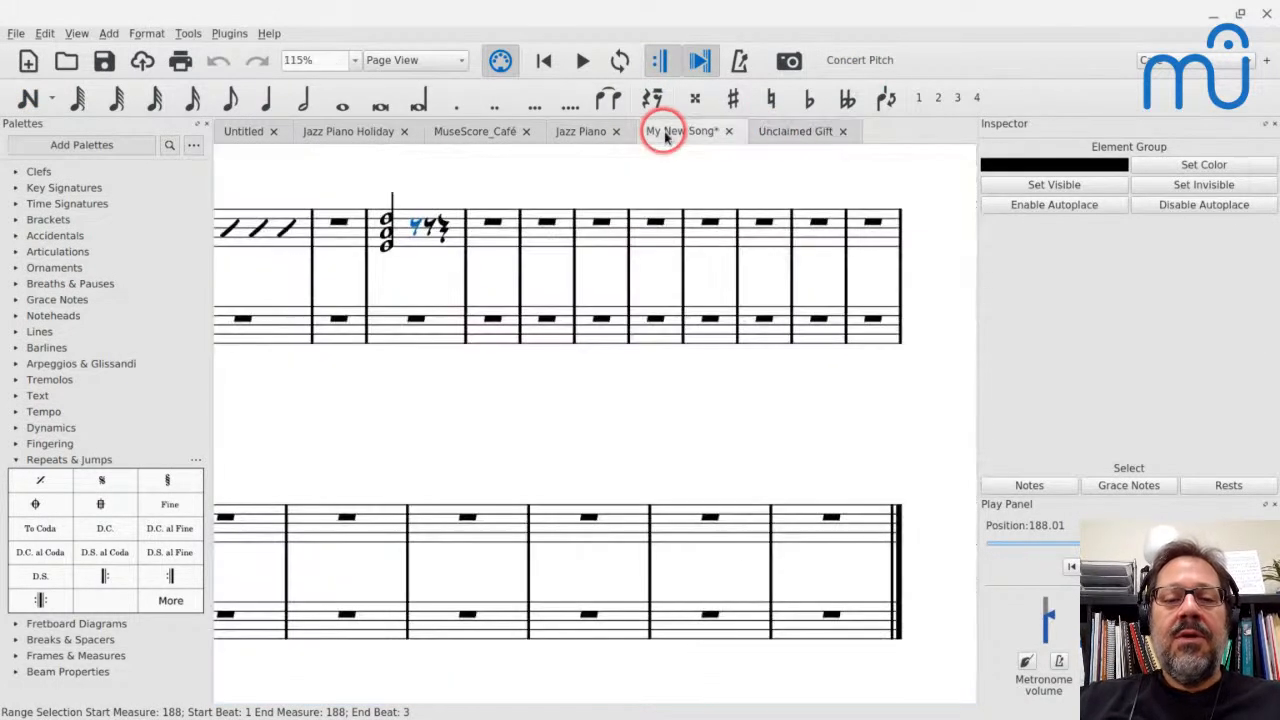
# Enter a quarter-note chord of D4, G4 and C5 on beat 3.5 of treble measure 17
pyautogui.press('n')
pyautogui.press('Right')
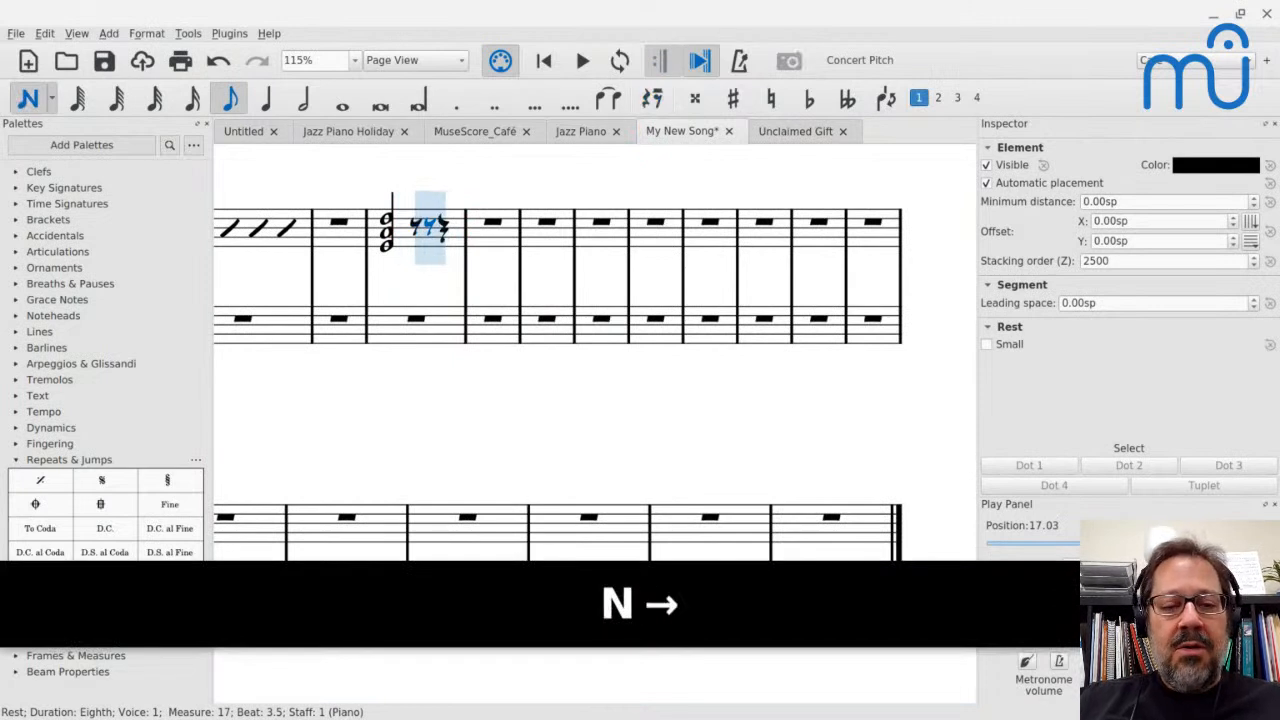
pyautogui.press('5')
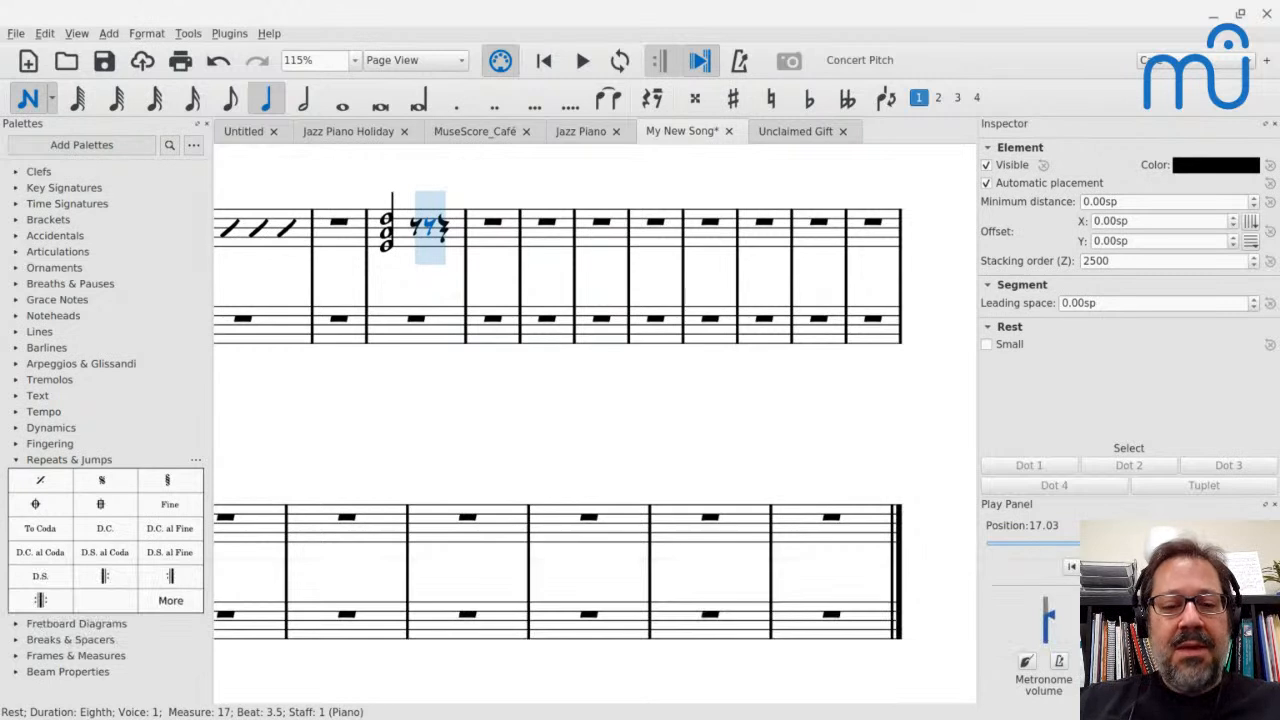
pyautogui.press('d')
pyautogui.hotkey('shift', 'g')
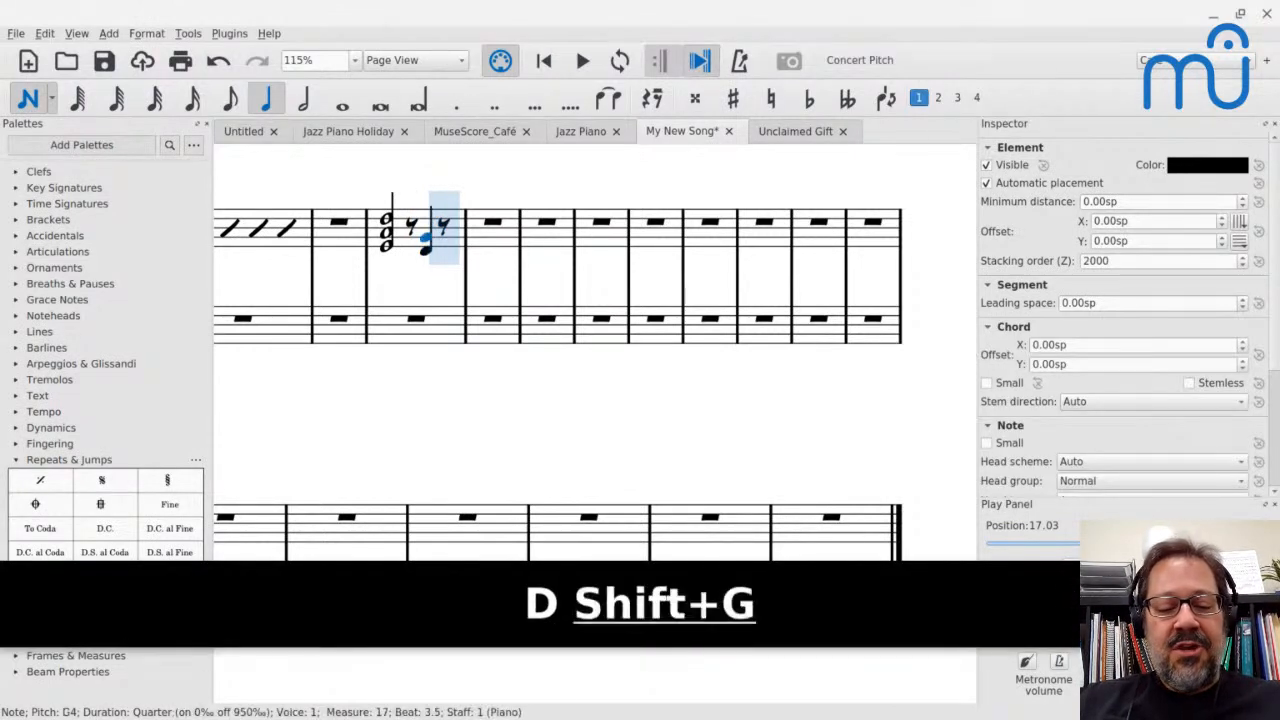
pyautogui.hotkey('shift', 'c')
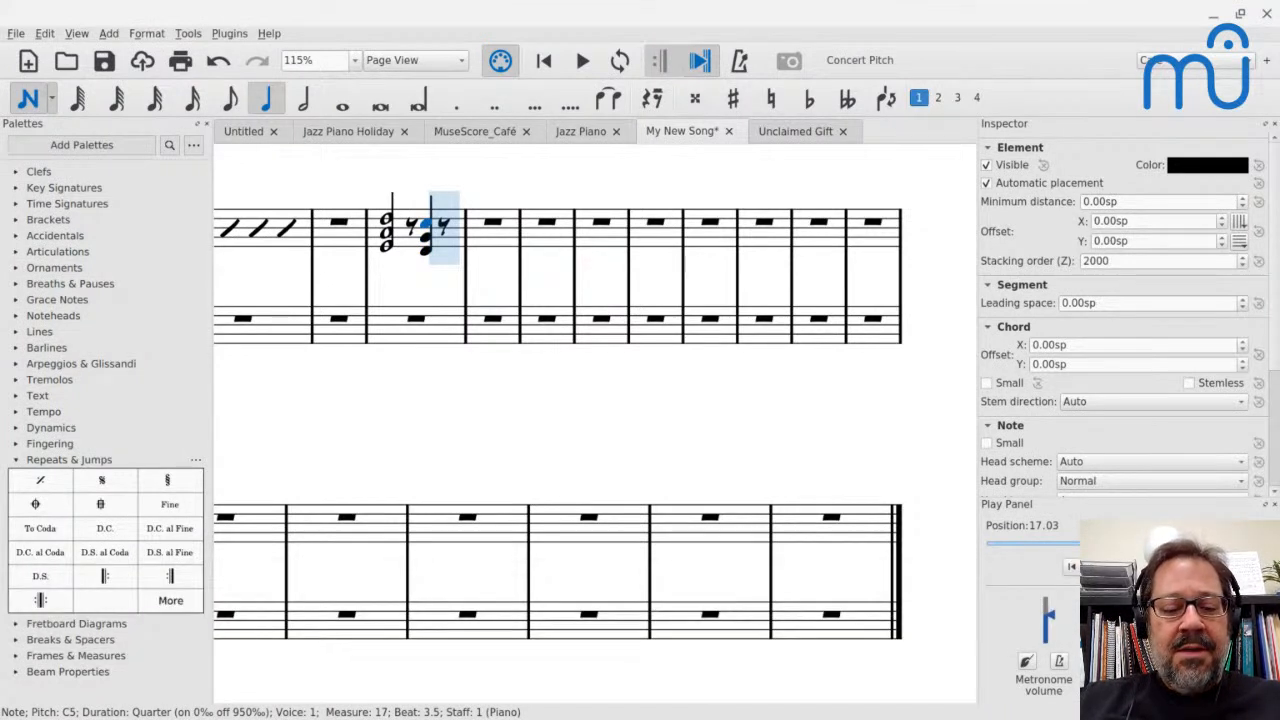
# Add an eighth-note chord of E4, A4 and D5 ending measure 17 and tie it to a half-note chord in measure 18
pyautogui.press('4')
pyautogui.press('e')
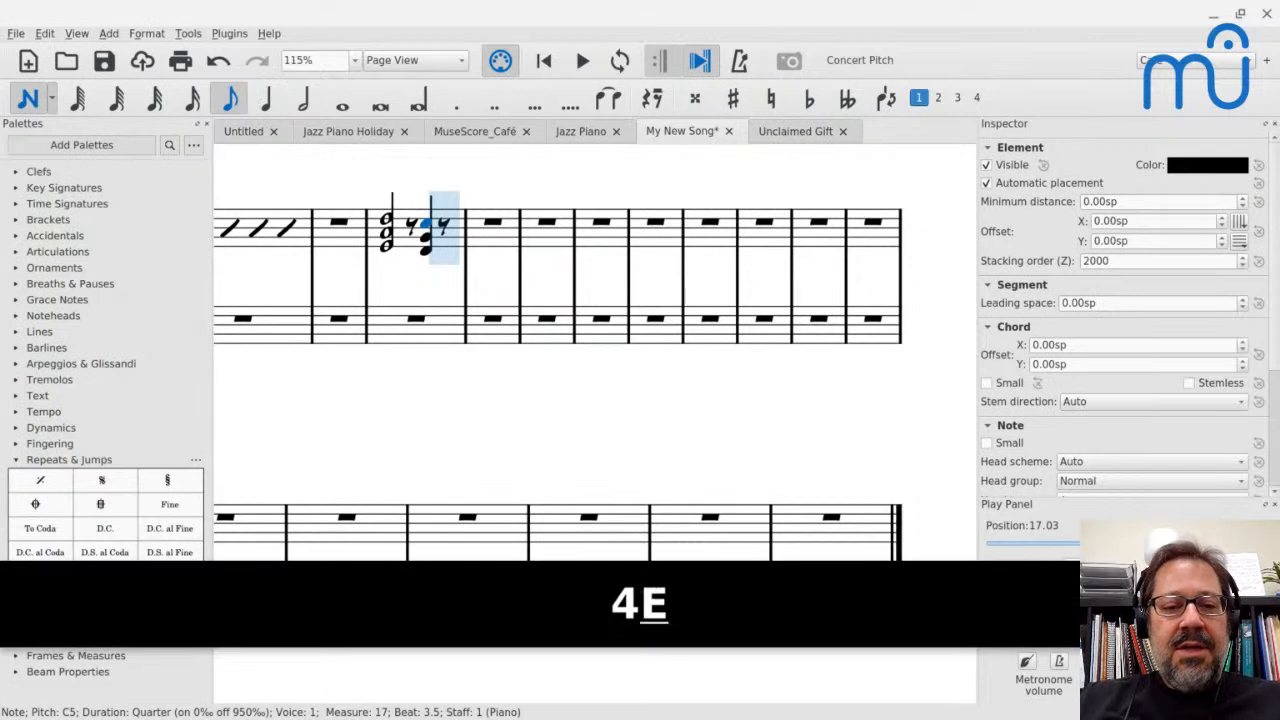
pyautogui.hotkey('shift', 'a')
pyautogui.hotkey('shift', 'd')
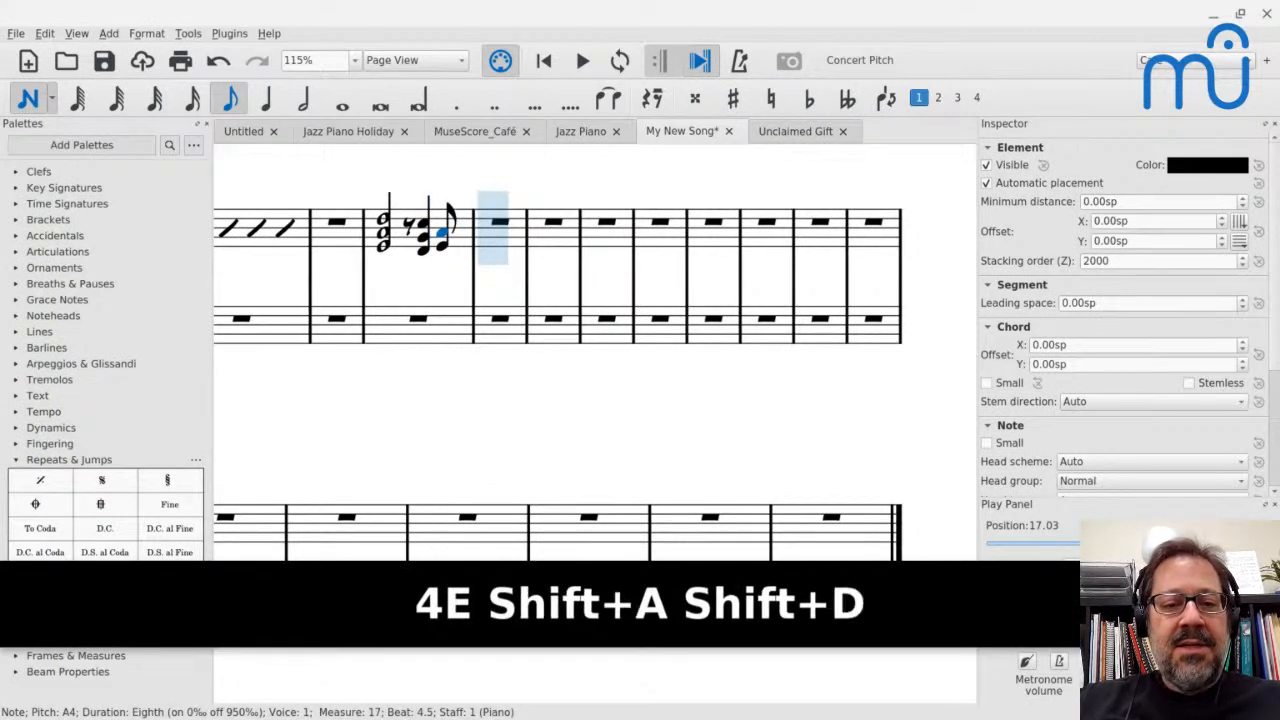
pyautogui.press('6')
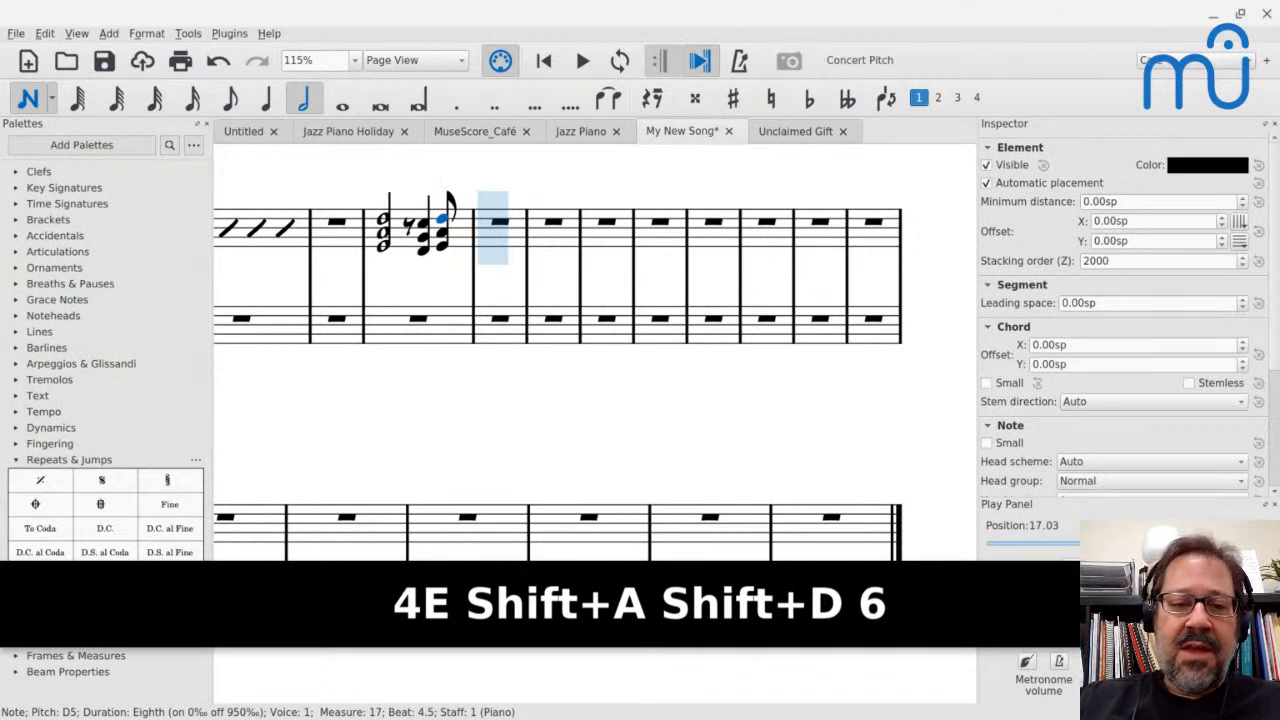
pyautogui.hotkey('shift', '=')
pyautogui.press('Escape')
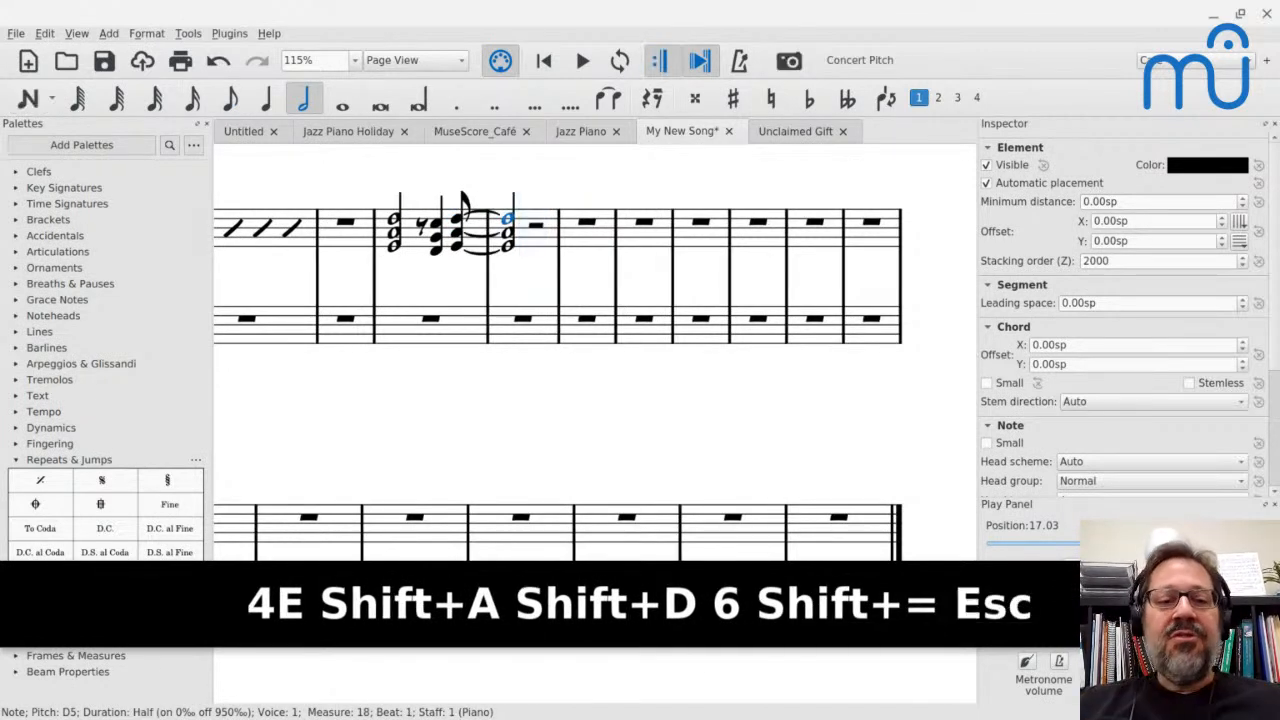
# Play back the voicings from measure 17 into measure 18
pyautogui.click(409, 237)
pyautogui.press('space')
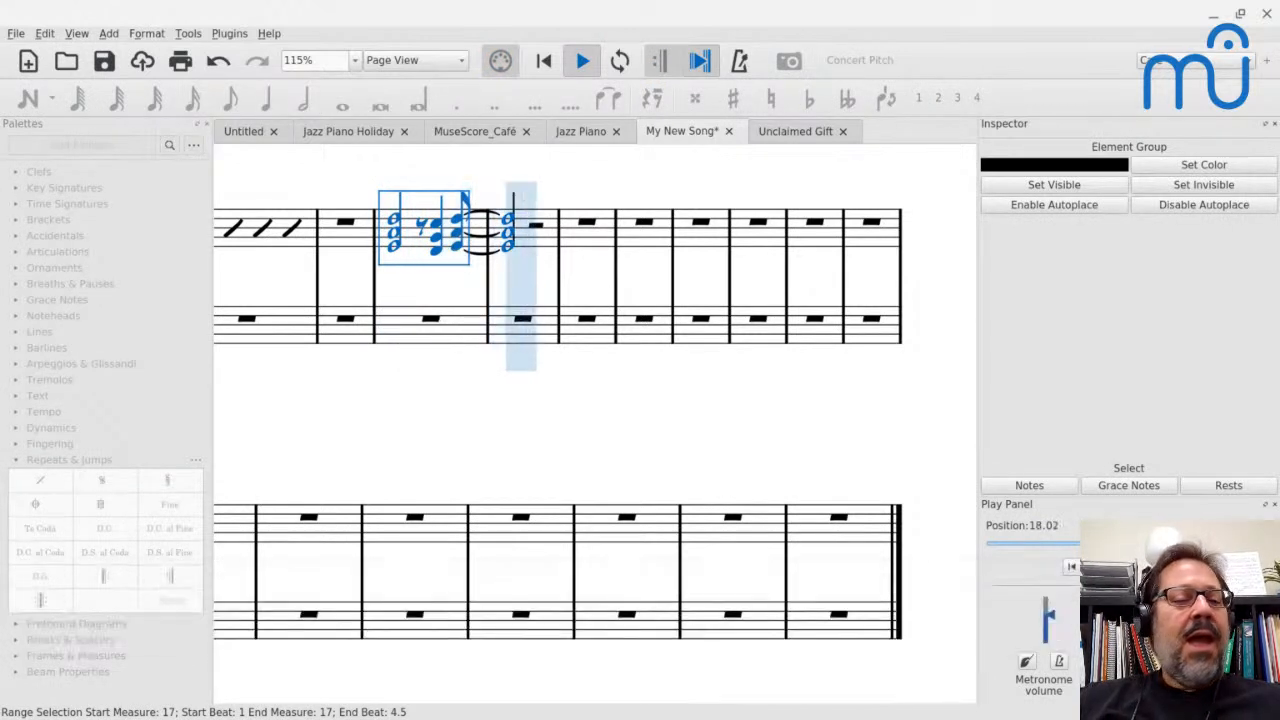
pyautogui.press('space')
# Add the chord symbol C above the half-note chord on beat 1 of measure 17
pyautogui.click(396, 222)
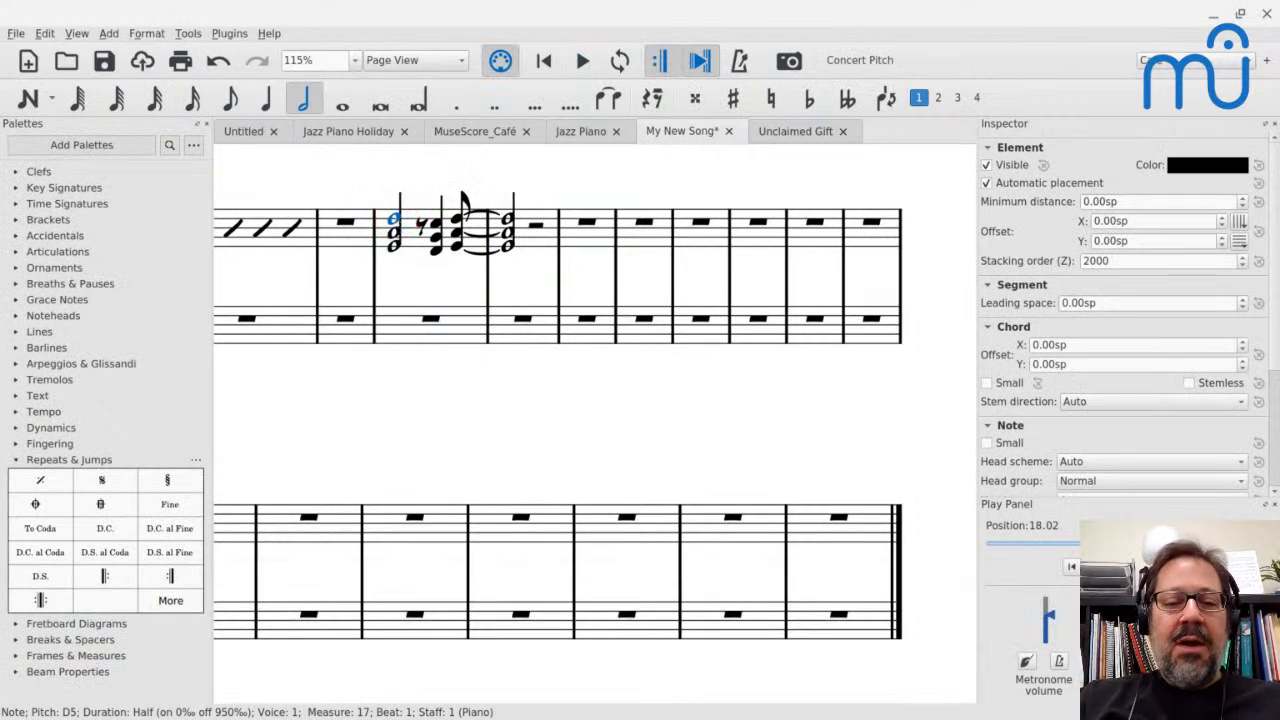
pyautogui.click(405, 242)
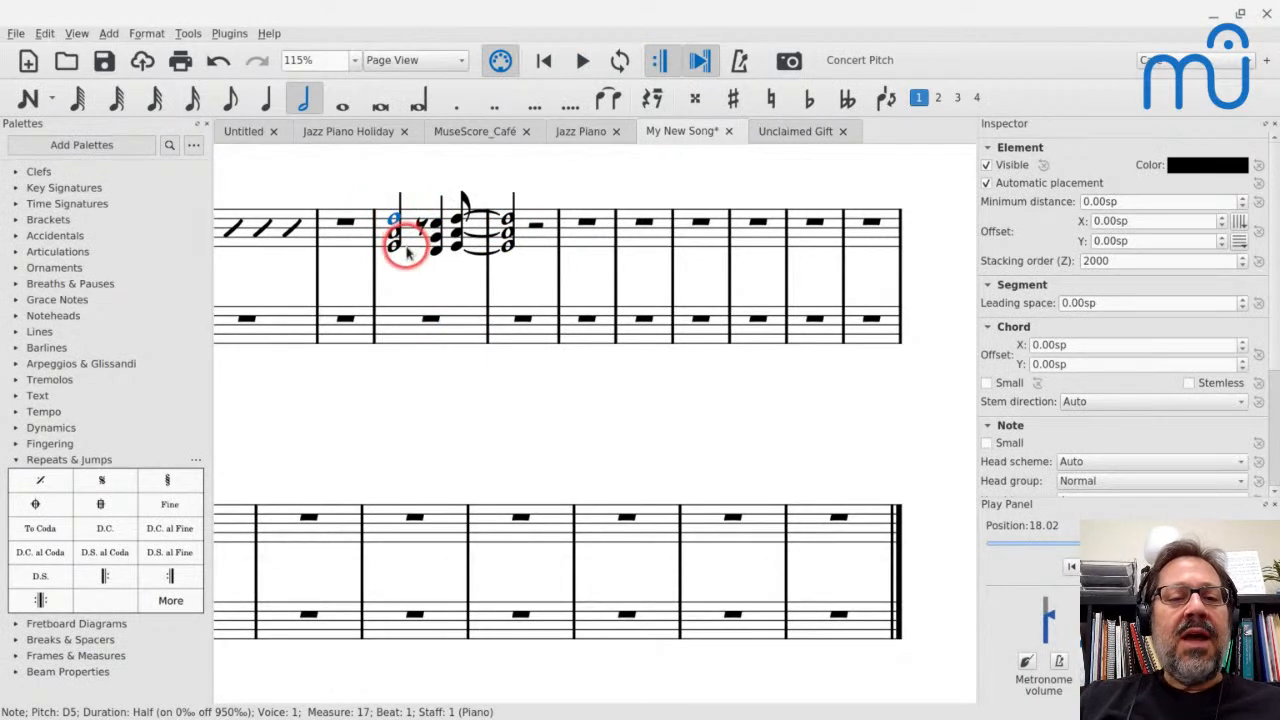
pyautogui.click(395, 214)
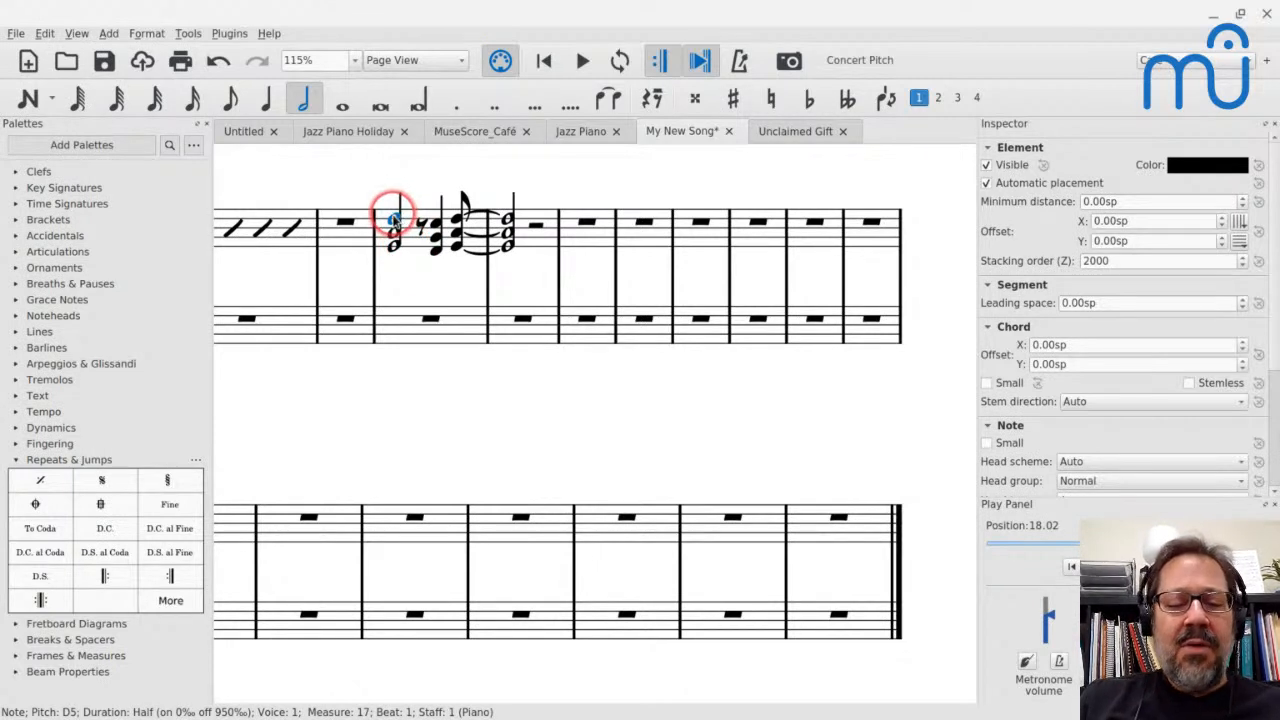
pyautogui.hotkey('ctrl', 'k')
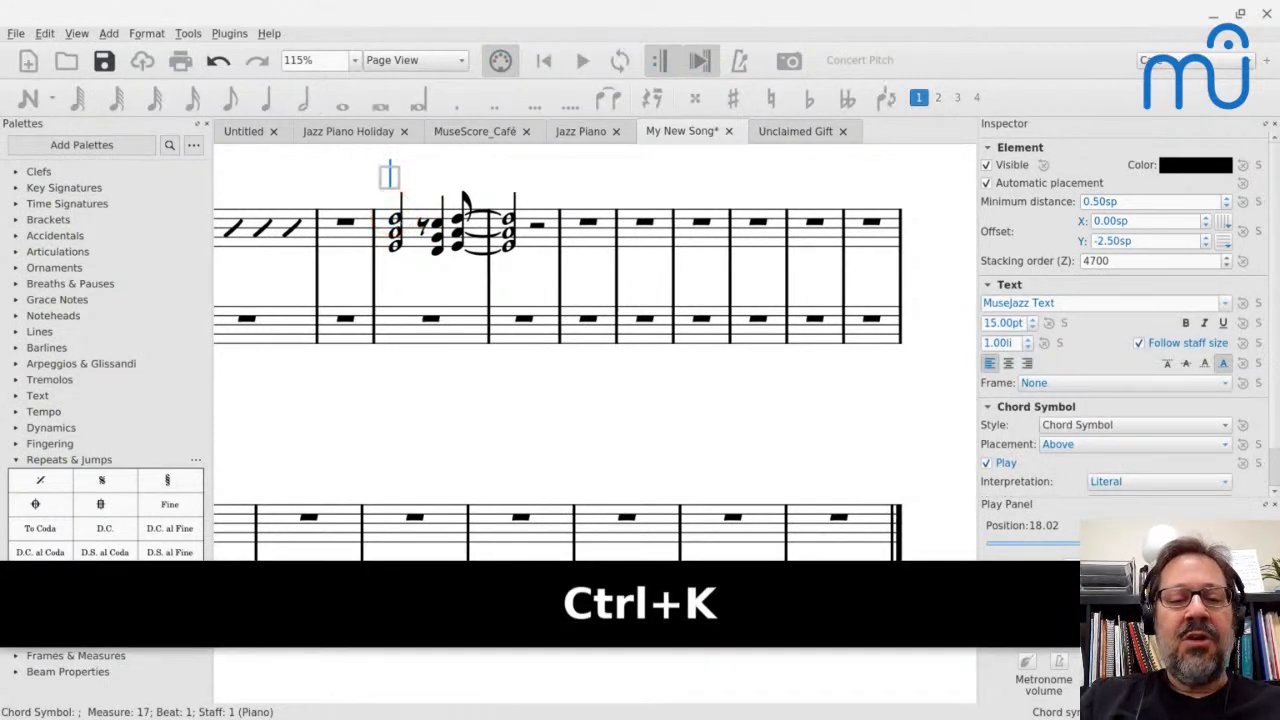
pyautogui.write('C')
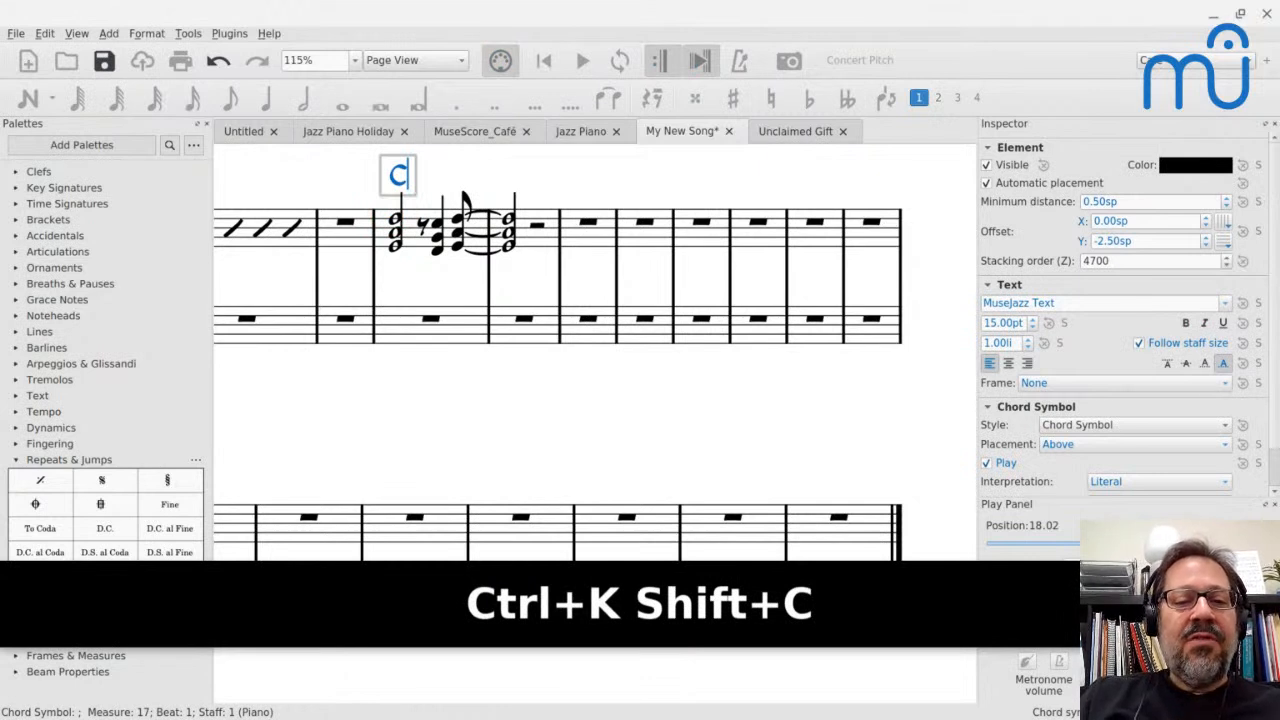
# Enter the chord symbol F above the quarter-note chord on beat 3.5 of measure 17
pyautogui.press('space')
pyautogui.press('space')
pyautogui.press('space')
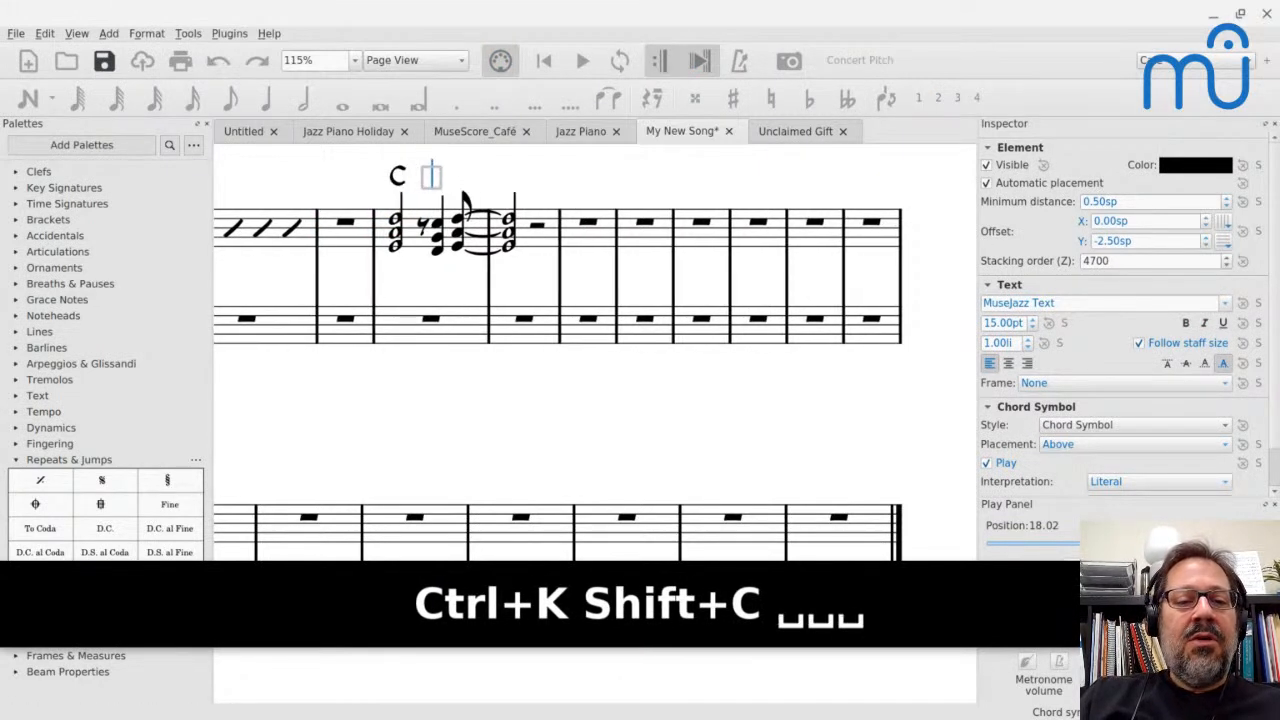
pyautogui.press('space')
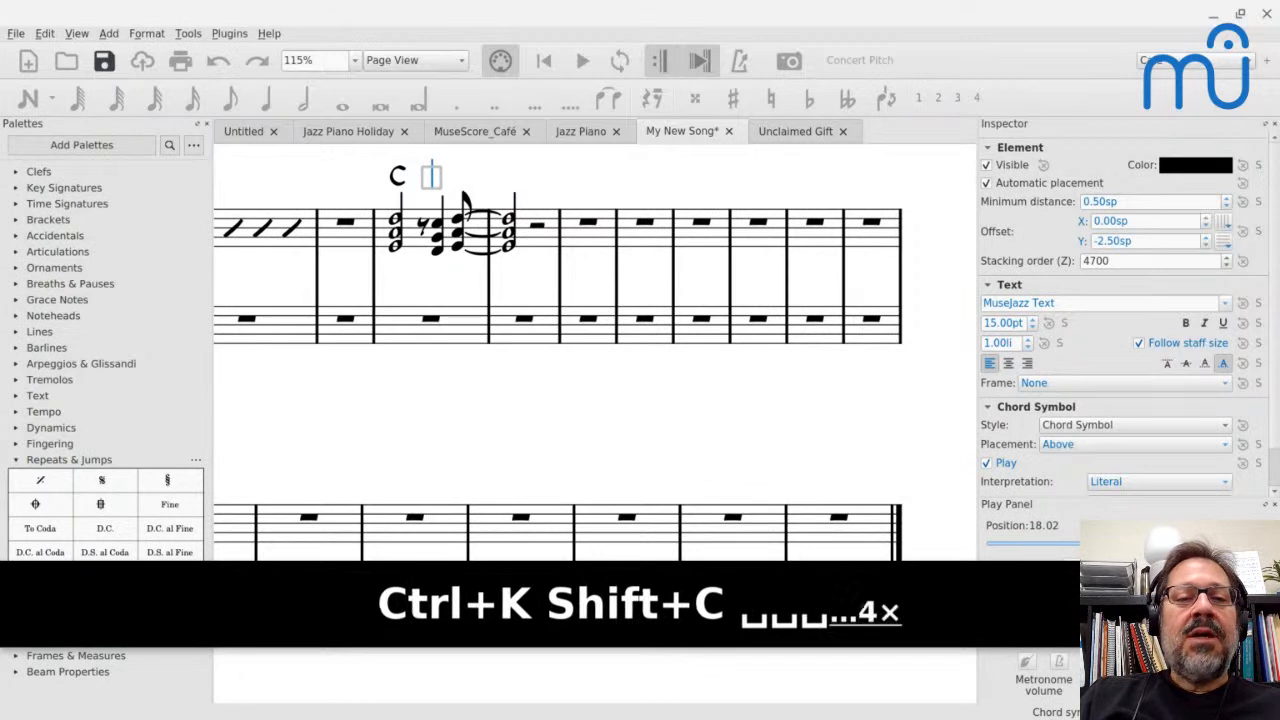
pyautogui.hotkey('shift', 'space')
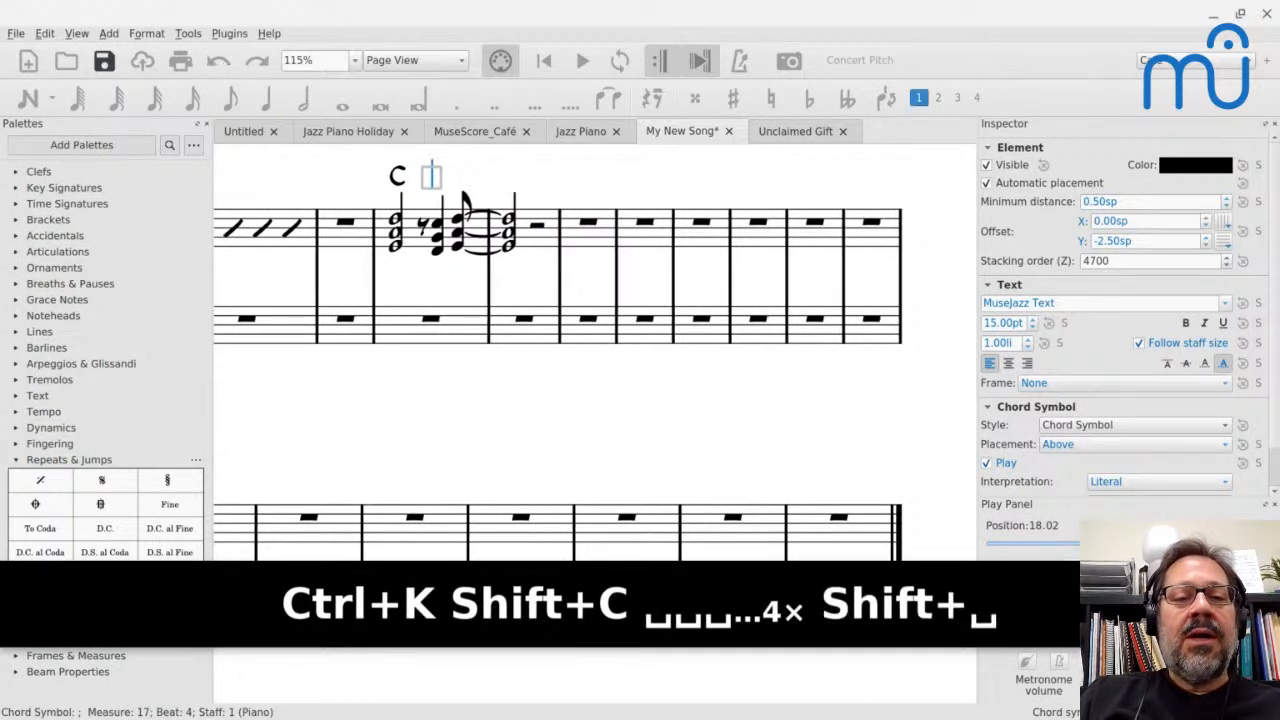
pyautogui.write('F')
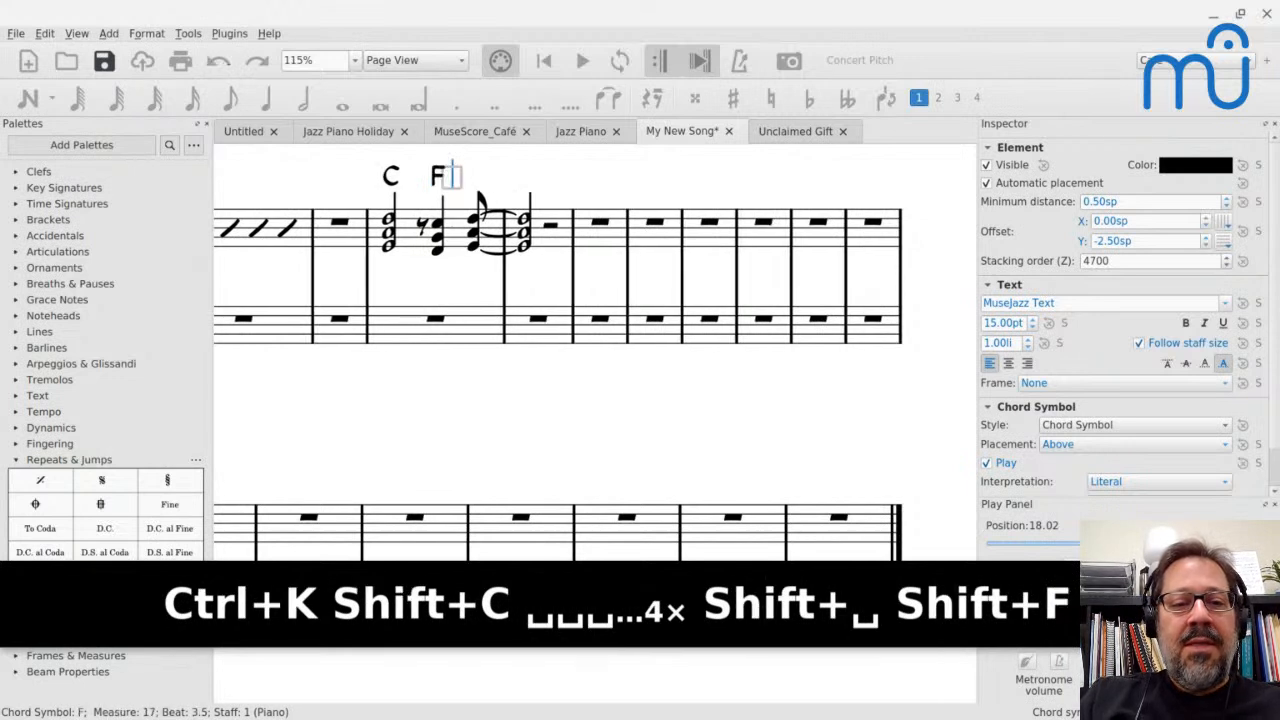
pyautogui.press('space')
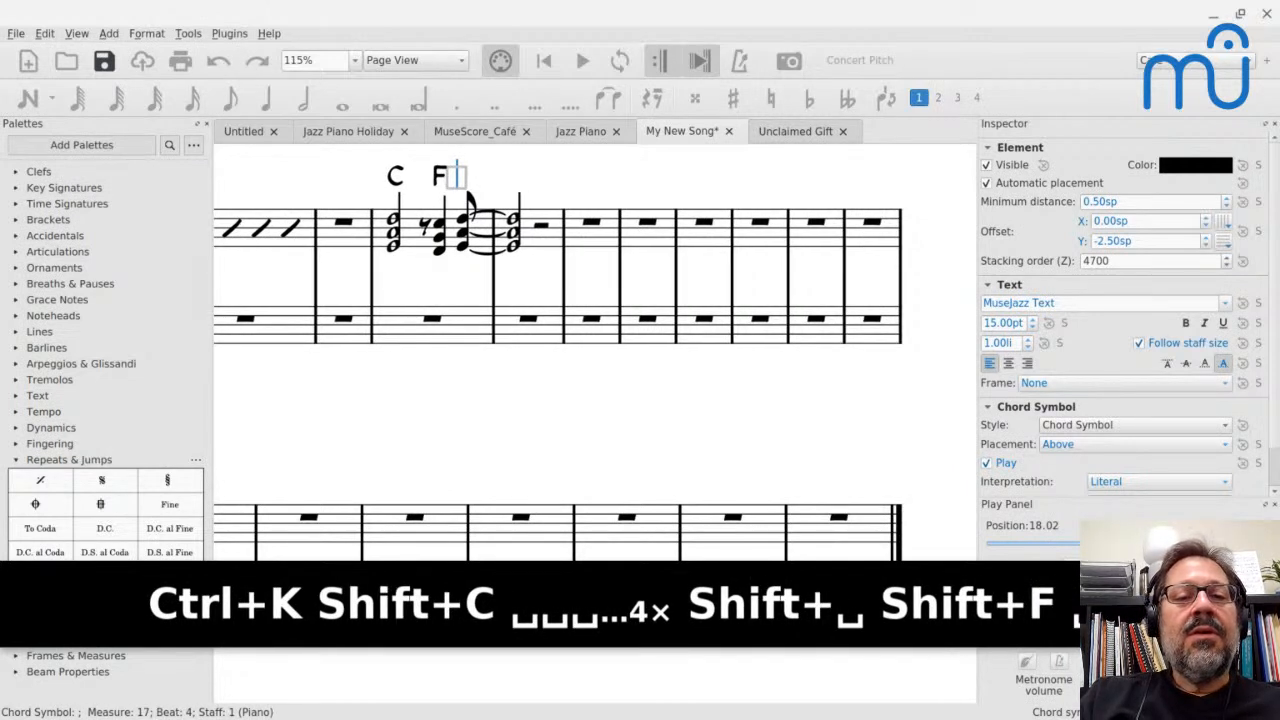
pyautogui.hotkey('shift', 'space')
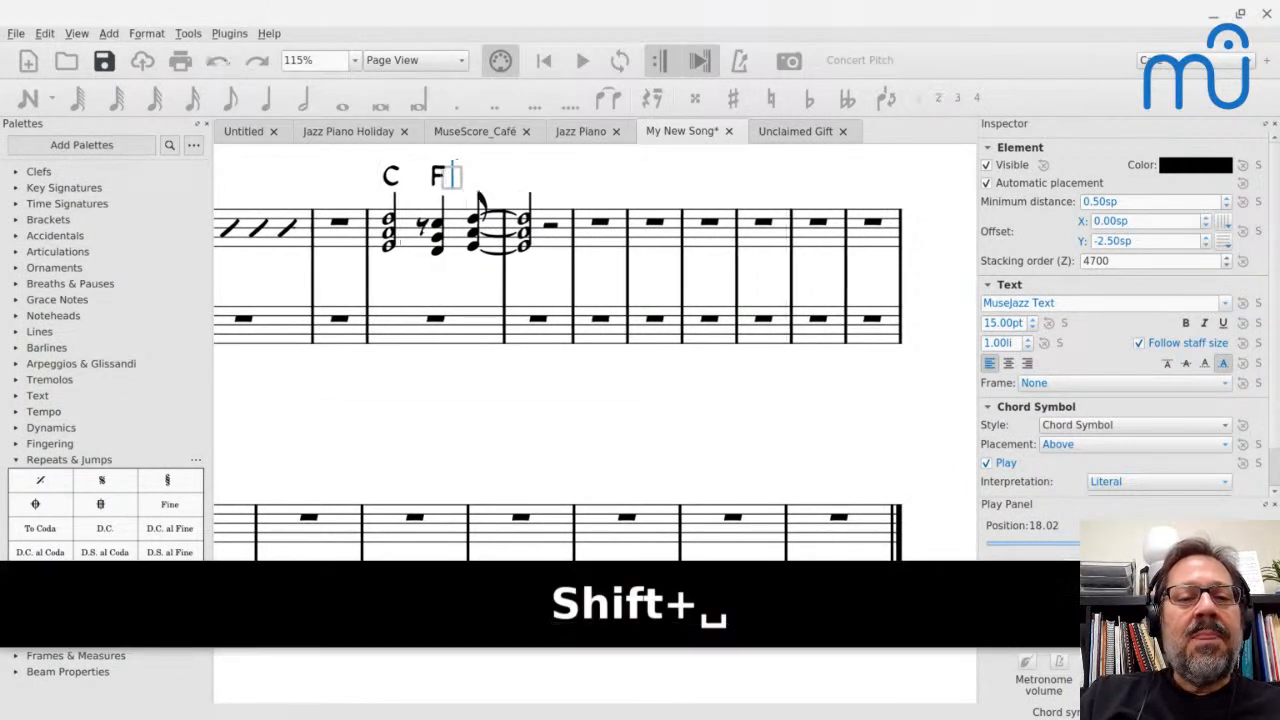
pyautogui.press('Escape')
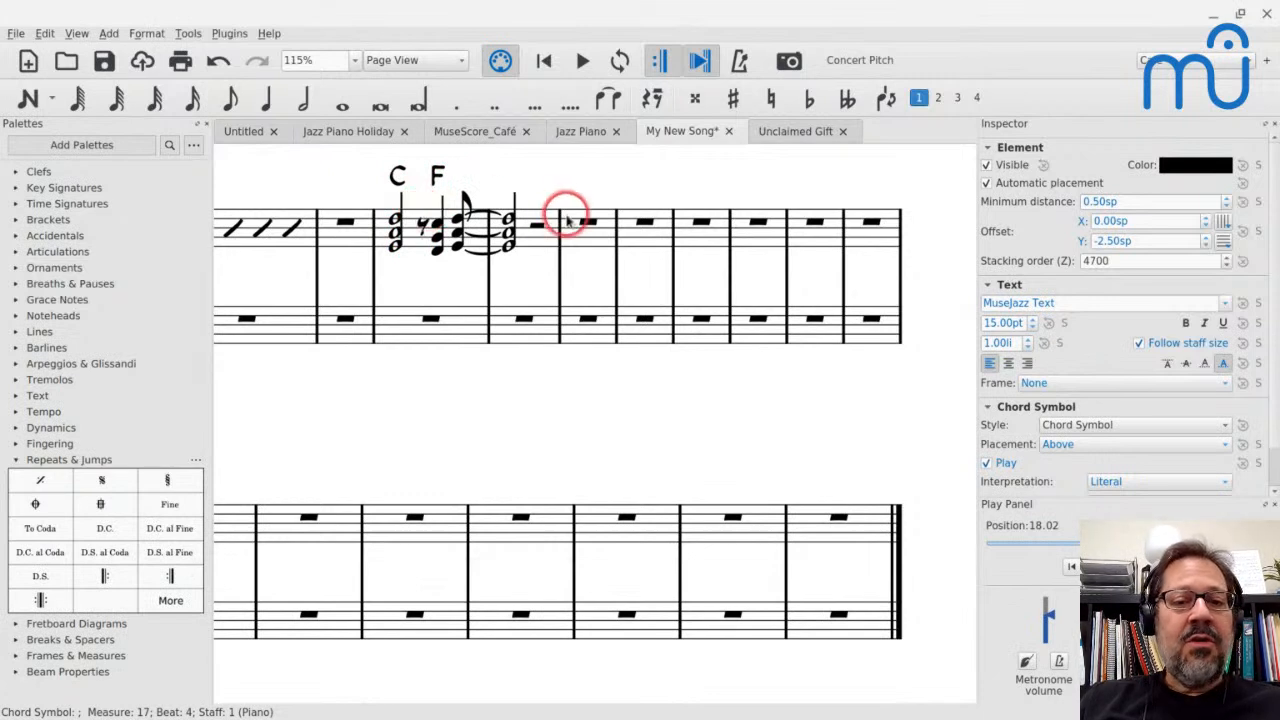
# Add a system break after measure 18 and enter the chord symbol C above the last eighth-note chord of measure 17
pyautogui.click(531, 237)
pyautogui.press('Return')
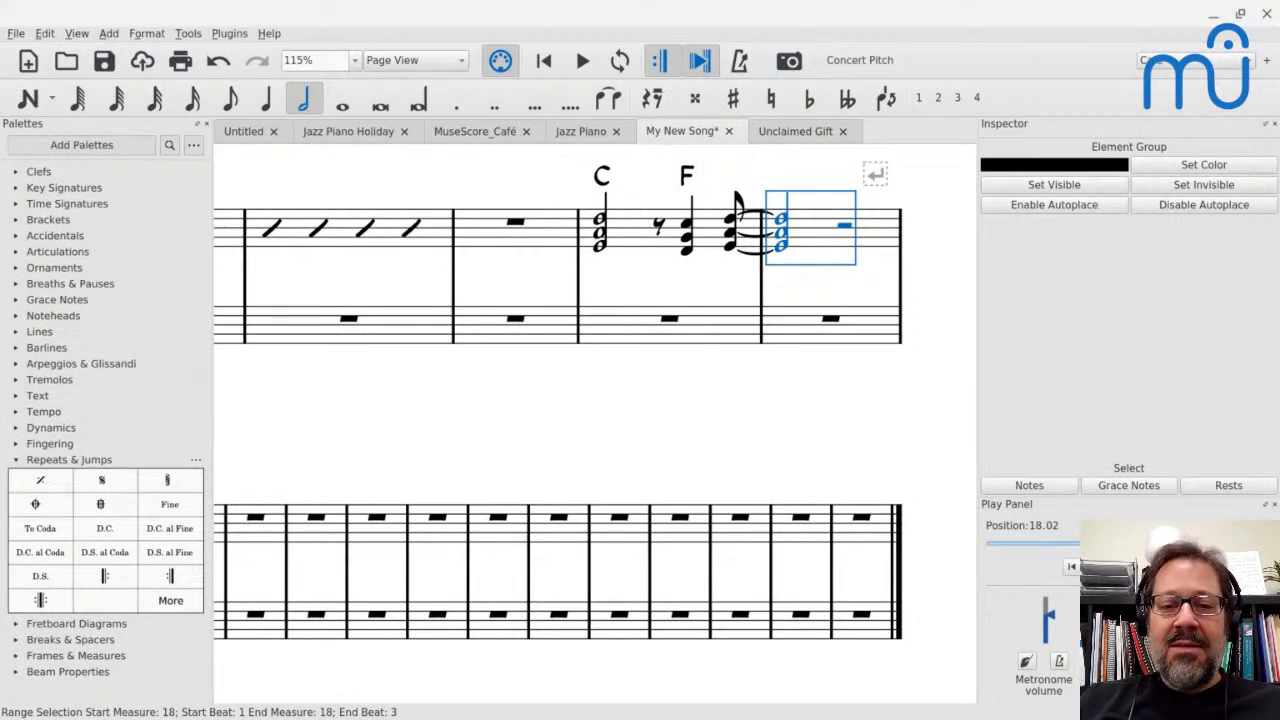
pyautogui.click(687, 176)
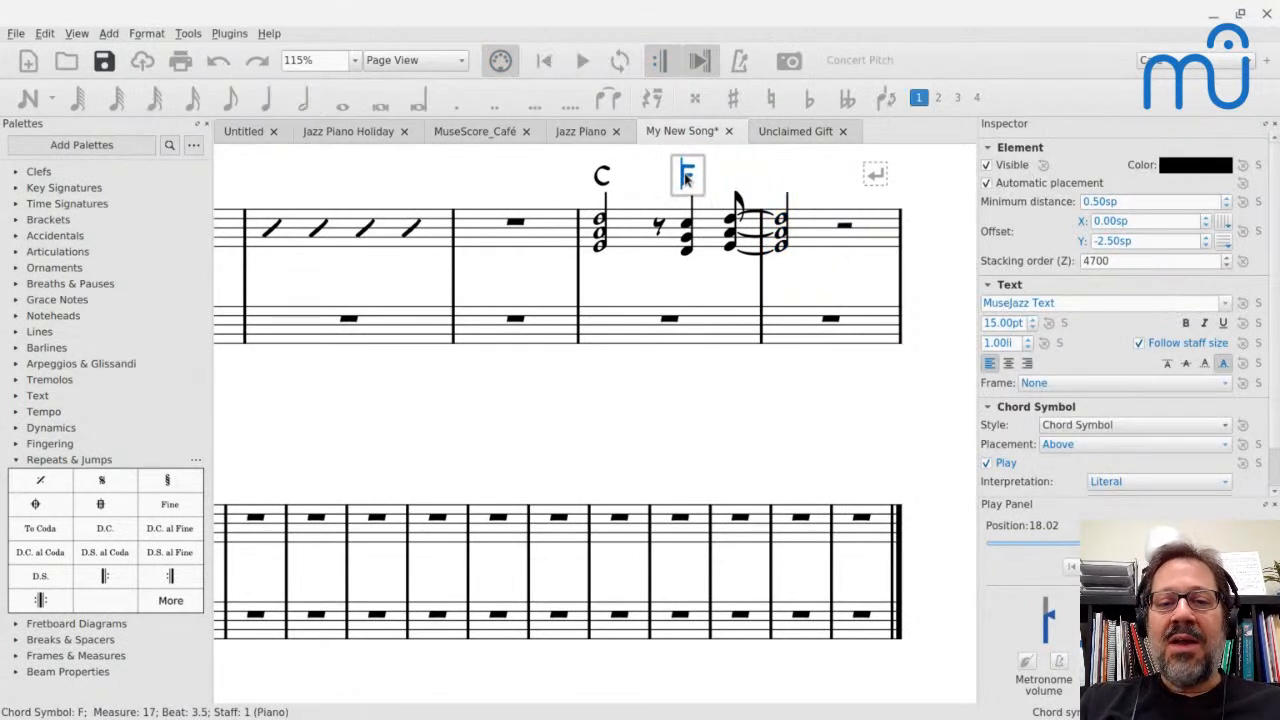
pyautogui.press('space')
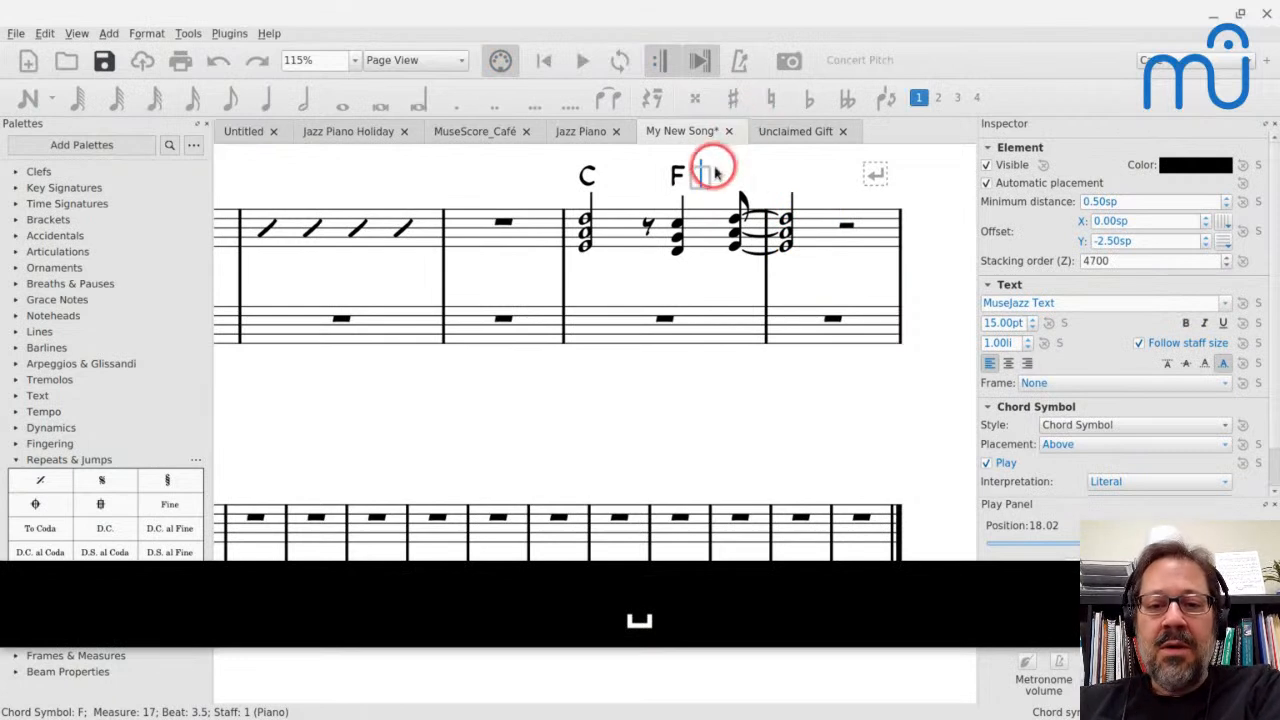
pyautogui.press('space')
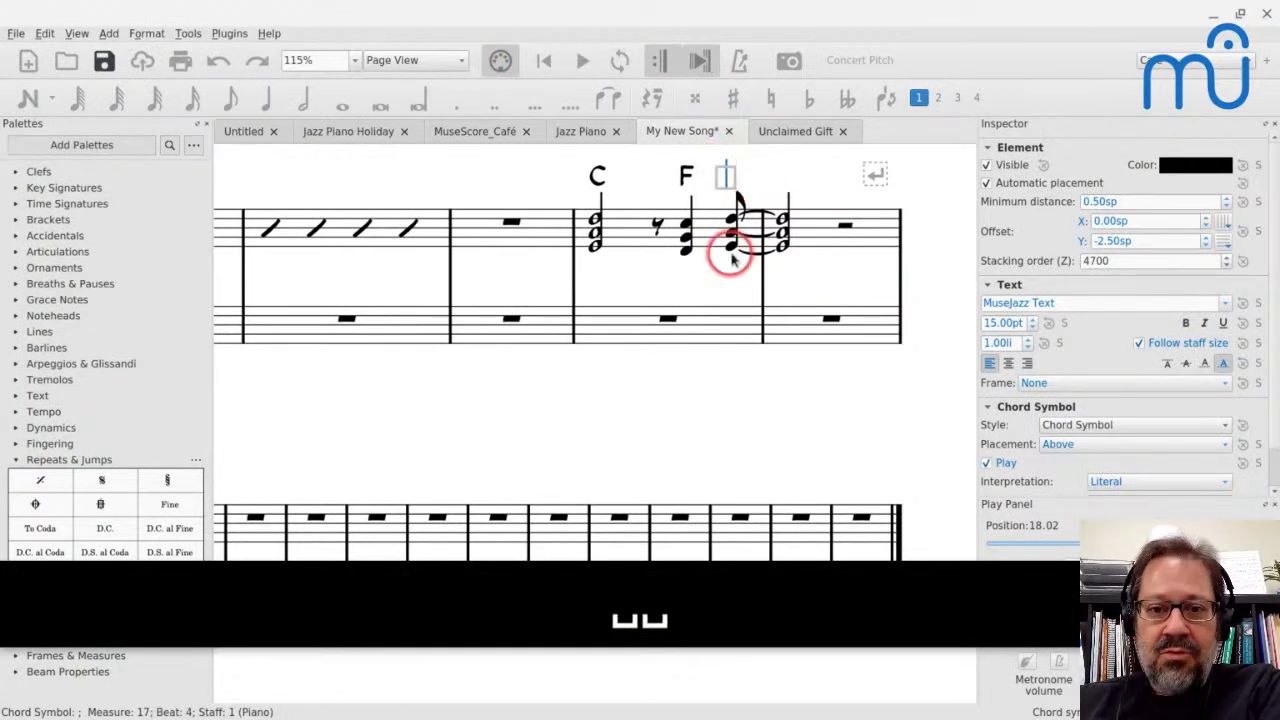
pyautogui.write('C')
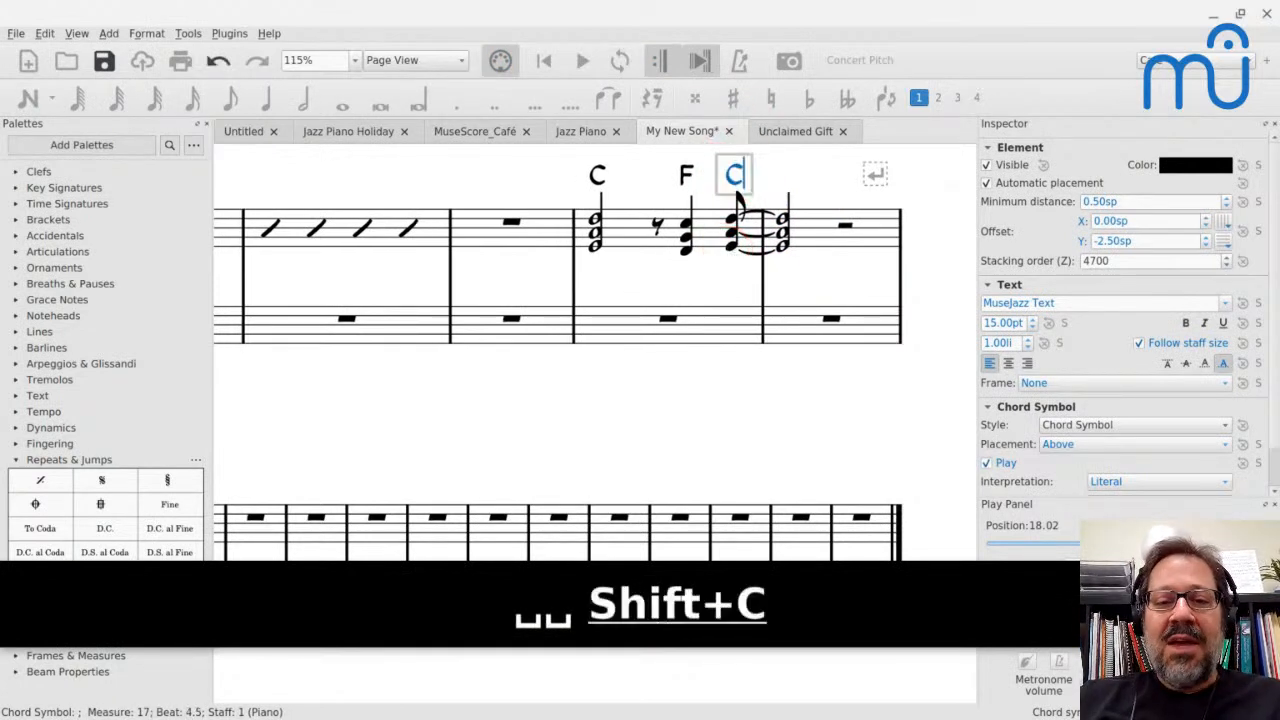
pyautogui.press('Escape')
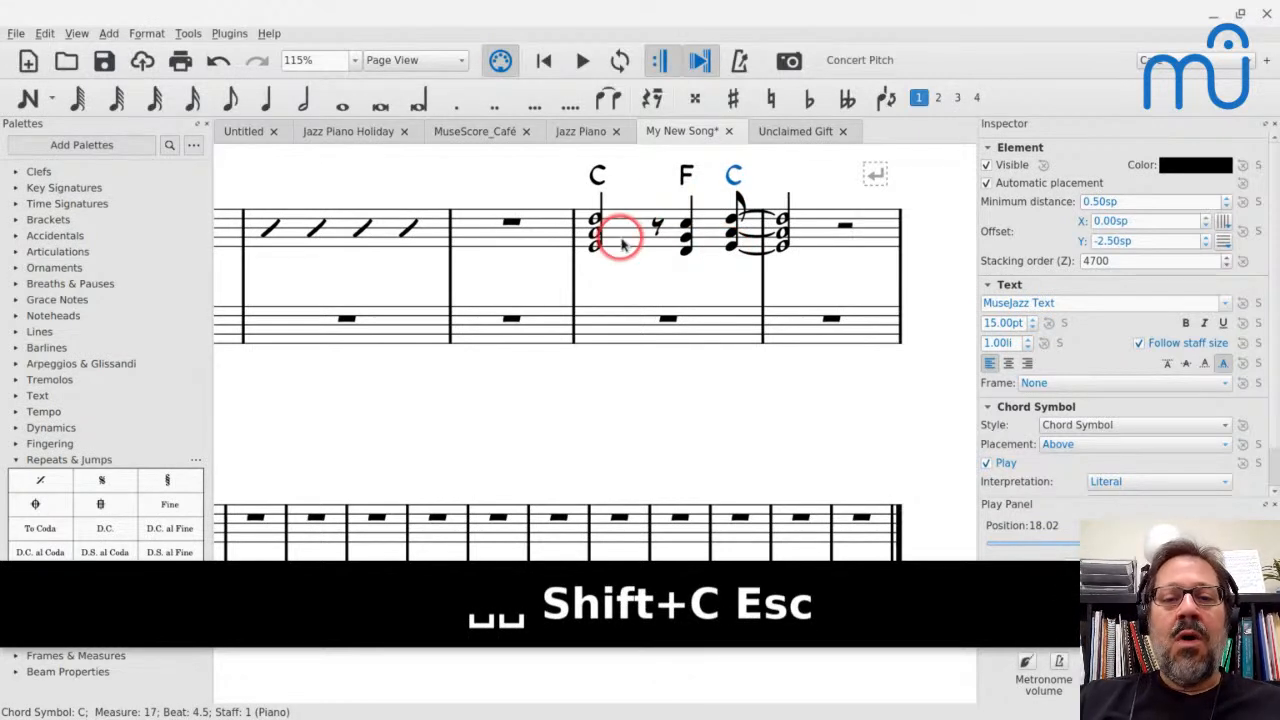
# Play back measure 17 together with its chord symbols
pyautogui.keyDown('shift'); pyautogui.click(612, 234); pyautogui.keyUp('shift')
pyautogui.press('space')
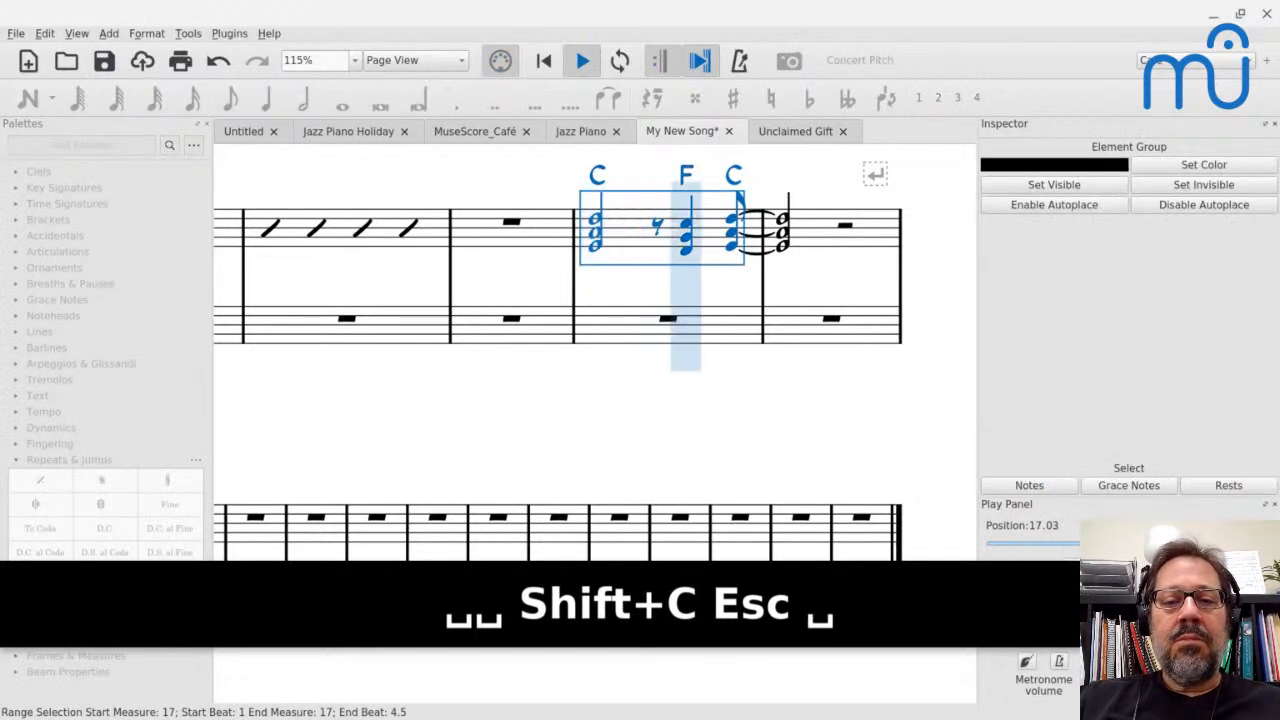
pyautogui.press('space')
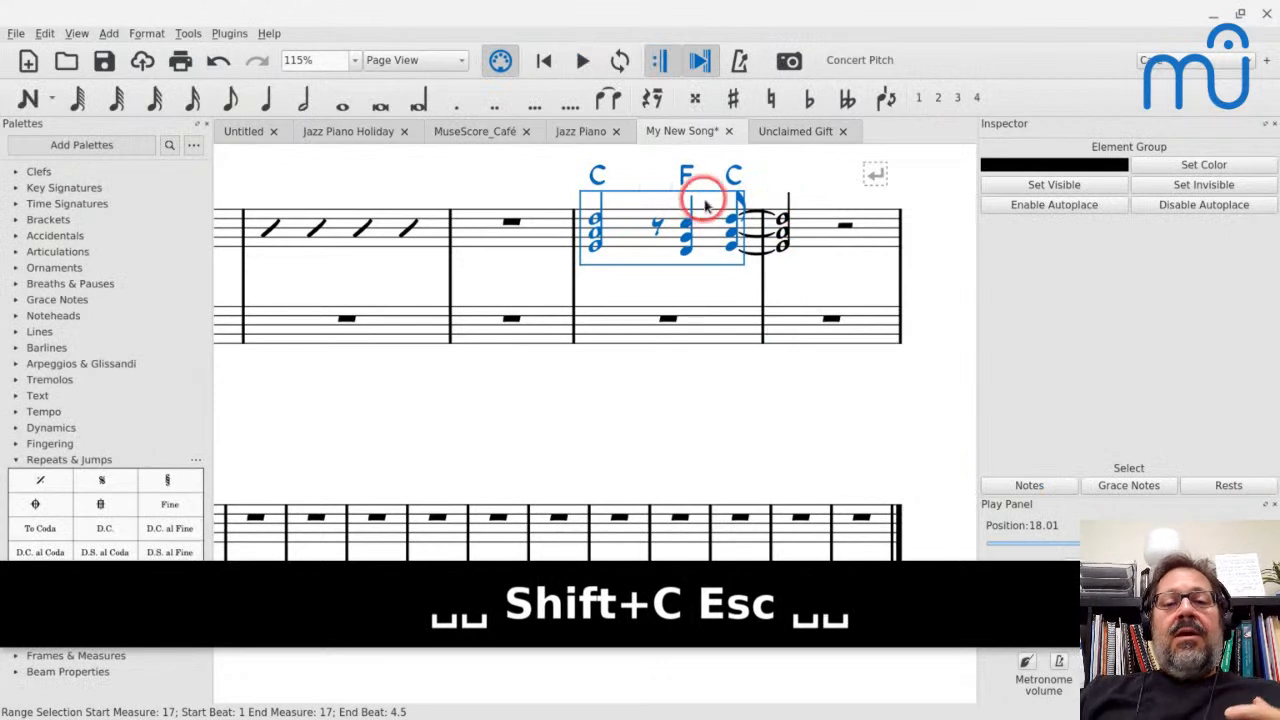
# Convert the treble-staff voicings in measures 17 and 18 to rhythmic slash notation
pyautogui.keyDown('shift'); pyautogui.click(810, 233); pyautogui.keyUp('shift')
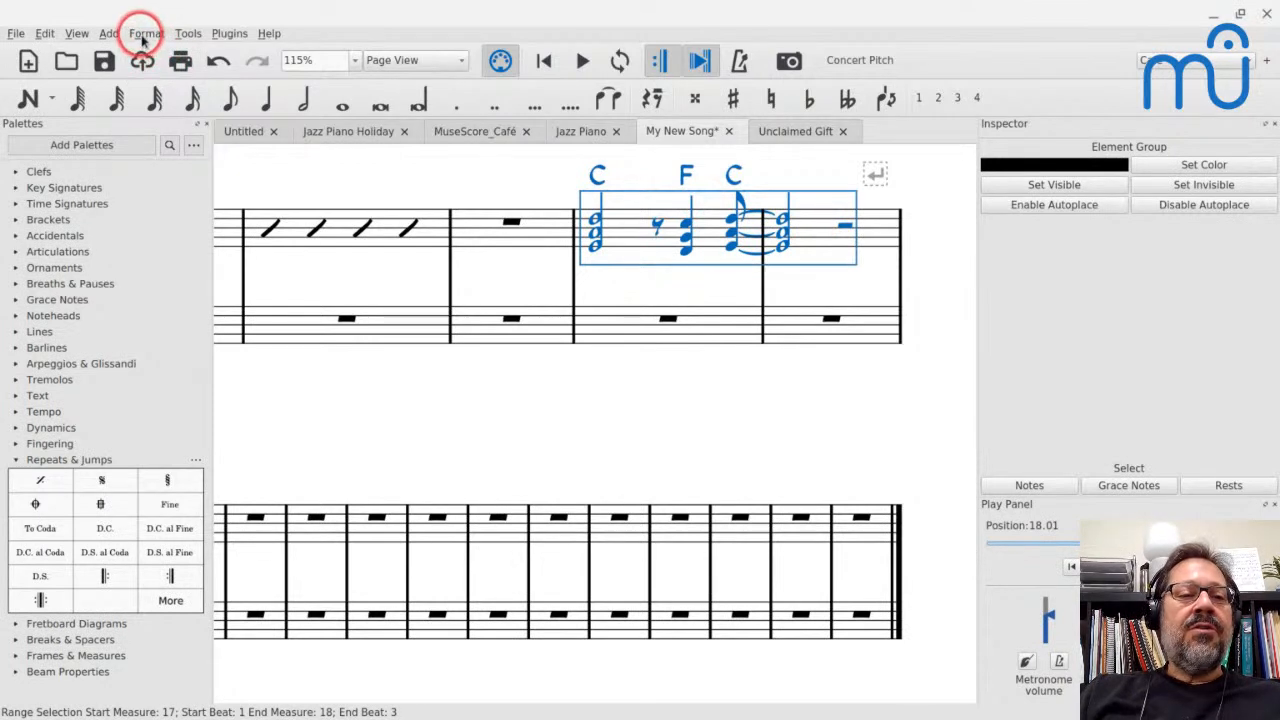
pyautogui.click(148, 36)
pyautogui.moveTo(188, 34)
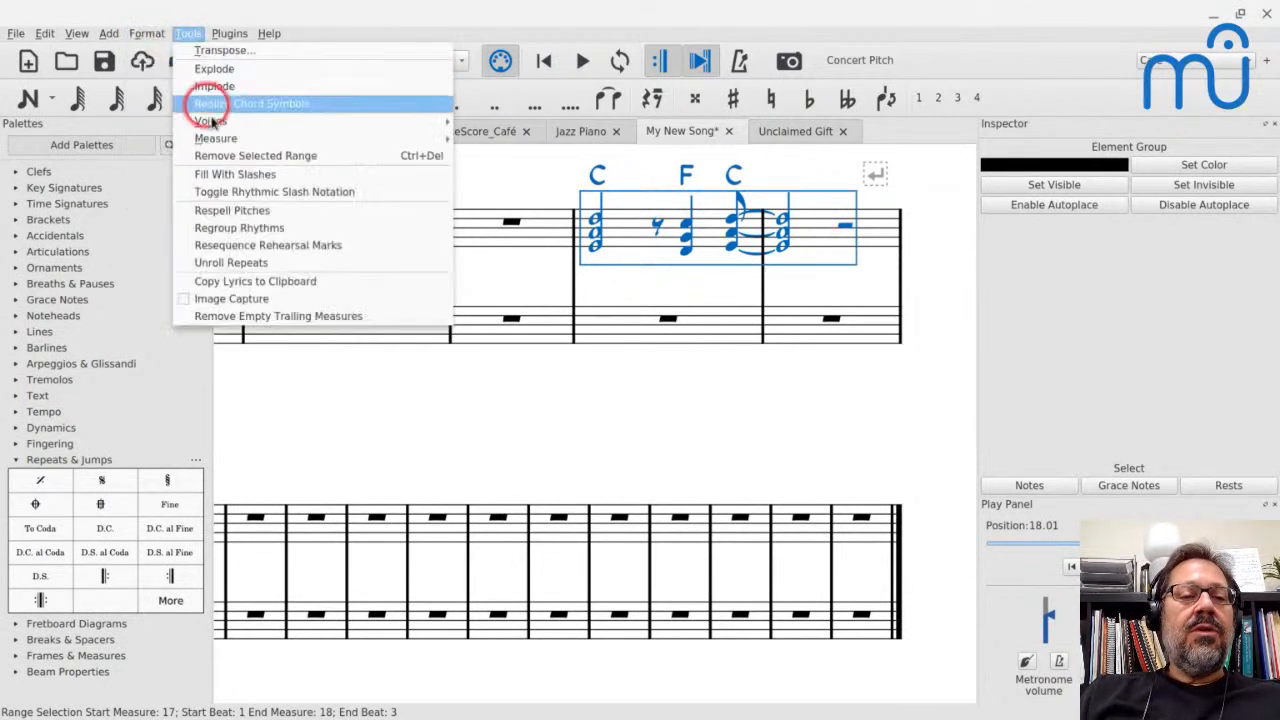
pyautogui.click(222, 200)
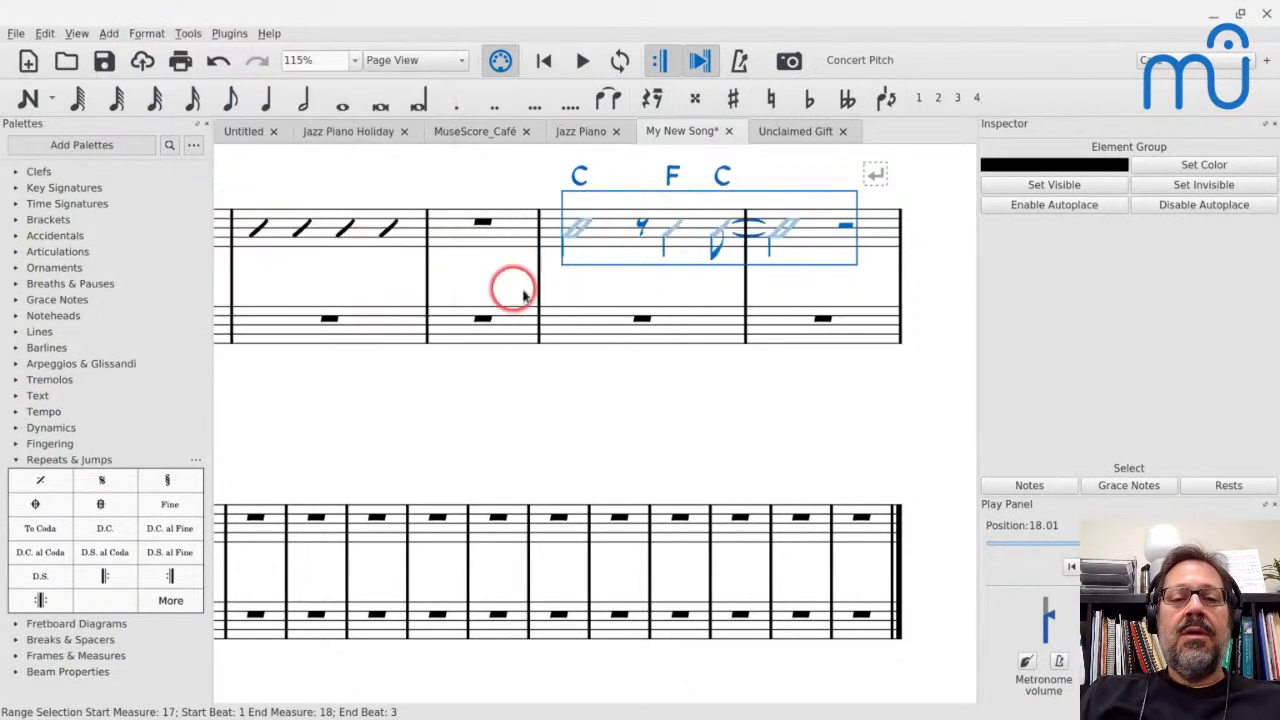
pyautogui.press('Escape')
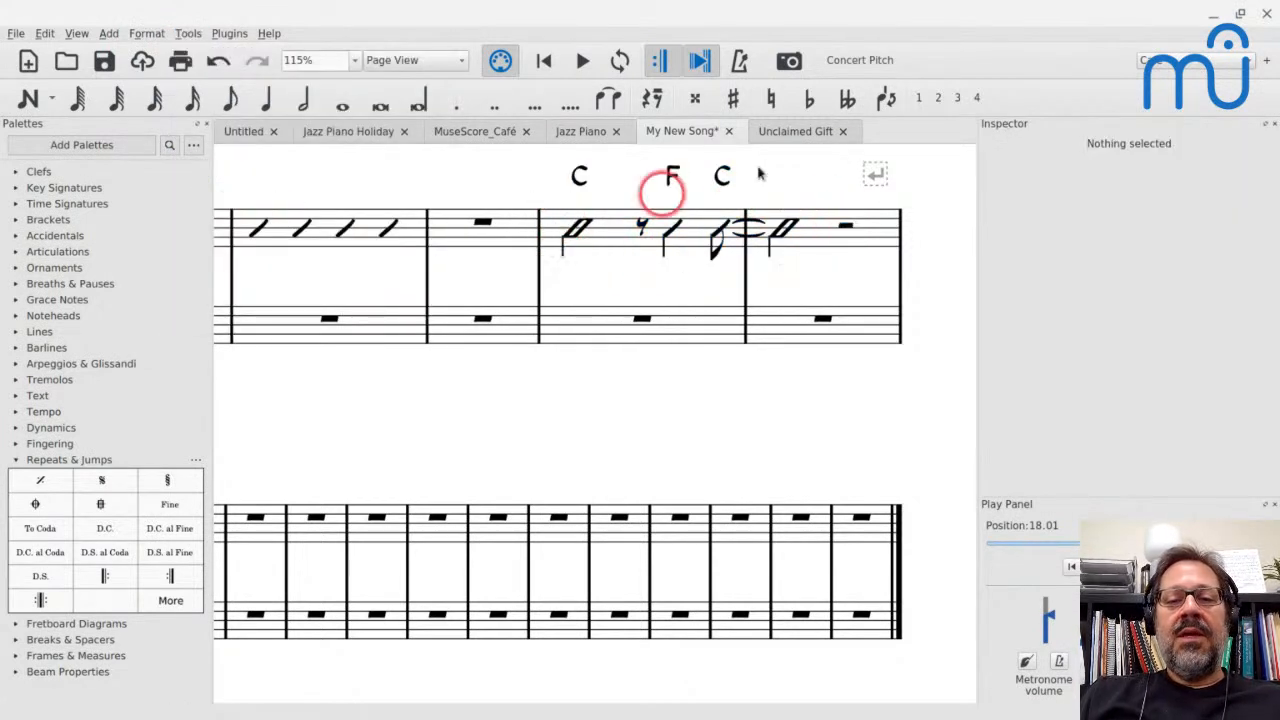
# Delete the surplus ties between the last slash of measure 17 and the first slash of measure 18, keeping only the upper tie
pyautogui.click(750, 238)
pyautogui.press('BackSpace')
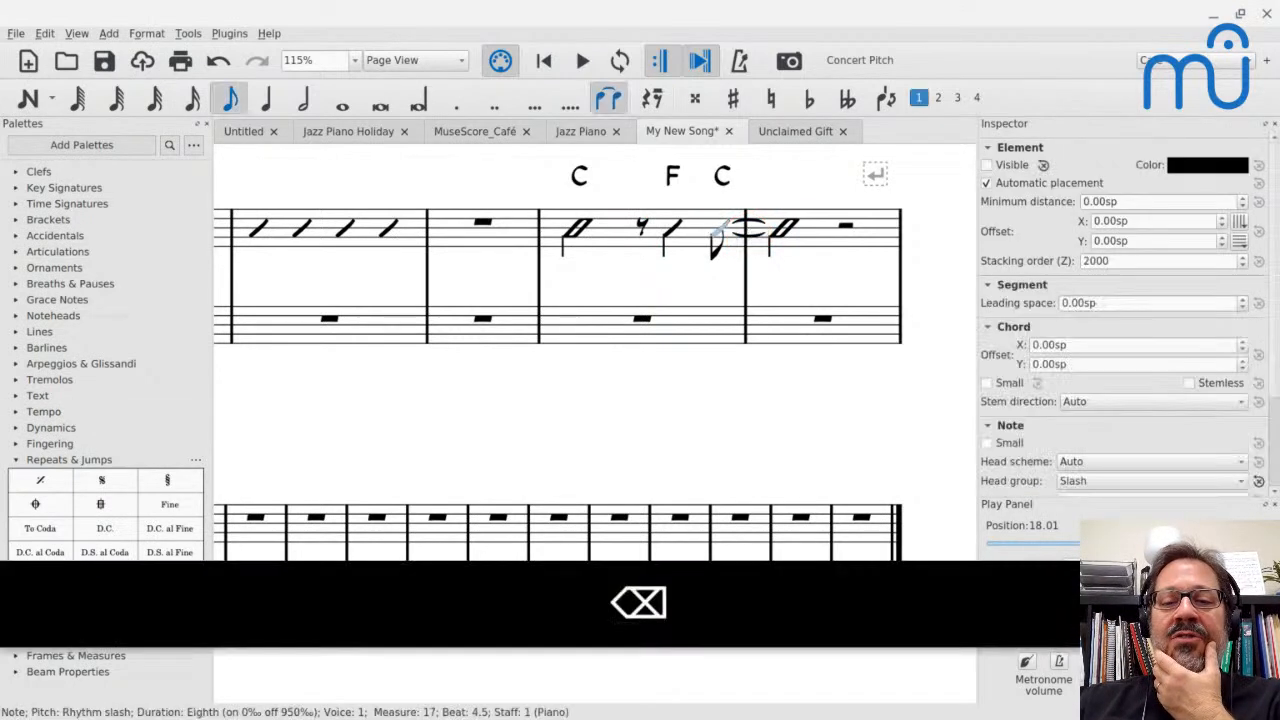
pyautogui.click(751, 238)
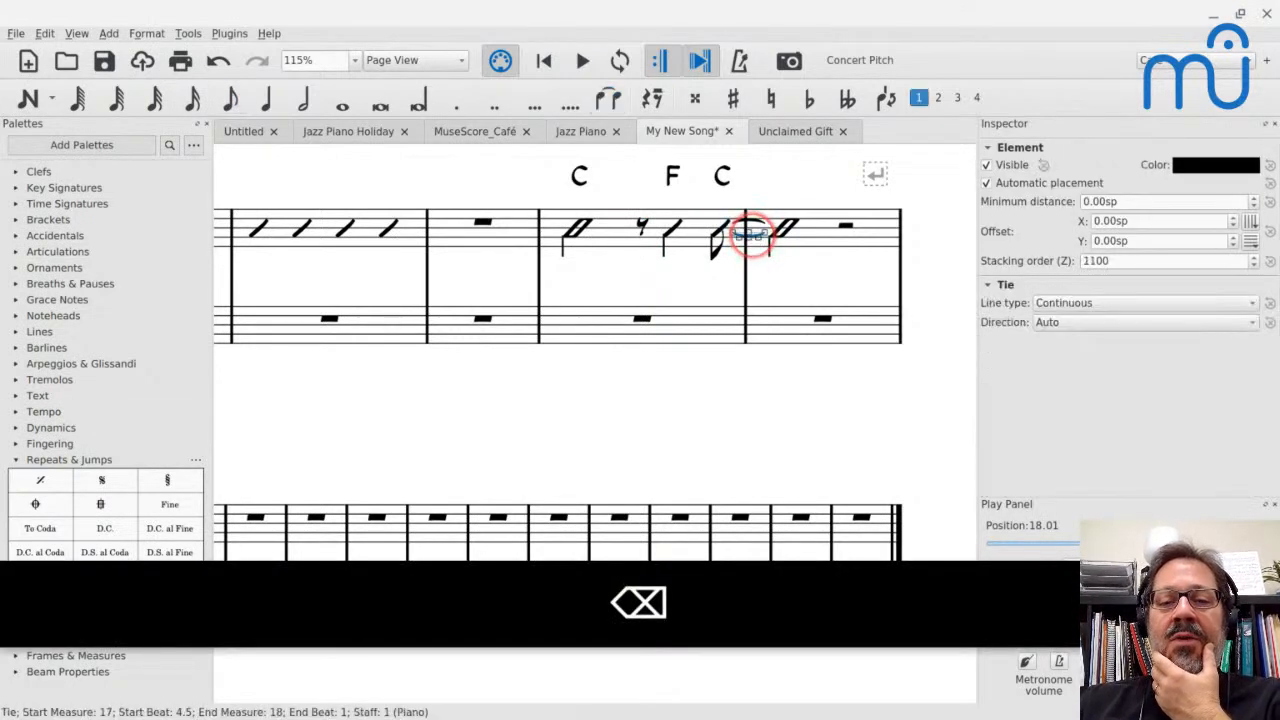
pyautogui.press('BackSpace')
pyautogui.click(671, 338)
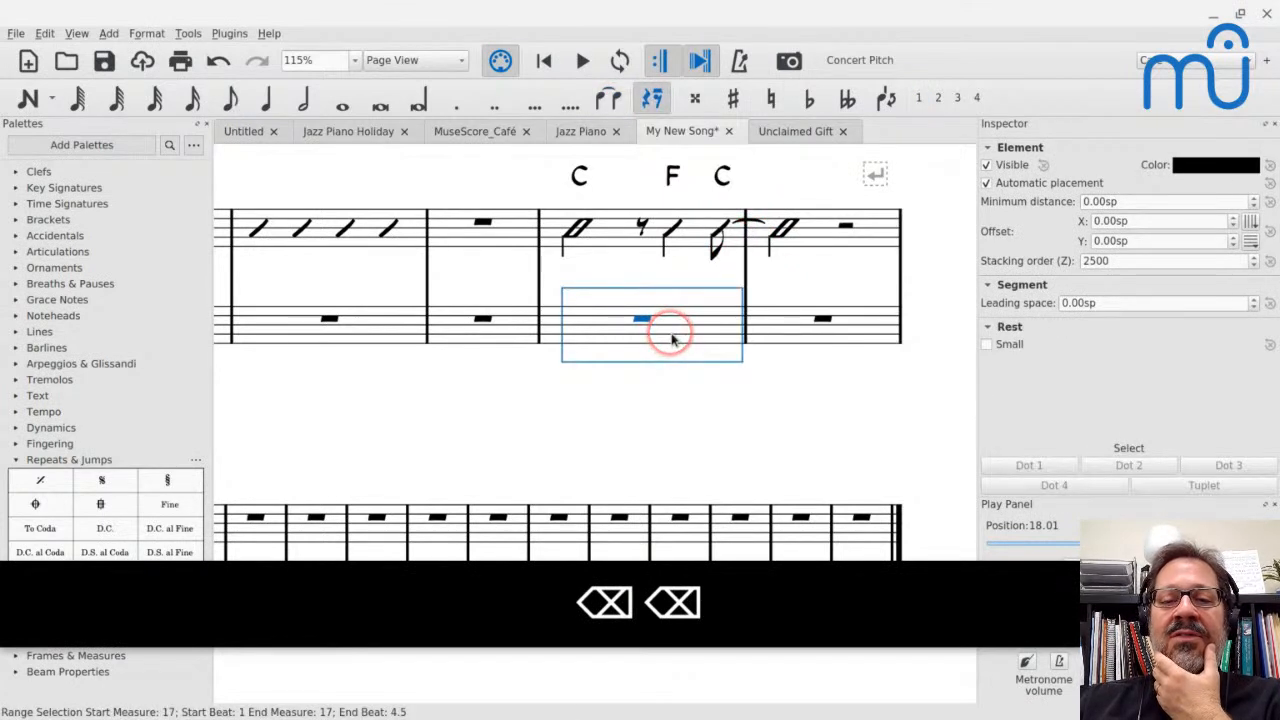
pyautogui.click(658, 465)
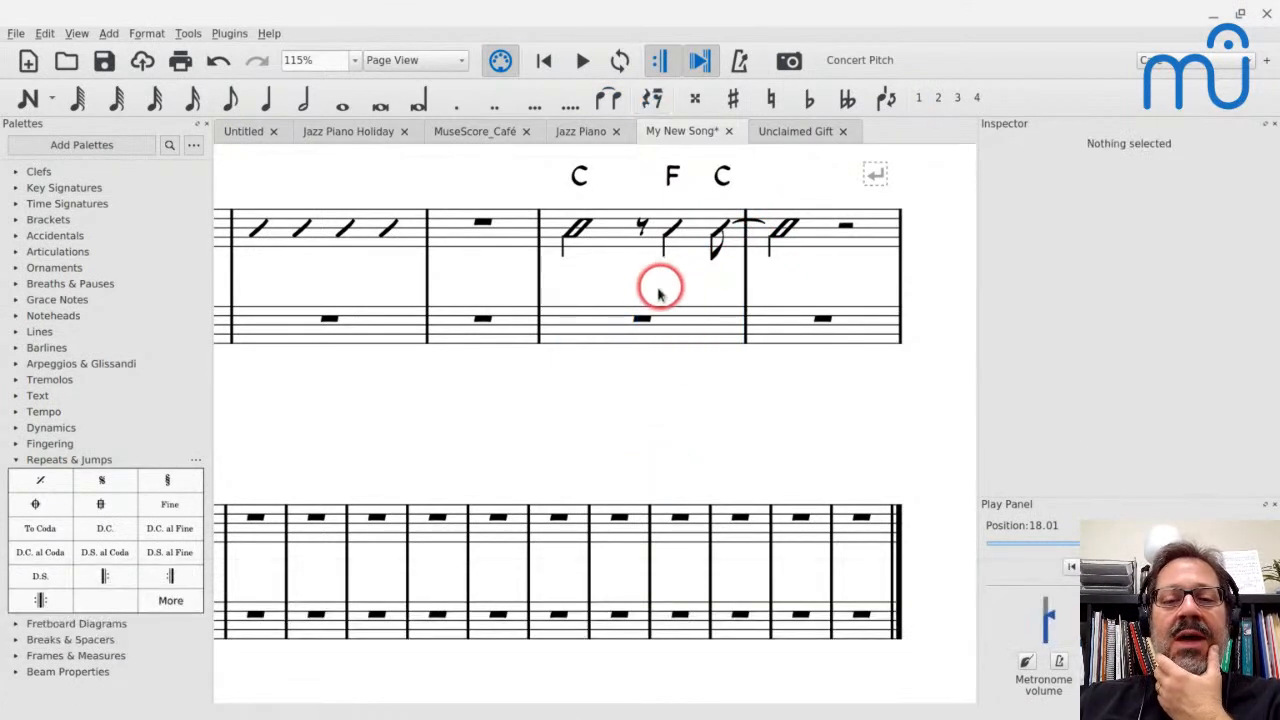
# Play back the rhythmic slashes of measures 17 and 18, starting from the half-note slash on beat 1 of measure 17
pyautogui.click(578, 231)
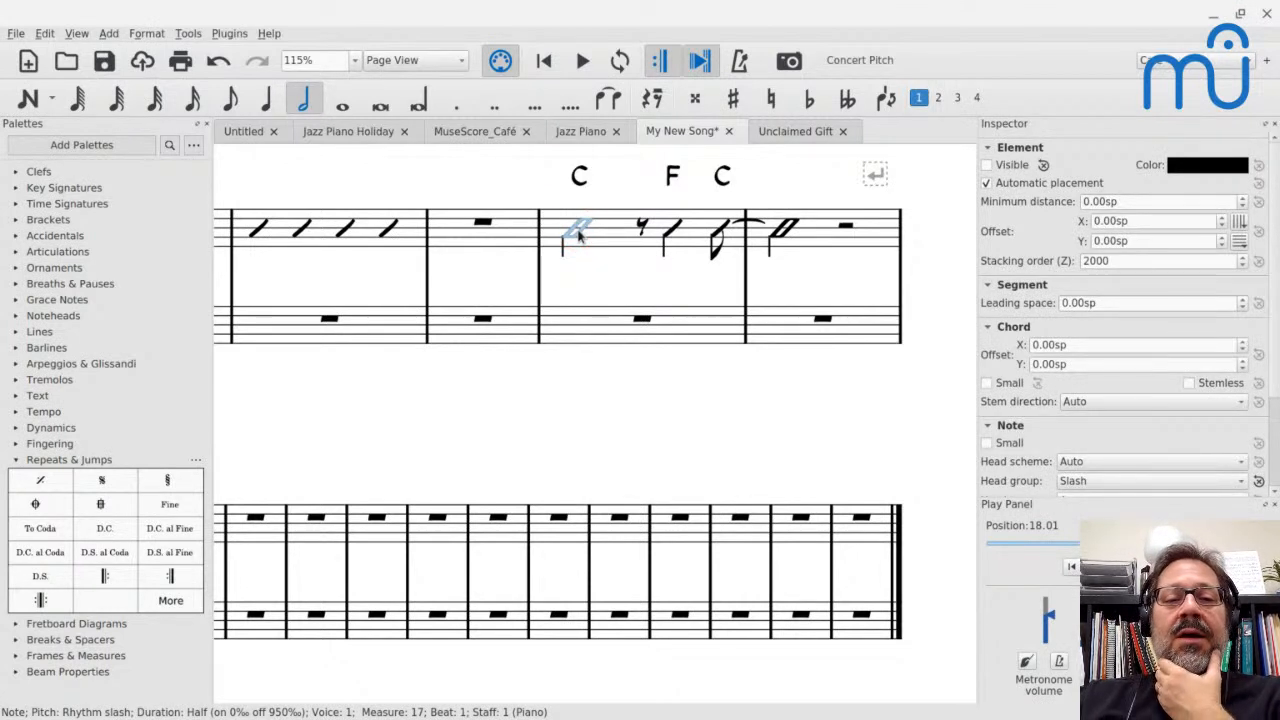
pyautogui.press('Escape')
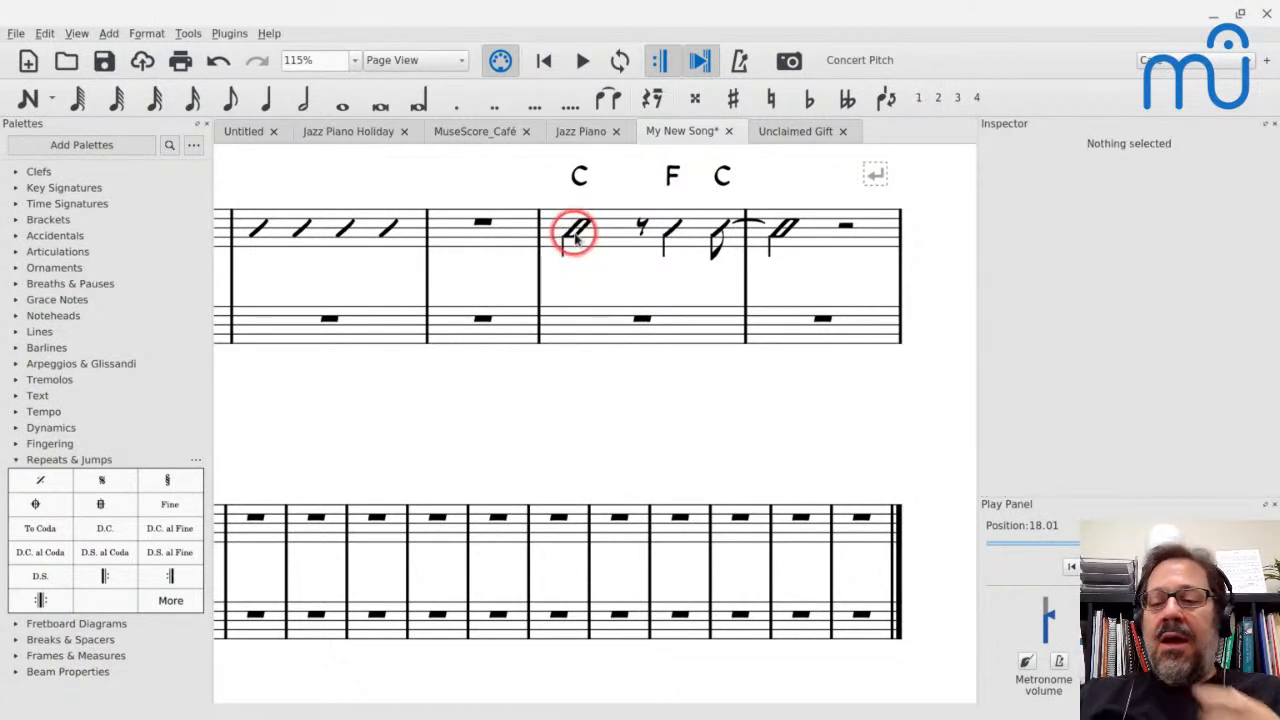
pyautogui.click(562, 250)
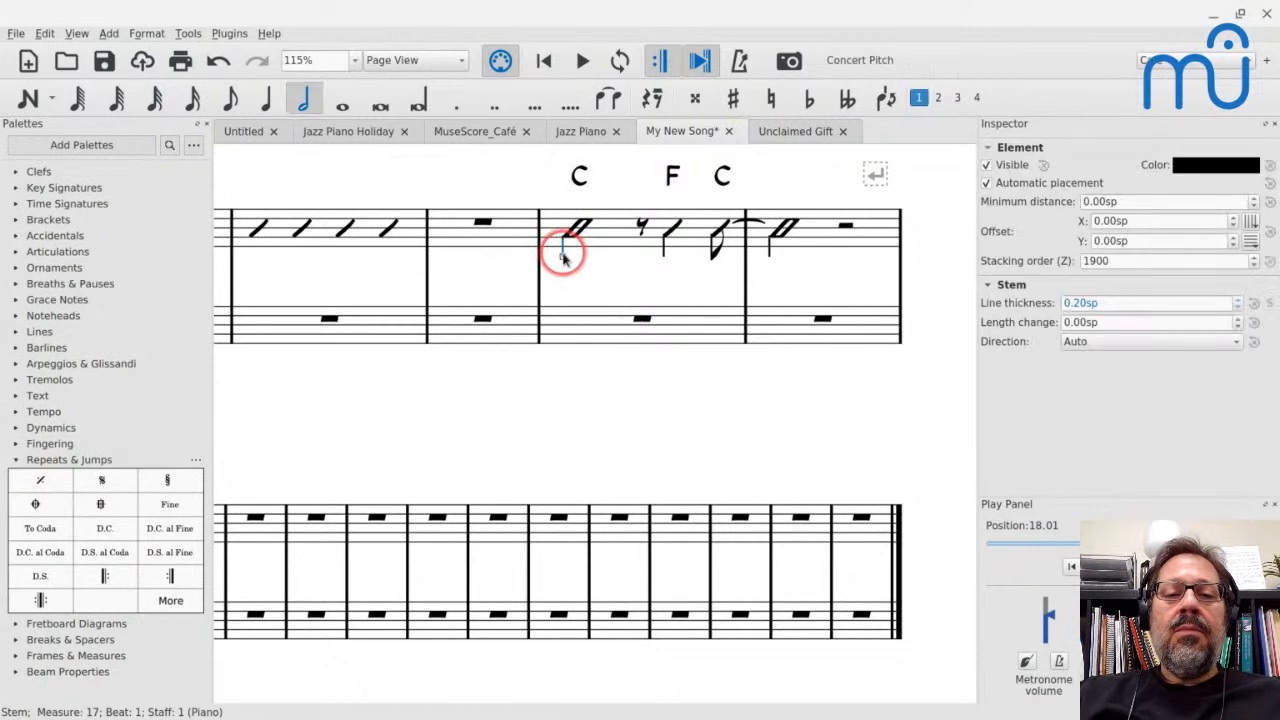
pyautogui.press('space')
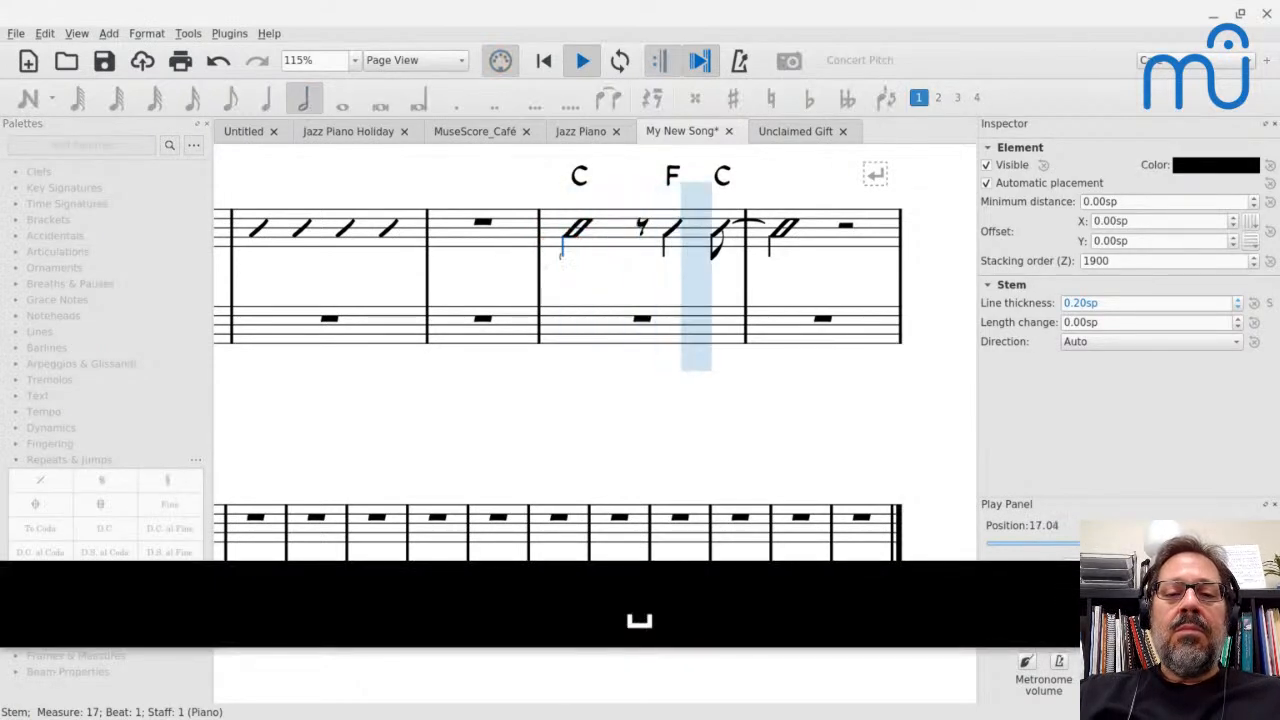
pyautogui.press('space')
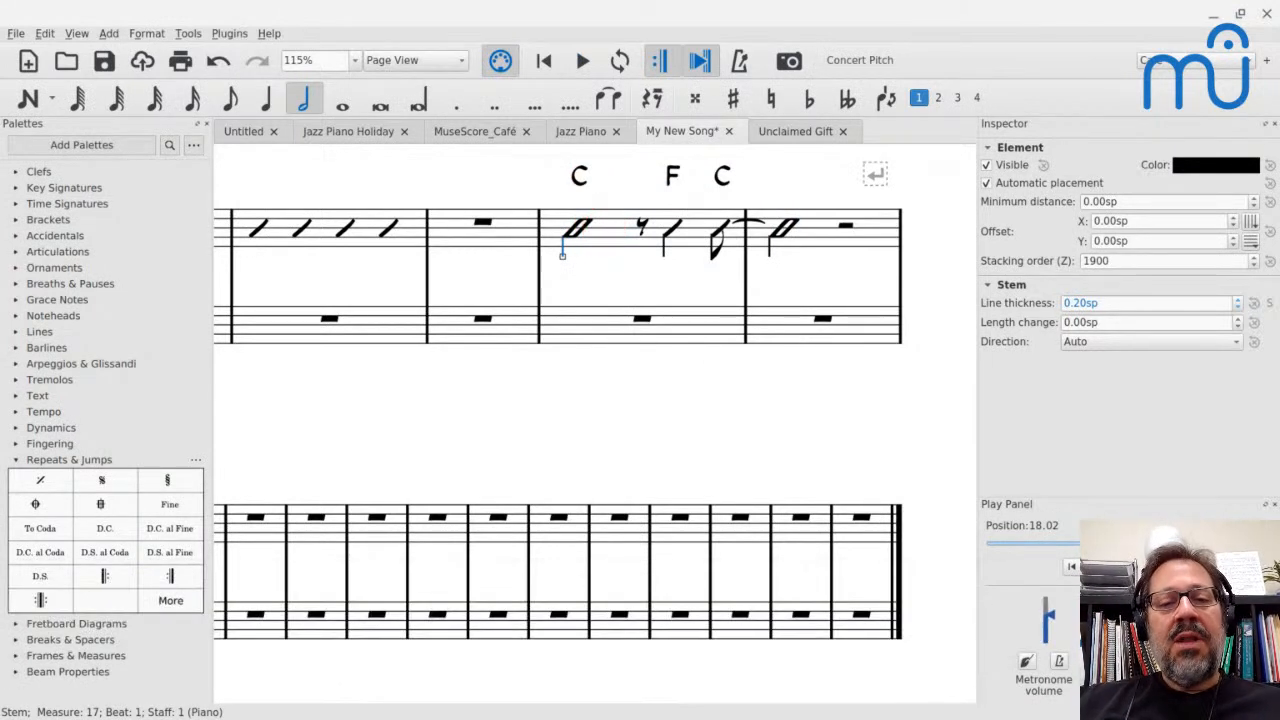
# Turn off playback for the C chord symbol on beat 1 of measure 17 and play back from that measure
pyautogui.click(581, 182)
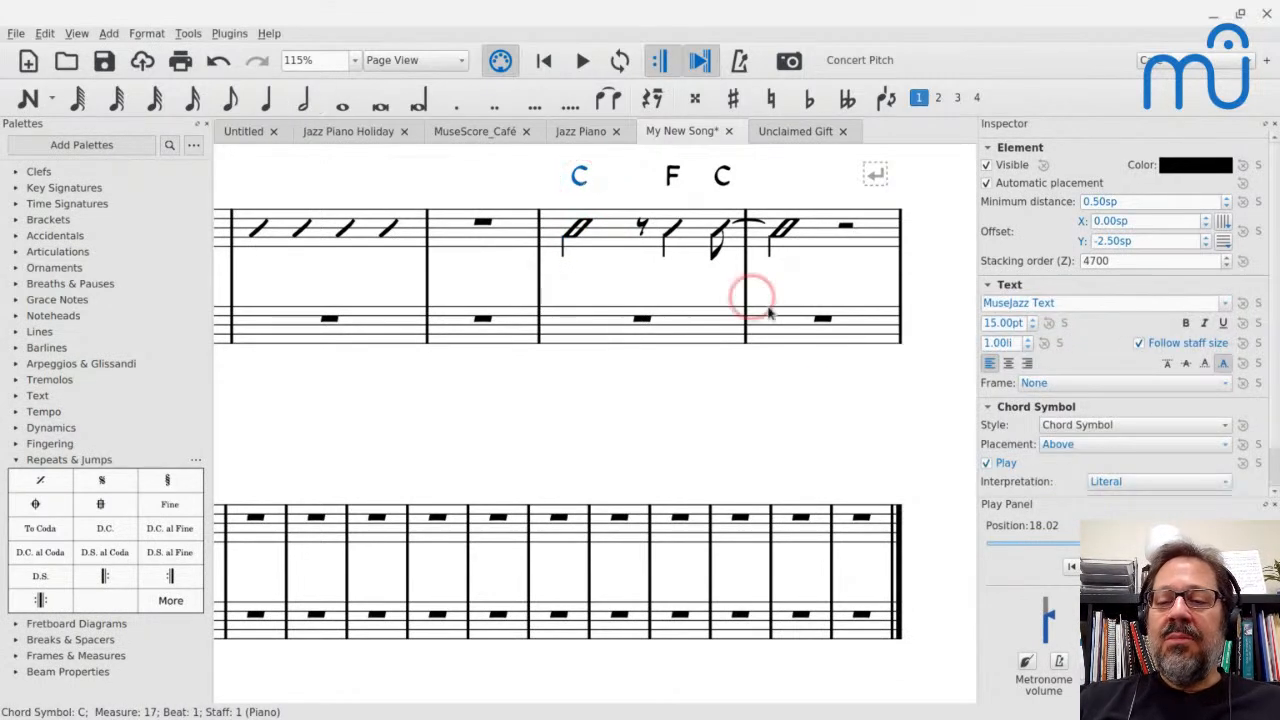
pyautogui.click(986, 463)
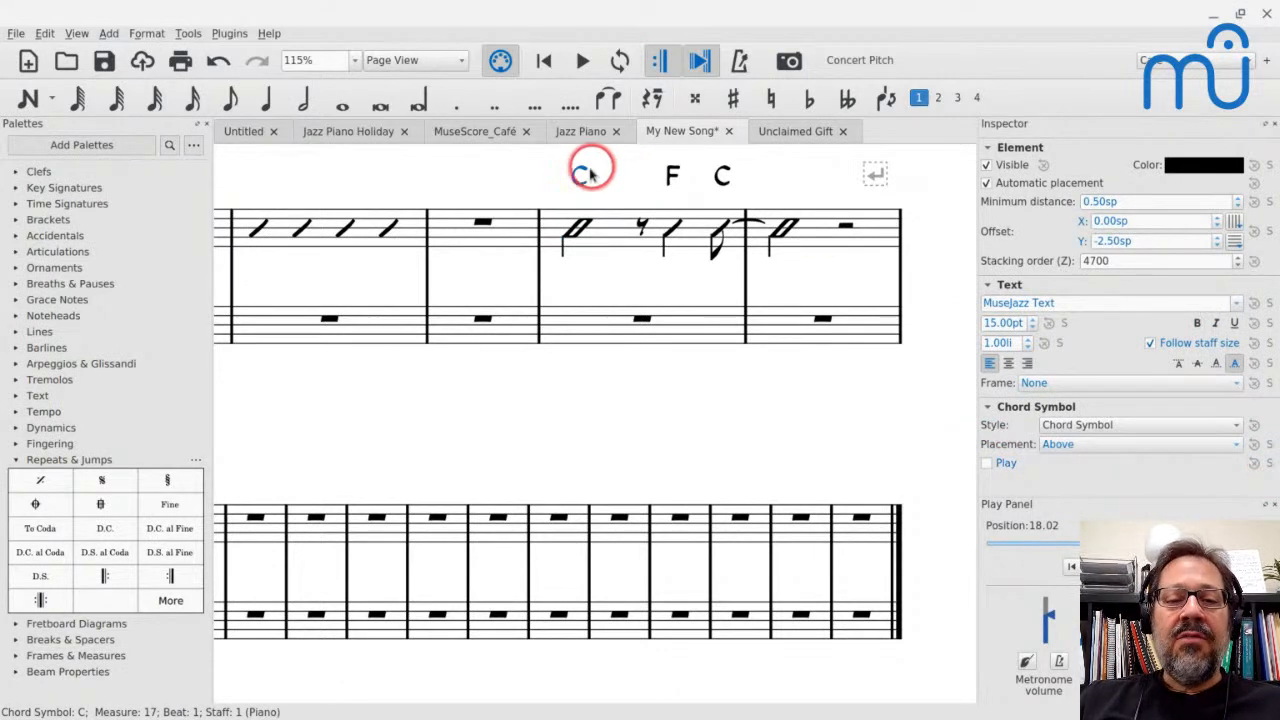
pyautogui.click(605, 243)
pyautogui.press('space')
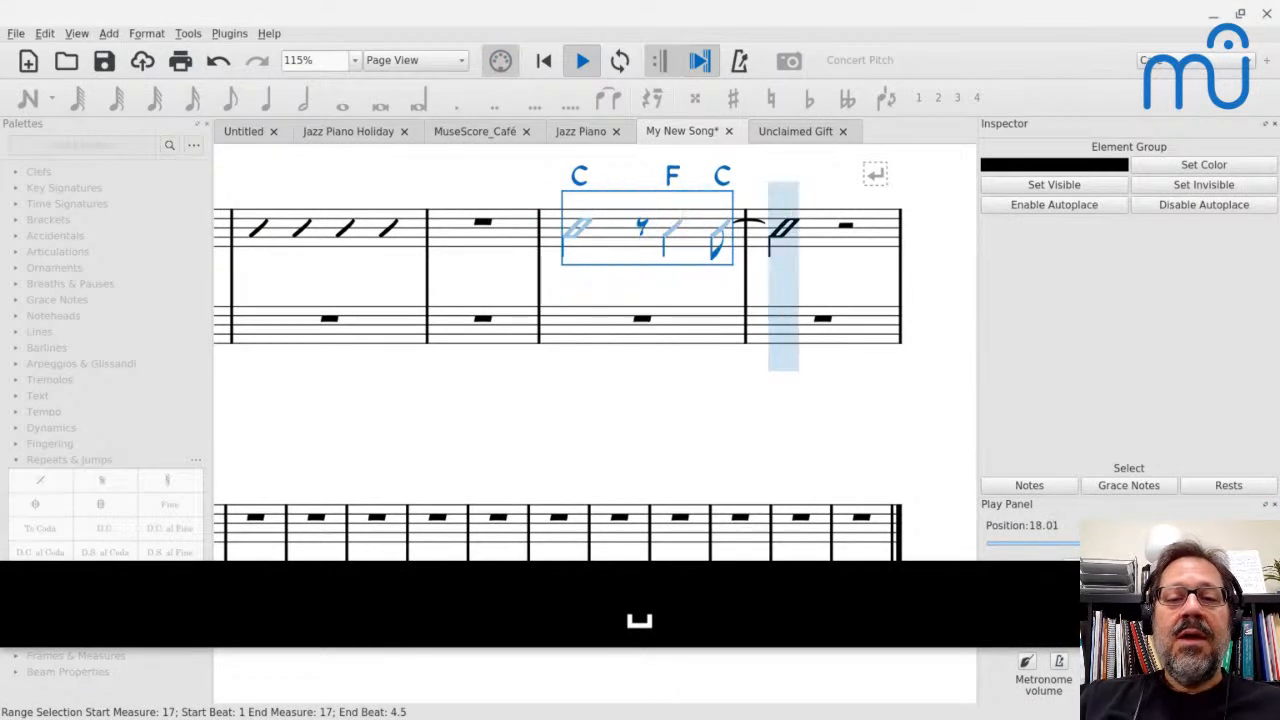
pyautogui.press('space')
# Select only the notes of the treble-staff slashes in measures 17 and 18 and show their playback setting
pyautogui.click(577, 232)
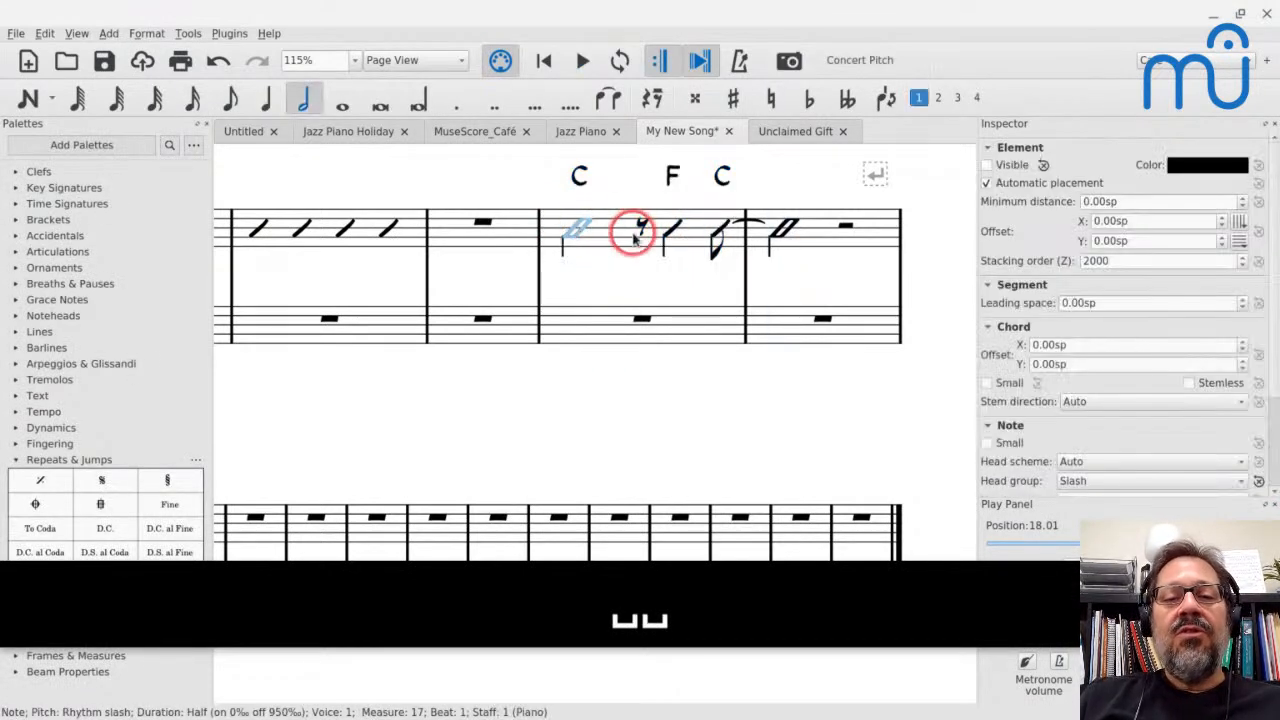
pyautogui.click(630, 234)
pyautogui.keyDown('shift'); pyautogui.click(623, 238); pyautogui.keyUp('shift')
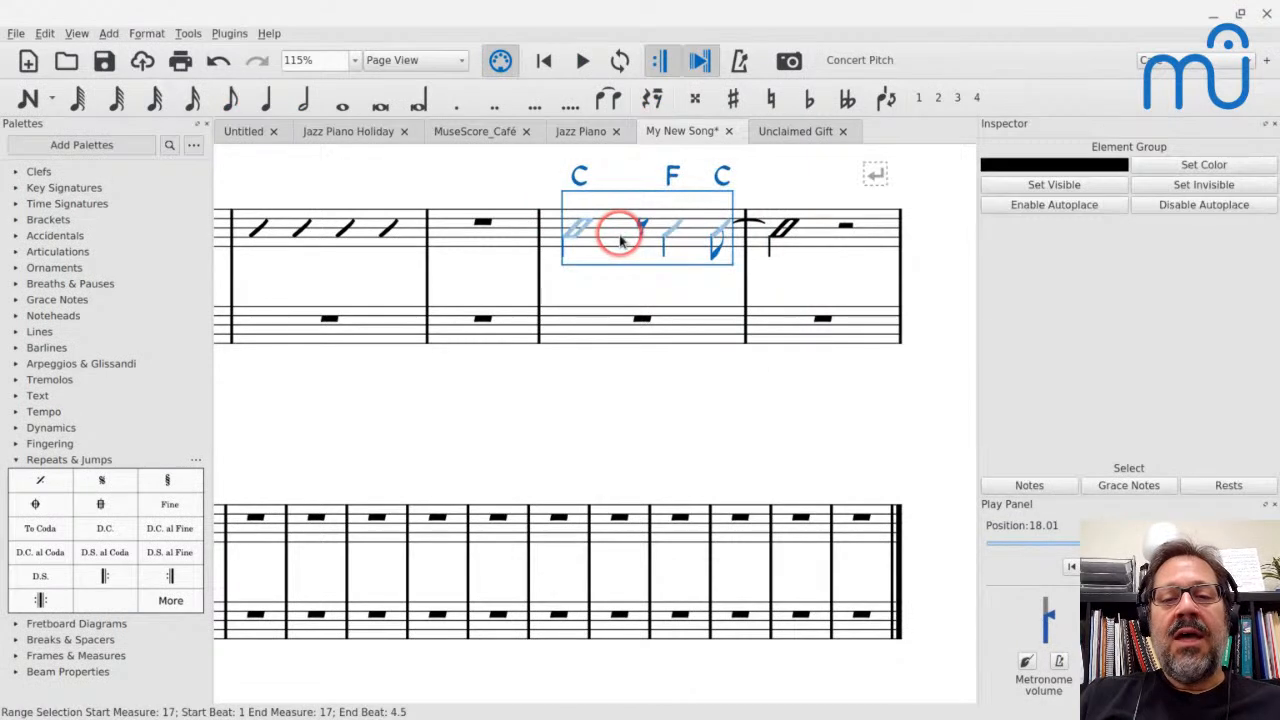
pyautogui.keyDown('shift'); pyautogui.click(805, 240); pyautogui.keyUp('shift')
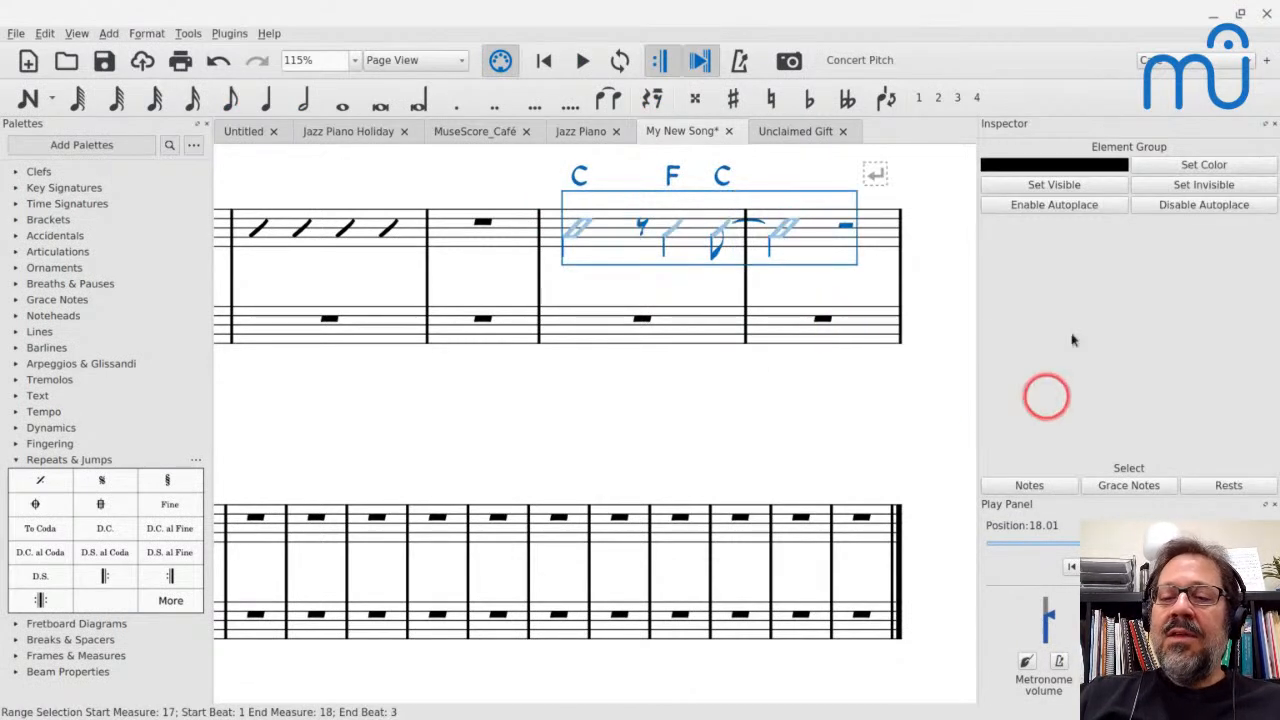
pyautogui.click(1032, 486)
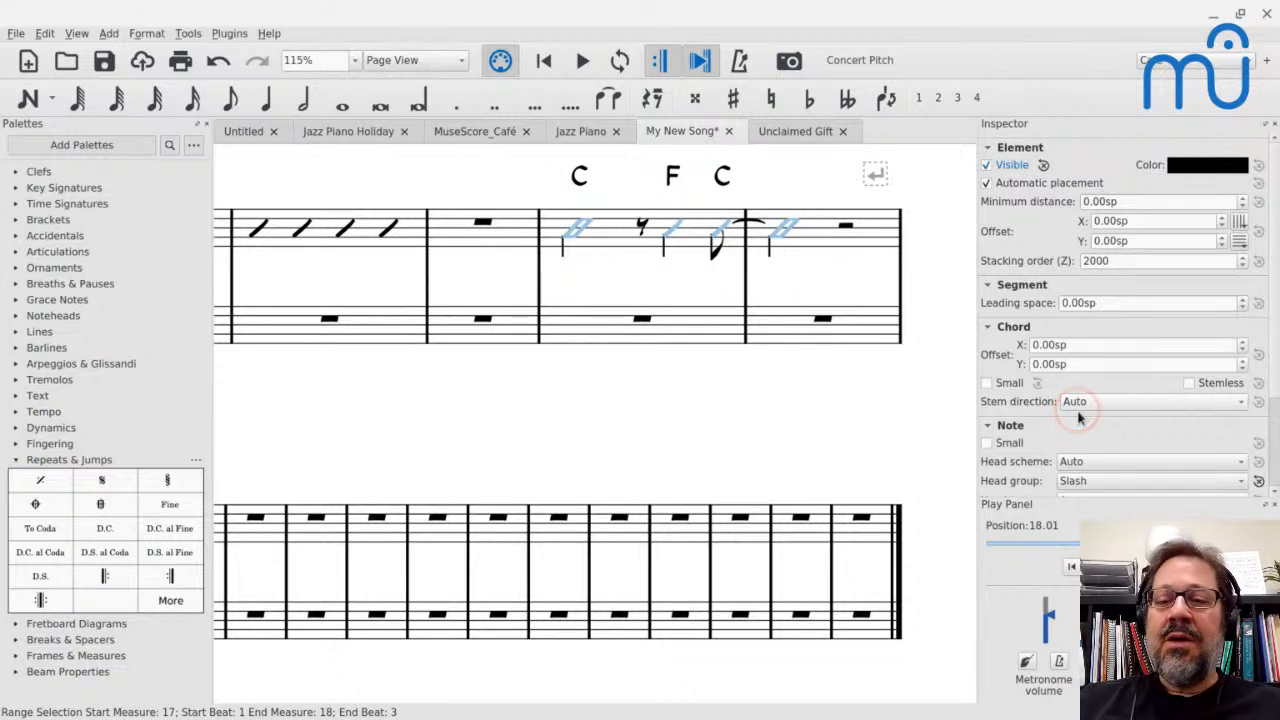
pyautogui.scroll(-3, 1008, 455)
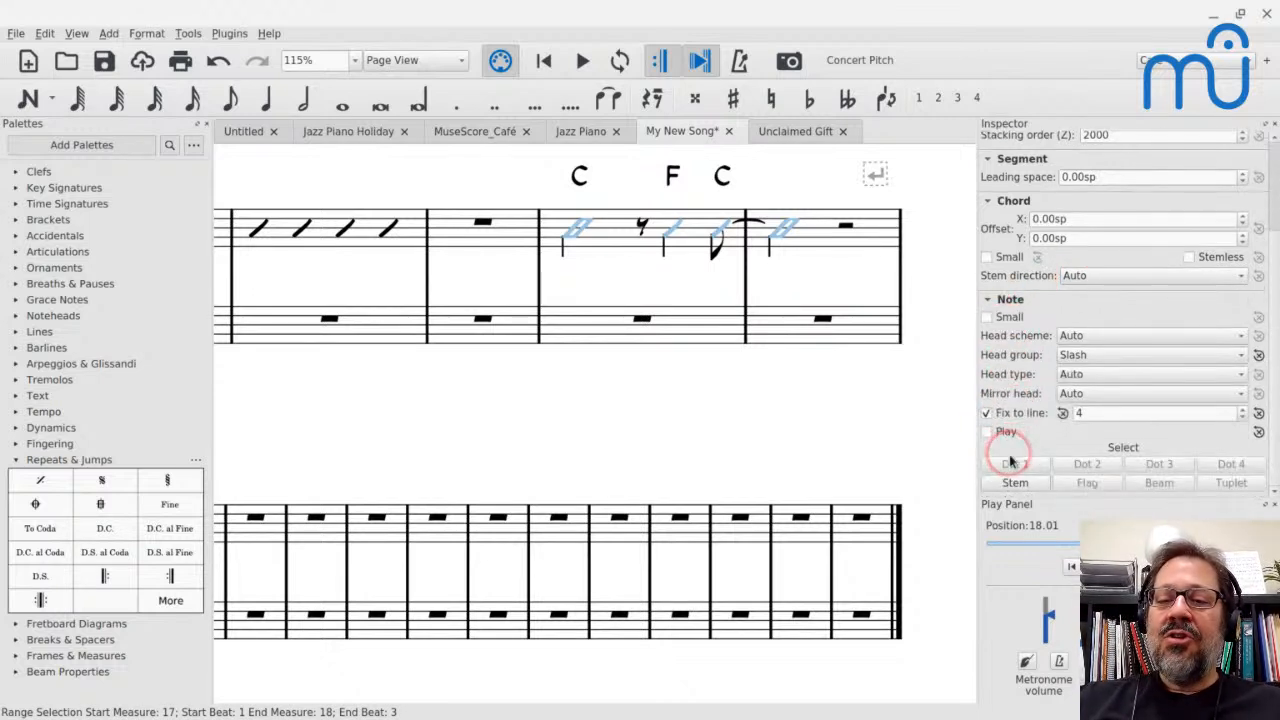
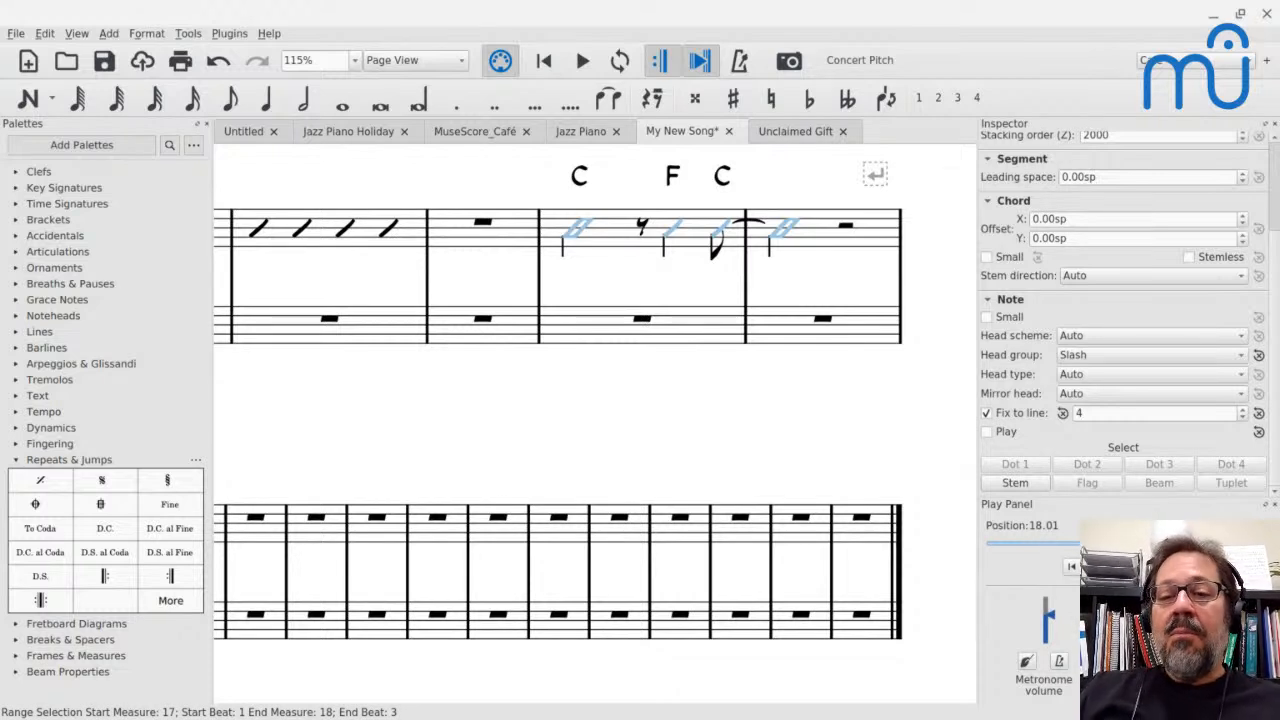
# Turn on playback for the selected slash notes in measures 17 and 18 and play back from measure 17
pyautogui.click(986, 431)
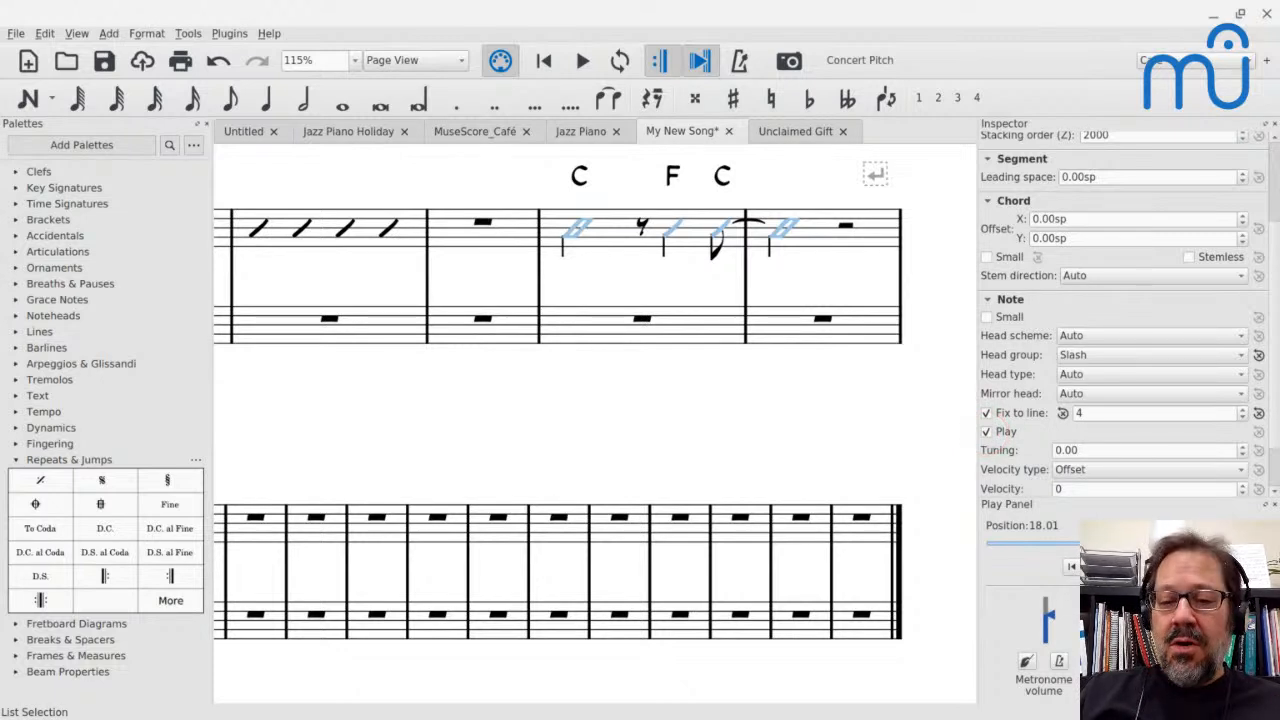
pyautogui.click(602, 243)
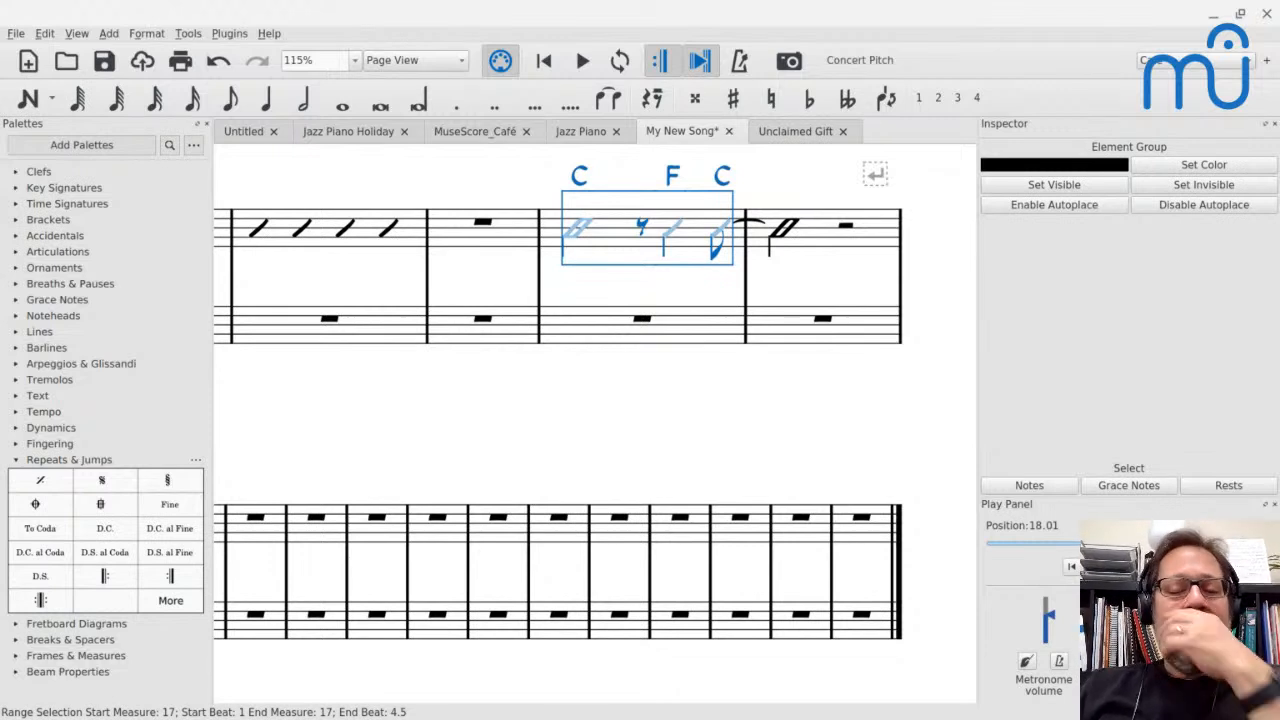
pyautogui.press('space')
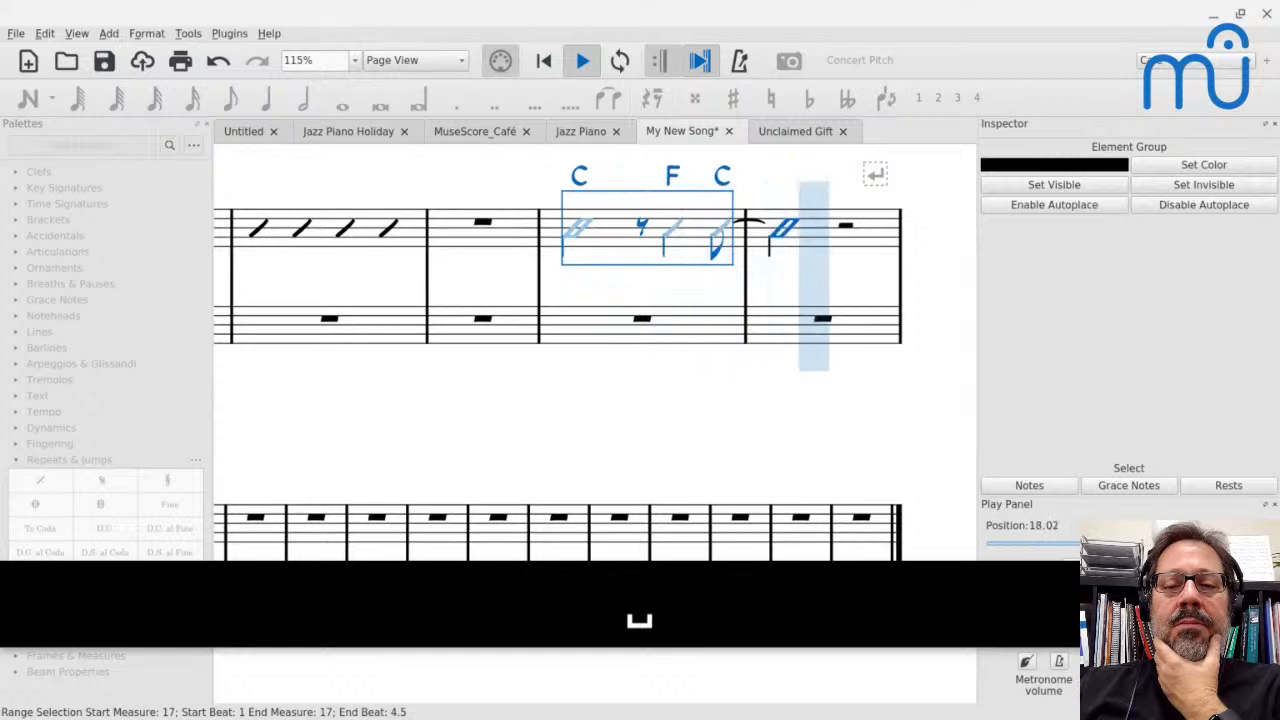
pyautogui.press('space')
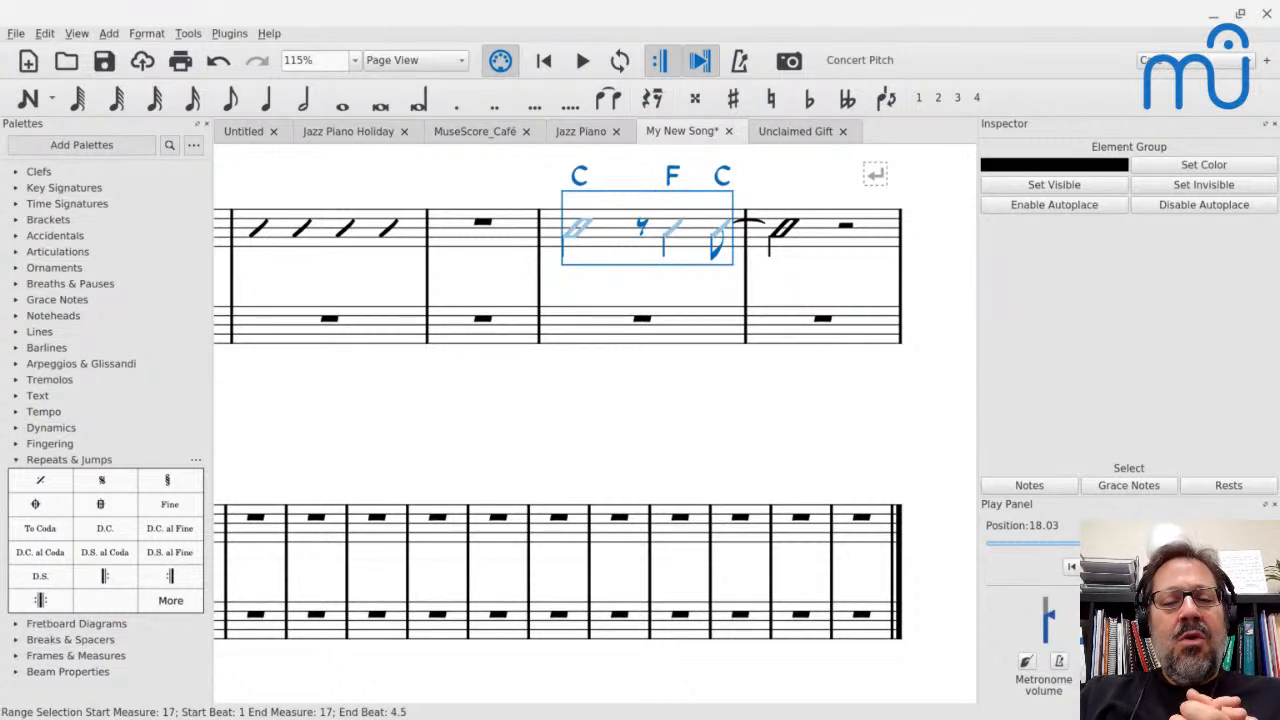
pyautogui.click(715, 238)
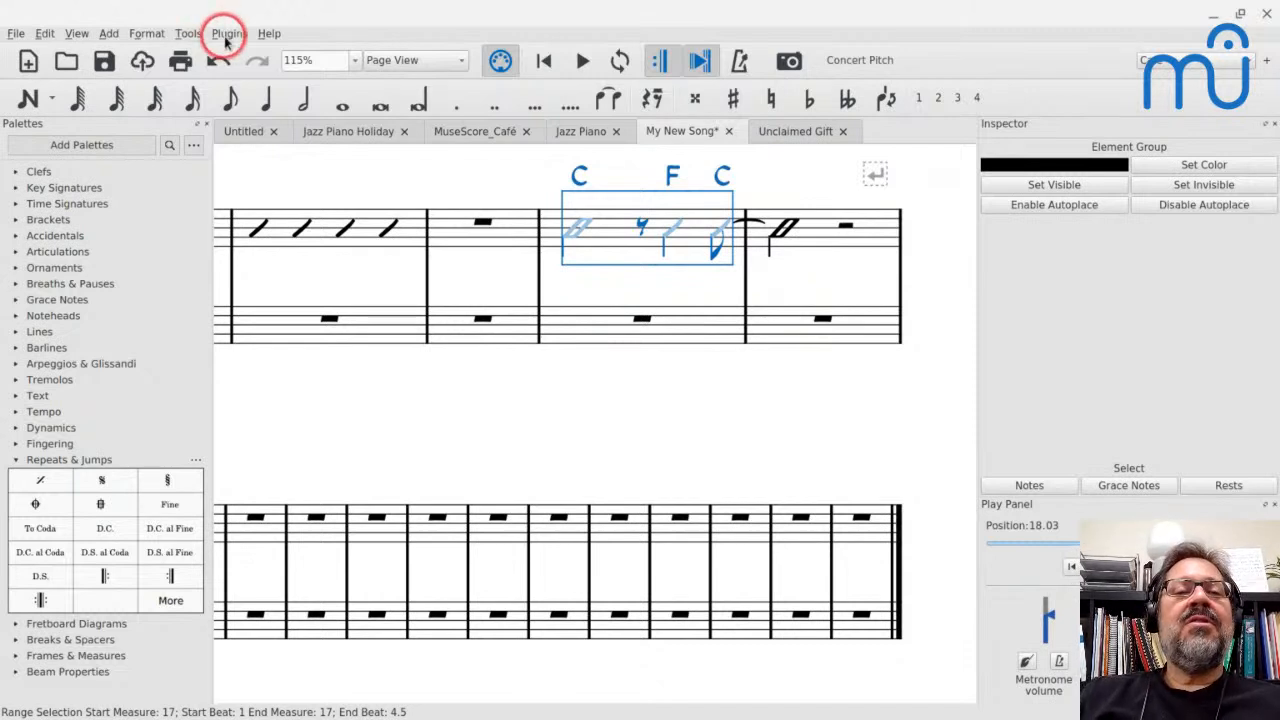
# Undo the edits in measures 17 and 18 back to the fully notated chords and convert them again to rhythmic slash notation
pyautogui.hotkey('ctrl', 'z')
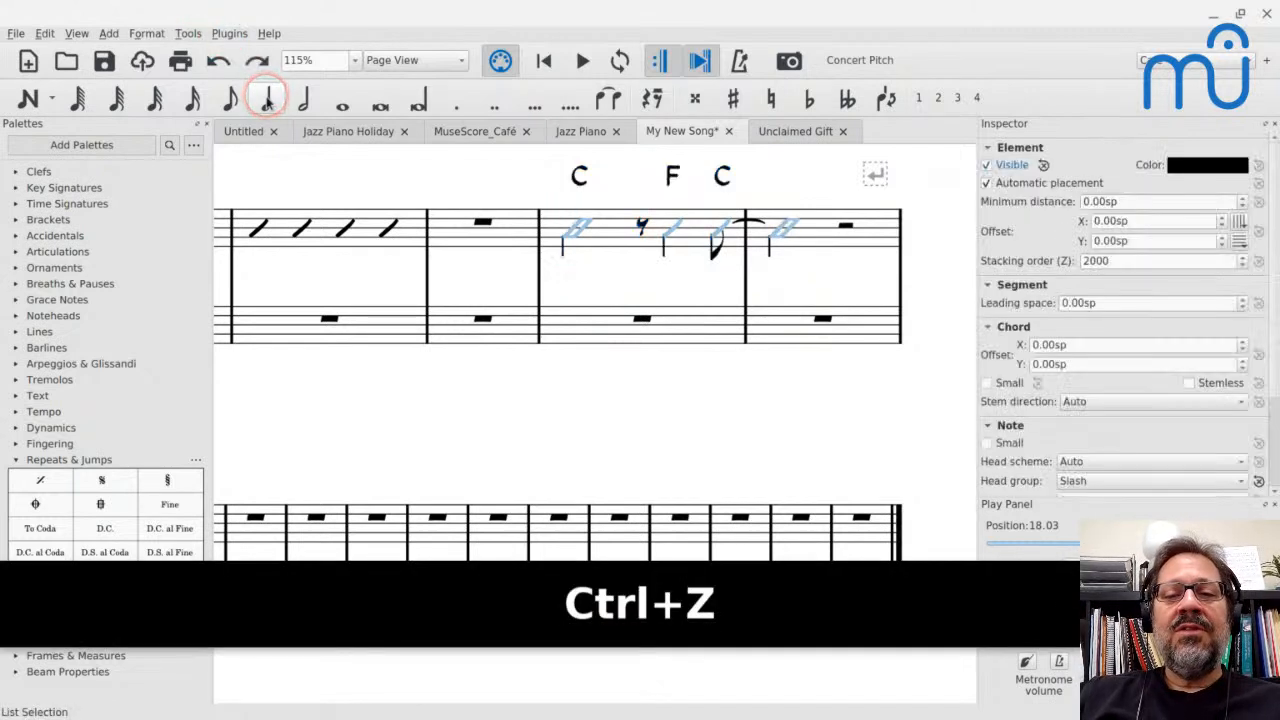
pyautogui.hotkey('ctrl', 'z')
pyautogui.hotkey('ctrl', 'z')
pyautogui.hotkey('ctrl', 'z')
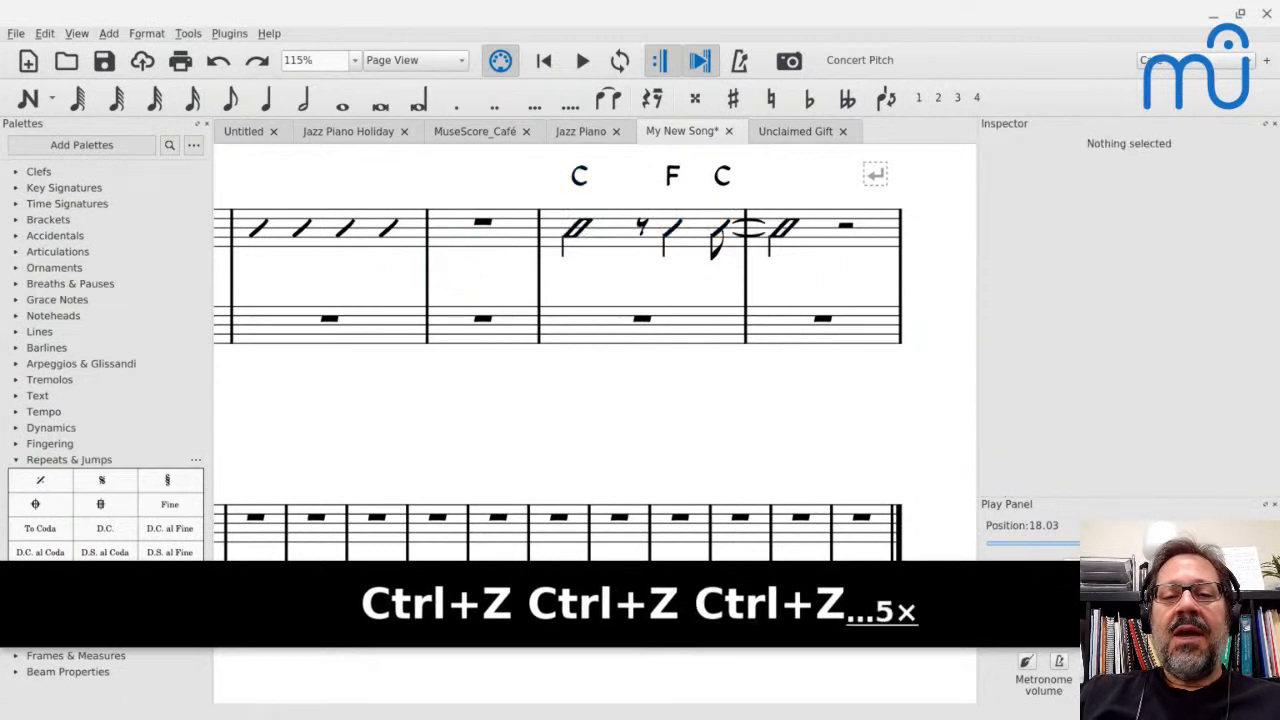
pyautogui.hotkey('ctrl', 'z')
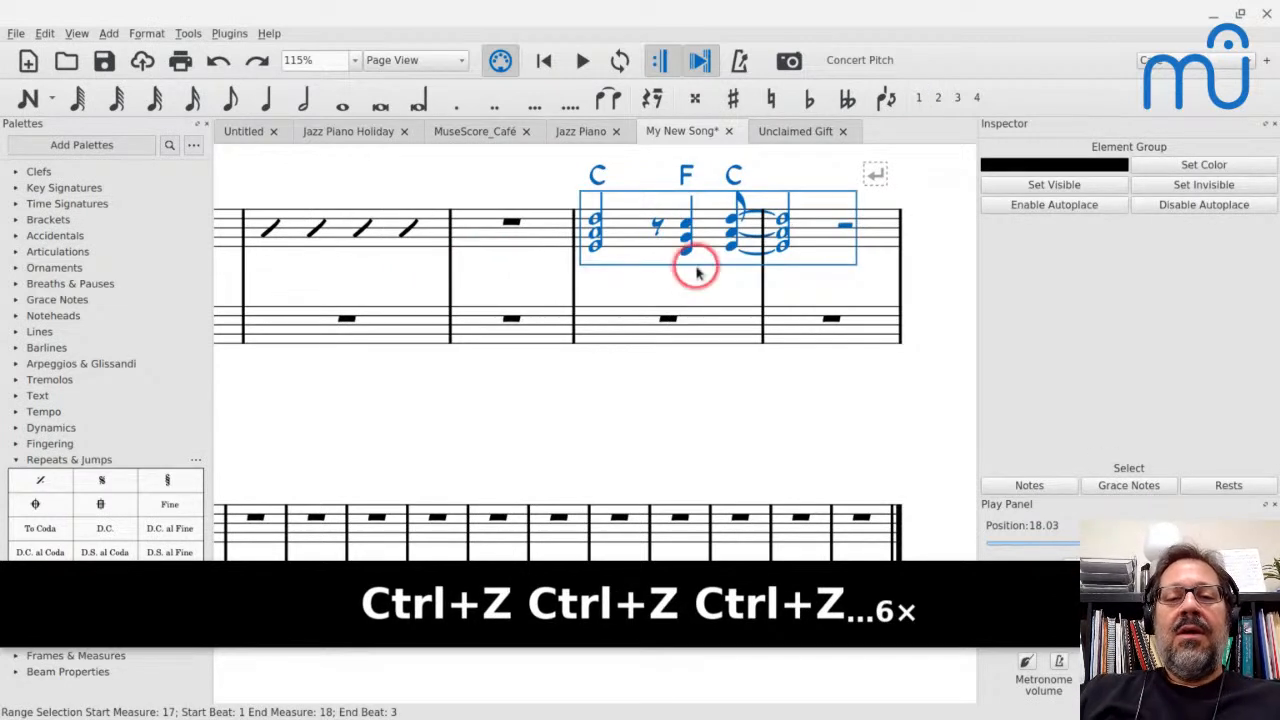
pyautogui.click(188, 33)
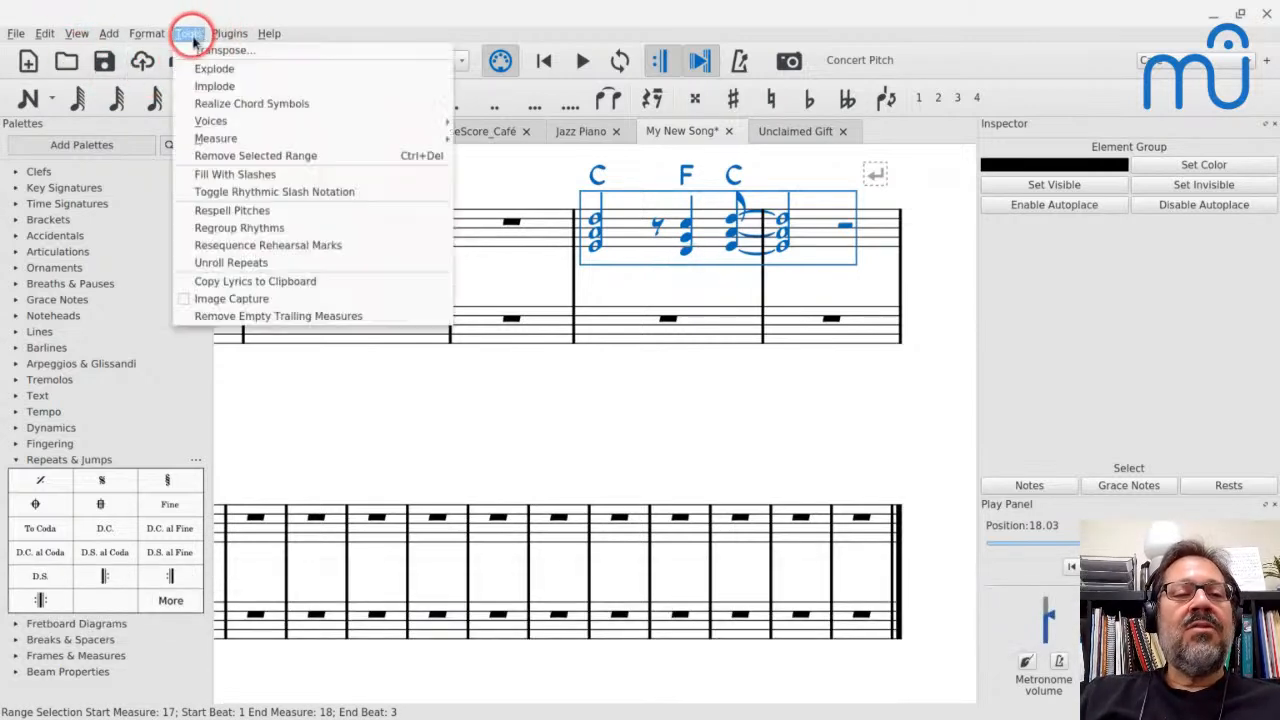
pyautogui.click(210, 189)
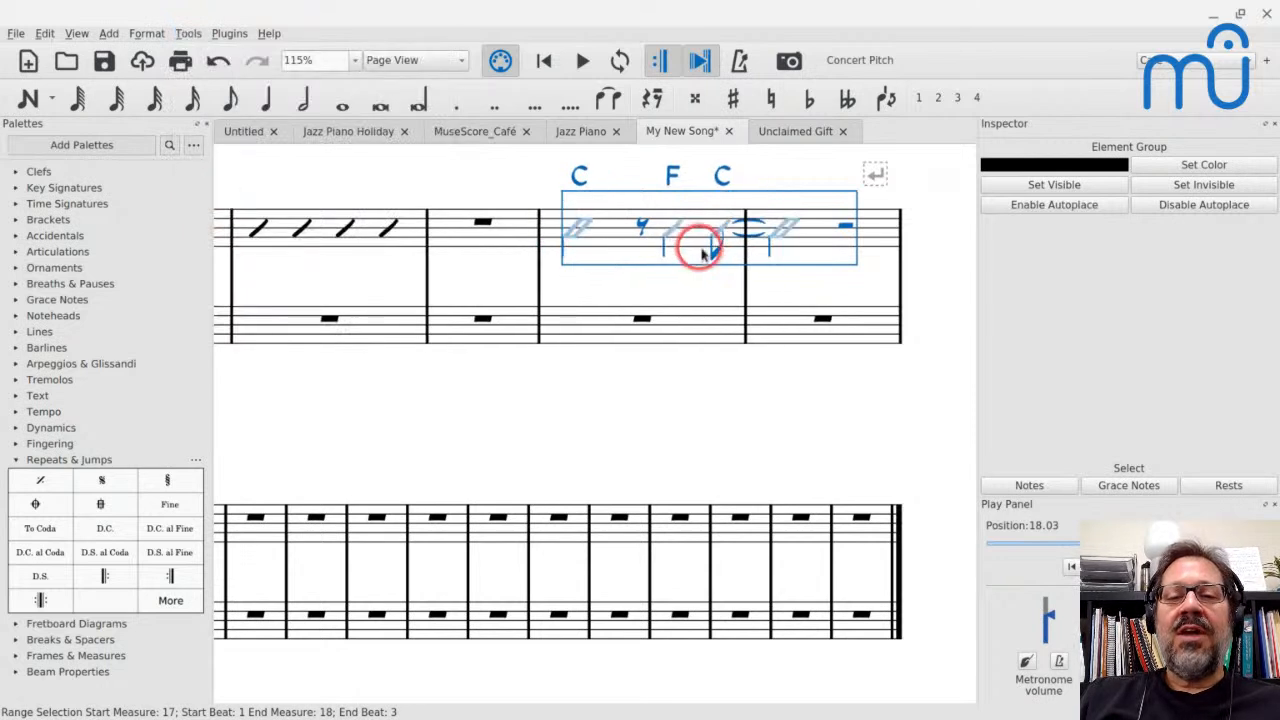
# Make the lower tie between the last slash of measure 17 and the first slash of measure 18 invisible
pyautogui.click(752, 236)
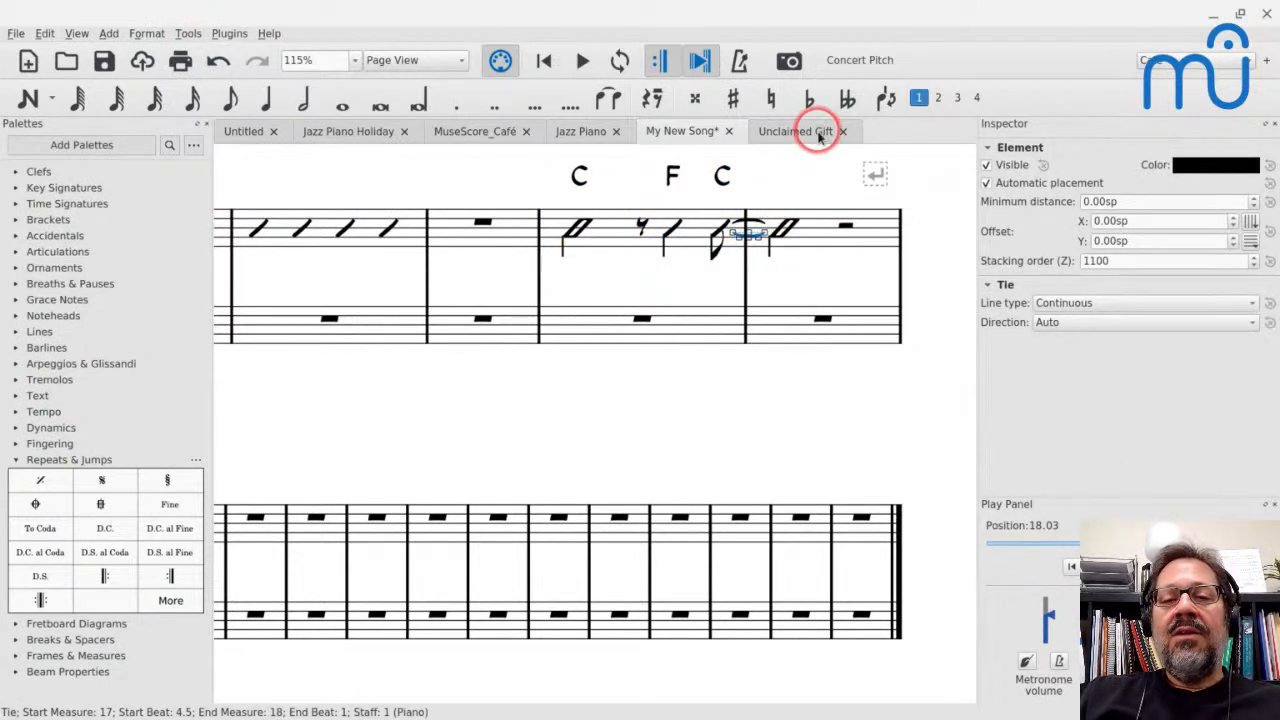
pyautogui.press('v')
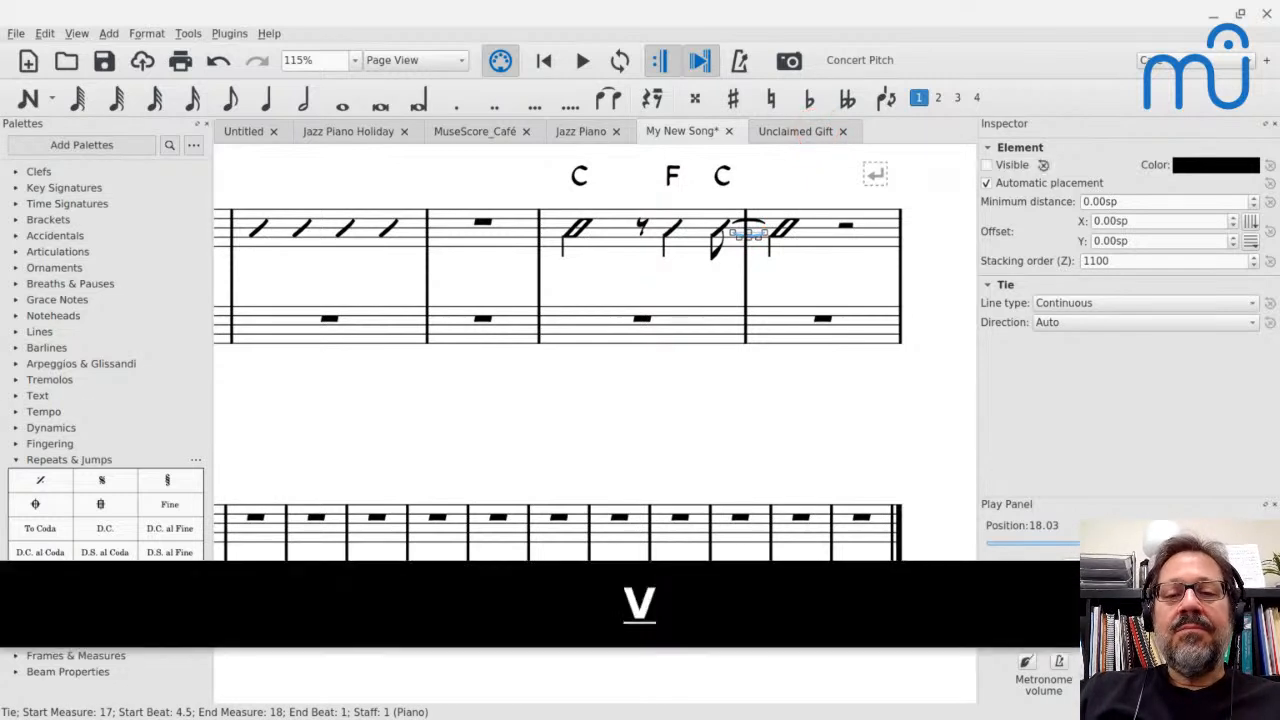
pyautogui.scroll(5, 752, 272)
pyautogui.scroll(6, 750, 272)
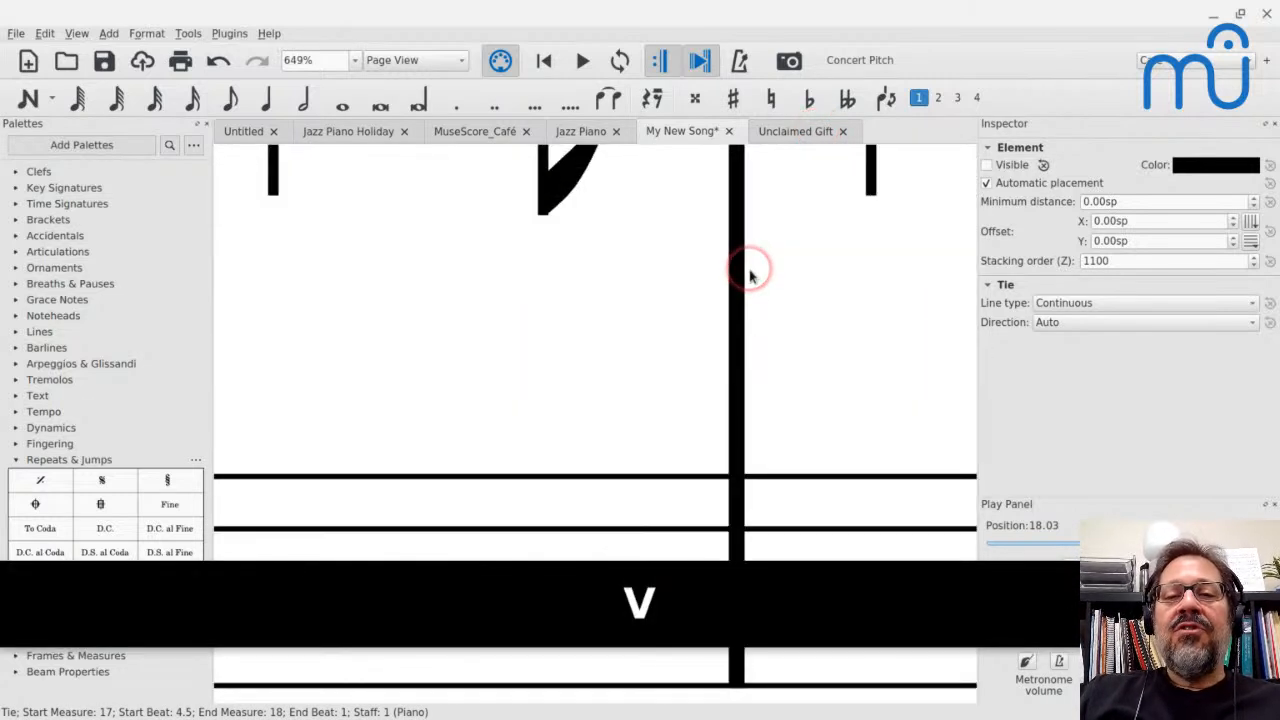
pyautogui.click(796, 484)
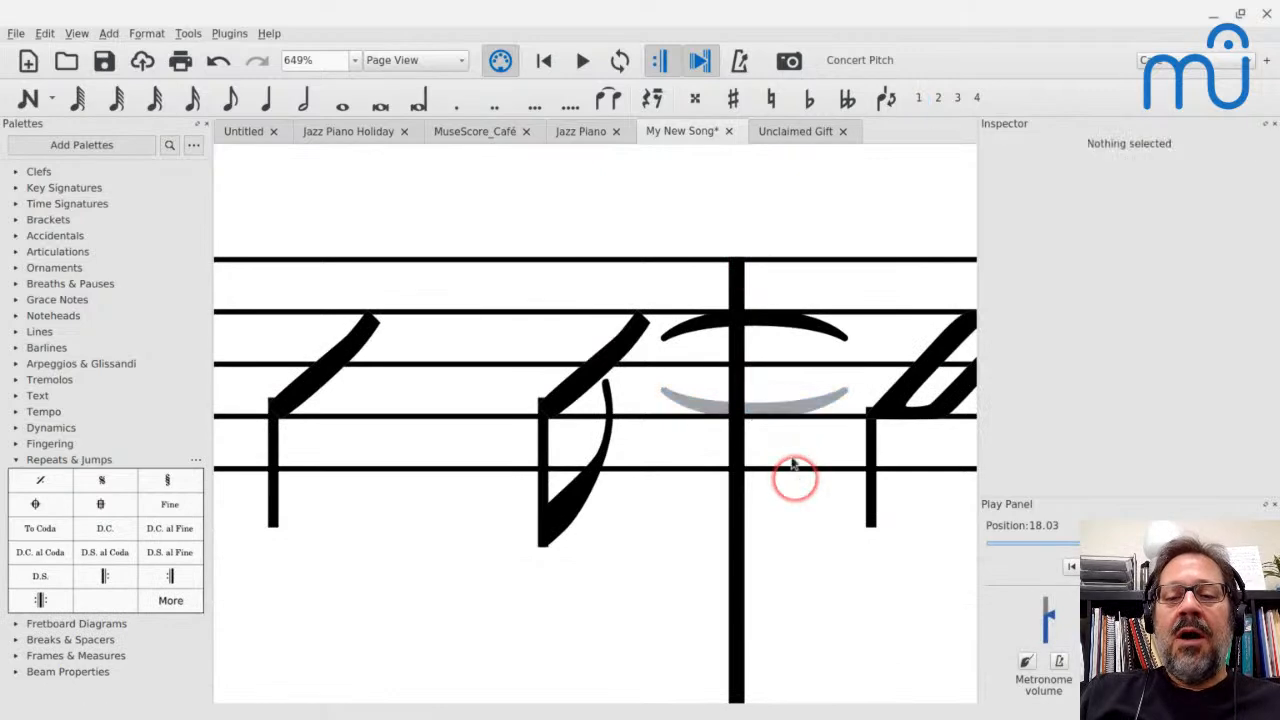
pyautogui.click(778, 410)
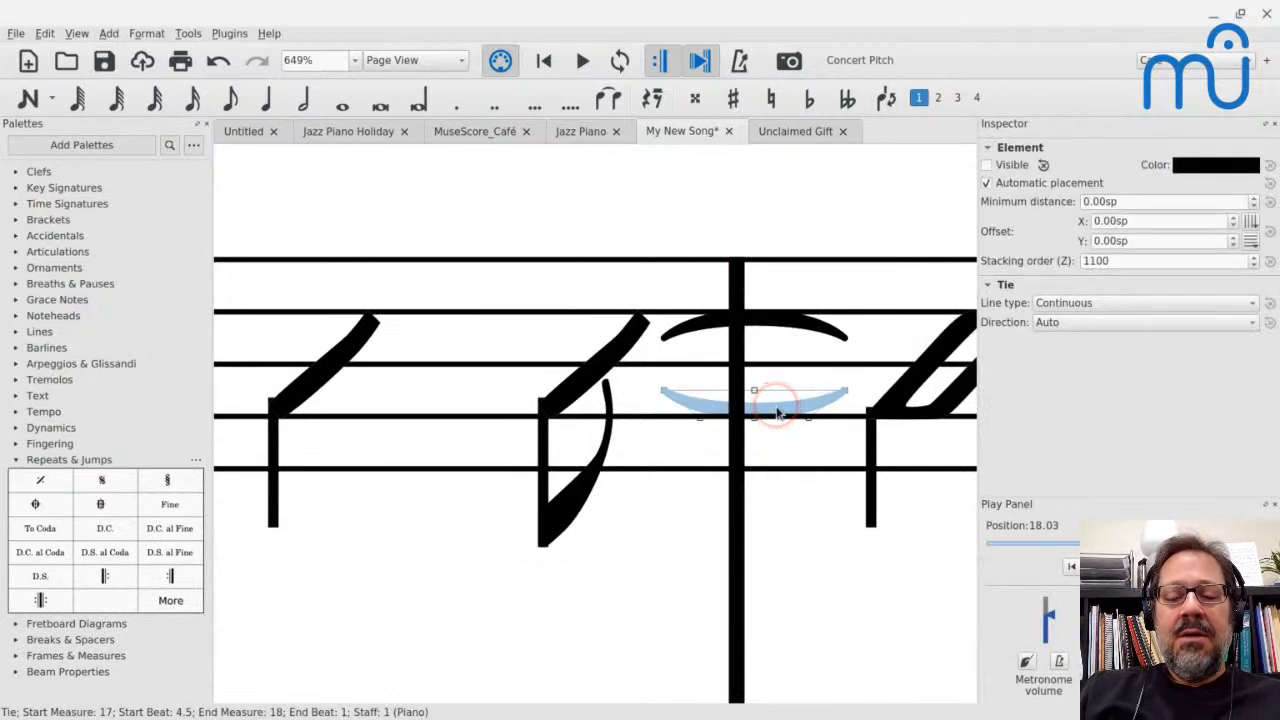
pyautogui.press('Escape')
pyautogui.press('Escape')
pyautogui.scroll(-9, 778, 412)
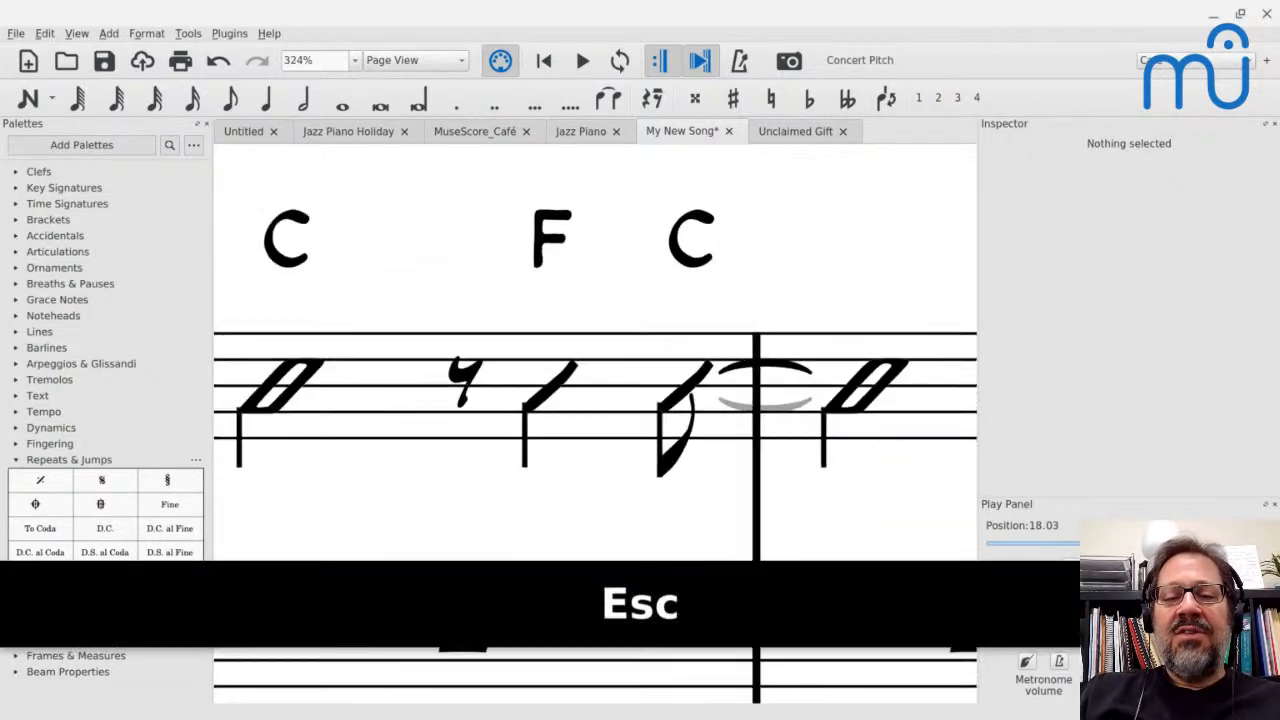
# Play back the slashes from measure 17 and turn off playback for the C chord symbol on beat 1 of that measure
pyautogui.click(580, 406)
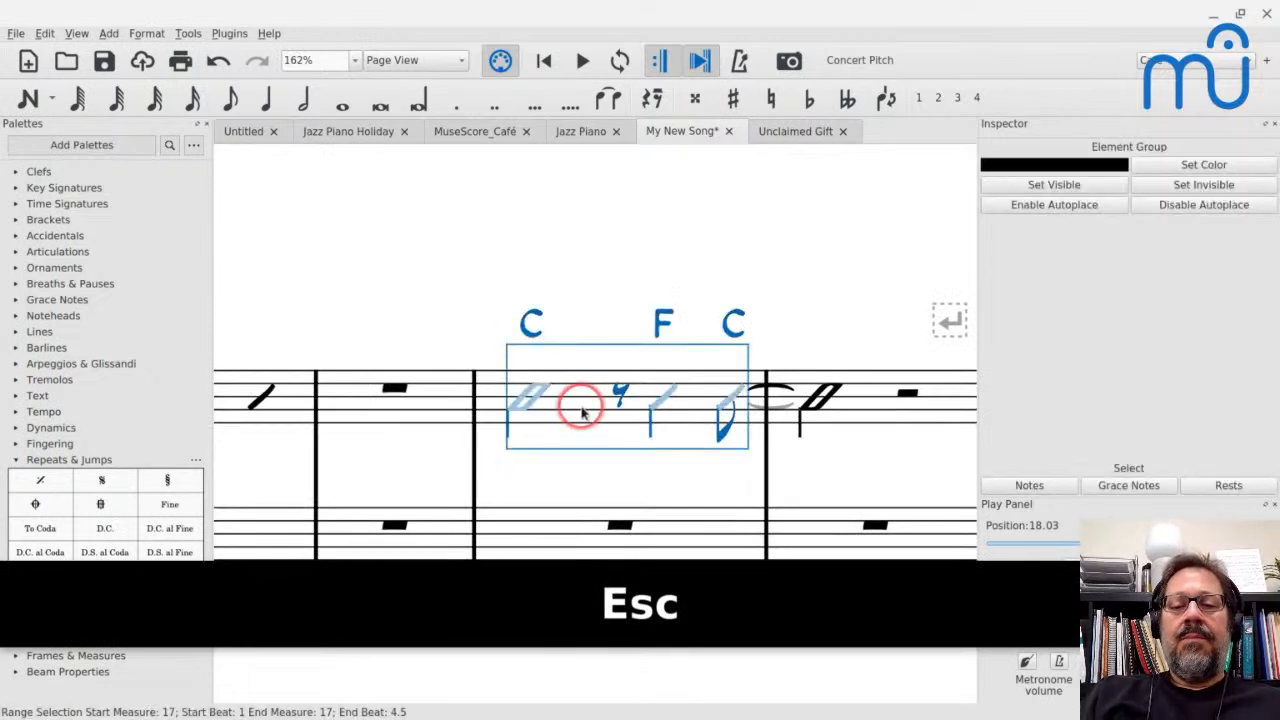
pyautogui.press('space')
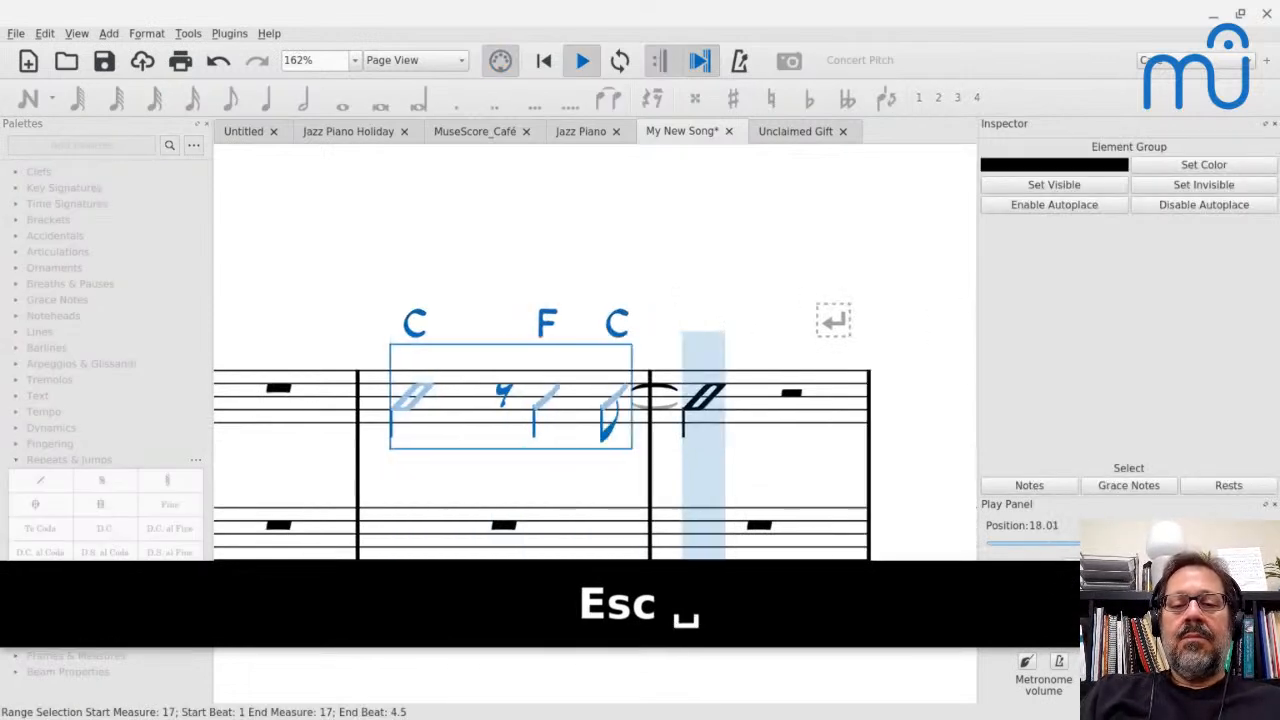
pyautogui.press('space')
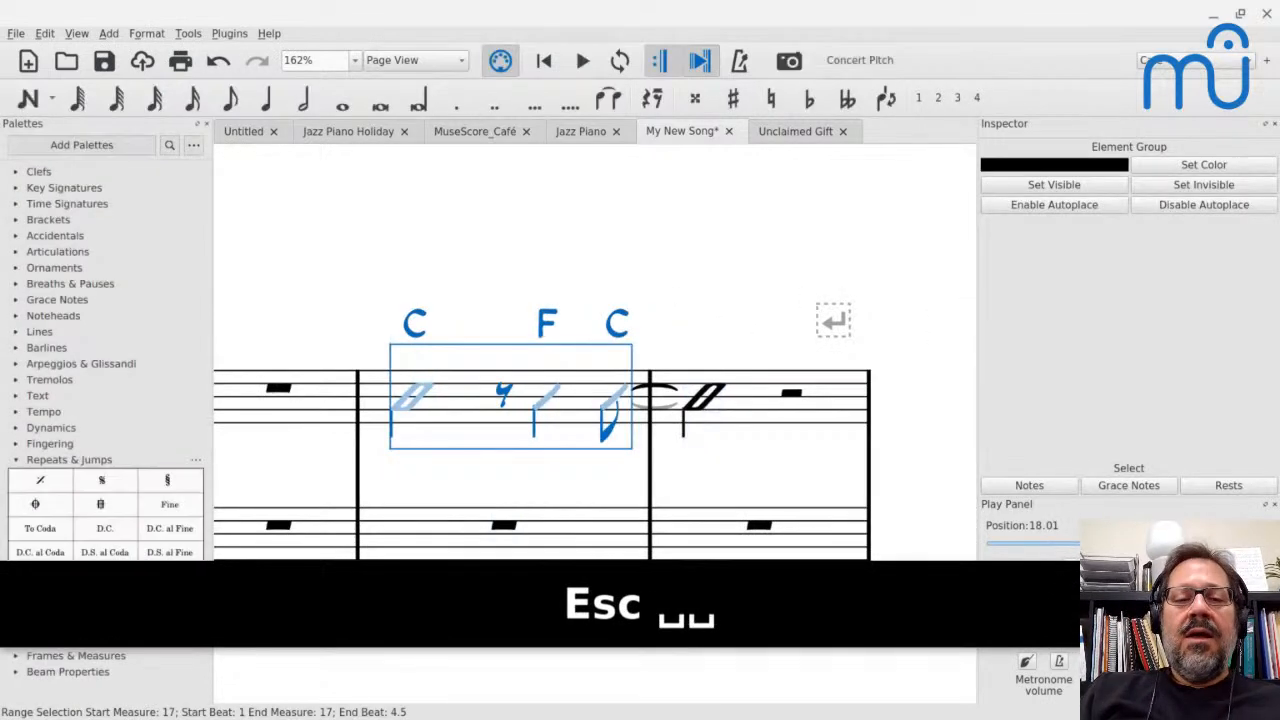
pyautogui.click(414, 330)
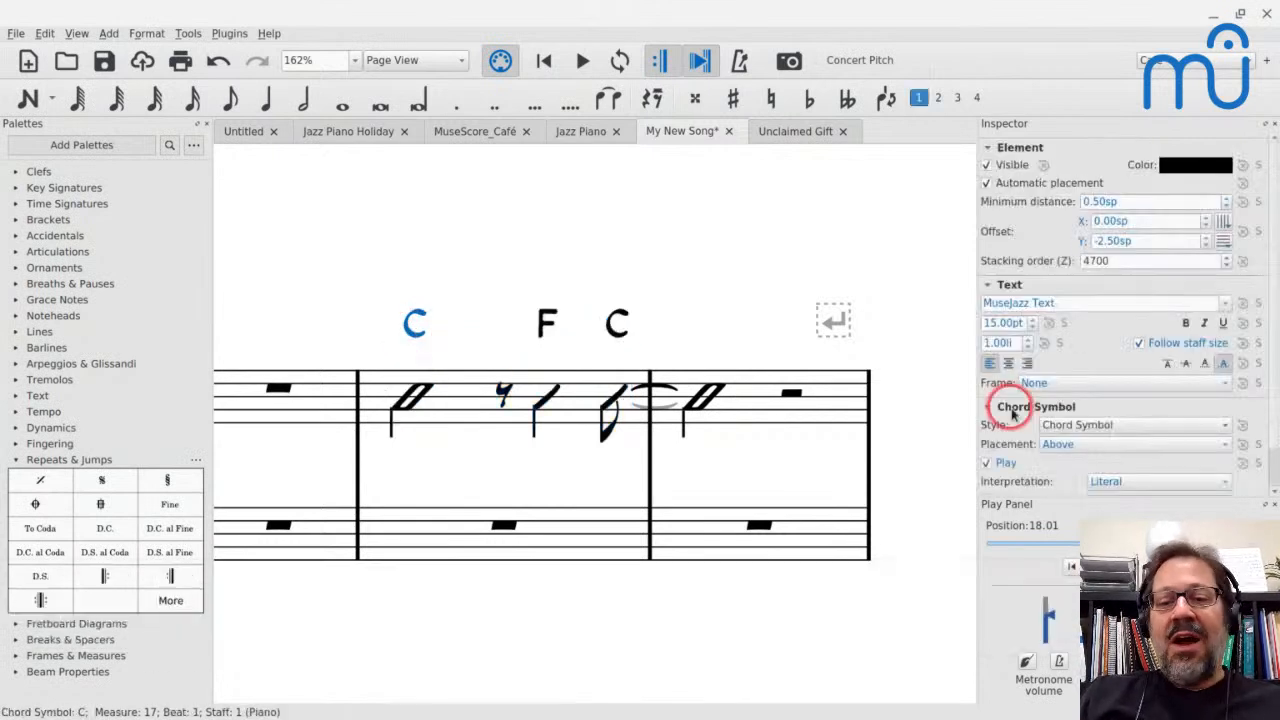
pyautogui.click(985, 464)
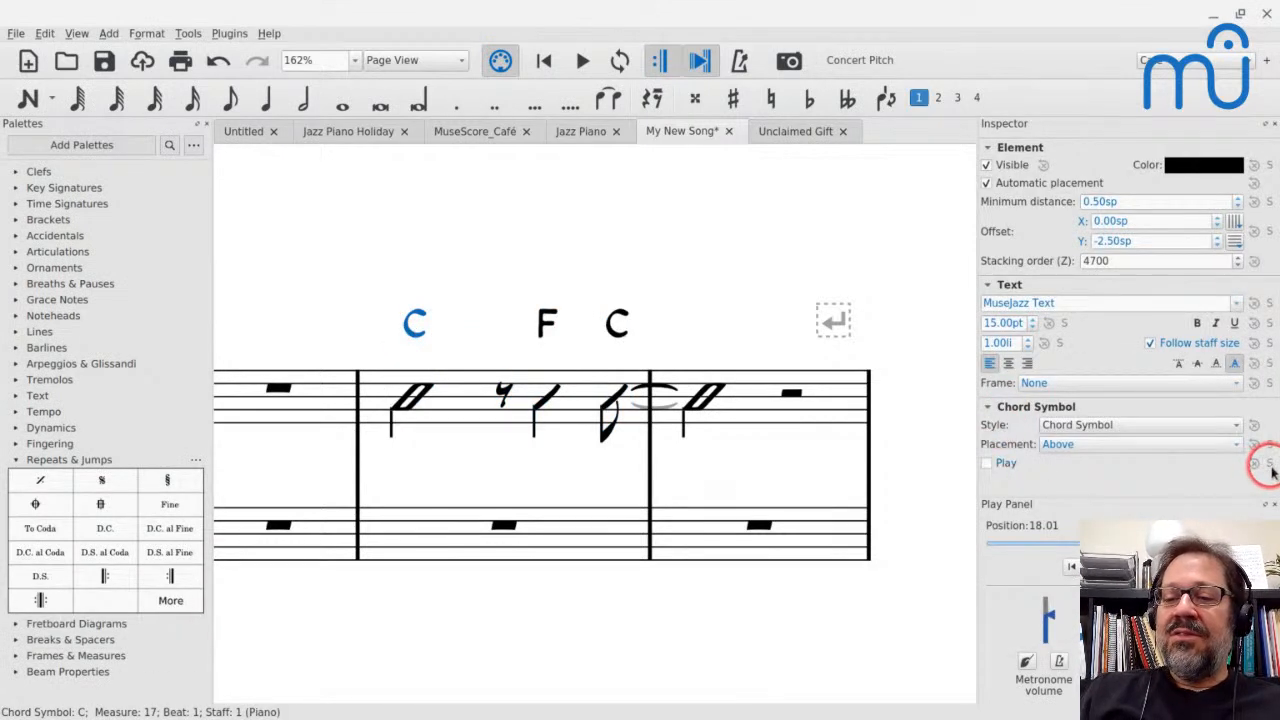
# Select only the notes in the treble staff of measures 17 and 18 and turn on their playback
pyautogui.click(466, 394)
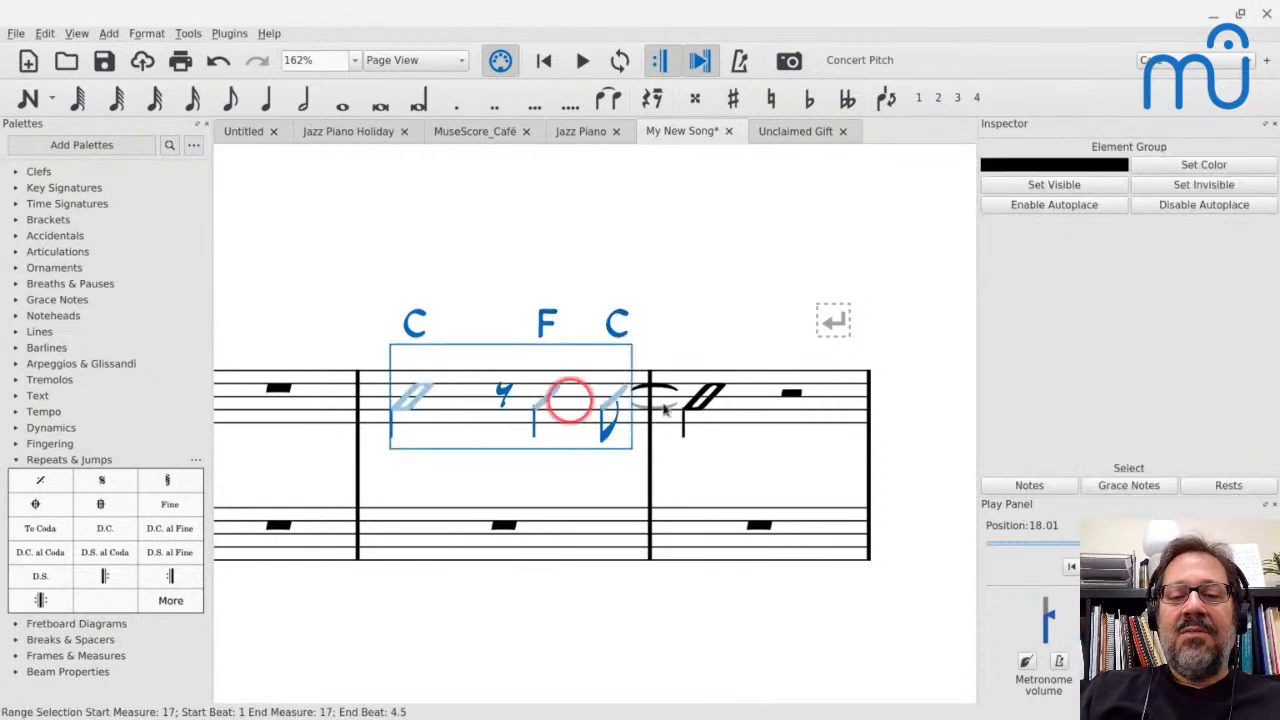
pyautogui.keyDown('shift'); pyautogui.click(757, 412); pyautogui.keyUp('shift')
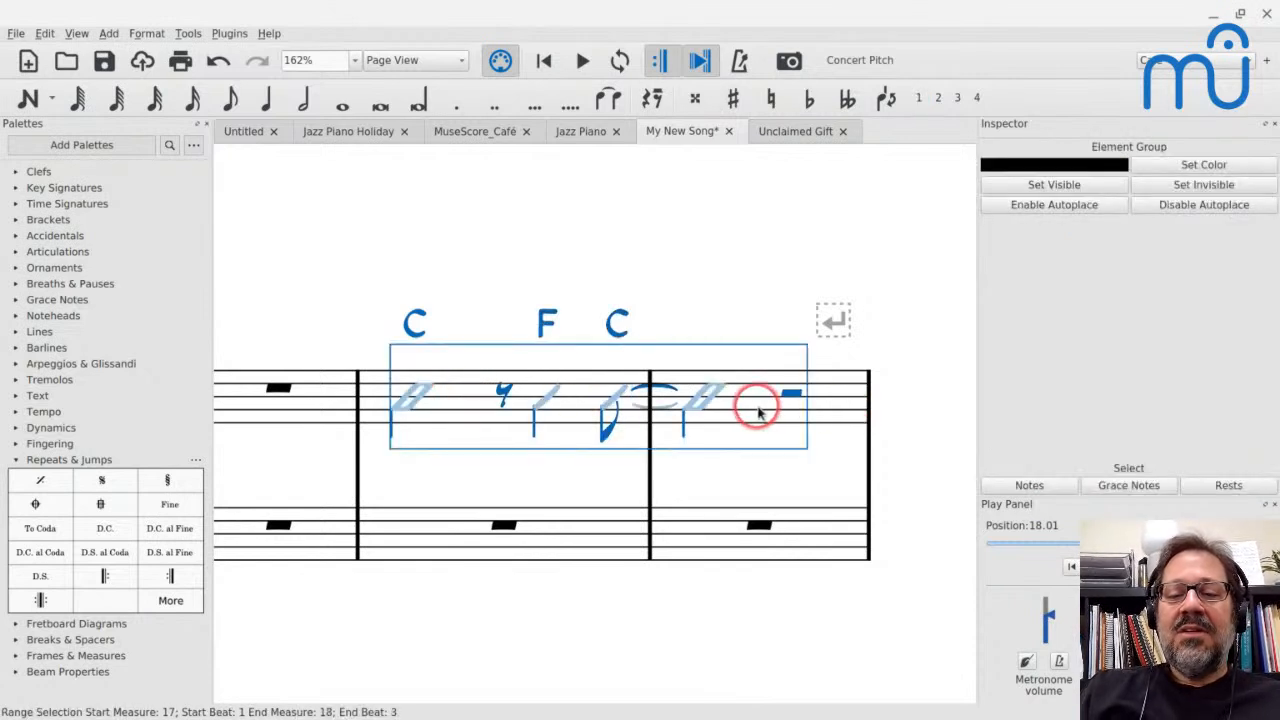
pyautogui.click(1016, 490)
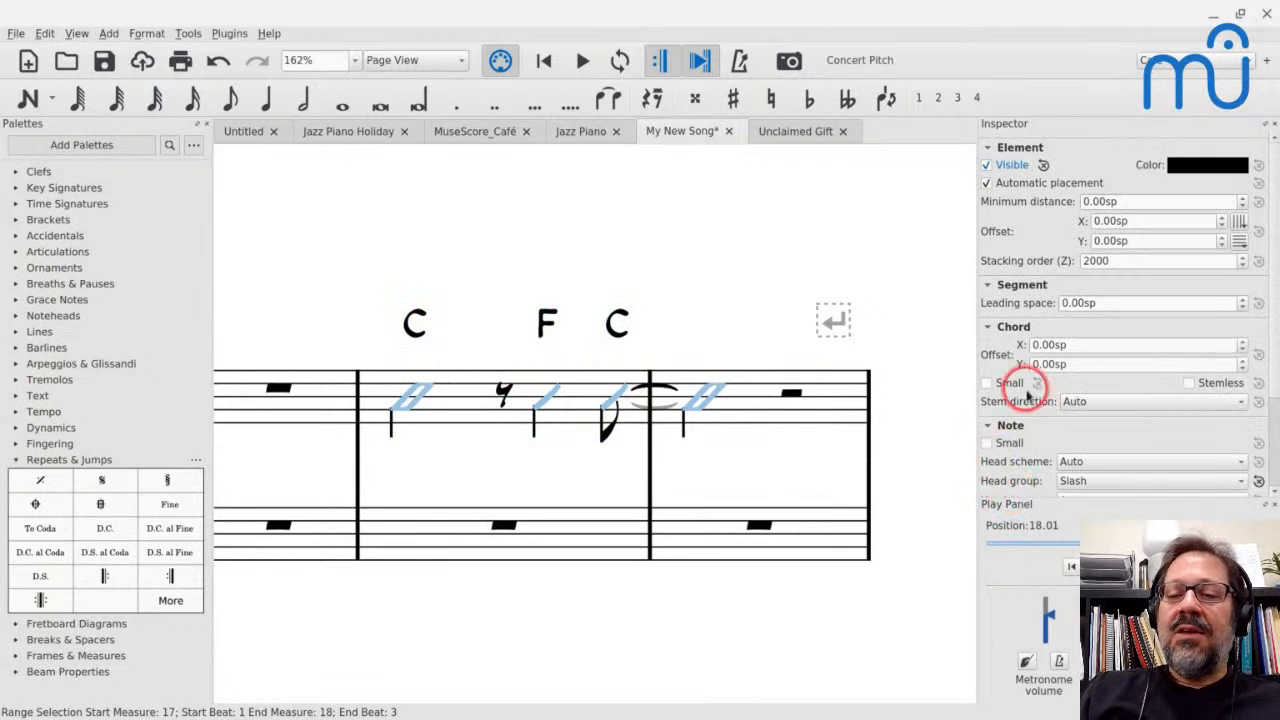
pyautogui.scroll(-2, 1028, 395)
pyautogui.click(986, 431)
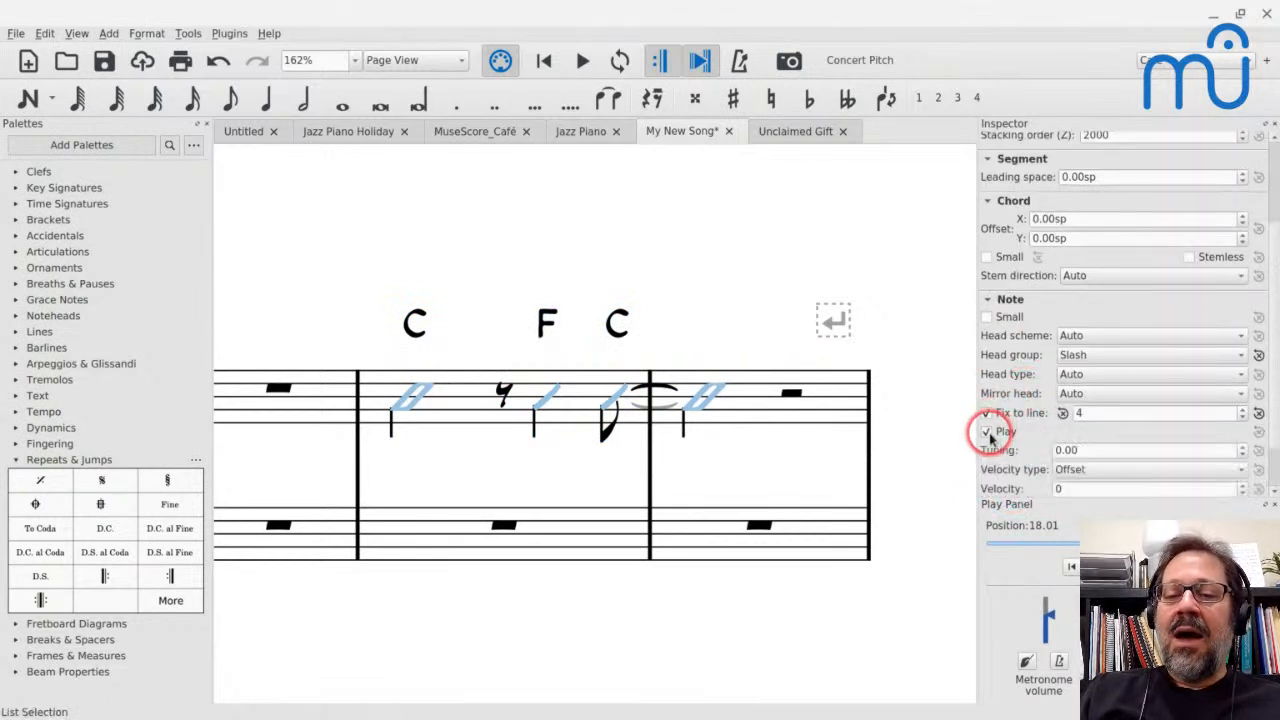
# Play back measures 17 and 18 to hear the slash voicings
pyautogui.click(455, 398)
pyautogui.press('space')
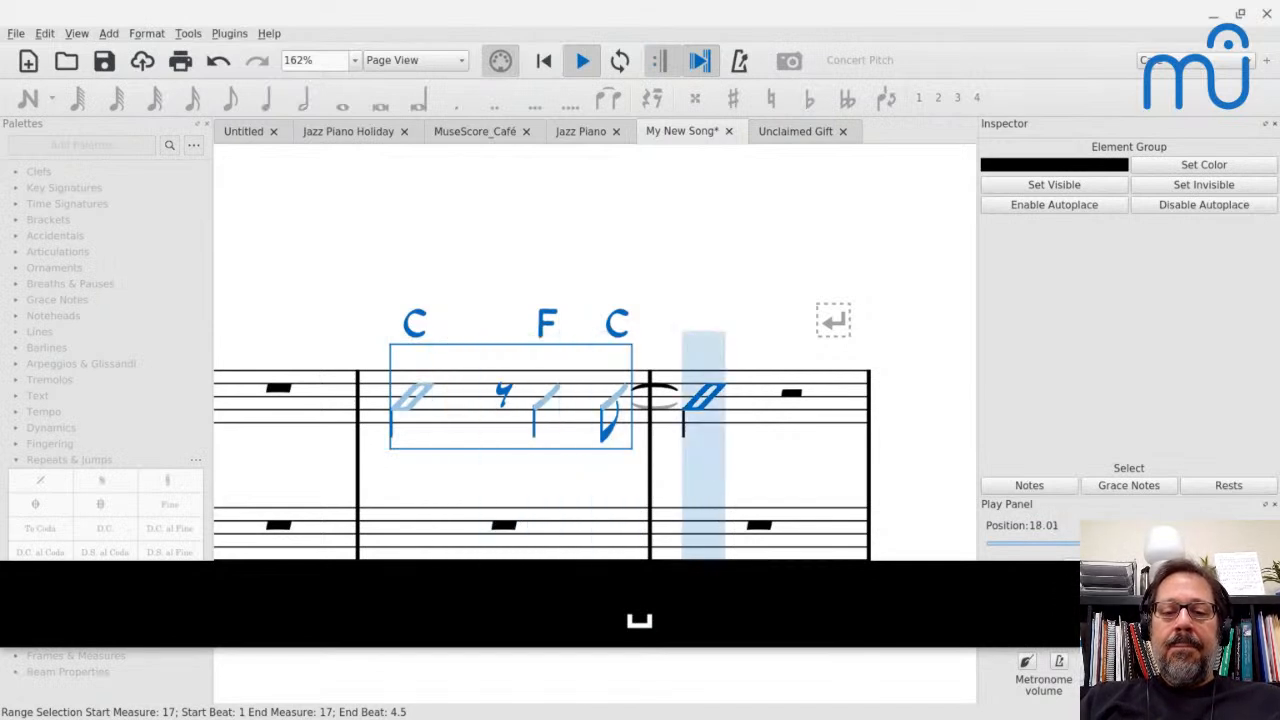
pyautogui.press('space')
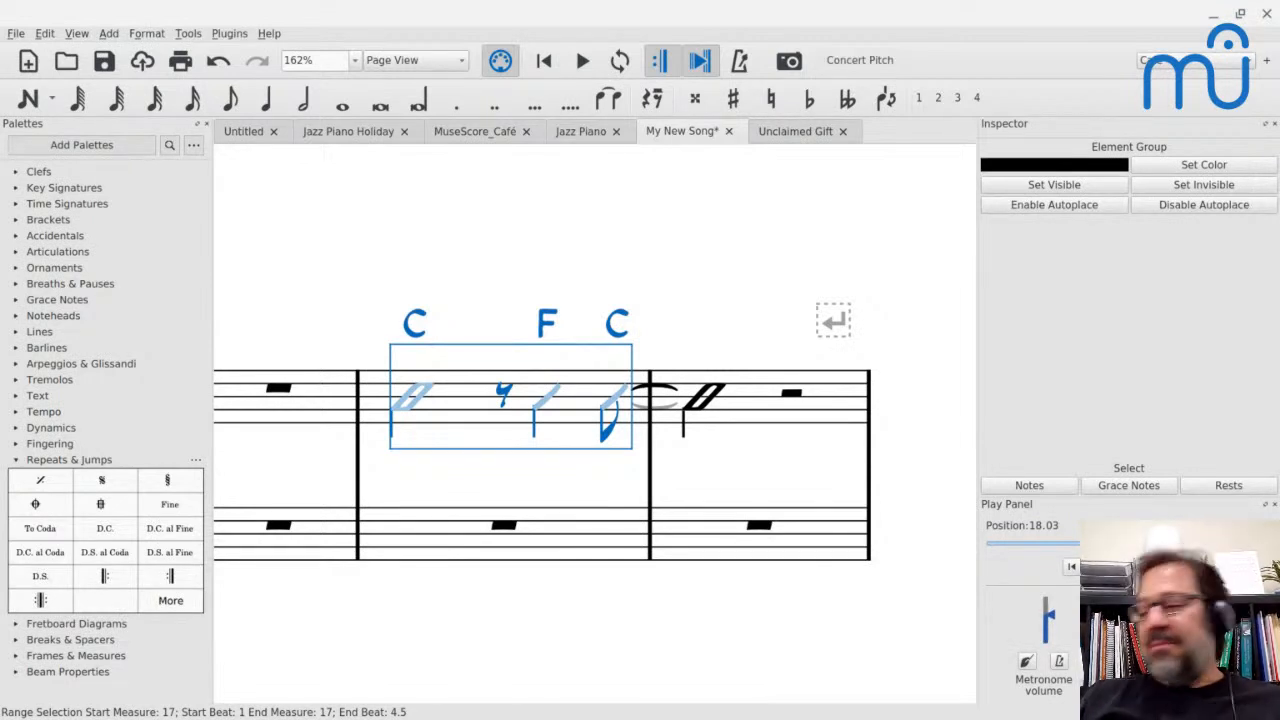
pyautogui.scroll(3, 275, 209)
pyautogui.hscroll(-1, 274, 210)
pyautogui.scroll(-2, 274, 212)
pyautogui.click(531, 389)
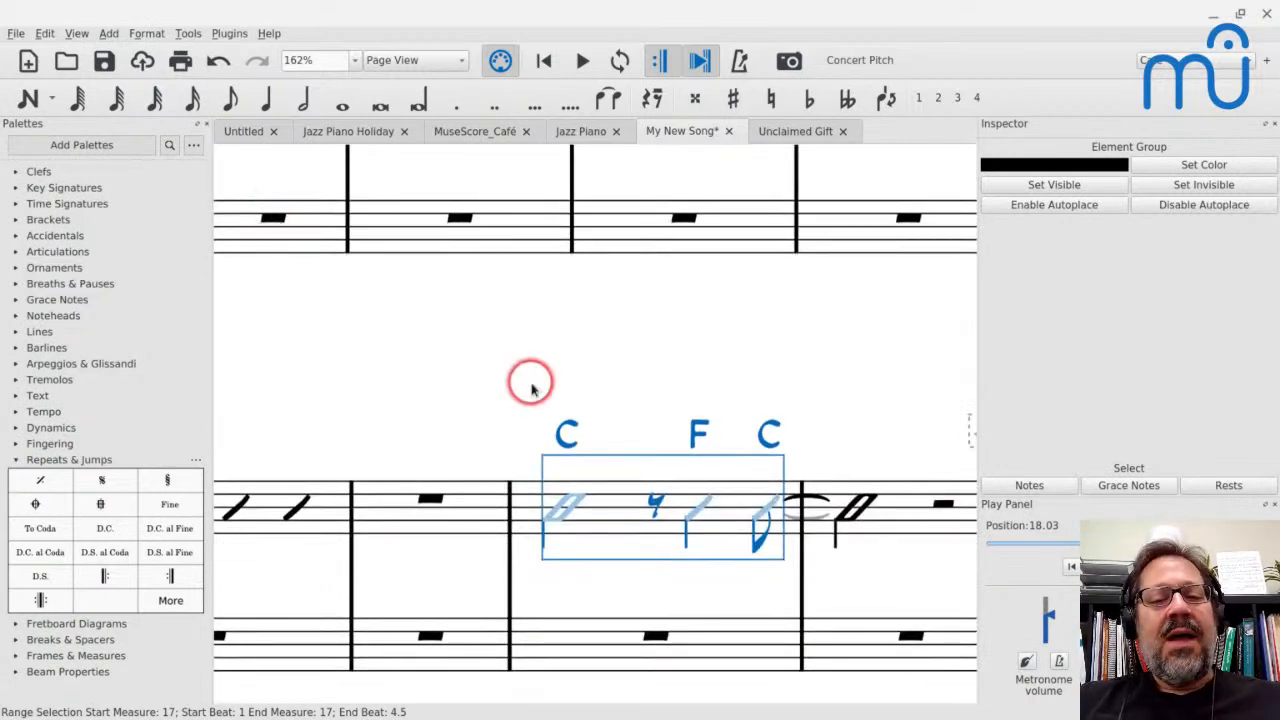
pyautogui.scroll(-12, 531, 389)
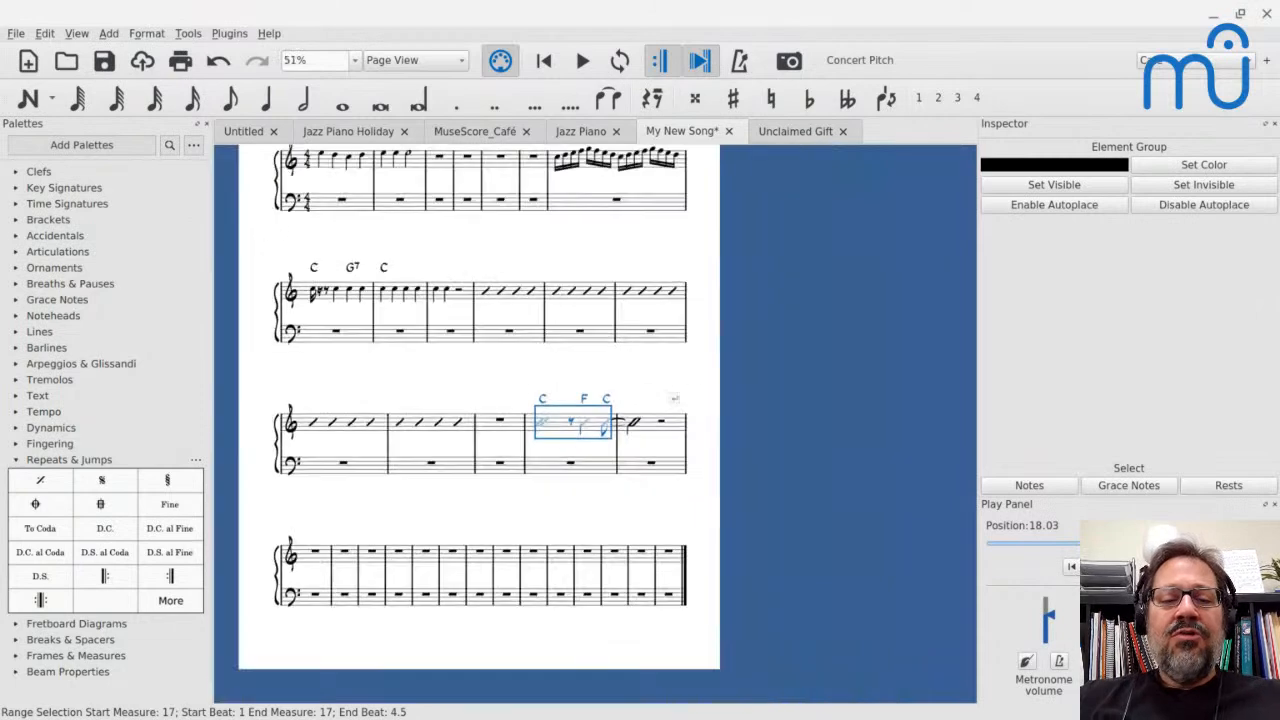
pyautogui.scroll(1, 531, 389)
# Examine the slashes, chord symbols and written-out voicings in the Unclaimed Gift piano part, from its opening to its ending, and return to My New Song
pyautogui.click(787, 133)
pyautogui.scroll(5, 545, 310)
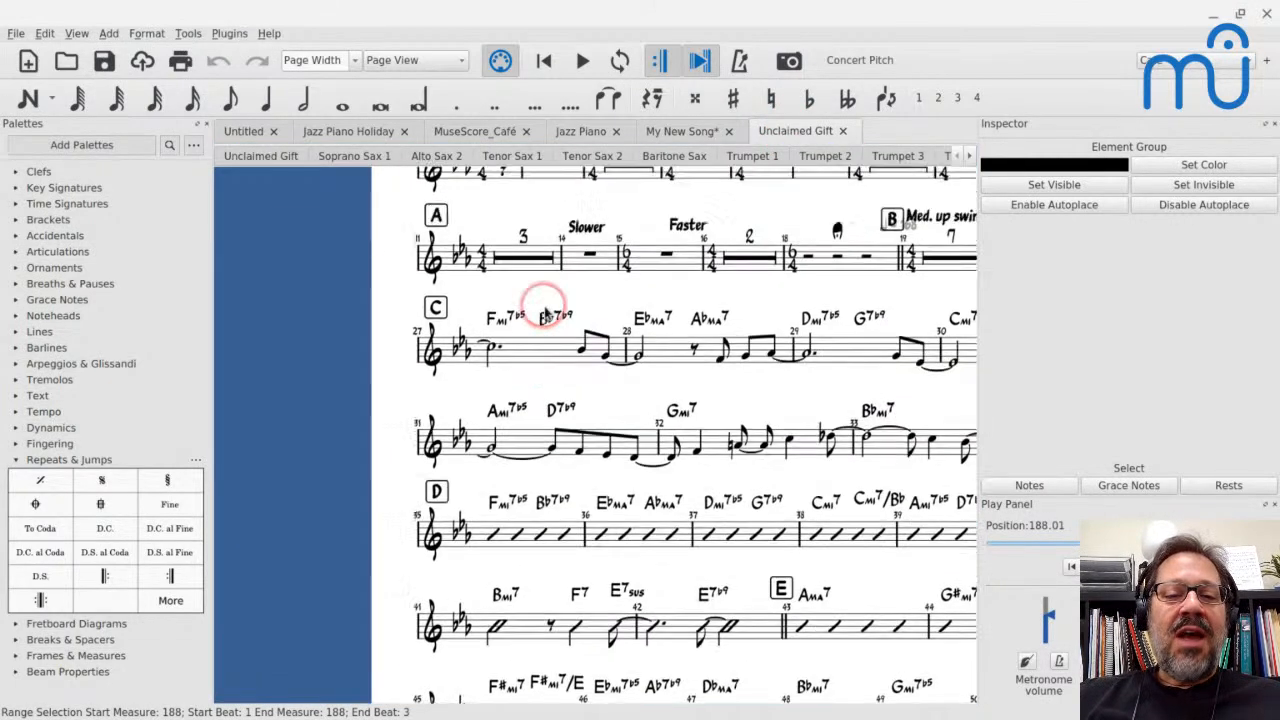
pyautogui.hscroll(-2, 545, 308)
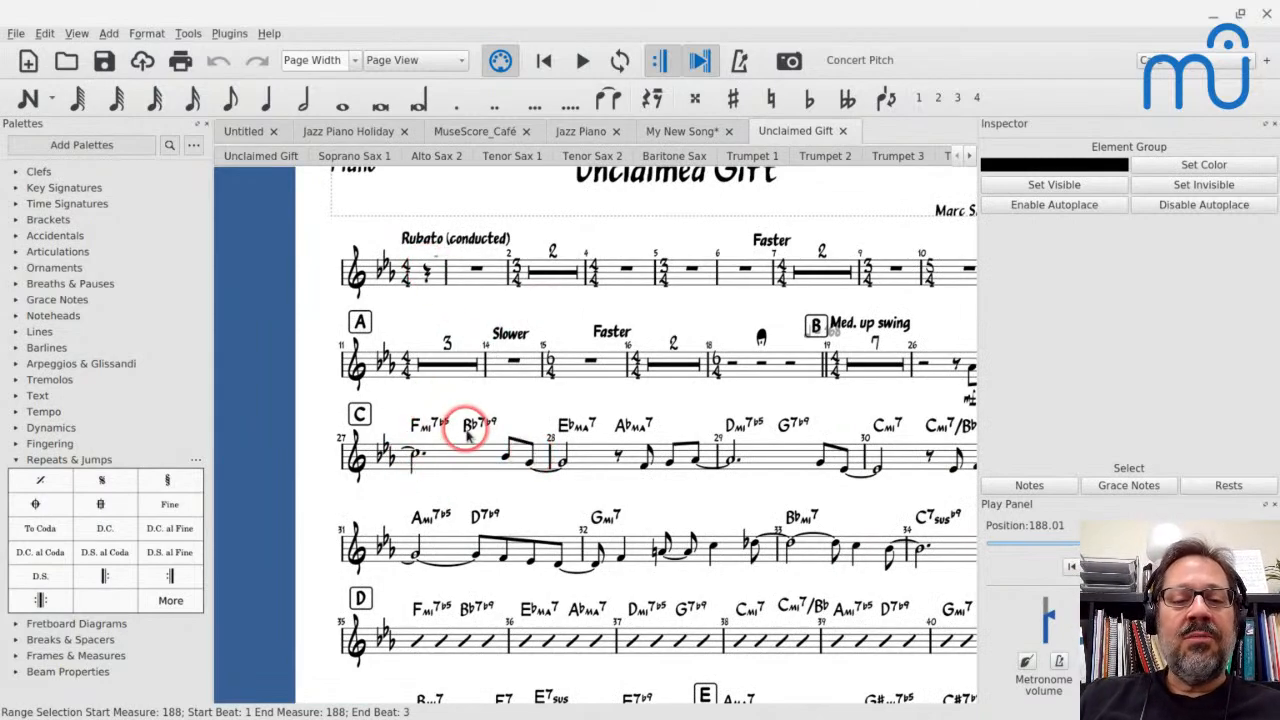
pyautogui.hscroll(10, 460, 428)
pyautogui.hscroll(15, 468, 437)
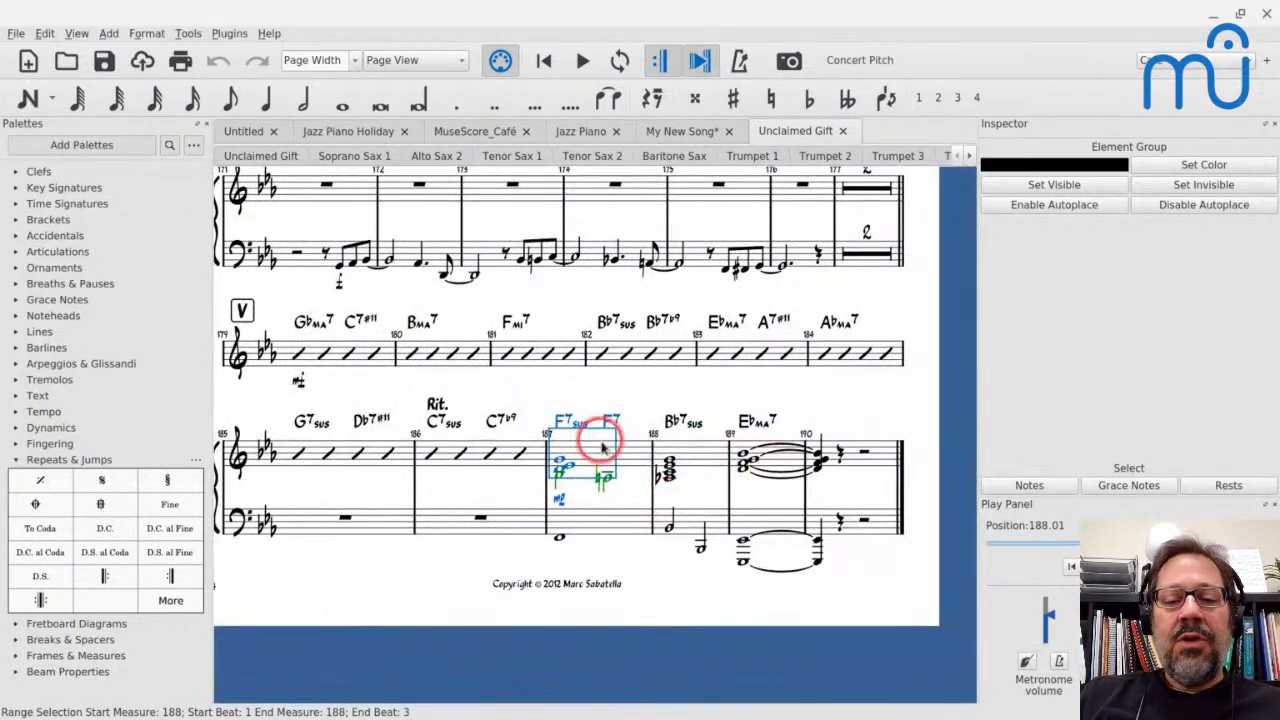
pyautogui.scroll(-2, 620, 455)
pyautogui.hscroll(2, 622, 455)
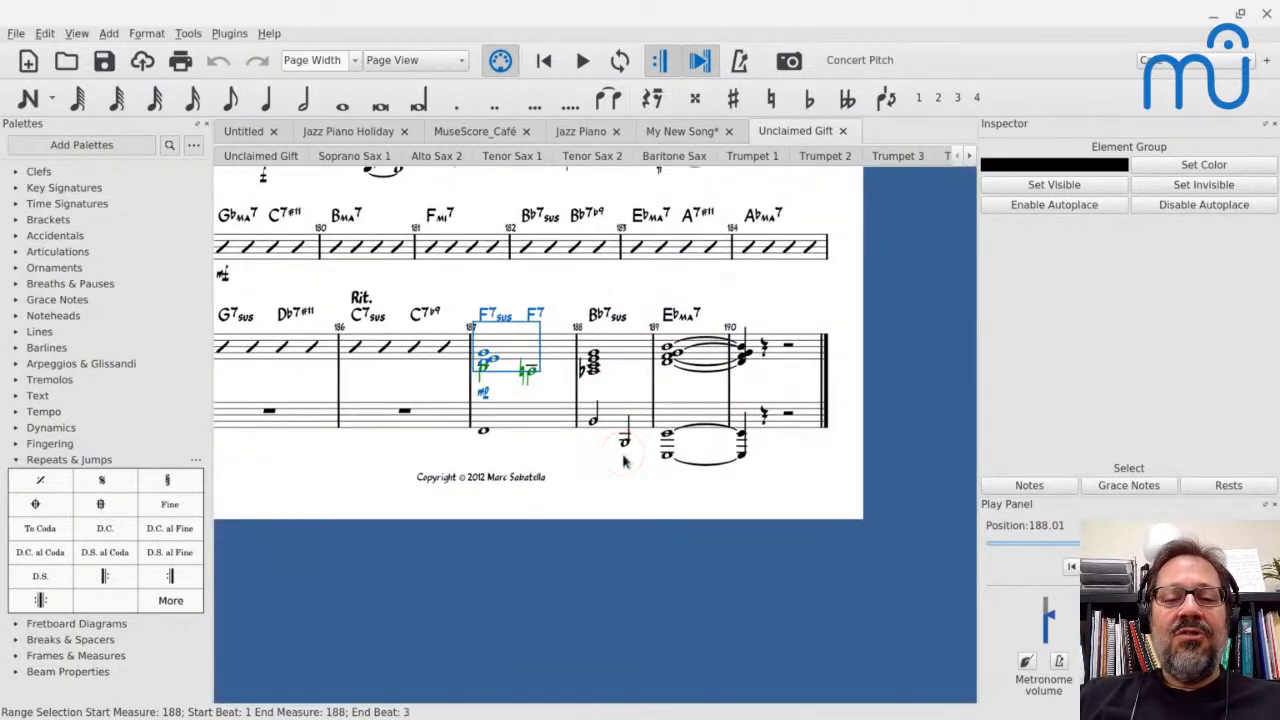
pyautogui.hotkey('alt', 'Tab')
pyautogui.hotkey('alt', 'Tab')
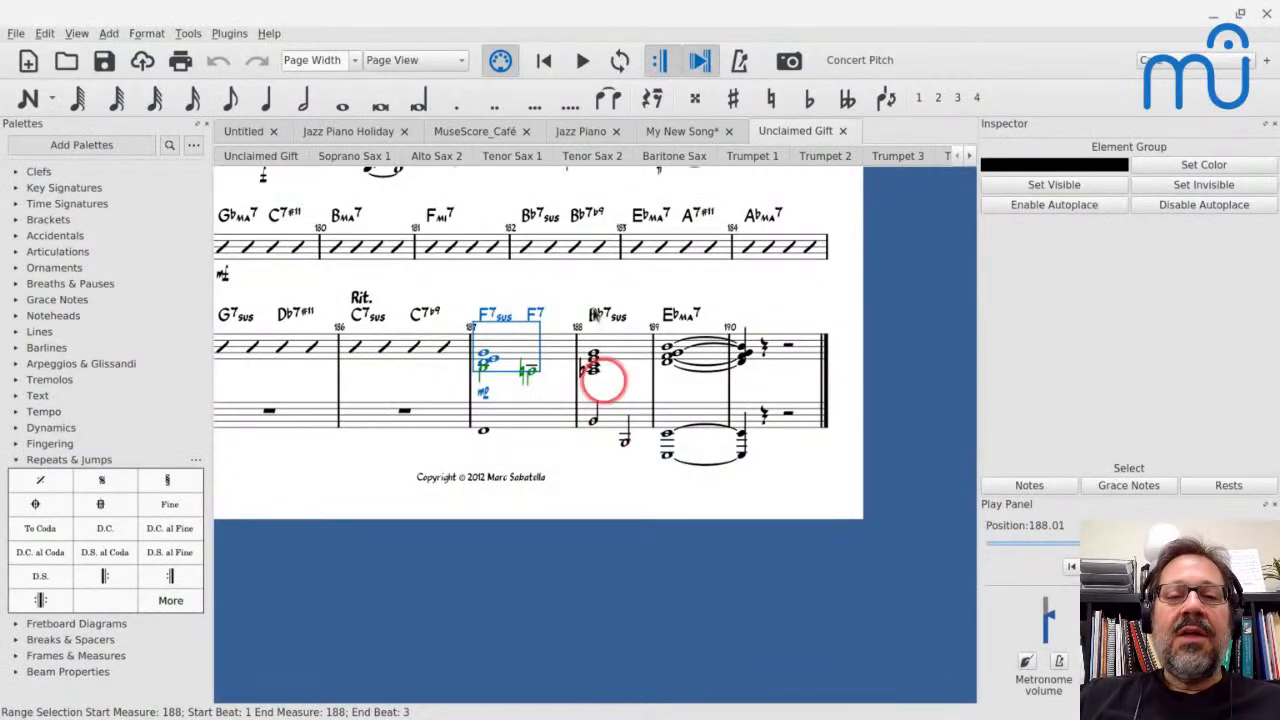
pyautogui.click(660, 140)
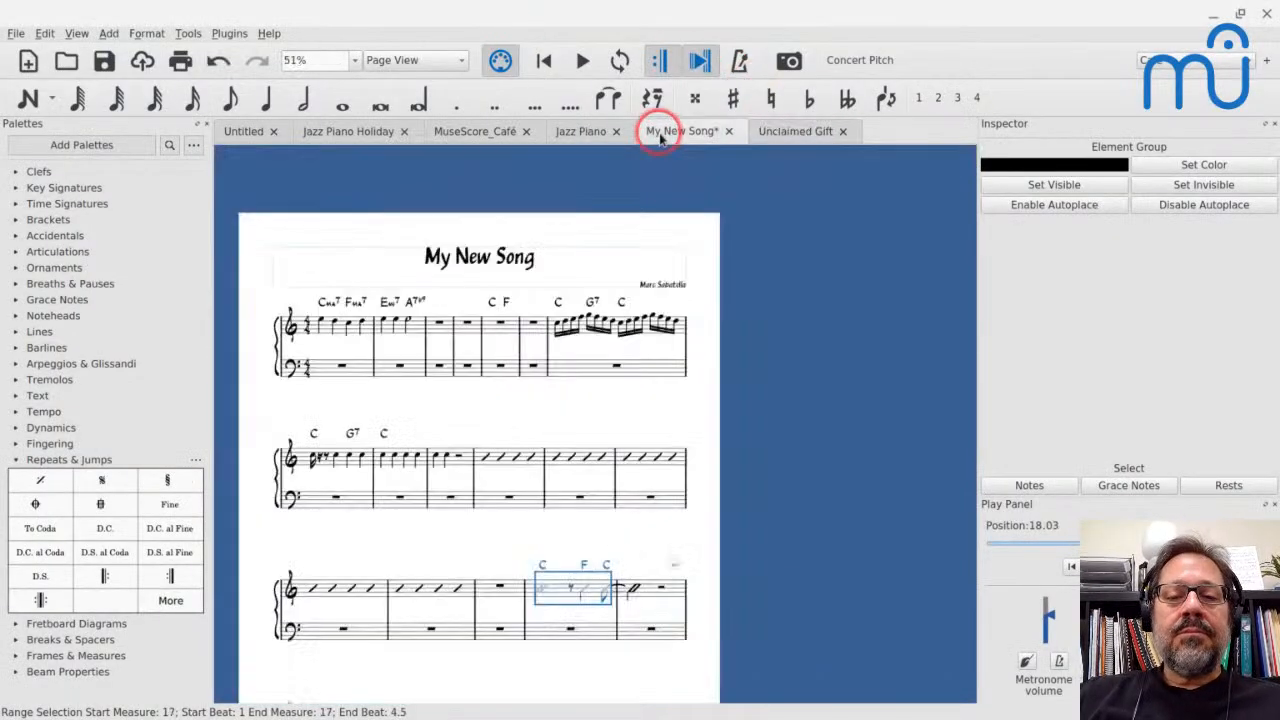
# Enter a treble melody from measure 19: quarter notes E D C D, followed in measure 20 by quarters E E and a half note E
pyautogui.scroll(-3, 460, 555)
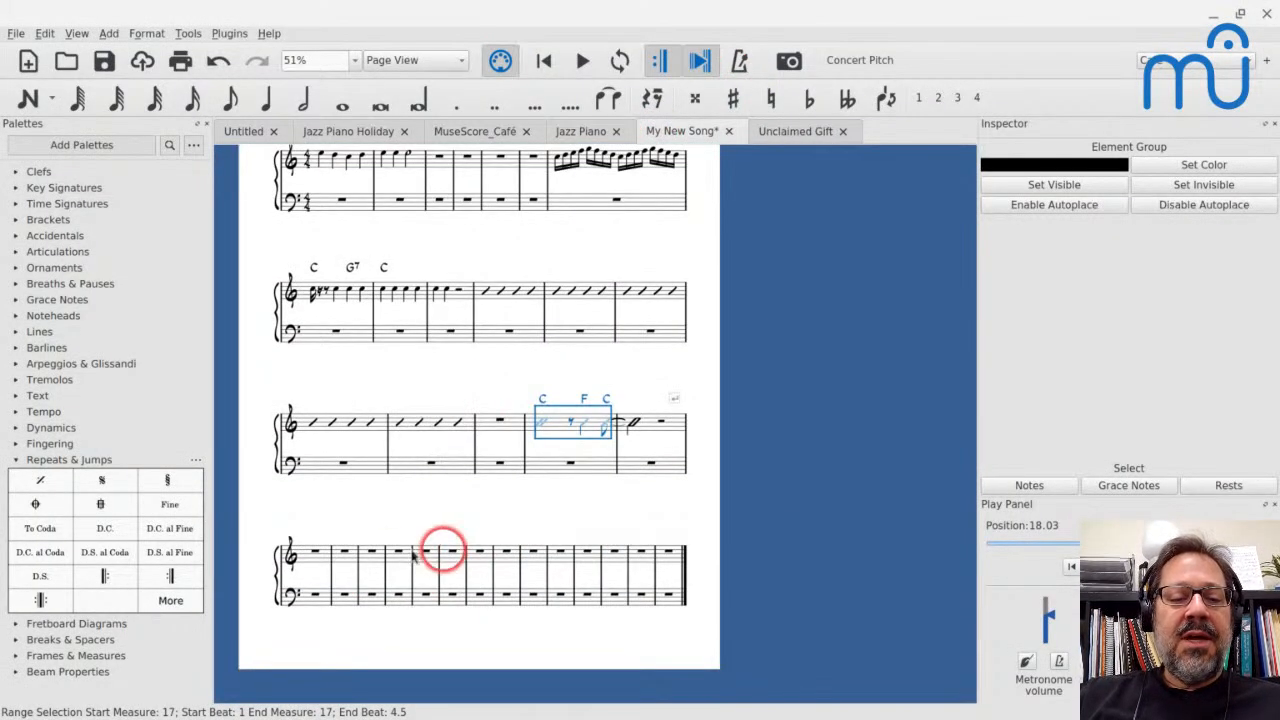
pyautogui.click(312, 558)
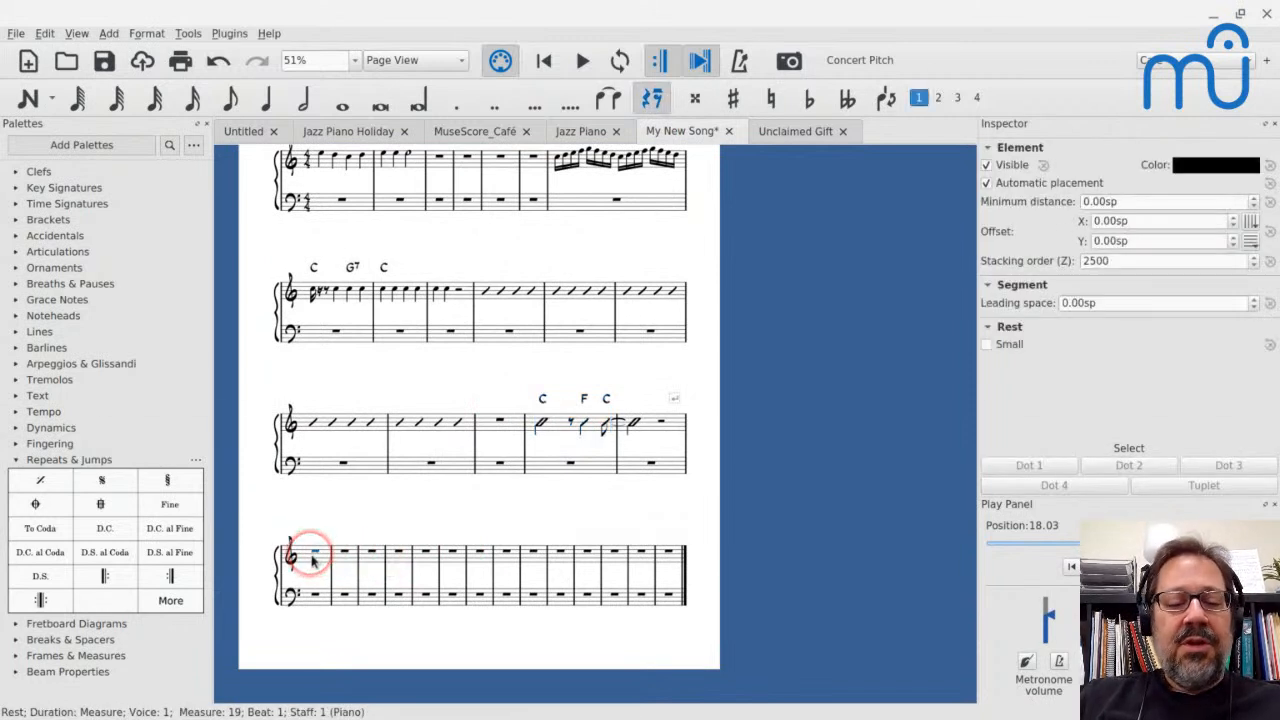
pyautogui.press('n')
pyautogui.scroll(-3, 479, 400)
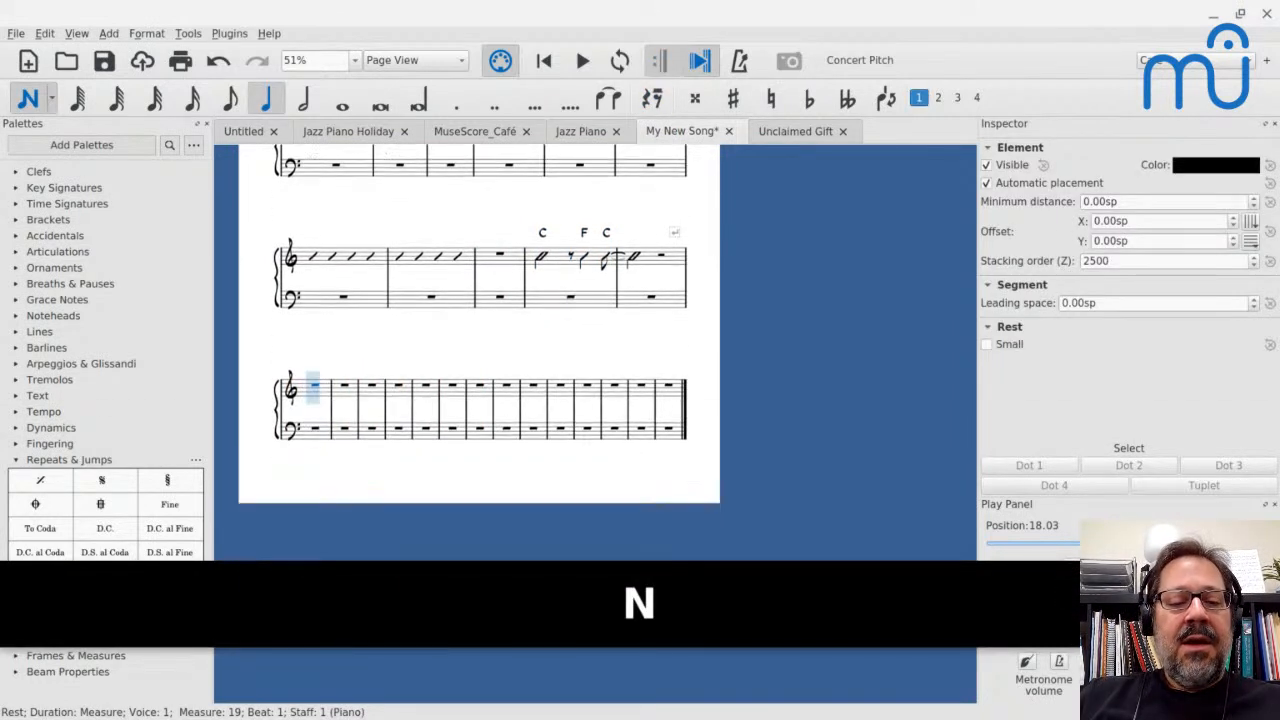
pyautogui.press('5')
pyautogui.press('e')
pyautogui.press('d')
pyautogui.press('c')
pyautogui.press('d')
pyautogui.press('e')
pyautogui.press('e')
pyautogui.press('6')
pyautogui.press('e')
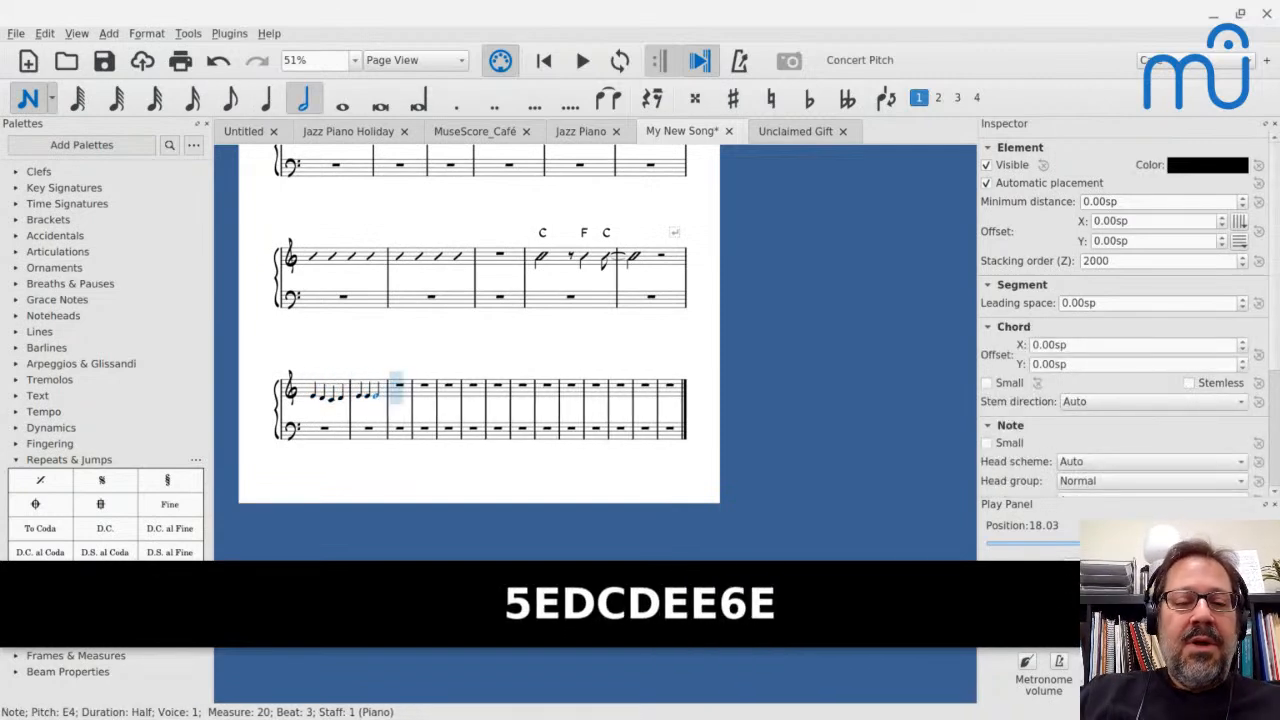
pyautogui.press('Escape')
# Enter half notes C and G in the bass staff of measure 19 and a half note C in measure 20
pyautogui.scroll(10, 316, 428)
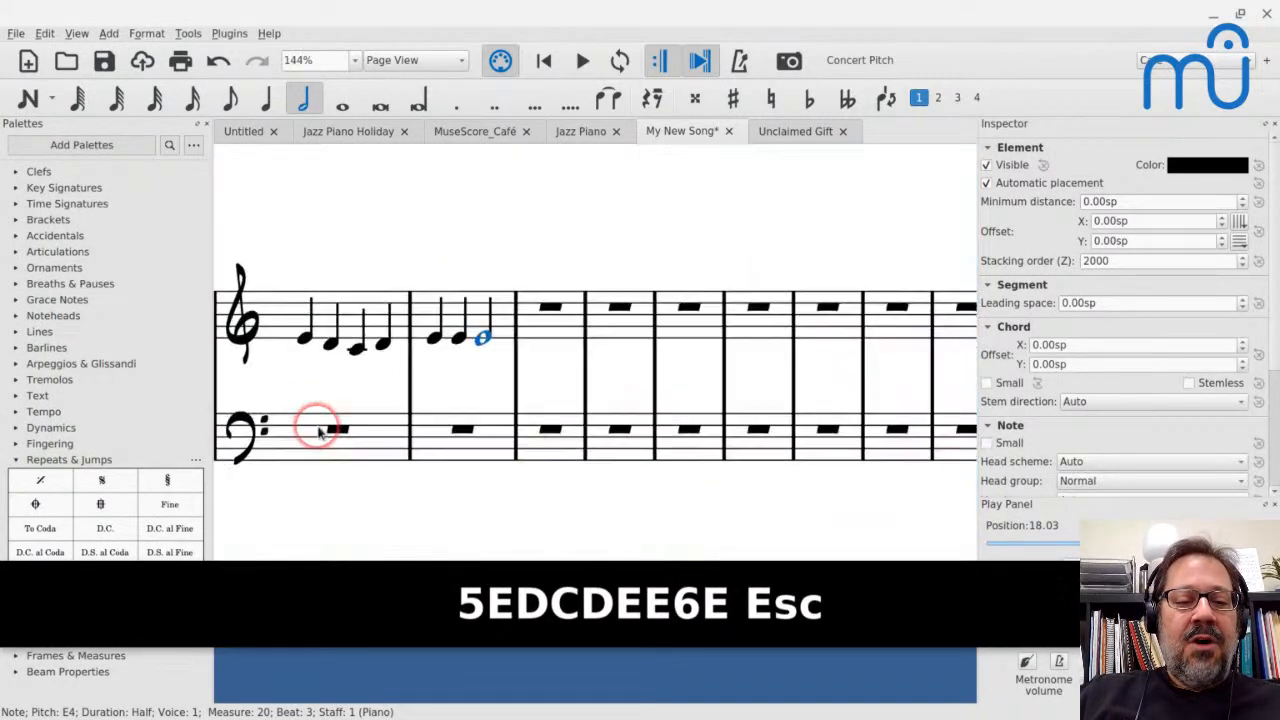
pyautogui.click(314, 434)
pyautogui.press('n')
pyautogui.press('6')
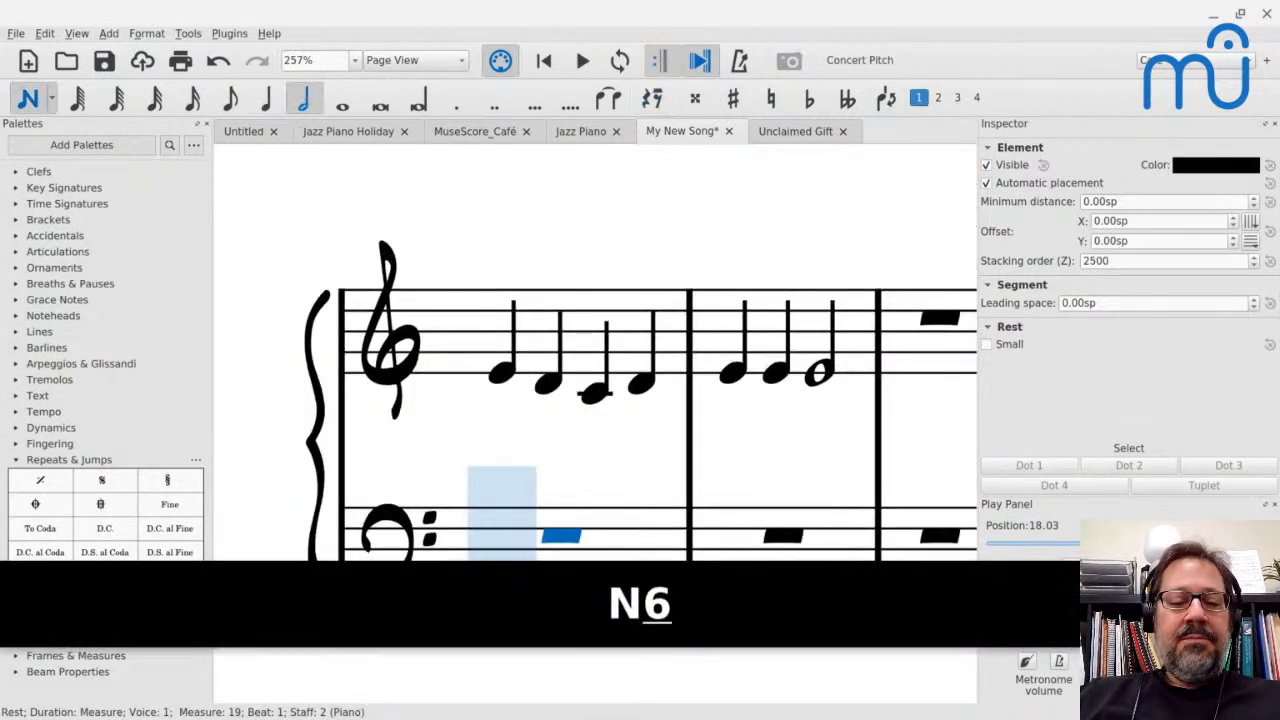
pyautogui.press('c')
pyautogui.press('g')
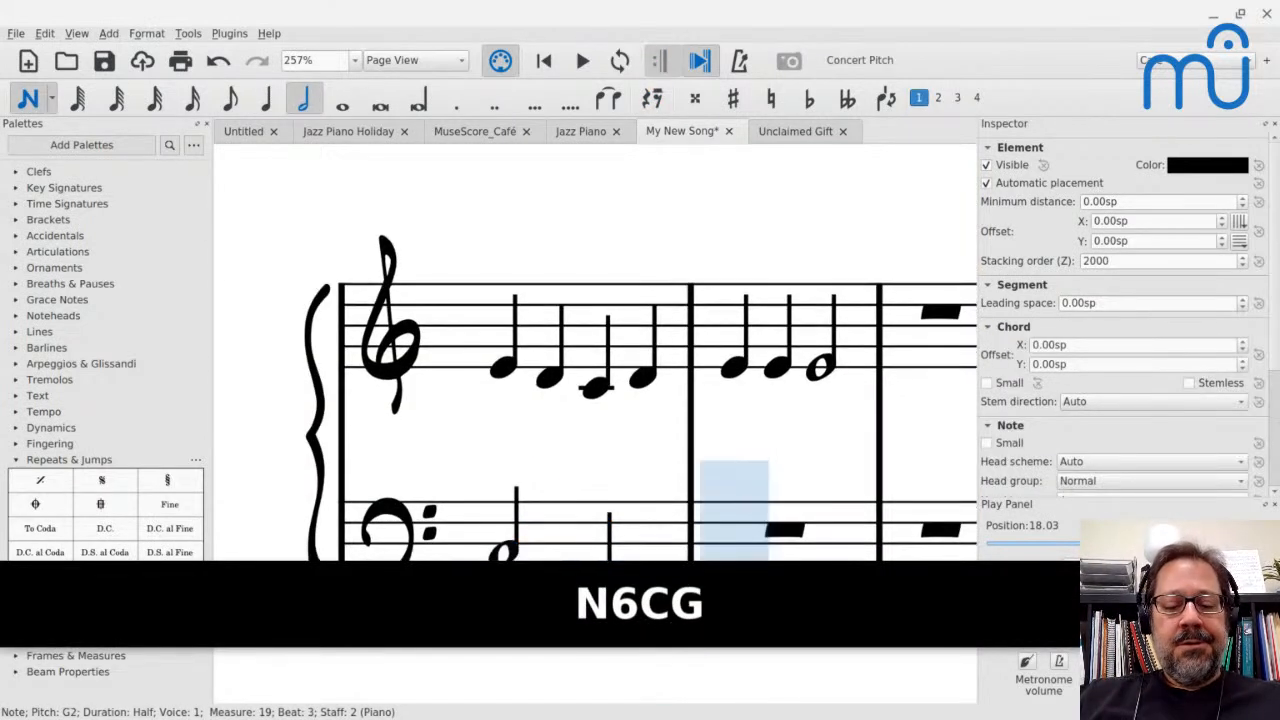
pyautogui.press('c')
pyautogui.press('Escape')
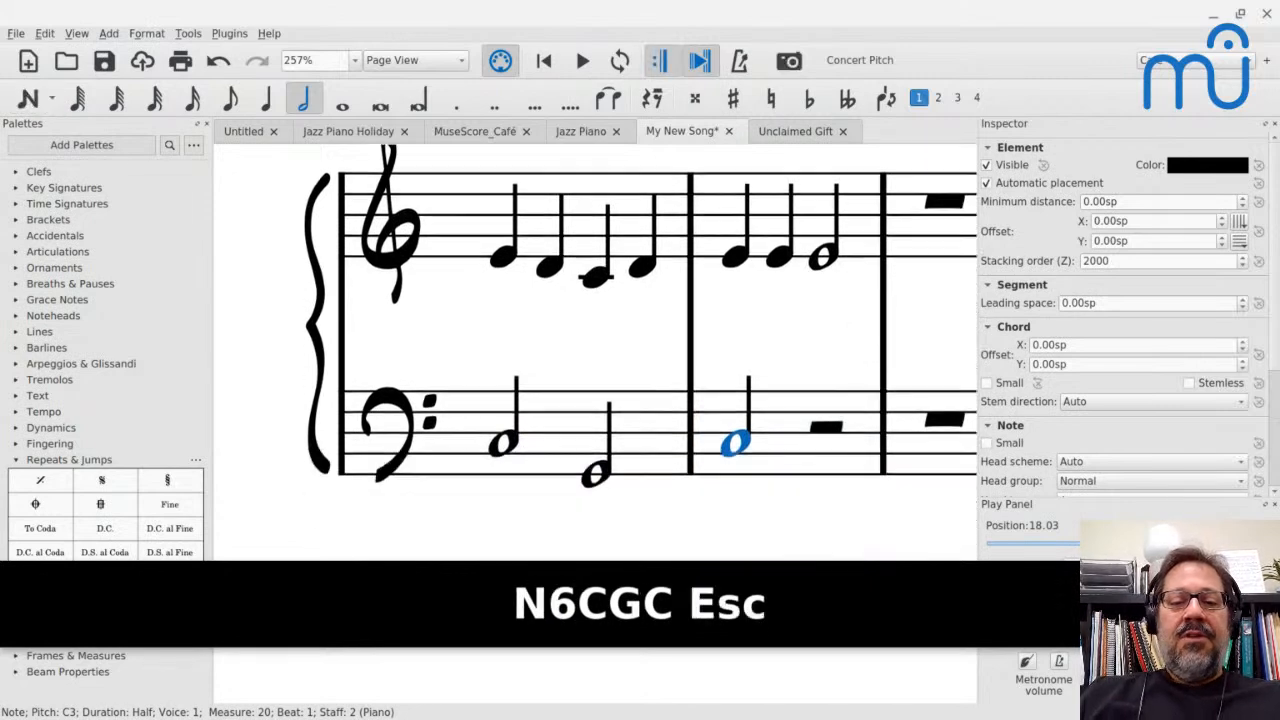
# Select measures 19 and 20 on both staves and repeat them six times to fill the score through measure 32
pyautogui.scroll(-10, 595, 350)
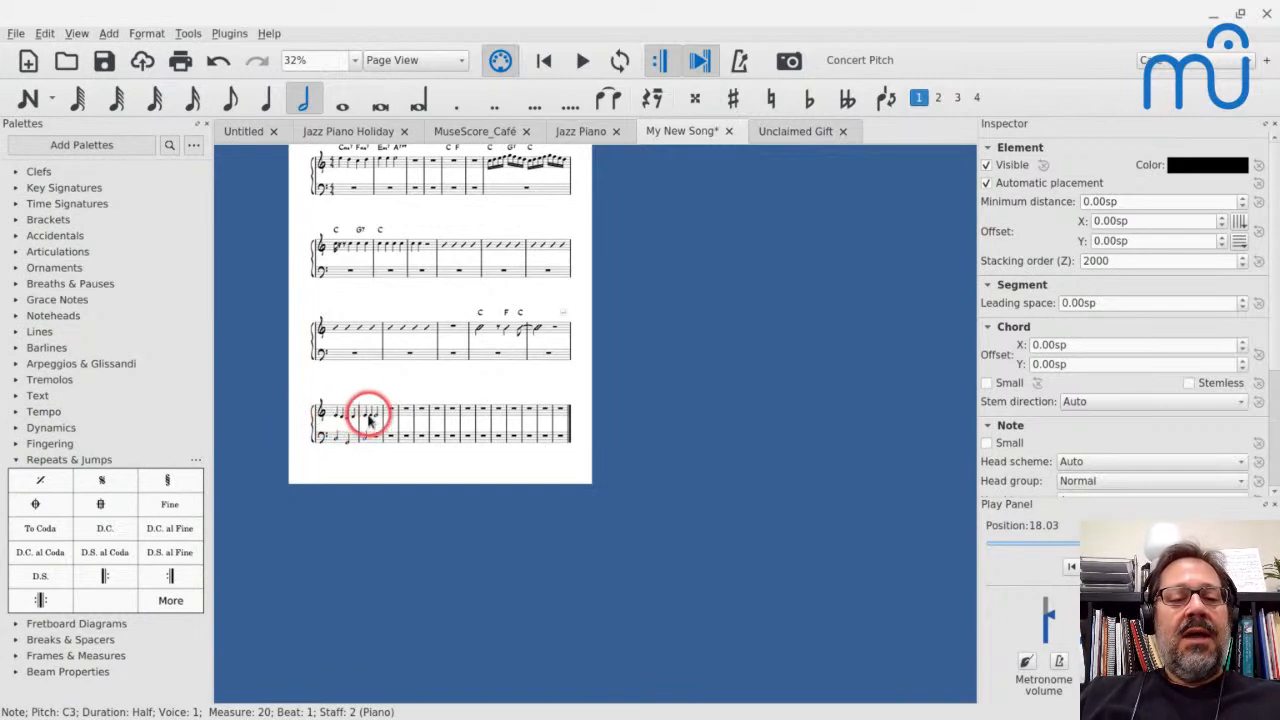
pyautogui.scroll(10, 340, 417)
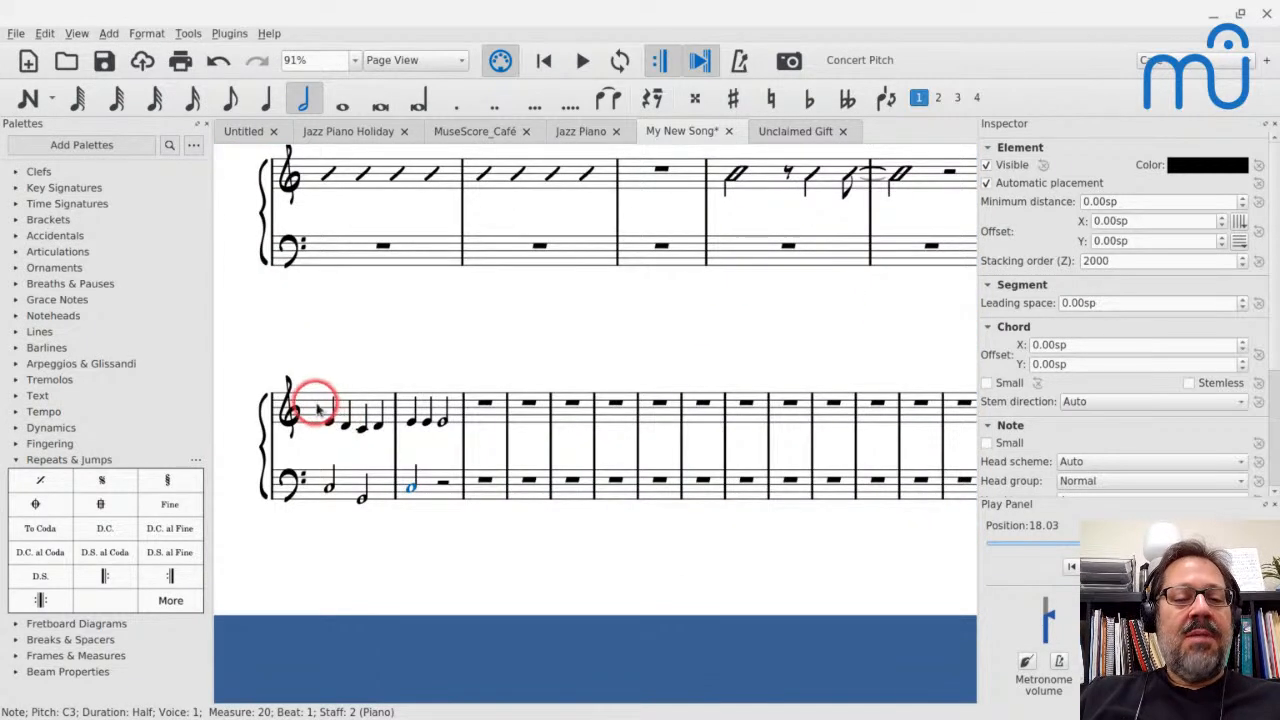
pyautogui.click(318, 407)
pyautogui.keyDown('shift'); pyautogui.click(423, 488); pyautogui.keyUp('shift')
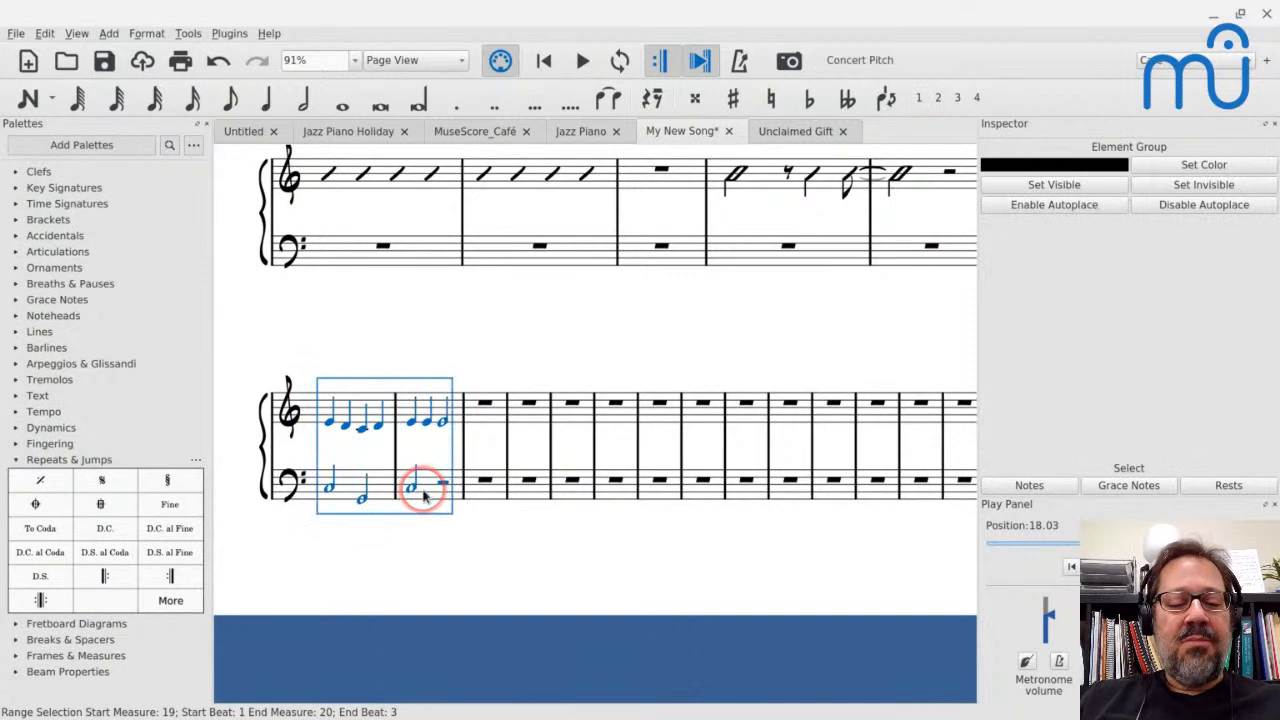
pyautogui.press('r')
pyautogui.press('r')
pyautogui.press('r')
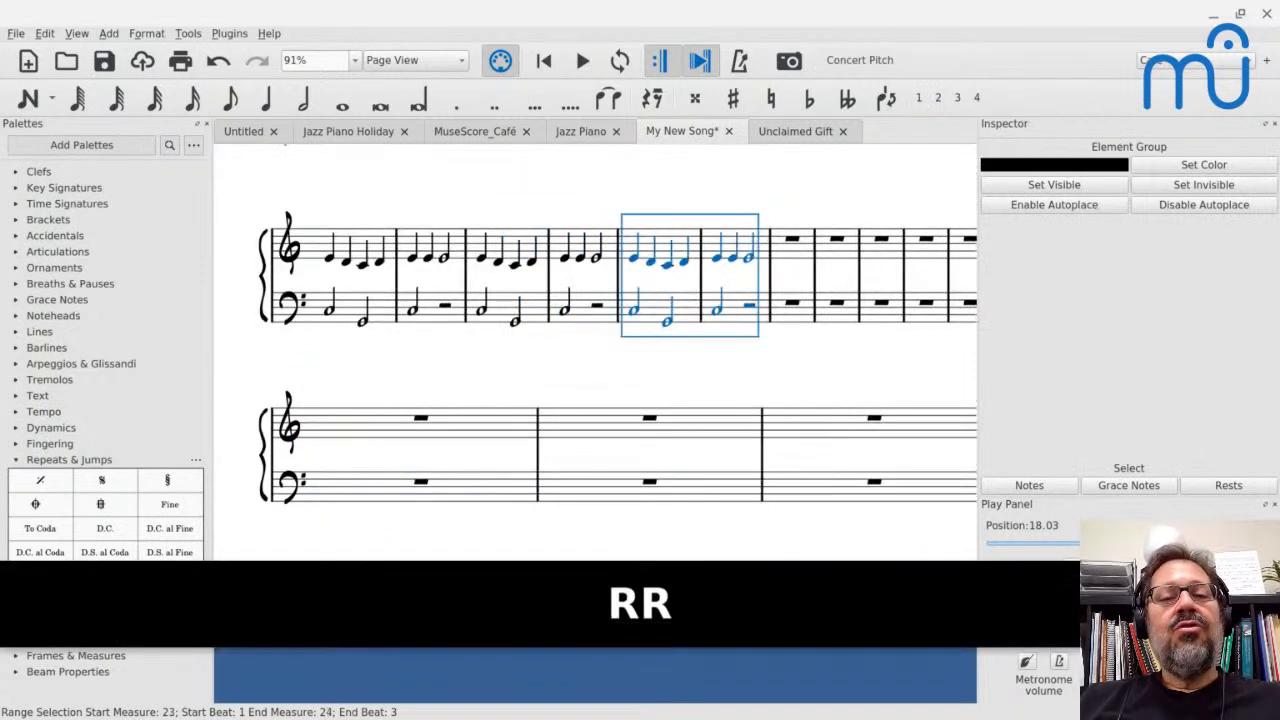
pyautogui.press('r')
pyautogui.press('r')
pyautogui.press('r')
pyautogui.press('r')
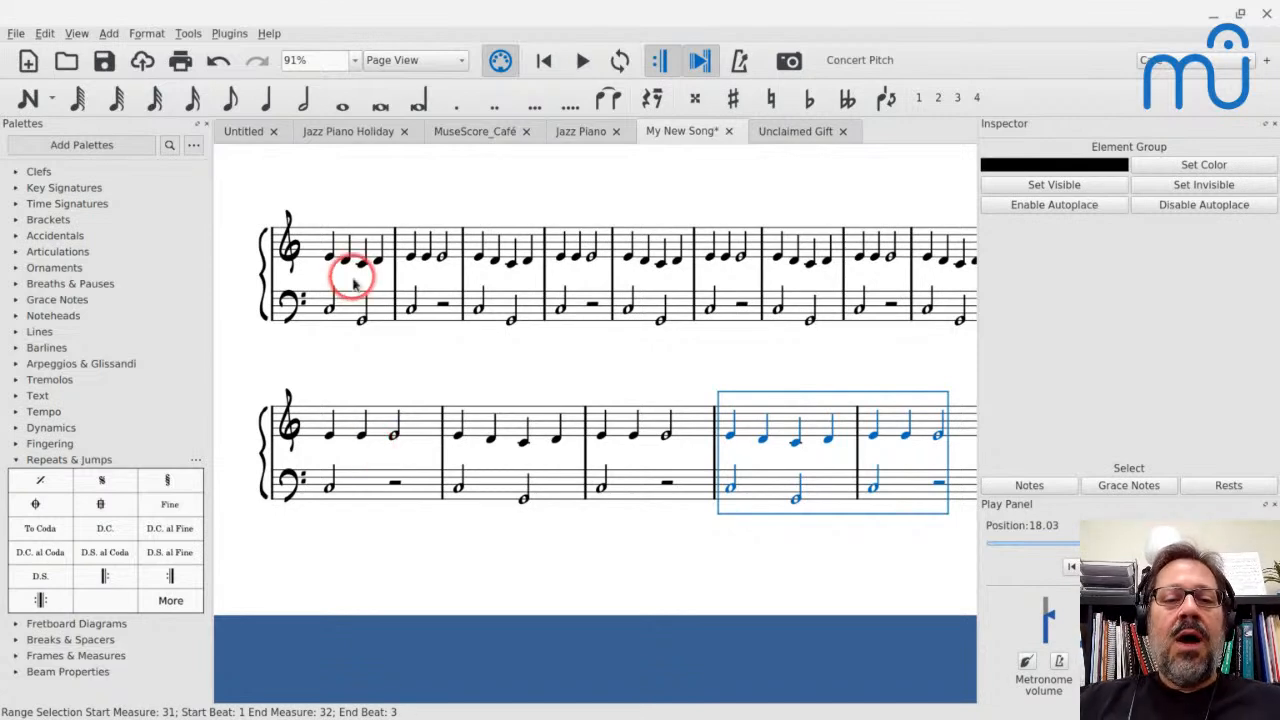
# Look over the whole page of My New Song, comparing the bass staff across all the systems
pyautogui.scroll(7, 363, 351)
pyautogui.scroll(-4, 363, 351)
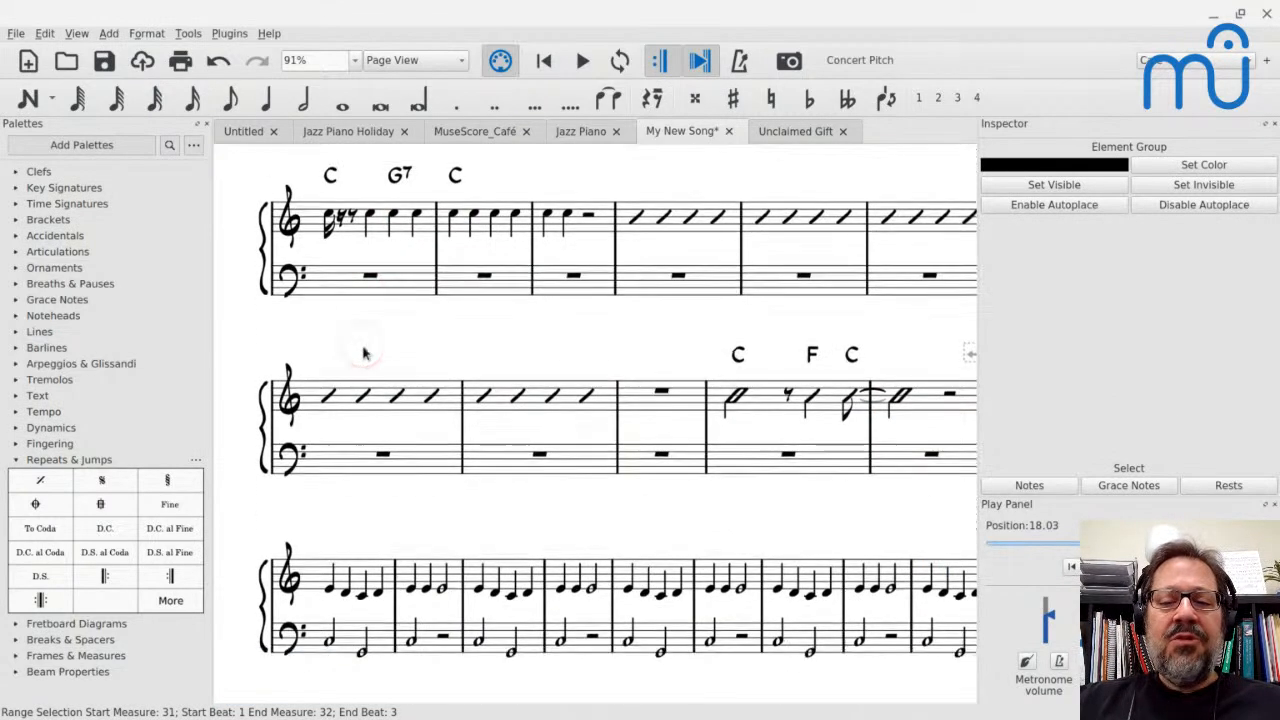
pyautogui.scroll(-1, 596, 424)
pyautogui.scroll(1, 596, 424)
pyautogui.hscroll(1, 596, 424)
pyautogui.hscroll(-1, 596, 424)
pyautogui.scroll(-12, 361, 343)
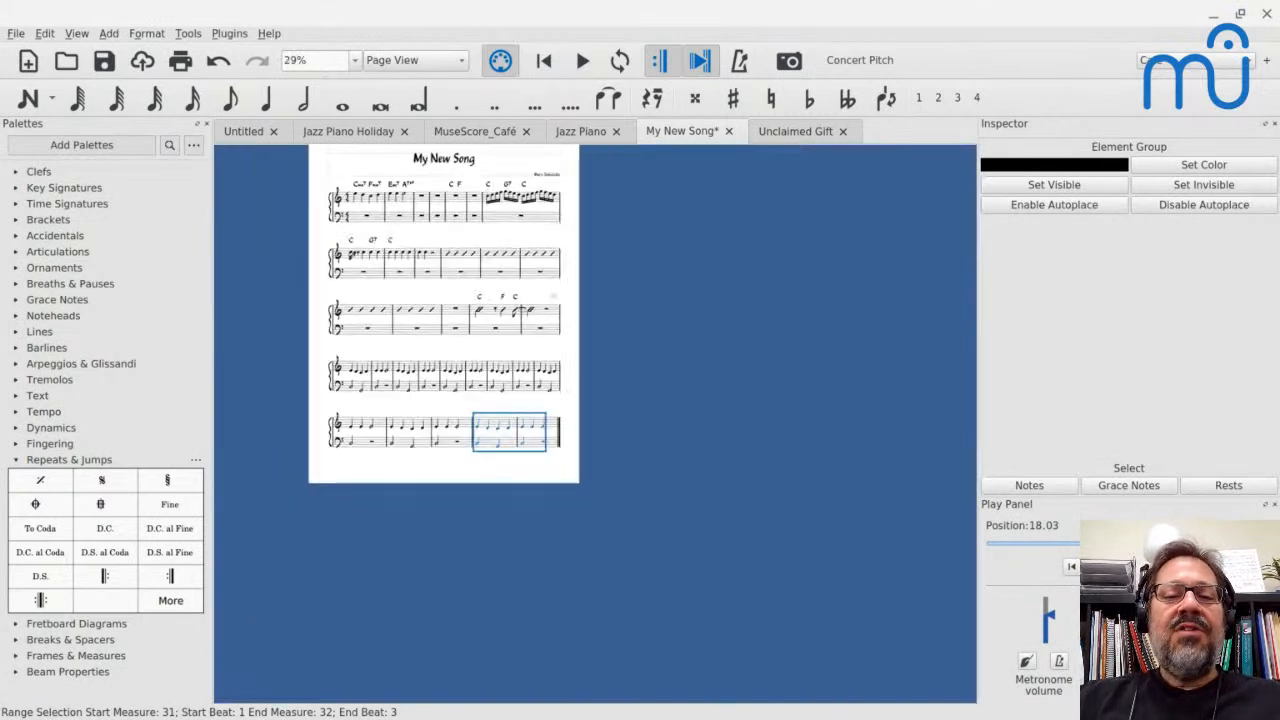
pyautogui.scroll(5, 361, 343)
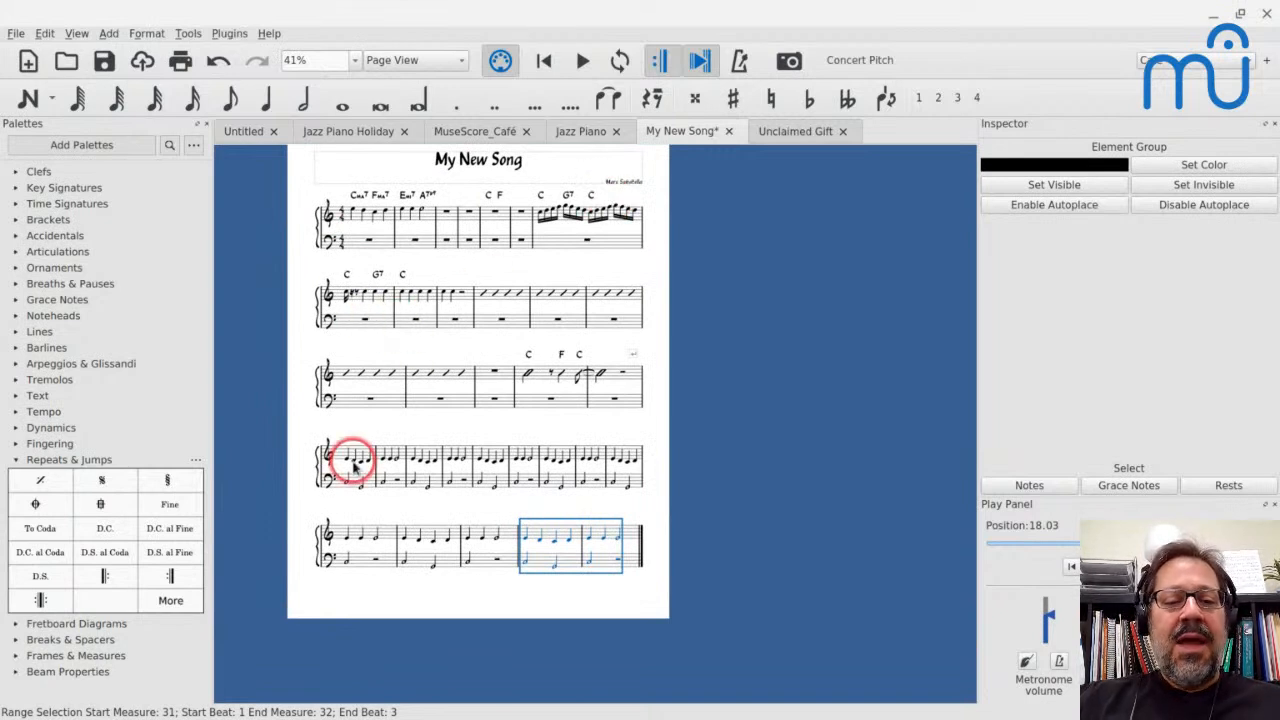
# Set the score style to hide empty staves within systems, including in the first system, and review the resulting layout
pyautogui.click(140, 33)
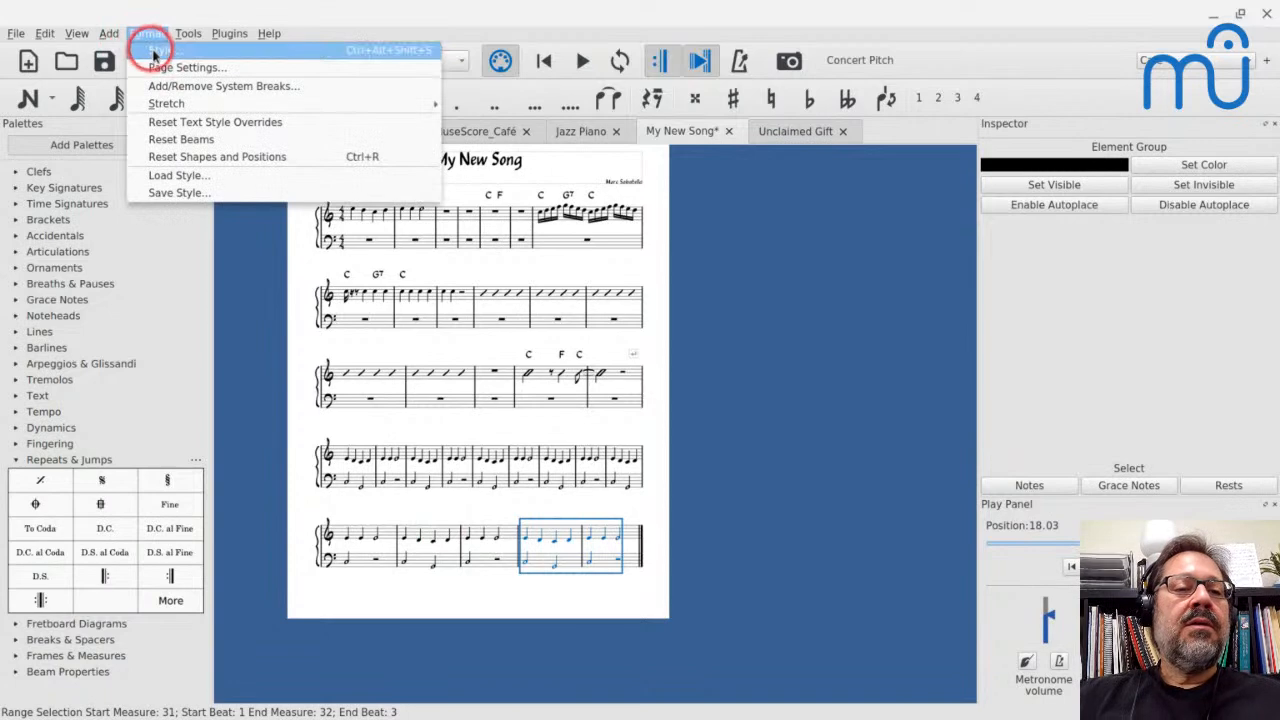
pyautogui.click(155, 50)
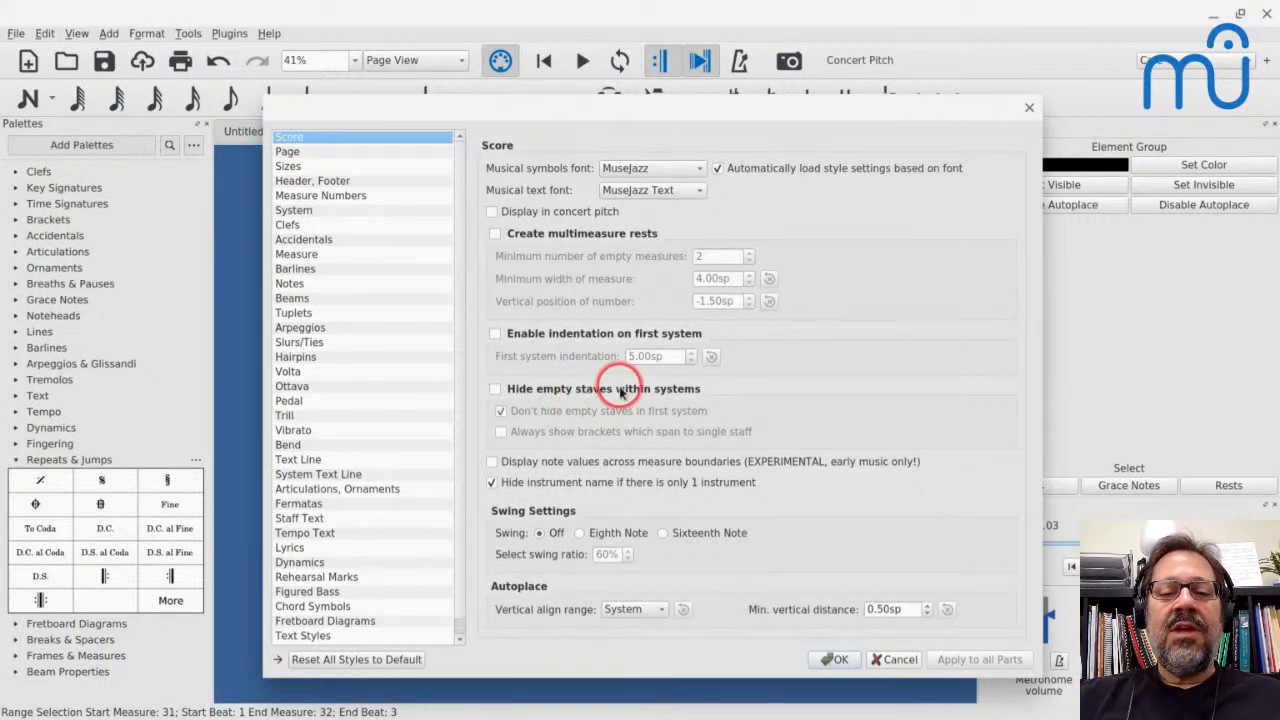
pyautogui.click(495, 389)
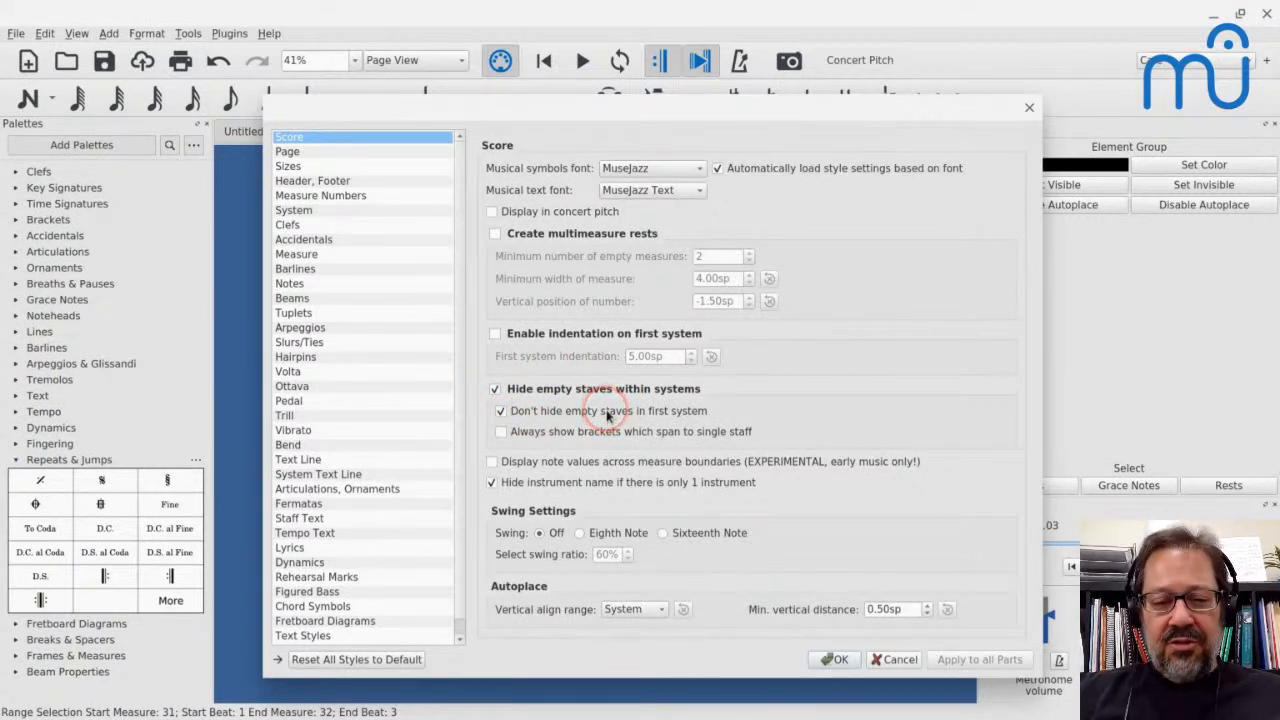
pyautogui.click(500, 414)
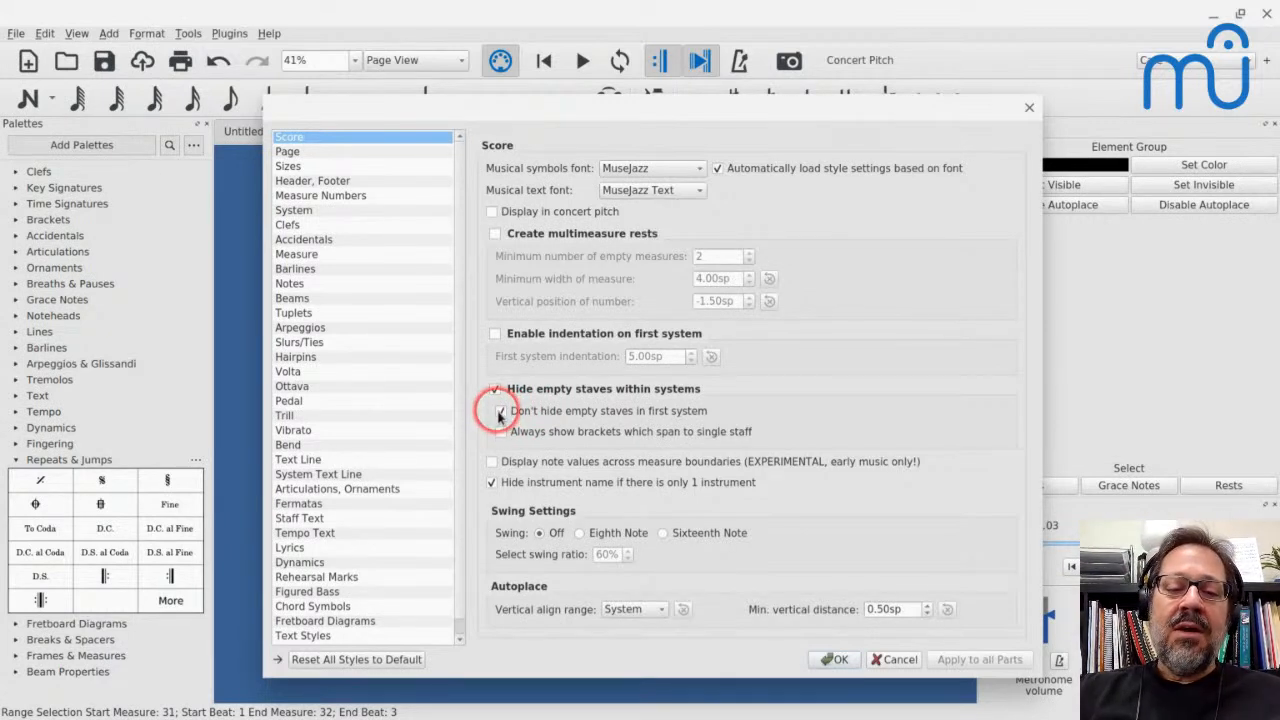
pyautogui.click(833, 660)
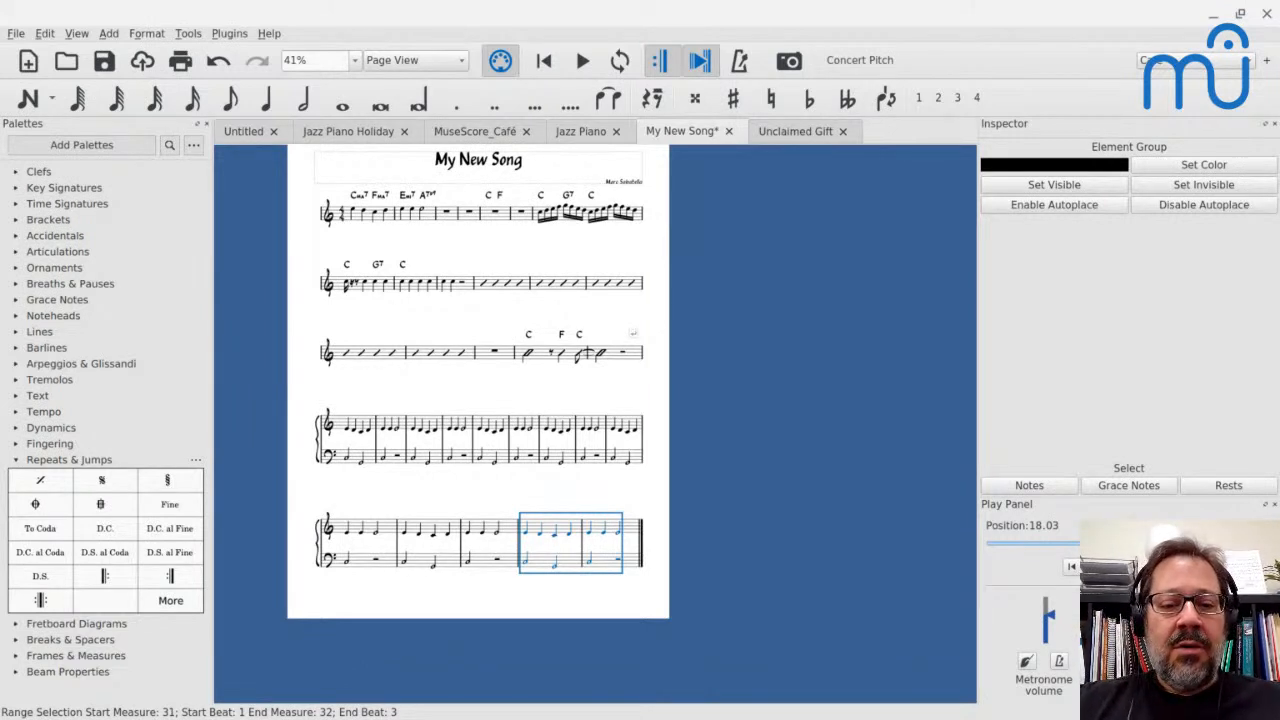
pyautogui.keyDown('ctrl'); pyautogui.scroll(5, 445, 612); pyautogui.keyUp('ctrl')
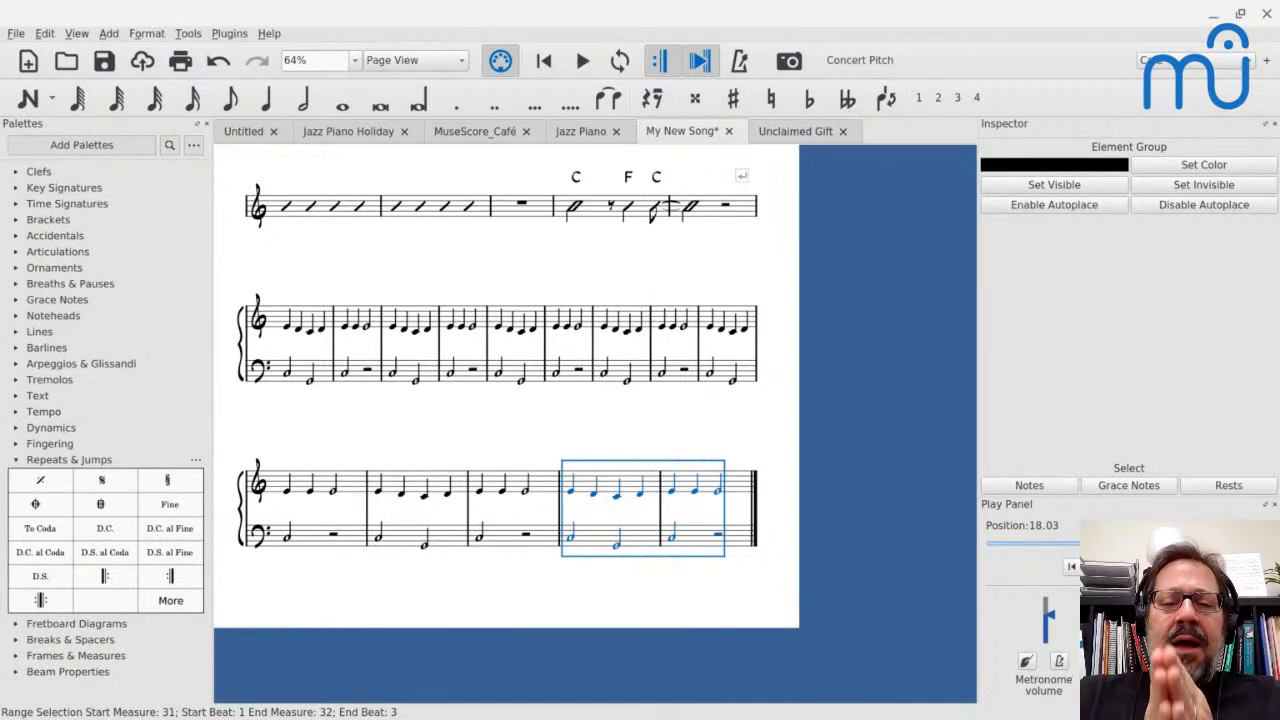
pyautogui.moveTo(480, 430); pyautogui.dragTo(632, 651)
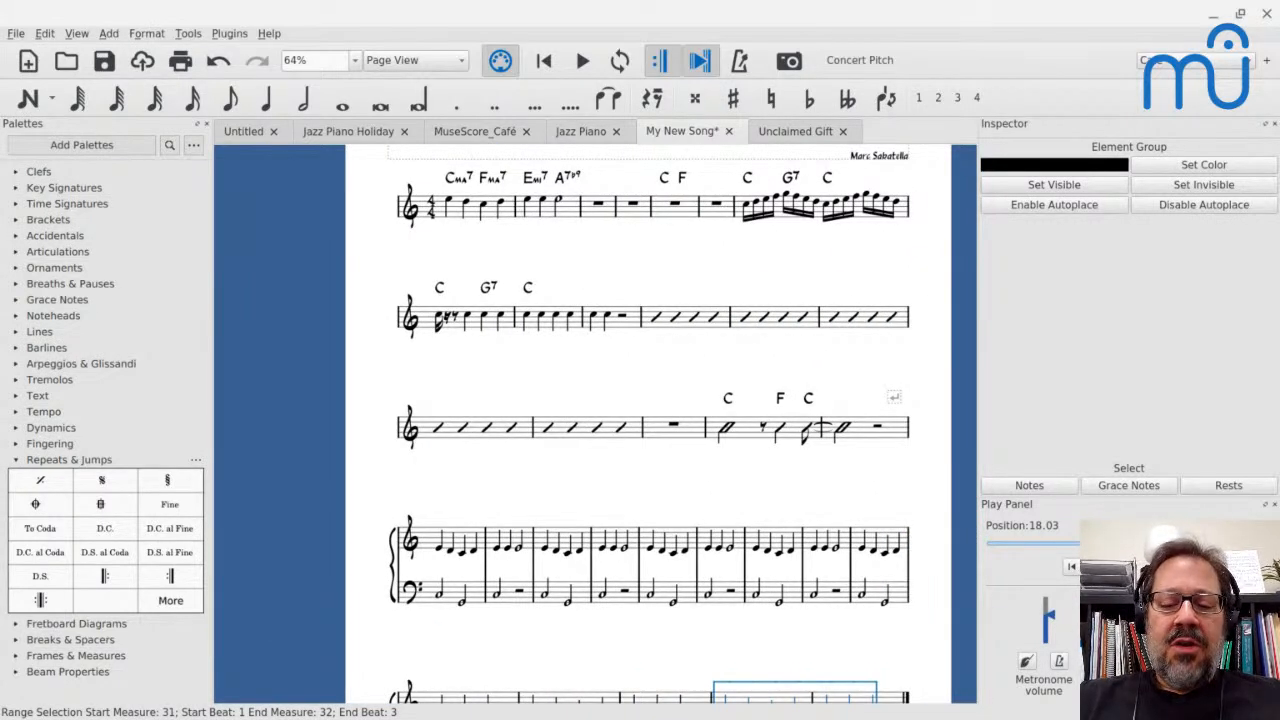
# Open the score "O_Christmas_Tree - start to finish.mscz" from the Jazz Piano Holiday folder inside Scores/Courses
pyautogui.hotkey('ctrl', 'o')
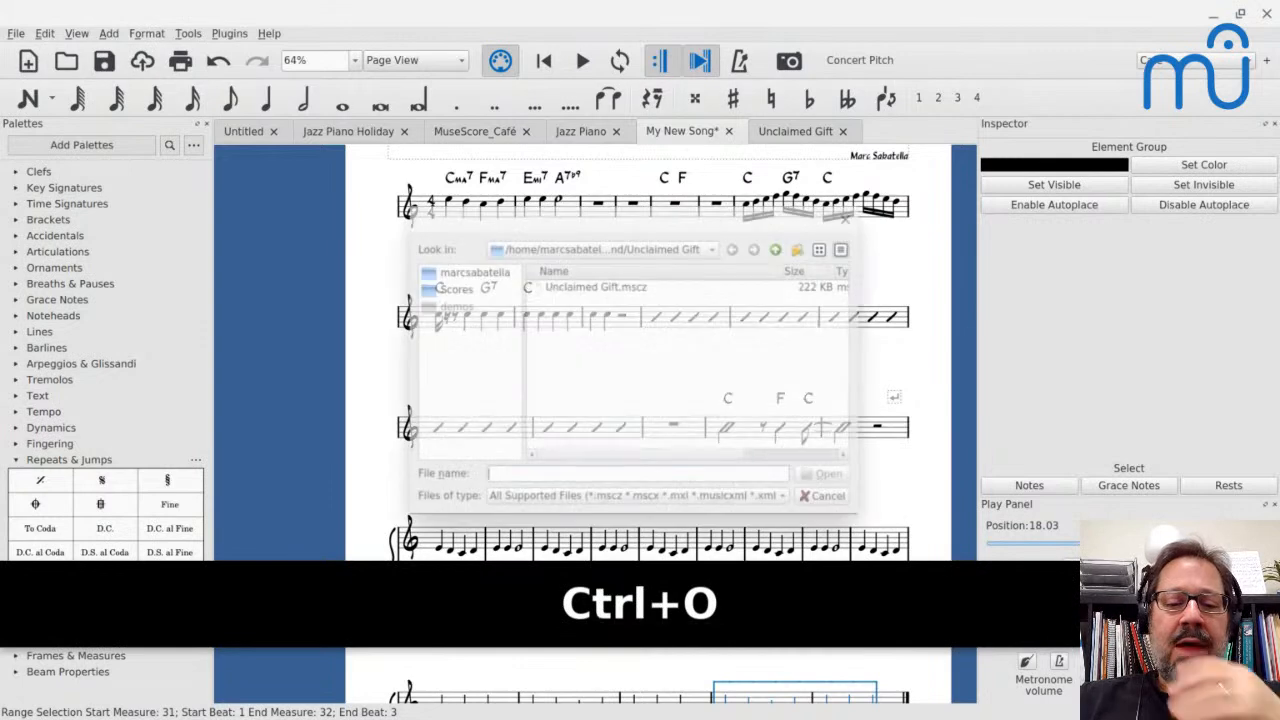
pyautogui.click(448, 289)
pyautogui.click(448, 289)
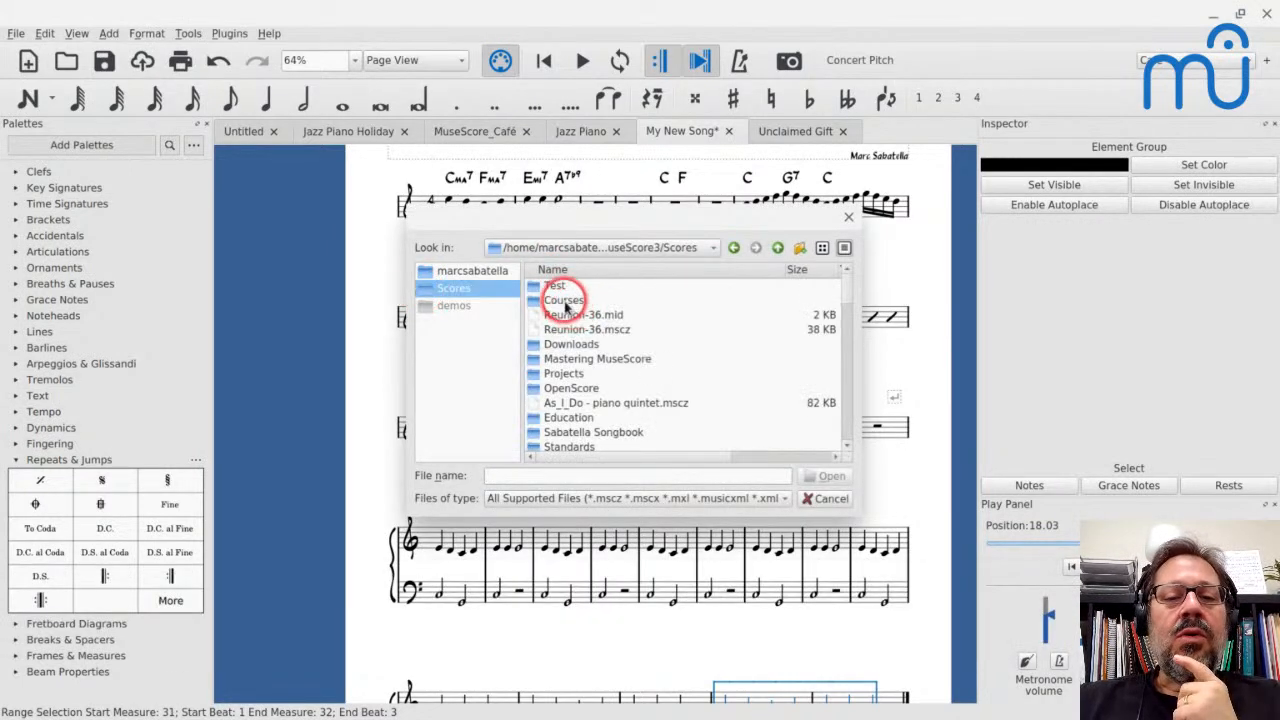
pyautogui.doubleClick(563, 298)
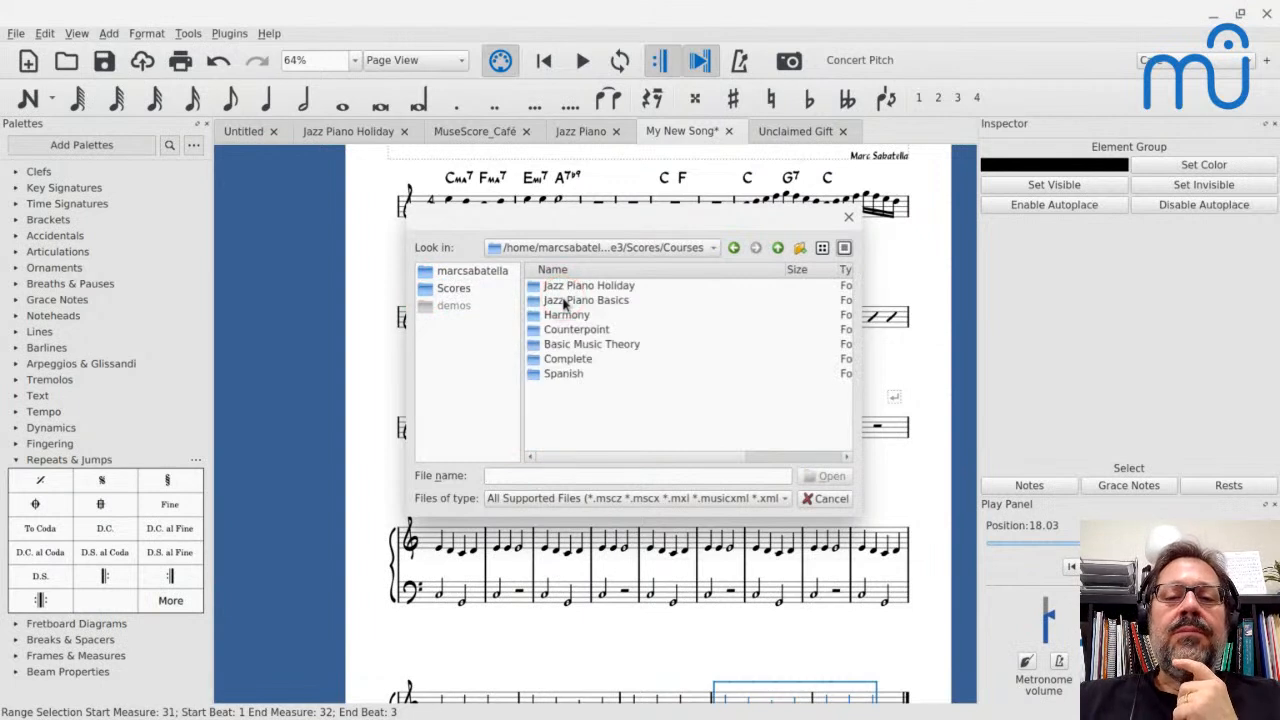
pyautogui.doubleClick(560, 290)
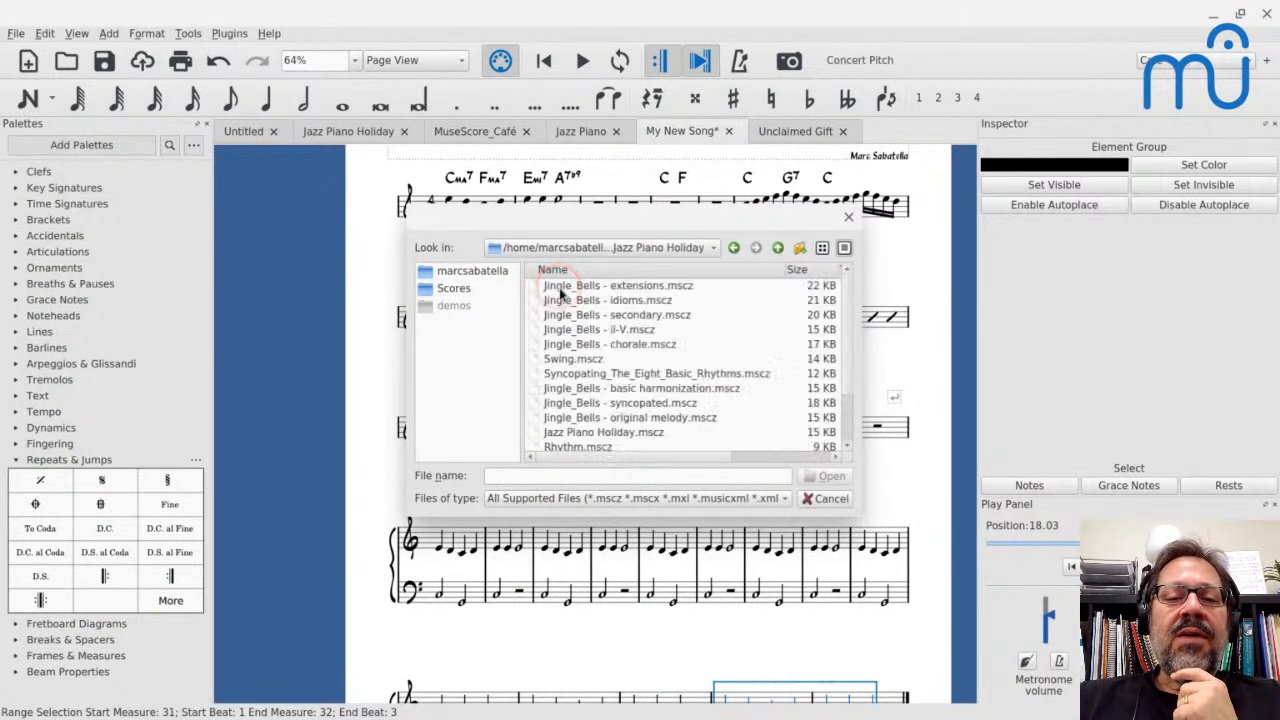
pyautogui.scroll(-1, 560, 373)
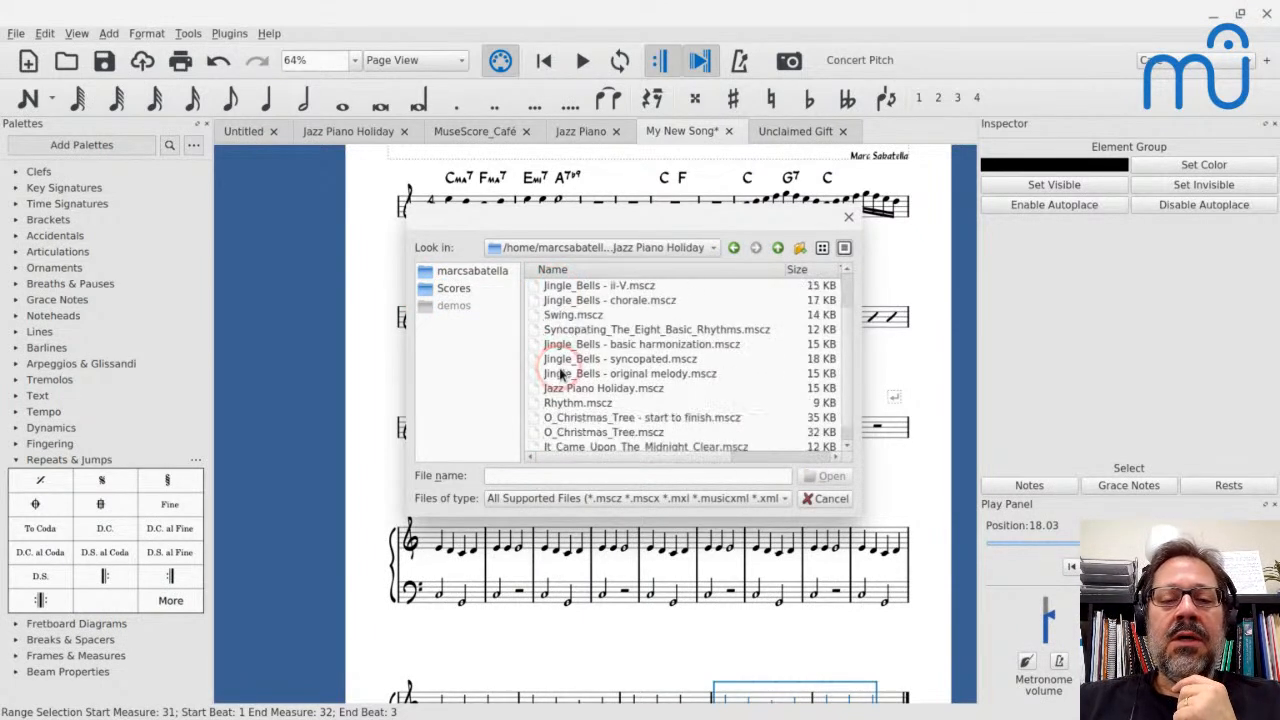
pyautogui.scroll(-1, 560, 373)
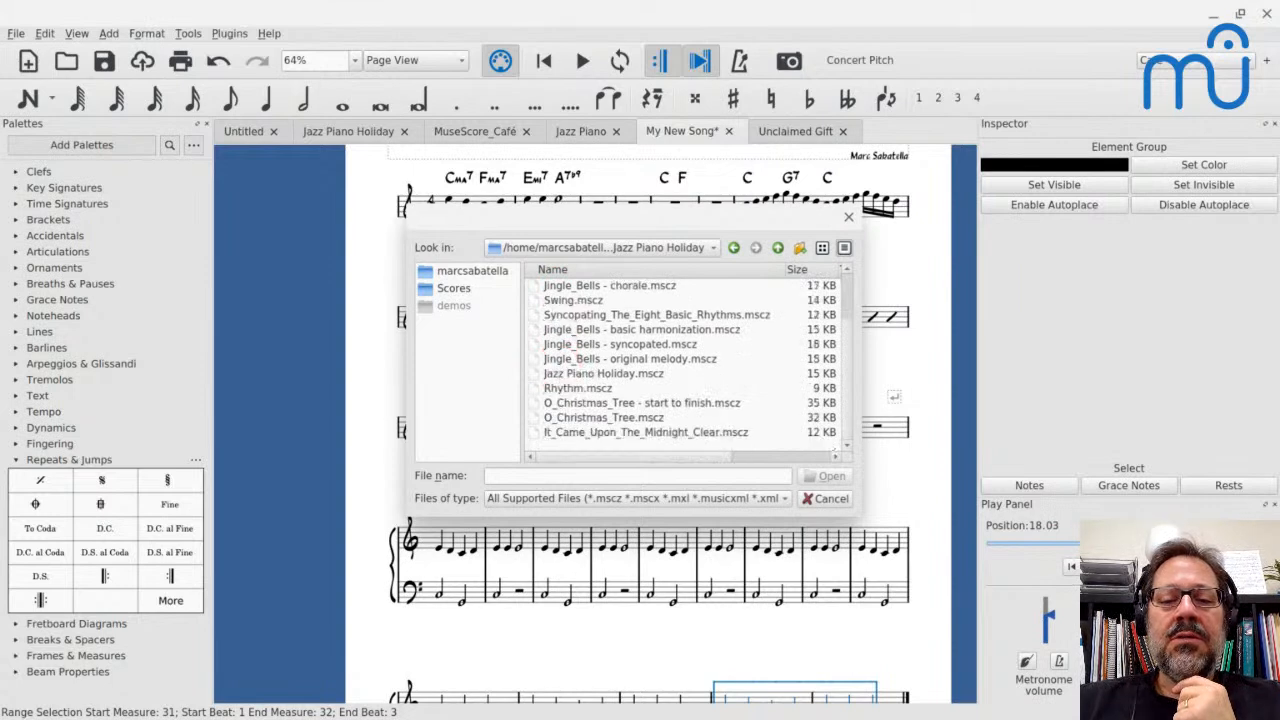
pyautogui.click(560, 403)
pyautogui.press('Return')
pyautogui.press('Return')
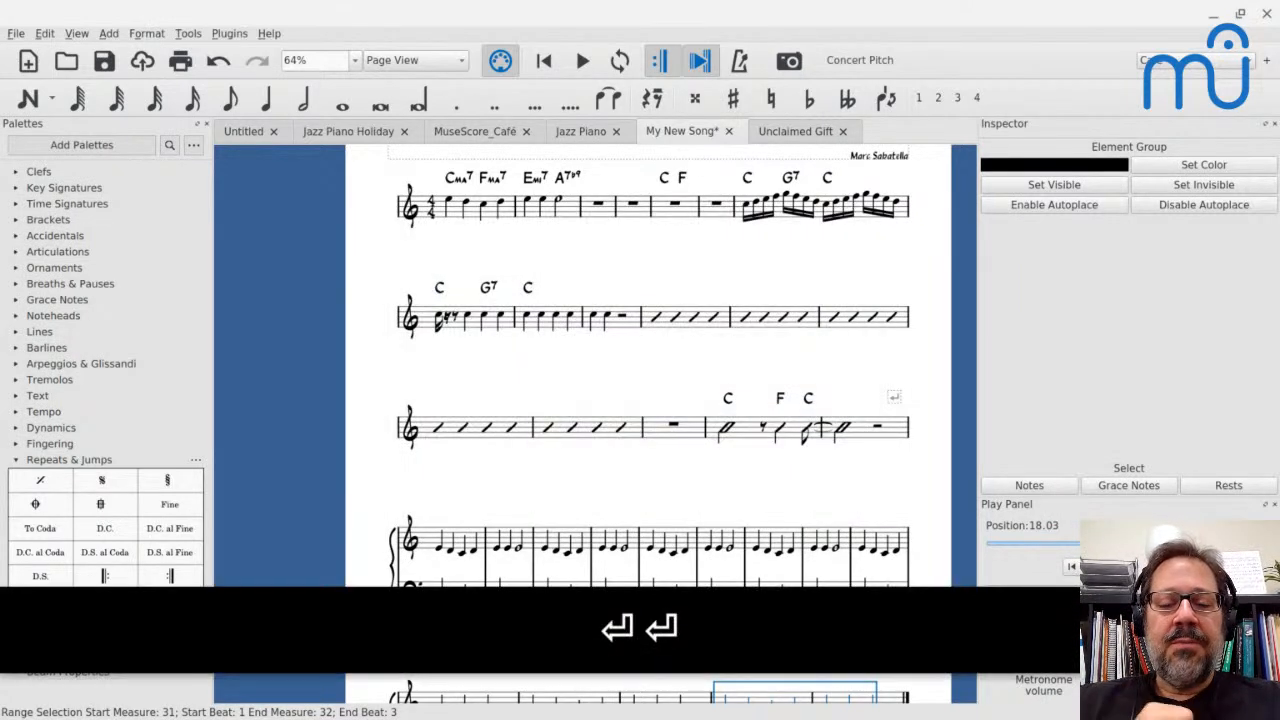
# Examine the annotated techniques in the O Christmas Tree arrangement and play back its opening measures from the pickup note
pyautogui.scroll(3, 560, 403)
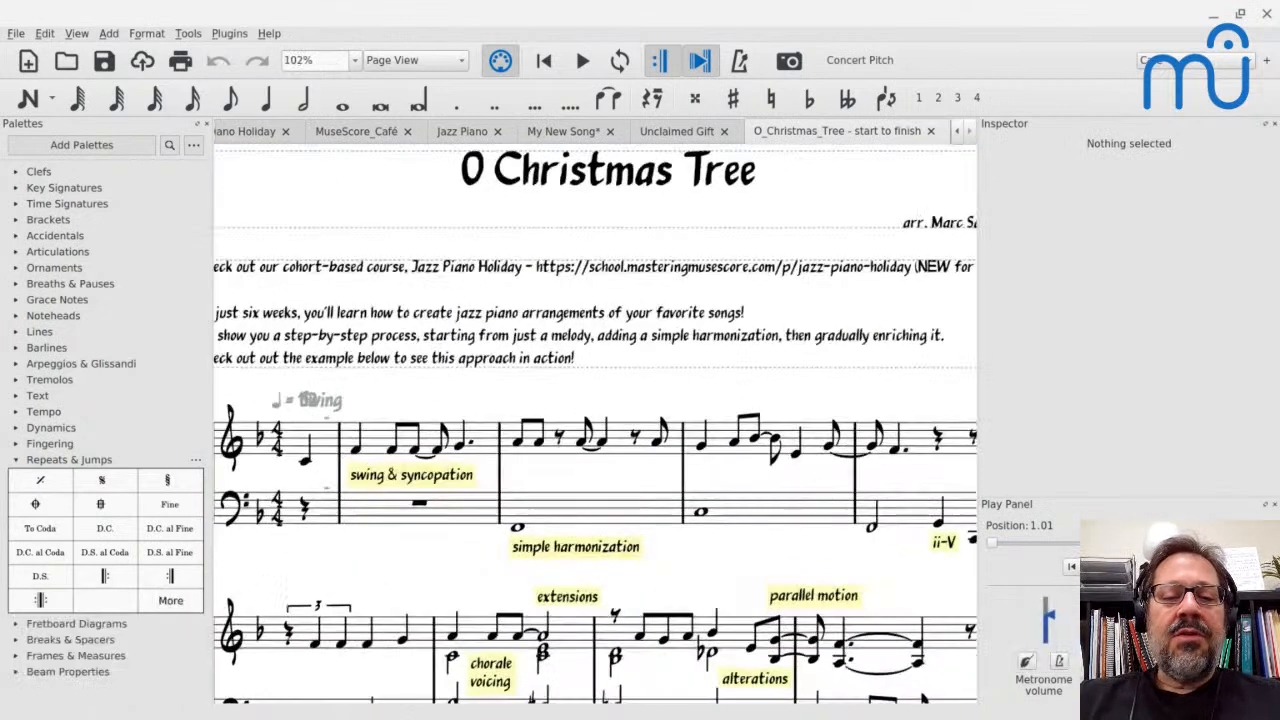
pyautogui.scroll(-4, 596, 424)
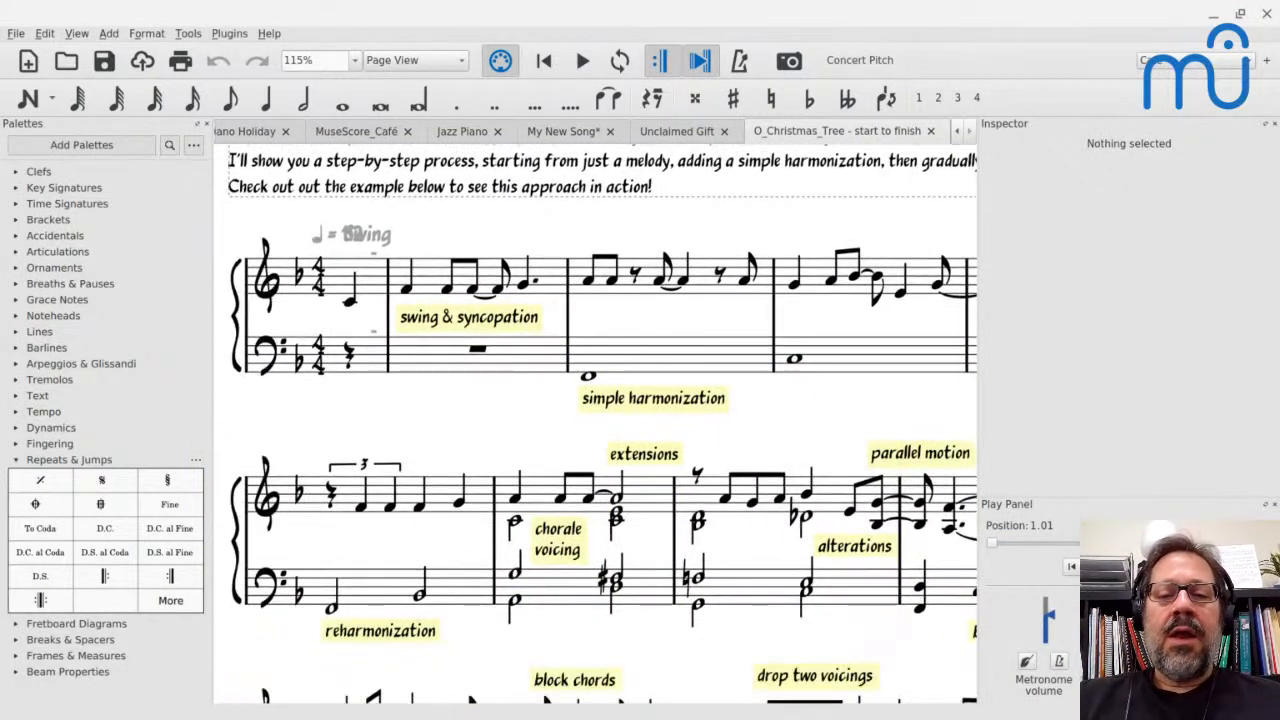
pyautogui.scroll(-2, 596, 424)
pyautogui.scroll(-1, 596, 424)
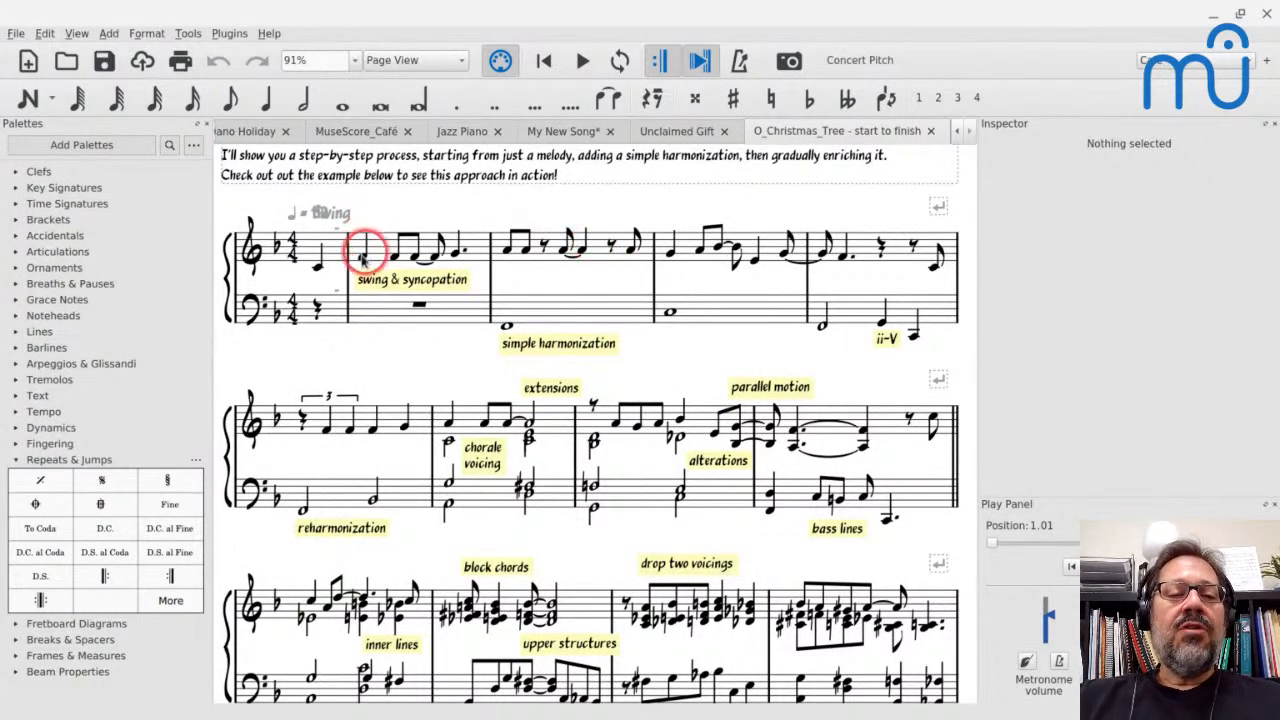
pyautogui.click(318, 262)
pyautogui.press('space')
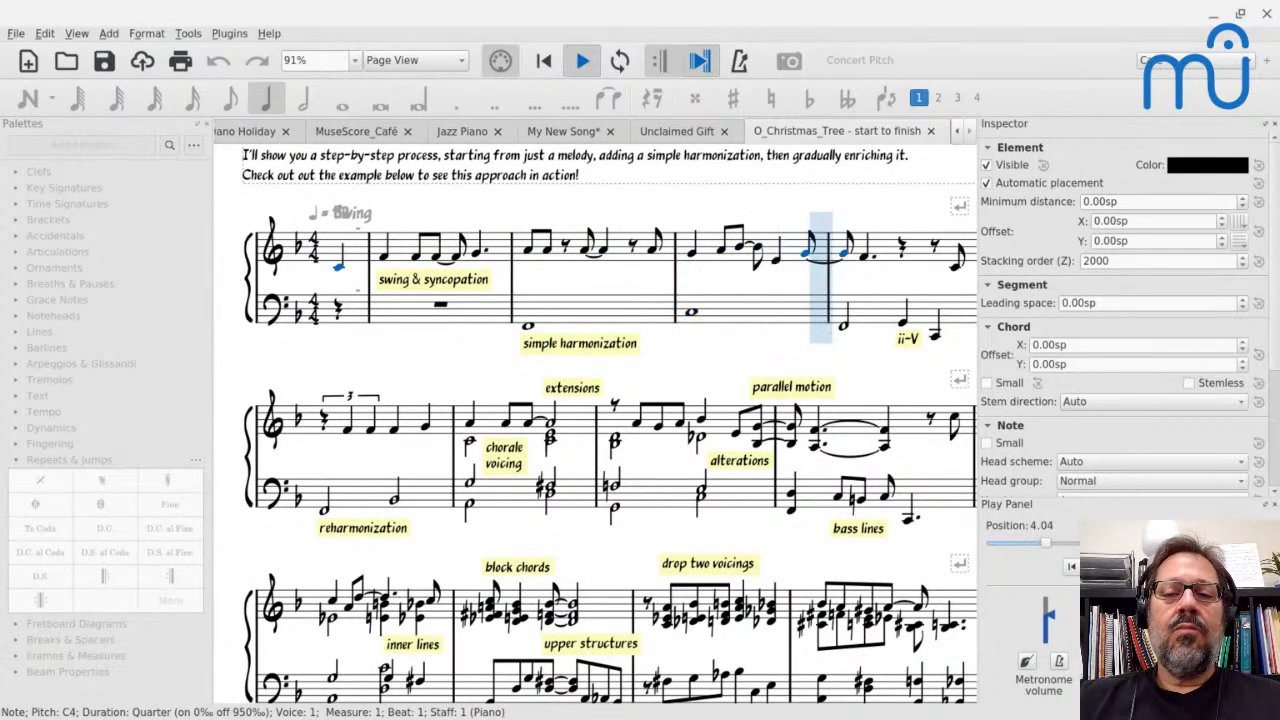
pyautogui.press('space')
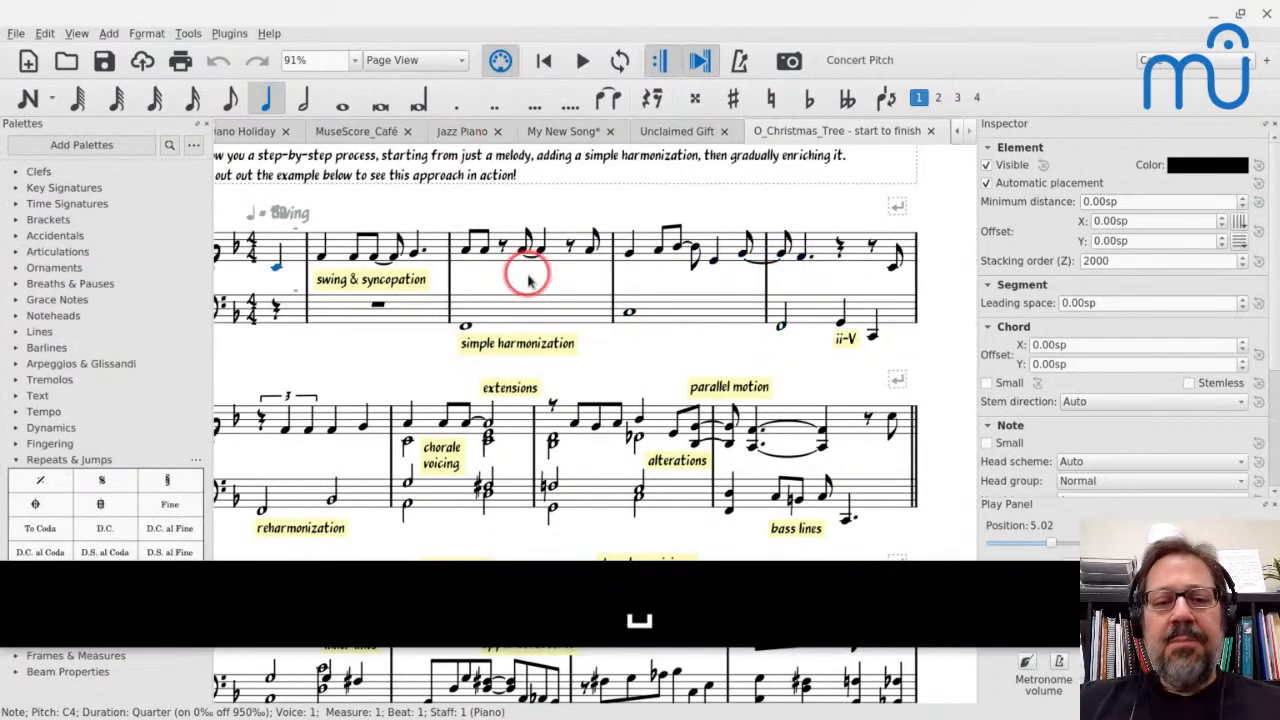
# Replace the tied F eighth notes starting on beat 2.5 of measure 2 with a single F quarter note
pyautogui.click(467, 250)
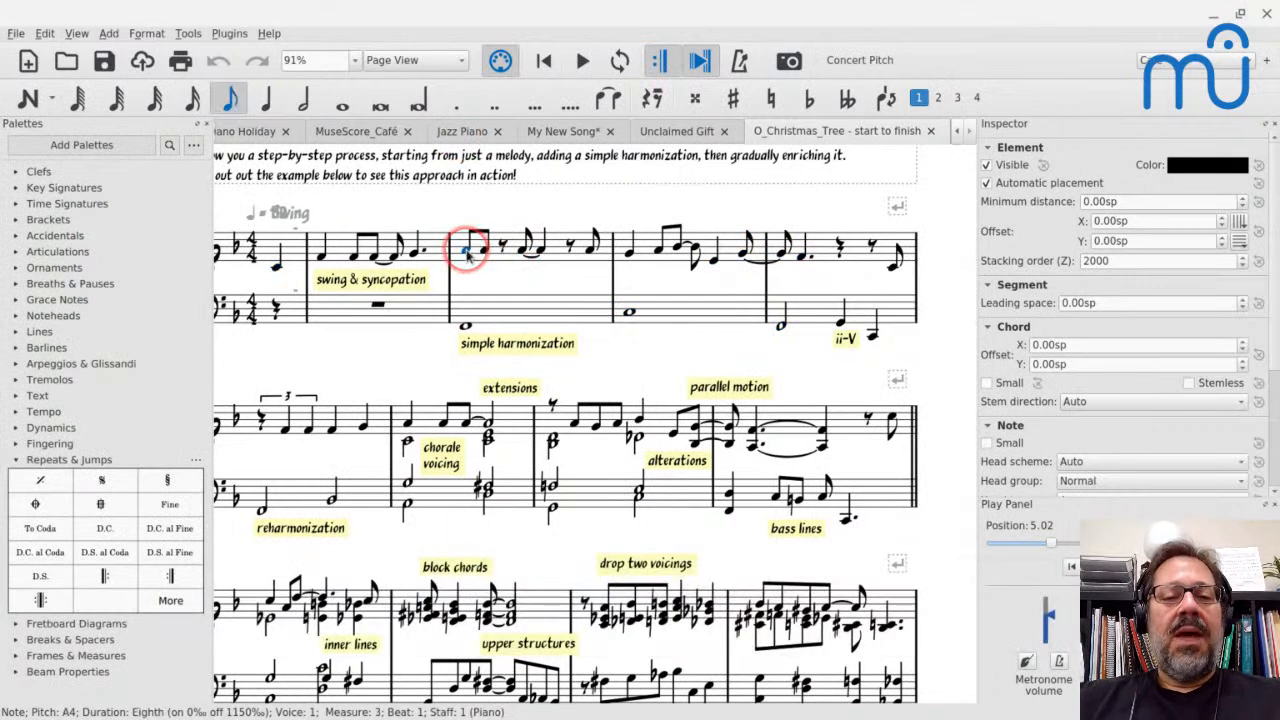
pyautogui.click(372, 258)
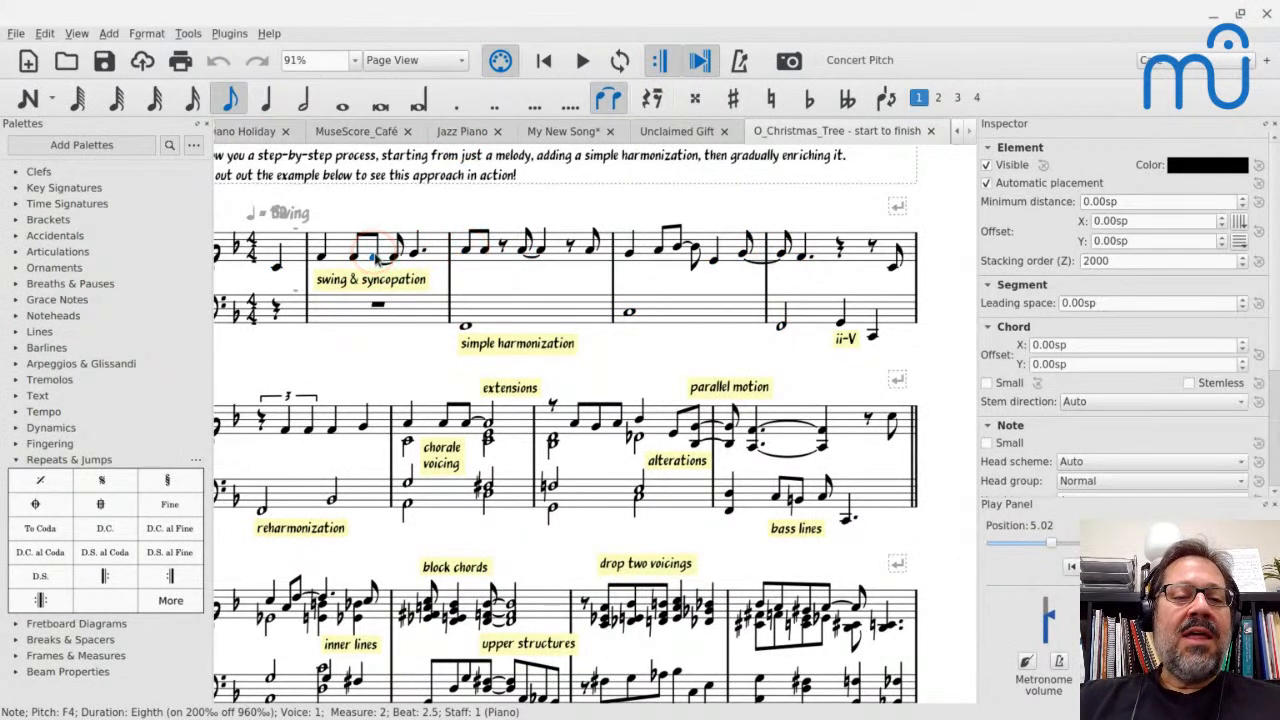
pyautogui.click(396, 257)
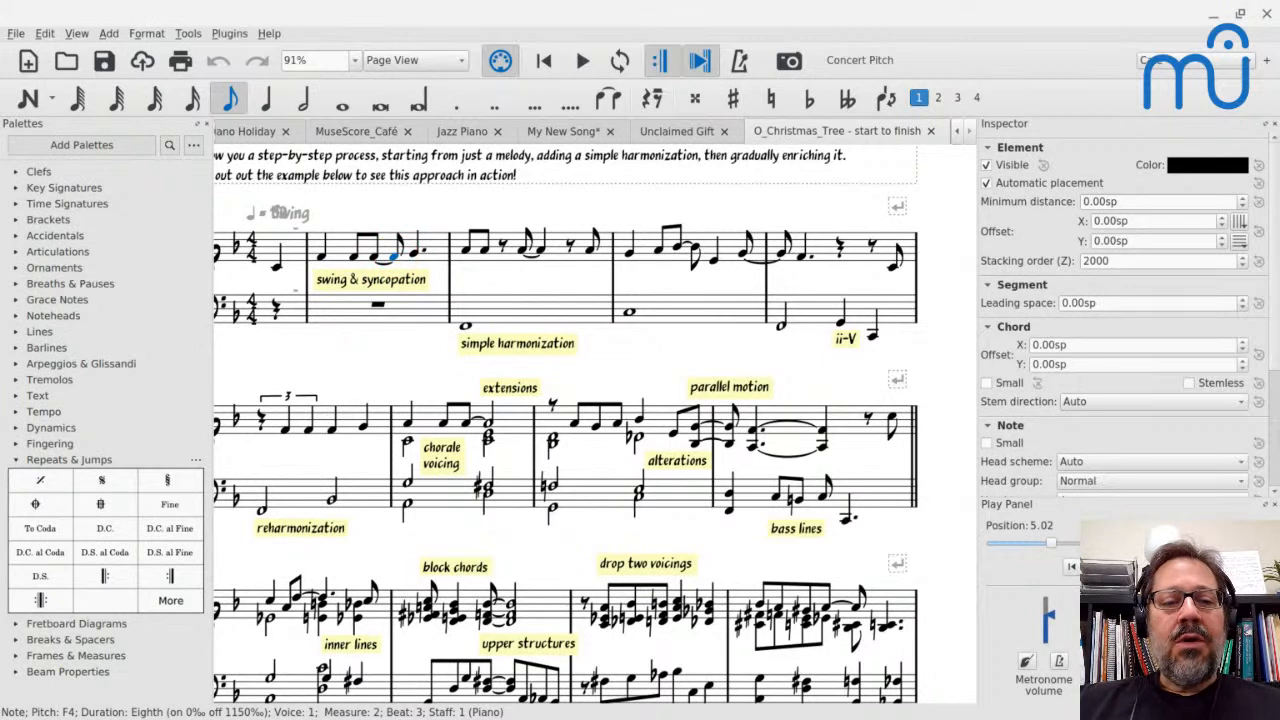
pyautogui.click(372, 252)
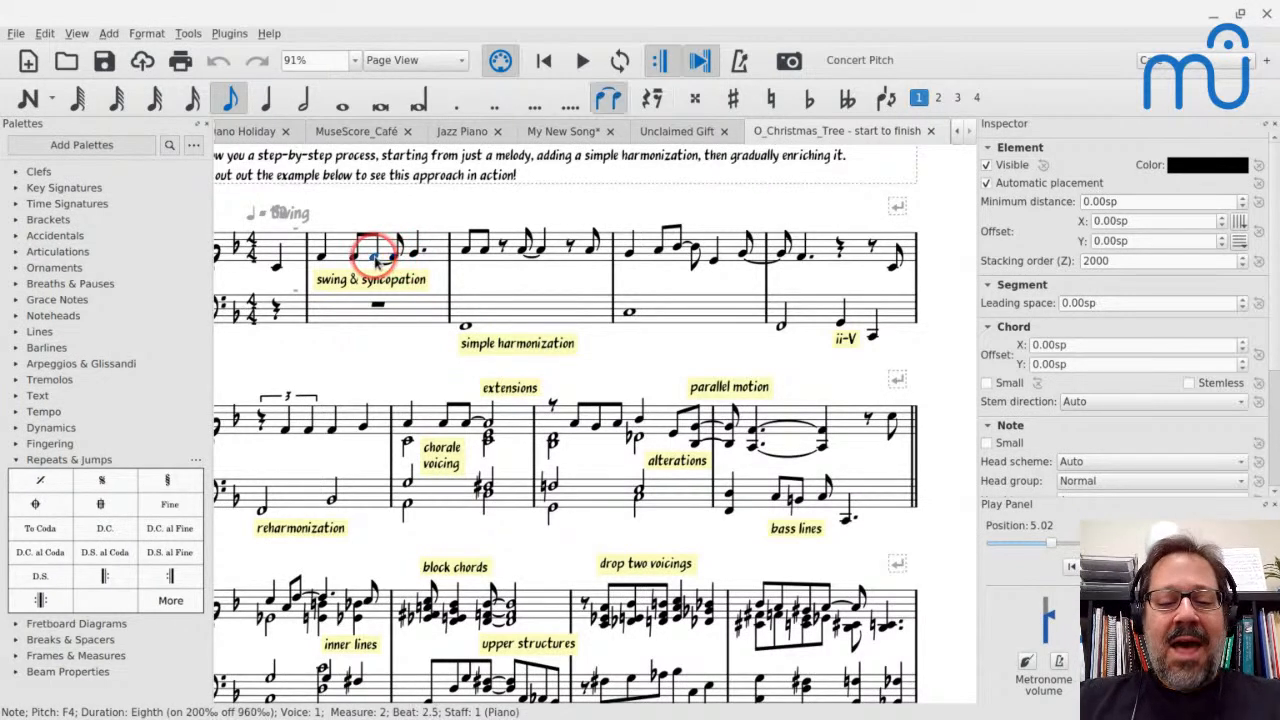
pyautogui.press('5')
pyautogui.press('Escape')
pyautogui.click(326, 251)
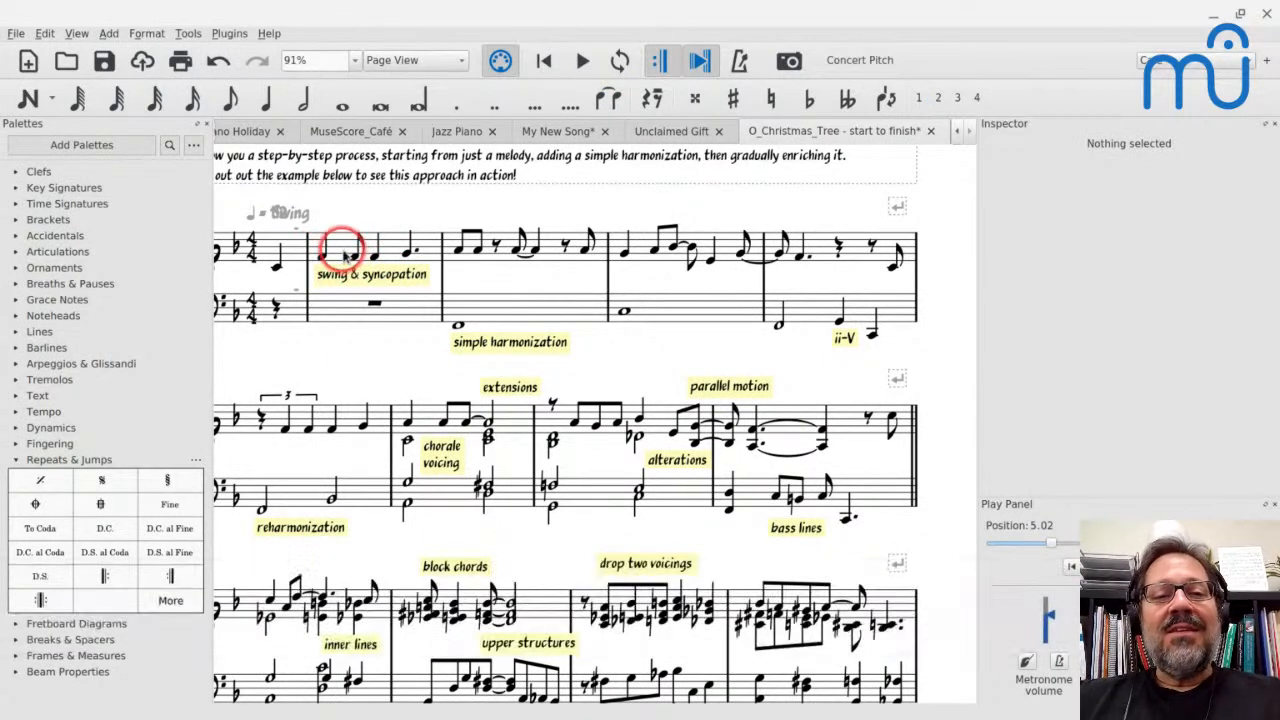
# Play back the opening from the pickup note and examine each of the first three melody notes in measure 2
pyautogui.click(274, 256)
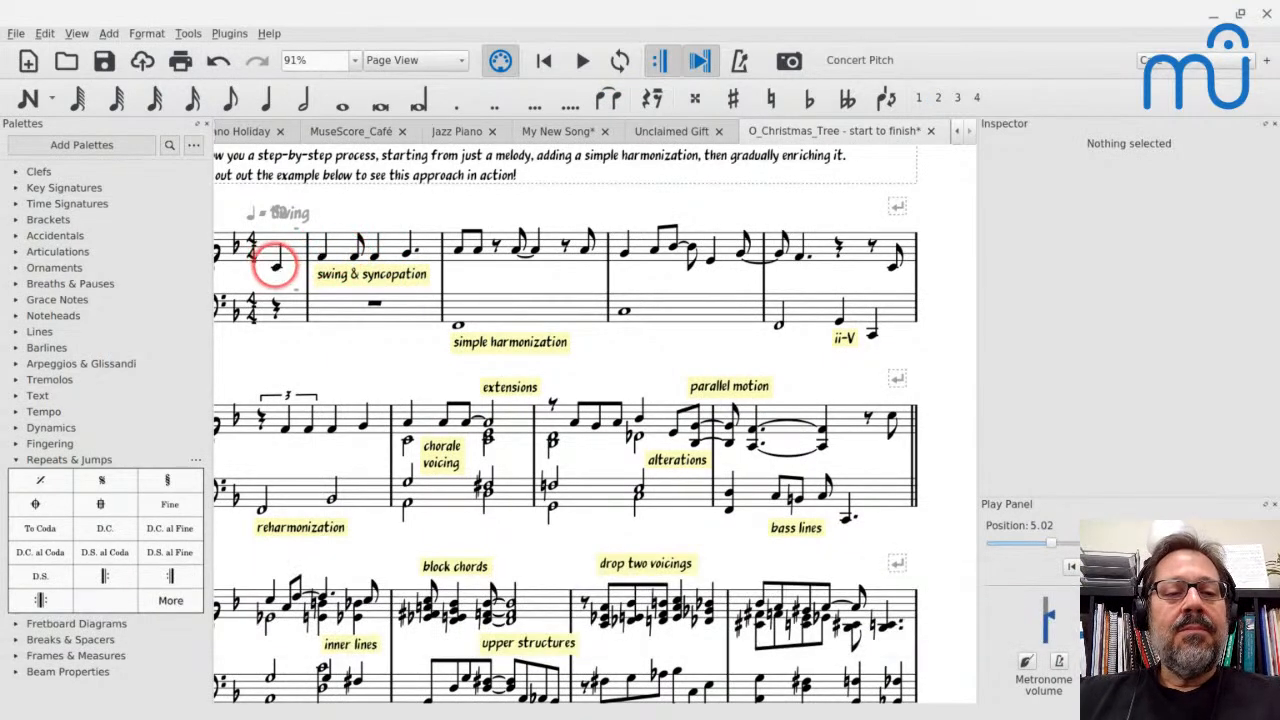
pyautogui.press('space')
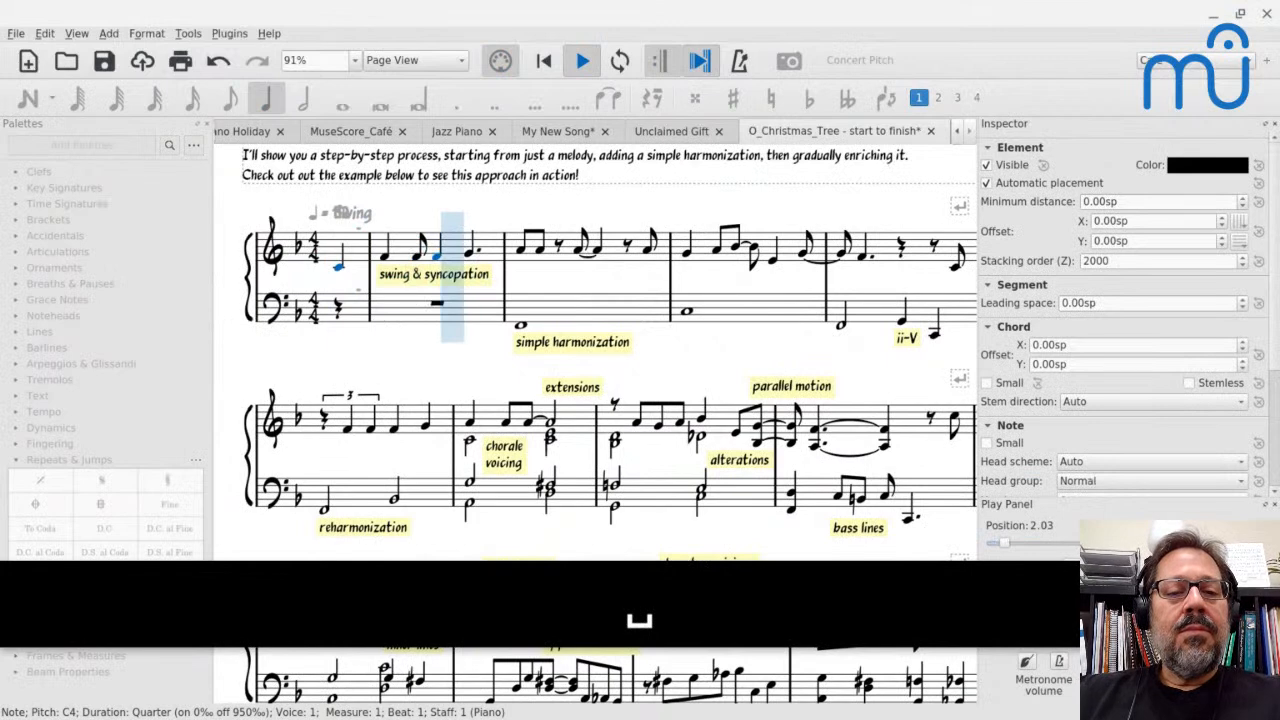
pyautogui.press('space')
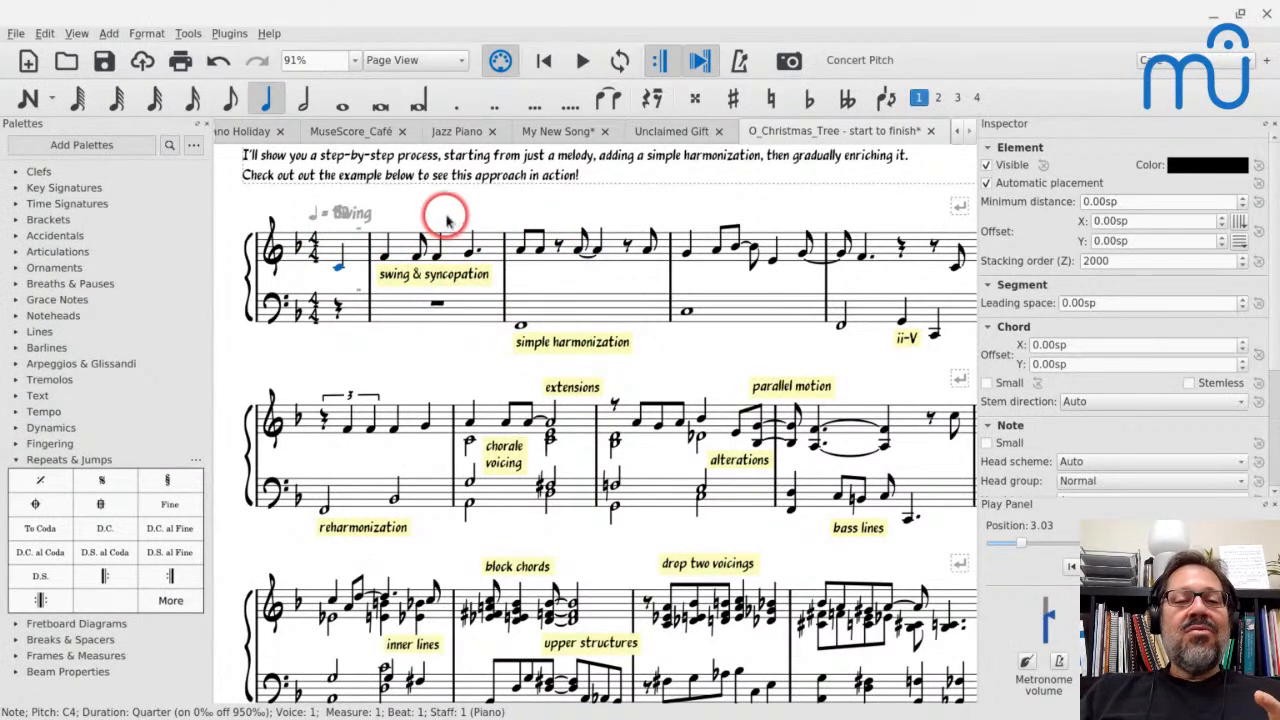
pyautogui.click(384, 258)
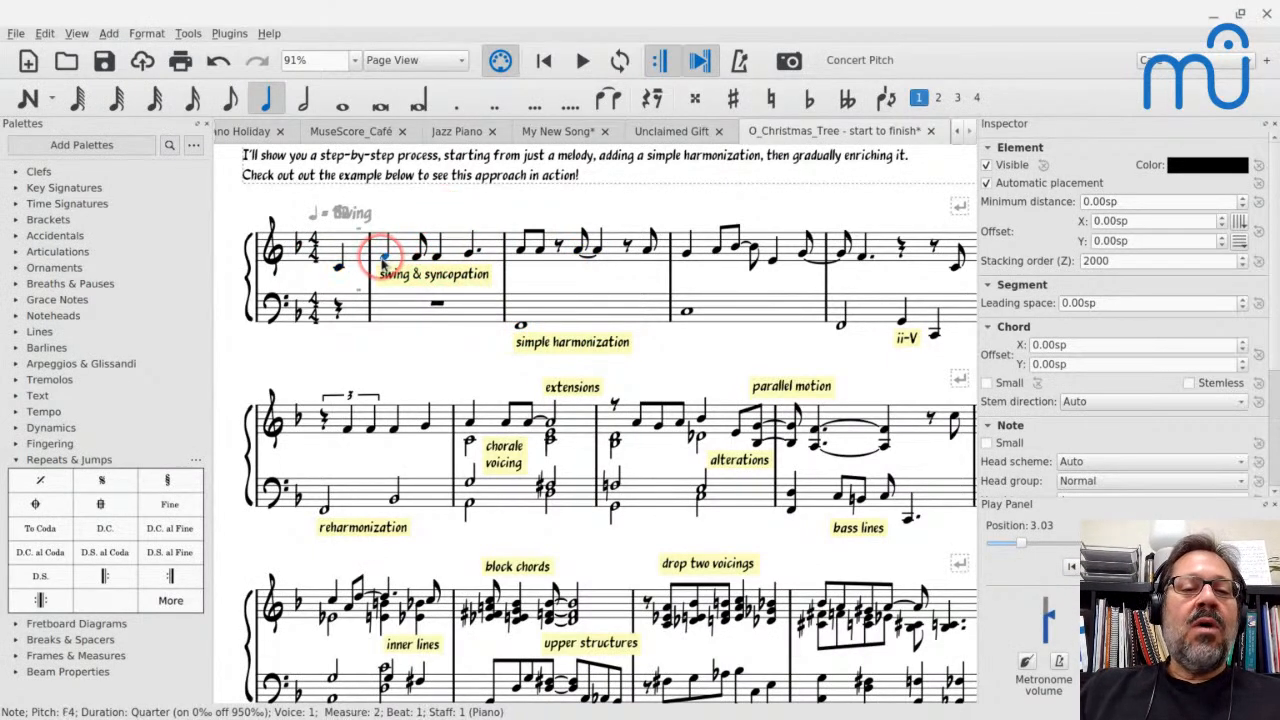
pyautogui.click(418, 255)
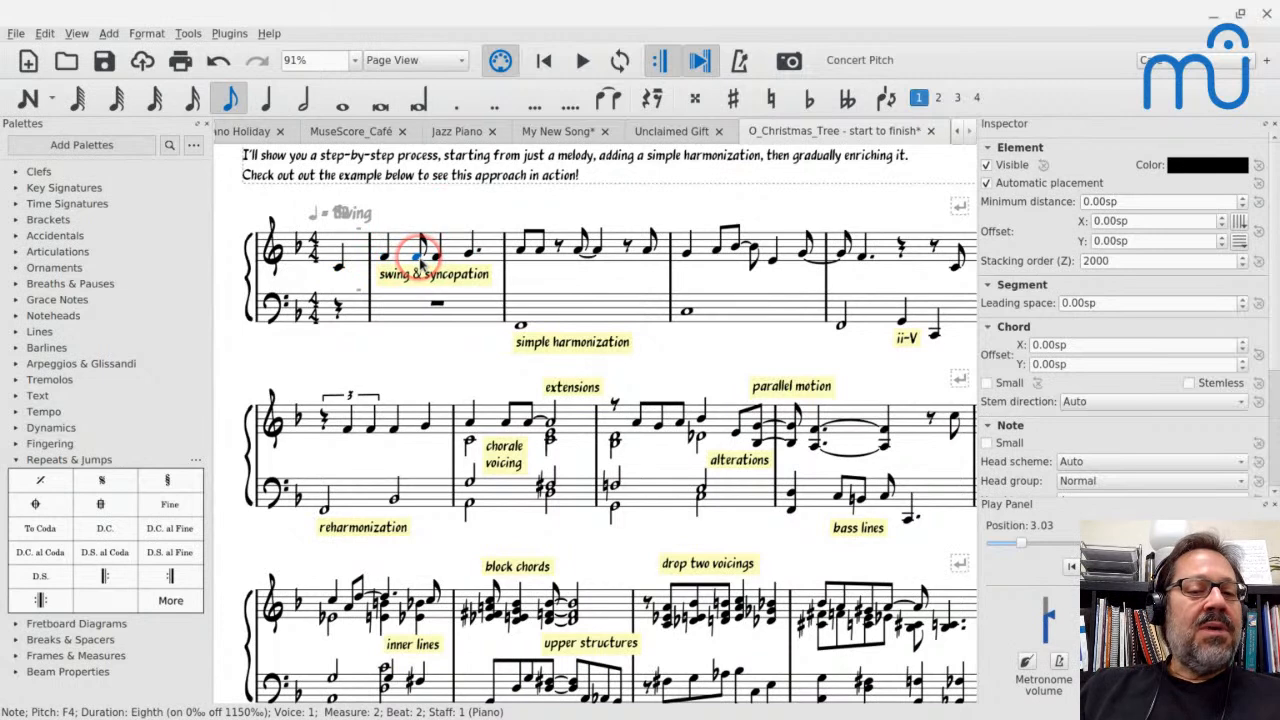
pyautogui.click(436, 259)
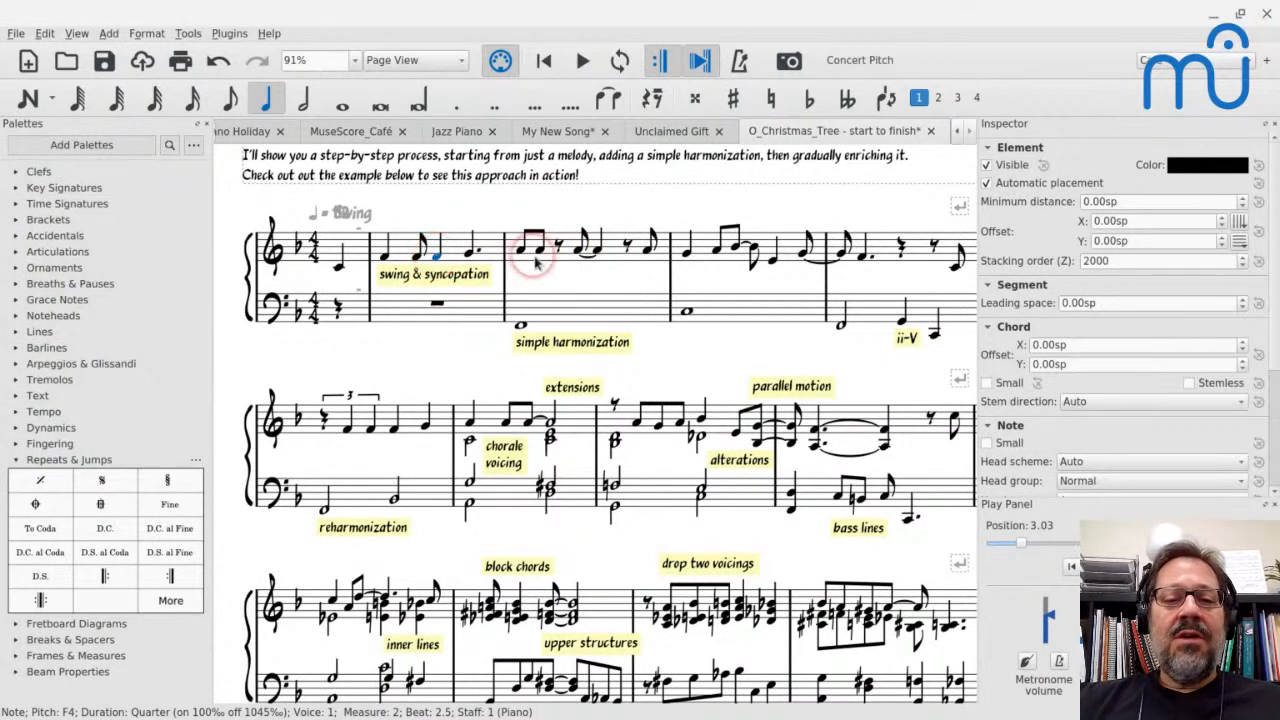
# Change the tied A on beat 2.5 of measure 3 to a dotted quarter and play back from that measure's start
pyautogui.click(582, 248)
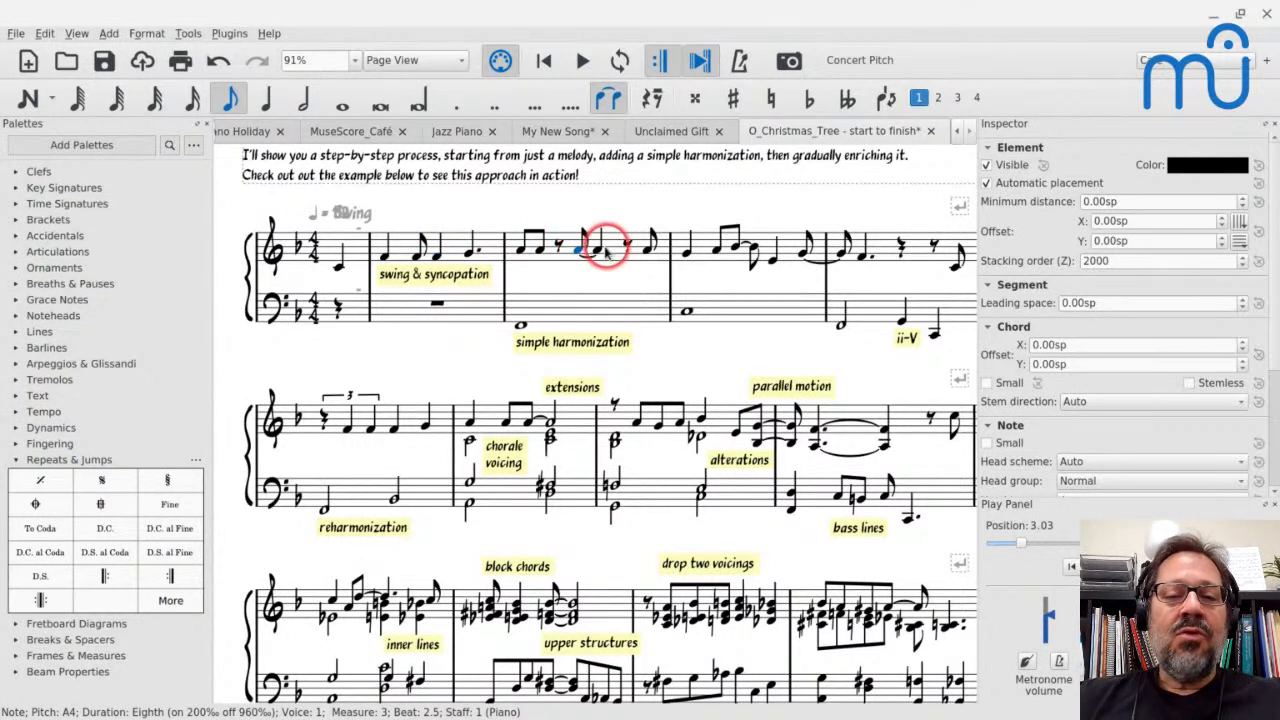
pyautogui.press('5')
pyautogui.press('.')
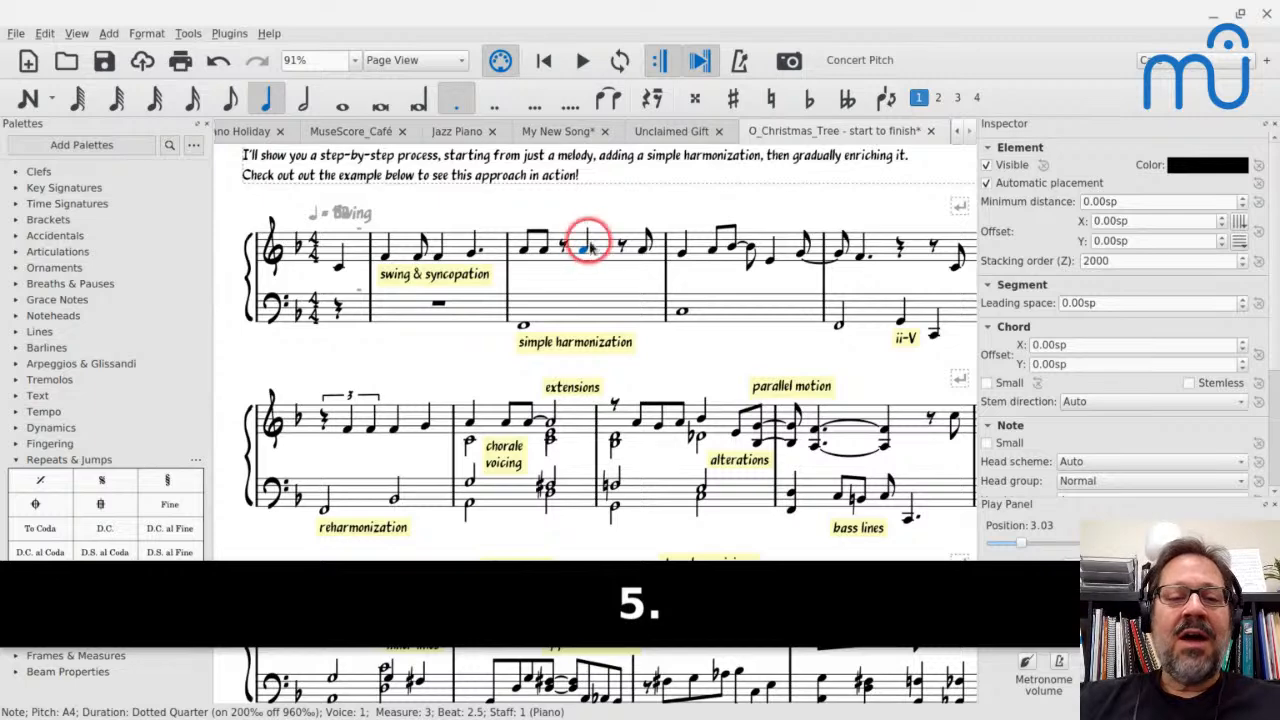
pyautogui.click(533, 258)
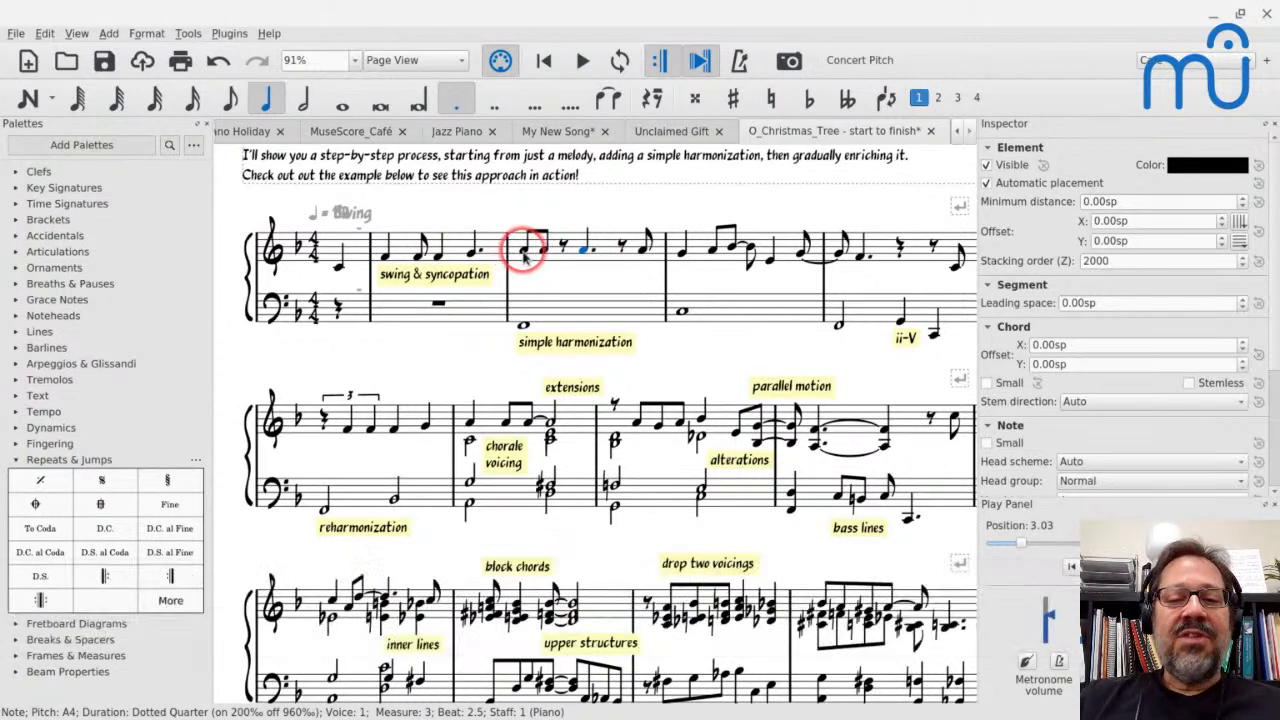
pyautogui.press('space')
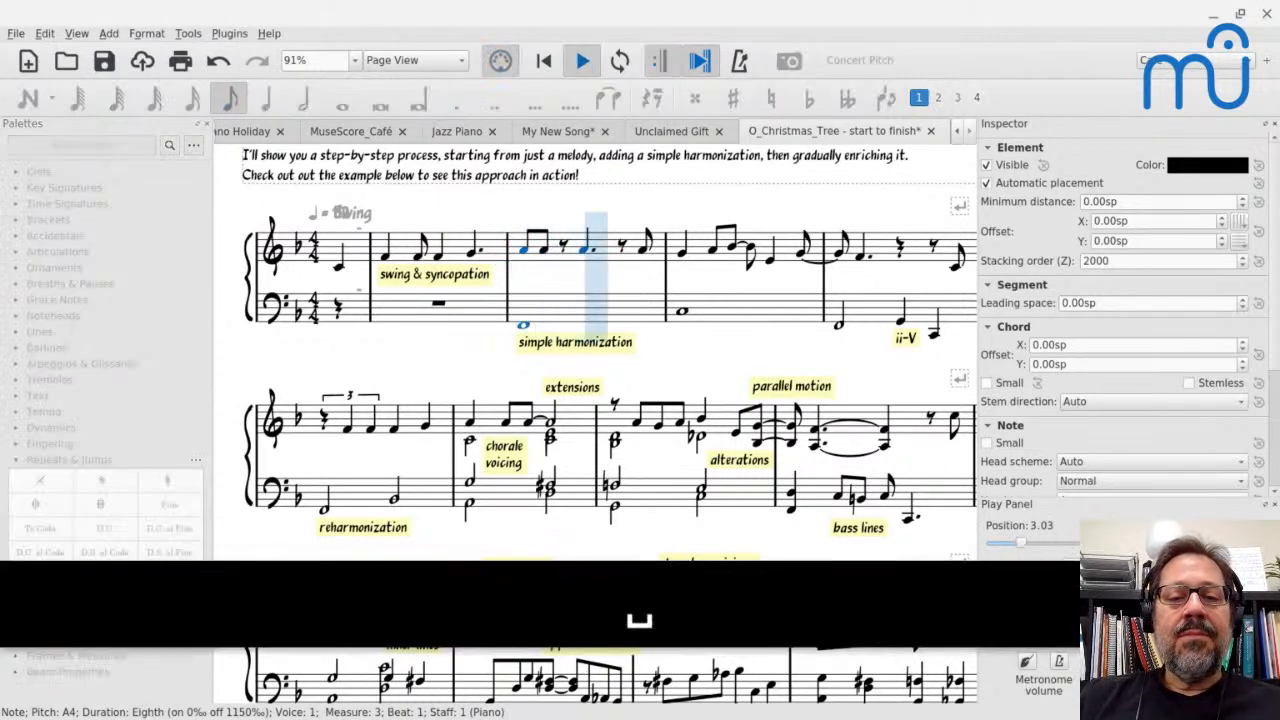
pyautogui.press('space')
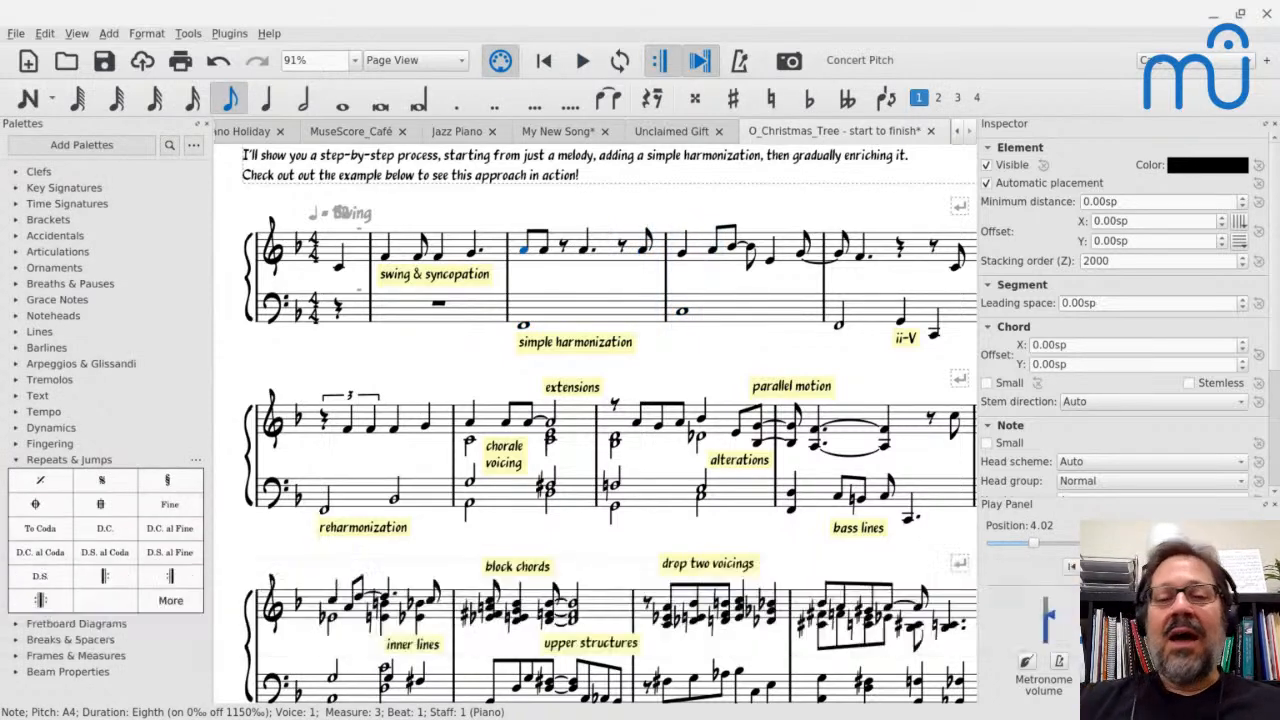
# Regroup the rhythms of the treble staff across measures 2 and 3
pyautogui.click(397, 250)
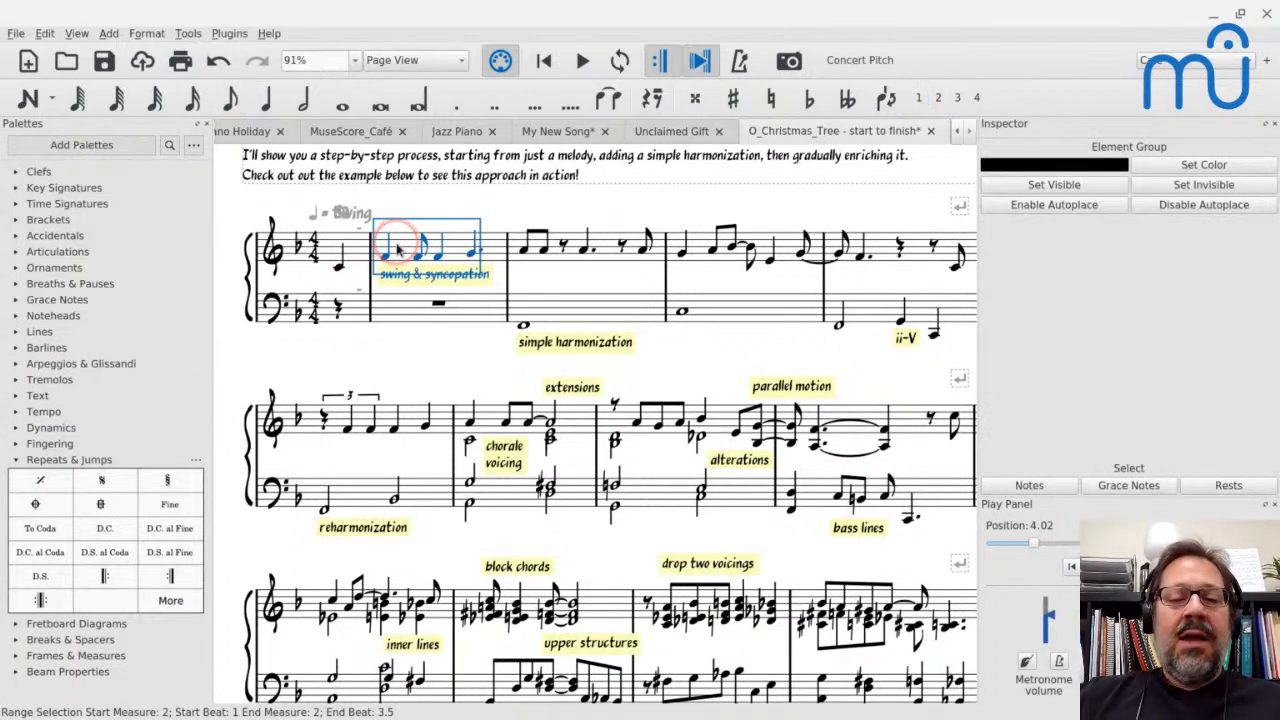
pyautogui.keyDown('shift'); pyautogui.click(637, 262); pyautogui.keyUp('shift')
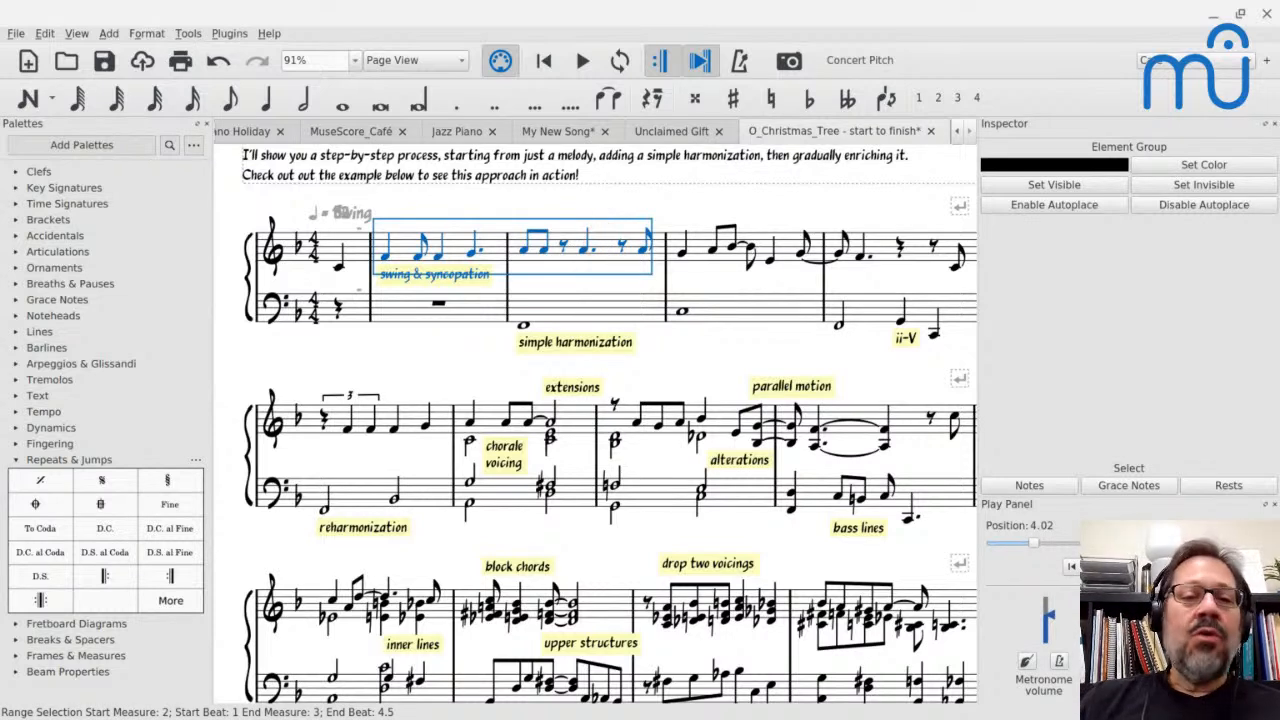
pyautogui.click(186, 36)
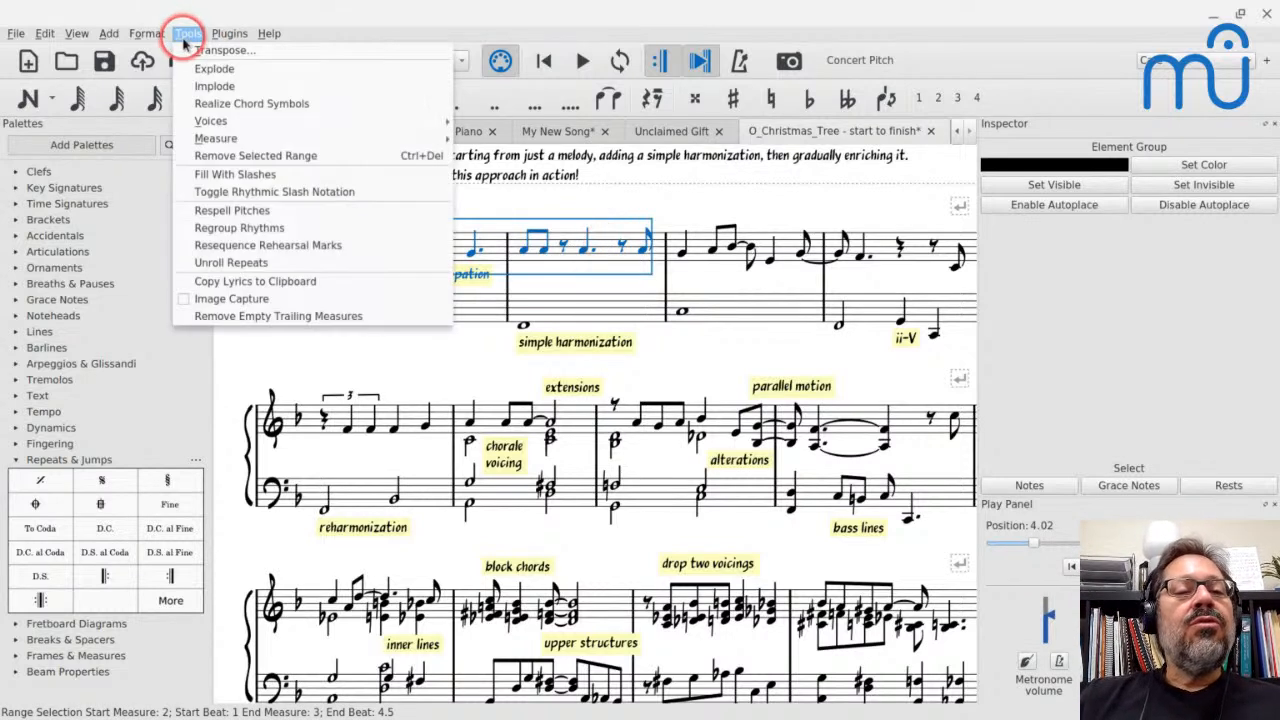
pyautogui.click(212, 229)
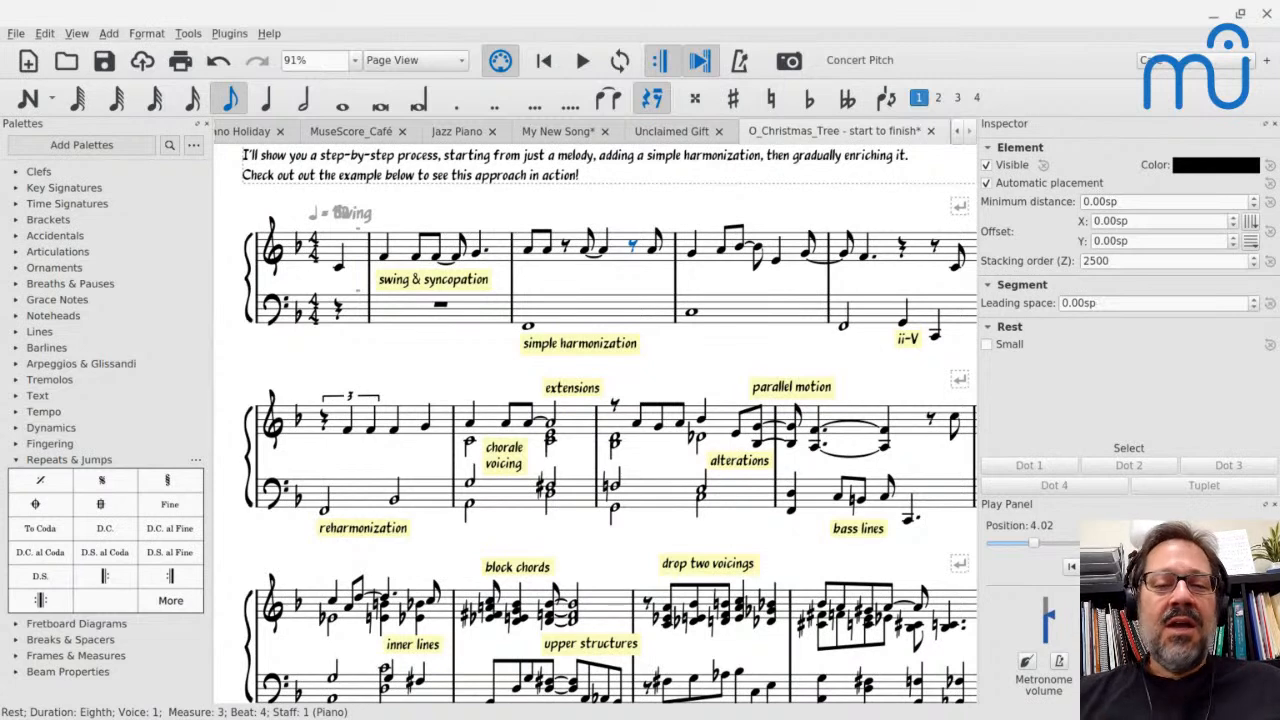
# Undo the rhythm regrouping and the note-duration changes made in measures 2 and 3
pyautogui.hotkey('ctrl', 'z')
pyautogui.hotkey('ctrl', 'z')
pyautogui.hotkey('ctrl', 'z')
pyautogui.hotkey('ctrl', 'z')
pyautogui.hotkey('ctrl', 'z')
pyautogui.hotkey('ctrl', 'z')
pyautogui.hotkey('ctrl', 'z')
pyautogui.hotkey('ctrl', 'z')
pyautogui.hotkey('ctrl', 'z')
pyautogui.hotkey('ctrl', 'z')
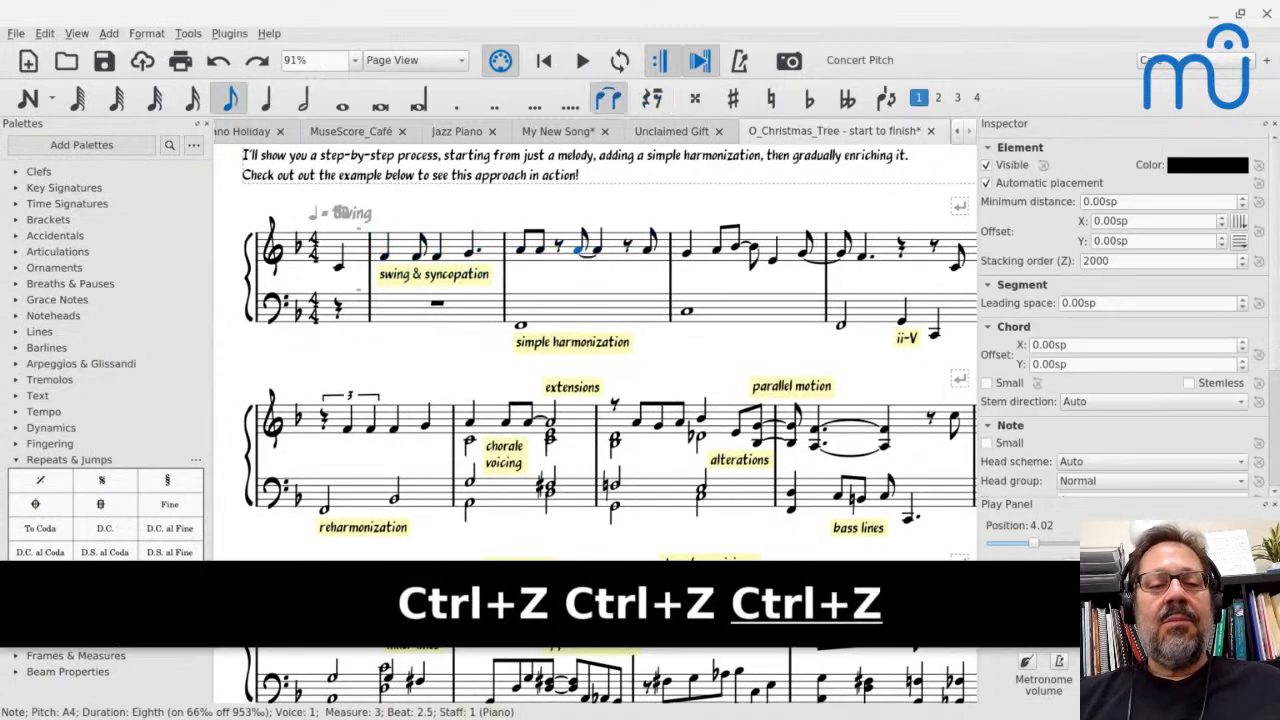
pyautogui.hotkey('ctrl', 'z')
pyautogui.hotkey('ctrl', 'z')
pyautogui.hotkey('ctrl', 'z')
pyautogui.hotkey('ctrl', 'z')
pyautogui.hotkey('ctrl', 'z')
pyautogui.hotkey('ctrl', 'z')
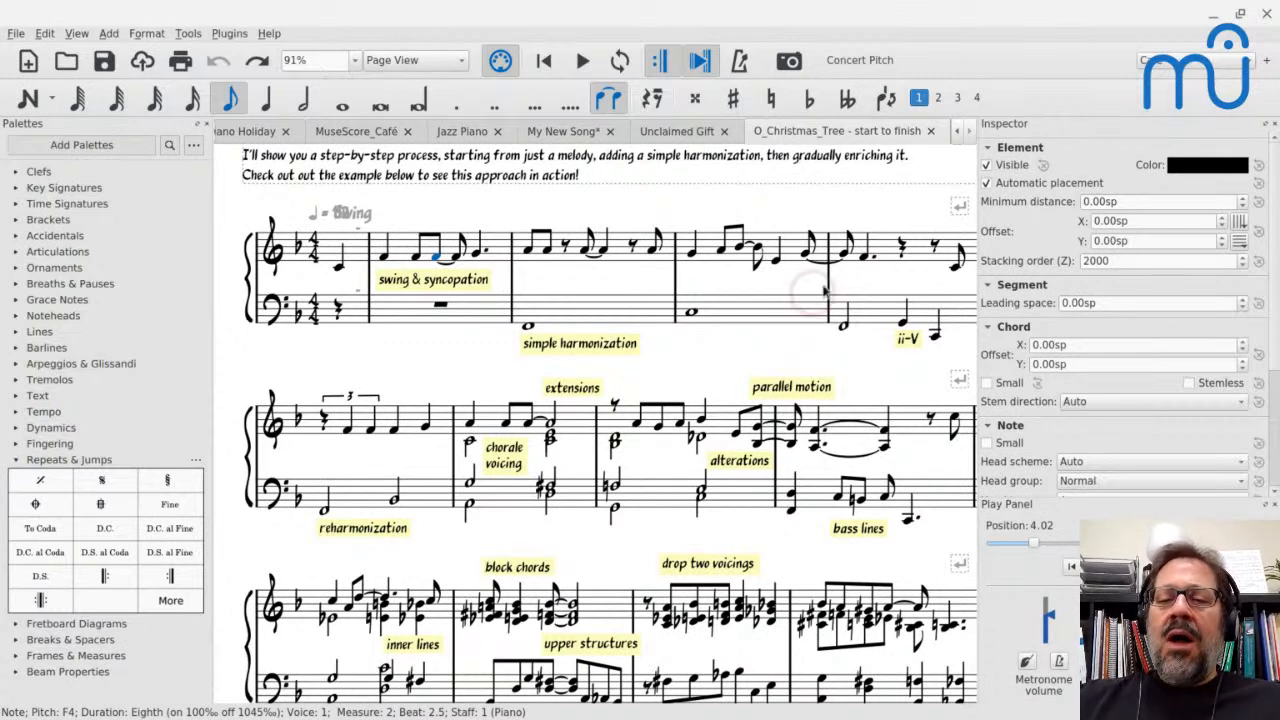
# Play back the chorale voicing passage starting at measure 7
pyautogui.scroll(-2, 616, 276)
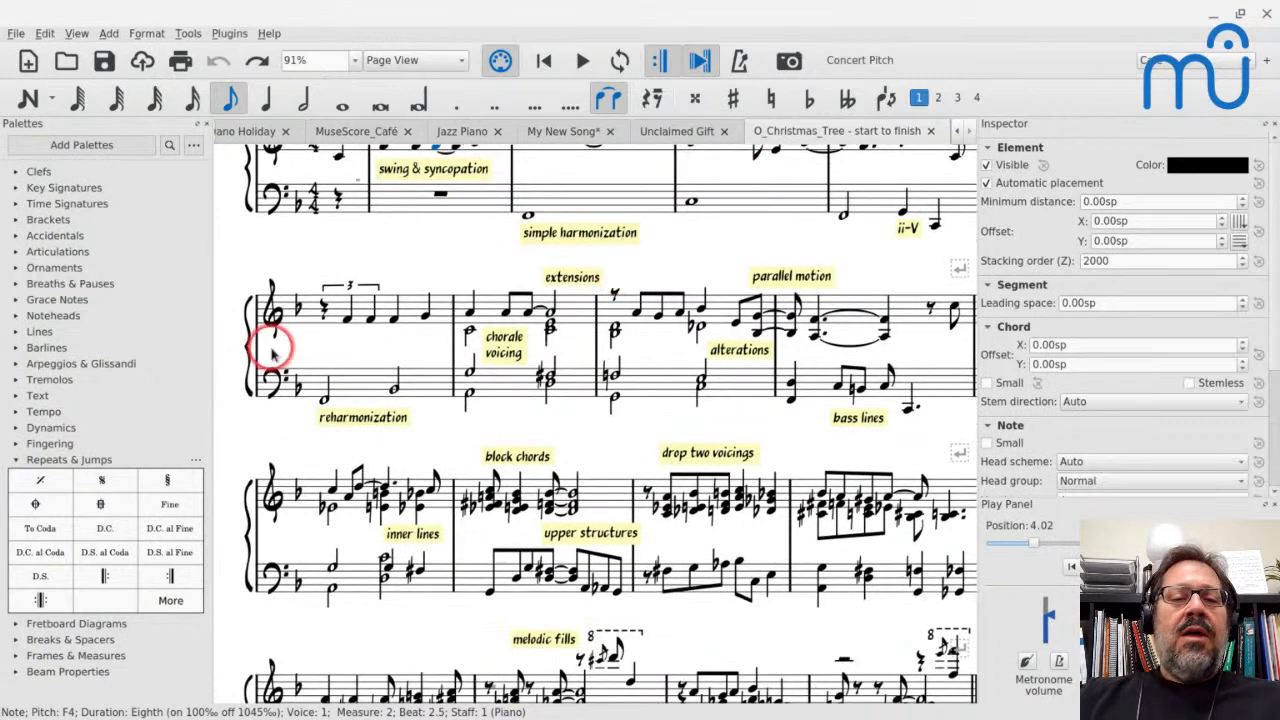
pyautogui.click(485, 316)
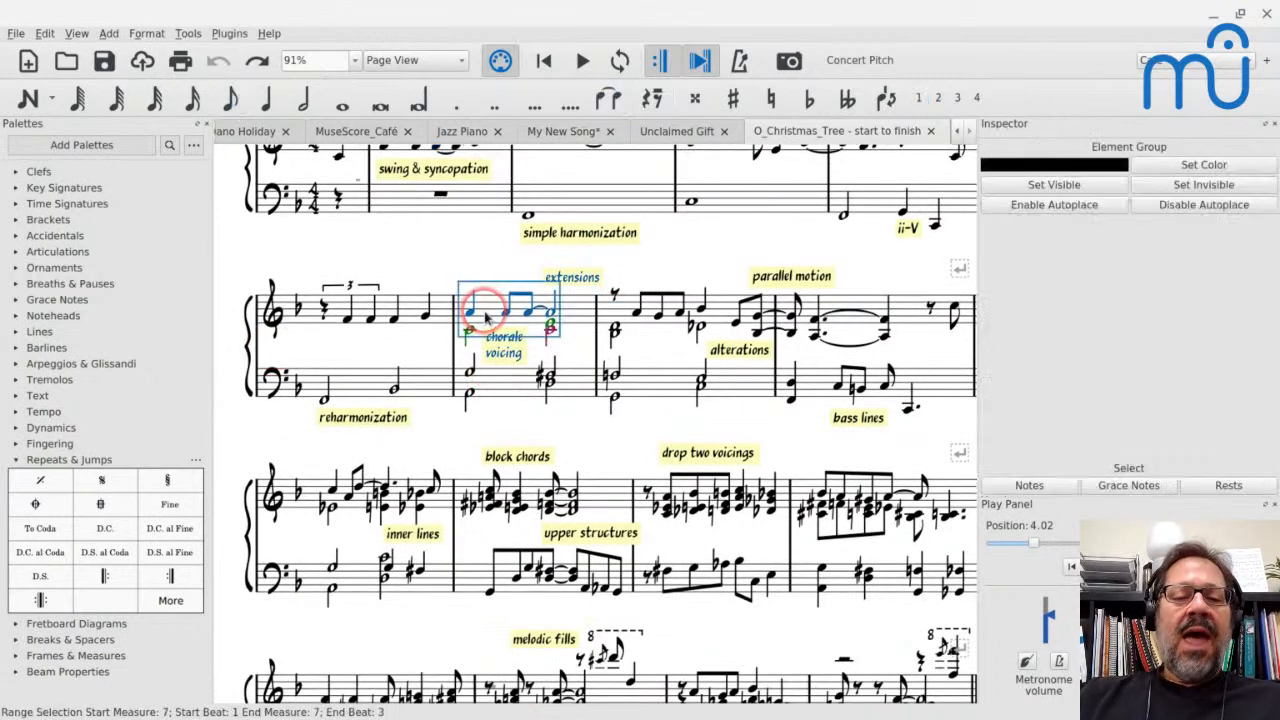
pyautogui.press('space')
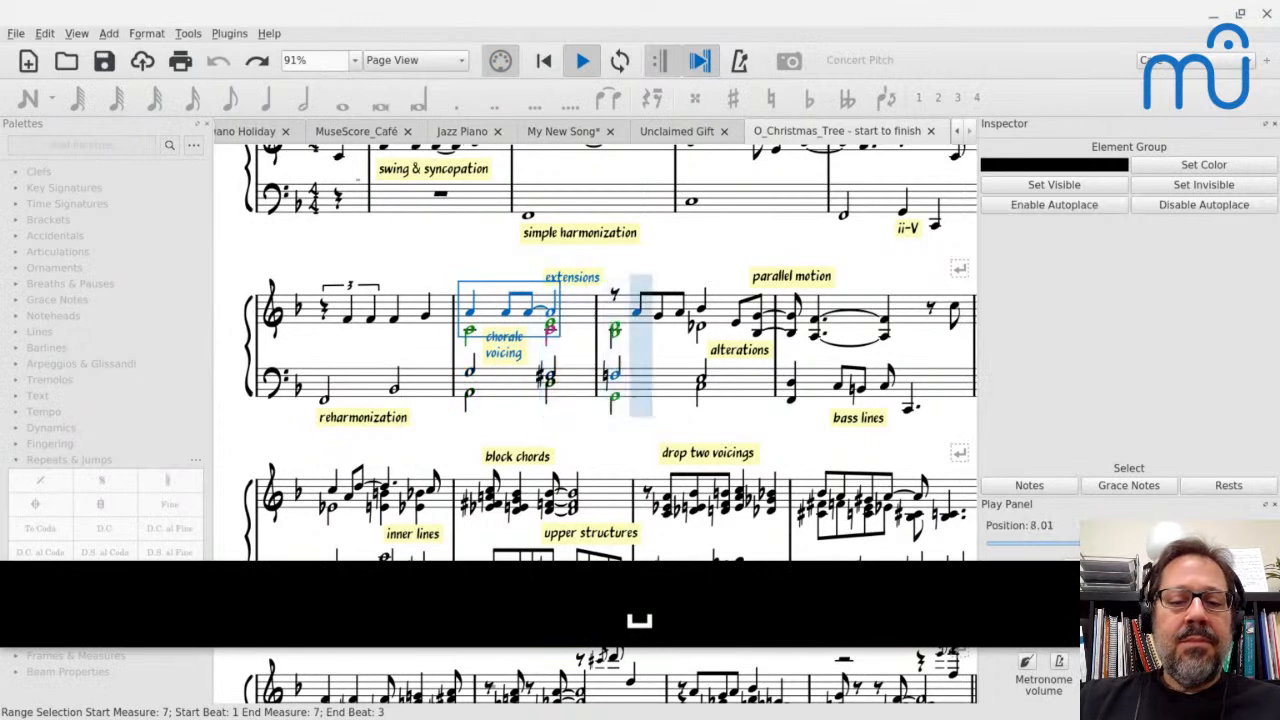
pyautogui.press('space')
# Examine the chorale voicing in measure 7 up close, replaying it and comparing the melody note with the half note below it
pyautogui.scroll(7, 486, 311)
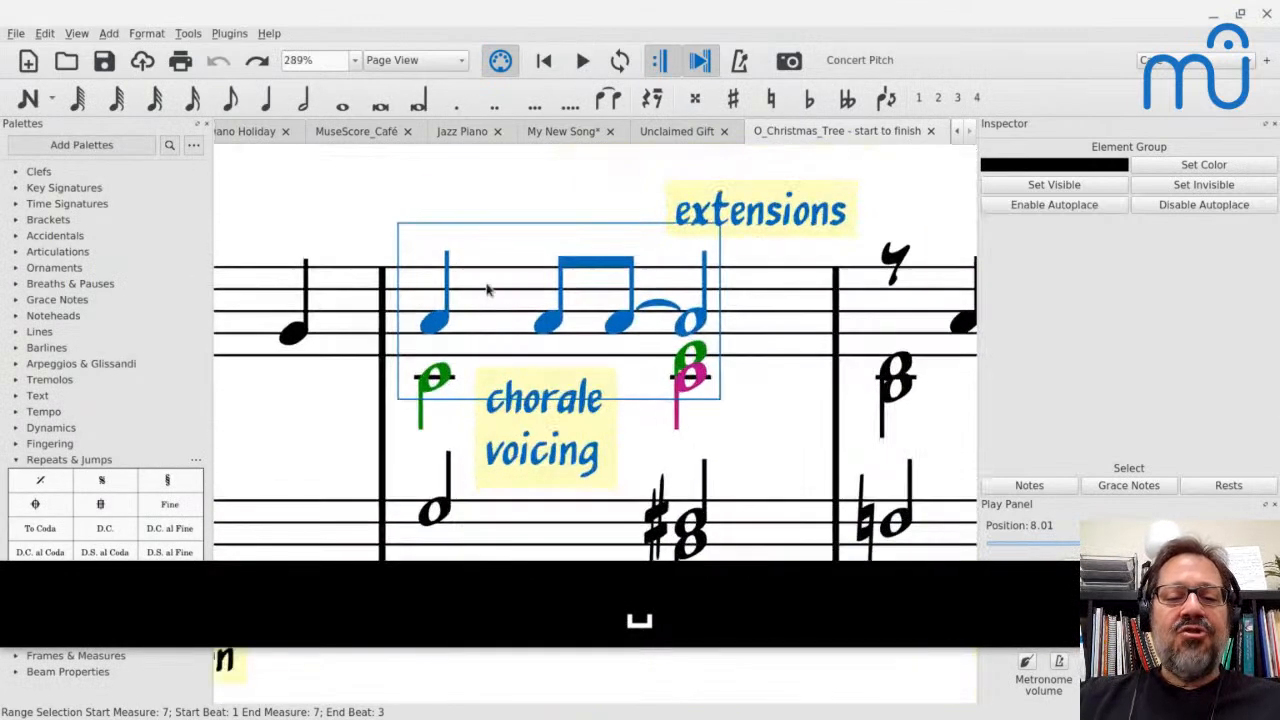
pyautogui.scroll(4, 471, 314)
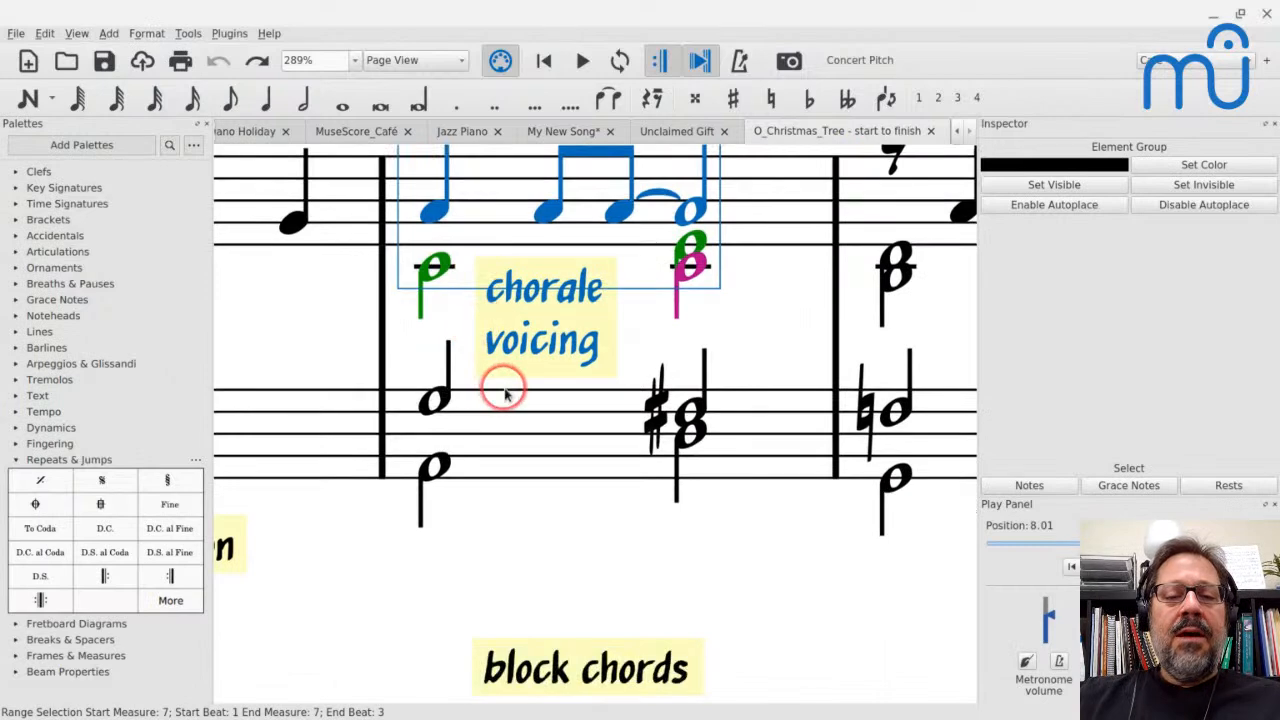
pyautogui.scroll(1, 500, 385)
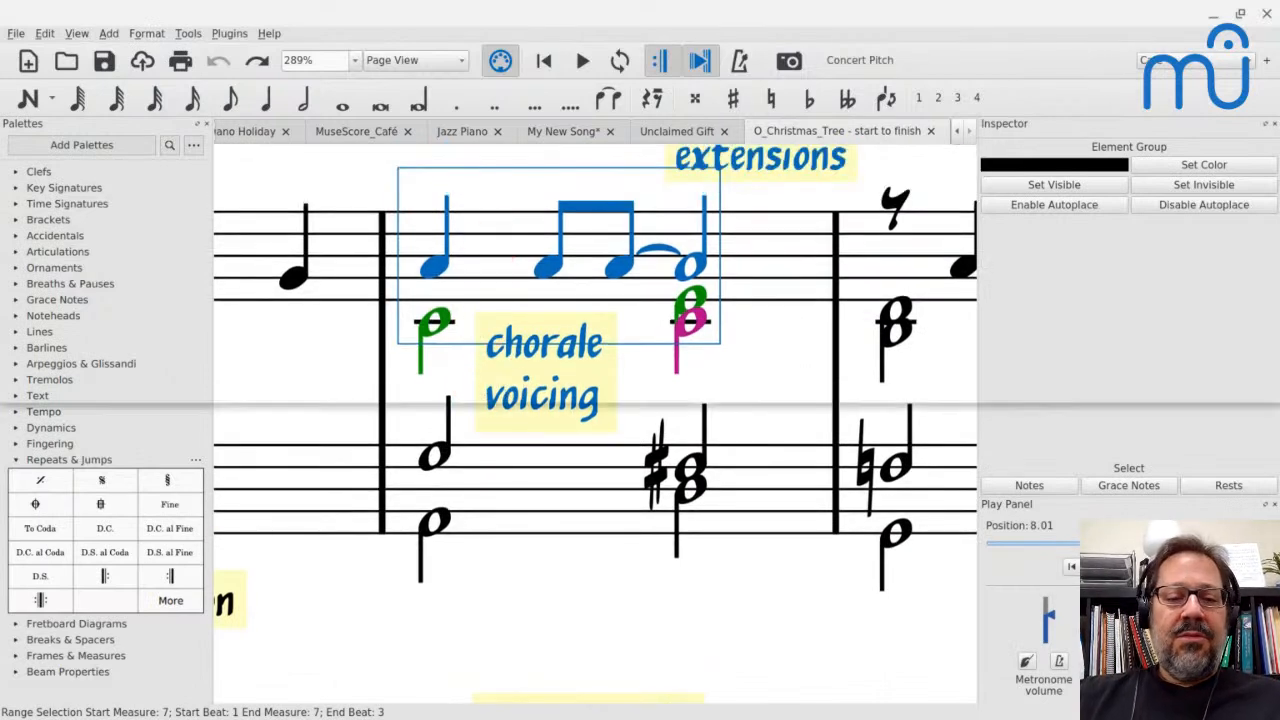
pyautogui.press('space')
pyautogui.press('space')
pyautogui.click(431, 268)
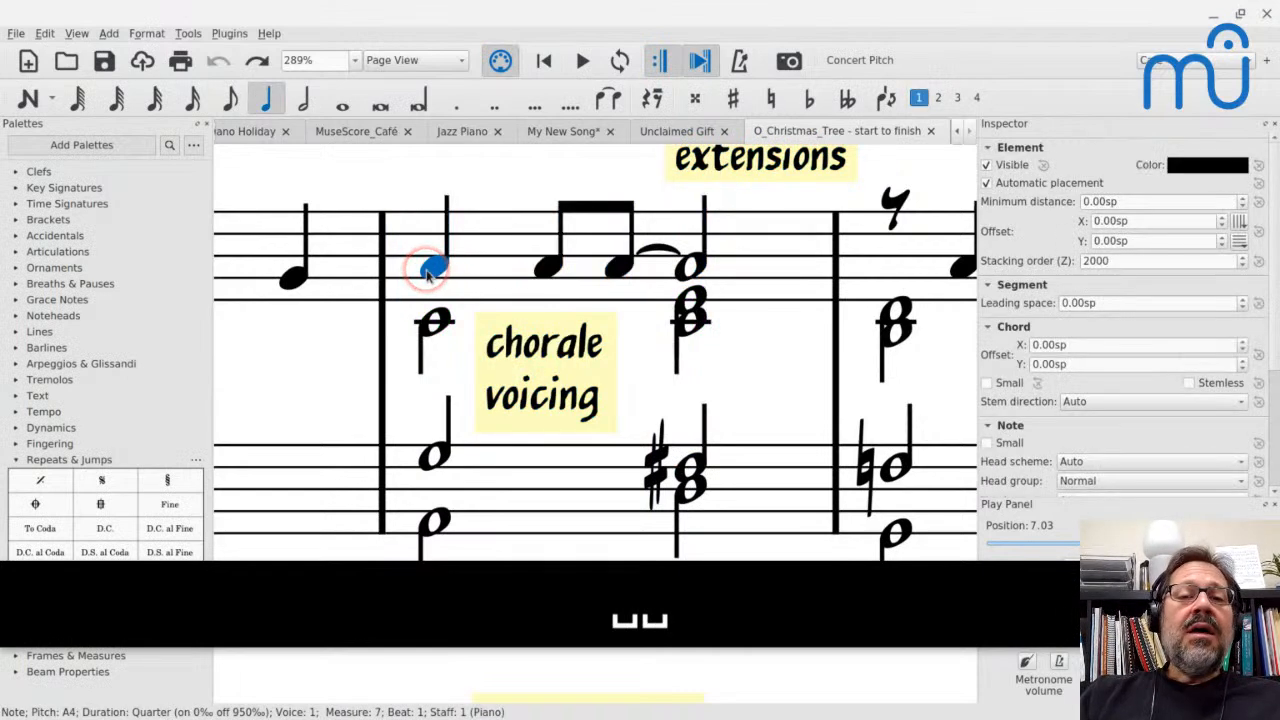
pyautogui.click(438, 328)
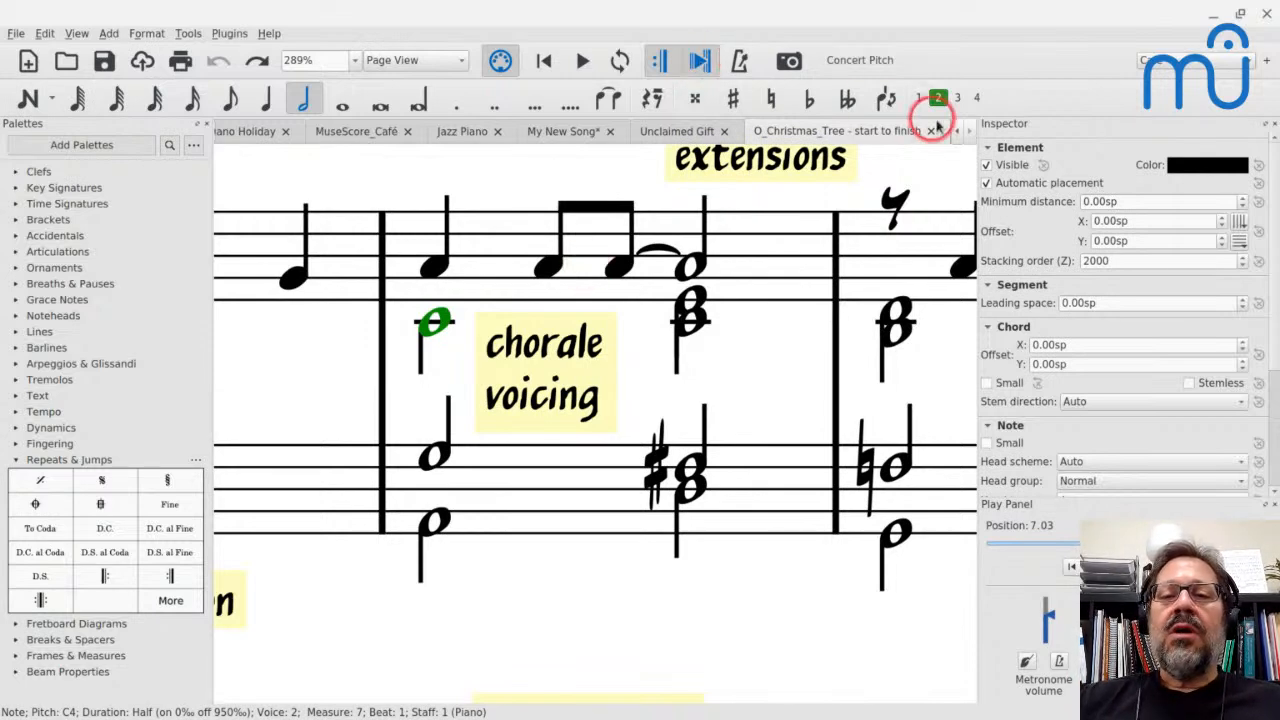
# In My New Song, enter a quarter-note A, two eighth-note As and a tied half-note A in measure 16
pyautogui.click(565, 132)
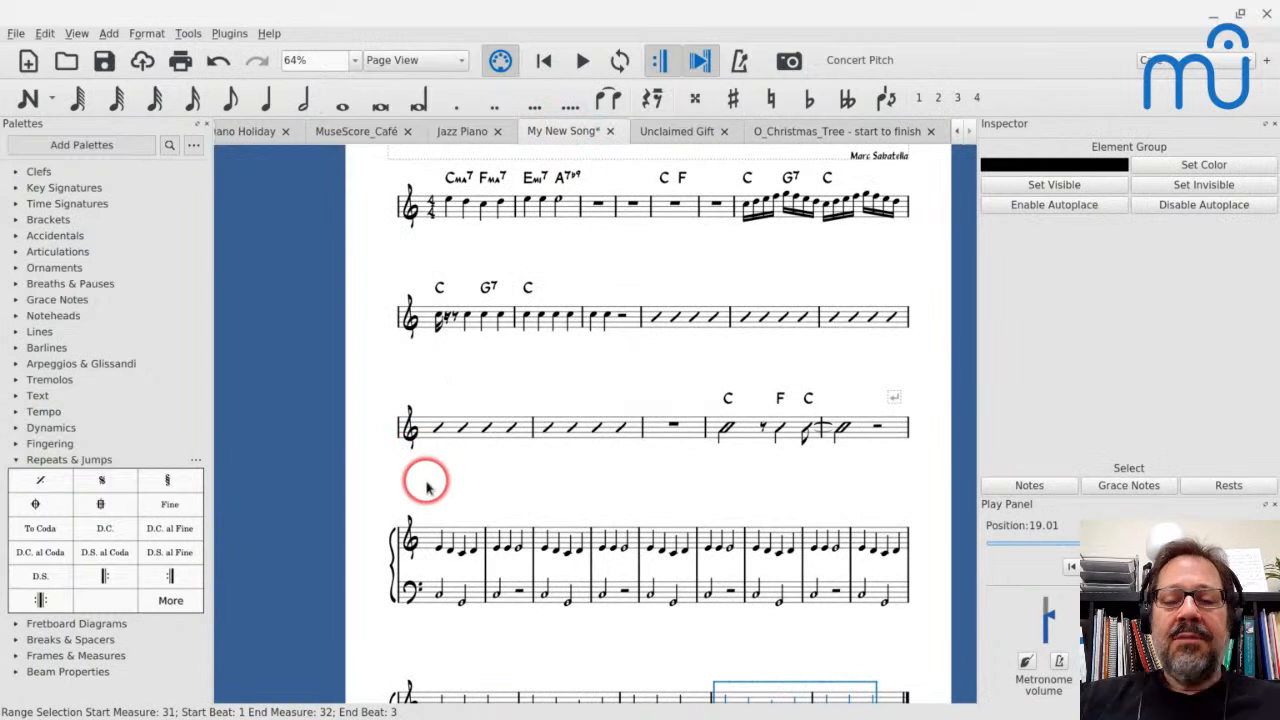
pyautogui.scroll(-1, 671, 443)
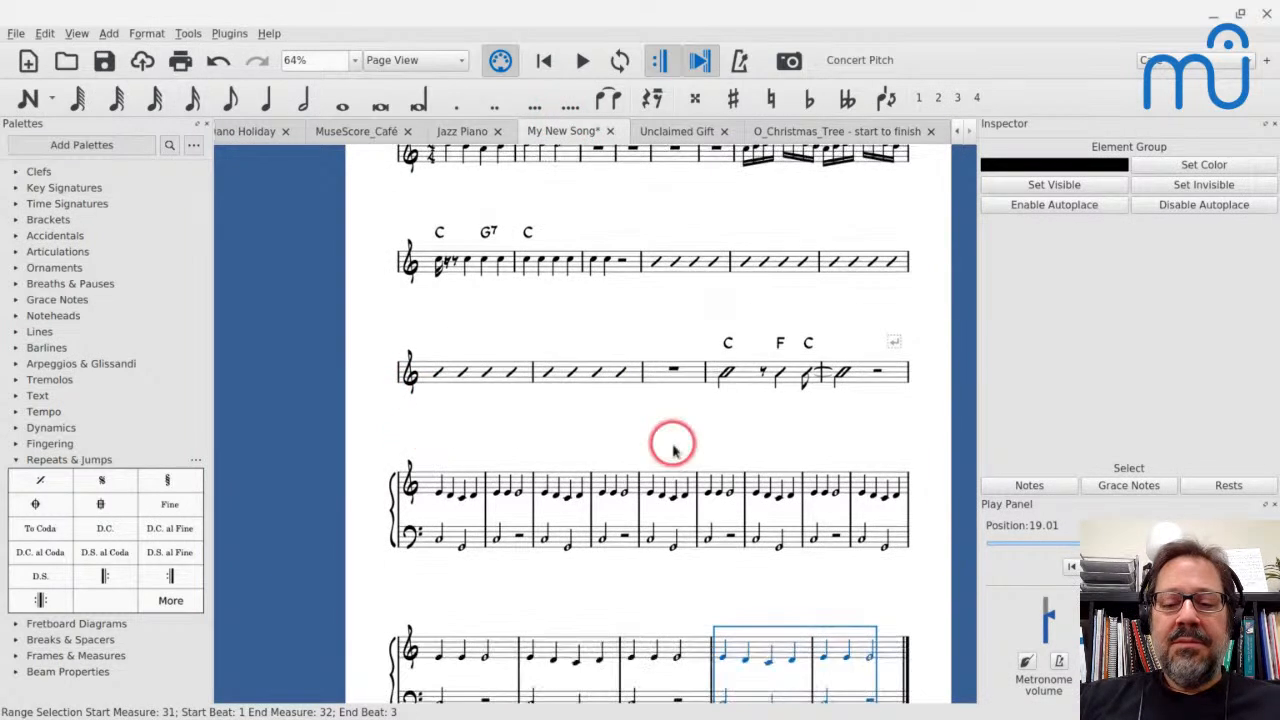
pyautogui.click(654, 373)
pyautogui.keyDown('ctrl'); pyautogui.scroll(6, 655, 378); pyautogui.keyUp('ctrl')
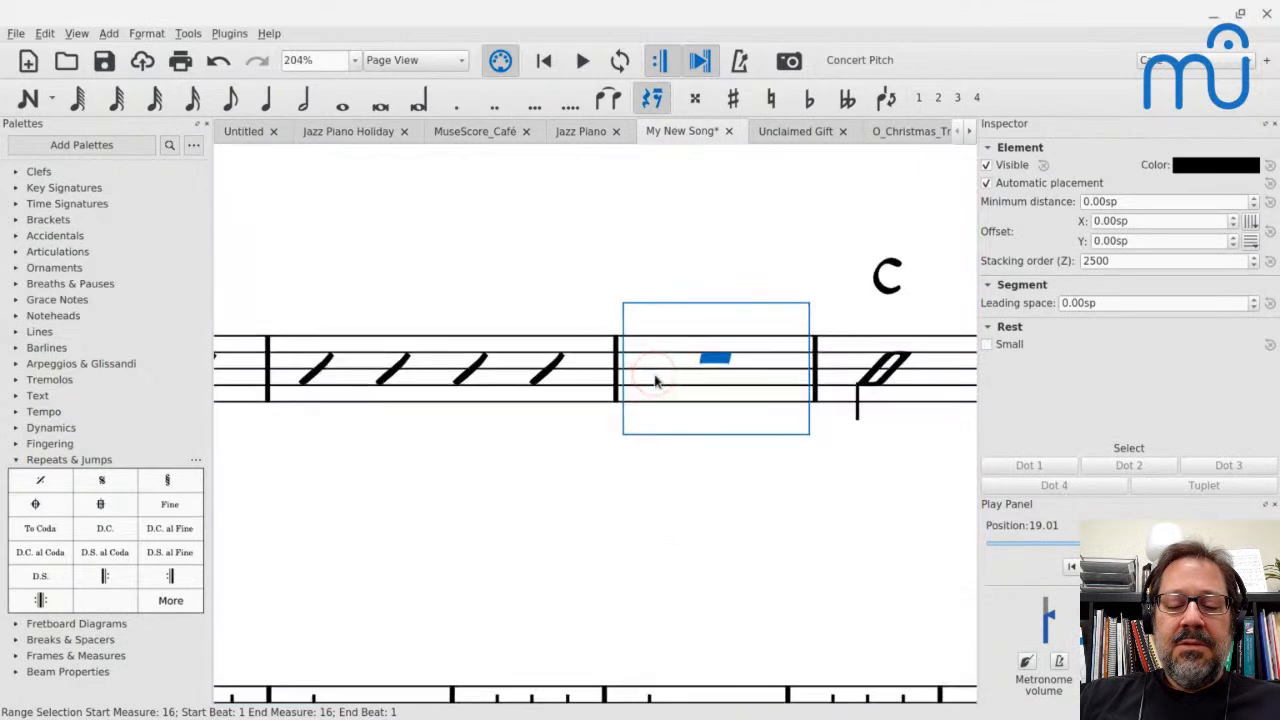
pyautogui.press('n')
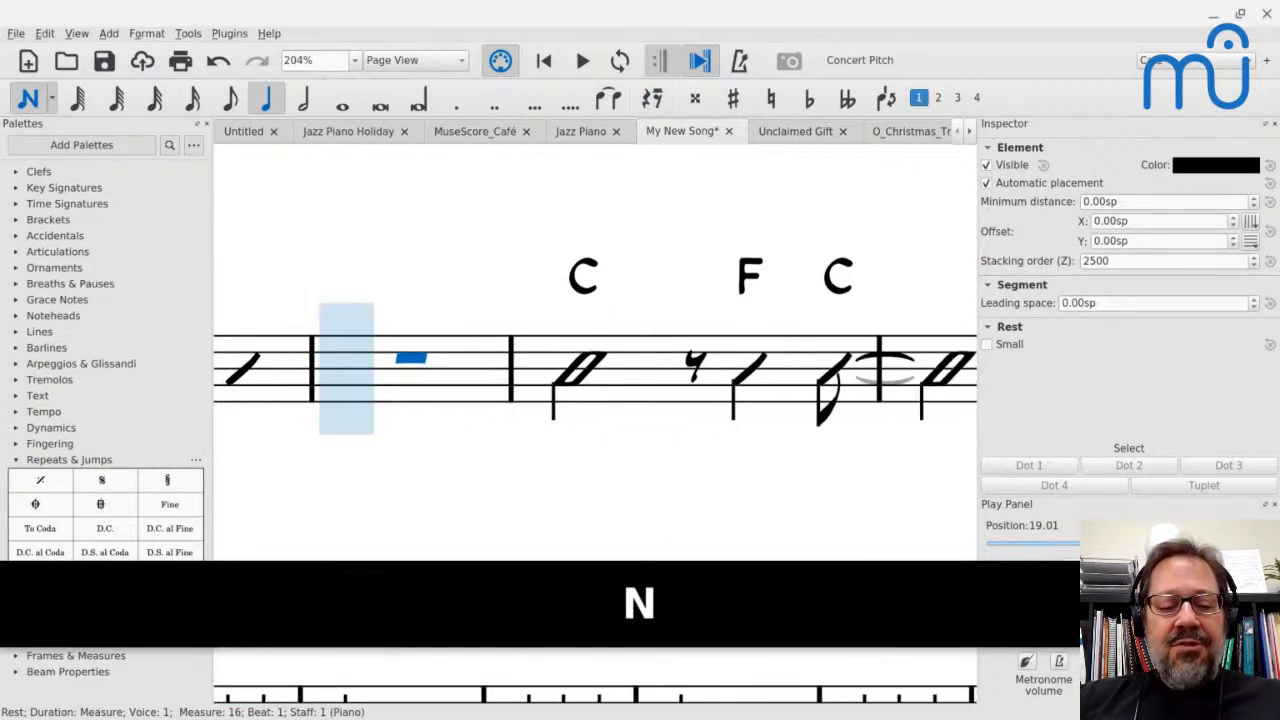
pyautogui.press('5')
pyautogui.press('a')
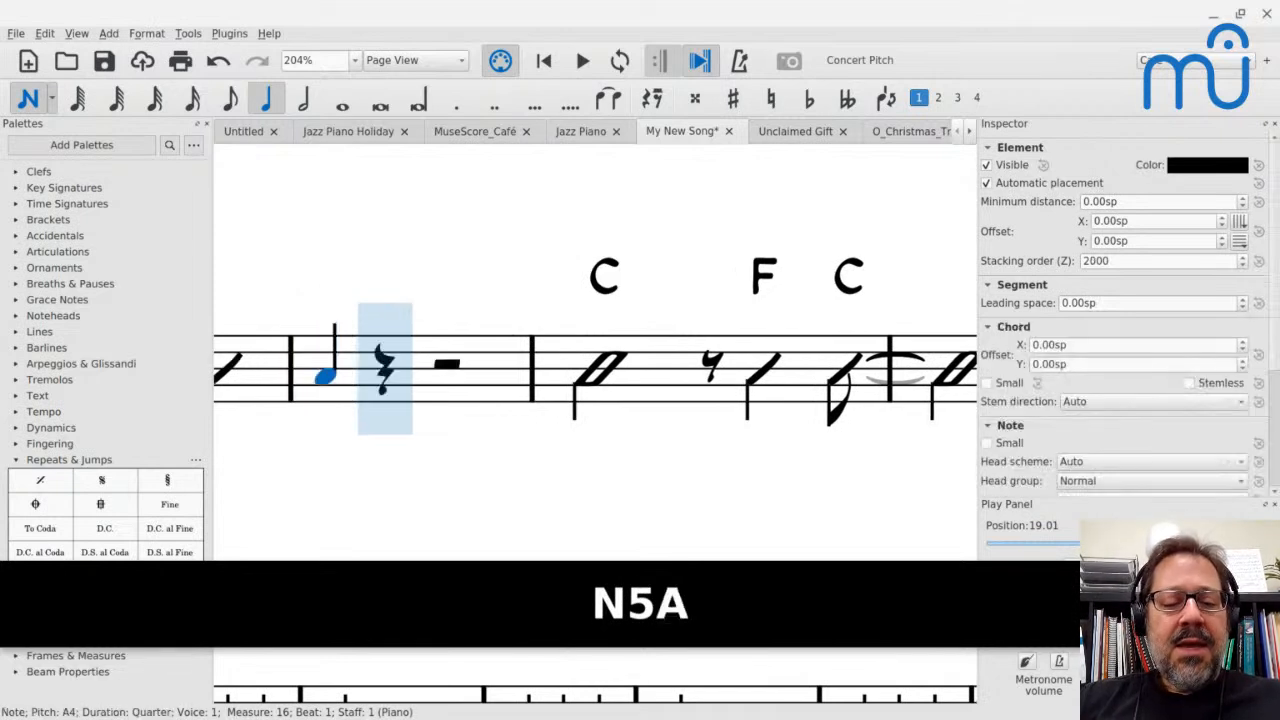
pyautogui.press('4')
pyautogui.press('a')
pyautogui.press('a')
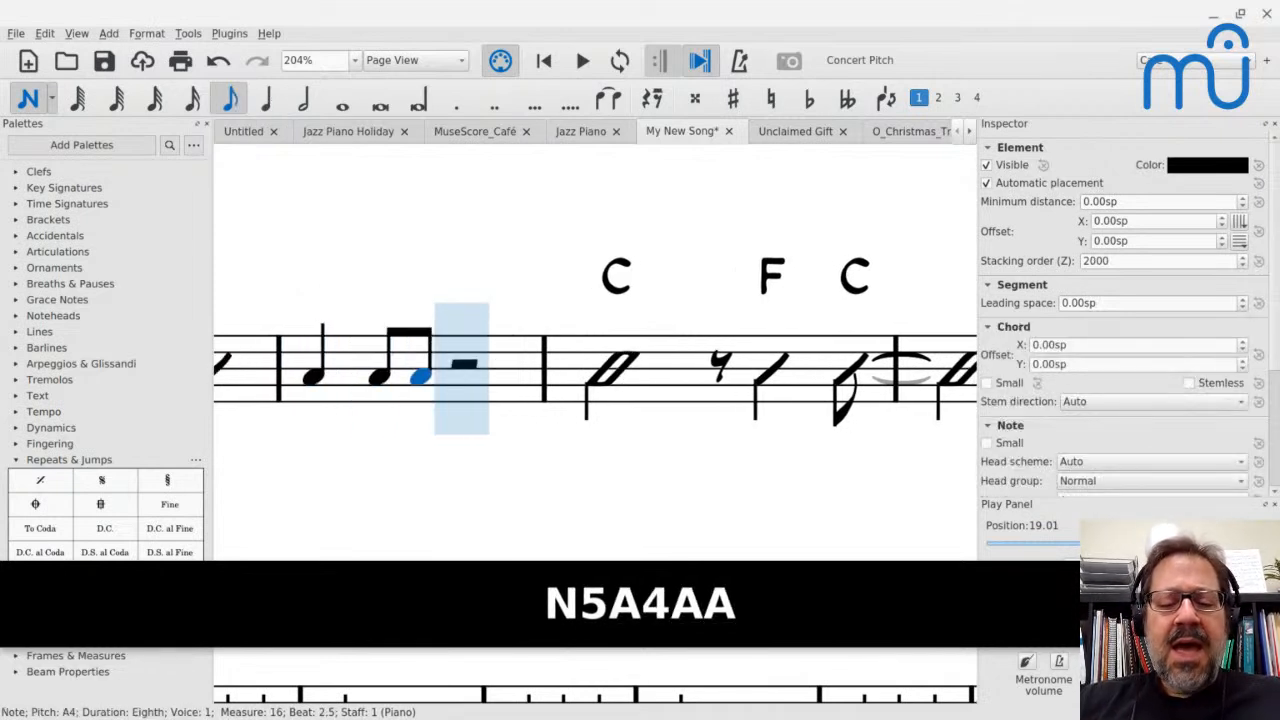
pyautogui.press('6')
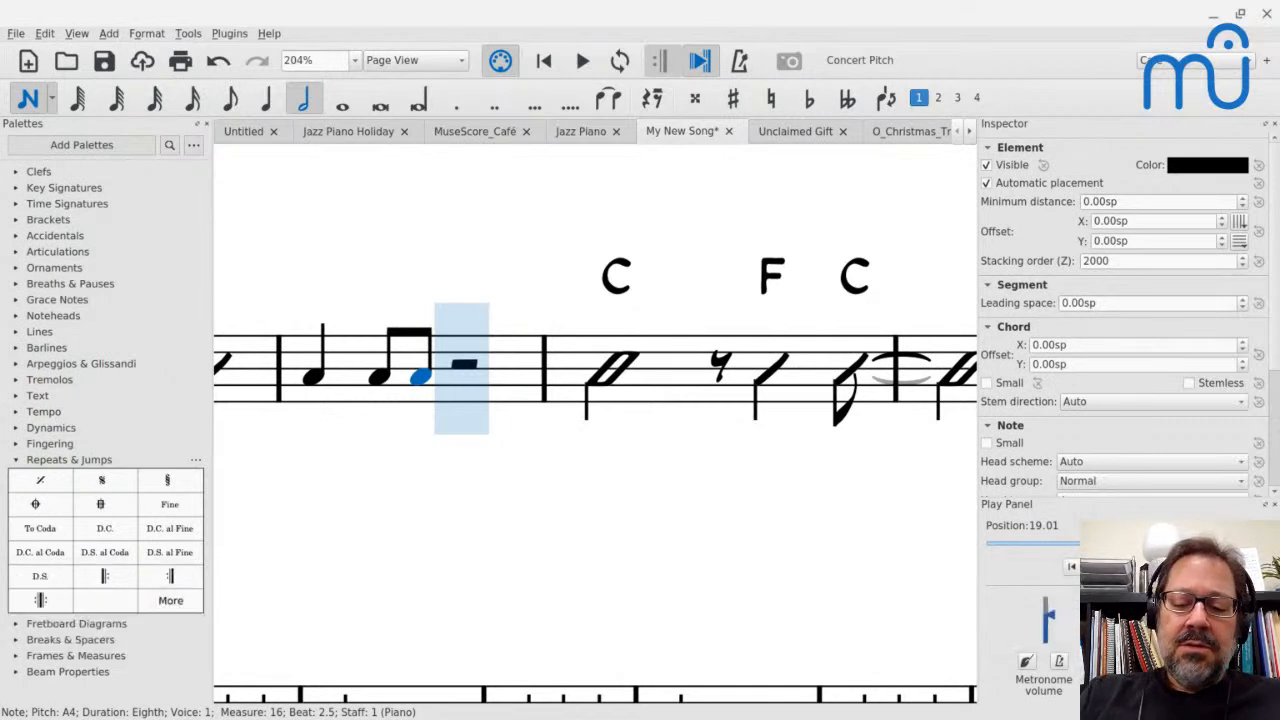
pyautogui.hotkey('shift', '=')
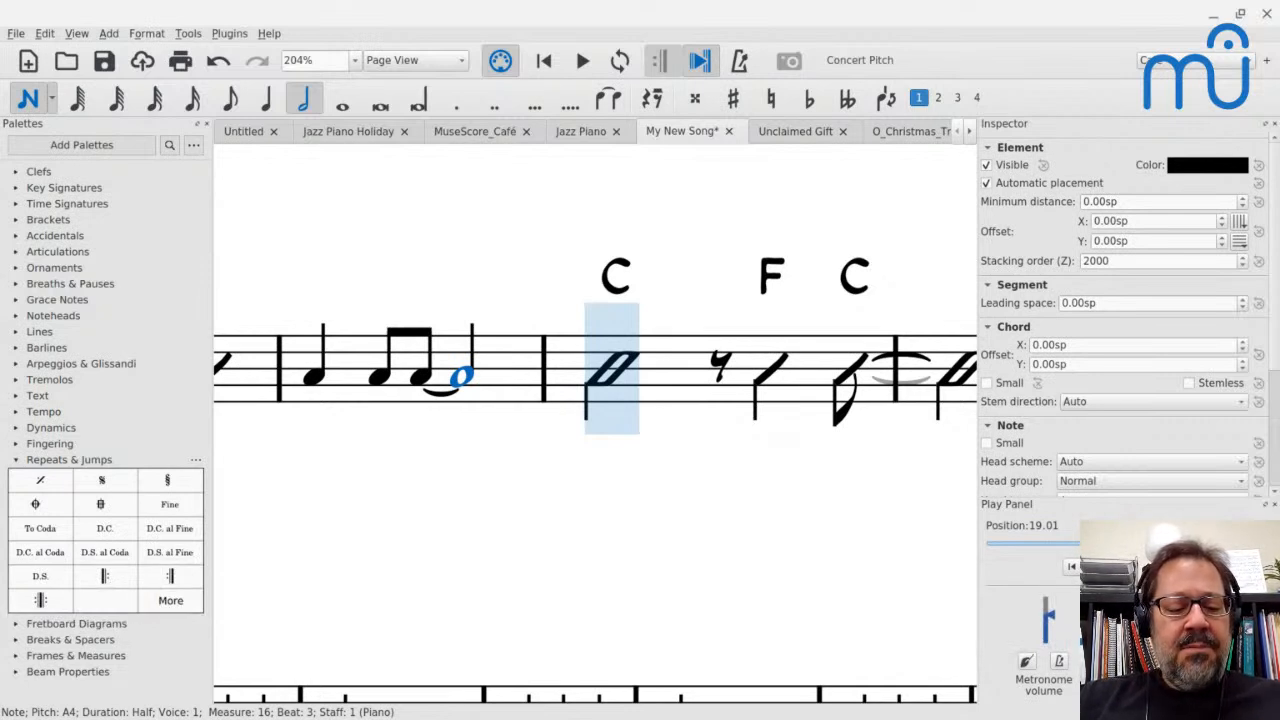
# Add voice 2 beneath the measure 16 melody: a half-note E4, followed by a half-note chord of C4 and E4
pyautogui.hotkey('ctrl', 'Left')
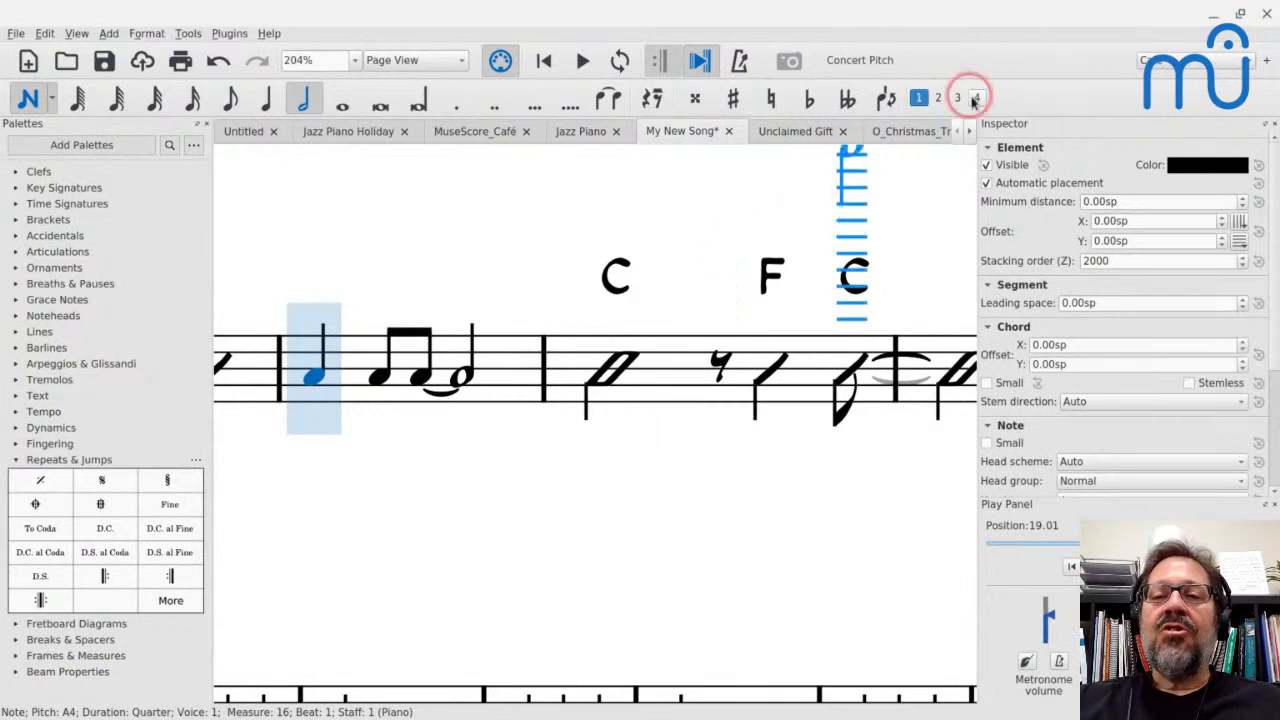
pyautogui.click(938, 97)
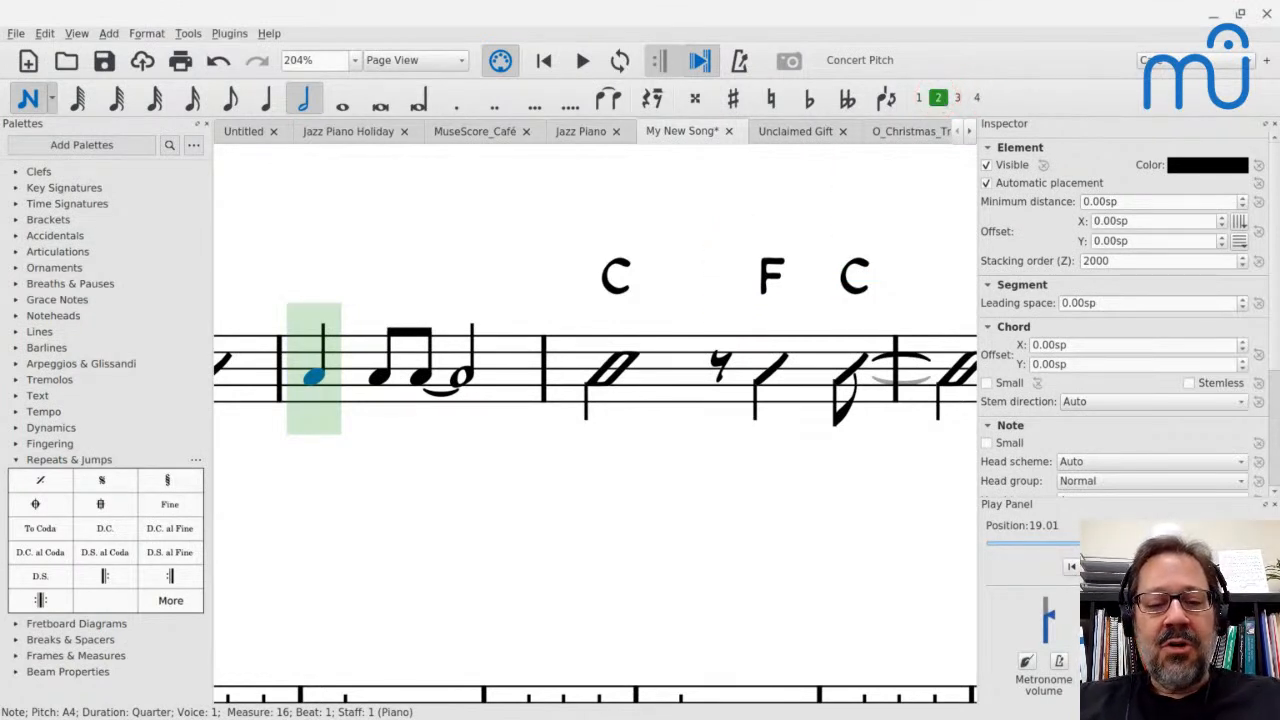
pyautogui.press('6')
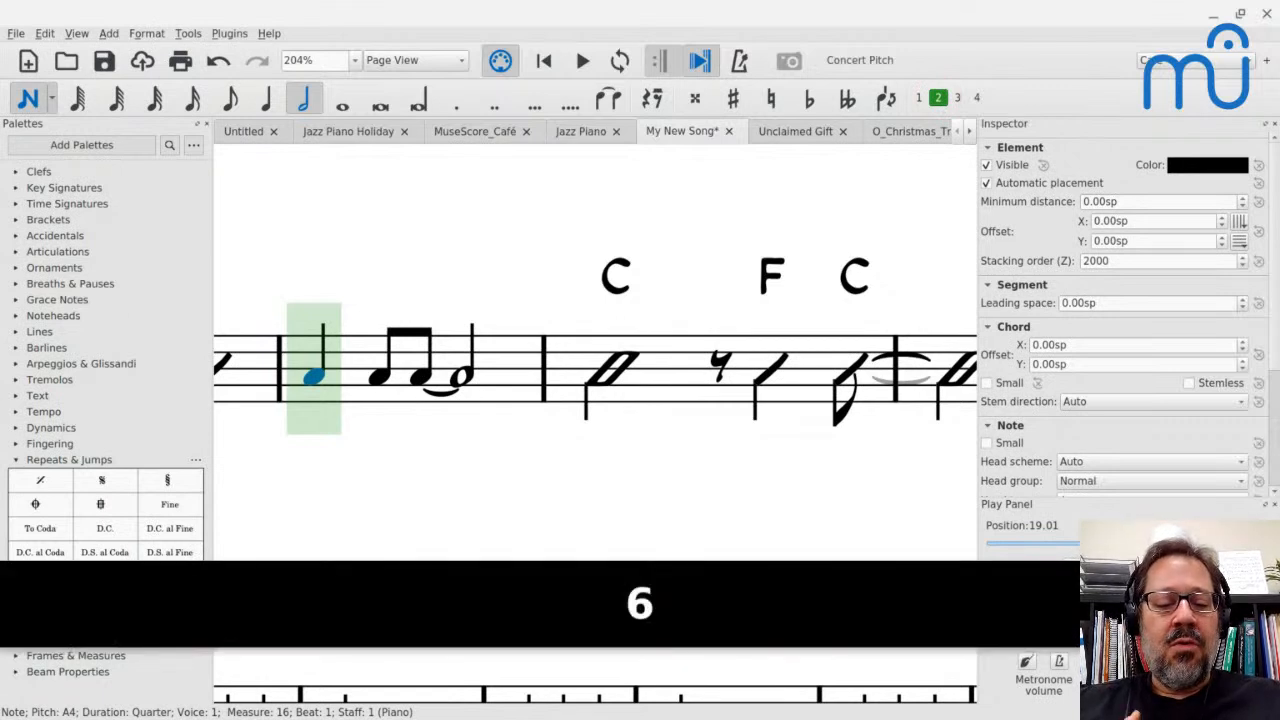
pyautogui.press('e')
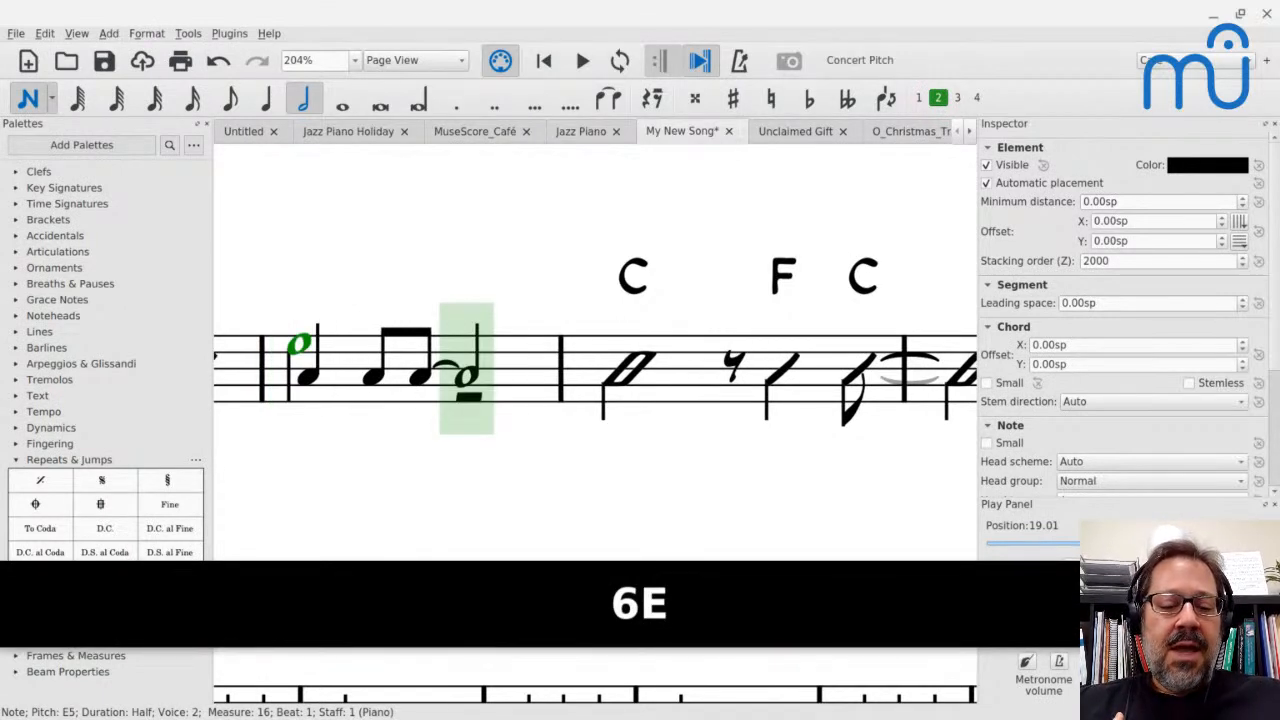
pyautogui.hotkey('ctrl', 'Down')
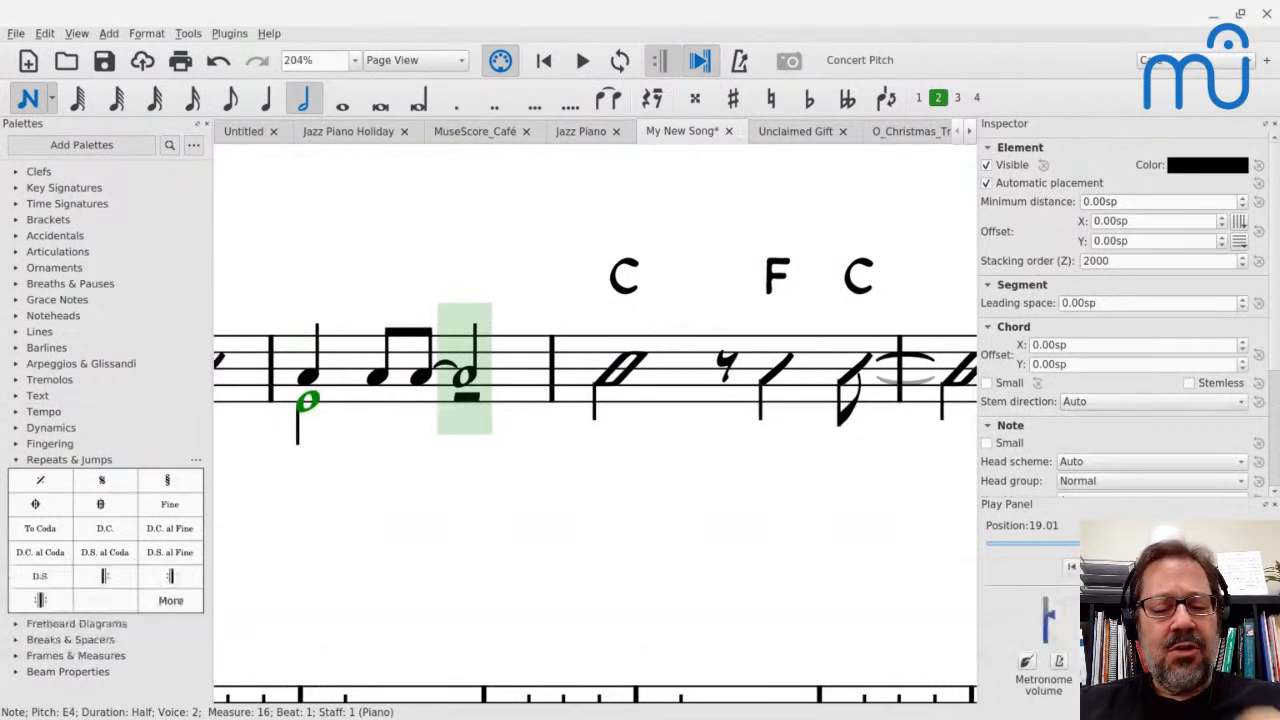
pyautogui.press('c')
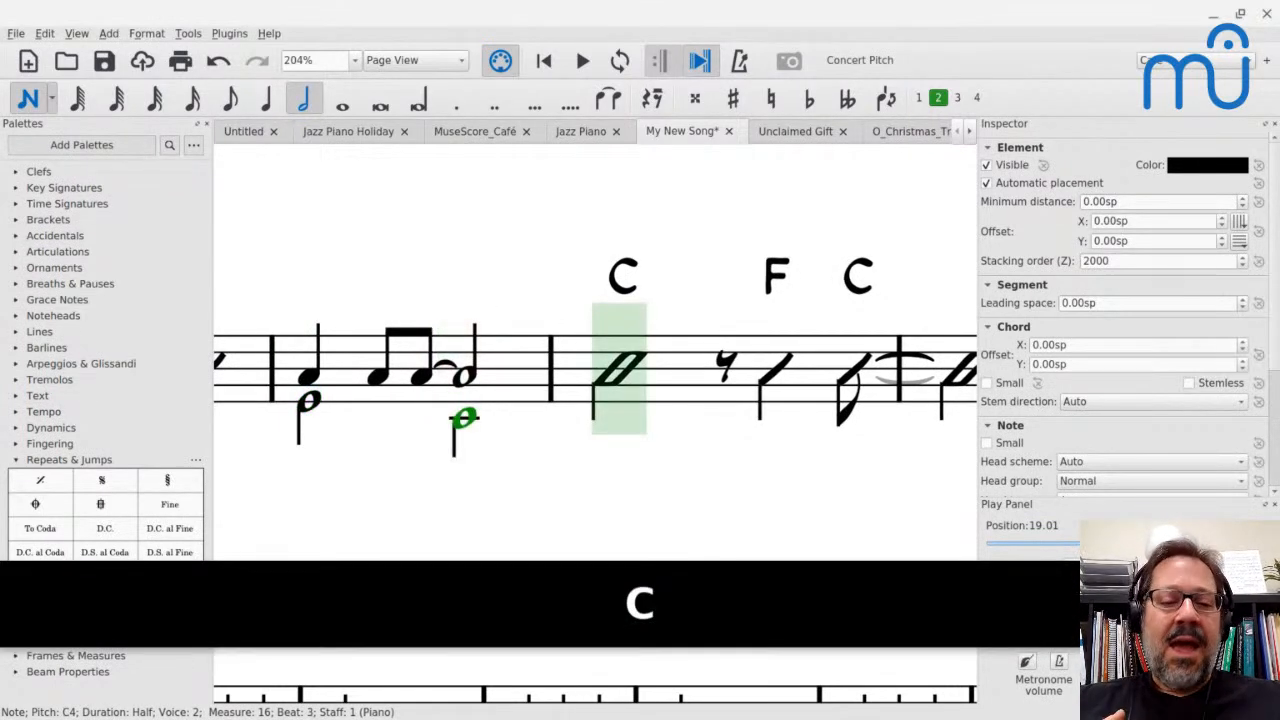
pyautogui.hotkey('shift', 'e')
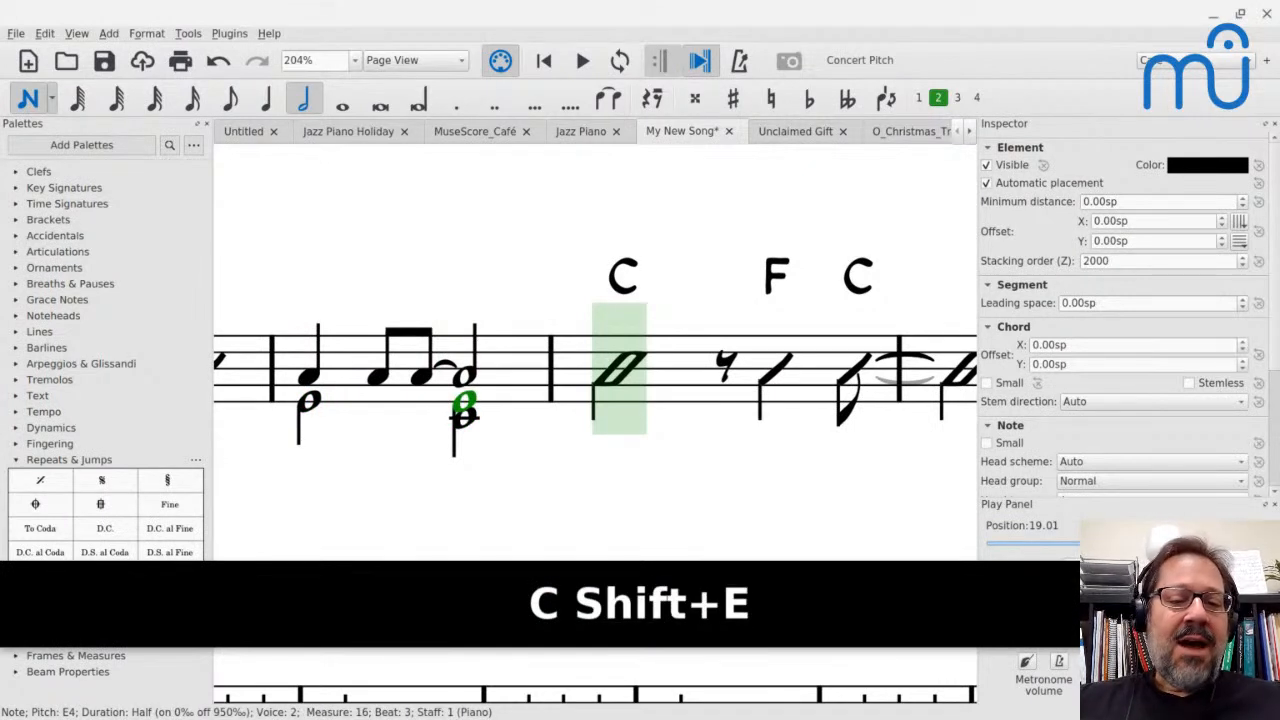
pyautogui.press('Escape')
# Check the chorale voicing in the O Christmas Tree score and lower measure 16's first voice 2 half note to C4 in My New Song
pyautogui.click(903, 131)
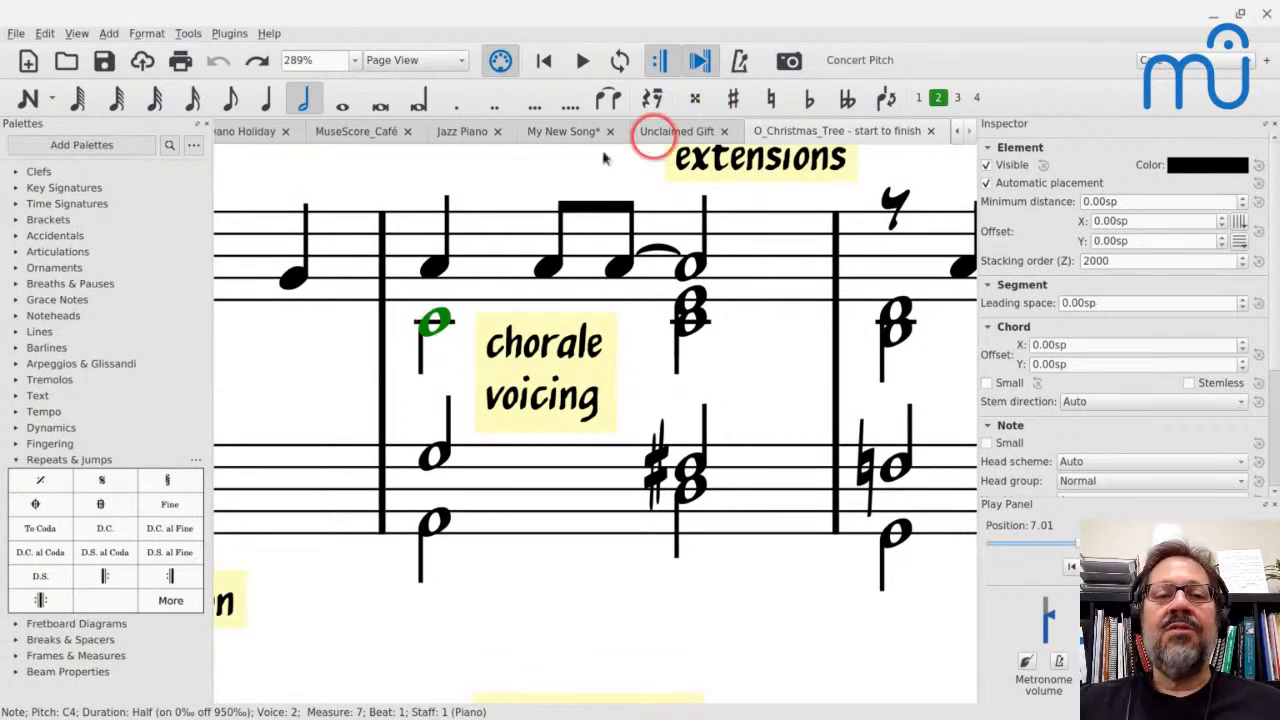
pyautogui.click(537, 140)
pyautogui.click(300, 405)
pyautogui.press('Down')
pyautogui.press('Down')
pyautogui.press('Down')
pyautogui.press('Down')
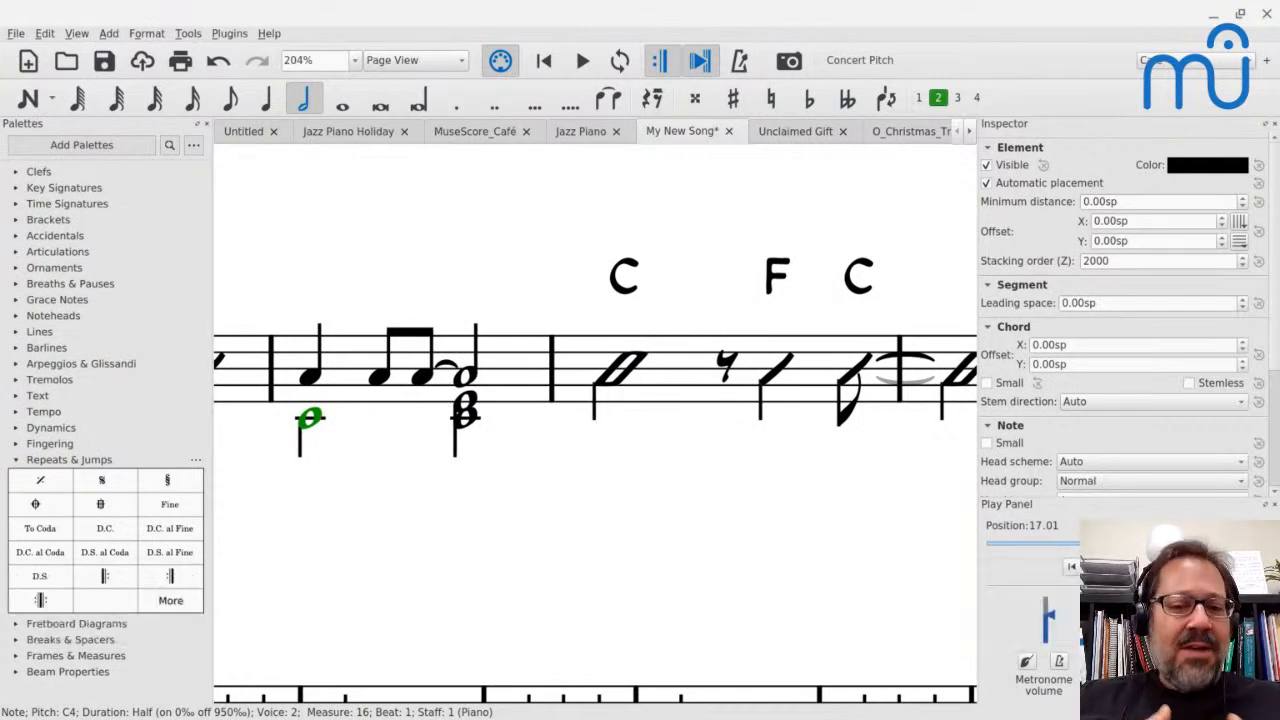
# Enter voice 2 half notes B3, A3, B3 and B3 under the treble melody in measures 31 and 32
pyautogui.scroll(-5, 405, 426)
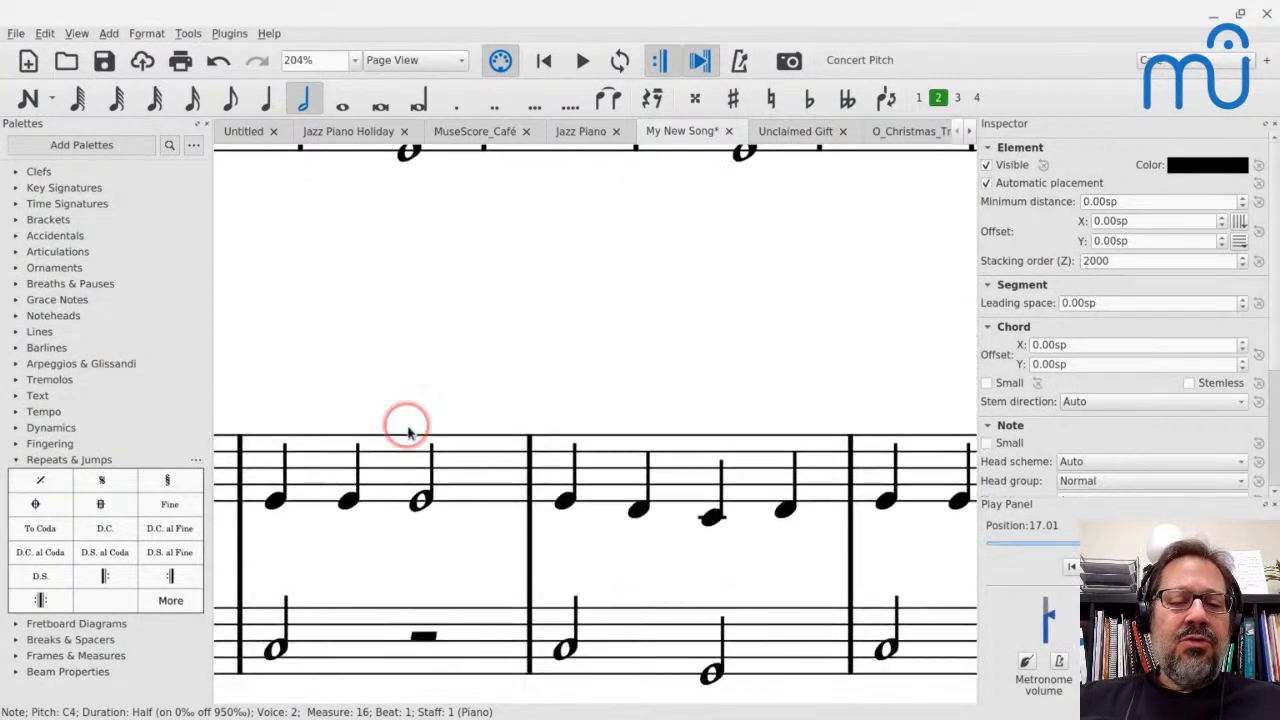
pyautogui.click(320, 286)
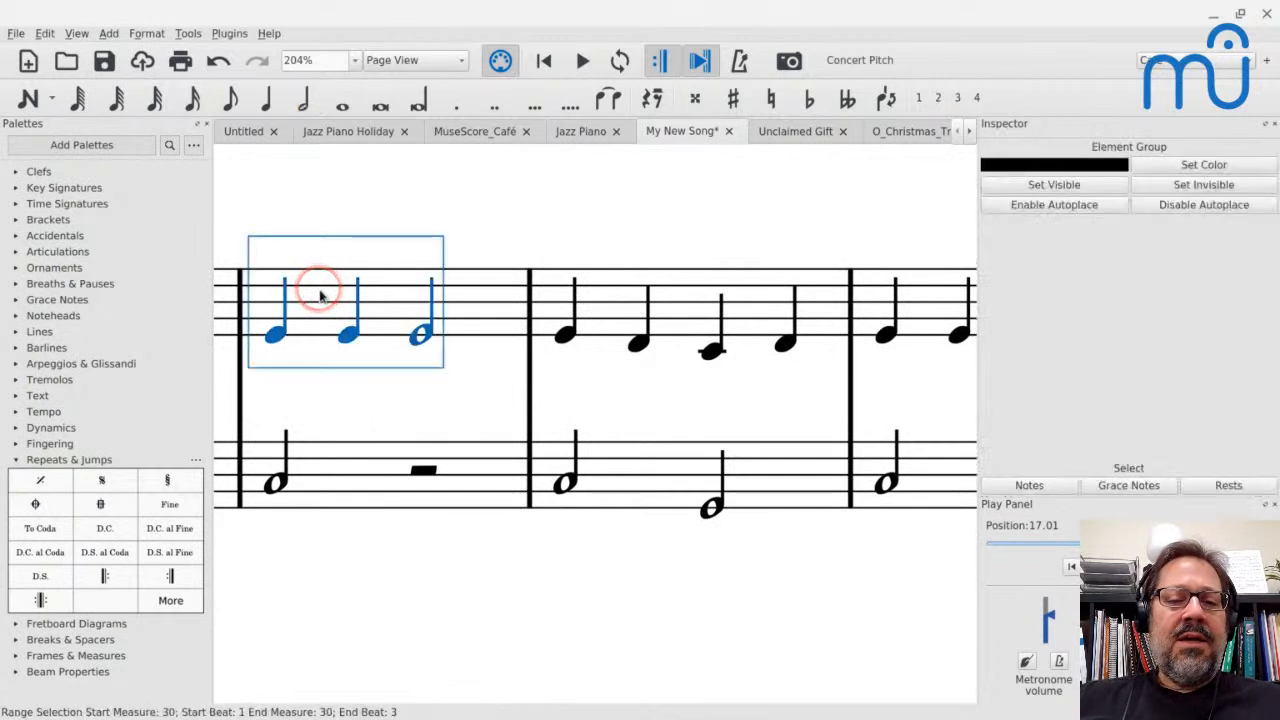
pyautogui.click(590, 302)
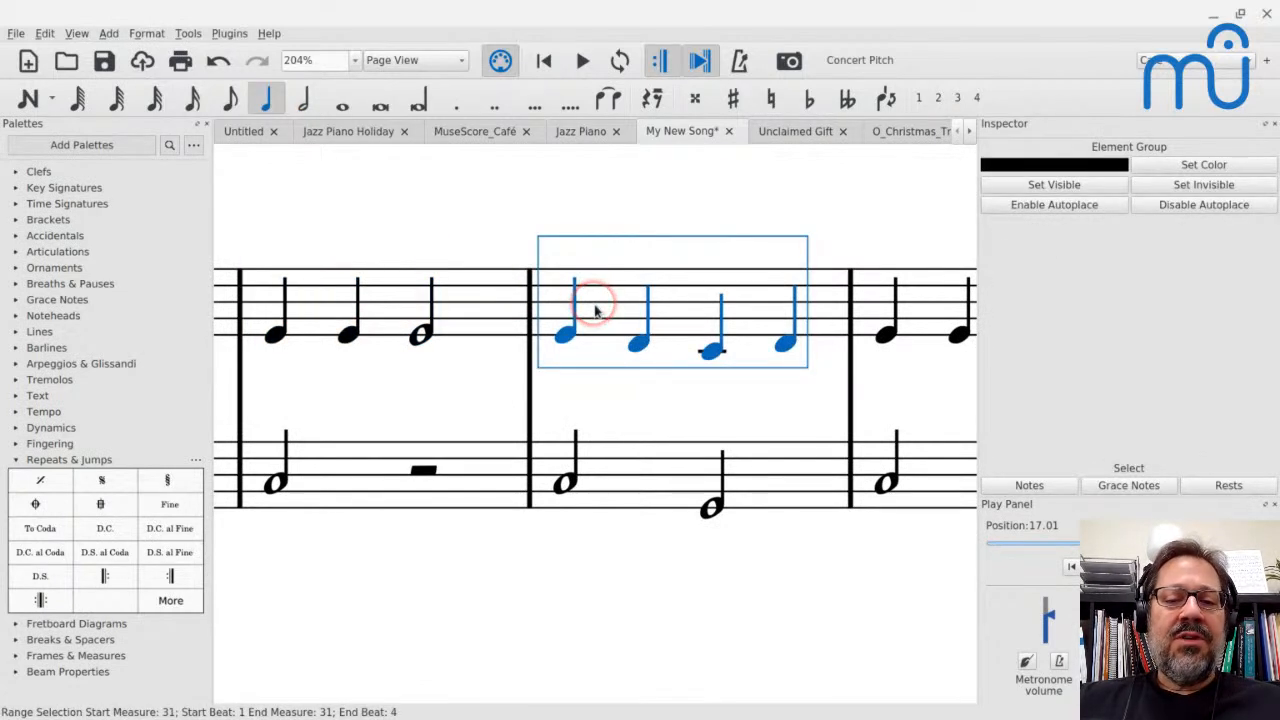
pyautogui.click(459, 285)
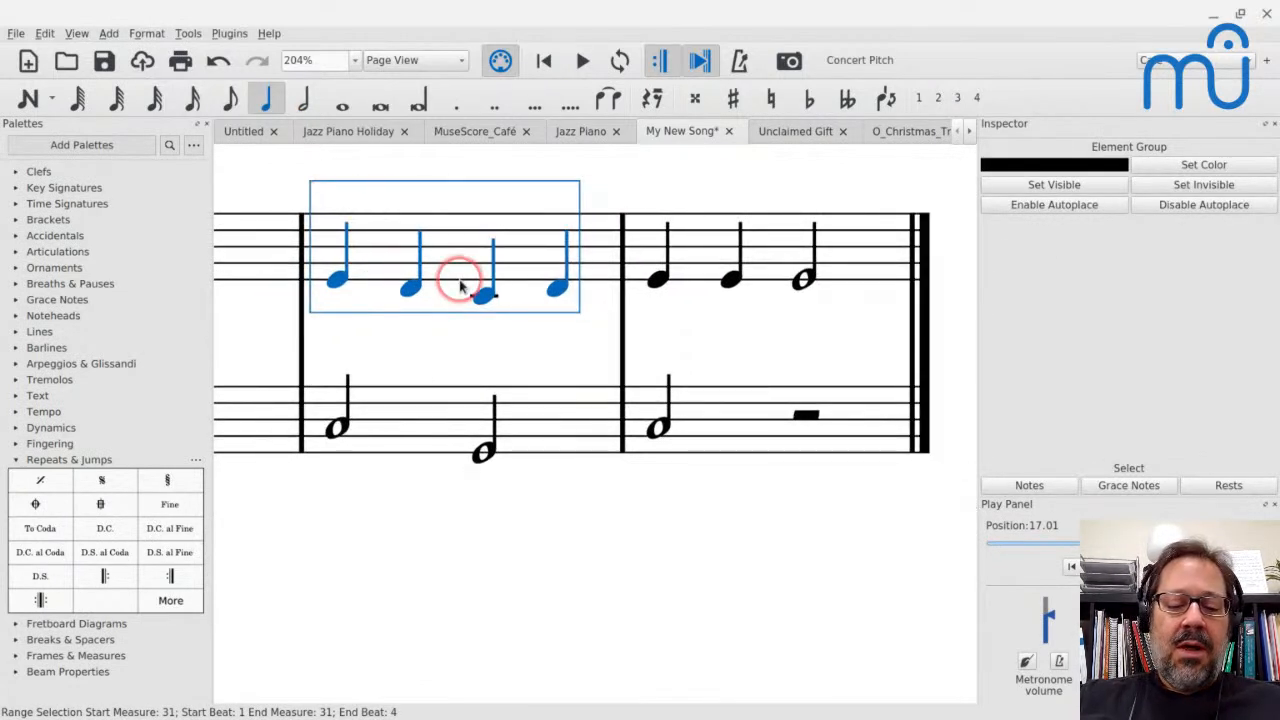
pyautogui.press('n')
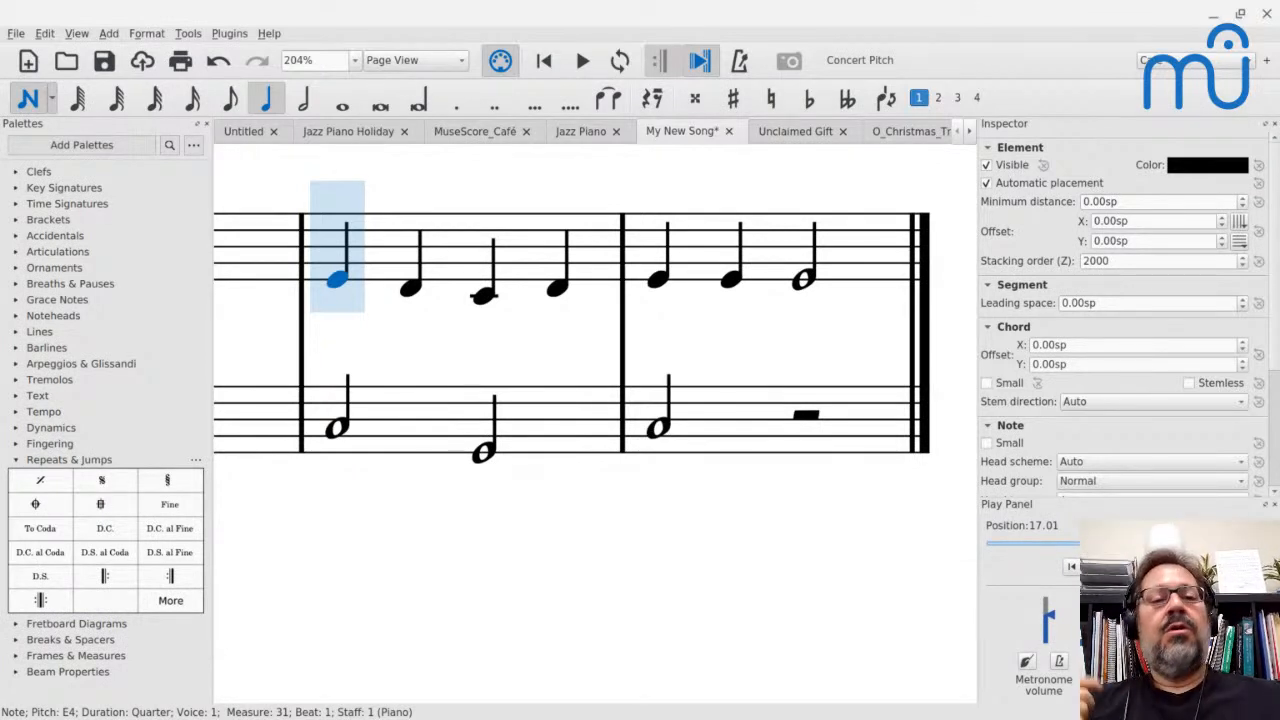
pyautogui.hotkey('ctrl', 'alt', '2')
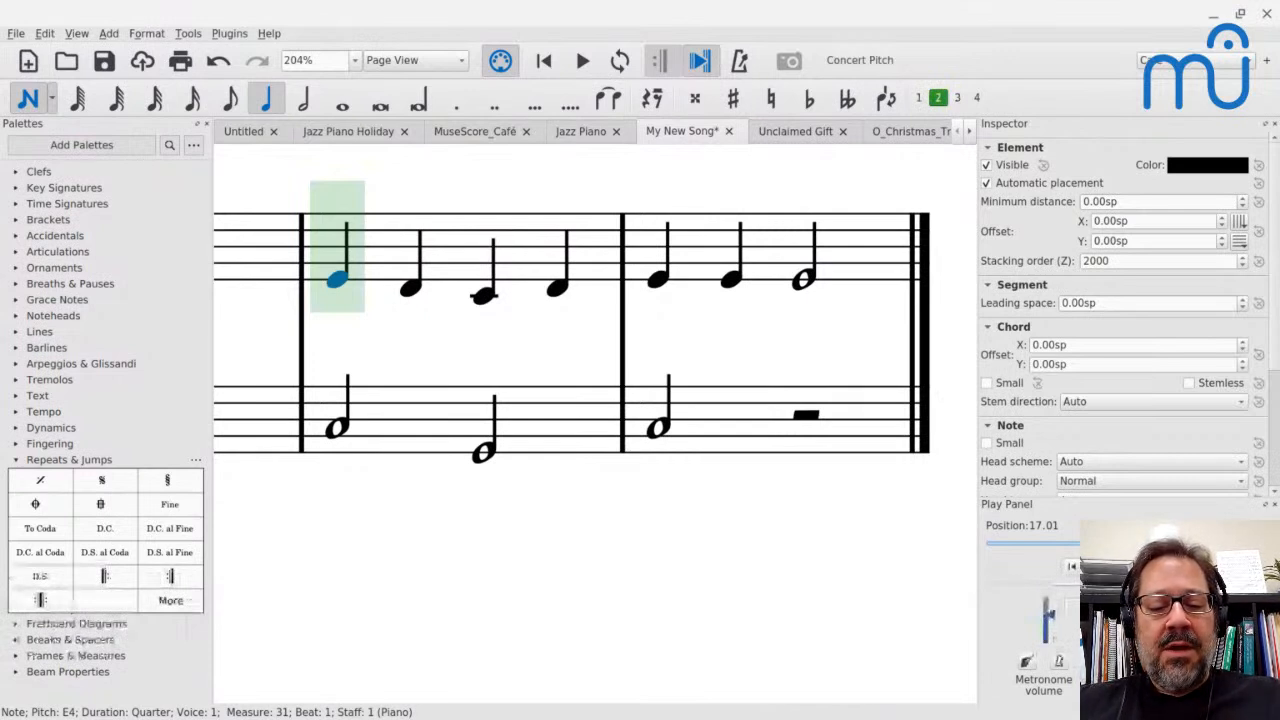
pyautogui.press('6')
pyautogui.press('b')
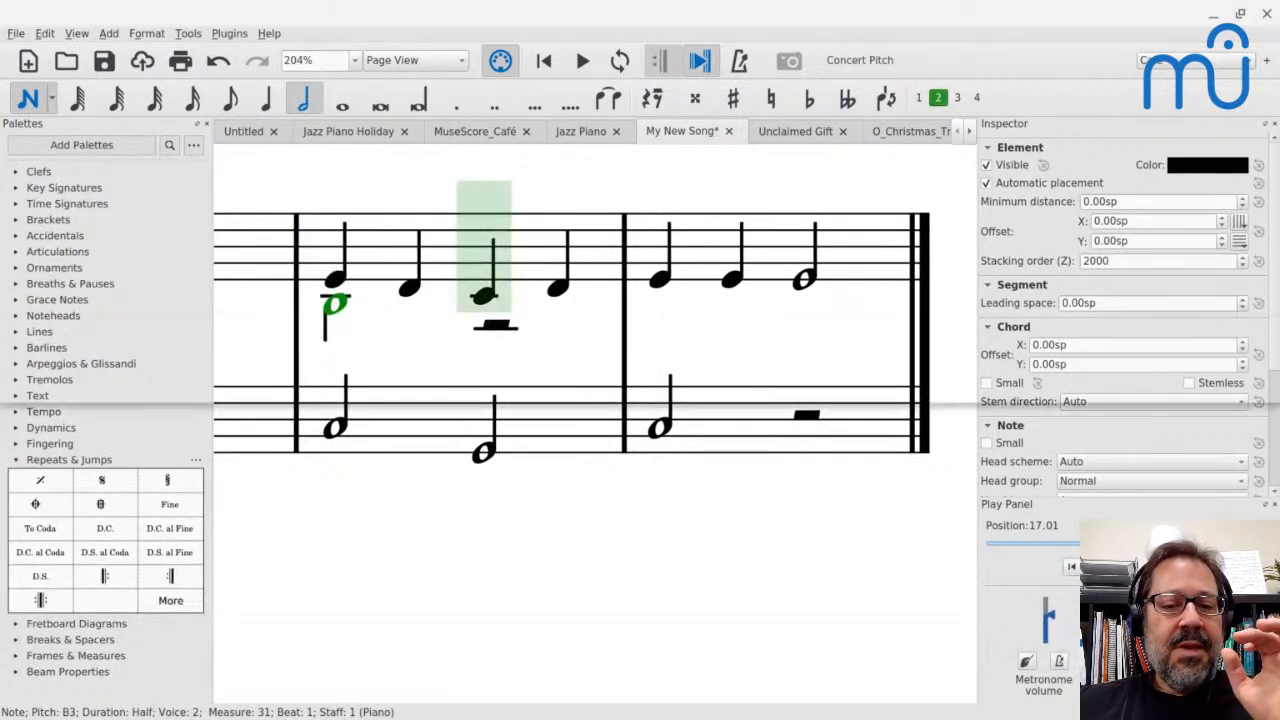
pyautogui.press('a')
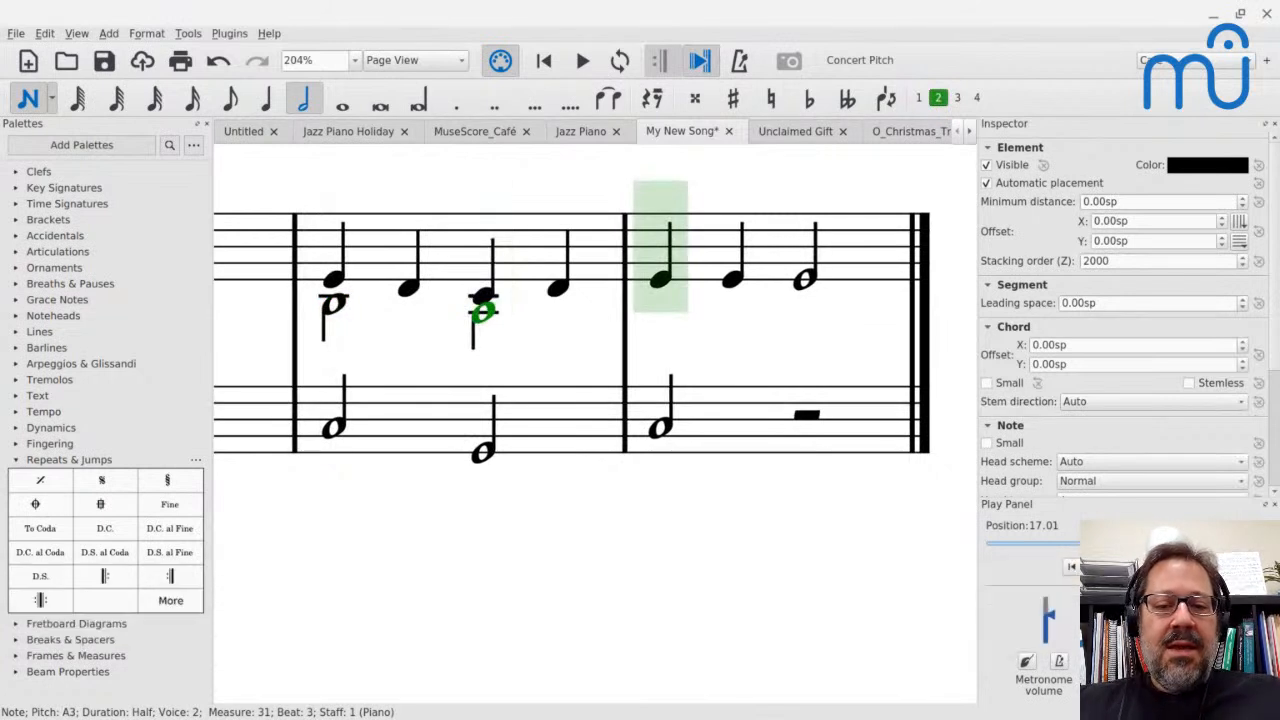
pyautogui.press('b')
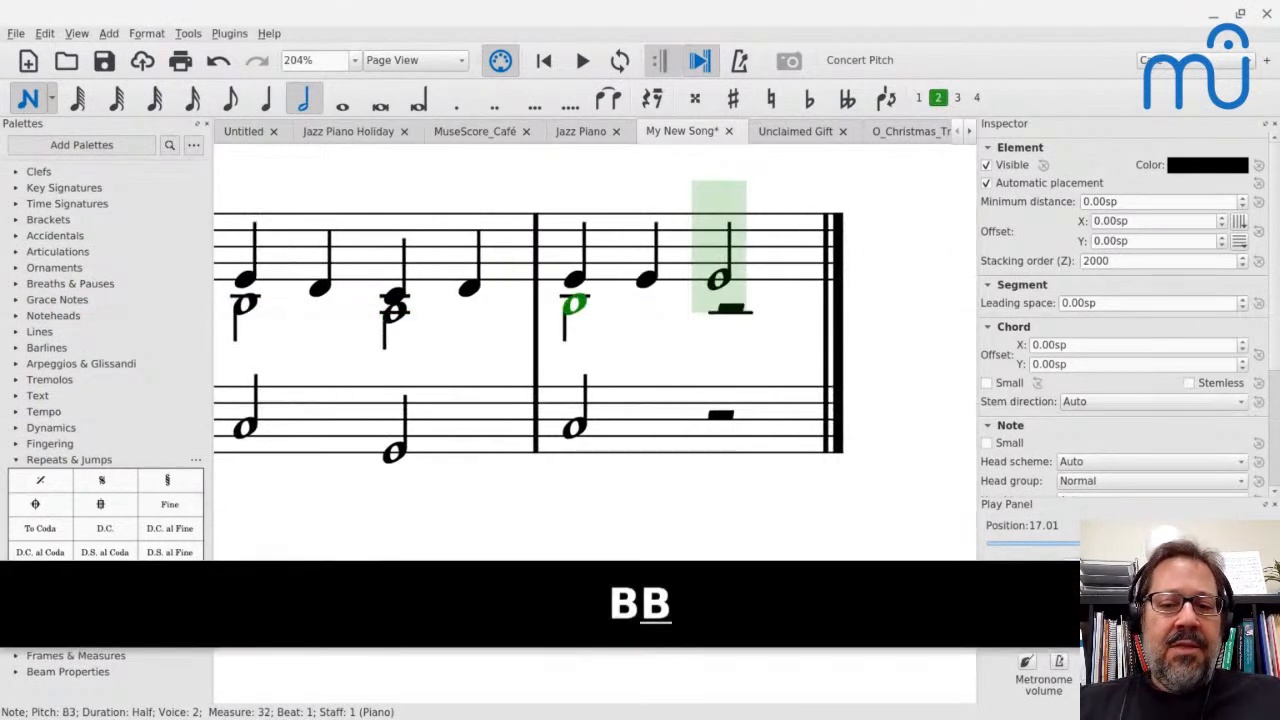
pyautogui.press('b')
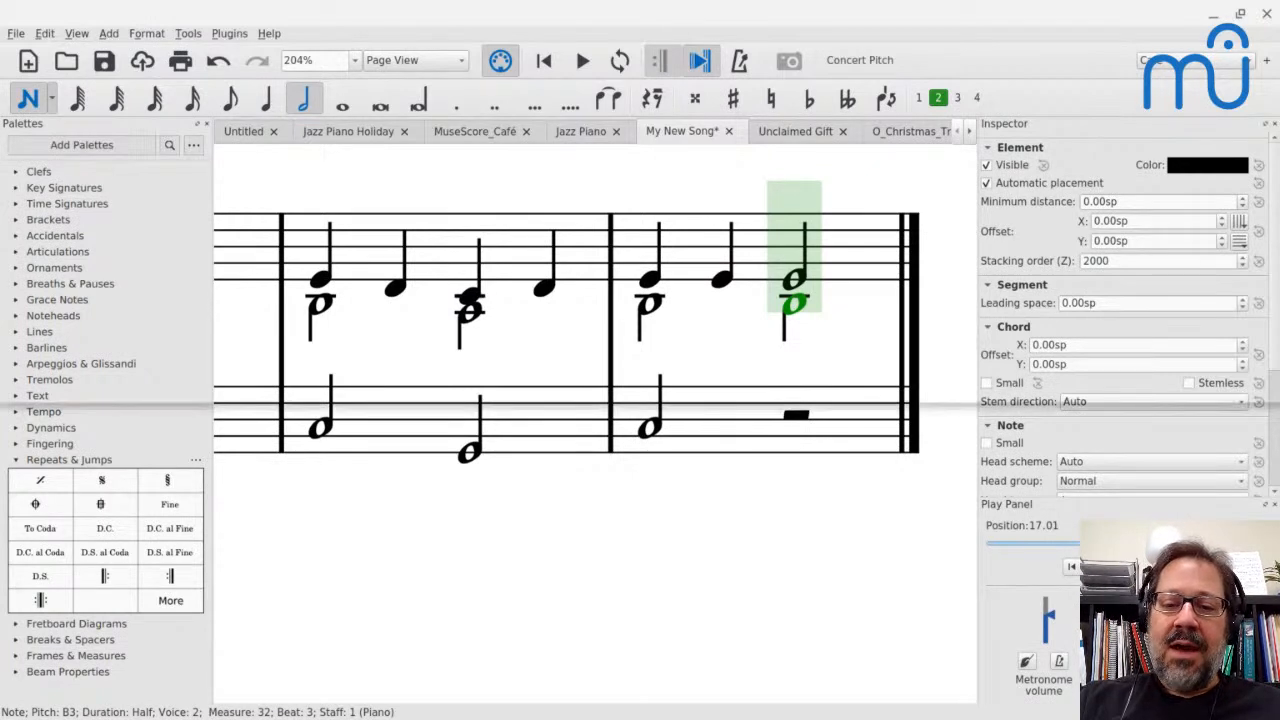
# Step the note-input cursor between the bass staff and the treble staff's voices 2 and 1 at beat 3 of measure 32
pyautogui.hotkey('alt', 'Down')
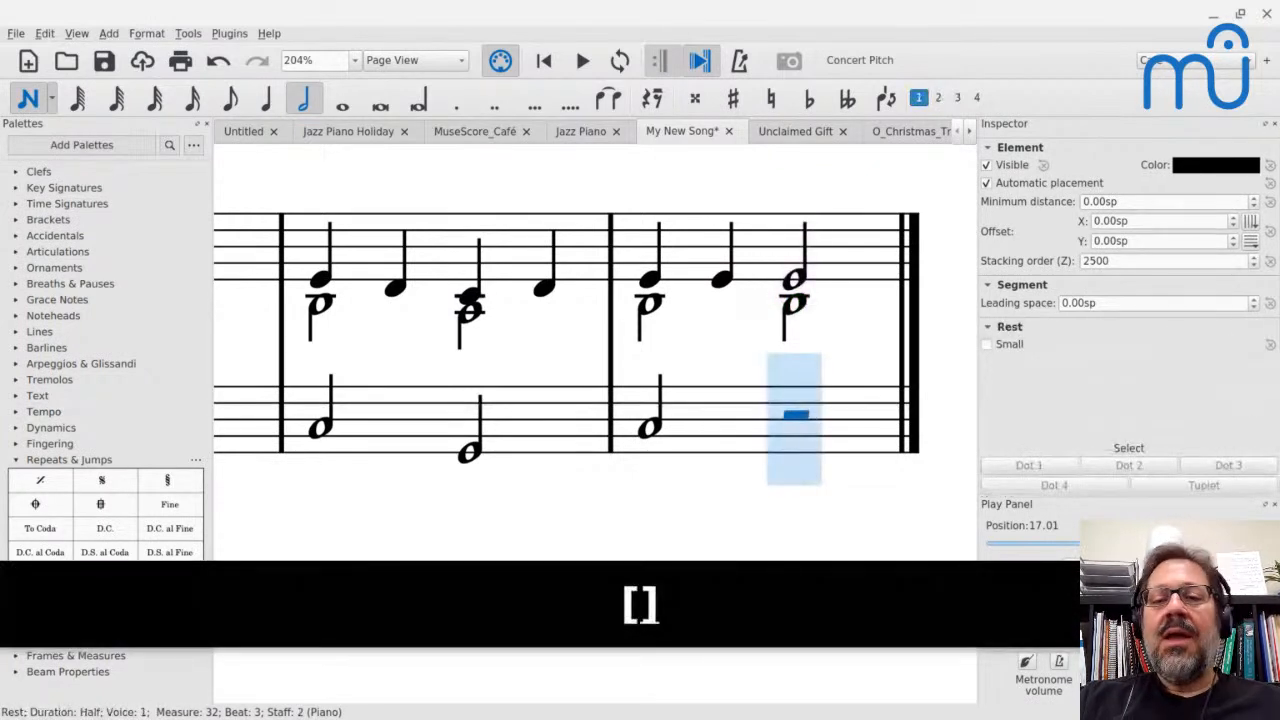
pyautogui.hotkey('alt', 'Up')
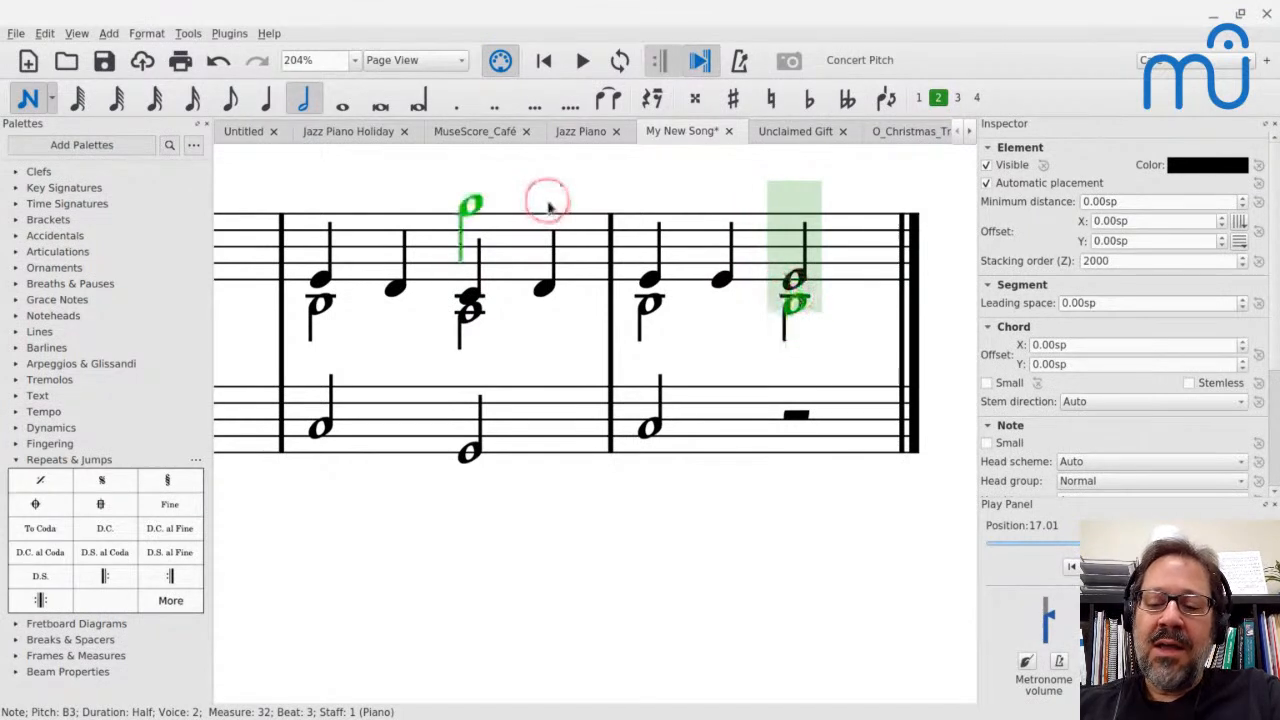
pyautogui.press(']')
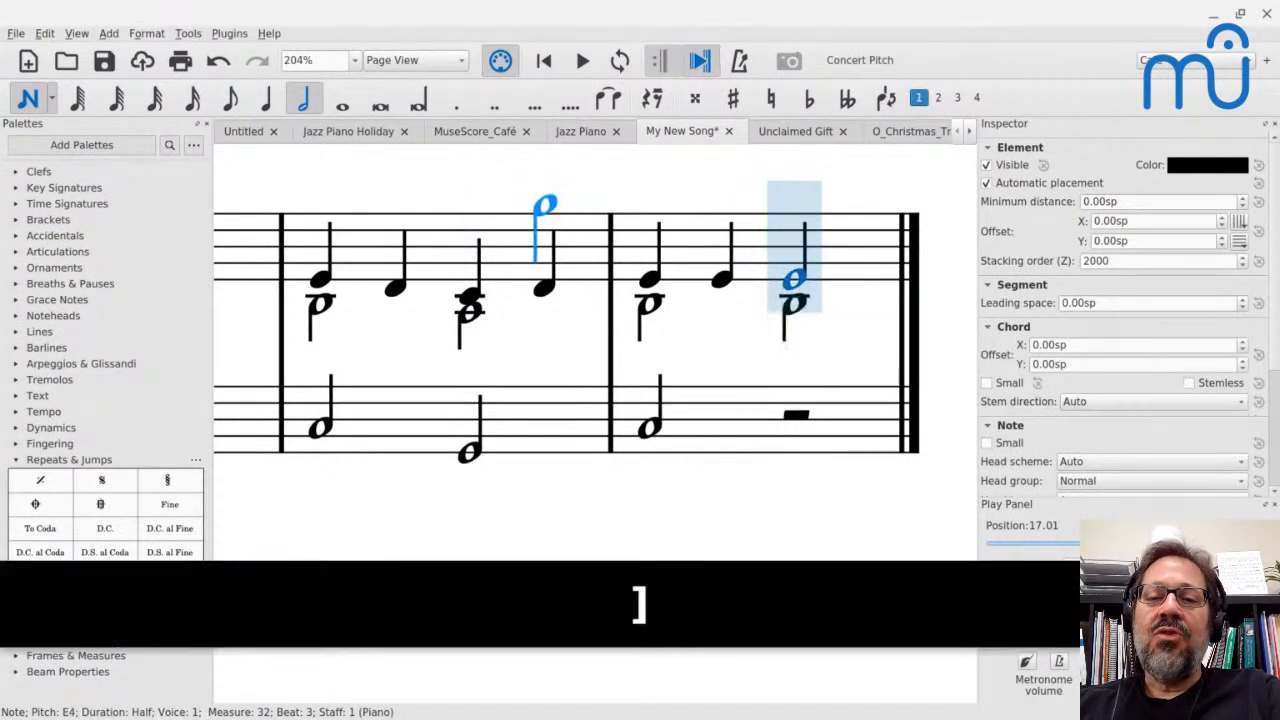
pyautogui.moveTo(805, 252); pyautogui.dragTo(795, 175)
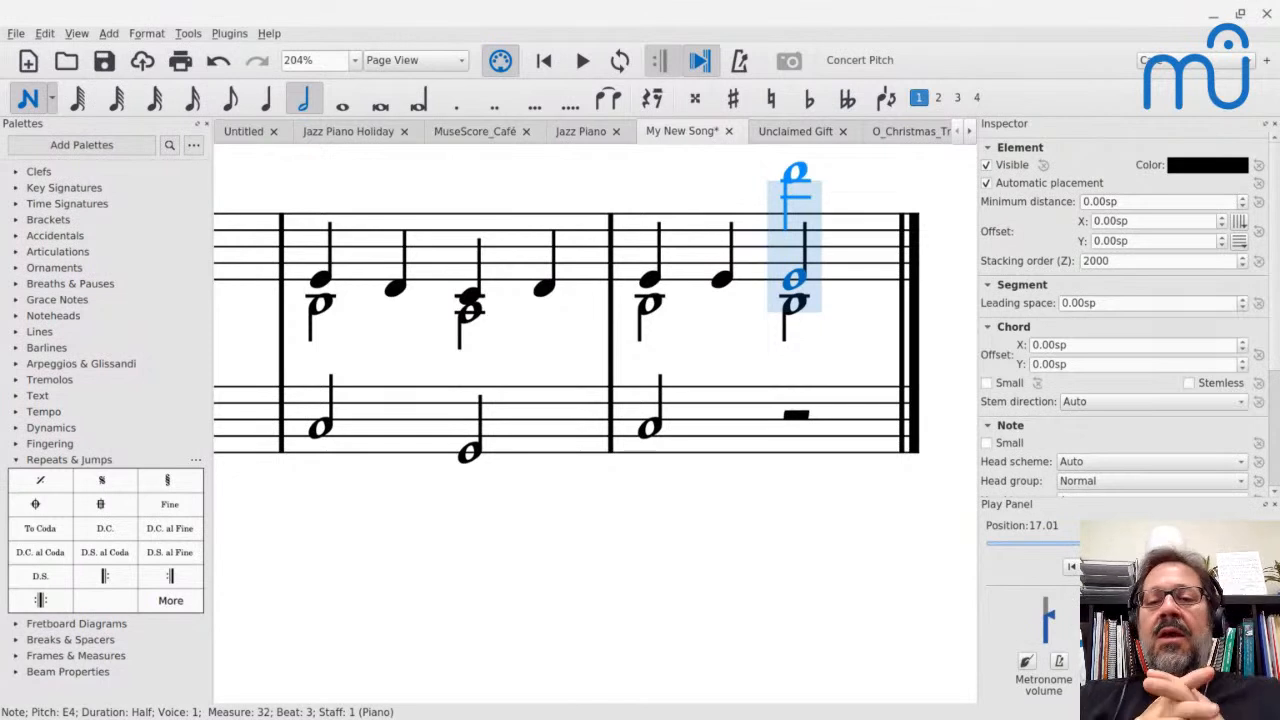
# Move the note-input cursor to voice 1 of the bass staff, back to the start of measure 31, and forward to beat 3
pyautogui.press('[')
pyautogui.press('[')
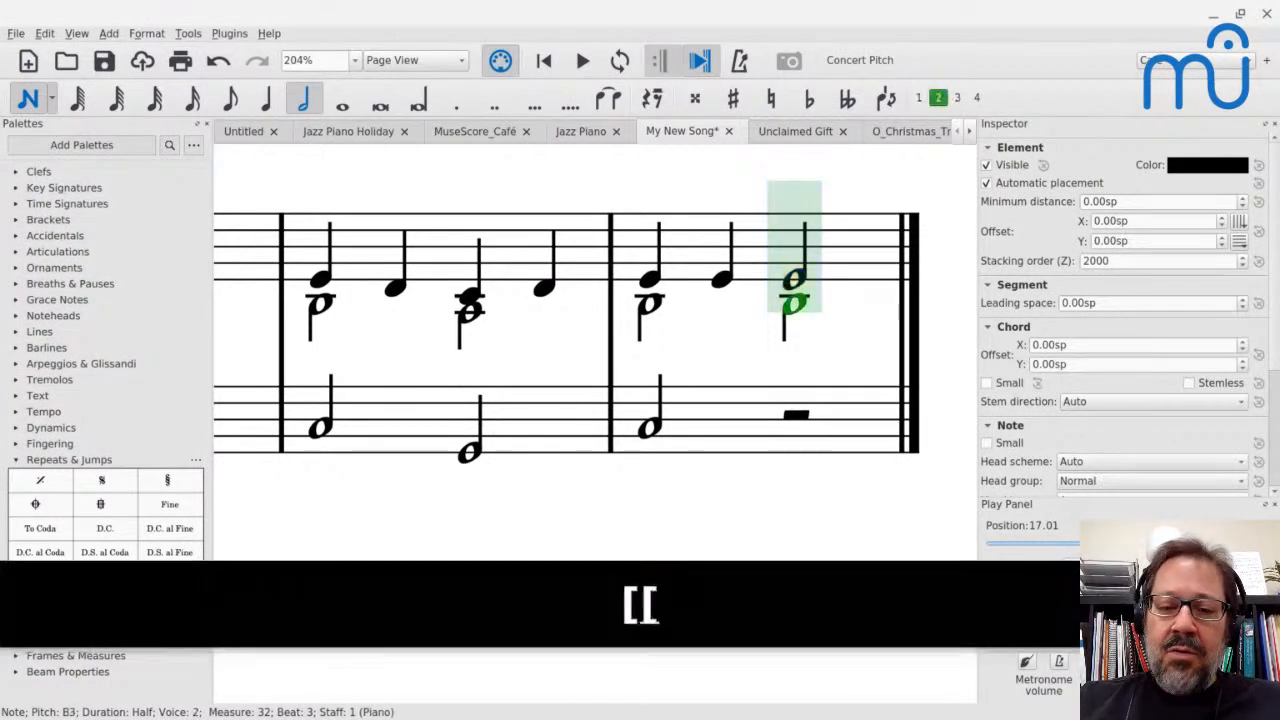
pyautogui.hotkey('ctrl', 'Left')
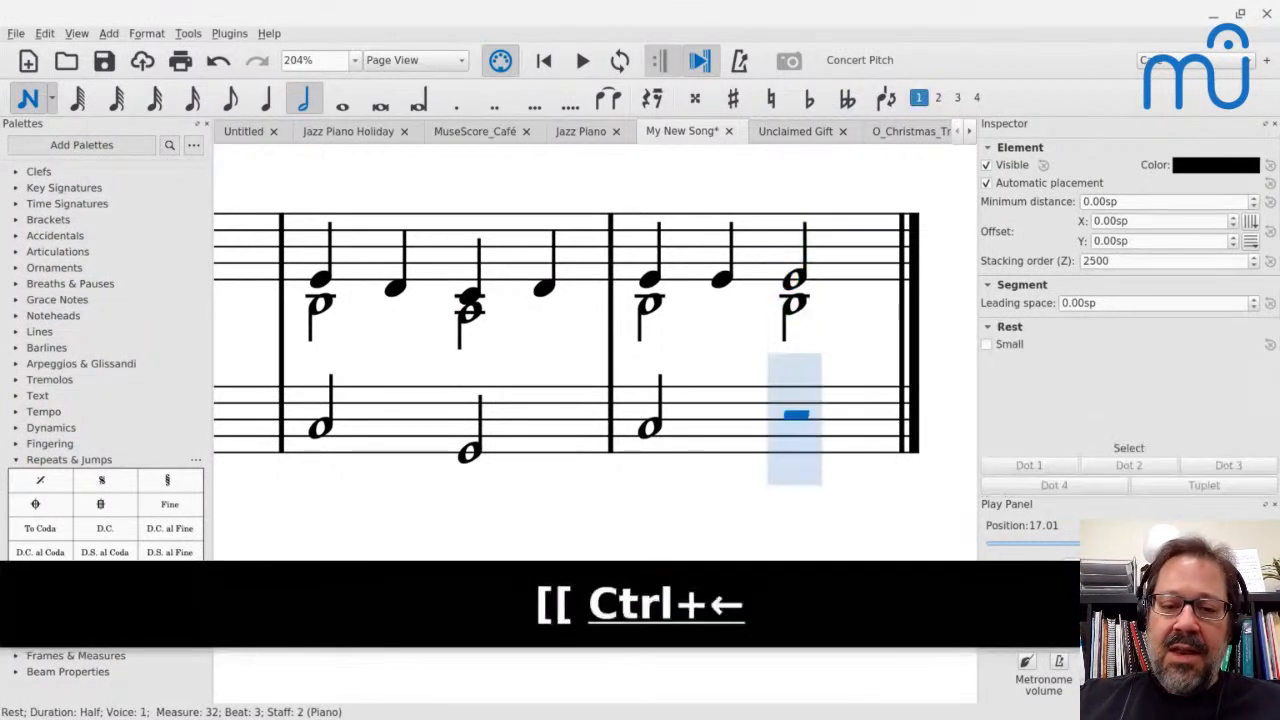
pyautogui.hotkey('ctrl', 'Left')
pyautogui.hotkey('ctrl', 'Left')
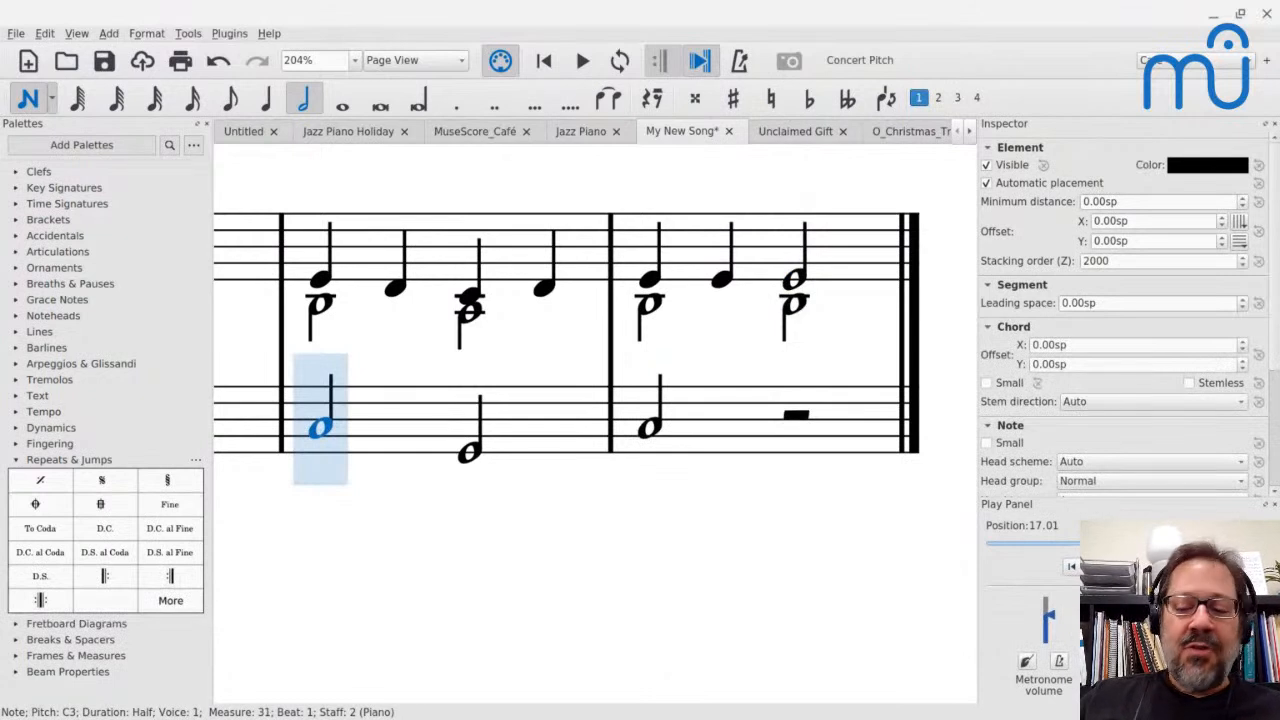
pyautogui.press('Right')
pyautogui.press('Right')
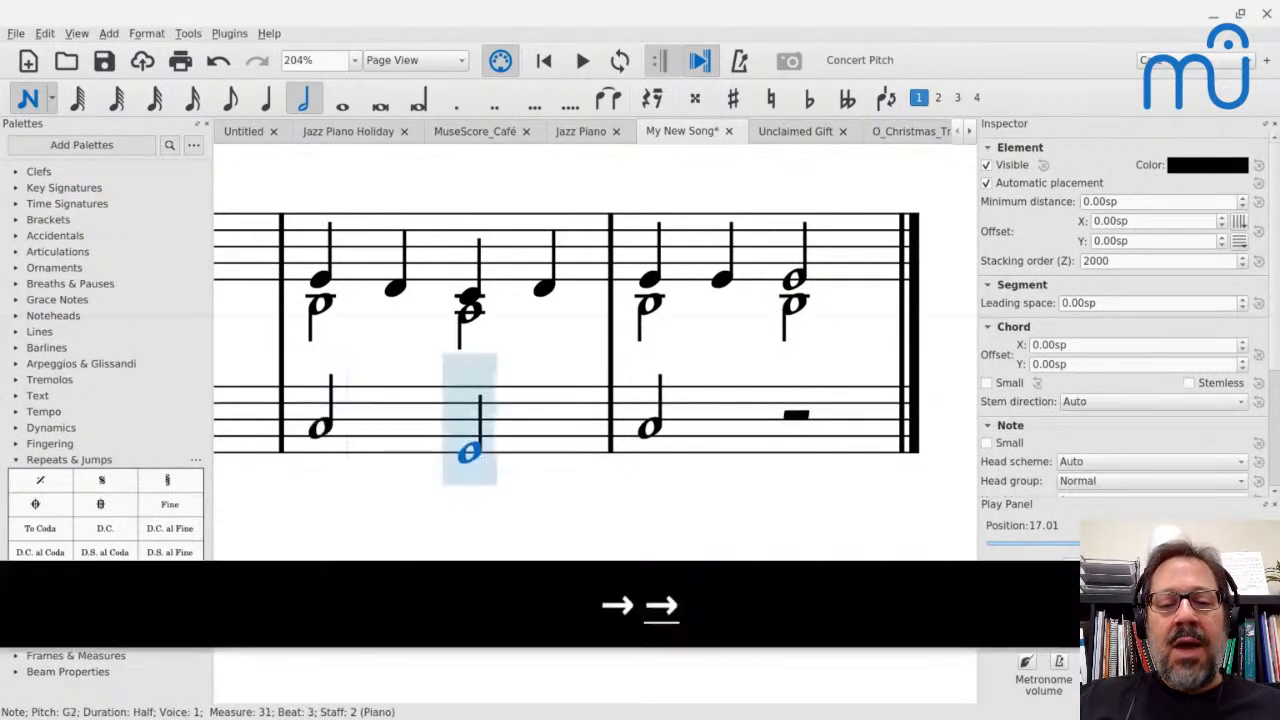
# Move the note-input cursor on the bass staff forward to beat 3 of measure 32 and back to the start of measure 31
pyautogui.press('Right')
pyautogui.press('Right')
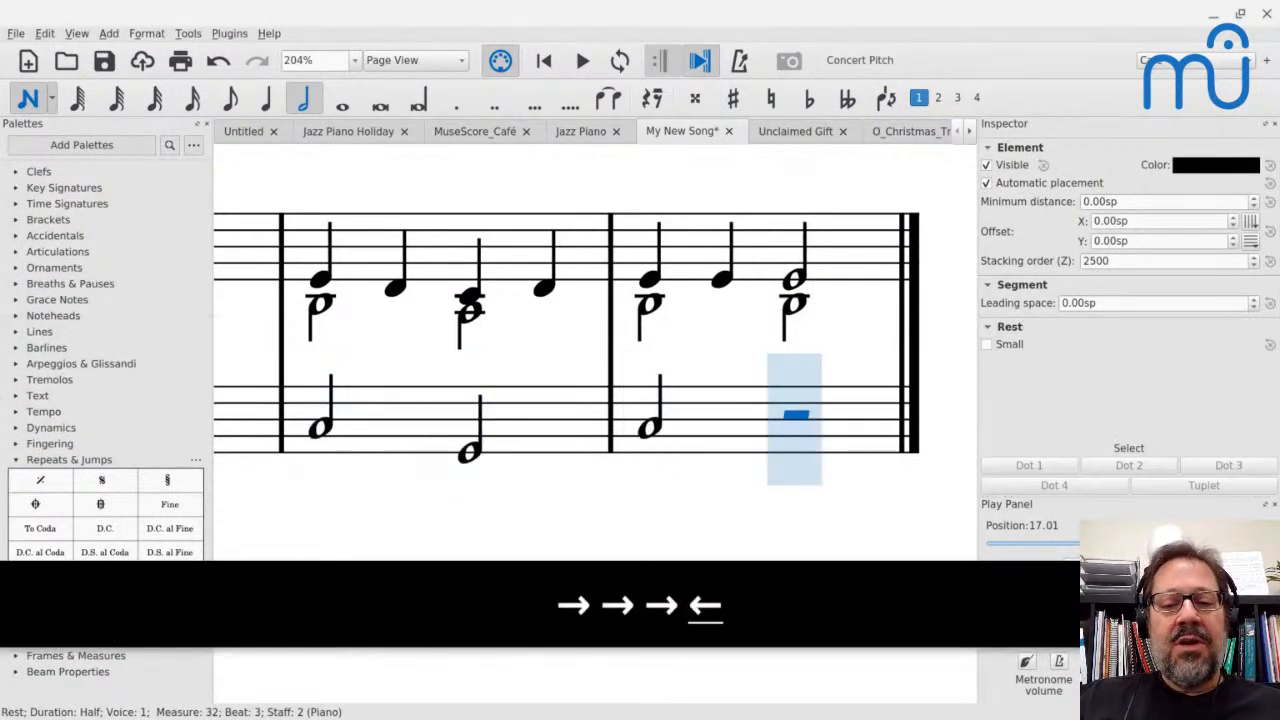
pyautogui.press('Left')
pyautogui.press('Right')
pyautogui.hotkey('ctrl', 'Left')
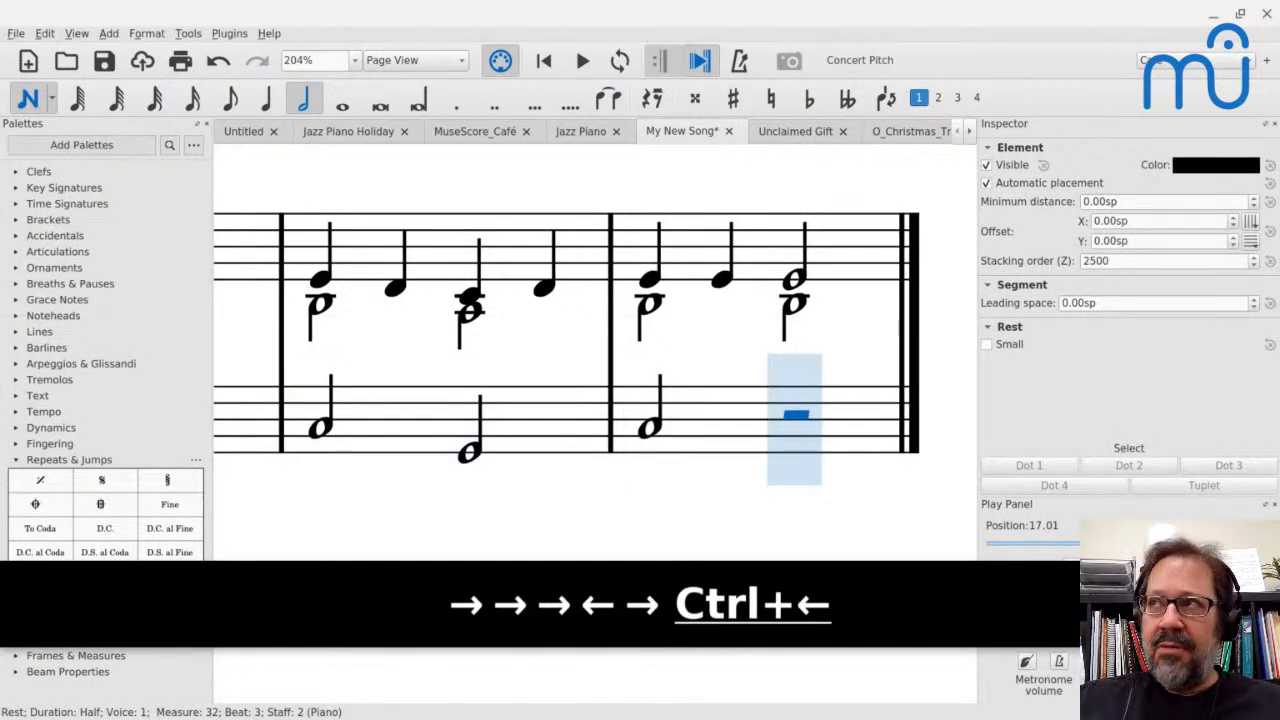
pyautogui.hotkey('ctrl', 'Left')
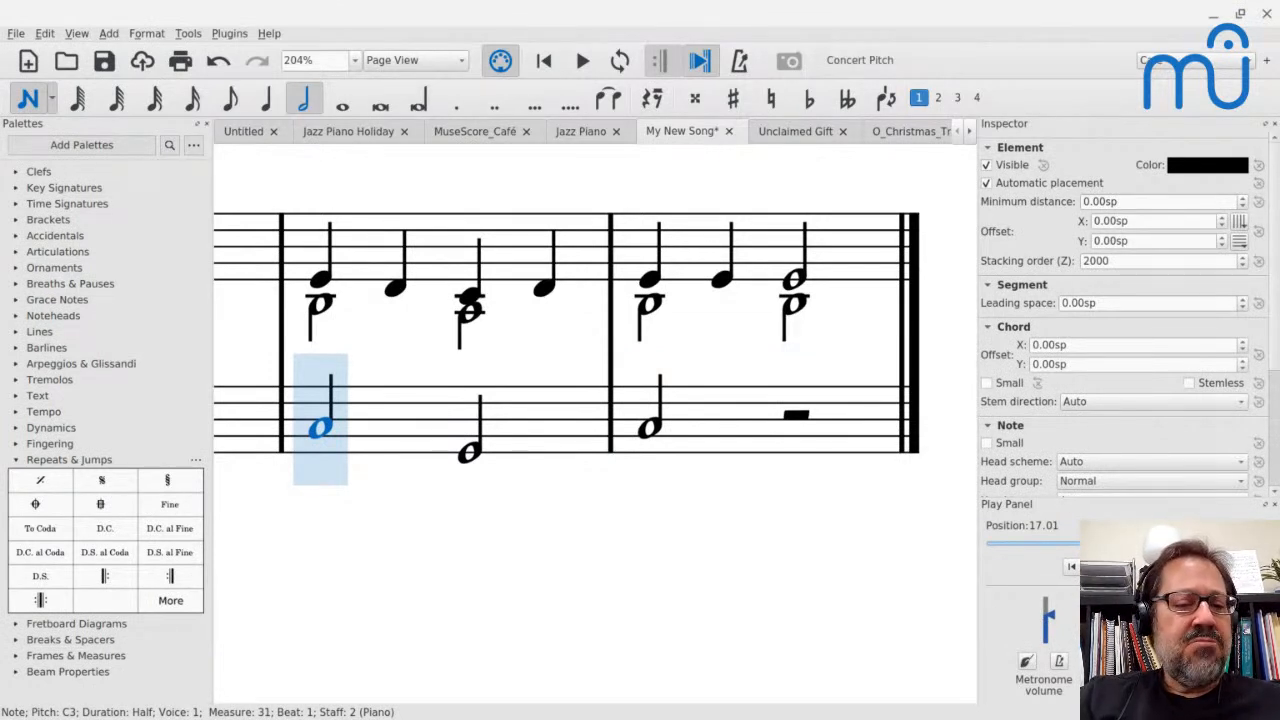
# Try stacking G3 on the first bass-staff half note of measure 31 and F3 on its beat 3 half note, both in voice 1
pyautogui.hotkey('shift', 'g')
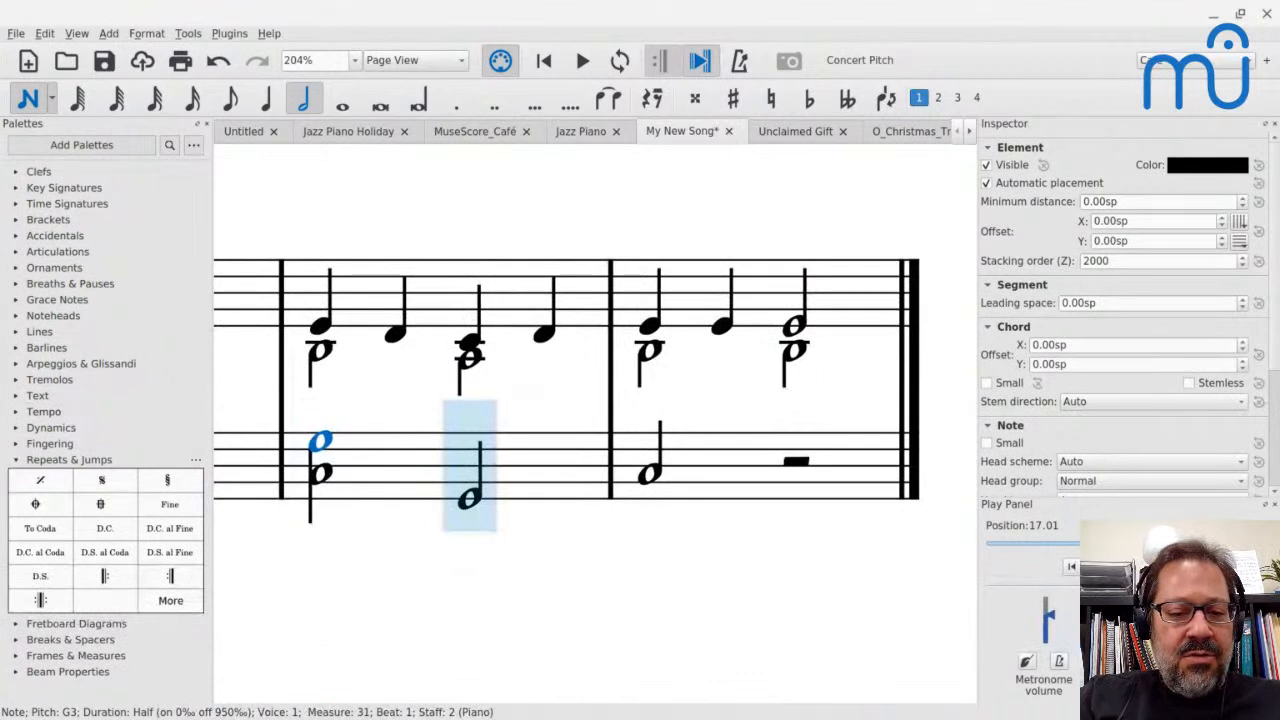
pyautogui.hotkey('shift', 'f')
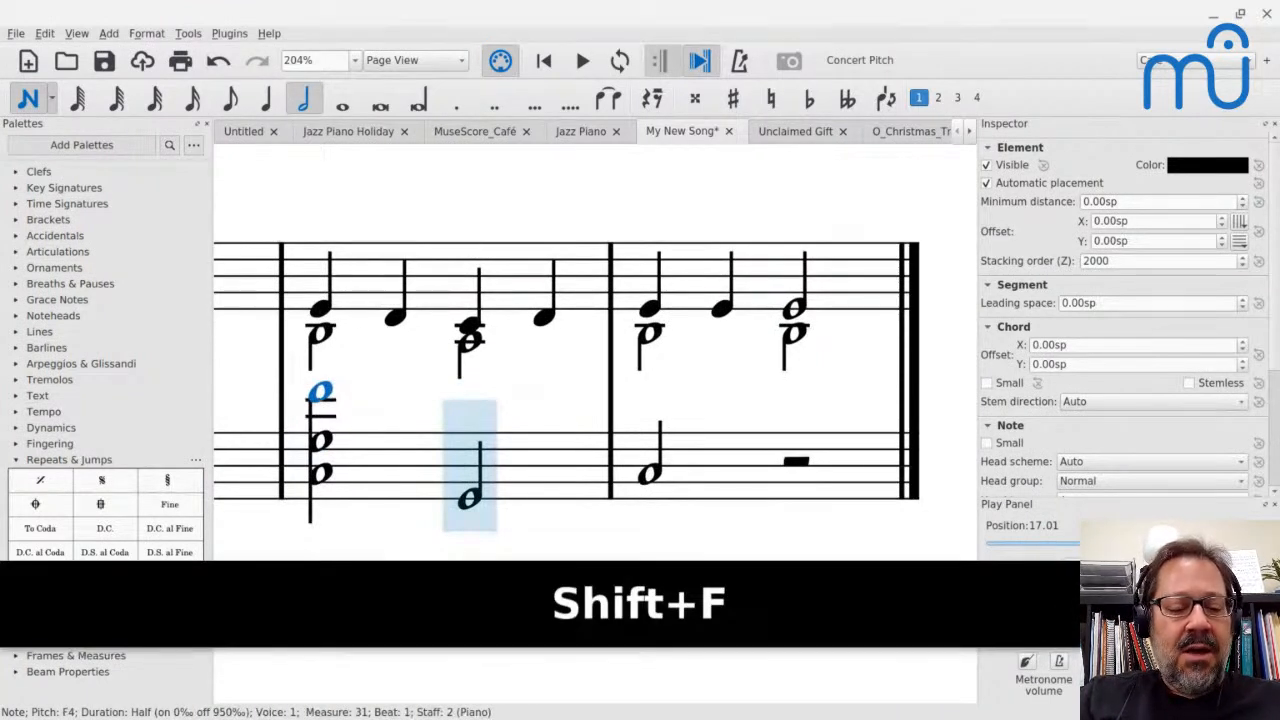
pyautogui.hotkey('ctrl', 'z')
pyautogui.press('Right')
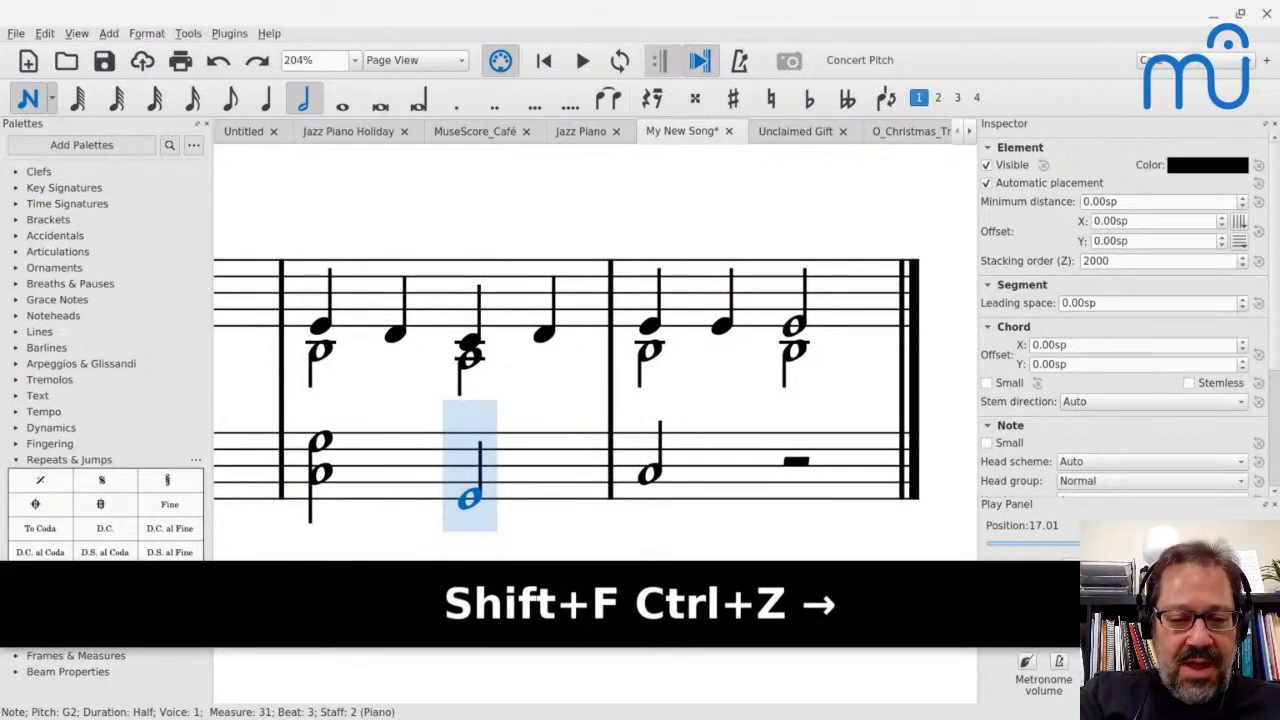
pyautogui.hotkey('shift', 'f')
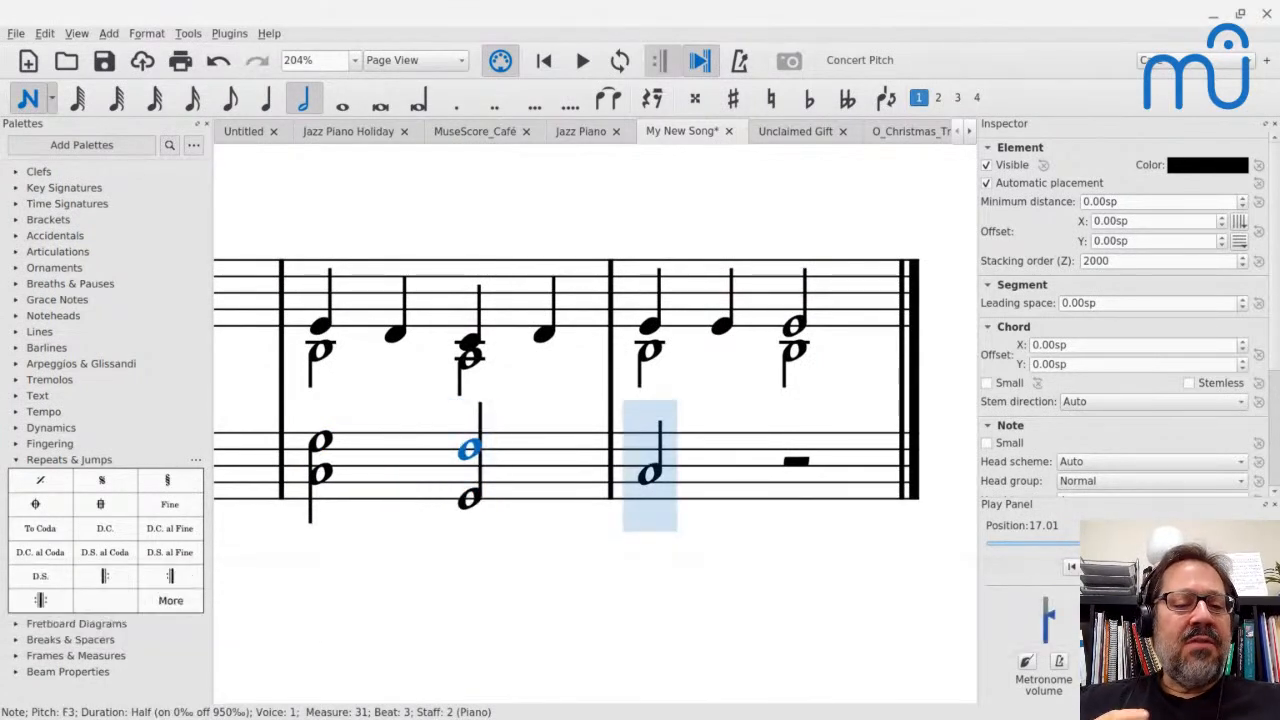
# Try moving the upper bass-staff note of measure 31 higher, undo the added chord notes, and leave note input
pyautogui.click(315, 446)
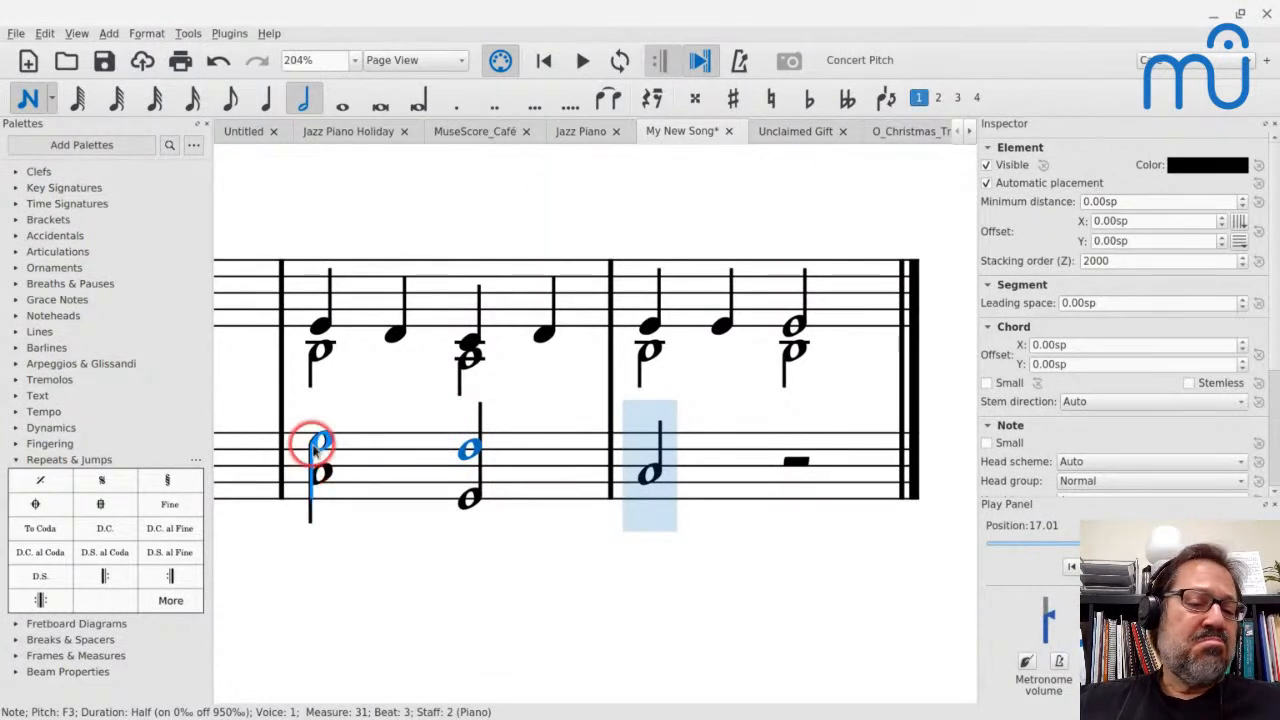
pyautogui.moveTo(322, 450); pyautogui.dragTo(356, 392)
pyautogui.hotkey('ctrl', 'z')
pyautogui.hotkey('ctrl', 'z')
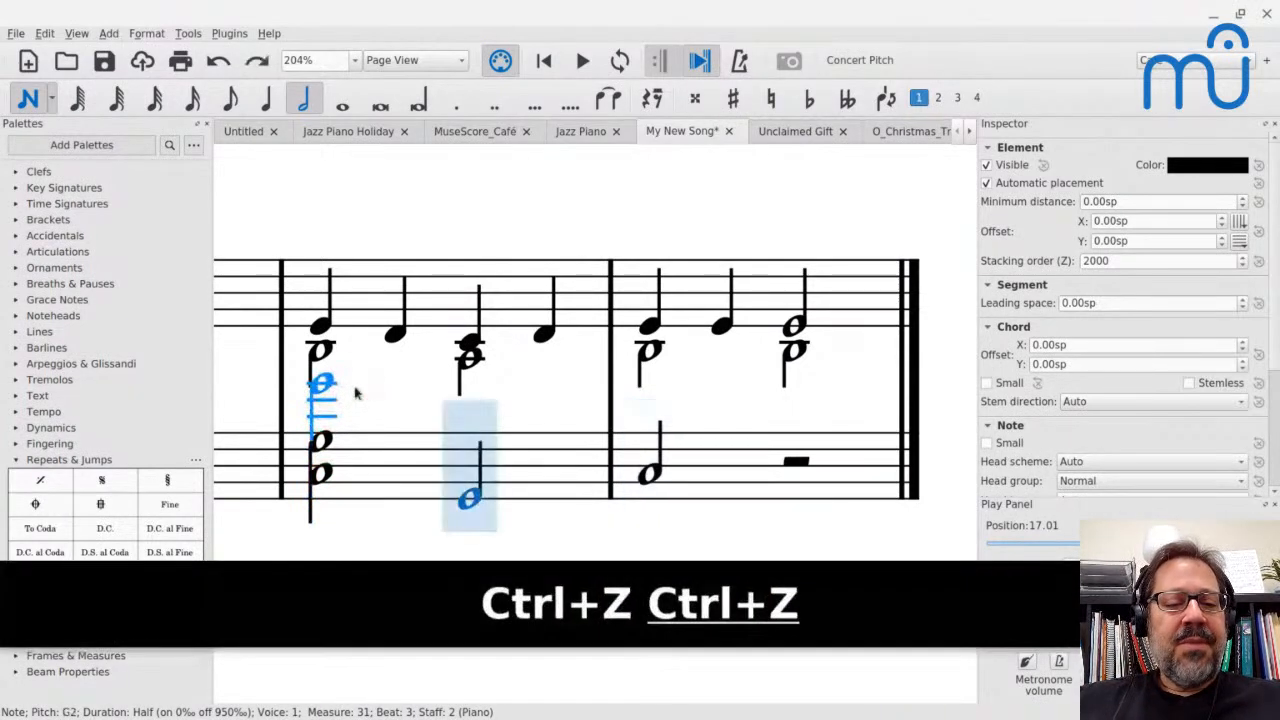
pyautogui.press('Escape')
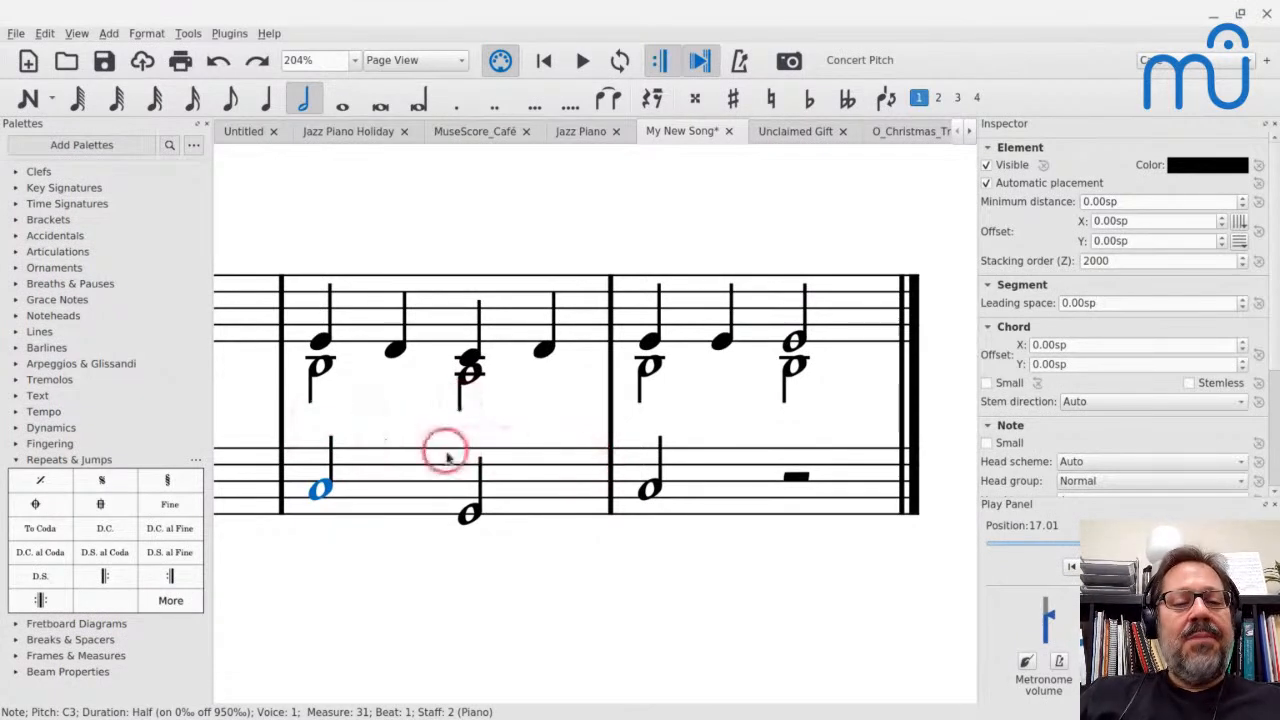
# Exchange voices 1 and 2 on the bass staff in measures 31 and 32
pyautogui.click(362, 486)
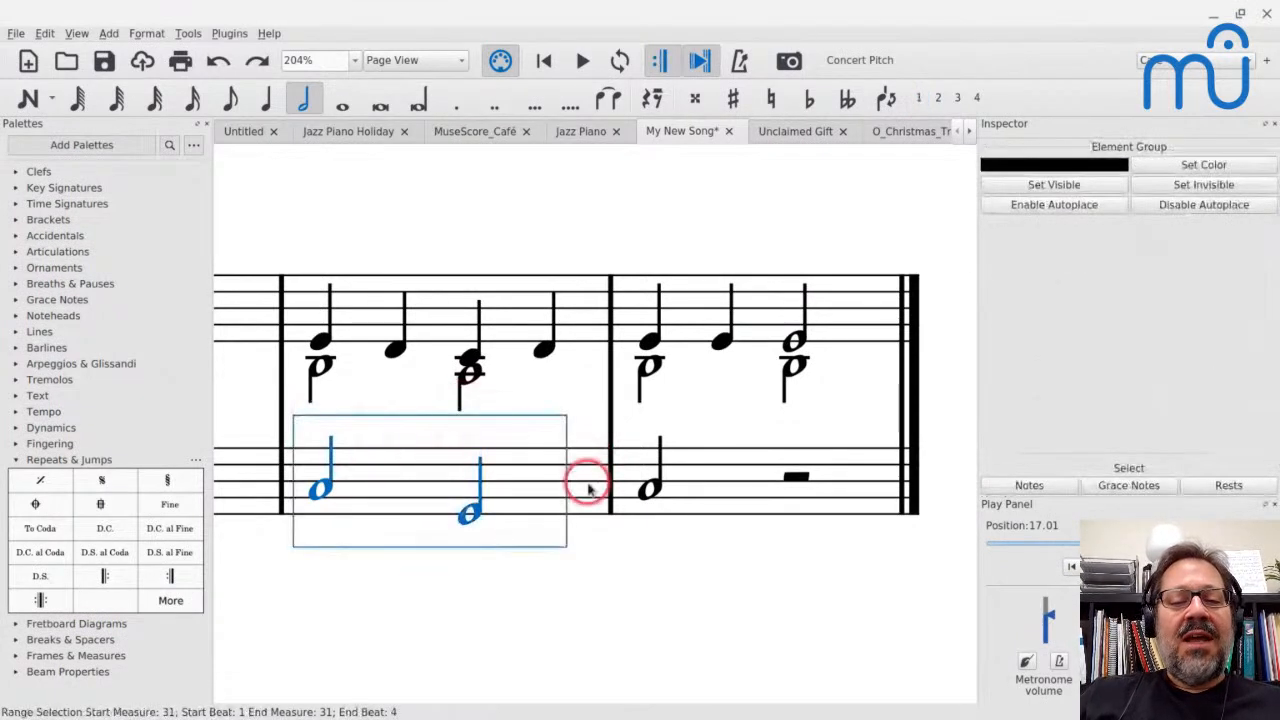
pyautogui.keyDown('shift'); pyautogui.click(691, 487); pyautogui.keyUp('shift')
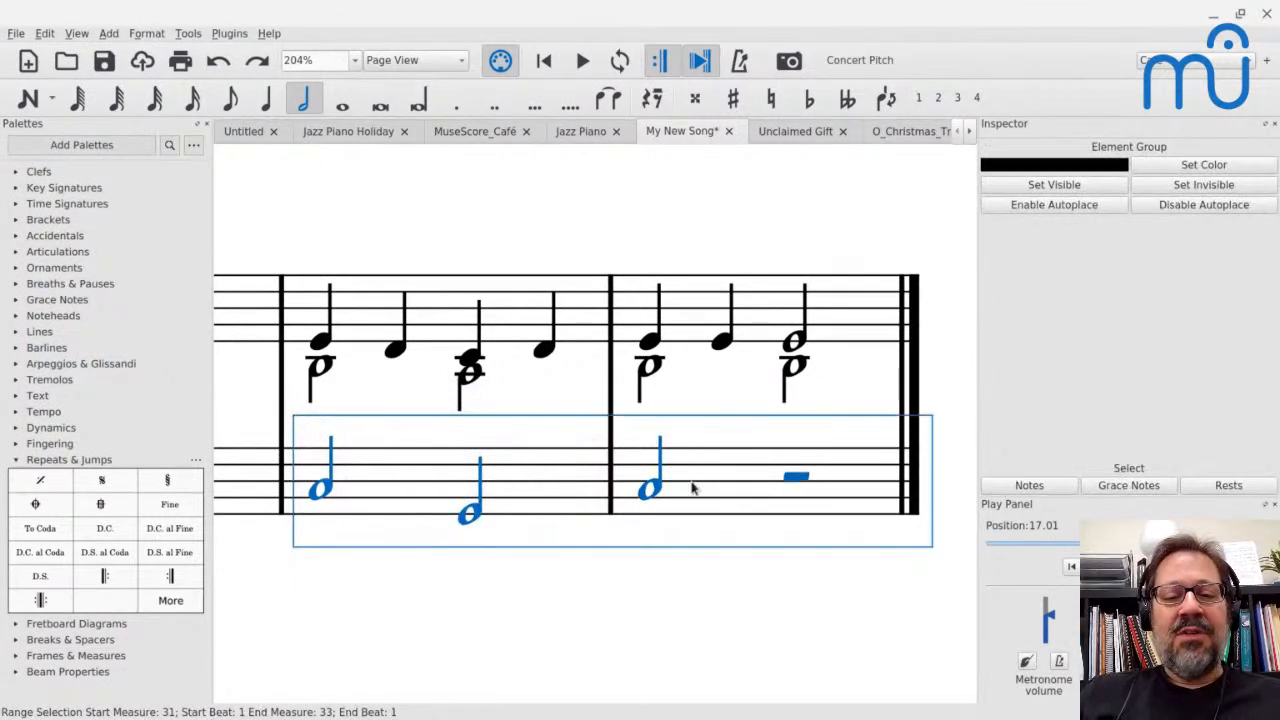
pyautogui.click(187, 34)
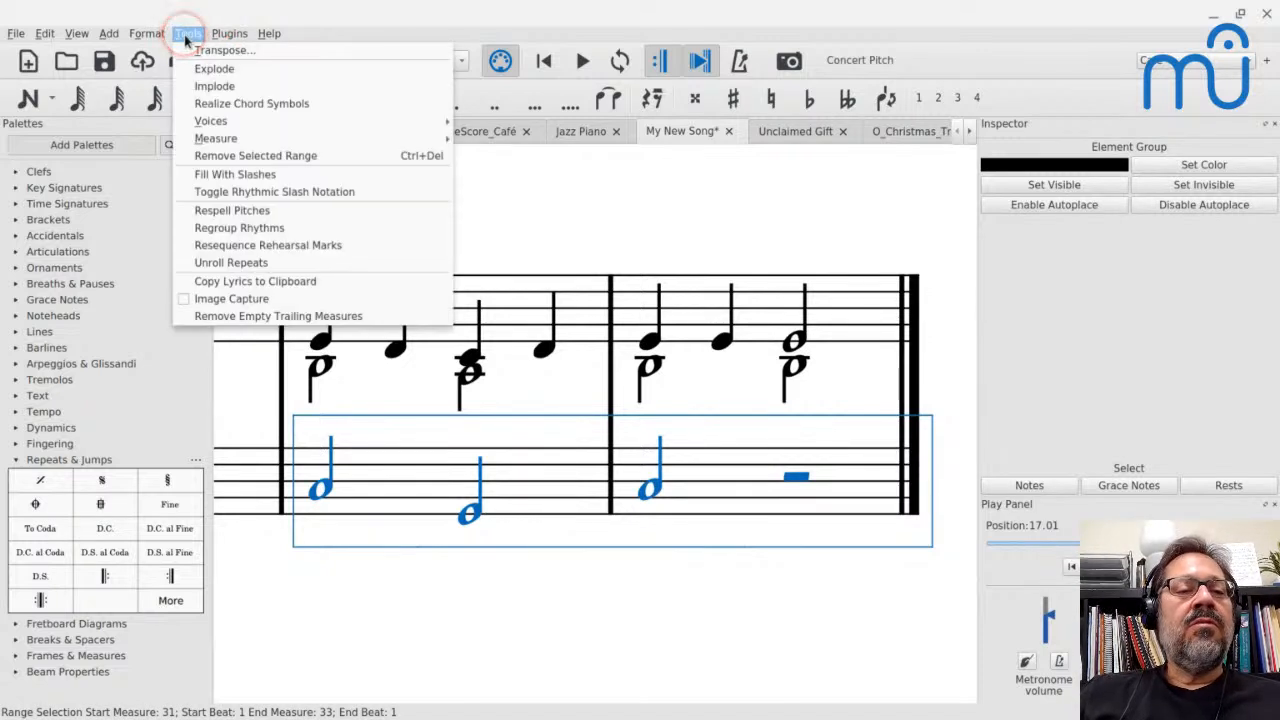
pyautogui.moveTo(191, 120)
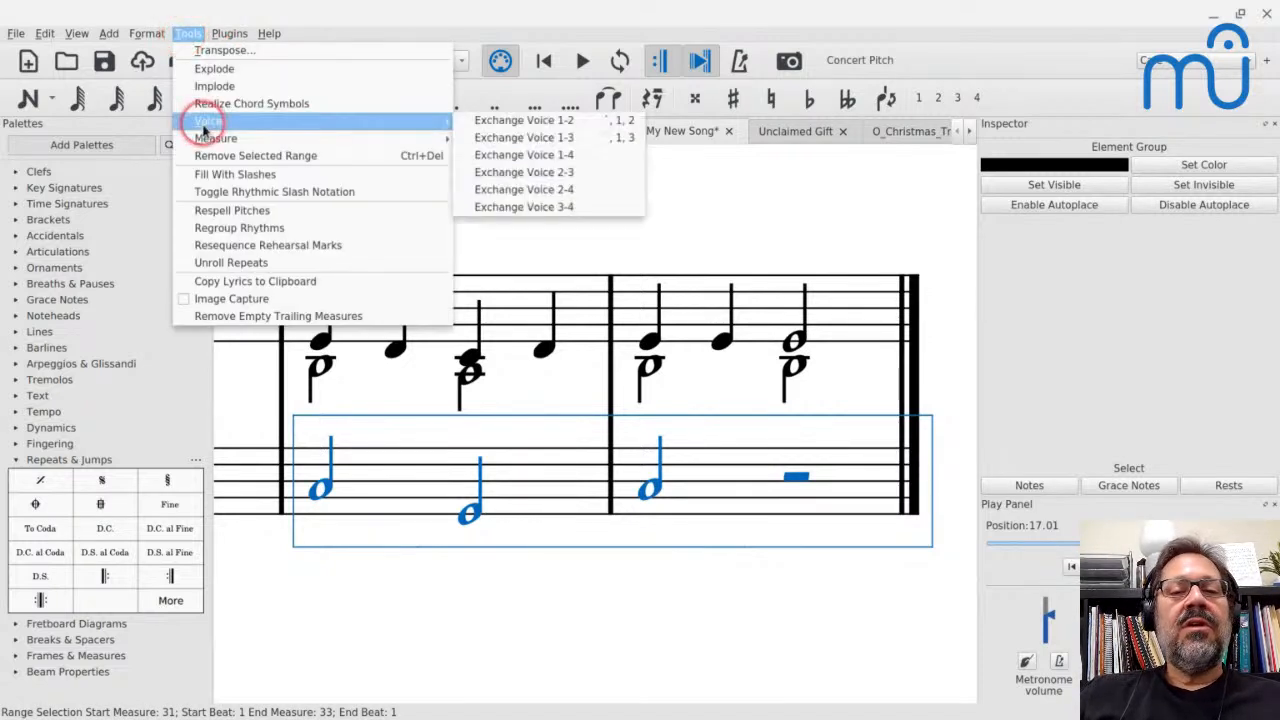
pyautogui.click(565, 124)
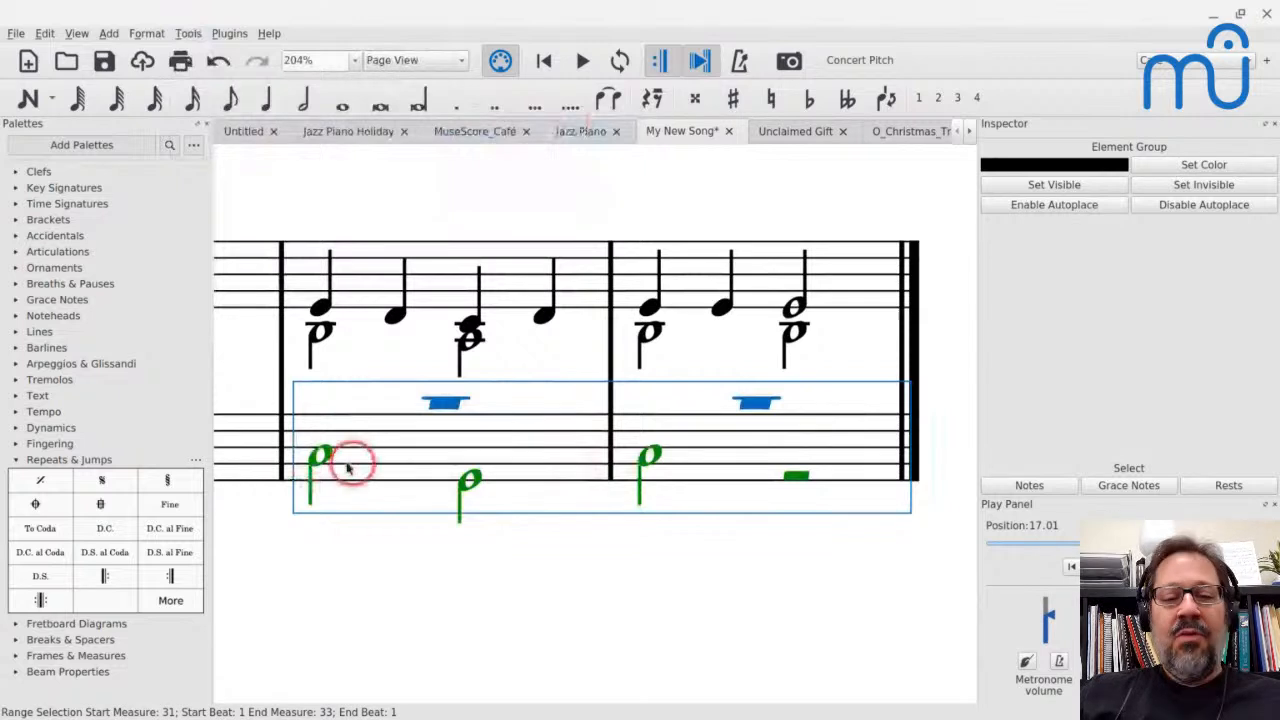
# Enter voice 1 quarter notes G3, F3, E3, F3 and G3 above the bass line, starting at measure 31
pyautogui.click(438, 415)
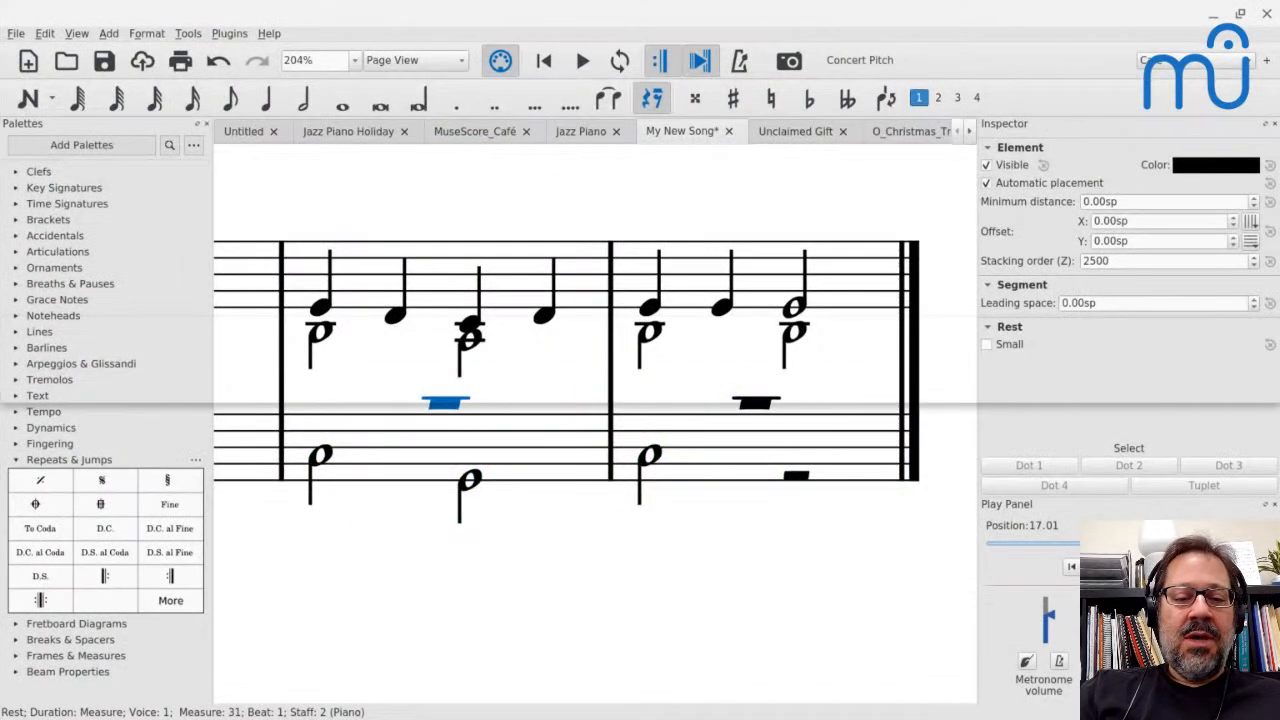
pyautogui.press('n')
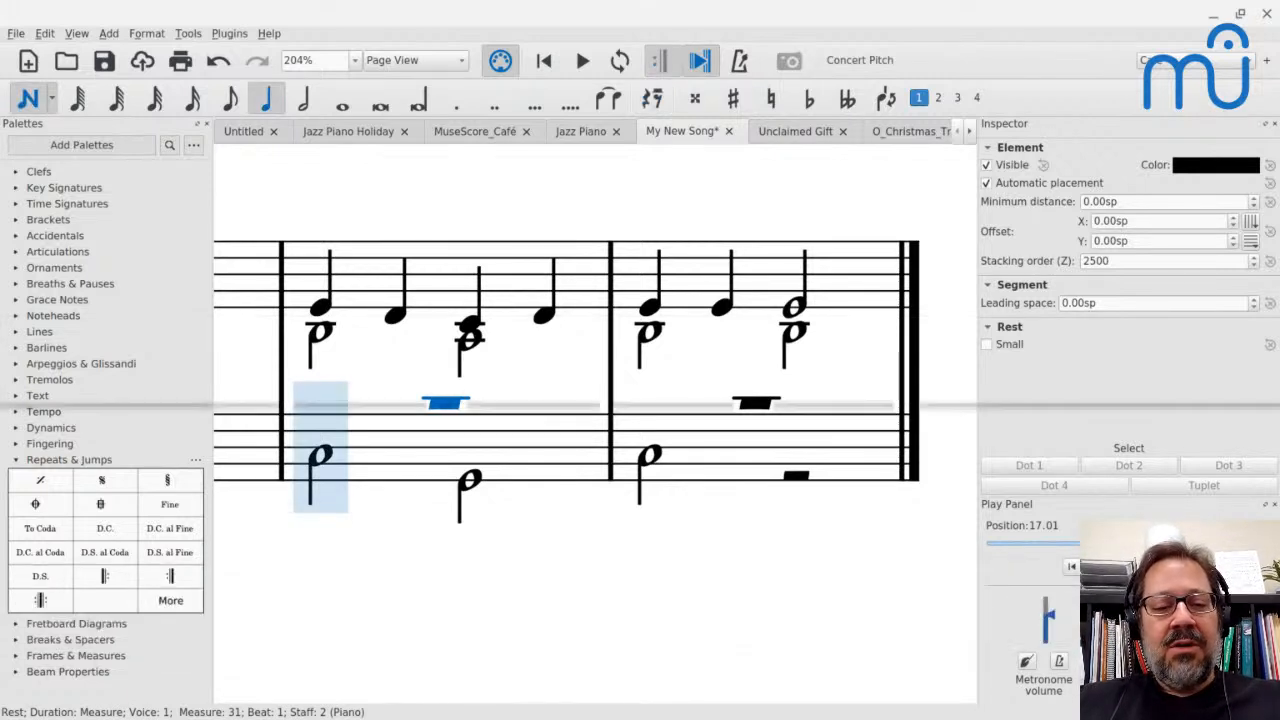
pyautogui.press('5')
pyautogui.press('g')
pyautogui.press('f')
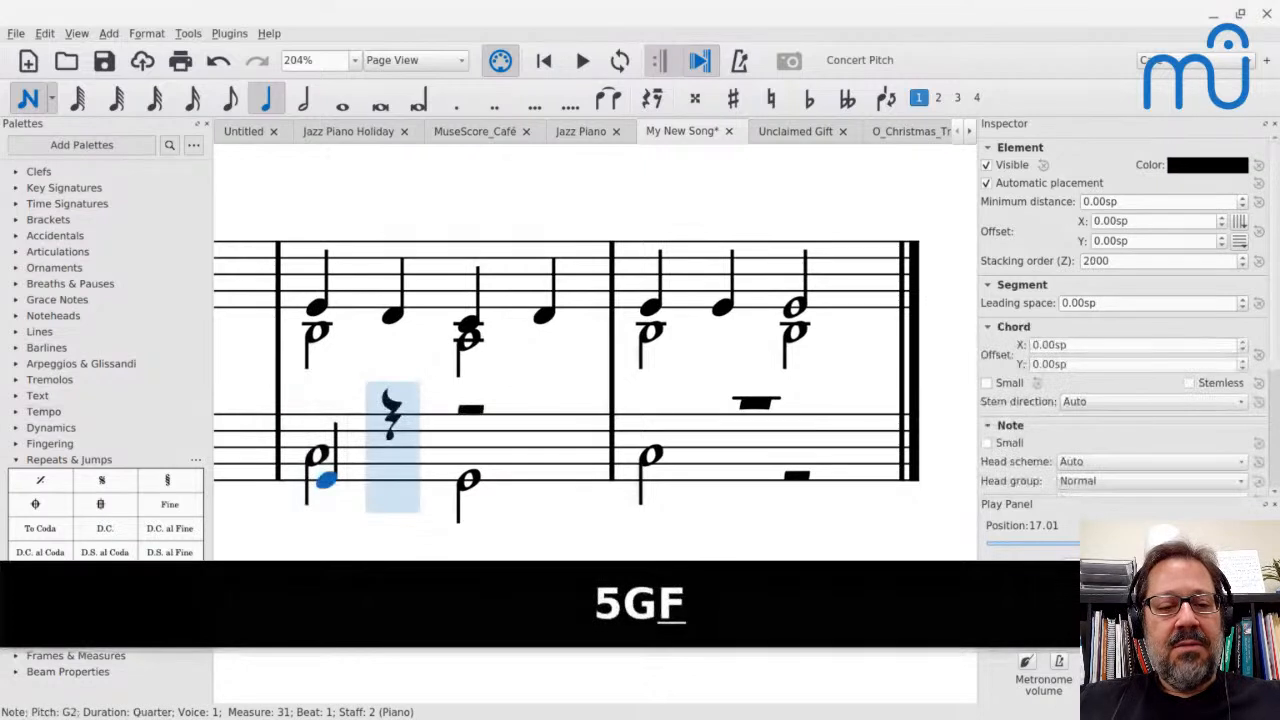
pyautogui.hotkey('ctrl', 'z')
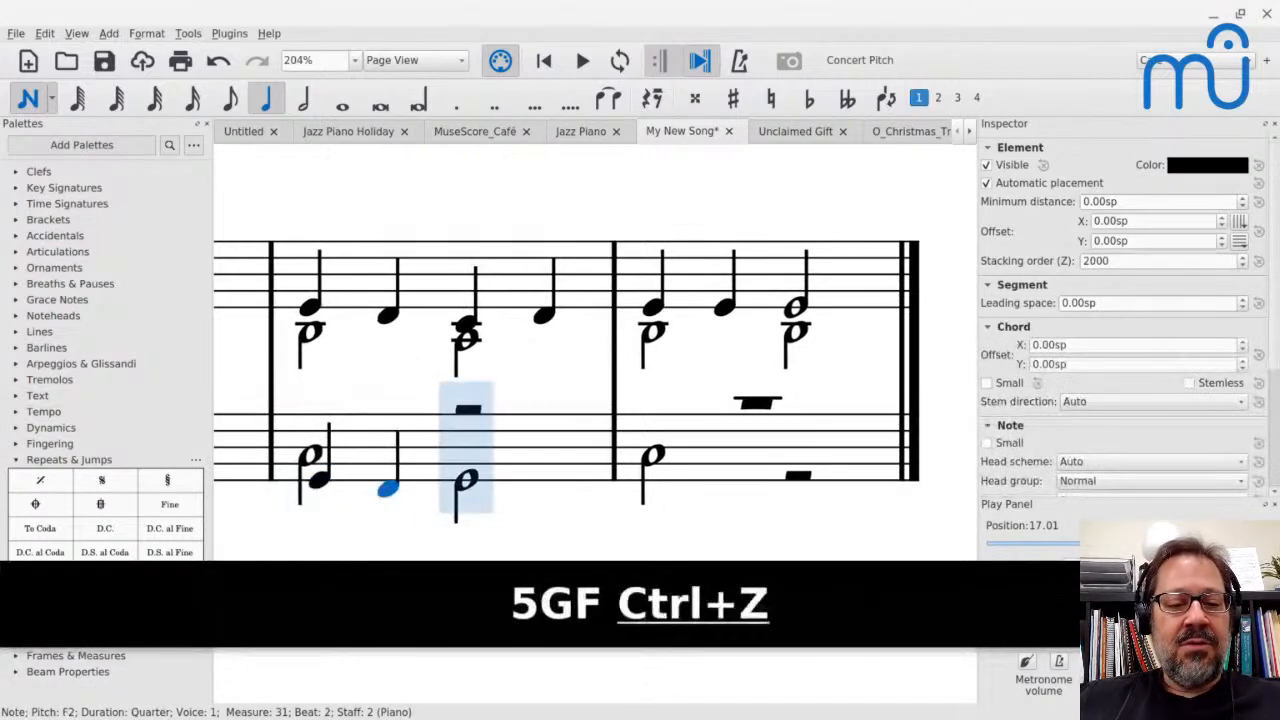
pyautogui.hotkey('ctrl', 'Up')
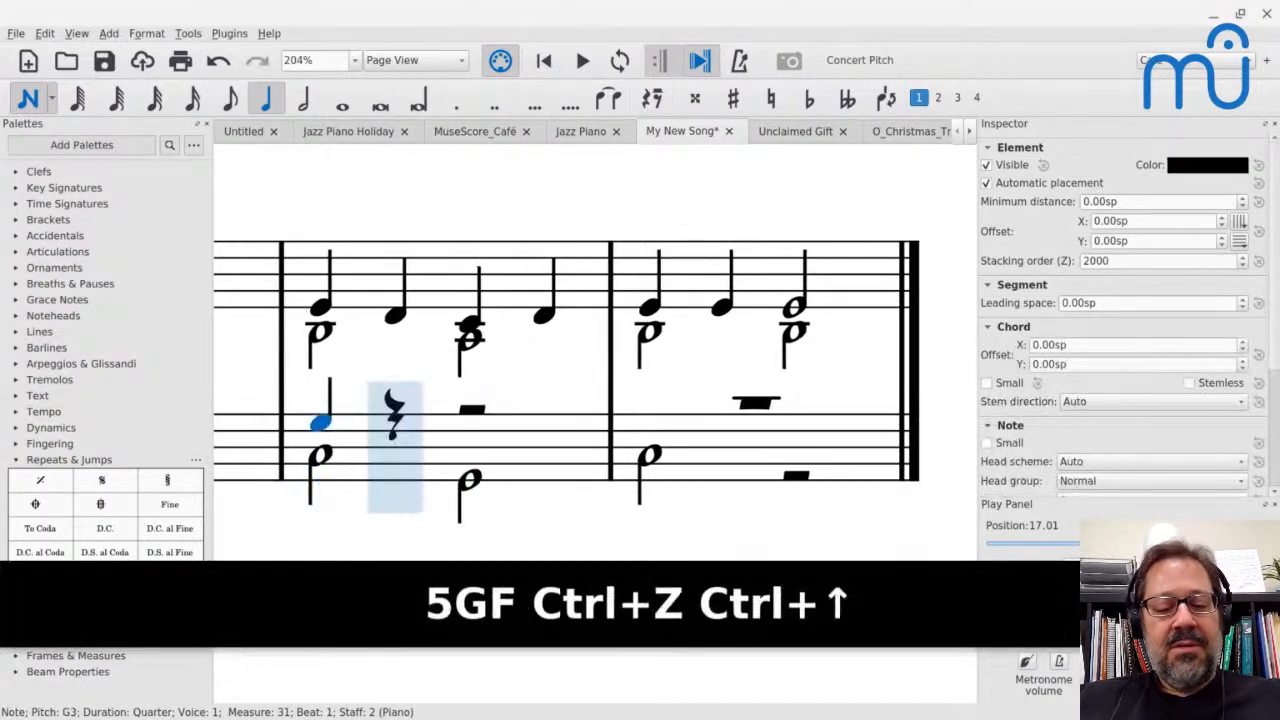
pyautogui.press('f')
pyautogui.press('e')
pyautogui.press('f')
pyautogui.press('g')
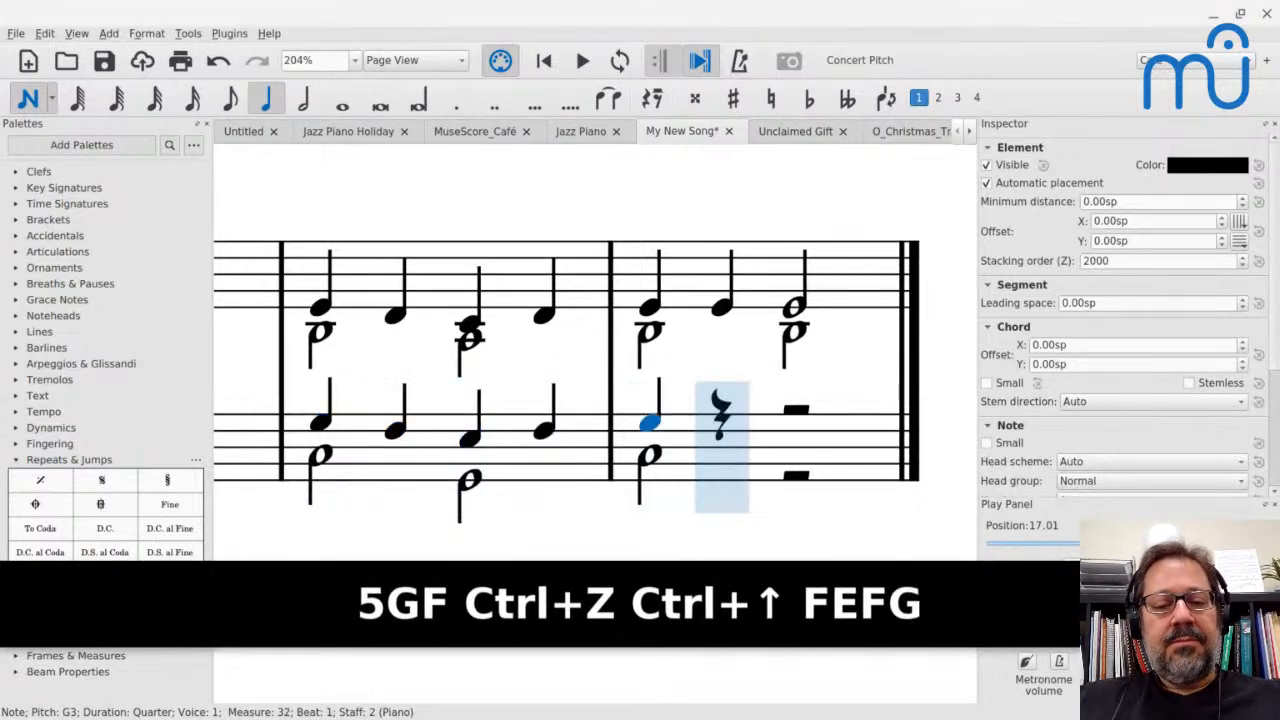
pyautogui.press('Escape')
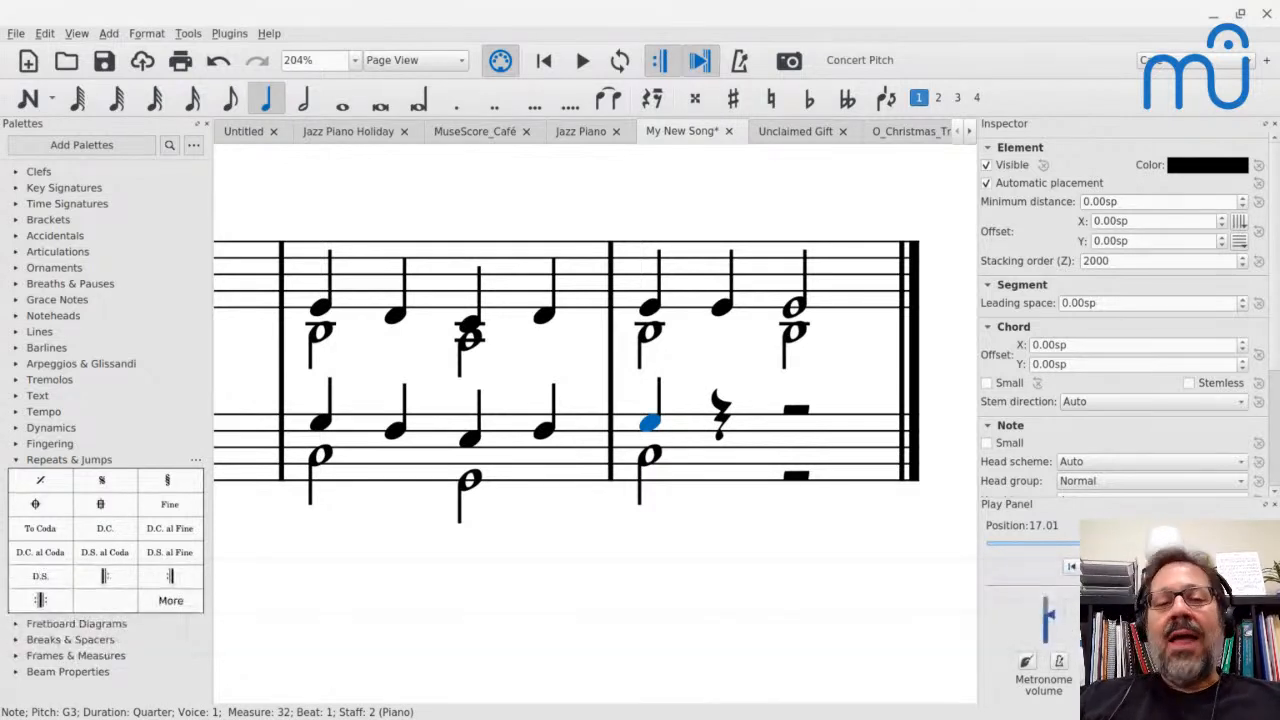
# Review the O_Christmas_Tree score's annotated techniques and play back the chorale voicing in measure 7
pyautogui.scroll(5, 566, 400)
pyautogui.scroll(2, 223, 400)
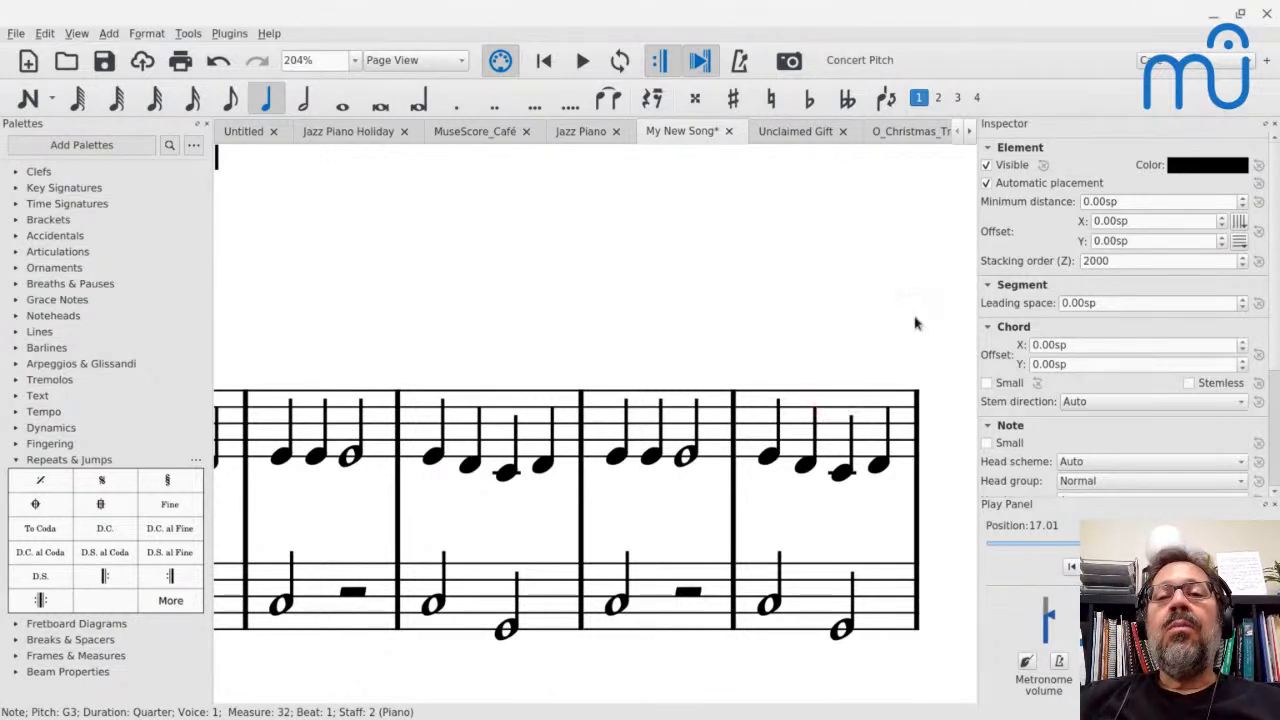
pyautogui.click(903, 128)
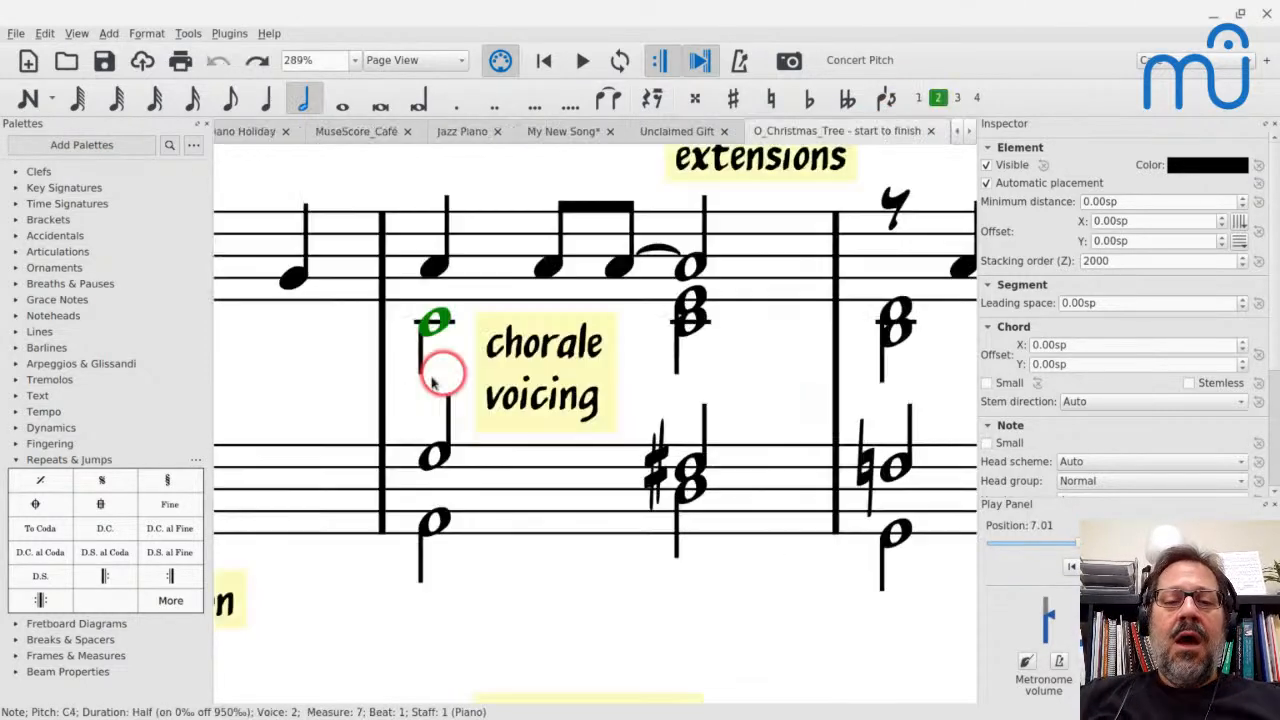
pyautogui.scroll(-10, 400, 378)
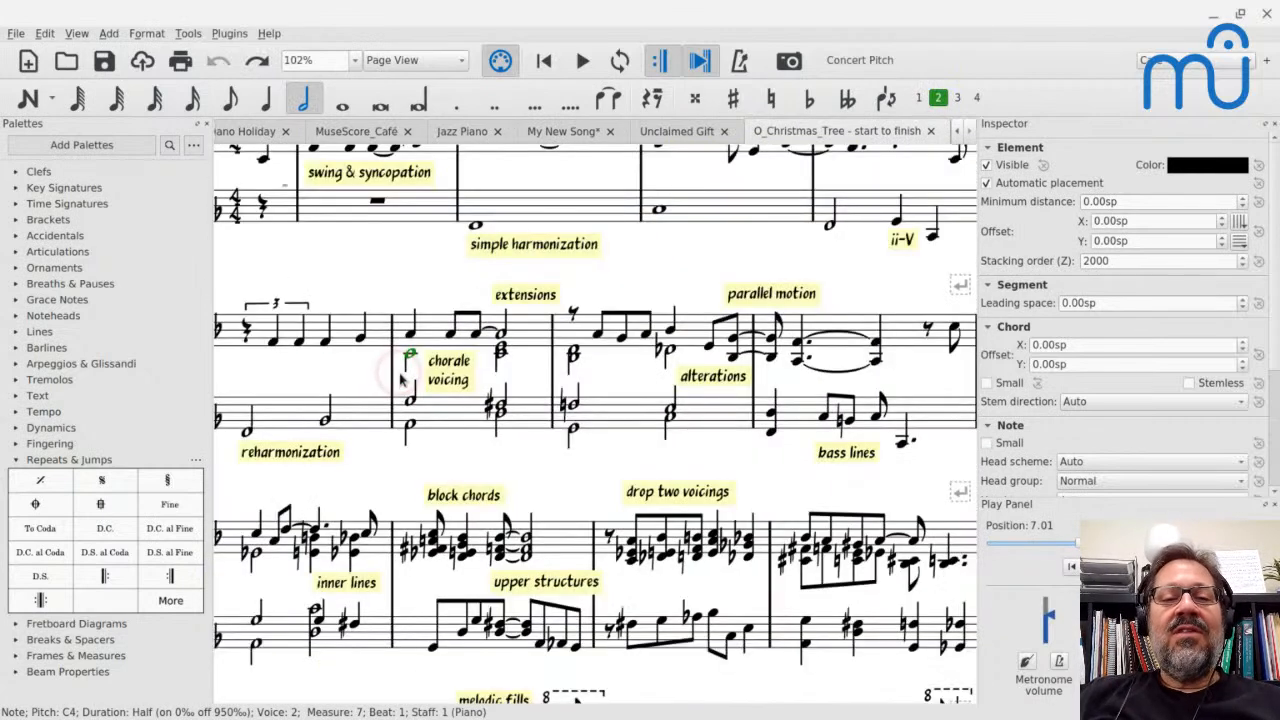
pyautogui.scroll(3, 400, 378)
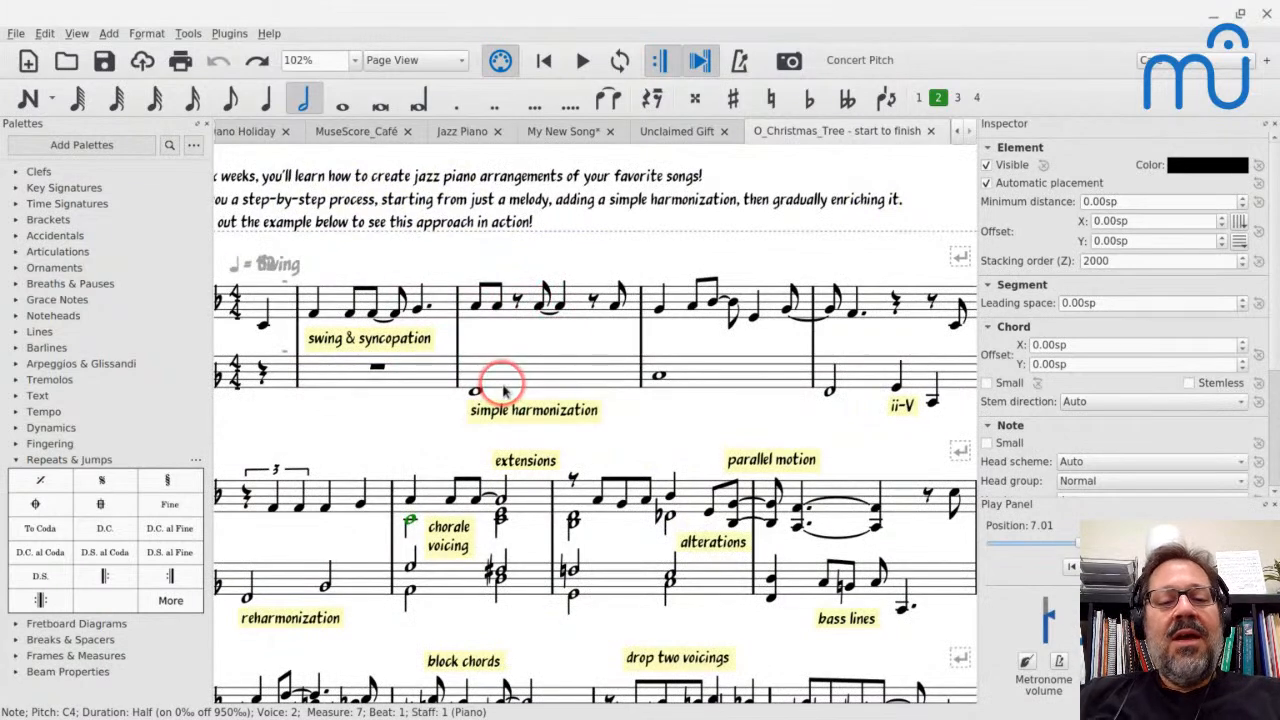
pyautogui.scroll(-1, 405, 530)
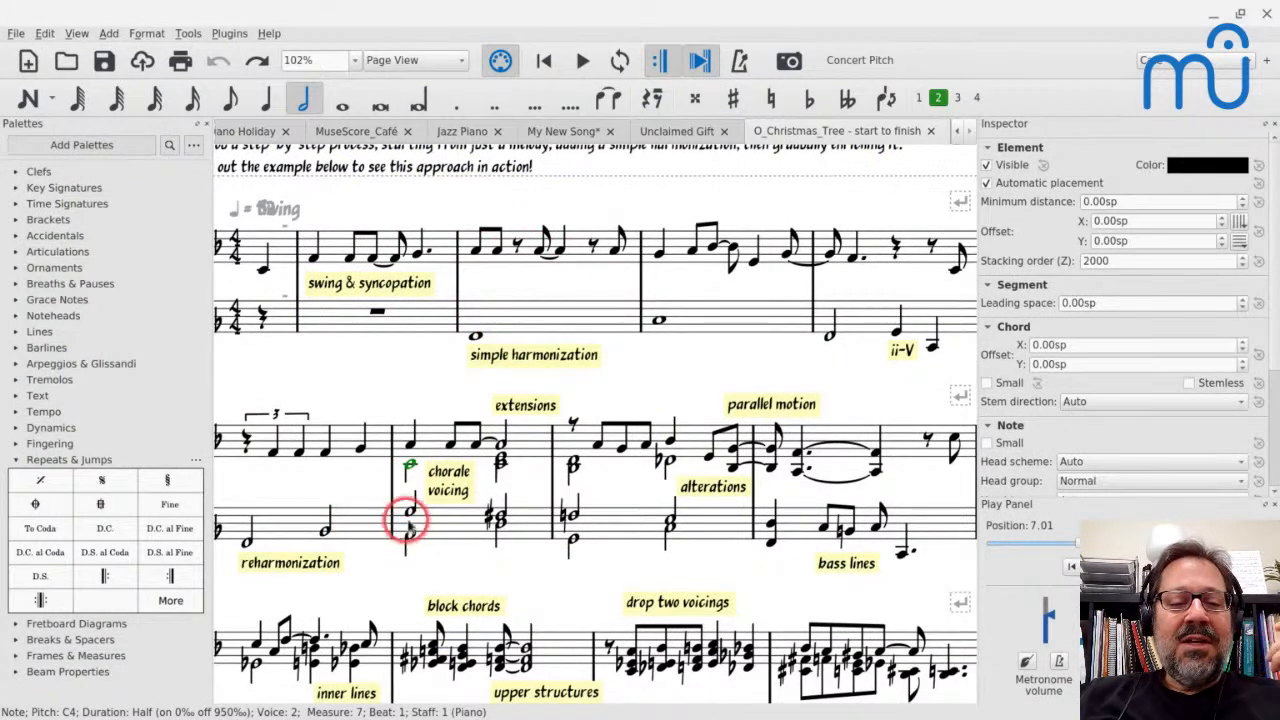
pyautogui.click(408, 512)
pyautogui.press('space')
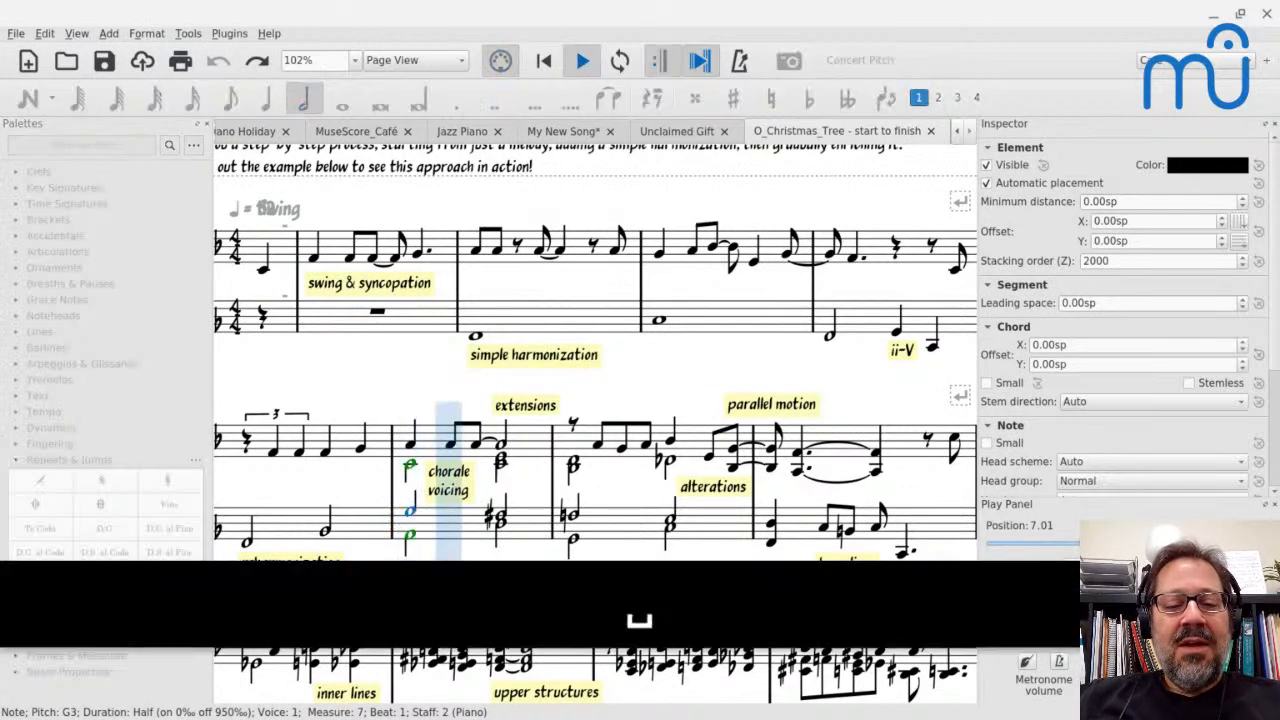
pyautogui.press('space')
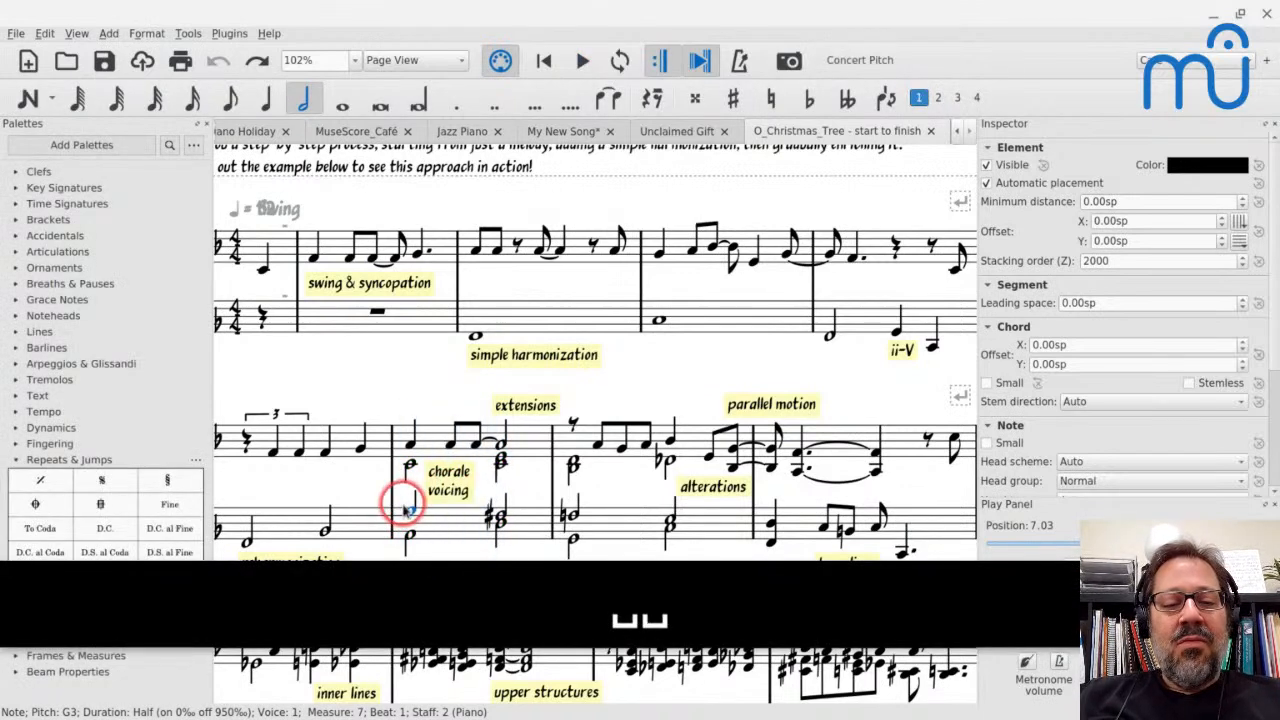
# Play back measure 10, marked inner lines, in the O_Christmas_Tree score
pyautogui.scroll(-2, 505, 515)
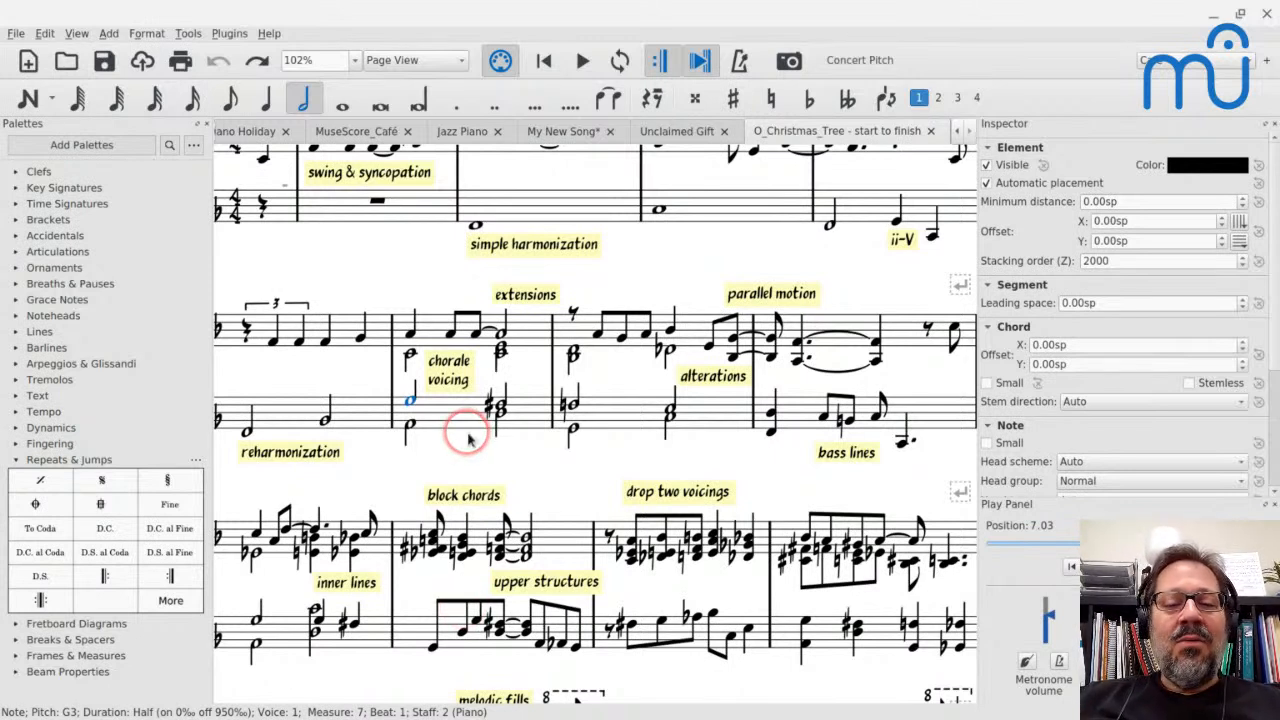
pyautogui.scroll(-4, 468, 440)
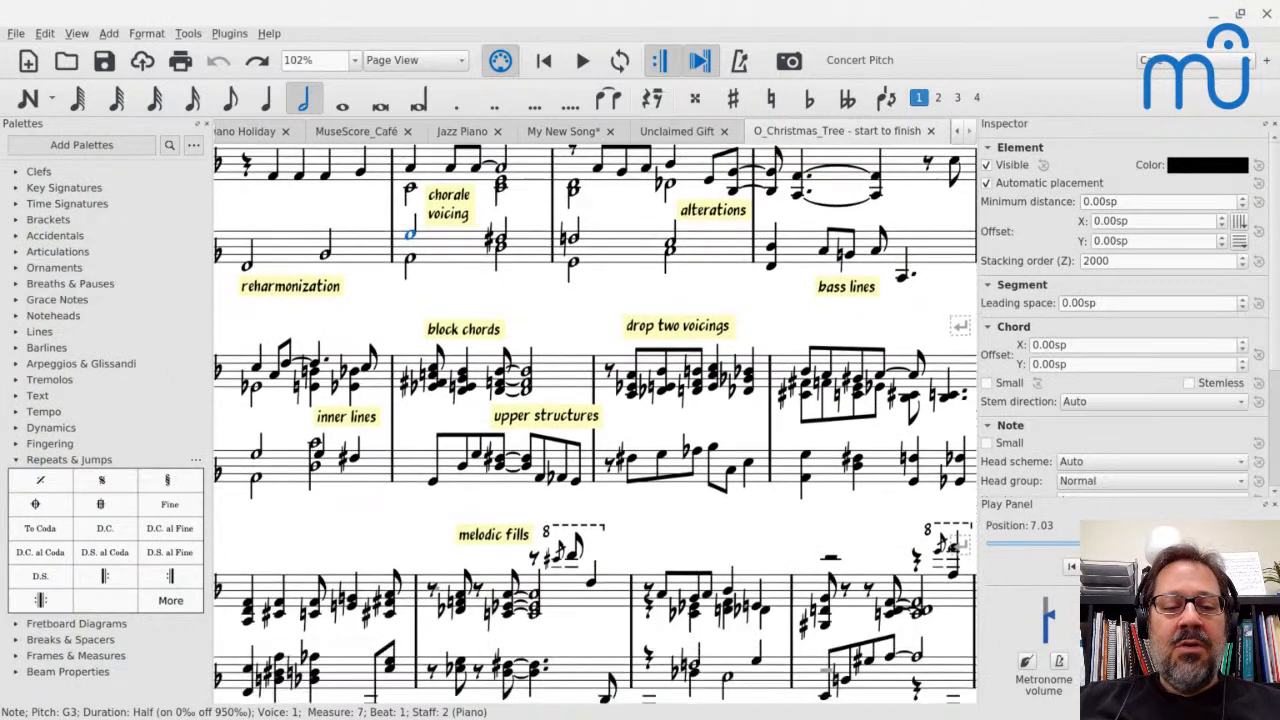
pyautogui.click(277, 455)
pyautogui.press('space')
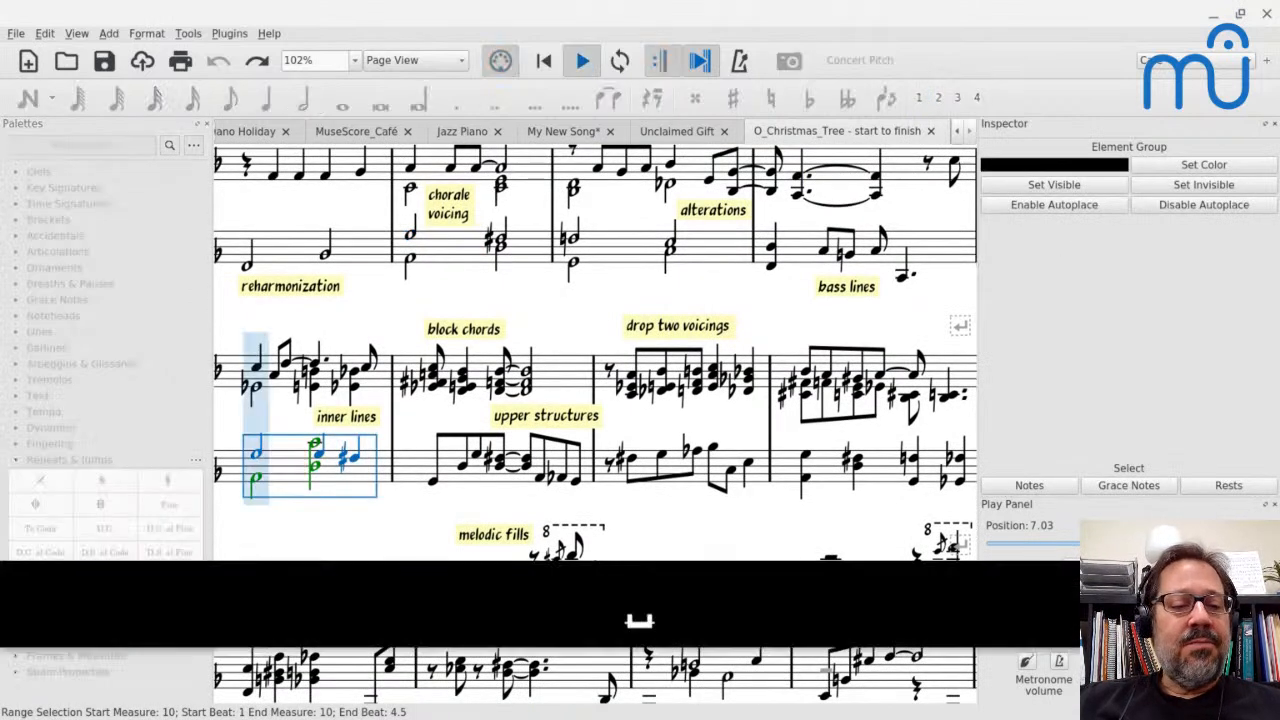
pyautogui.press('space')
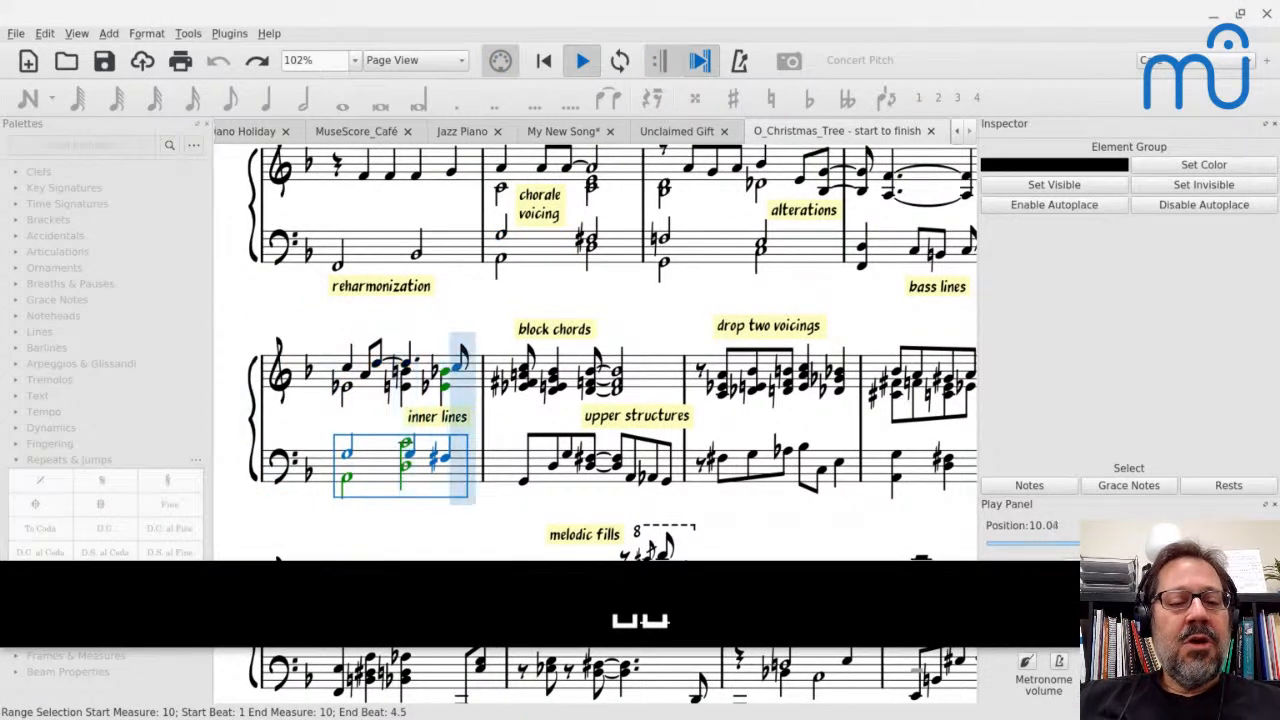
# Examine the voice 1 quarter notes on beats 3 and 4 of measure 10's bass staff
pyautogui.click(407, 453)
pyautogui.press('Right')
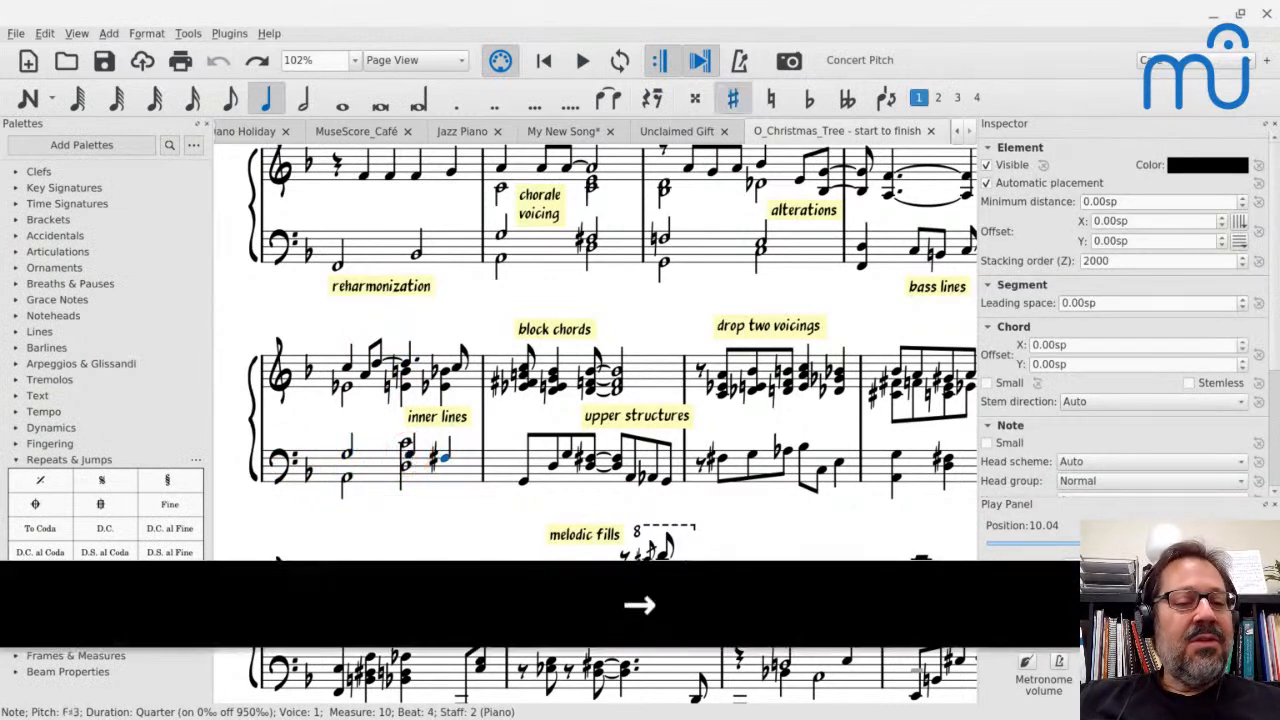
pyautogui.press('Left')
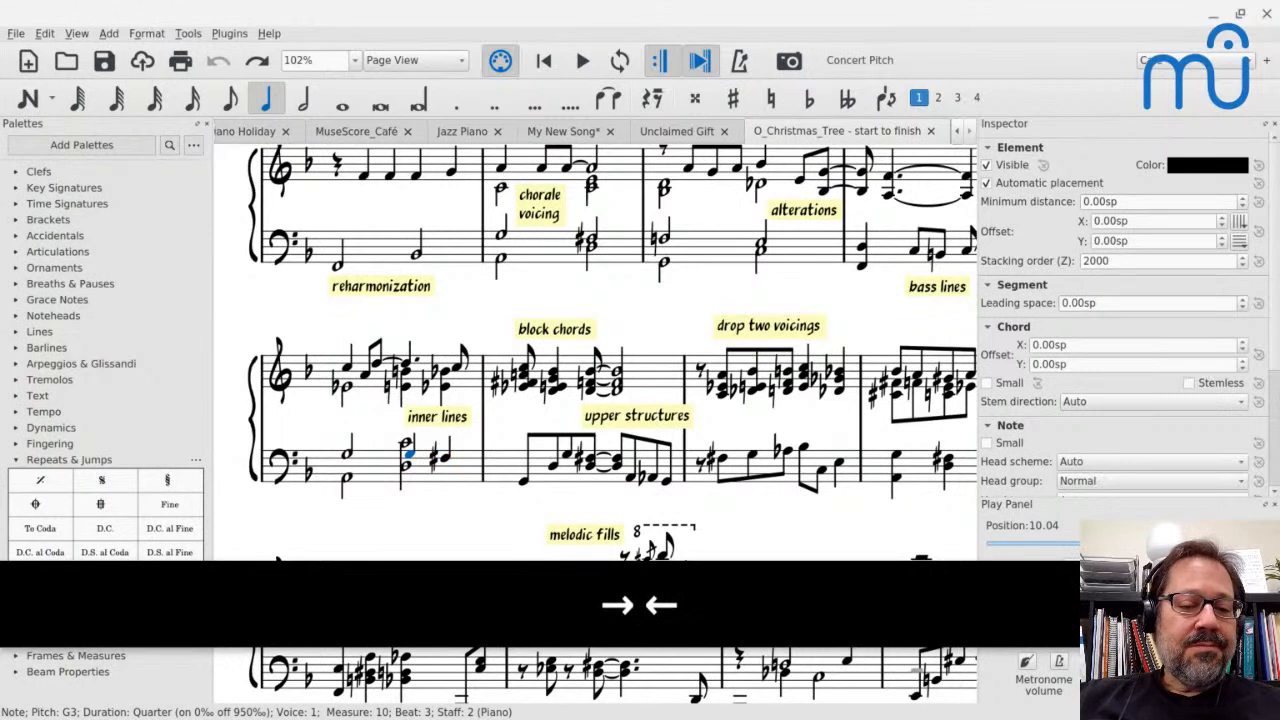
# Examine the voice 1 and voice 2 notes in measure 10's bass staff, comparing their durations and beats
pyautogui.click(345, 455)
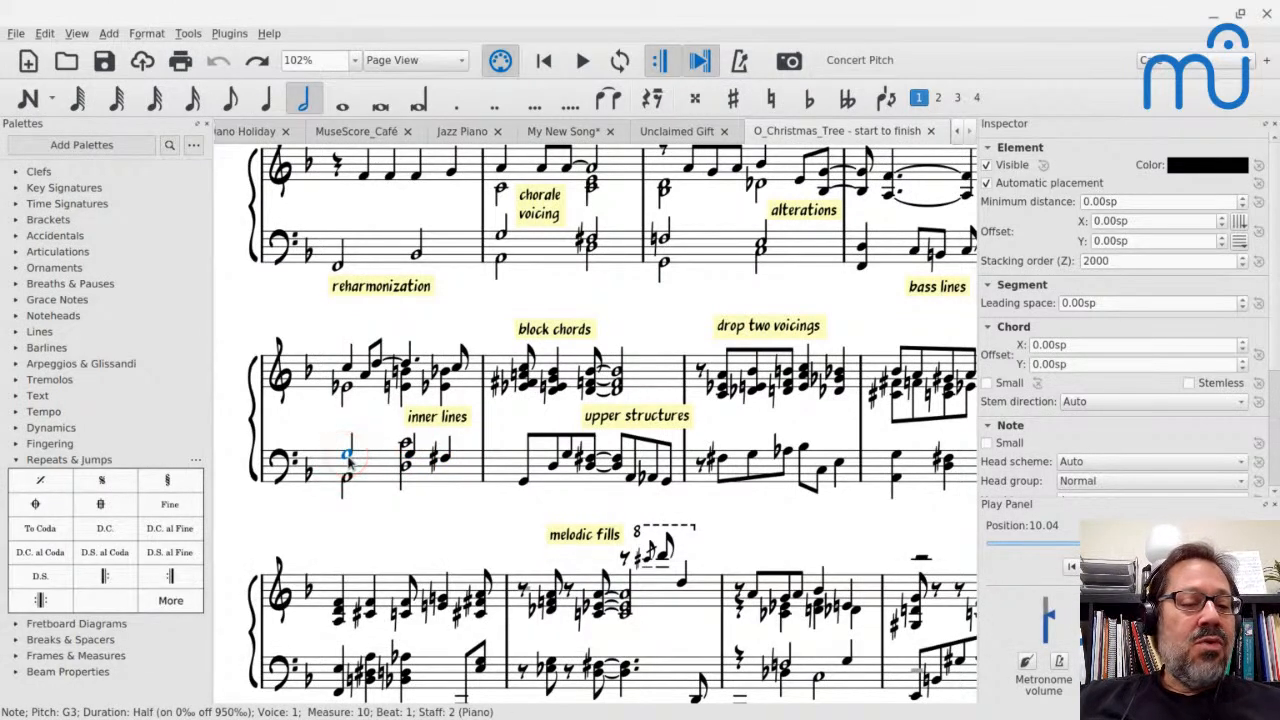
pyautogui.click(345, 455)
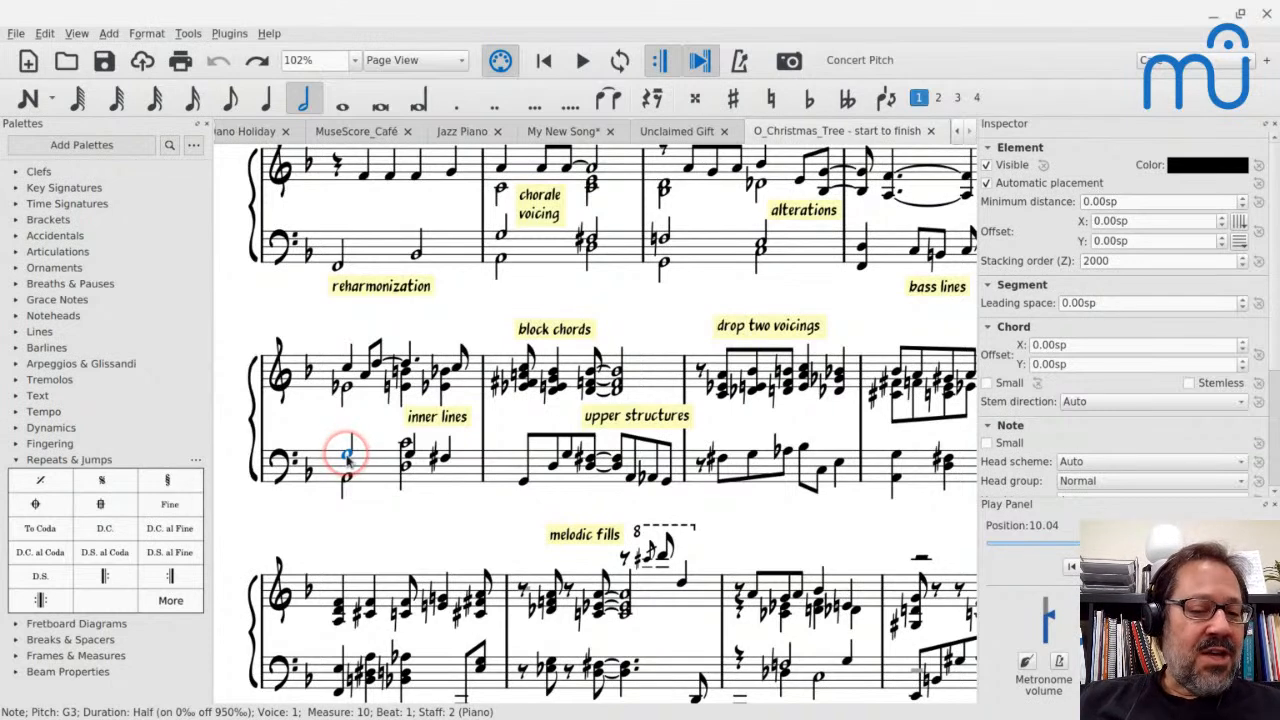
pyautogui.press('Right')
pyautogui.press('Right')
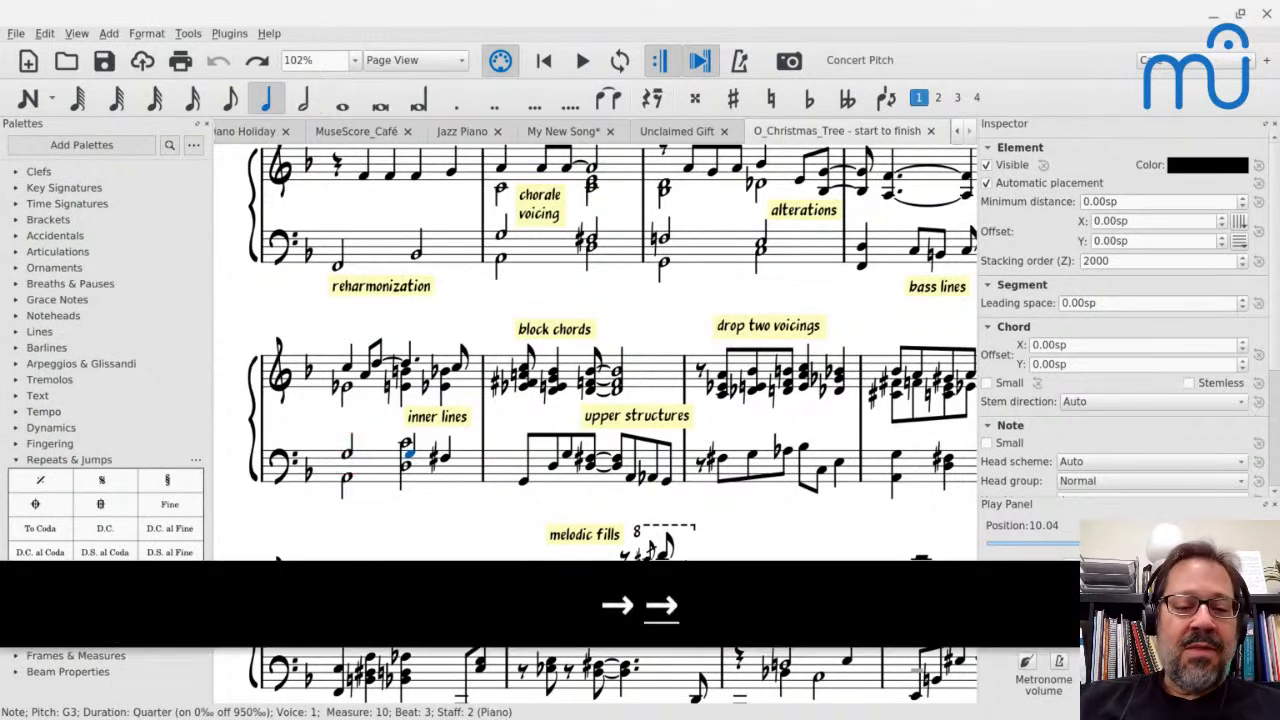
pyautogui.click(345, 481)
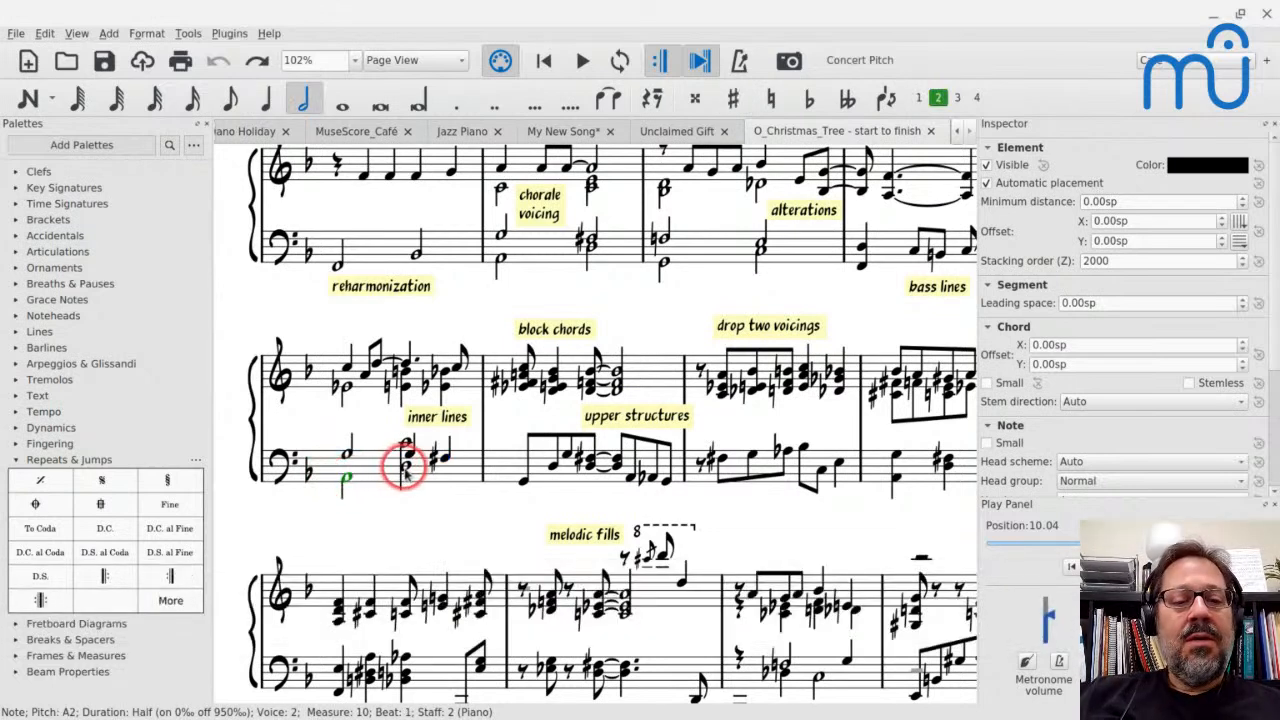
pyautogui.click(405, 468)
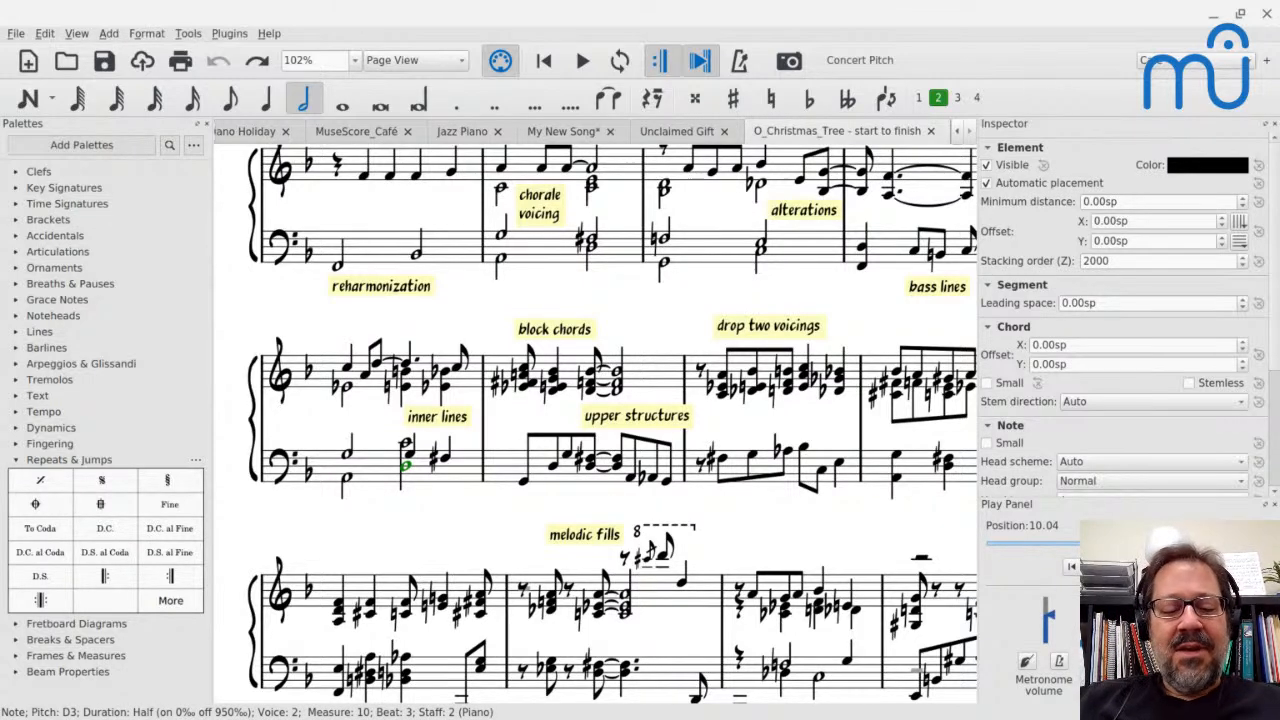
# Switch to the web browser and review the Week of November 8, 2021 schedule on the Mastering MuseScore community home page
pyautogui.hotkey('alt', 'Tab')
pyautogui.hotkey('alt', 'Tab')
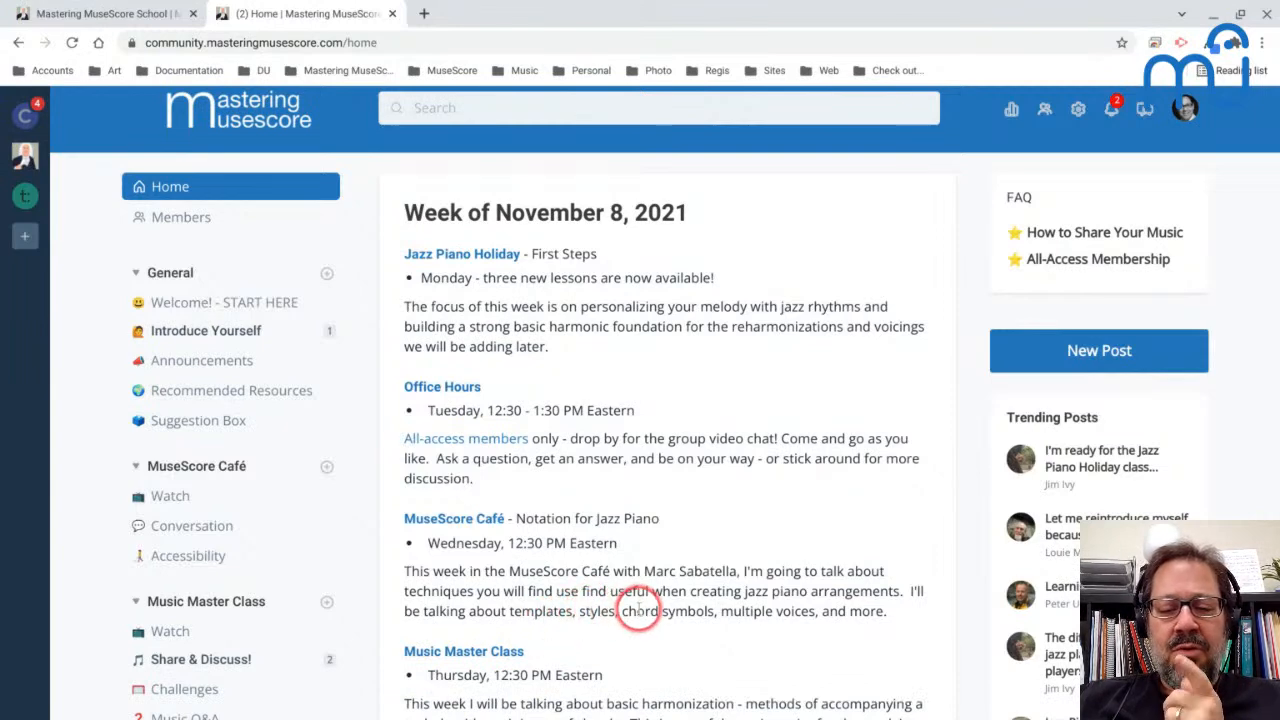
pyautogui.scroll(-2, 690, 608)
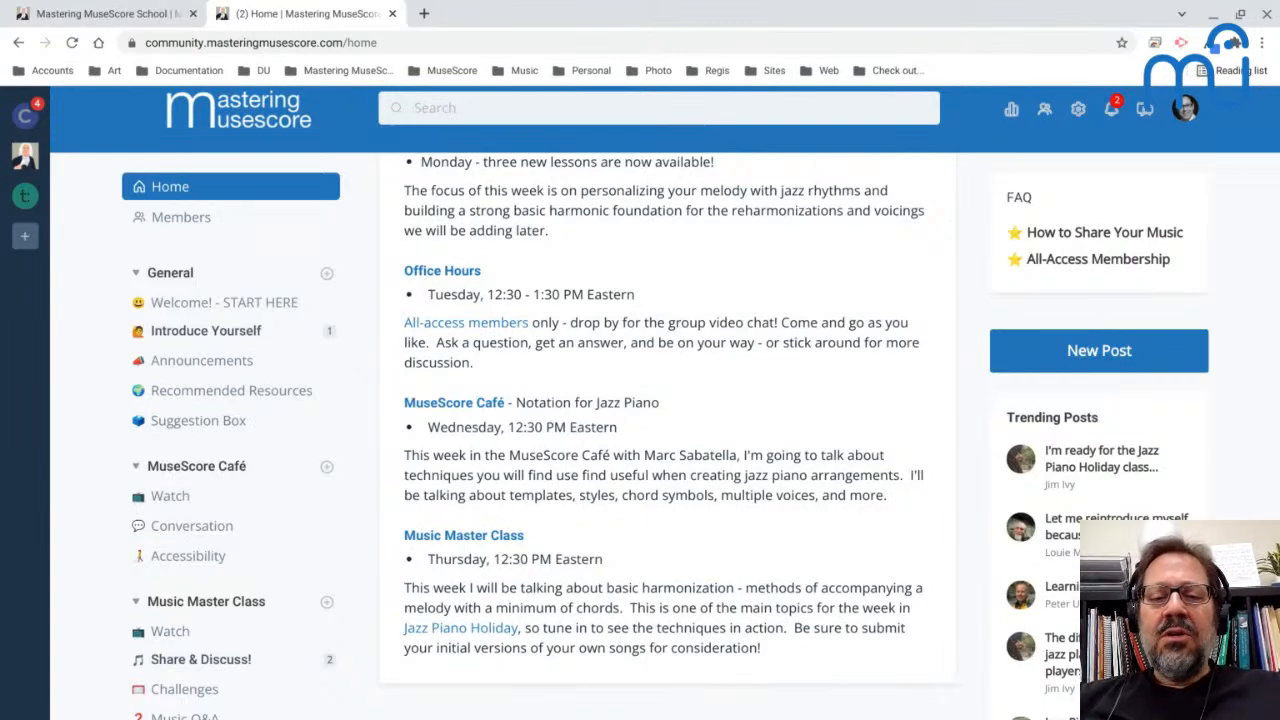
# Switch back to MuseScore and add a left (start) repeat sign at measure 23 of My New Song
pyautogui.hotkey('alt', 'Tab')
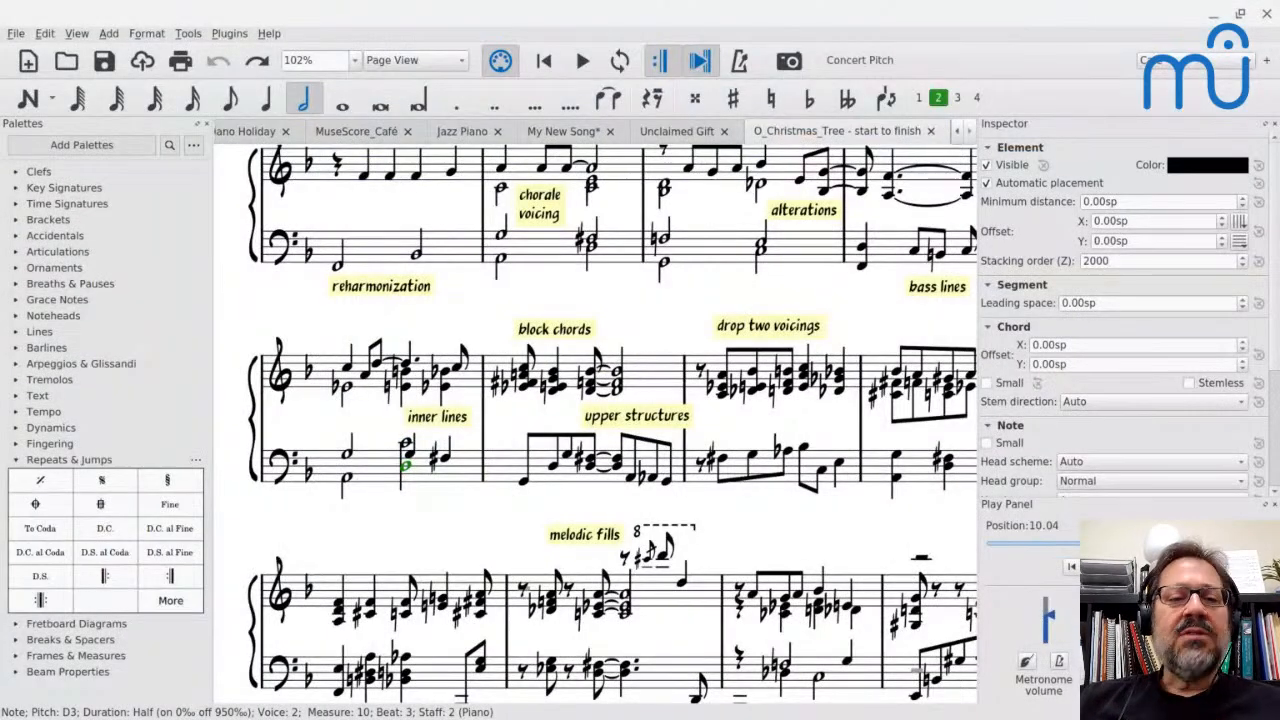
pyautogui.click(540, 135)
pyautogui.scroll(-2, 478, 420)
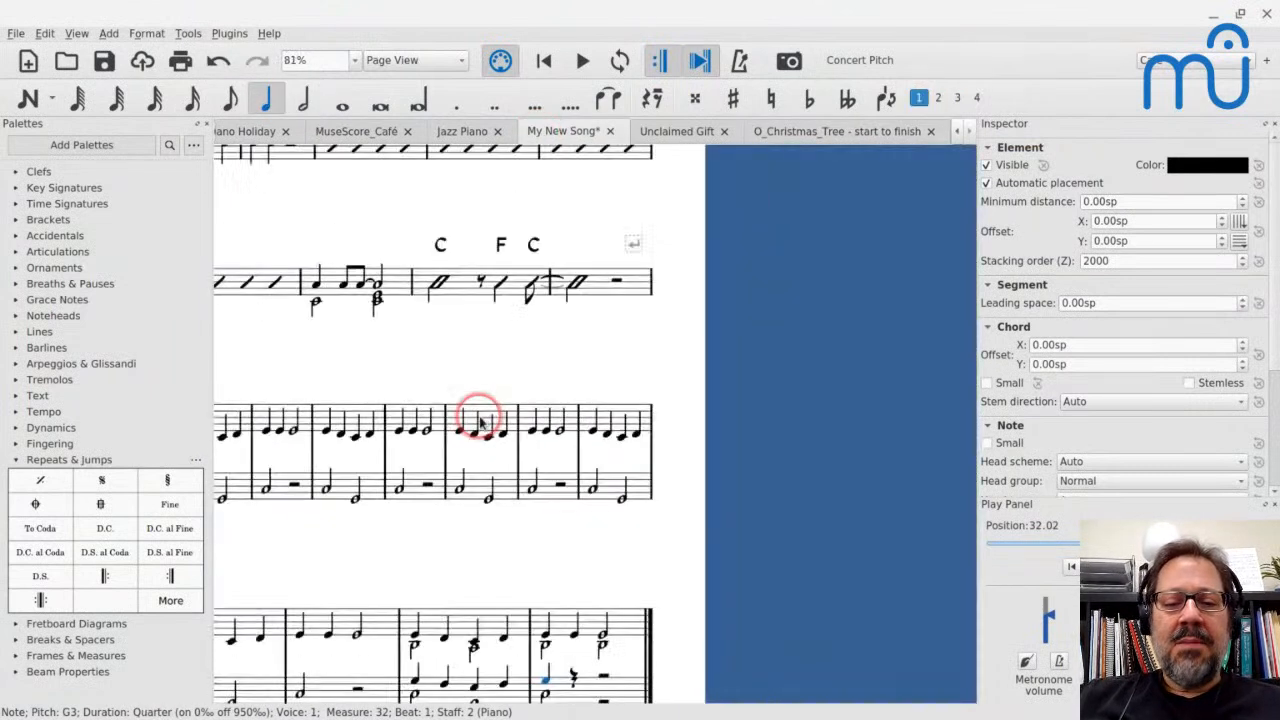
pyautogui.scroll(-3, 480, 422)
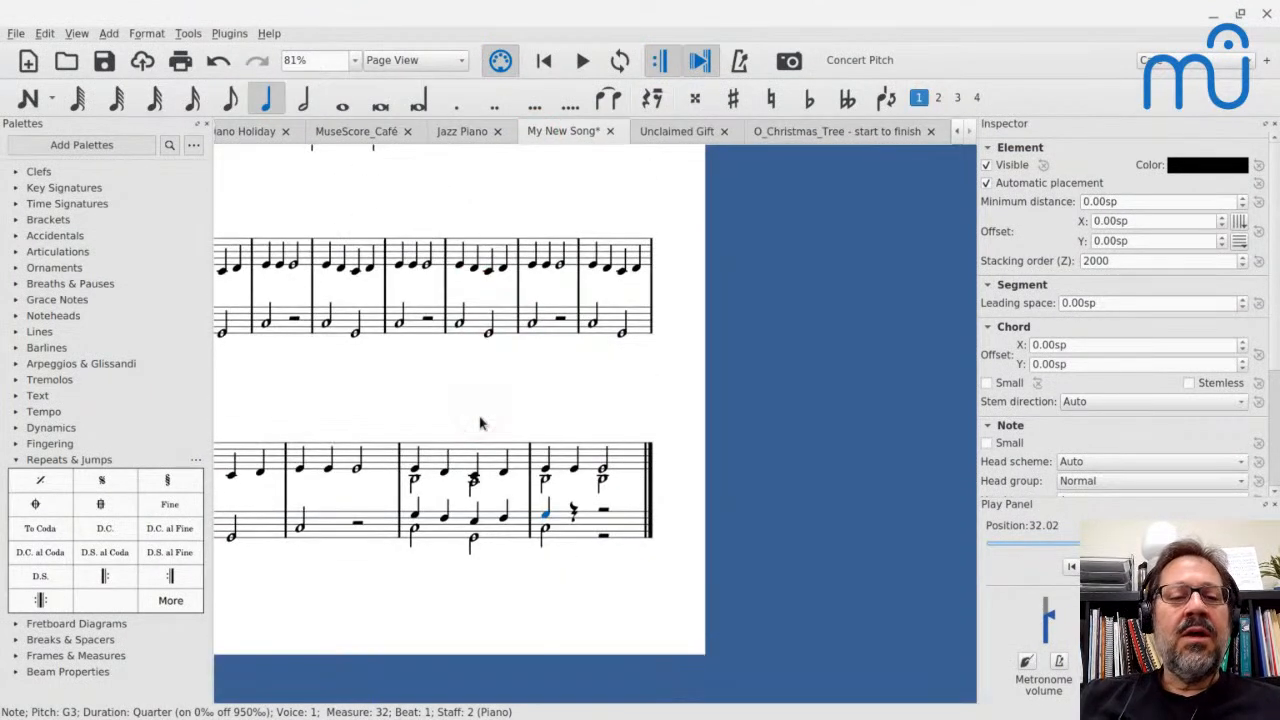
pyautogui.click(328, 256)
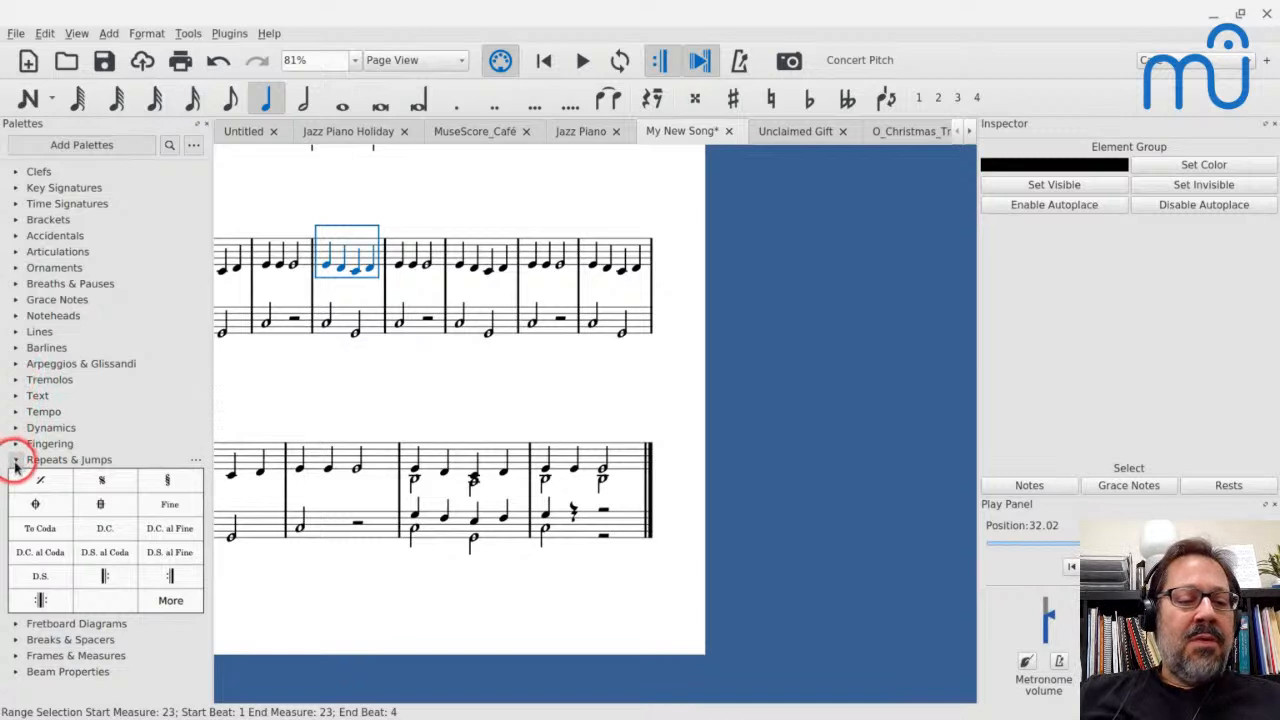
pyautogui.click(108, 576)
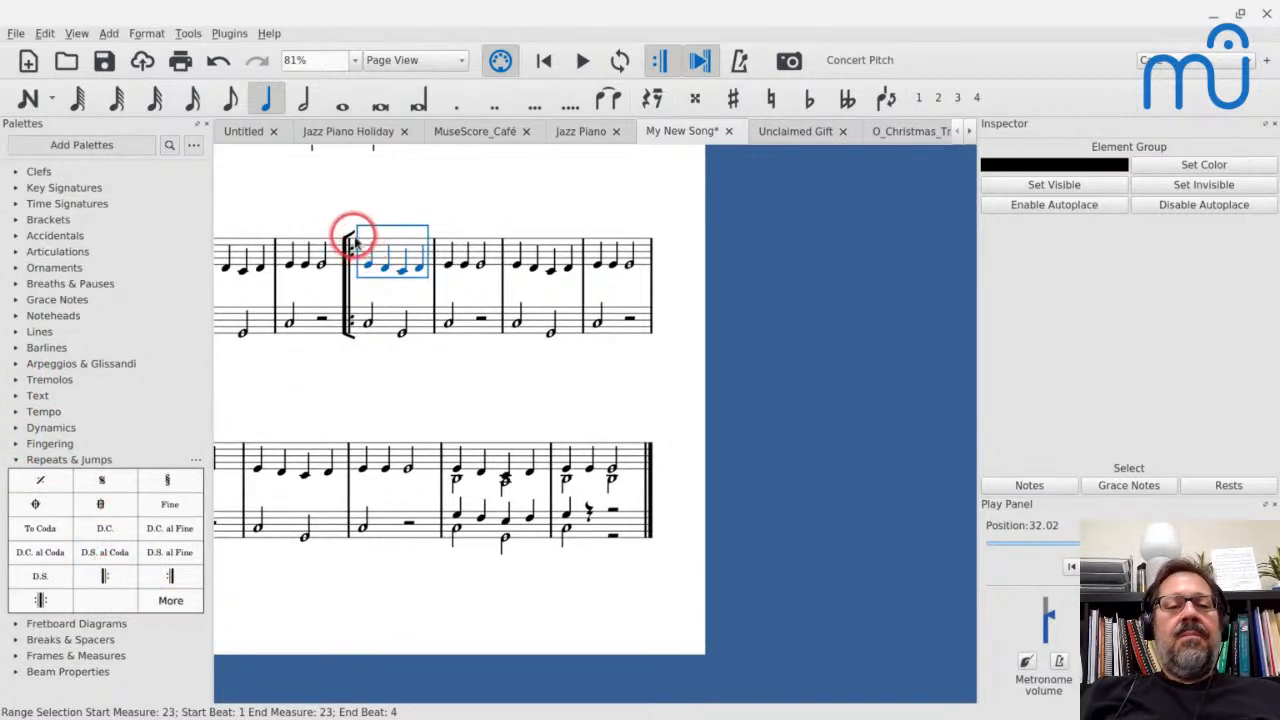
# Try the start repeat at measure 23 without winged barline tips in the score style, and restore the tips
pyautogui.scroll(-1, 352, 255)
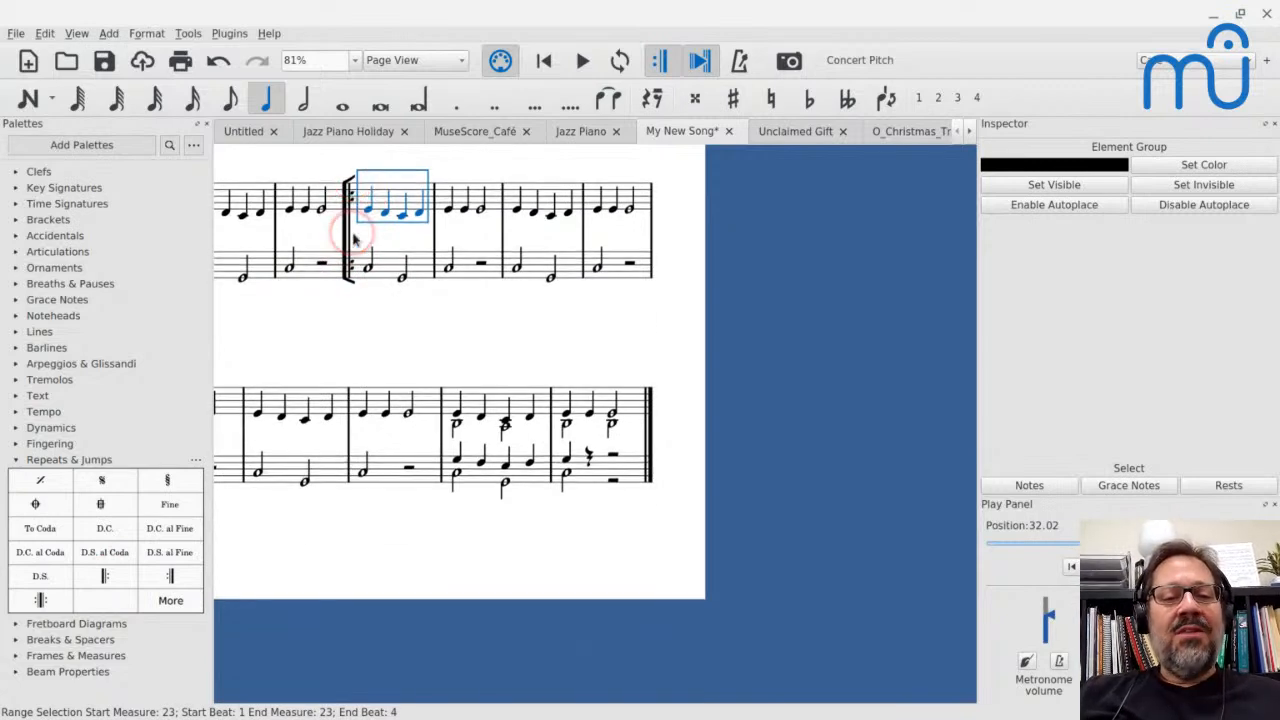
pyautogui.scroll(1, 352, 237)
pyautogui.scroll(10, 352, 238)
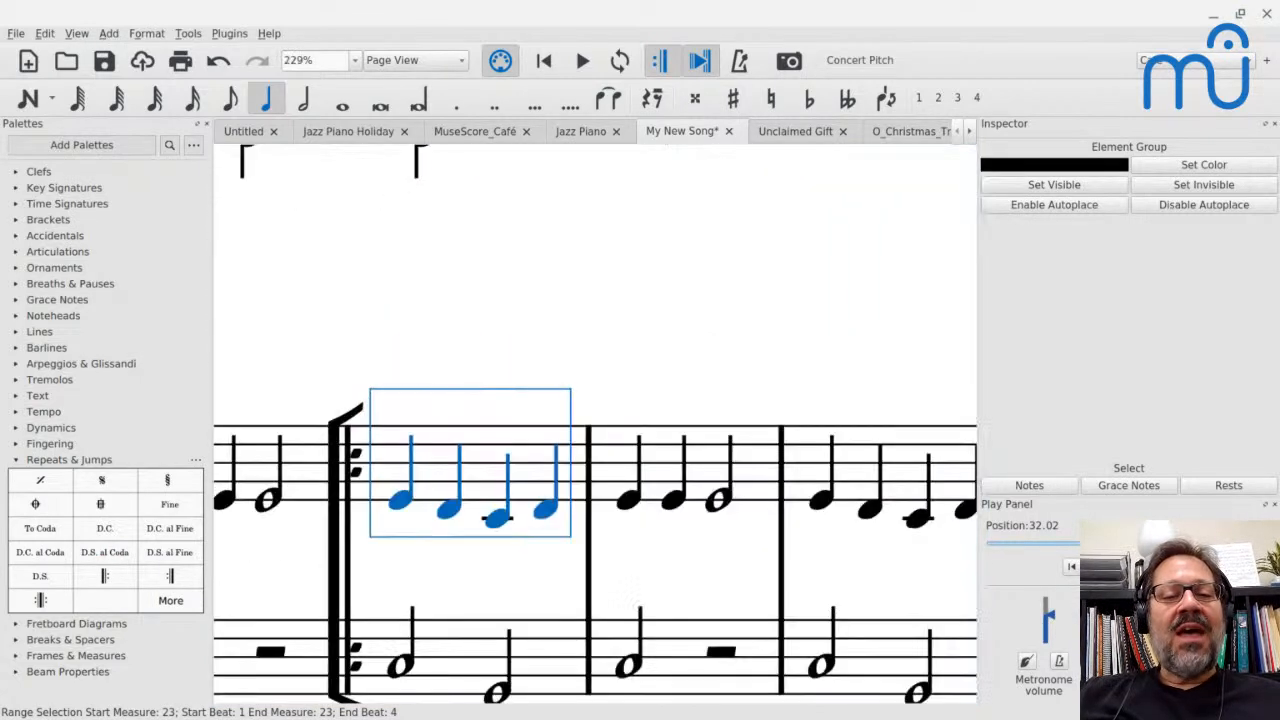
pyautogui.scroll(-3, 352, 238)
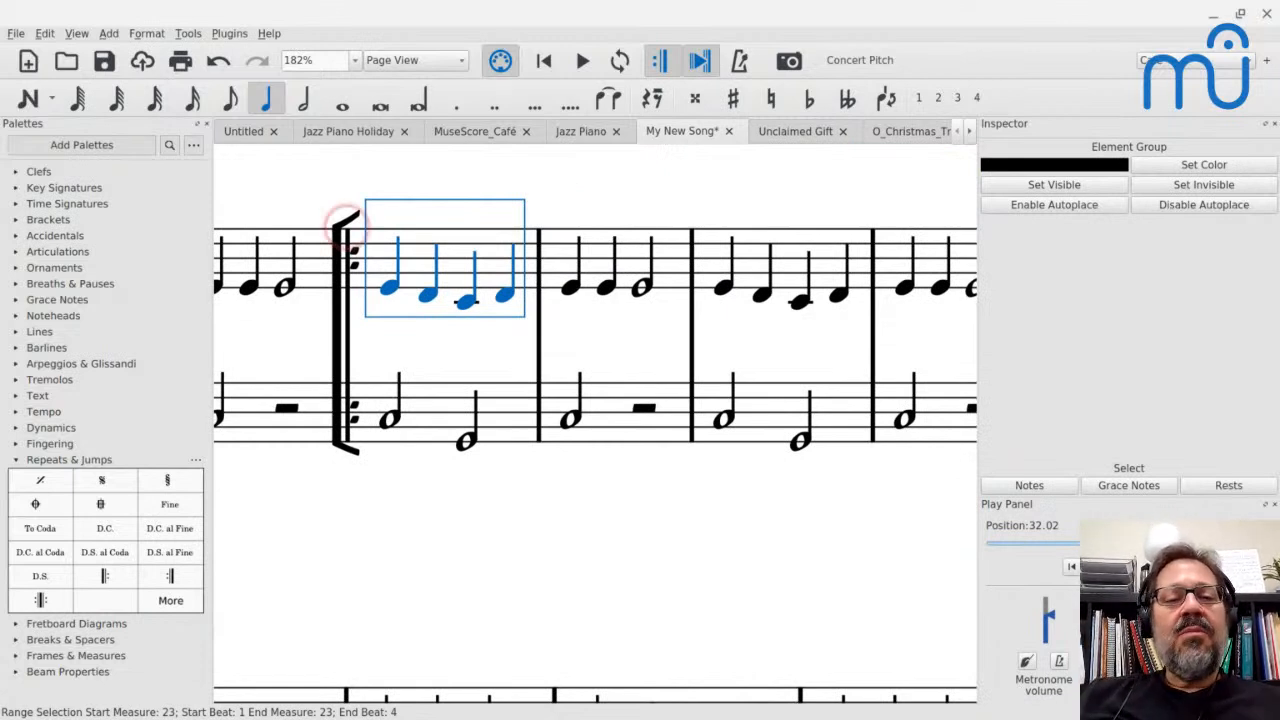
pyautogui.click(345, 222)
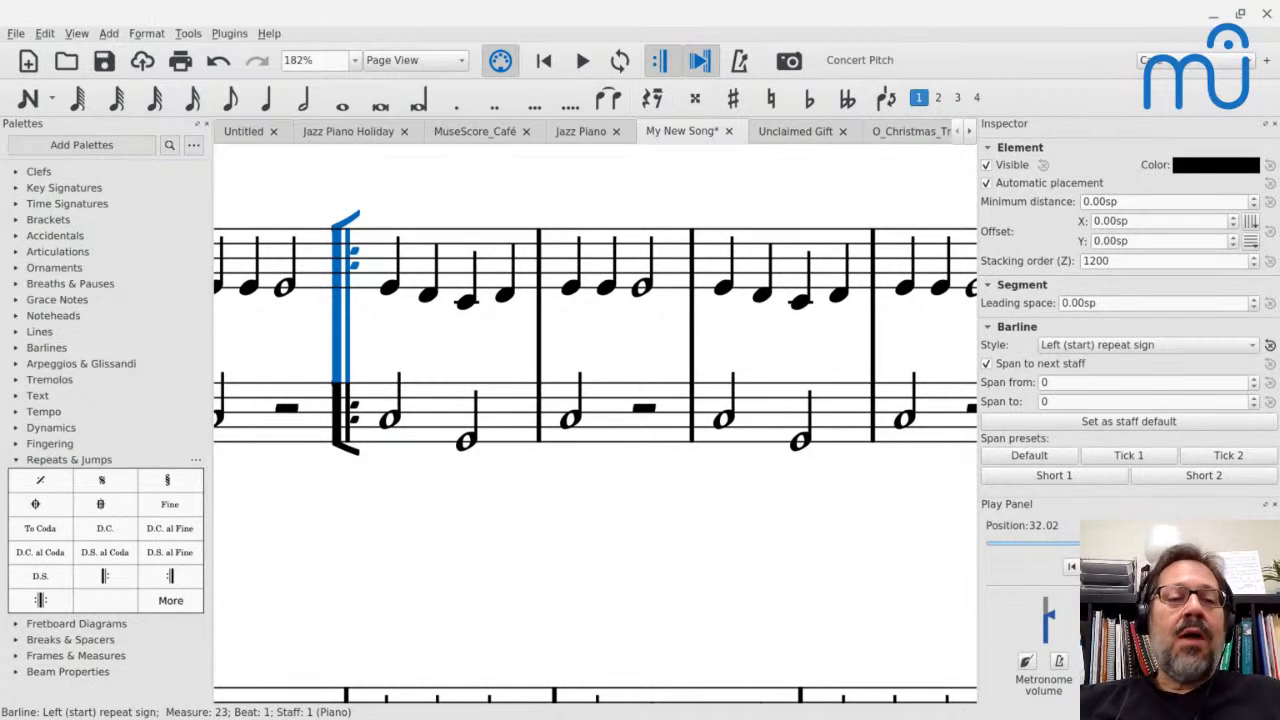
pyautogui.click(146, 33)
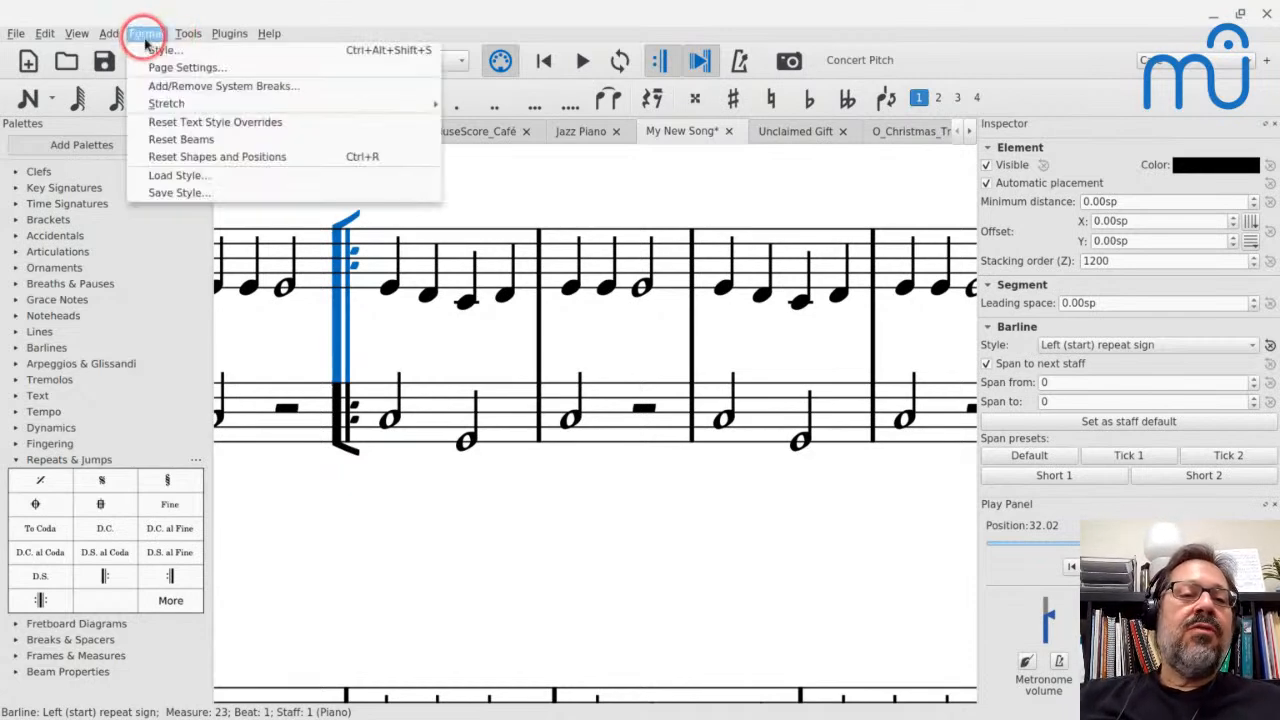
pyautogui.click(150, 50)
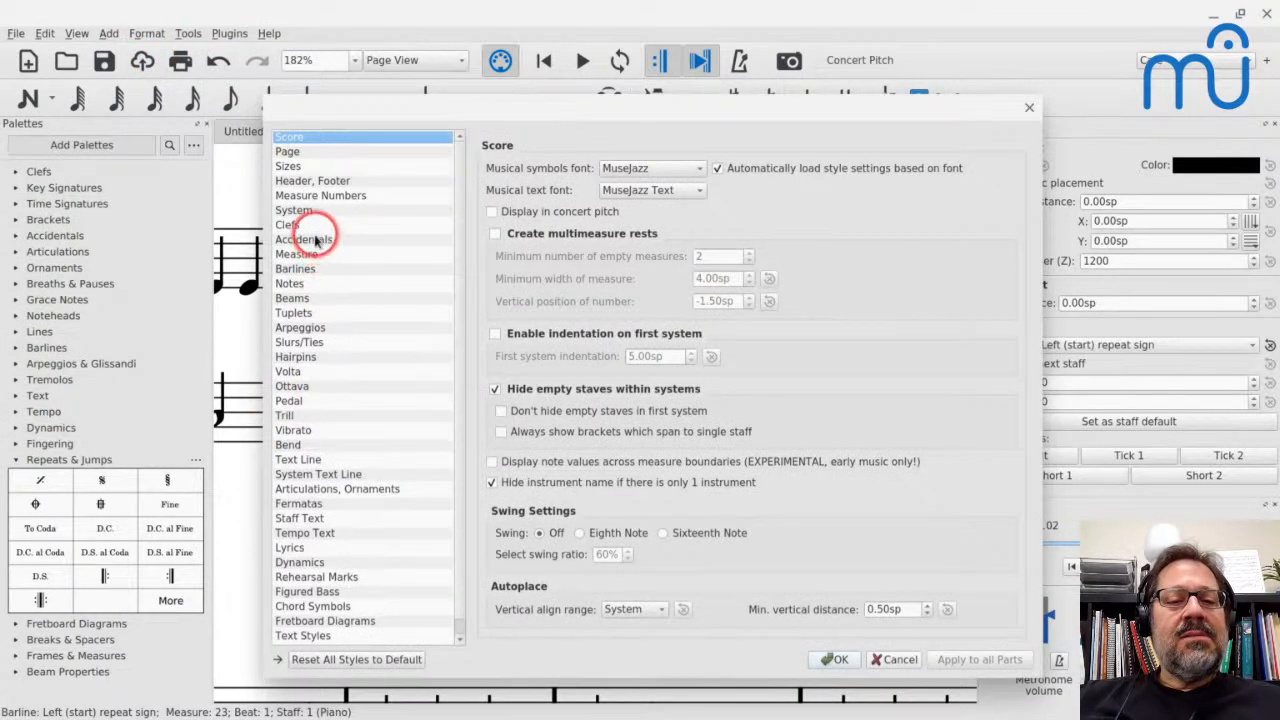
pyautogui.click(296, 268)
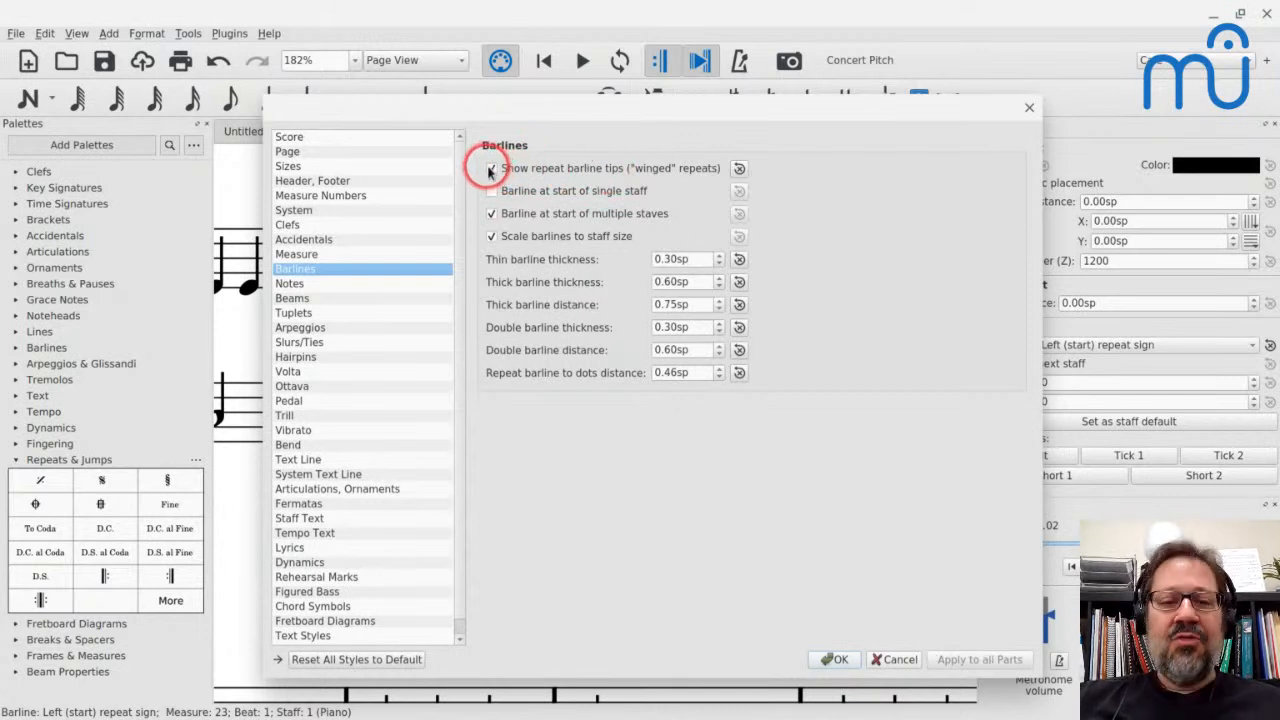
pyautogui.moveTo(457, 113); pyautogui.dragTo(752, 113)
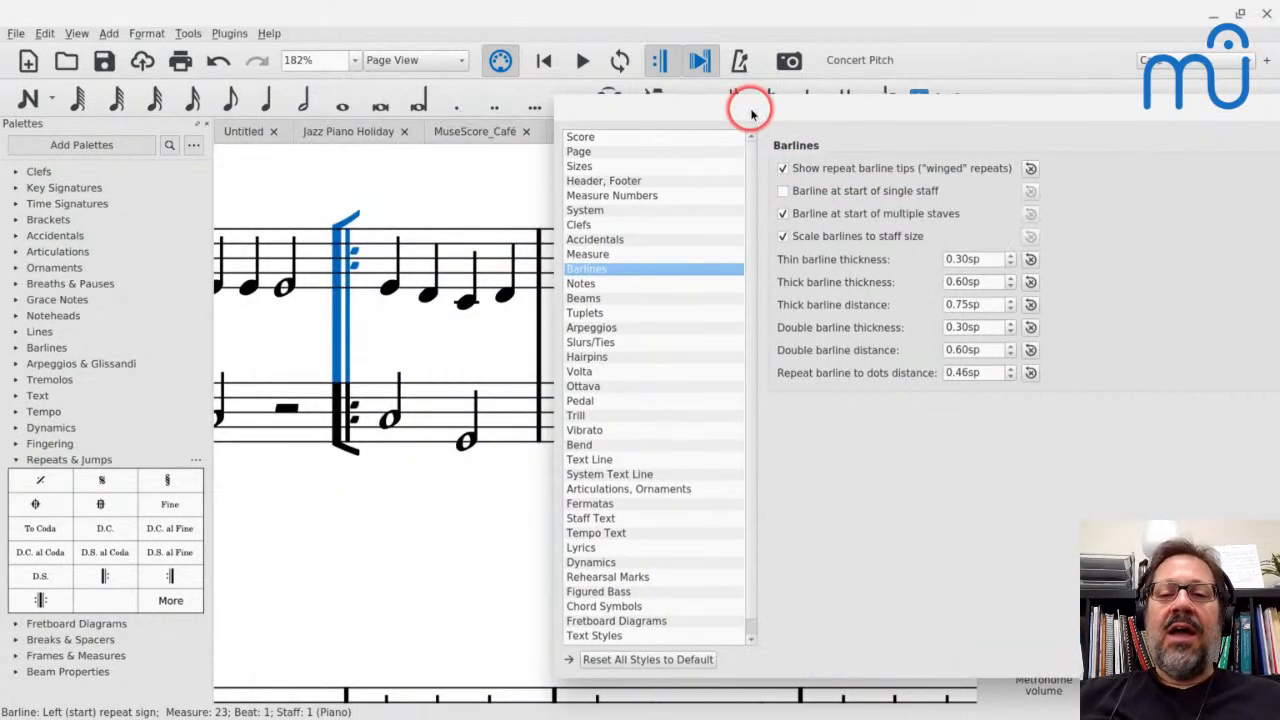
pyautogui.click(783, 168)
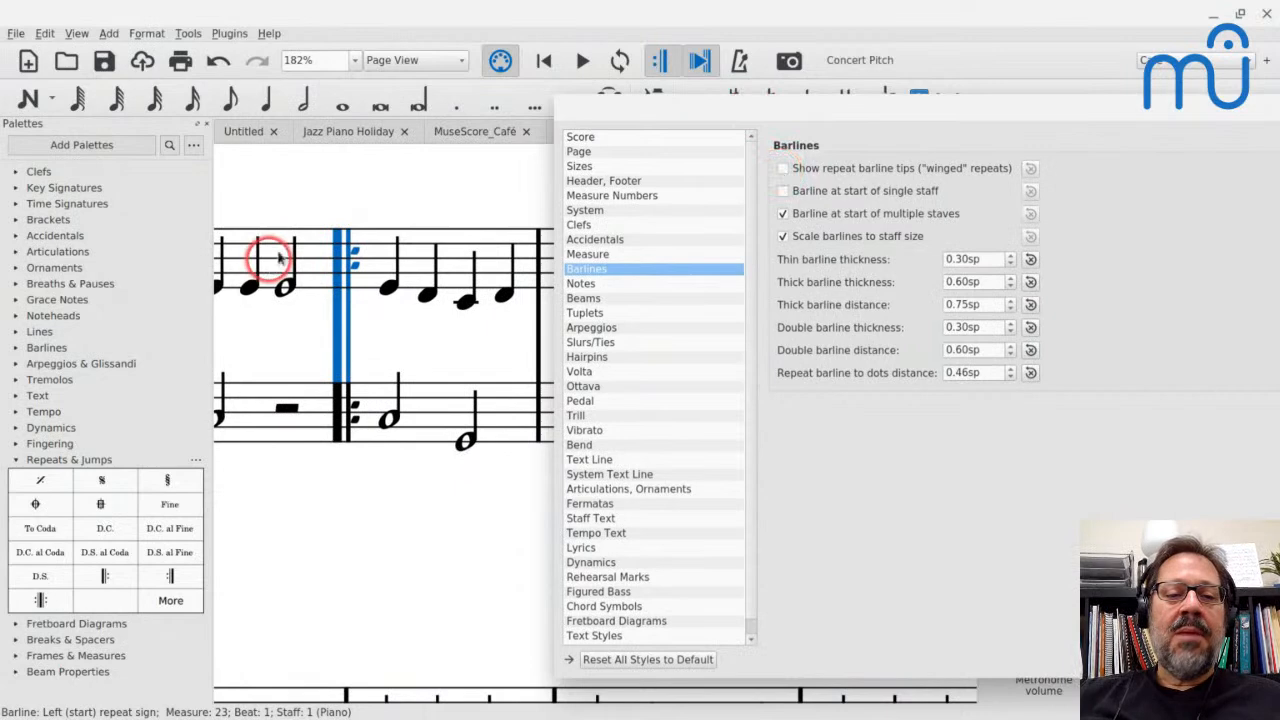
pyautogui.click(784, 169)
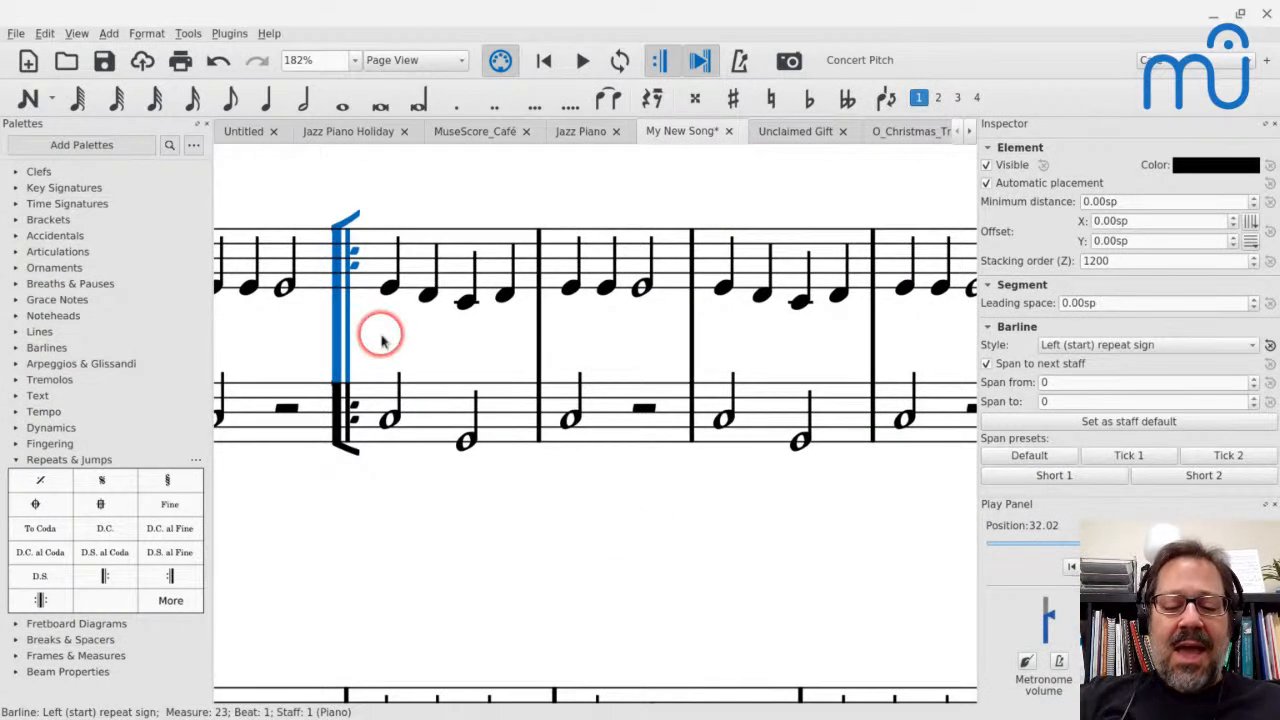
pyautogui.hotkey('ctrl', 'n')
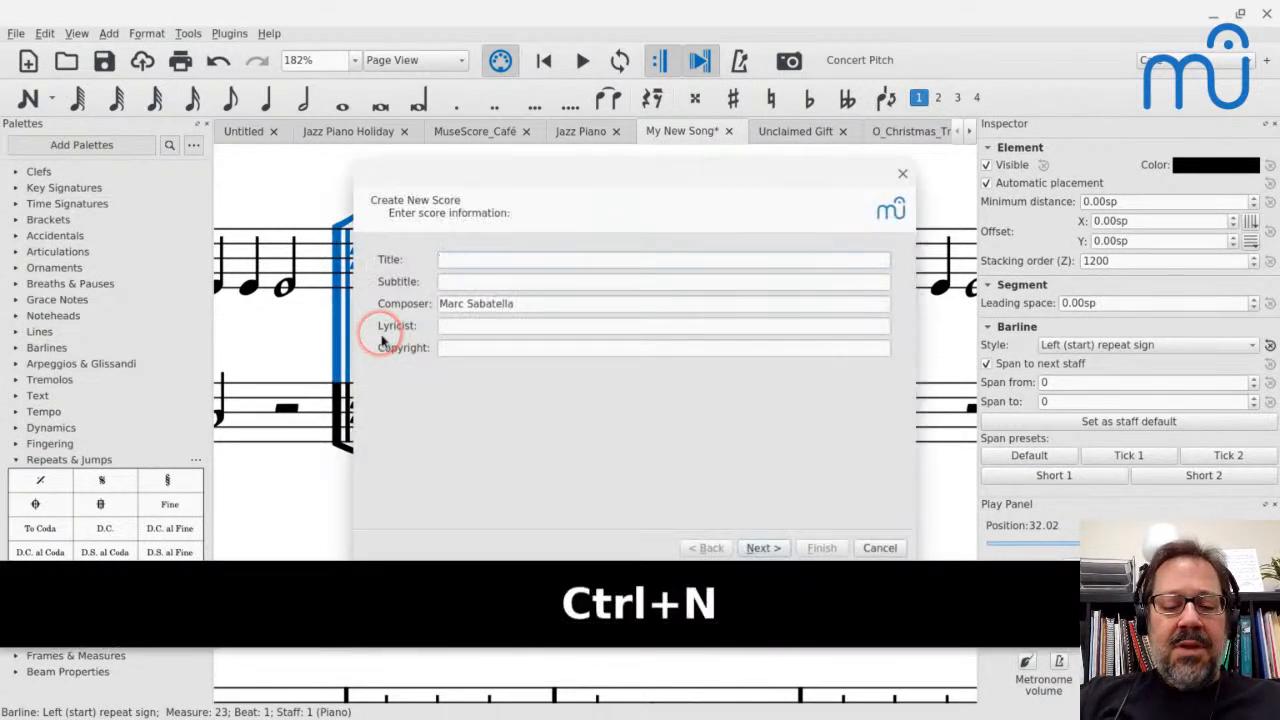
pyautogui.press('Escape')
pyautogui.press('Escape')
# Open the score Reunion-36.mscz from the Scores folder
pyautogui.hotkey('ctrl', 'o')
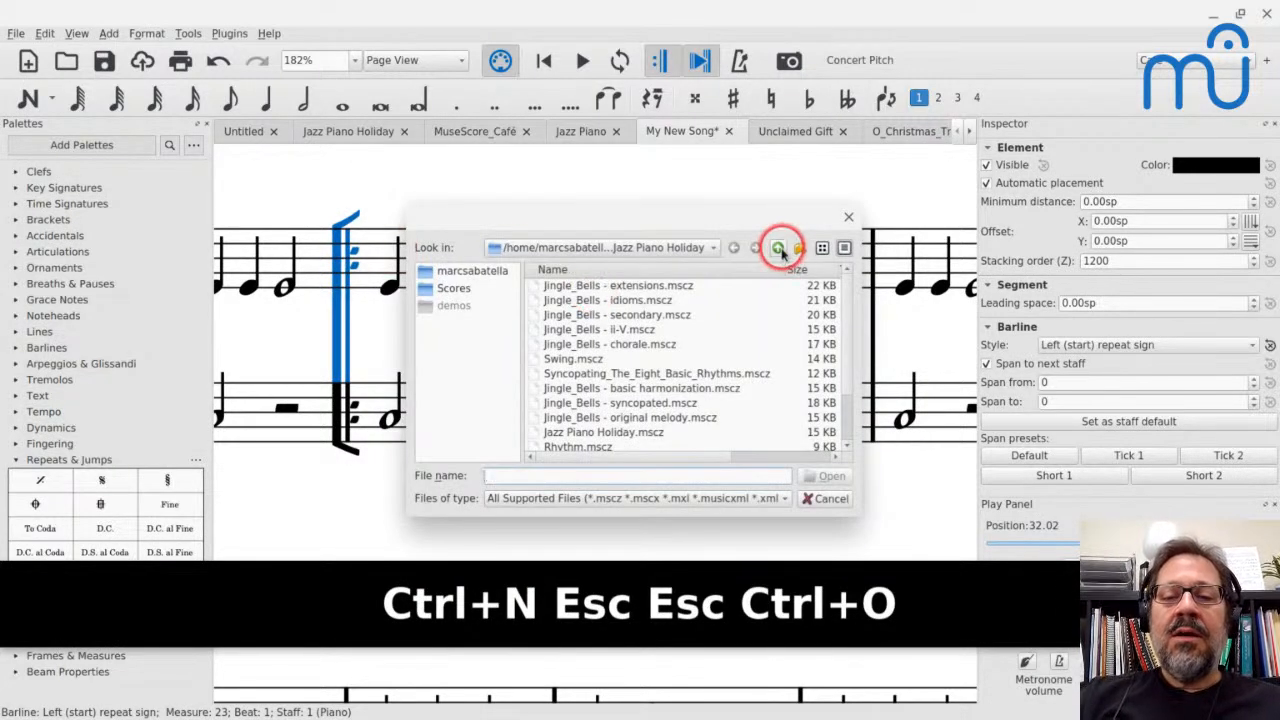
pyautogui.click(779, 249)
pyautogui.click(781, 249)
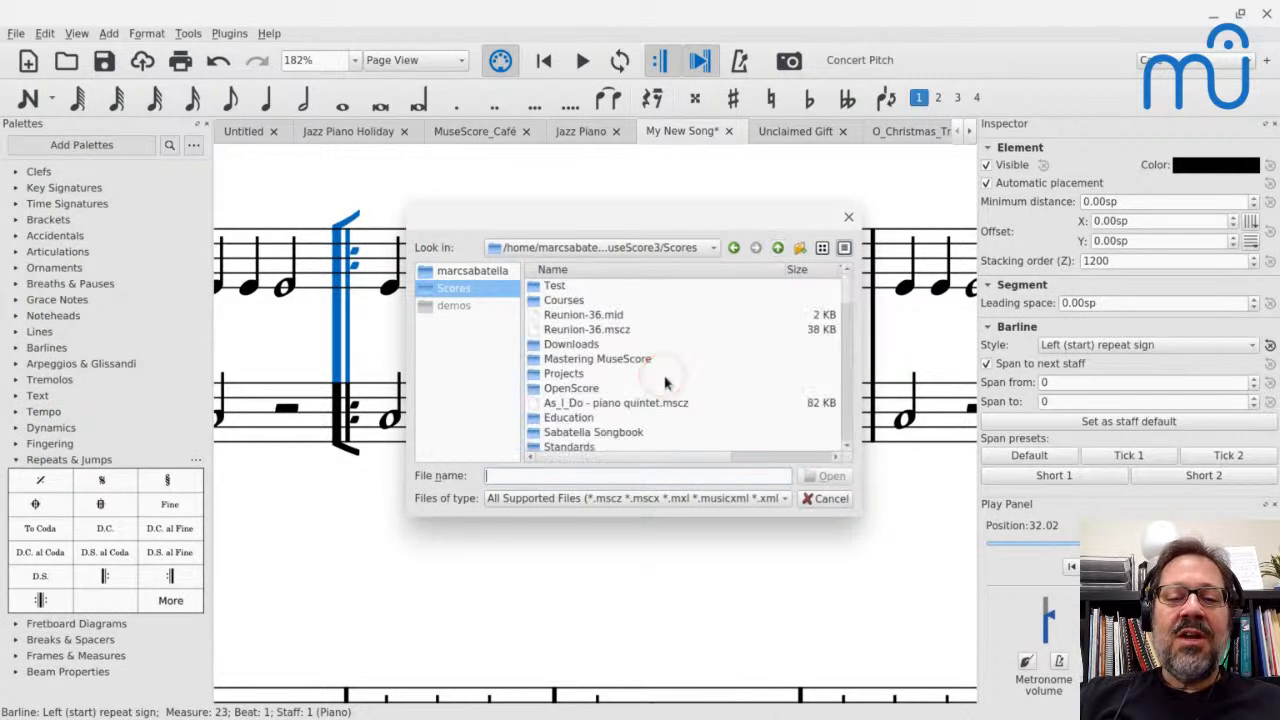
pyautogui.click(560, 330)
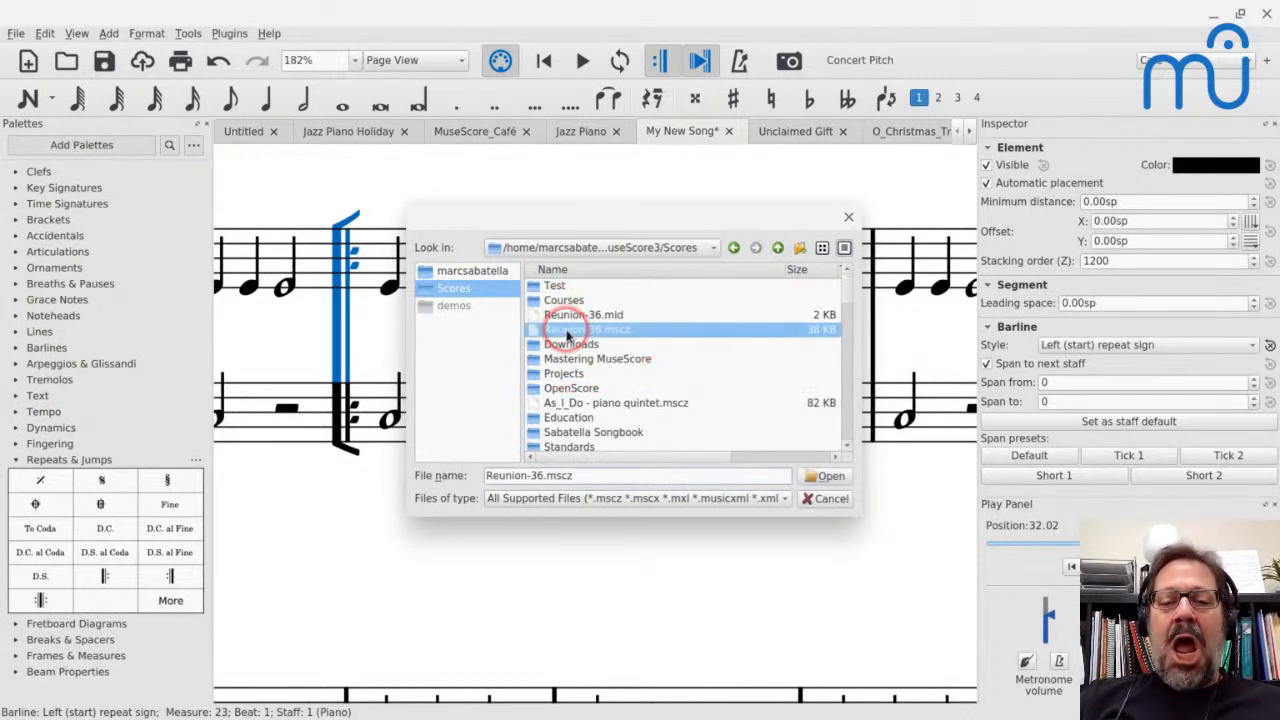
pyautogui.press('Return')
pyautogui.press('Return')
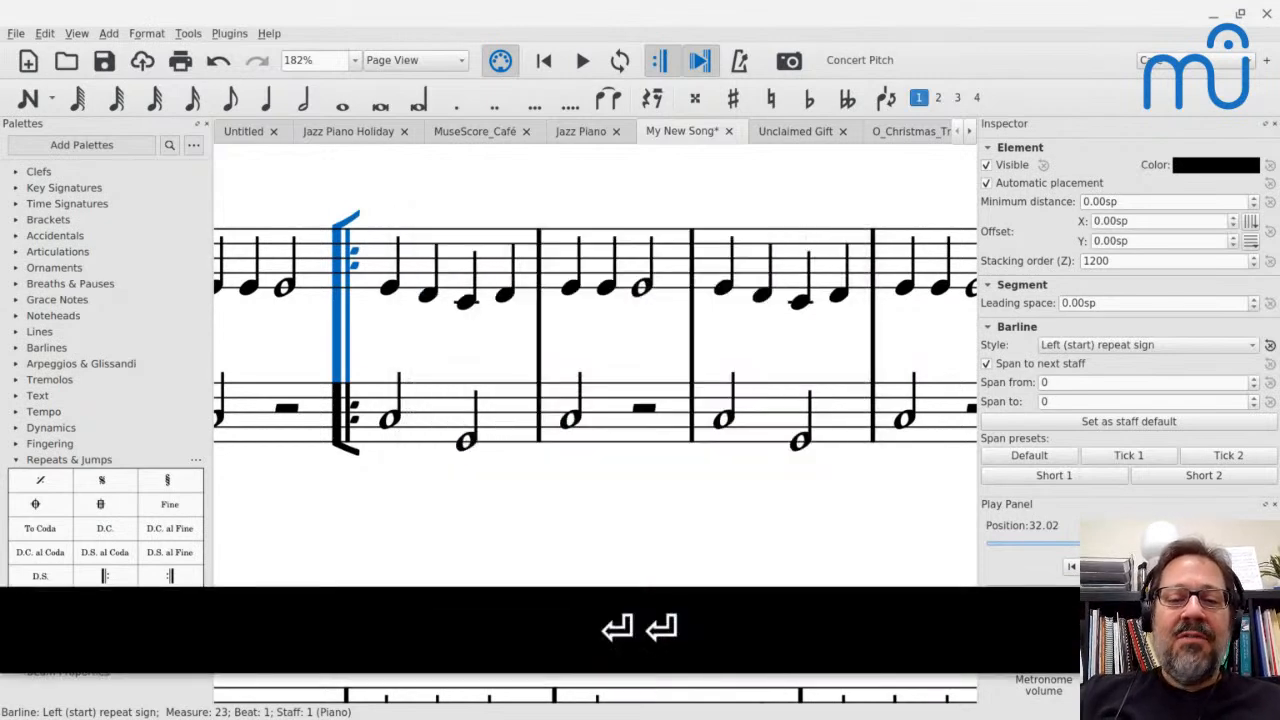
pyautogui.click(381, 324)
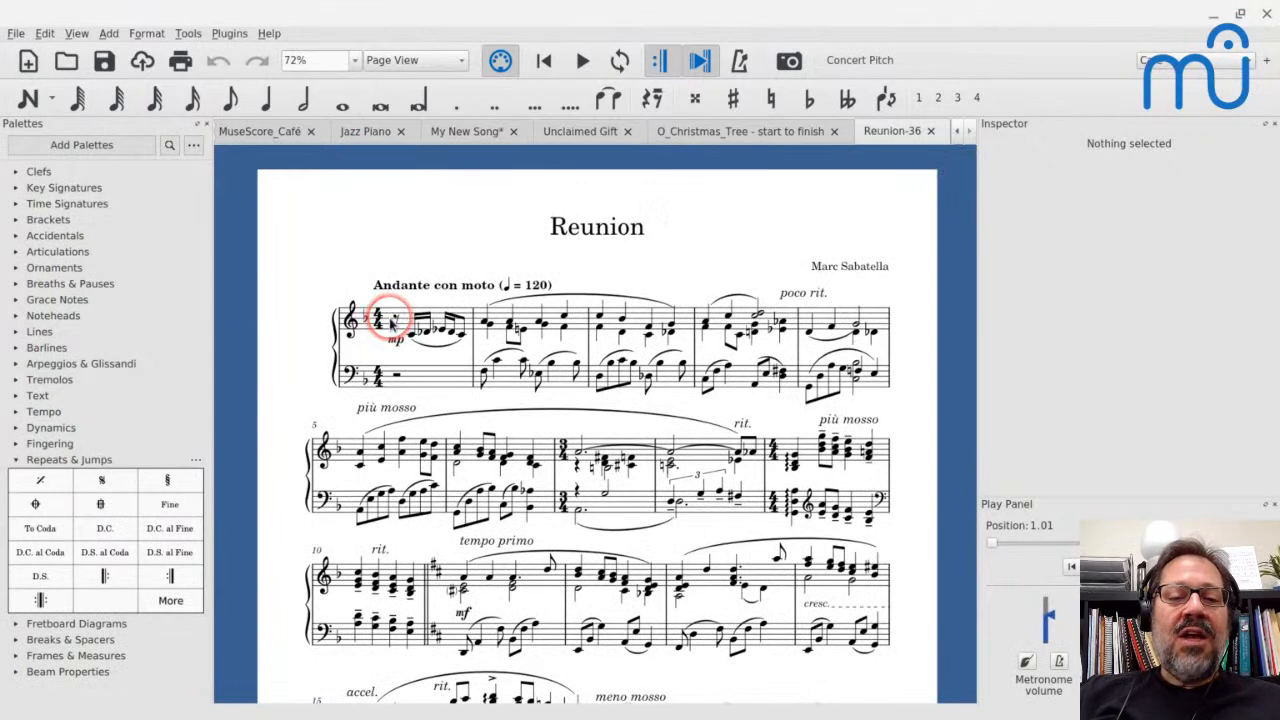
# Enable repeat barline tips ("winged" repeats) in the Reunion-36 score's barline style
pyautogui.scroll(2, 393, 322)
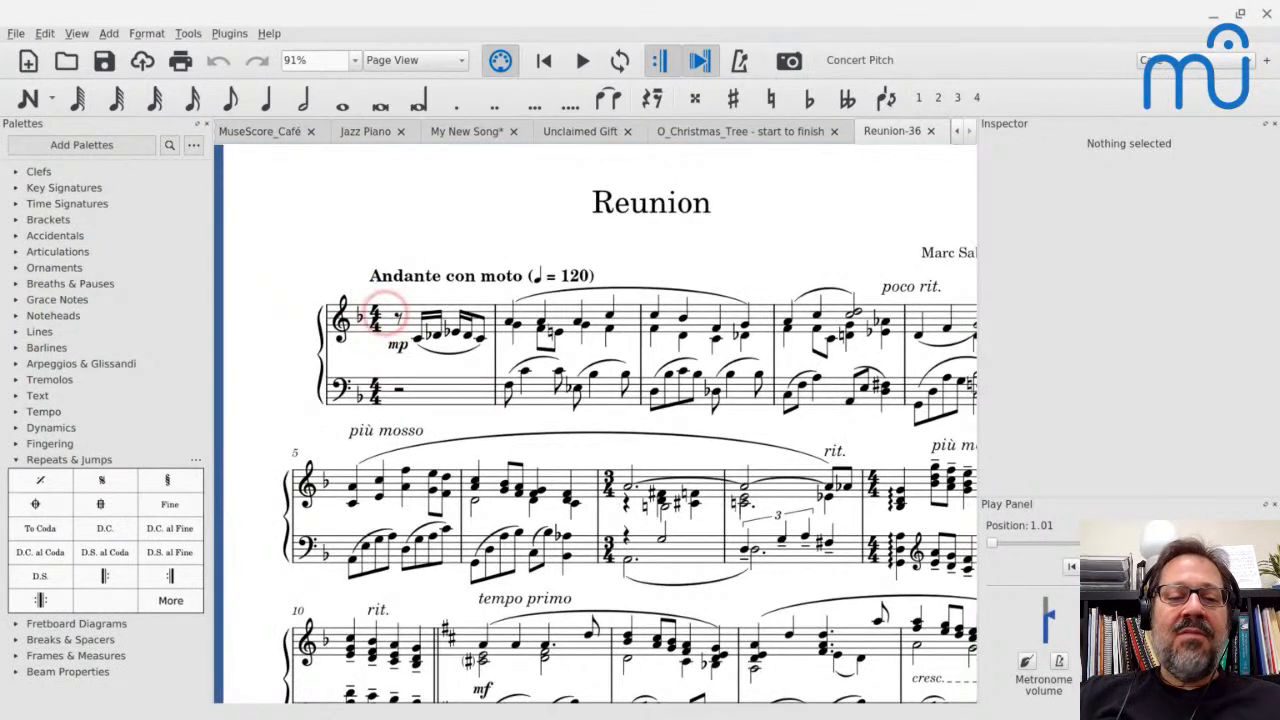
pyautogui.click(151, 34)
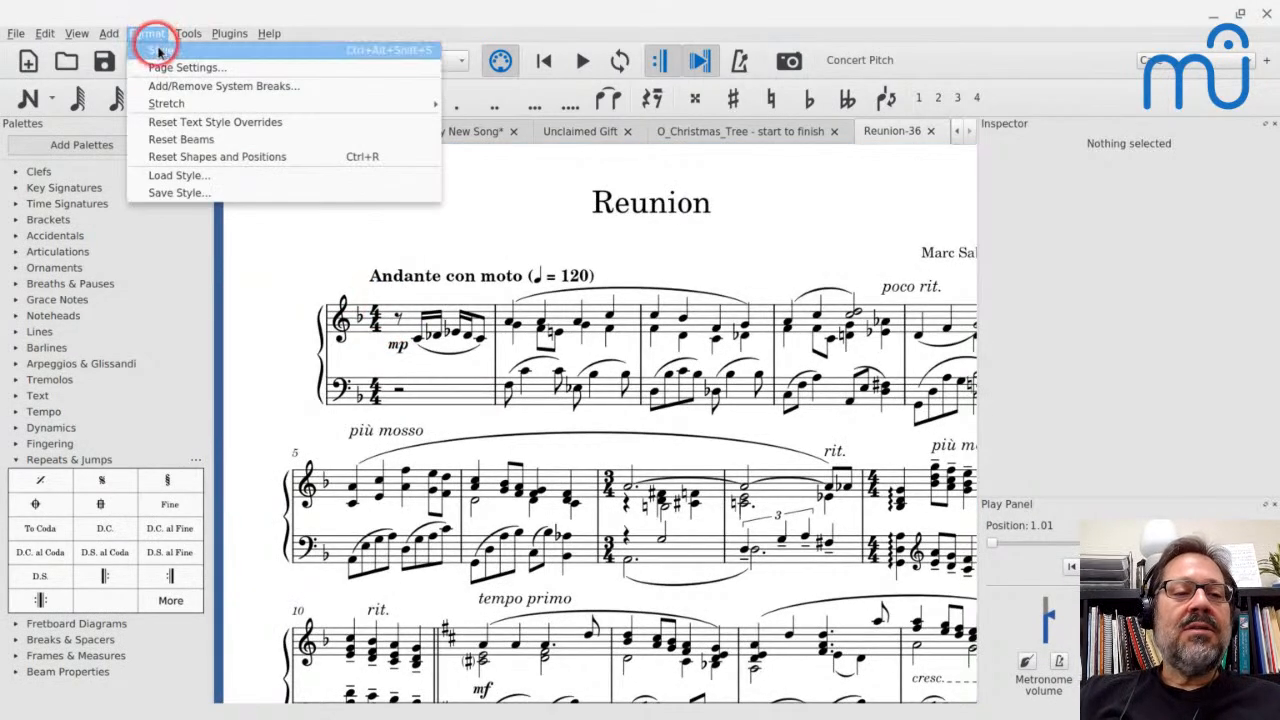
pyautogui.click(160, 50)
pyautogui.click(491, 168)
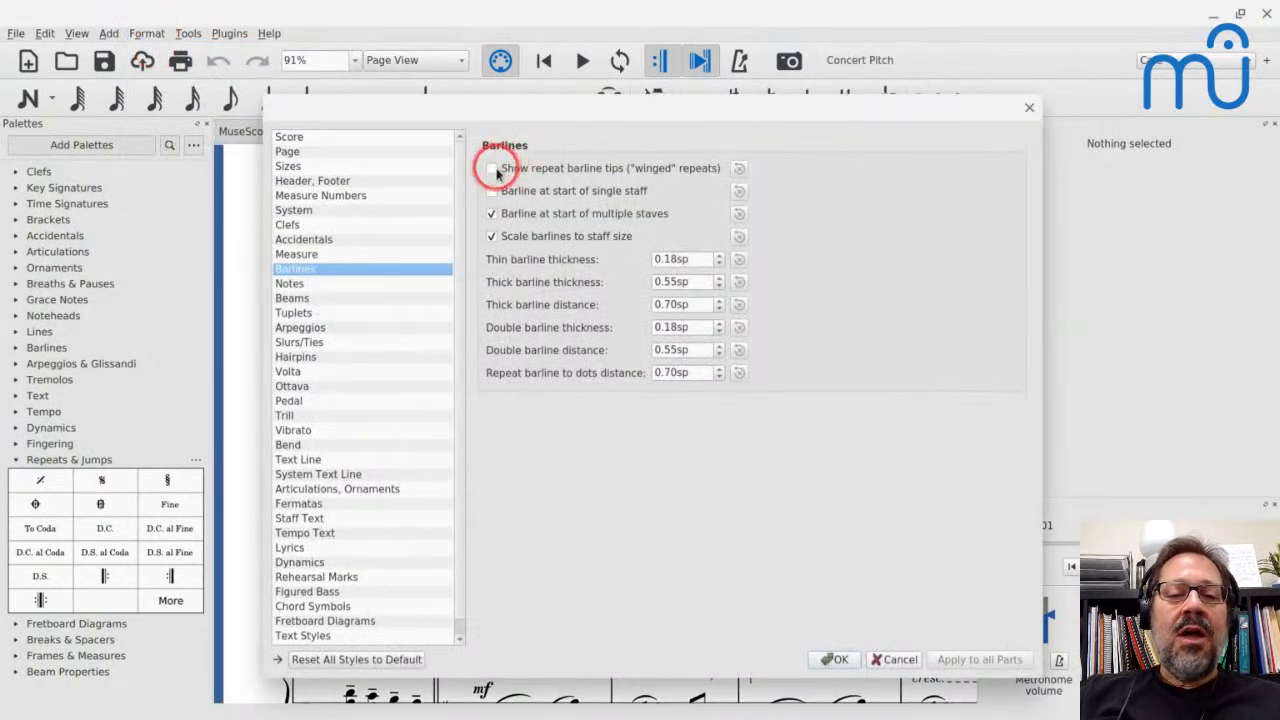
# Set the Reunion-36 score's musical symbols font to Petaluma and disable indentation on the first system
pyautogui.click(280, 136)
pyautogui.click(644, 174)
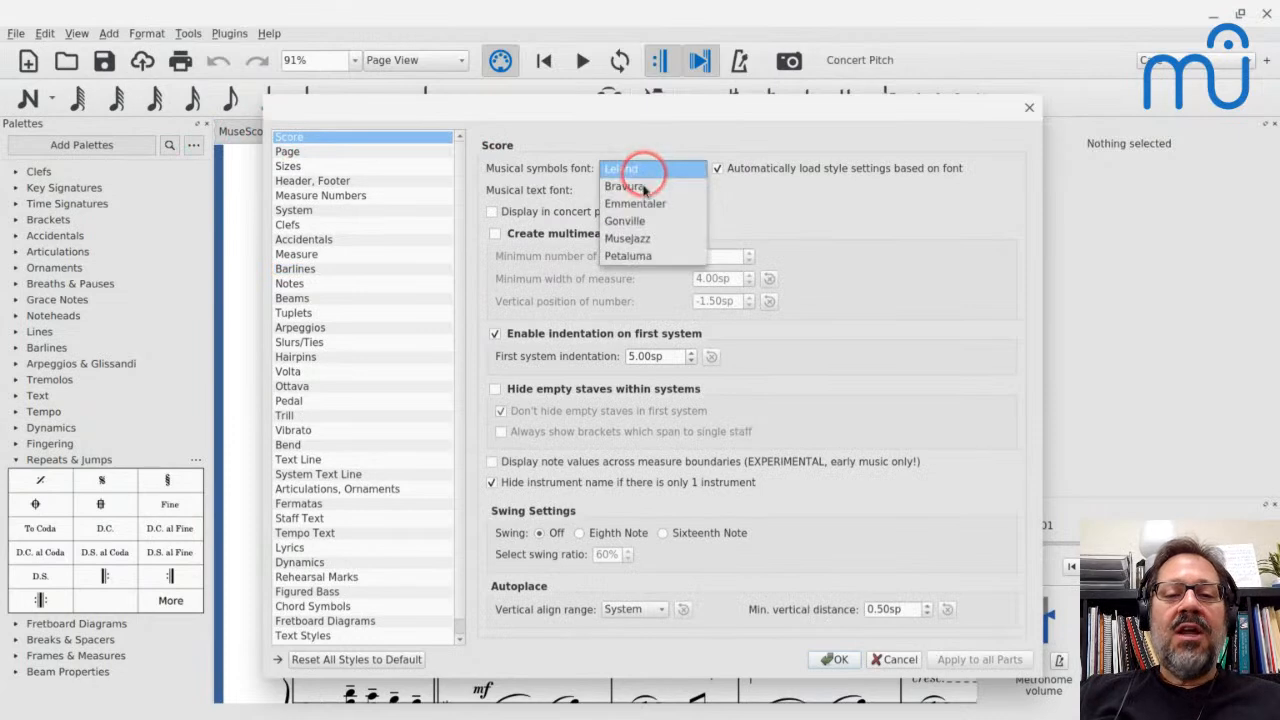
pyautogui.click(632, 254)
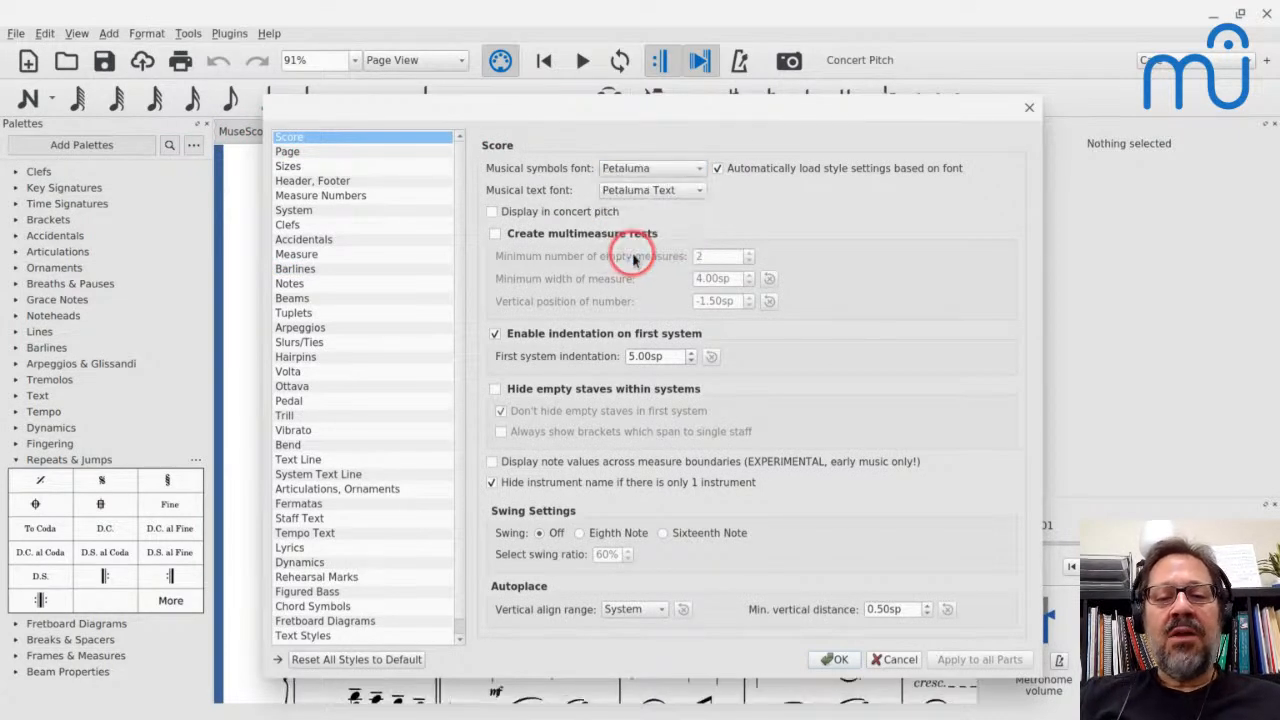
pyautogui.moveTo(548, 114); pyautogui.dragTo(976, 15)
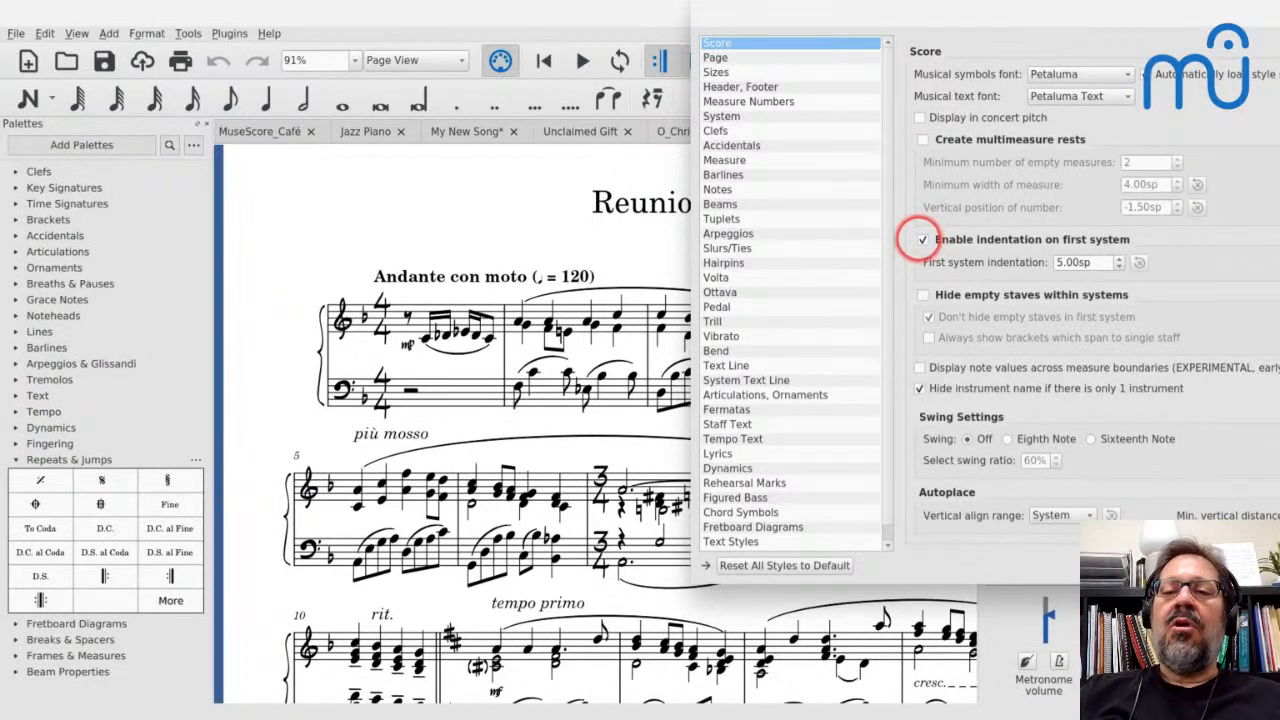
pyautogui.click(922, 240)
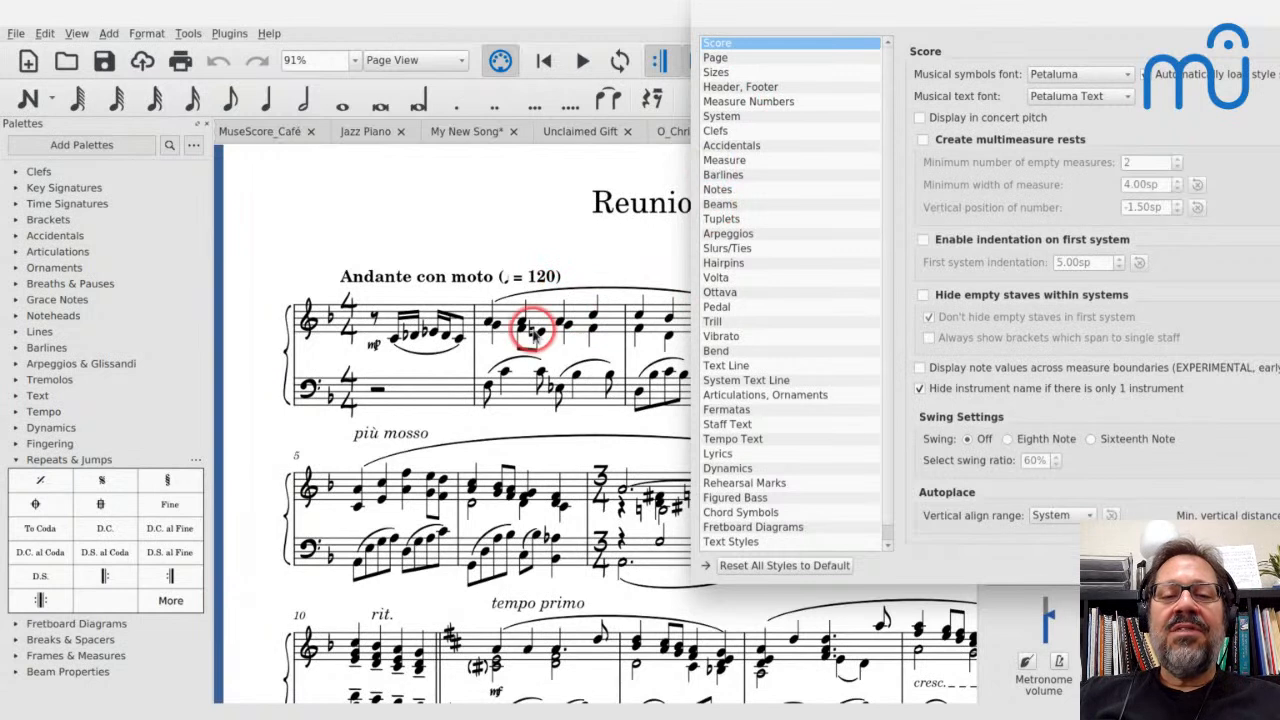
# Try a slur and tie middle line thickness of 0.32sp in the Reunion-36 style, and discard the pending style changes
pyautogui.click(733, 250)
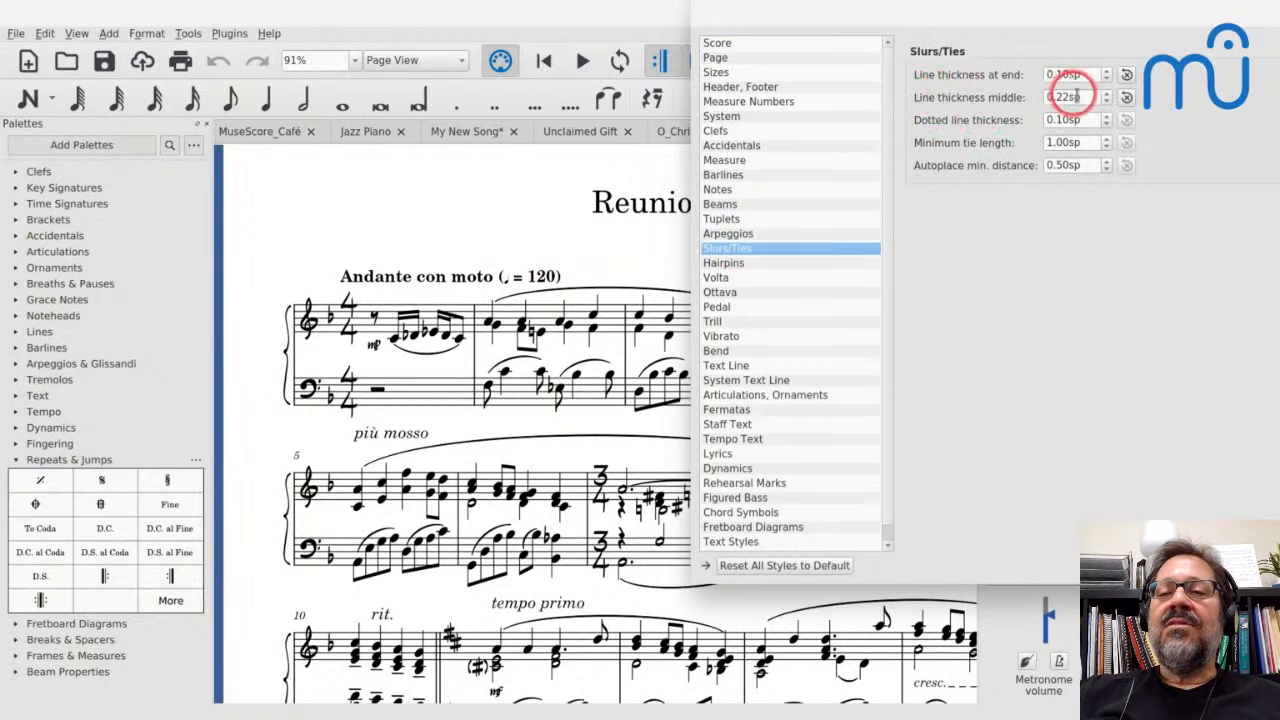
pyautogui.press('Up')
pyautogui.press('Up')
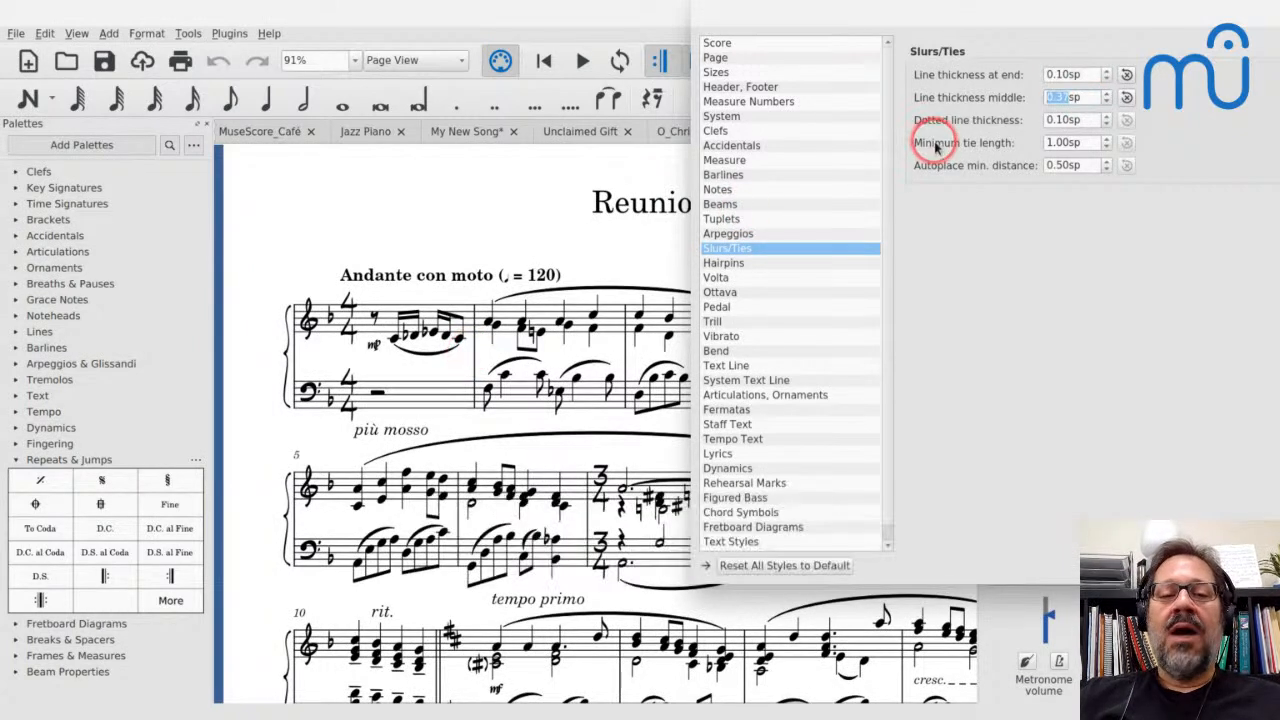
pyautogui.press('Down')
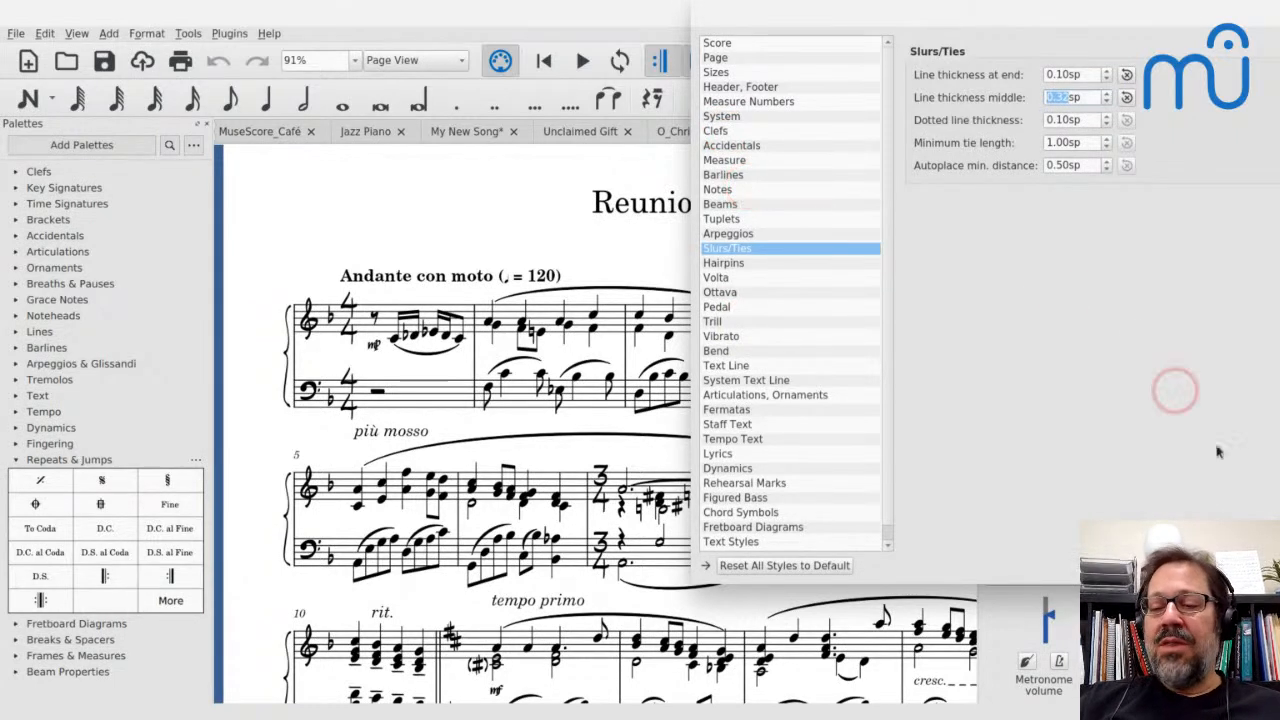
pyautogui.moveTo(1067, 22); pyautogui.dragTo(846, 82)
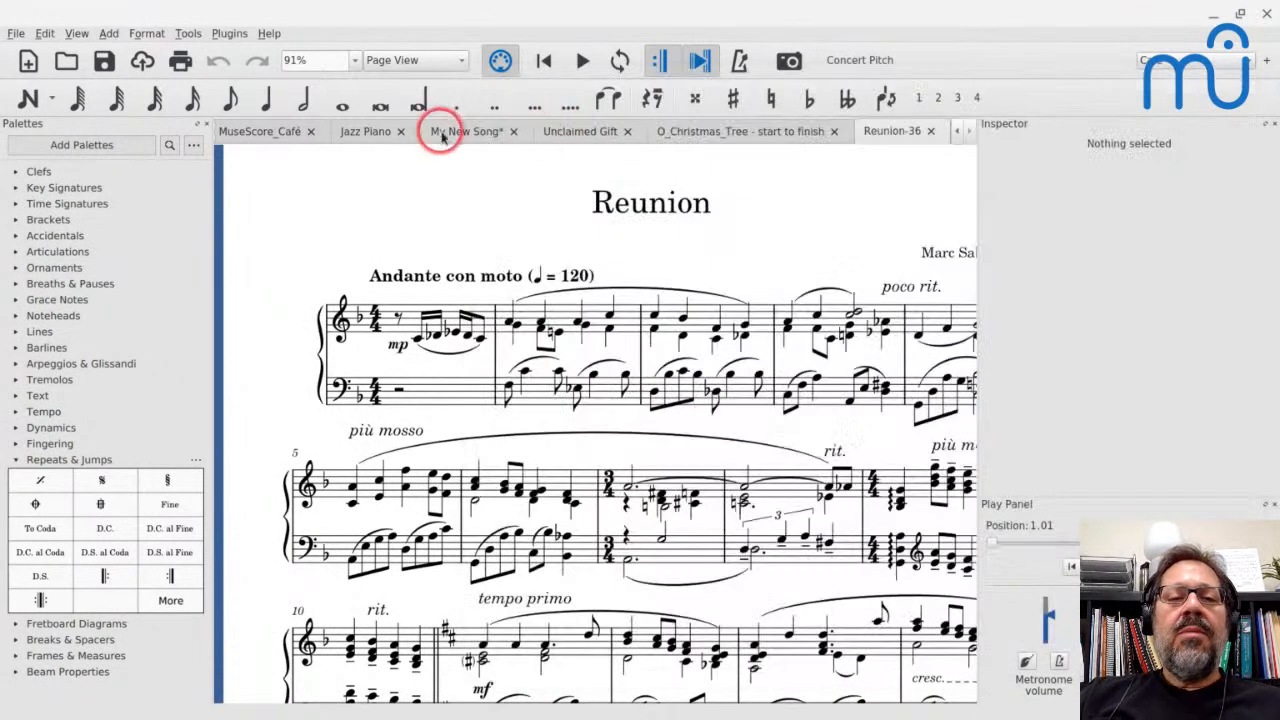
# Switch to My New Song and play it back briefly from the C chord symbol at measure 8
pyautogui.click(448, 131)
pyautogui.scroll(-8, 450, 240)
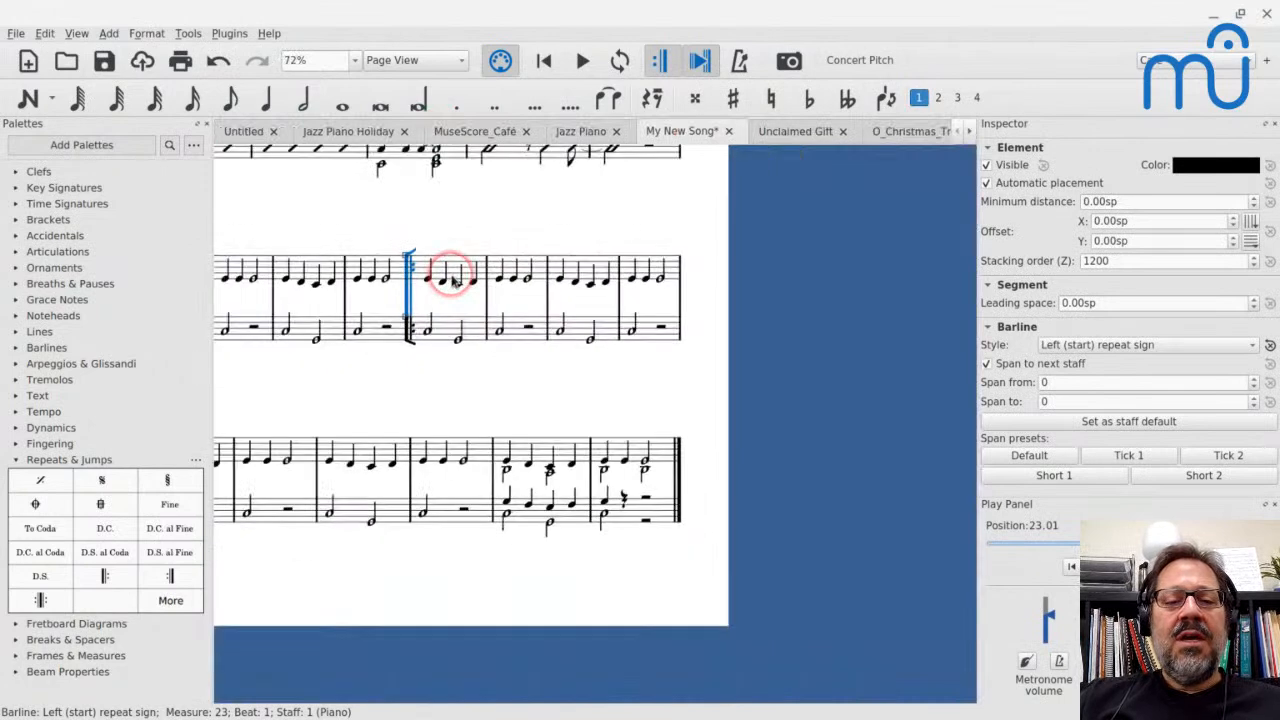
pyautogui.scroll(3, 450, 275)
pyautogui.click(457, 326)
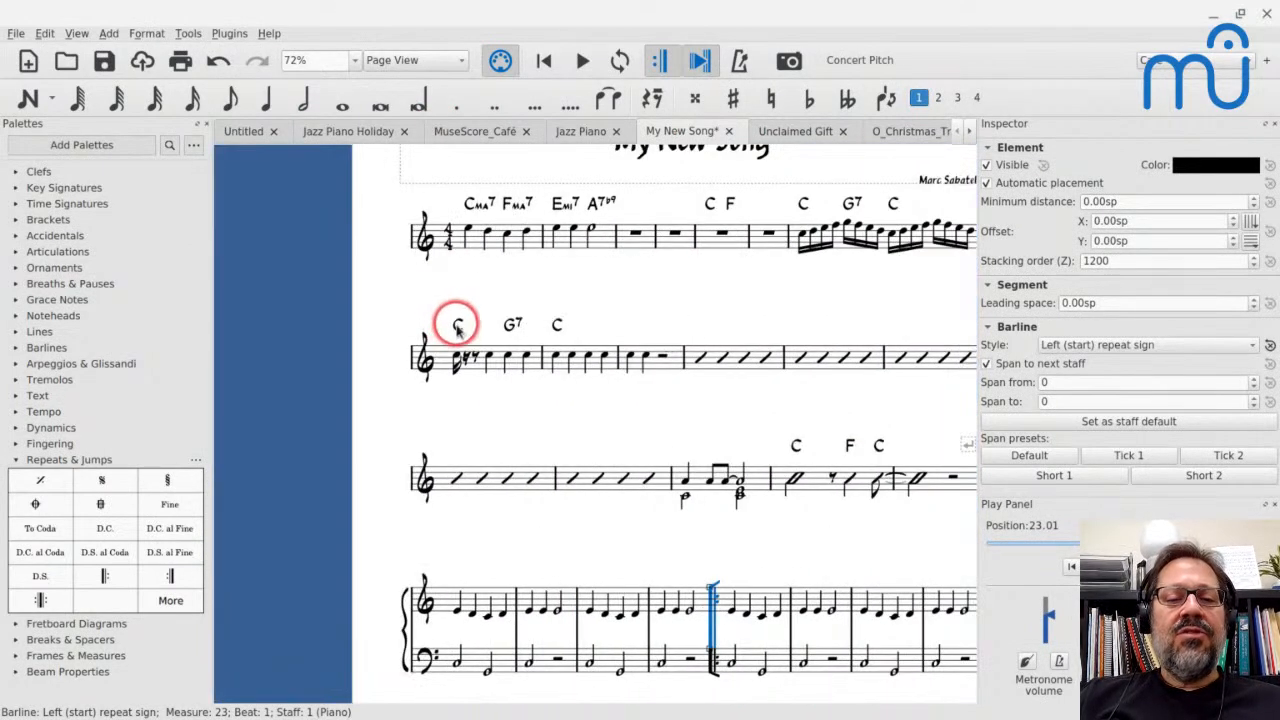
pyautogui.press('space')
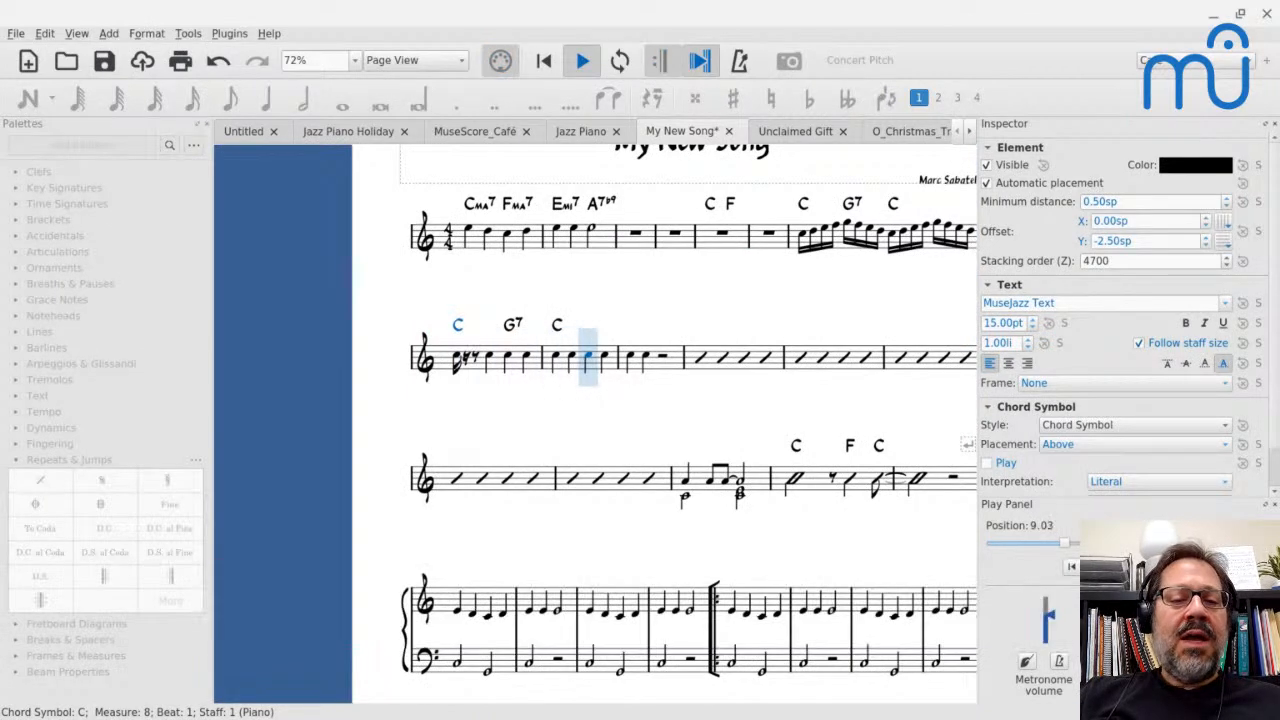
pyautogui.press('space')
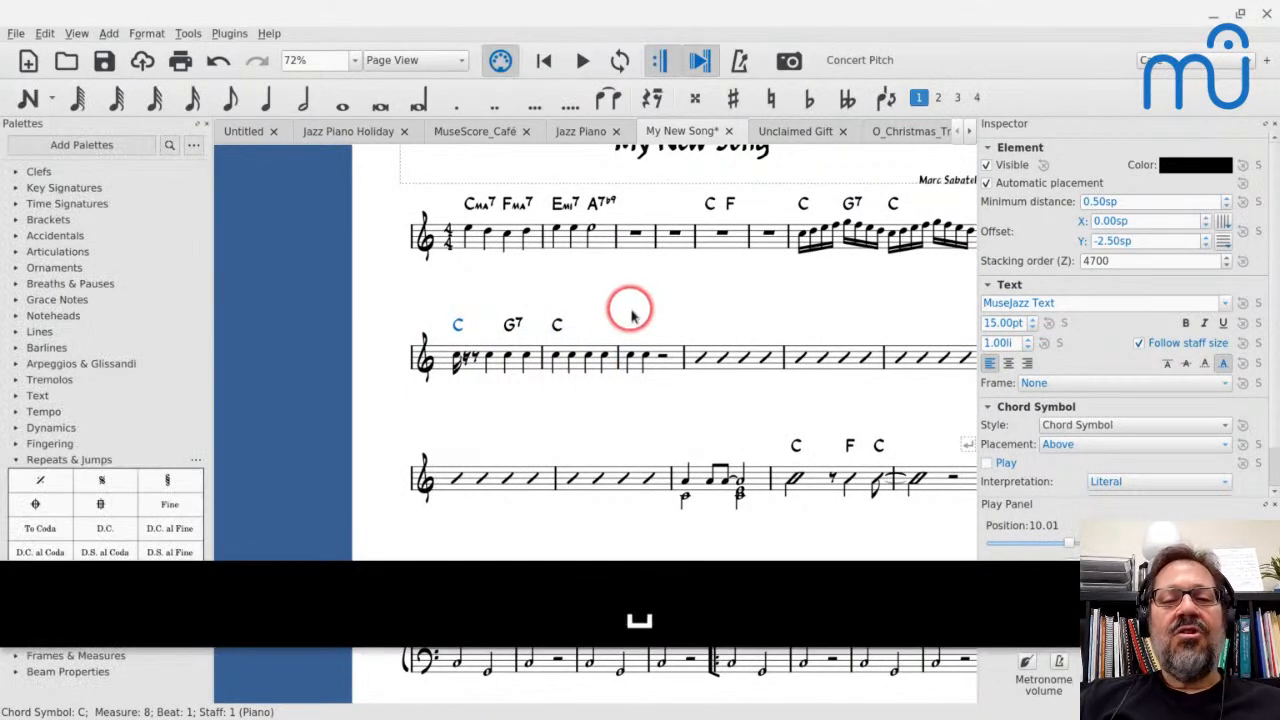
# Enable playback of the Cma7 chord symbol in measure 1 and make that setting the chord symbol style default
pyautogui.keyDown('ctrl'); pyautogui.scroll(2, 630, 315); pyautogui.keyUp('ctrl')
pyautogui.scroll(3, 420, 192)
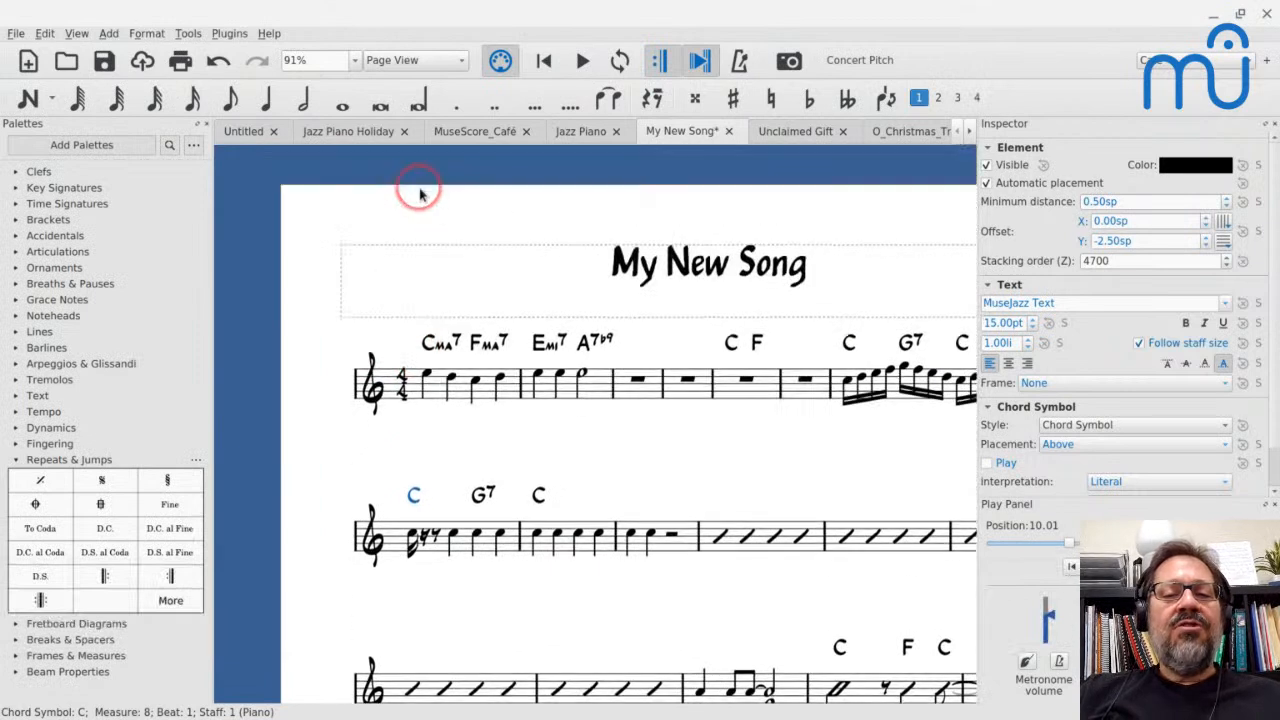
pyautogui.keyDown('ctrl'); pyautogui.scroll(2, 420, 192); pyautogui.keyUp('ctrl')
pyautogui.click(436, 418)
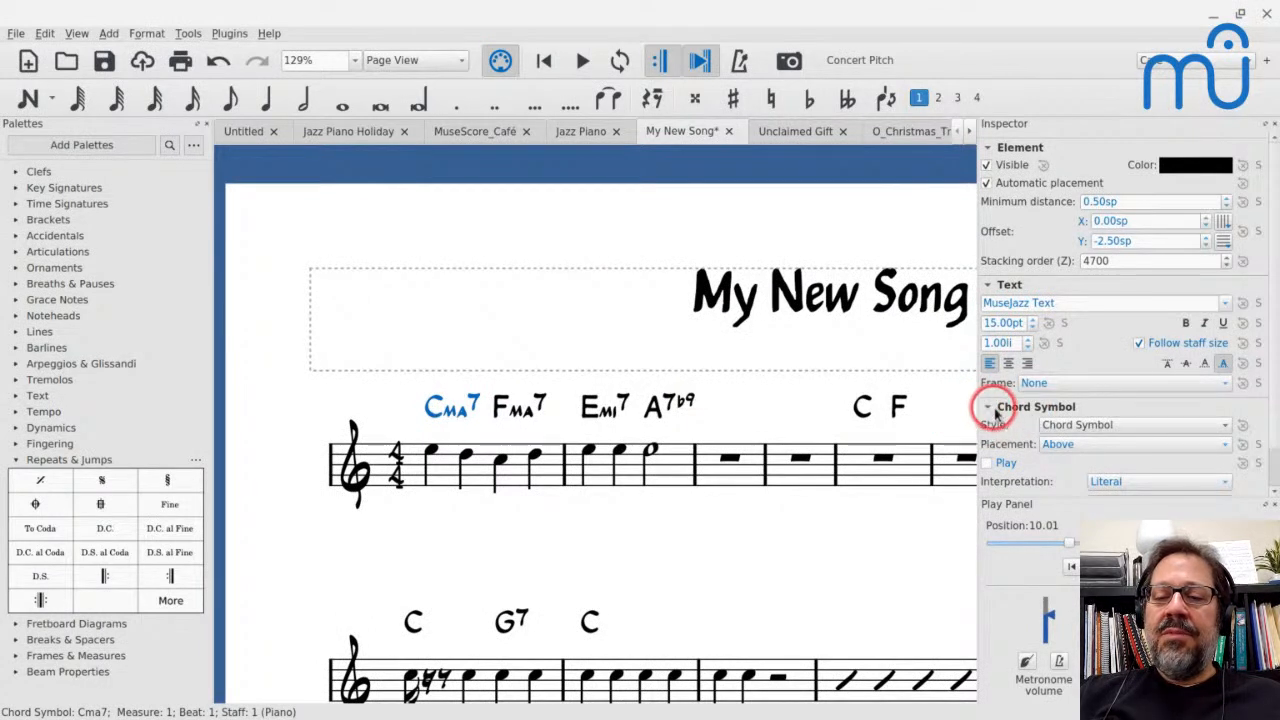
pyautogui.click(1243, 463)
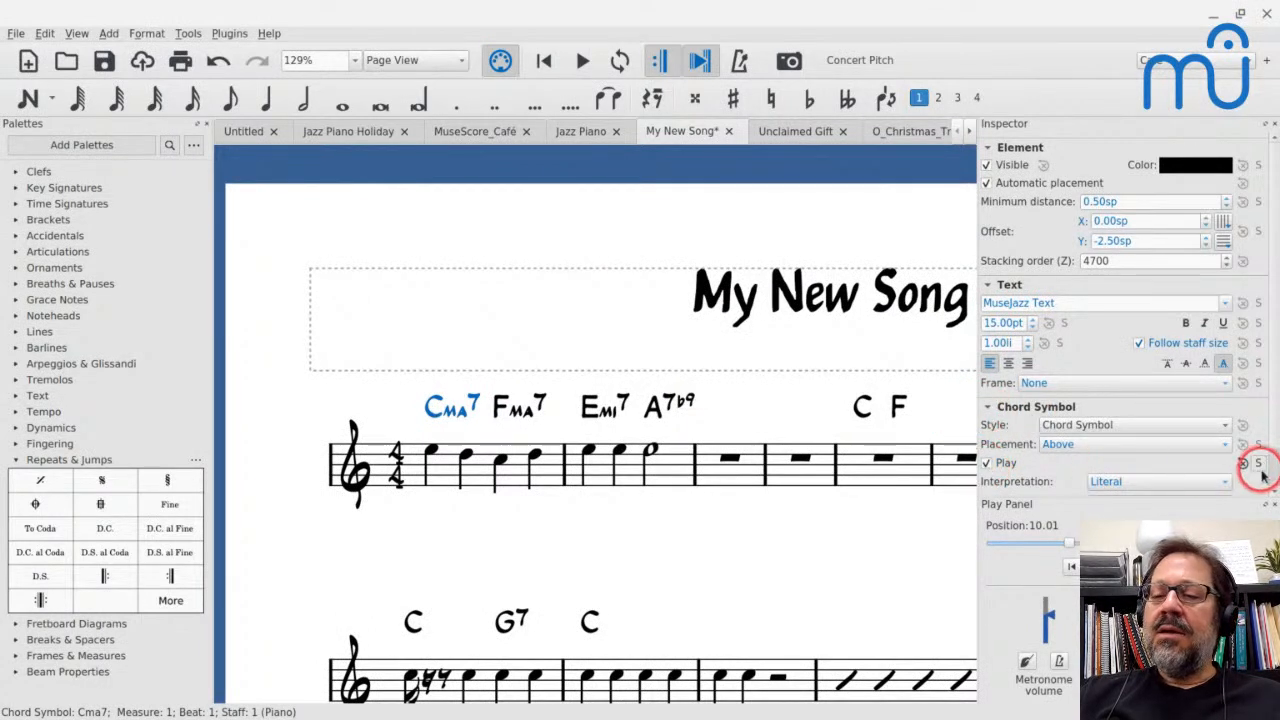
# Play back My New Song from measure 1 to hear the chord symbols with the melody
pyautogui.click(497, 453)
pyautogui.click(437, 470)
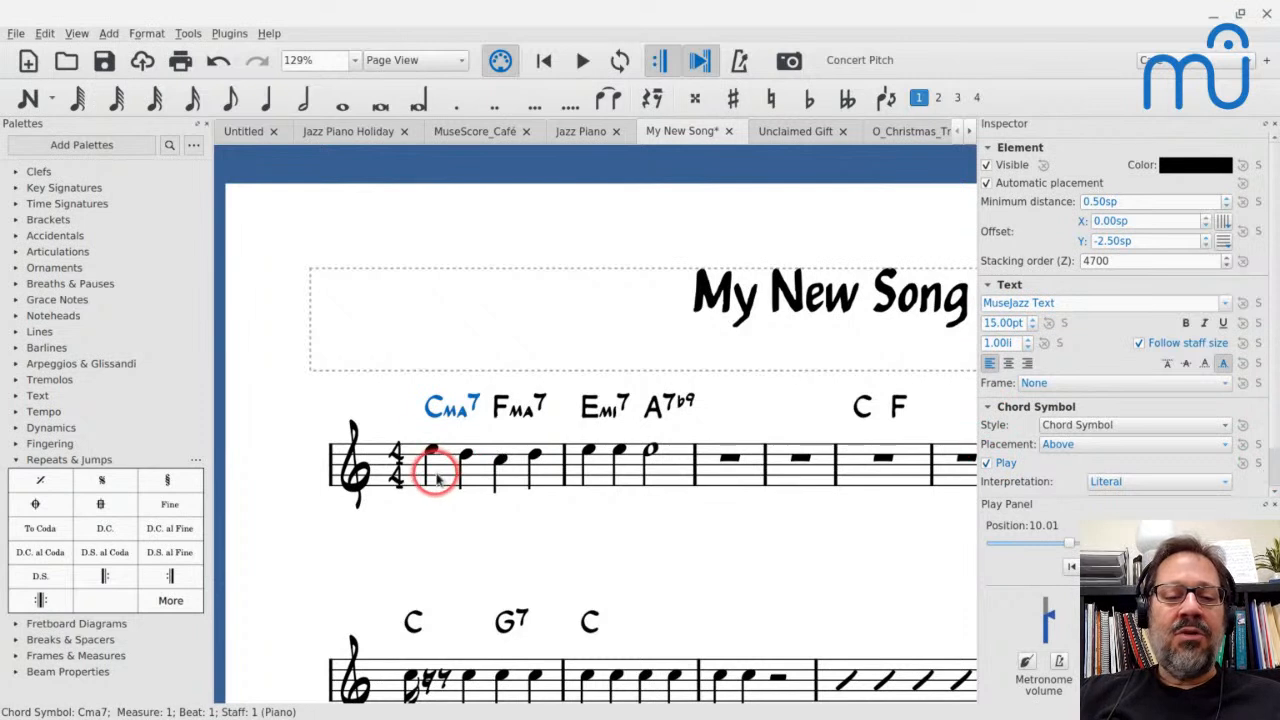
pyautogui.press('space')
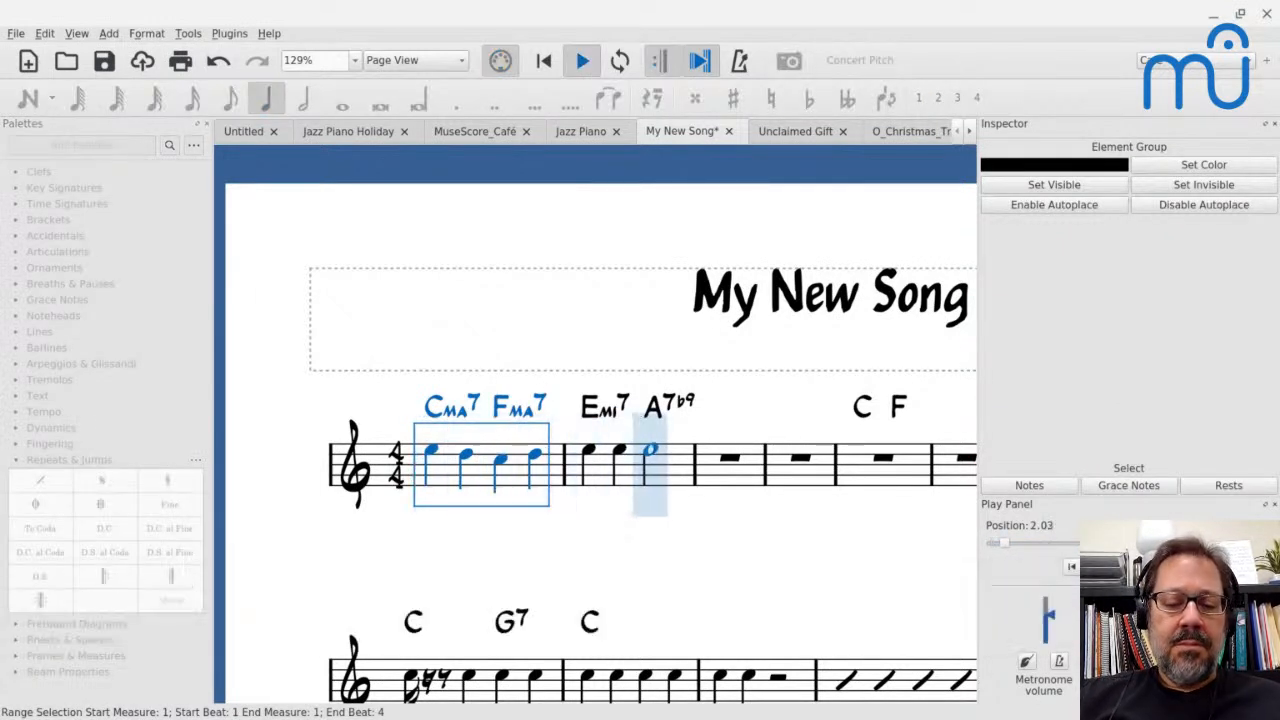
pyautogui.press('space')
# Raise the first note of measure 2 by an octave and switch to the Reunion-36 score
pyautogui.click(589, 452)
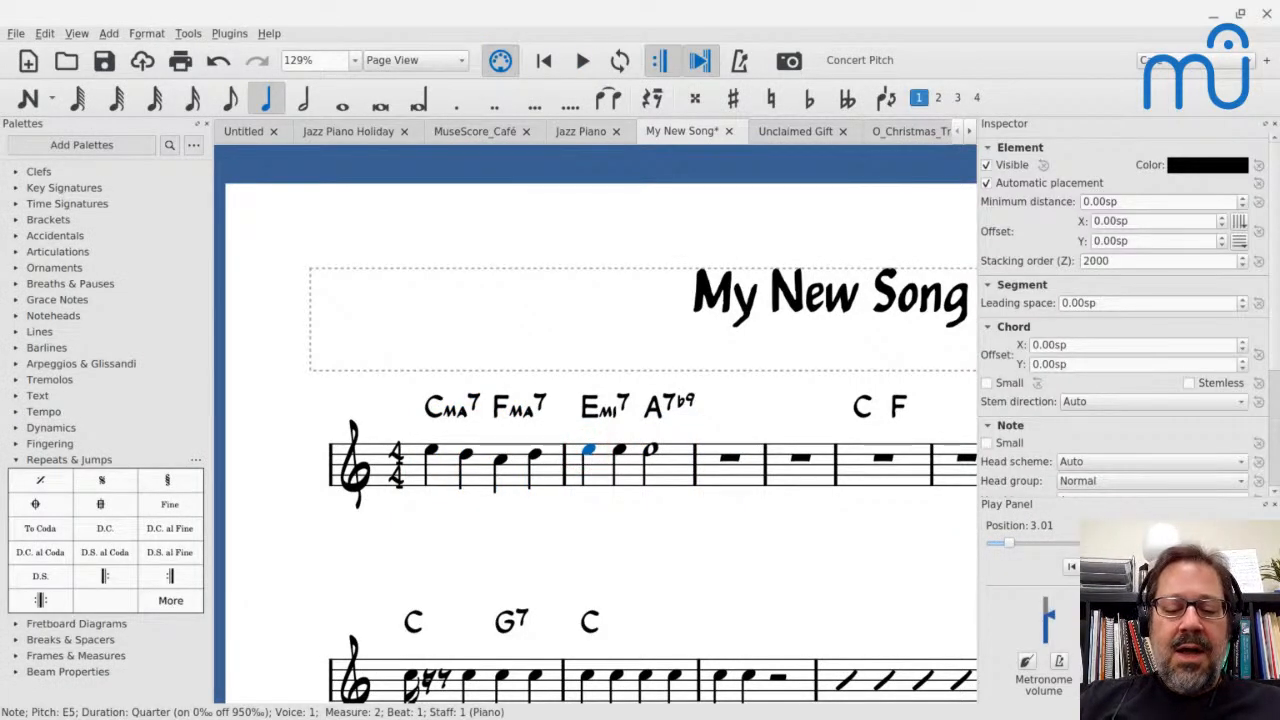
pyautogui.hotkey('ctrl', 'Up')
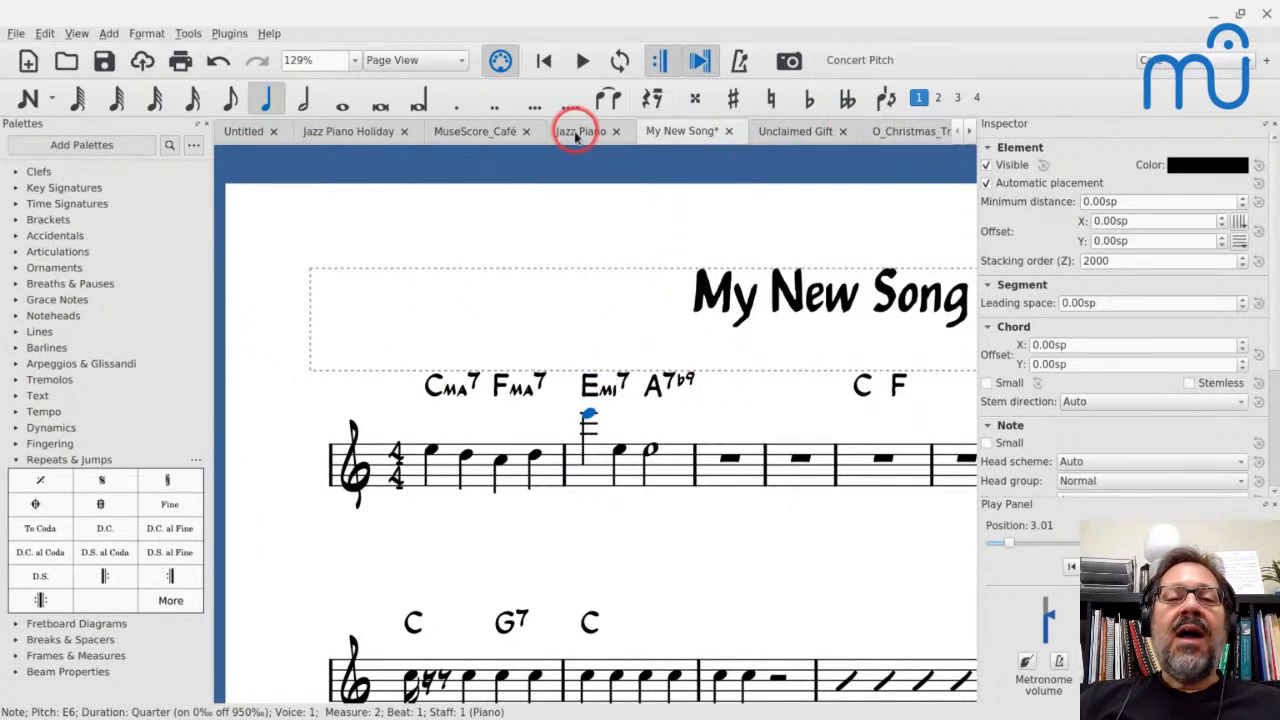
pyautogui.click(975, 131)
pyautogui.click(975, 131)
pyautogui.click(891, 134)
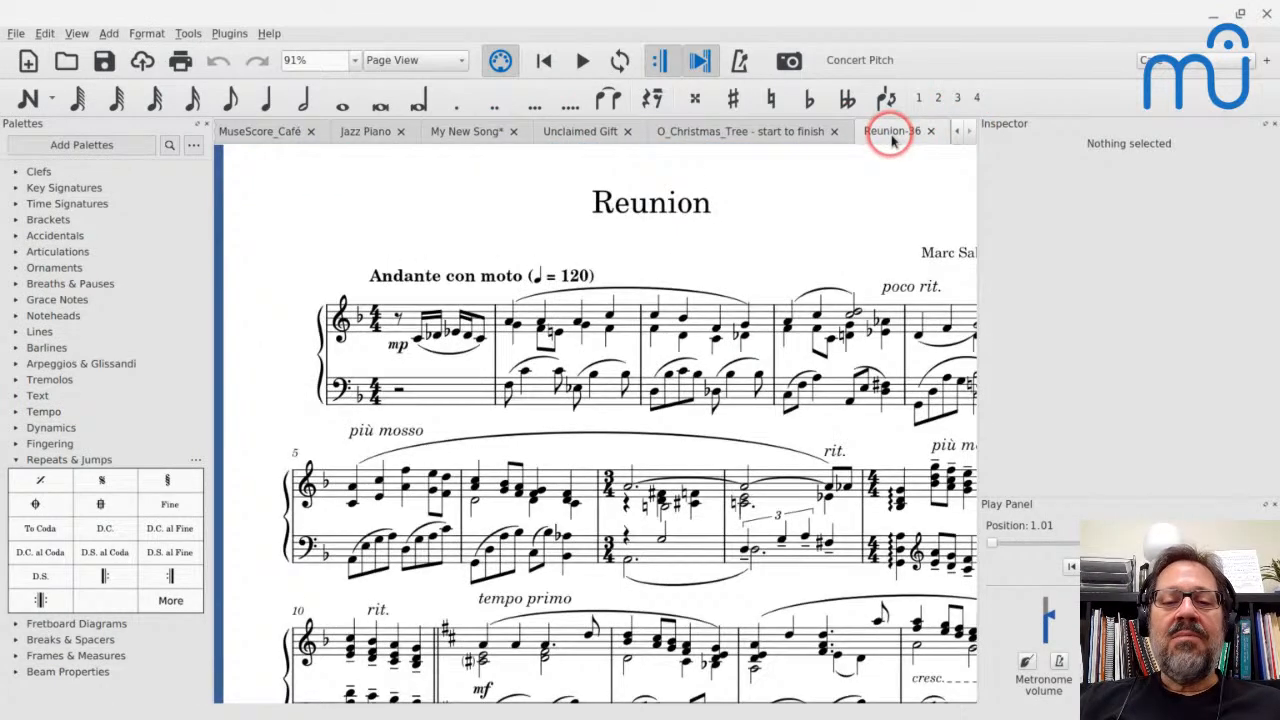
pyautogui.click(652, 318)
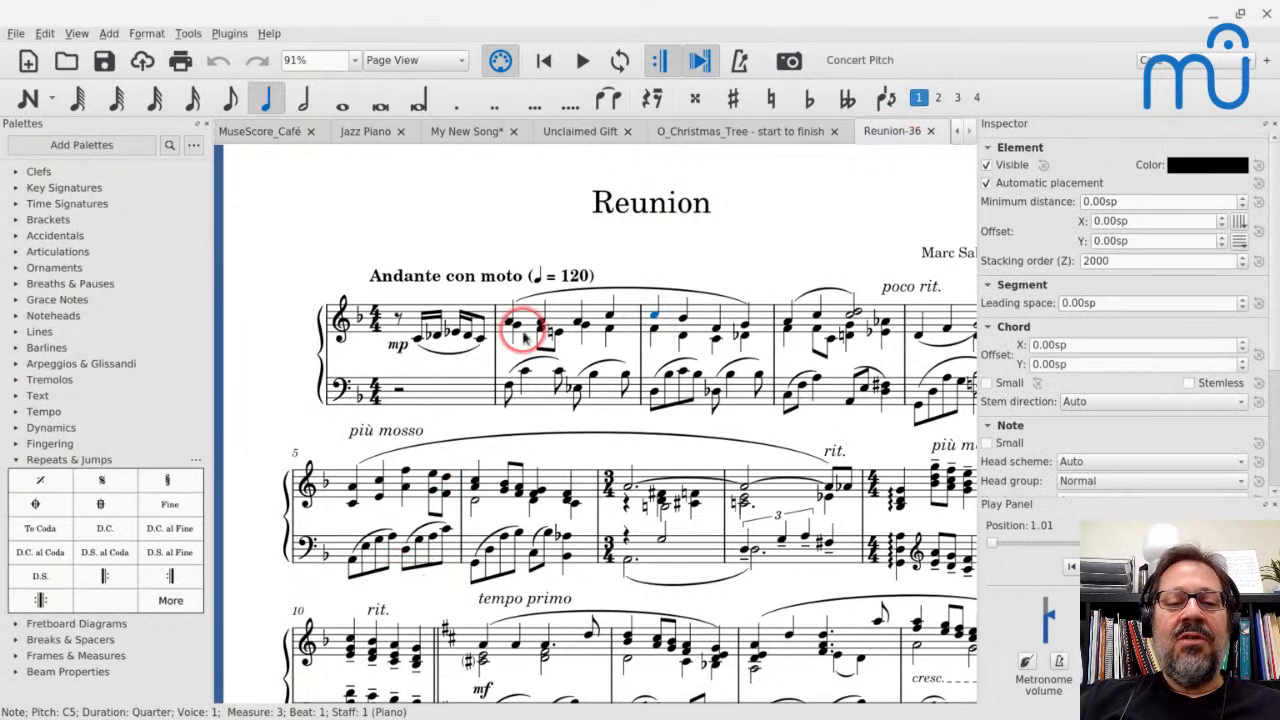
# Create a new untitled score with a single treble-clef staff, no sharps or flats, and a 4/4 time signature
pyautogui.hotkey('ctrl', 'n')
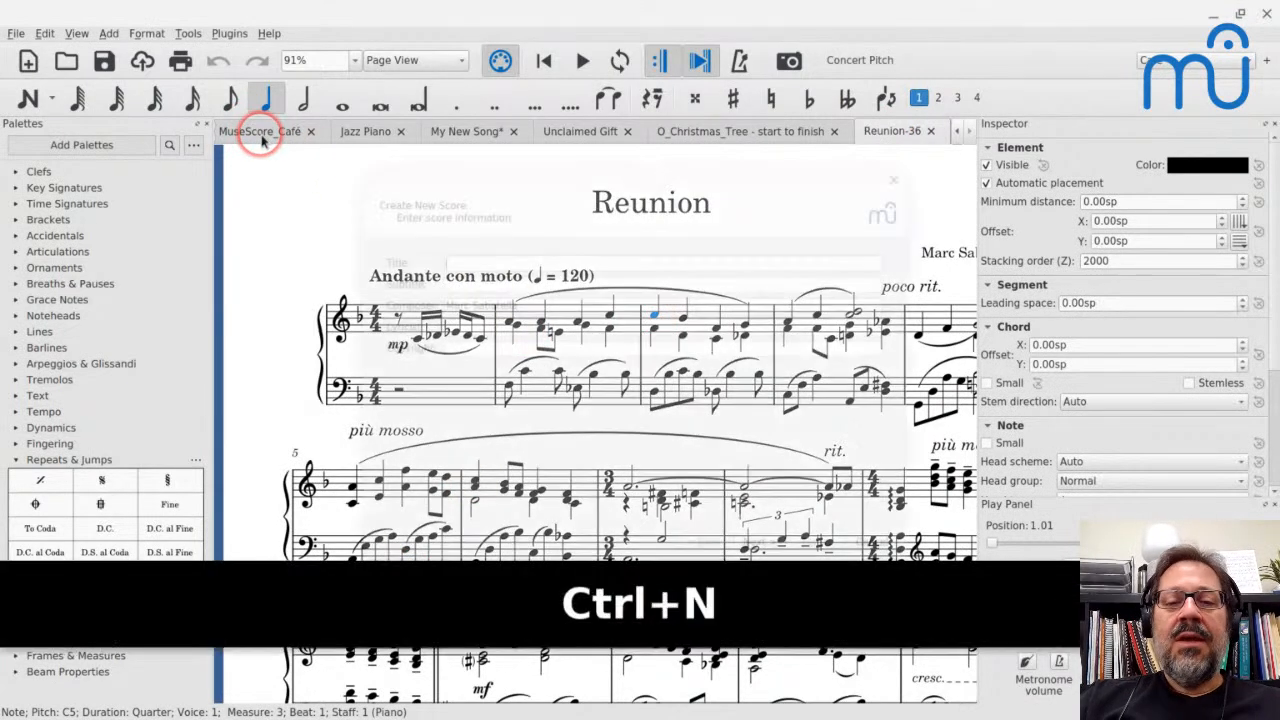
pyautogui.press('Return')
pyautogui.press('Down')
pyautogui.press('Return')
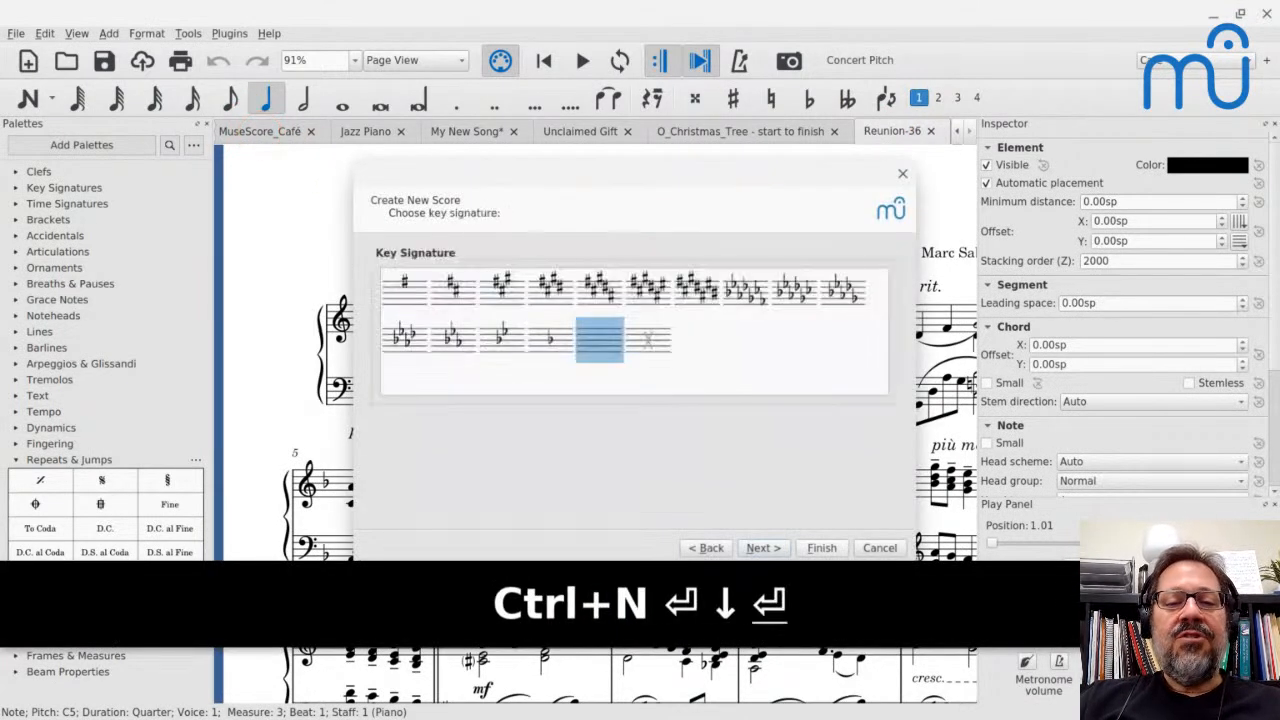
pyautogui.press('Return')
pyautogui.press('Return')
pyautogui.press('Return')
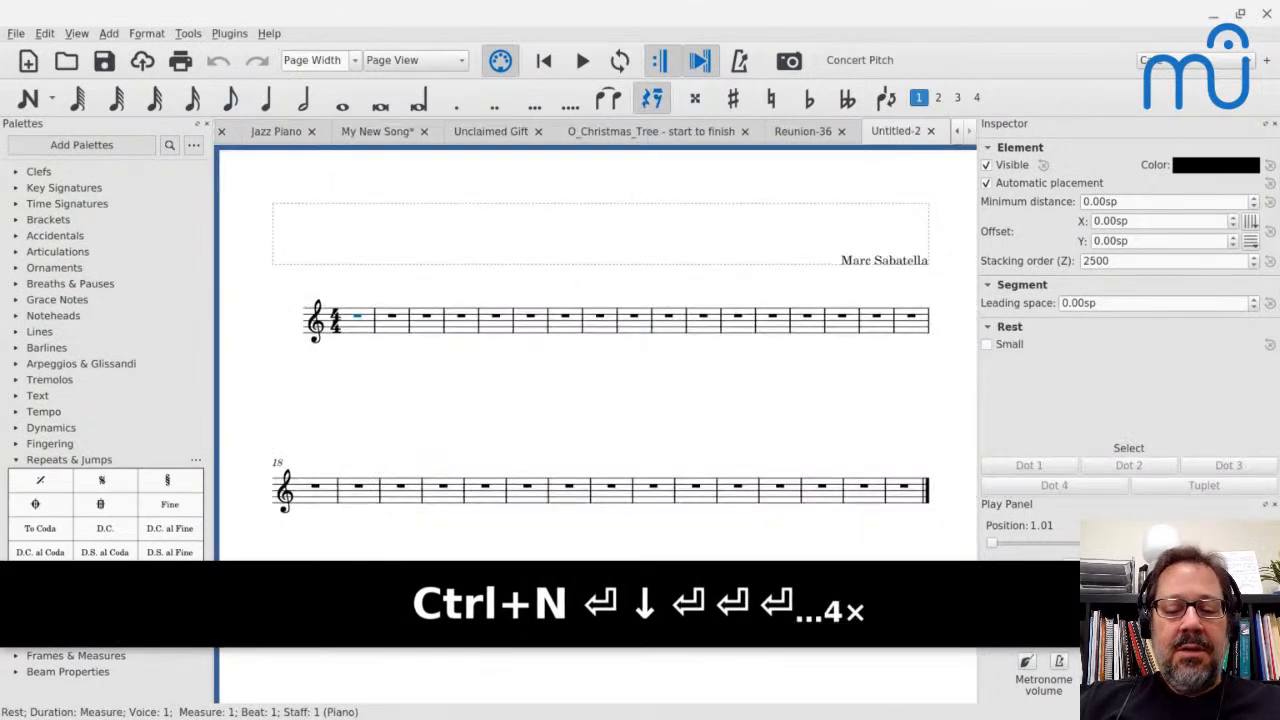
# Add the chord symbols C and F in measure 1, C and G in measure 2, and C in measure 3
pyautogui.hotkey('ctrl', 'k')
pyautogui.write('C')
pyautogui.press('space')
pyautogui.press('space')
pyautogui.write('F')
pyautogui.press('space')
pyautogui.press('space')
pyautogui.write('C')
pyautogui.press('space')
pyautogui.press('space')
pyautogui.write('C')
pyautogui.press('space')
pyautogui.press('space')
pyautogui.write('G')
pyautogui.press('space')
pyautogui.press('space')
pyautogui.write('C')
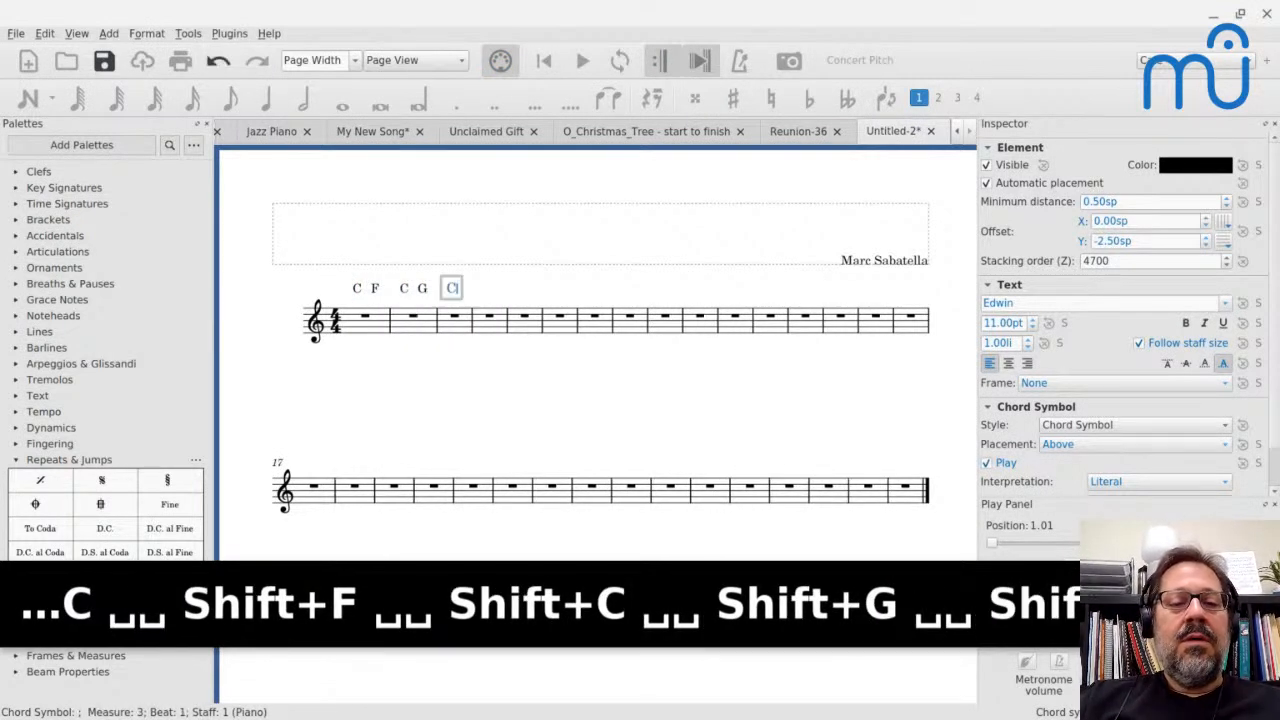
# Fill measures 1 and 2 of the new score with quarter notes on C5
pyautogui.click(357, 335)
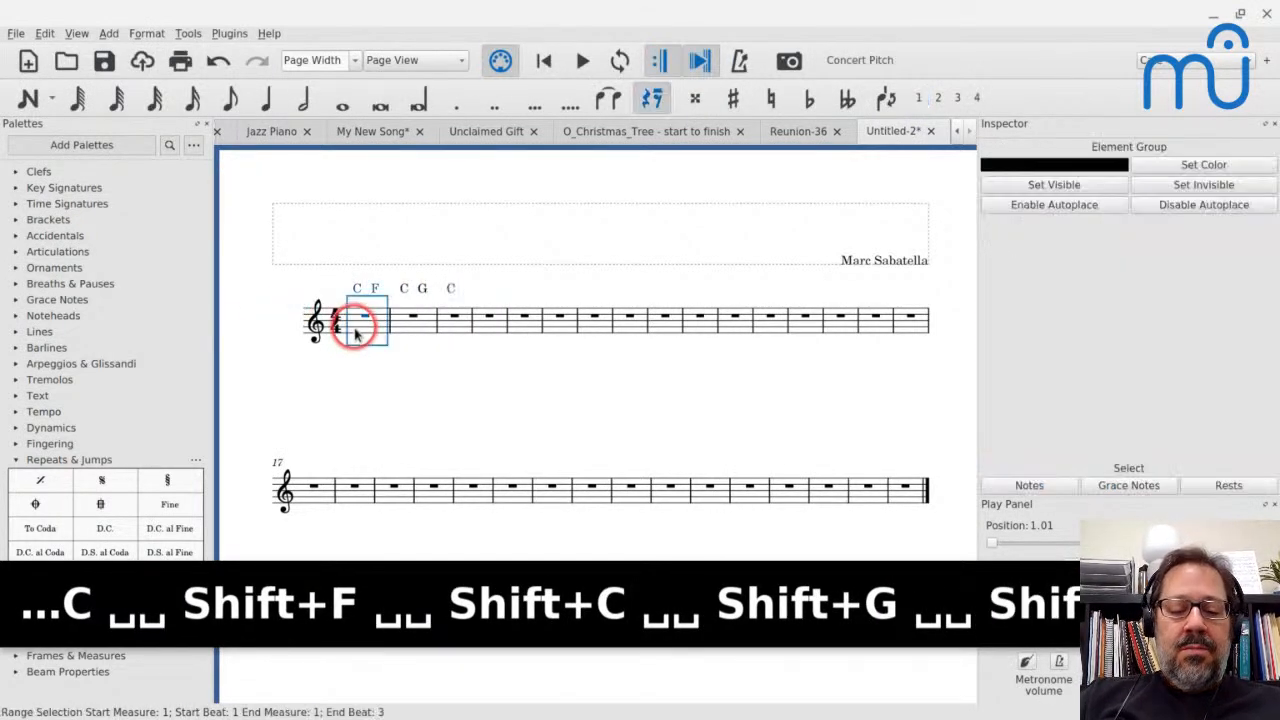
pyautogui.press('n')
pyautogui.press('c')
pyautogui.press('c')
pyautogui.press('c')
pyautogui.press('c')
pyautogui.press('c')
pyautogui.press('c')
pyautogui.press('c')
pyautogui.press('c')
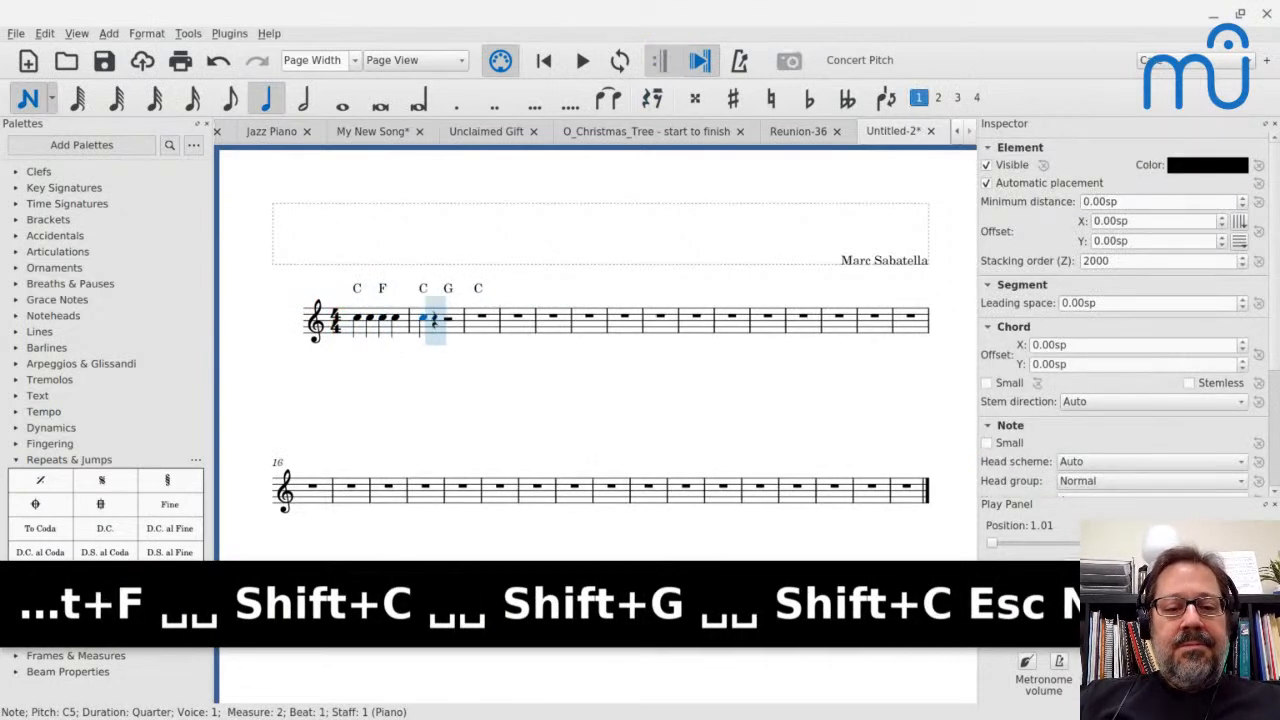
pyautogui.press('Escape')
# Raise the note on beat 3 of measure 1, under the F chord symbol, to D6
pyautogui.scroll(5, 351, 346)
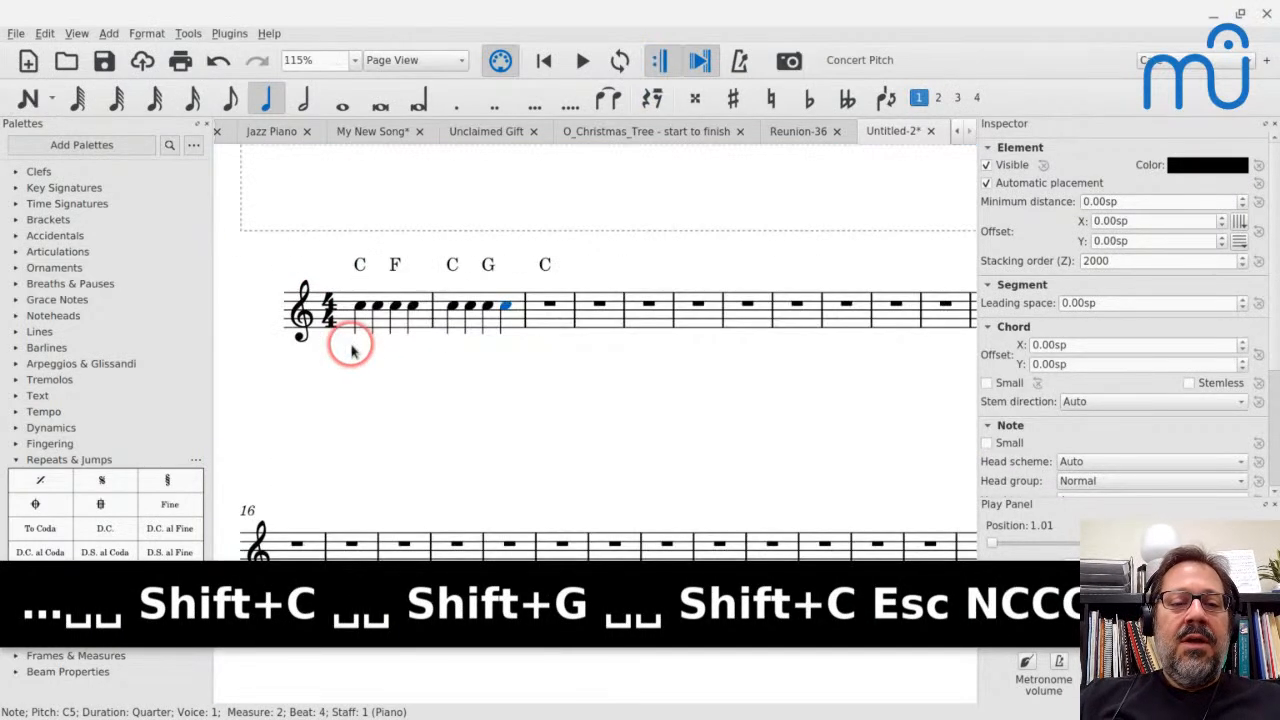
pyautogui.click(429, 277)
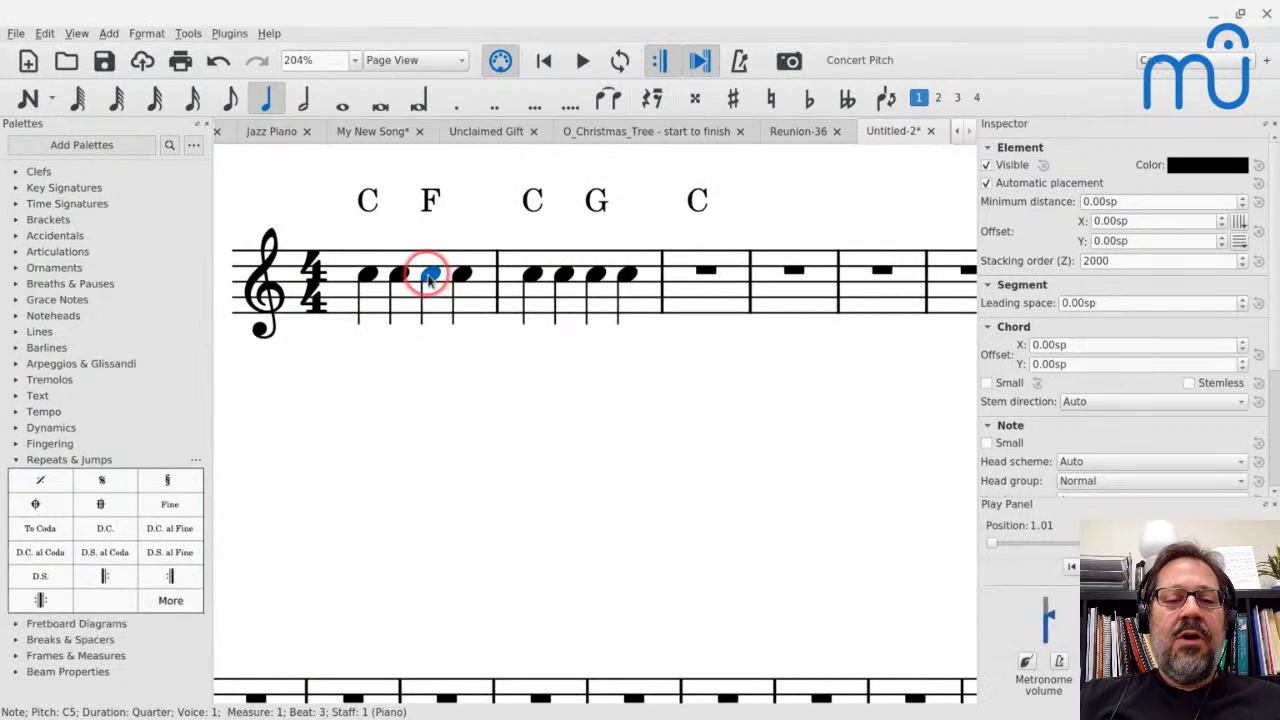
pyautogui.hotkey('ctrl', 'Up')
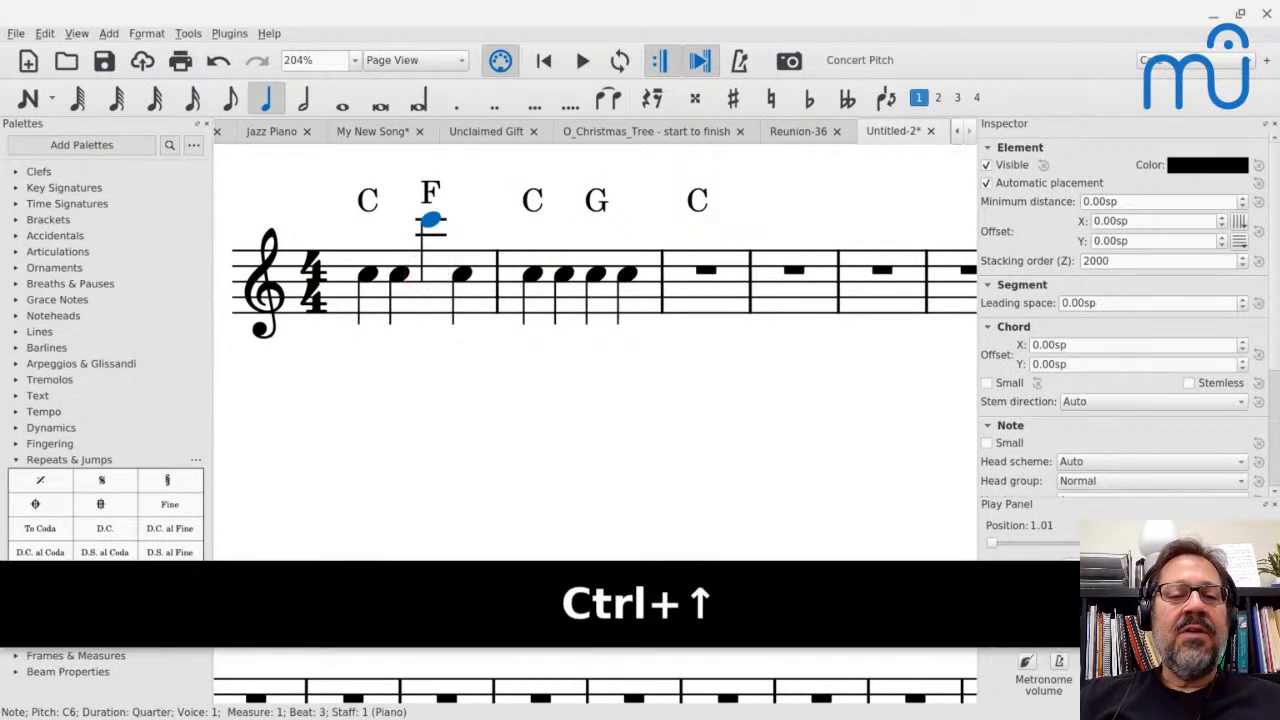
pyautogui.press('Up')
pyautogui.press('Up')
pyautogui.press('Up')
pyautogui.press('Up')
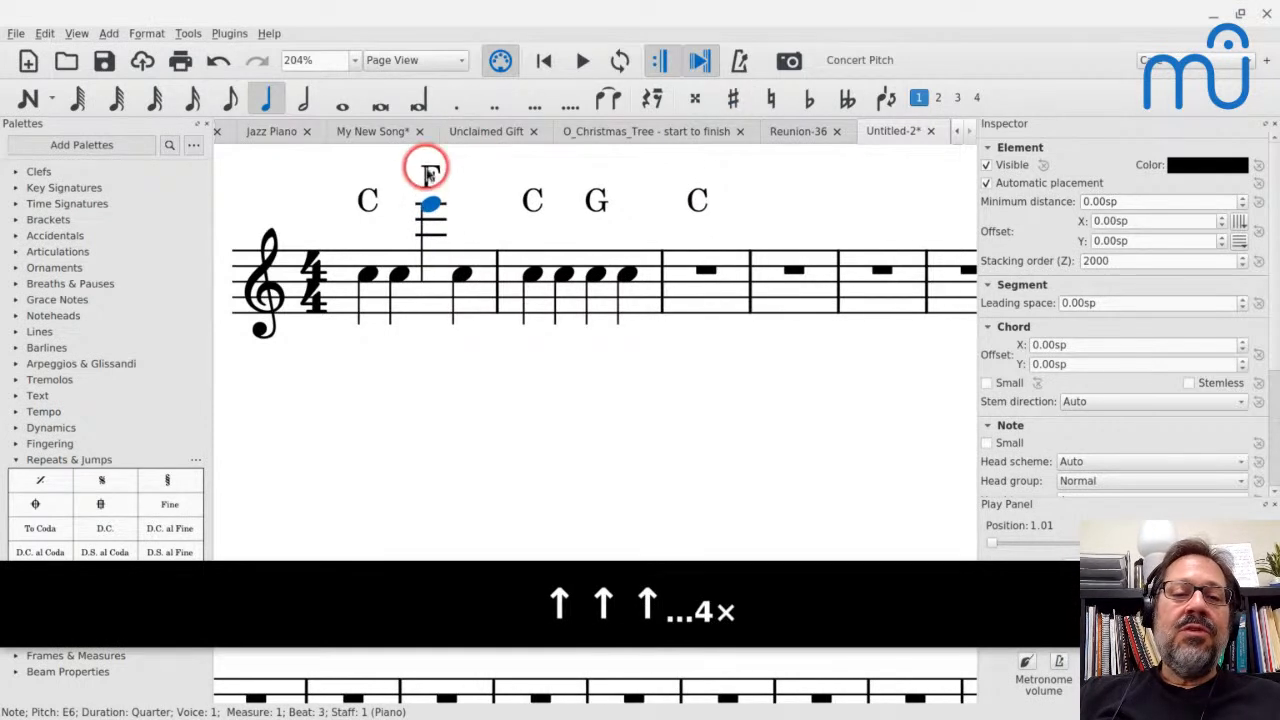
pyautogui.press('Down')
pyautogui.press('Down')
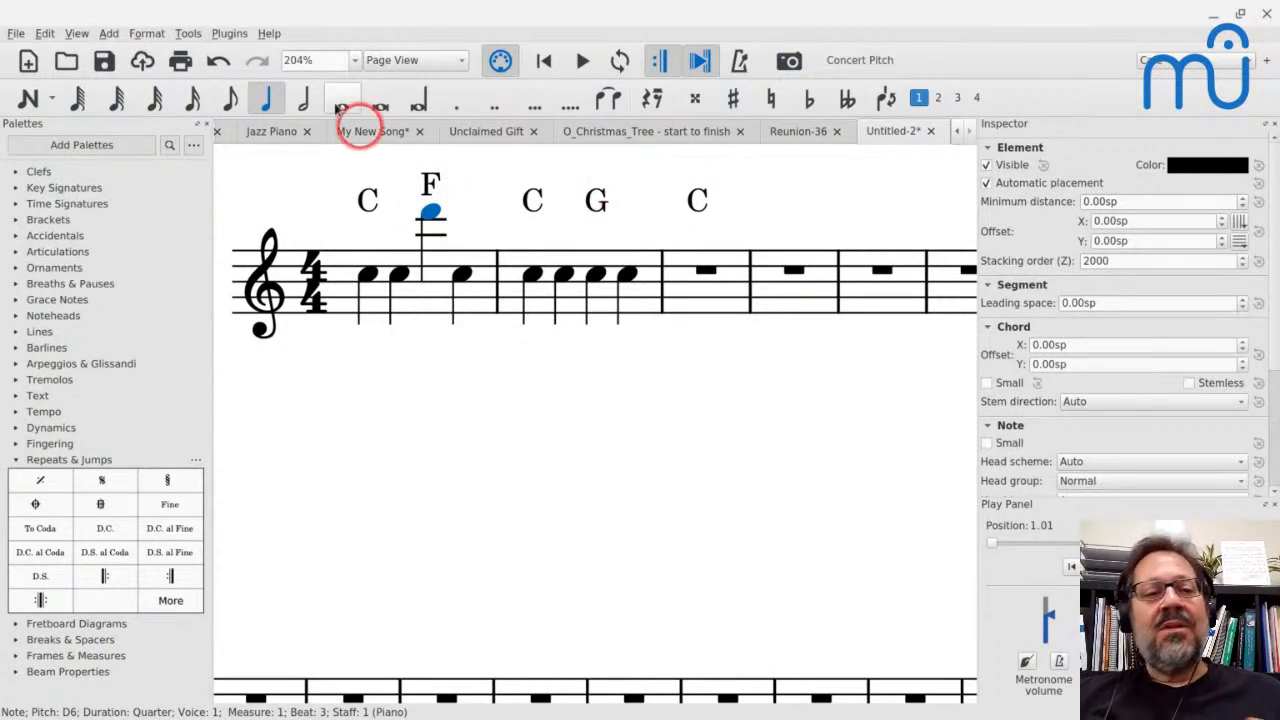
# Set the chord symbols' maximum shift above to 3sp in the score style and apply it
pyautogui.click(150, 36)
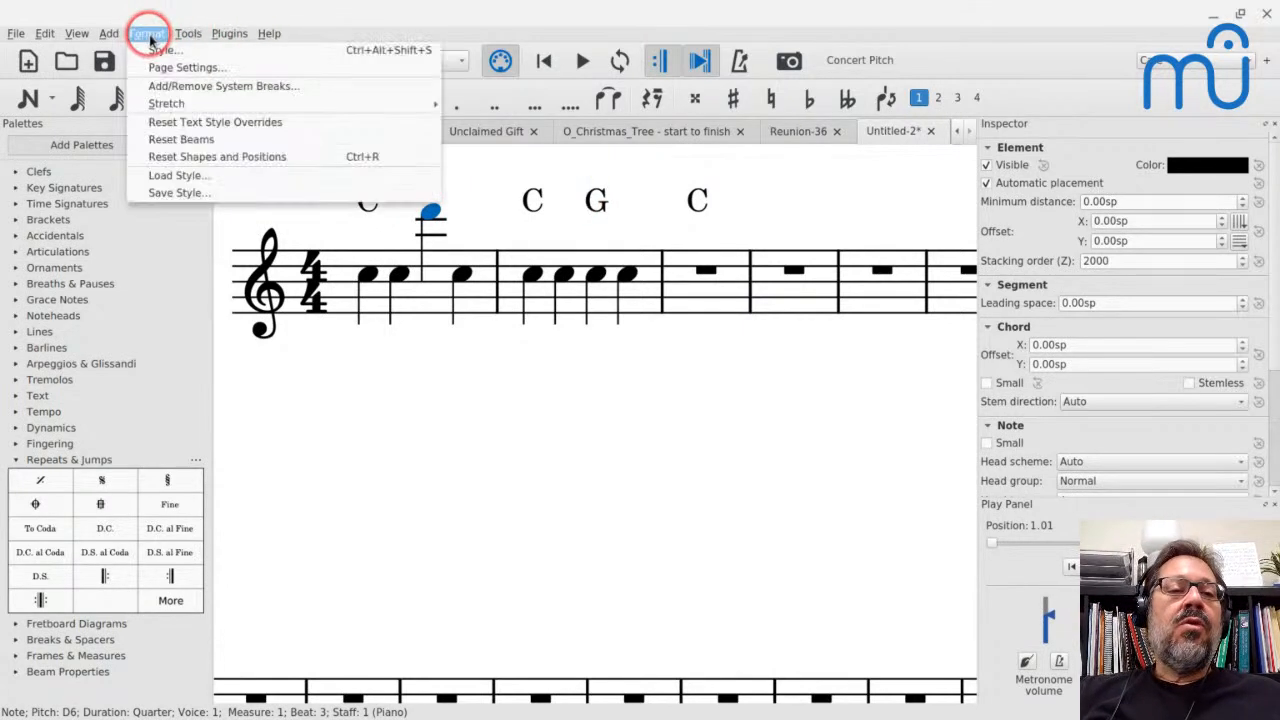
pyautogui.click(159, 55)
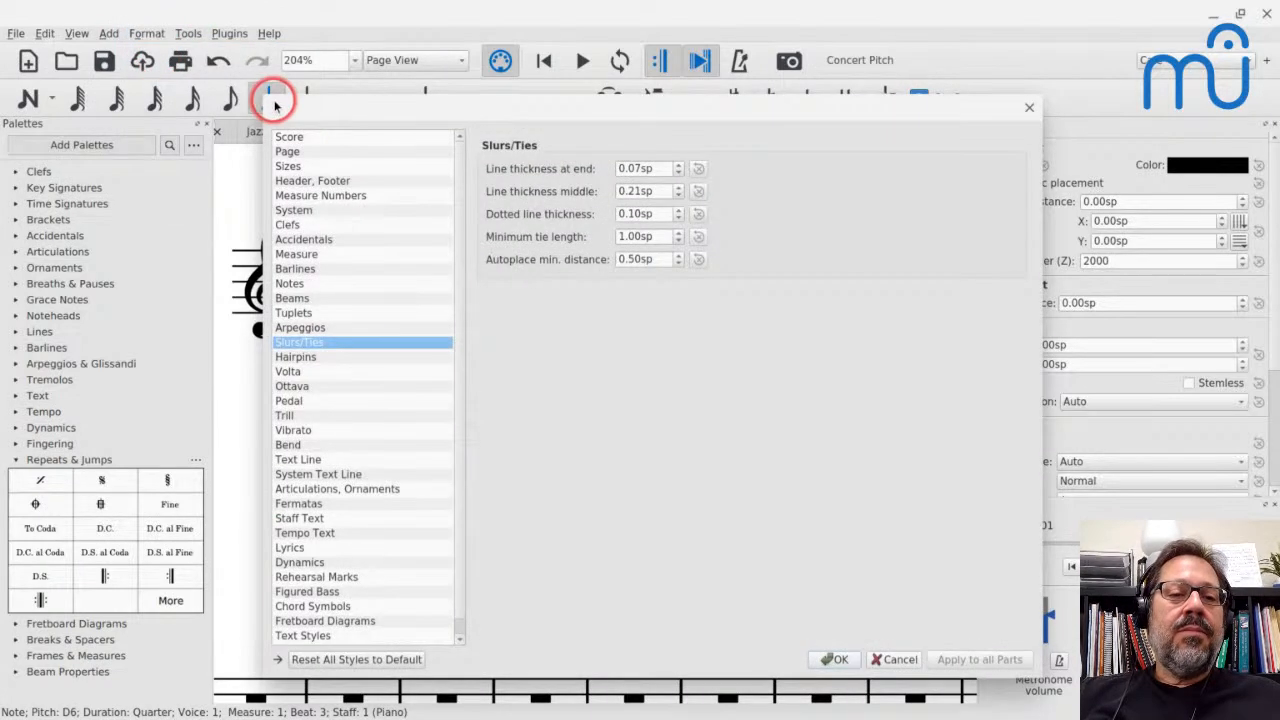
pyautogui.moveTo(297, 109); pyautogui.dragTo(649, 33)
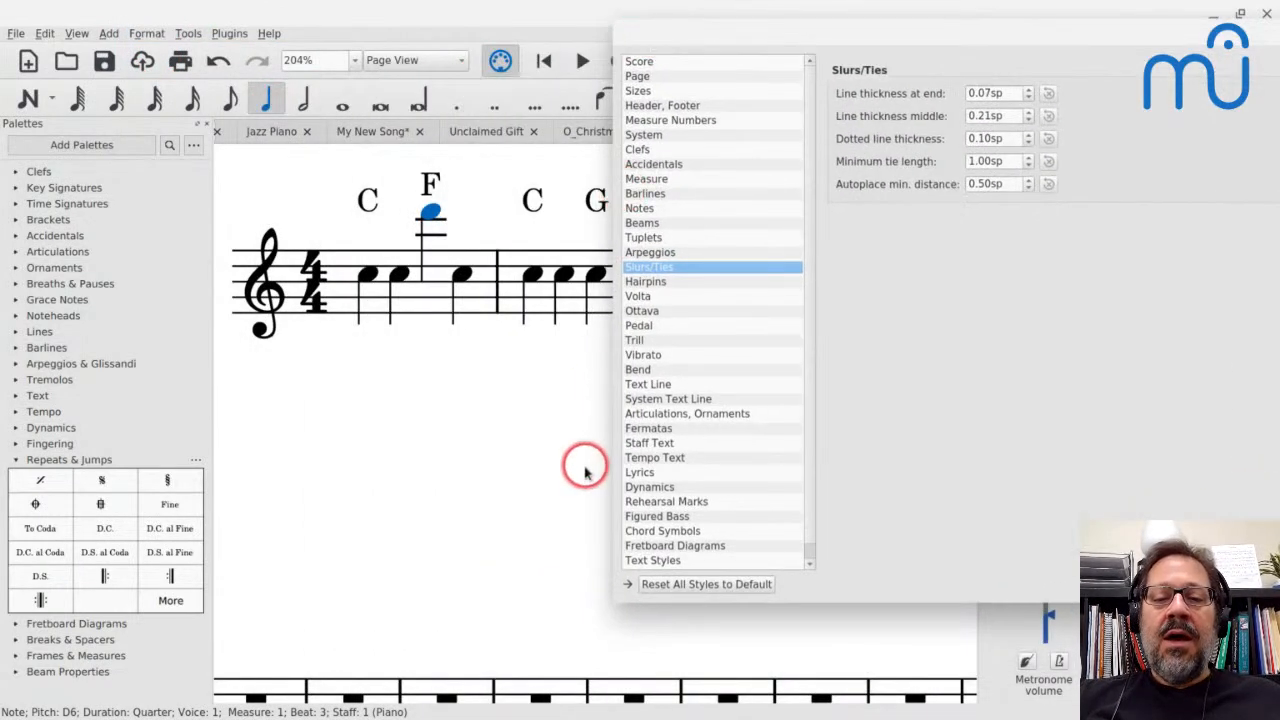
pyautogui.click(663, 532)
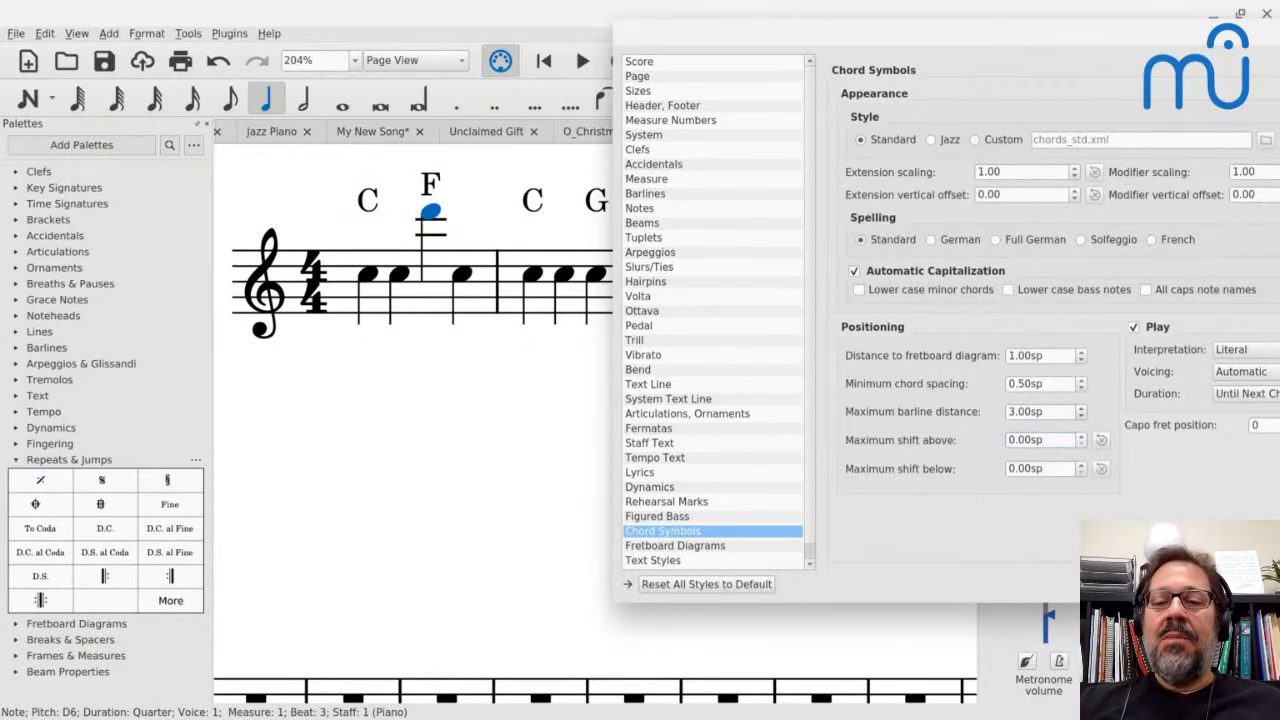
pyautogui.press('Up')
pyautogui.press('Up')
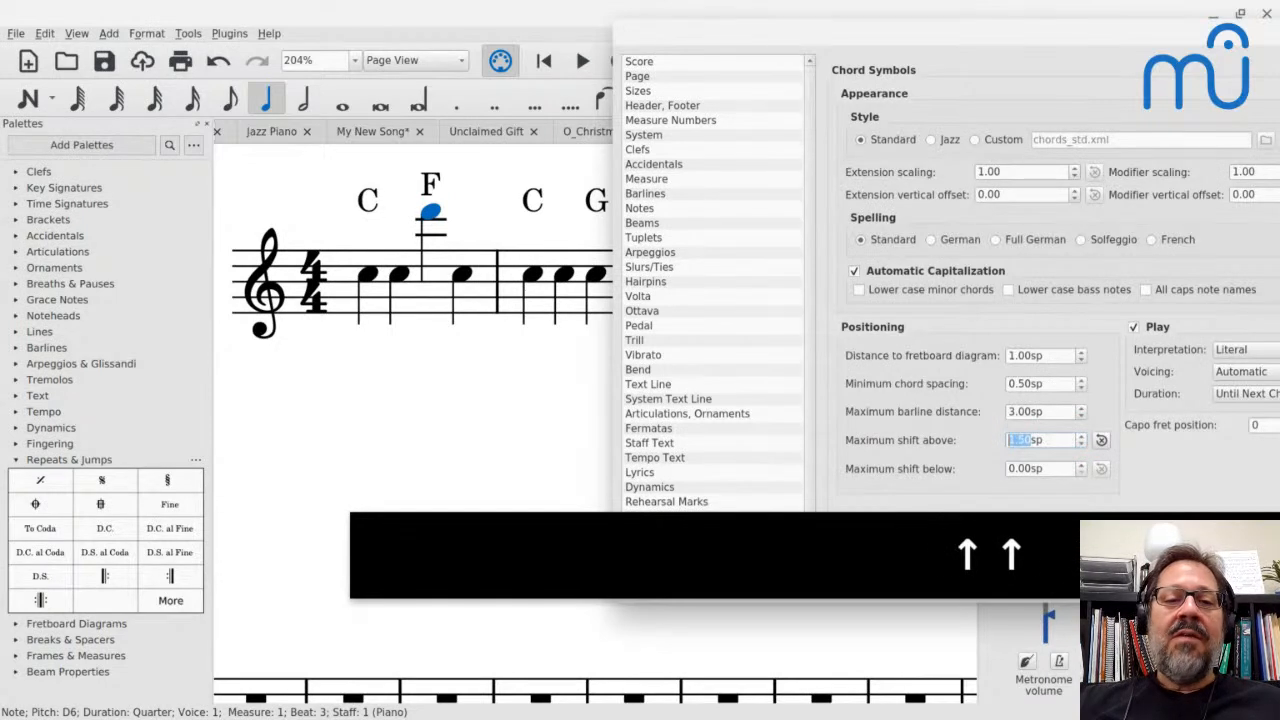
pyautogui.press('Up')
pyautogui.press('Up')
pyautogui.doubleClick(1037, 440)
pyautogui.write('3')
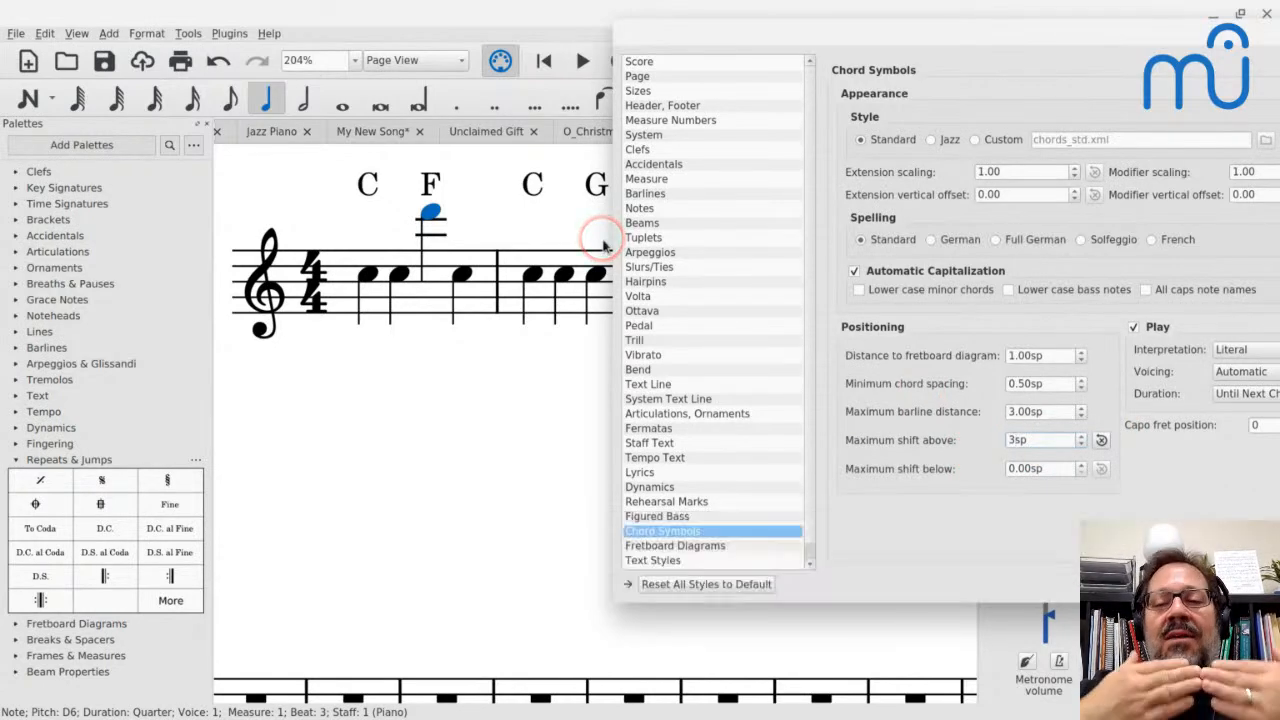
pyautogui.press('Return')
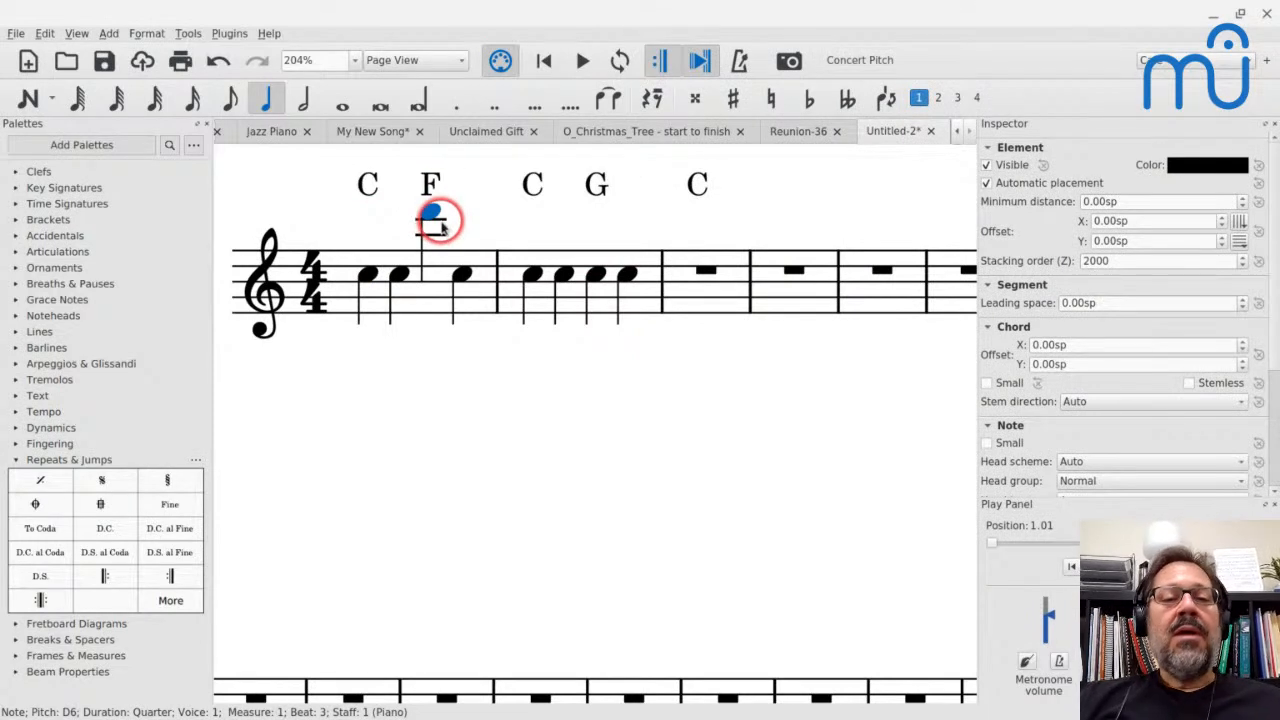
# Raise the note on beat 3 of measure 1, under the F chord symbol, to A6
pyautogui.press('Up')
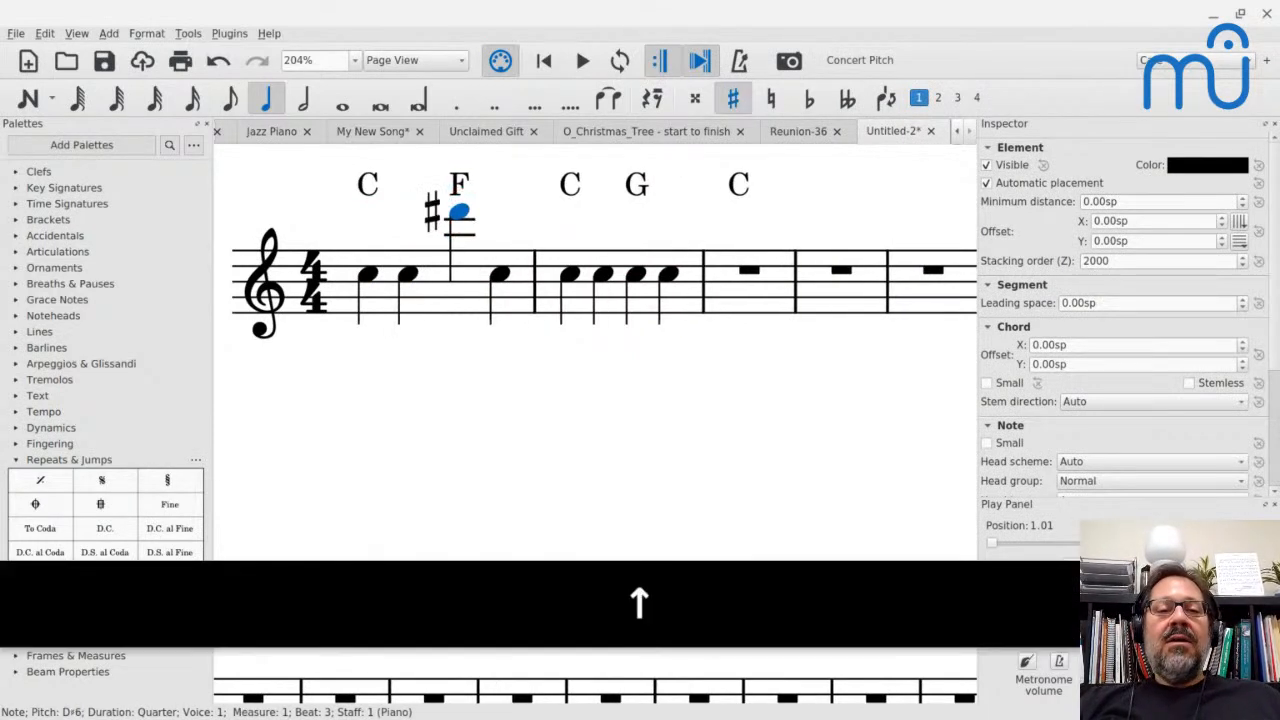
pyautogui.press('Up')
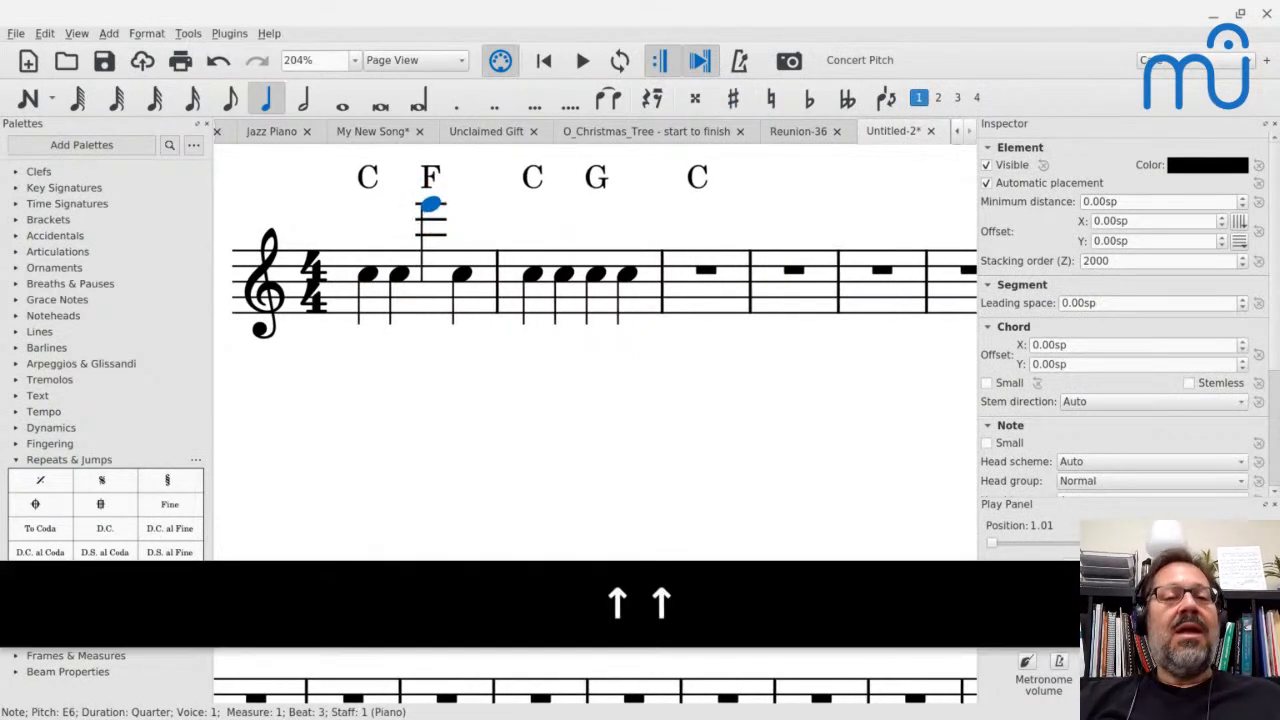
pyautogui.press('Up')
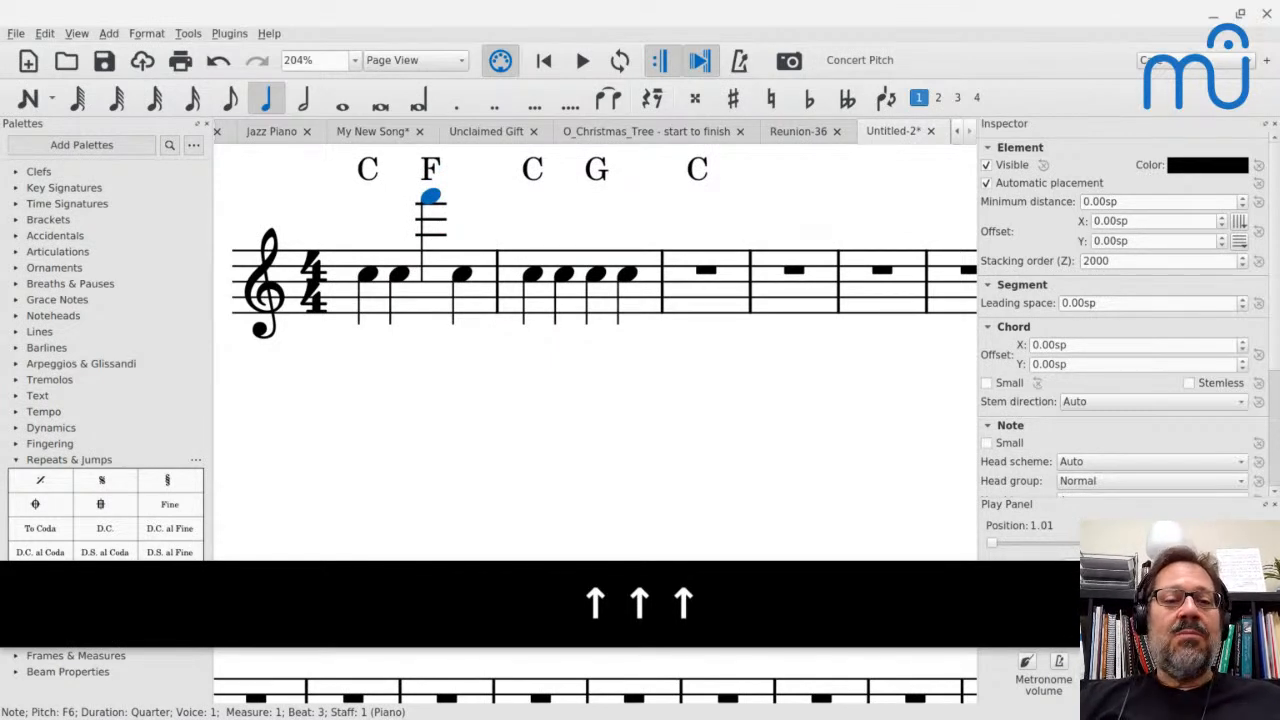
pyautogui.press('Up')
pyautogui.press('Up')
pyautogui.press('Up')
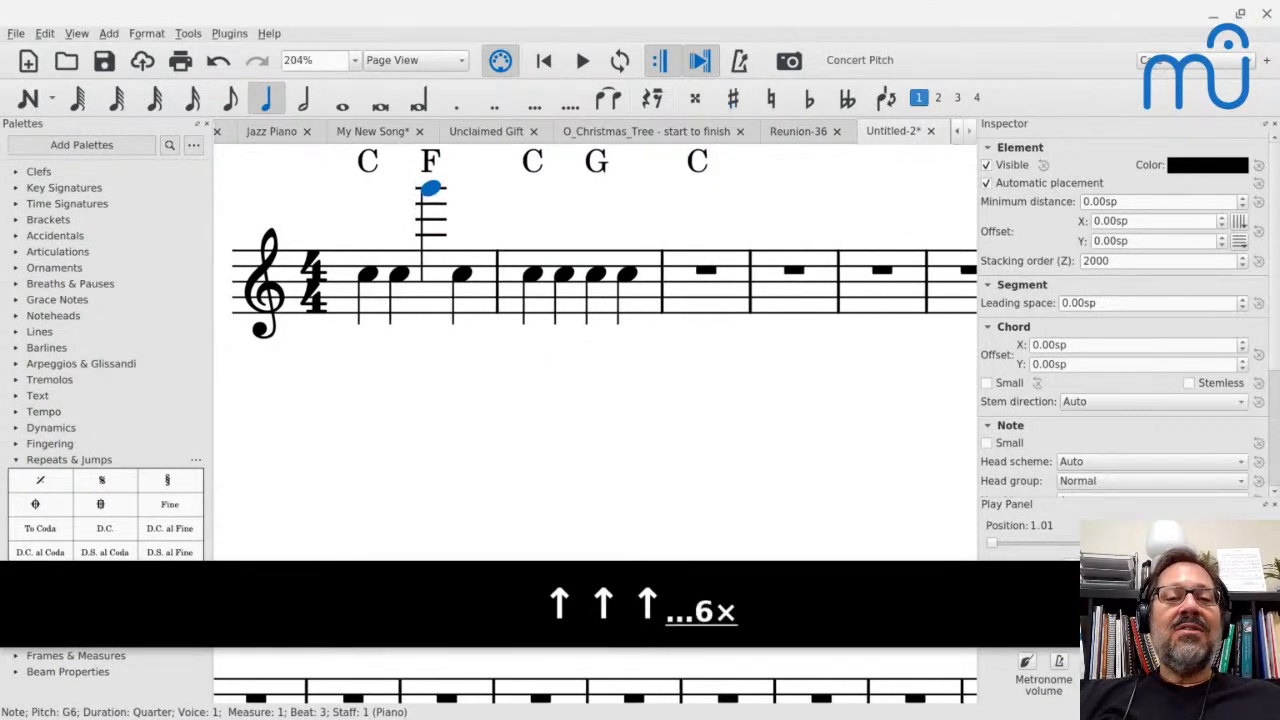
pyautogui.press('Up')
pyautogui.press('Up')
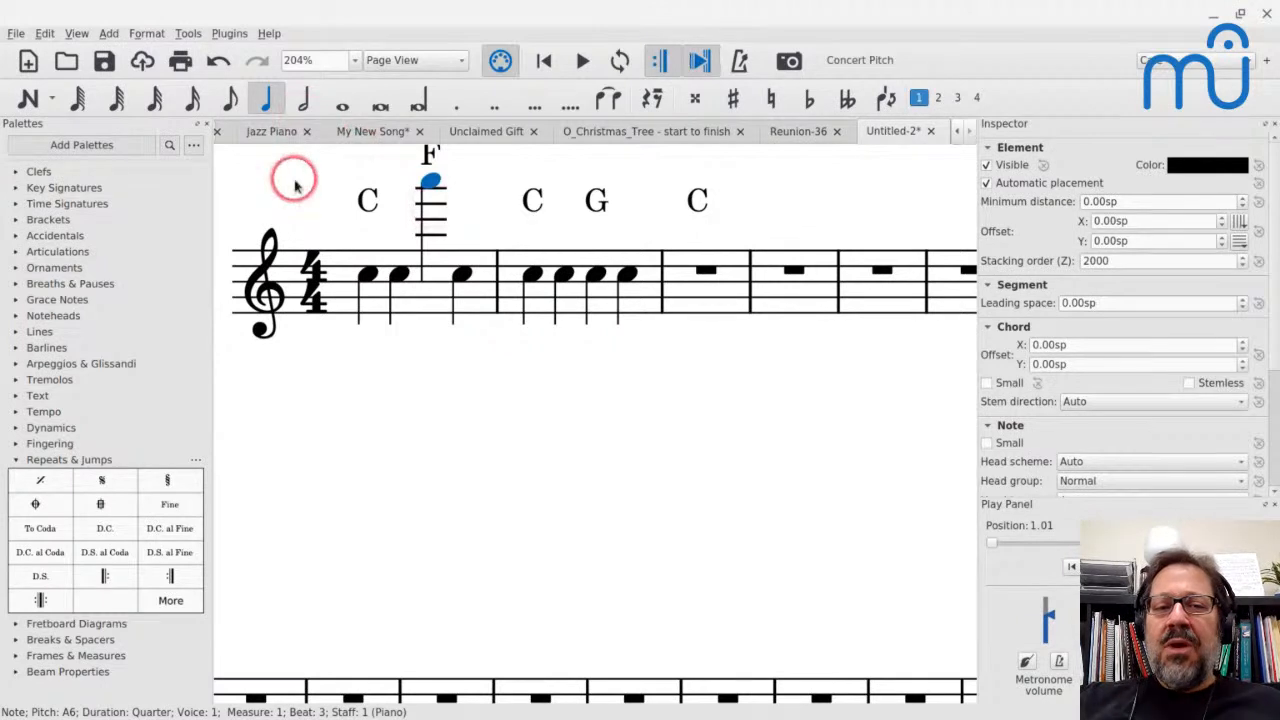
pyautogui.scroll(3, 357, 203)
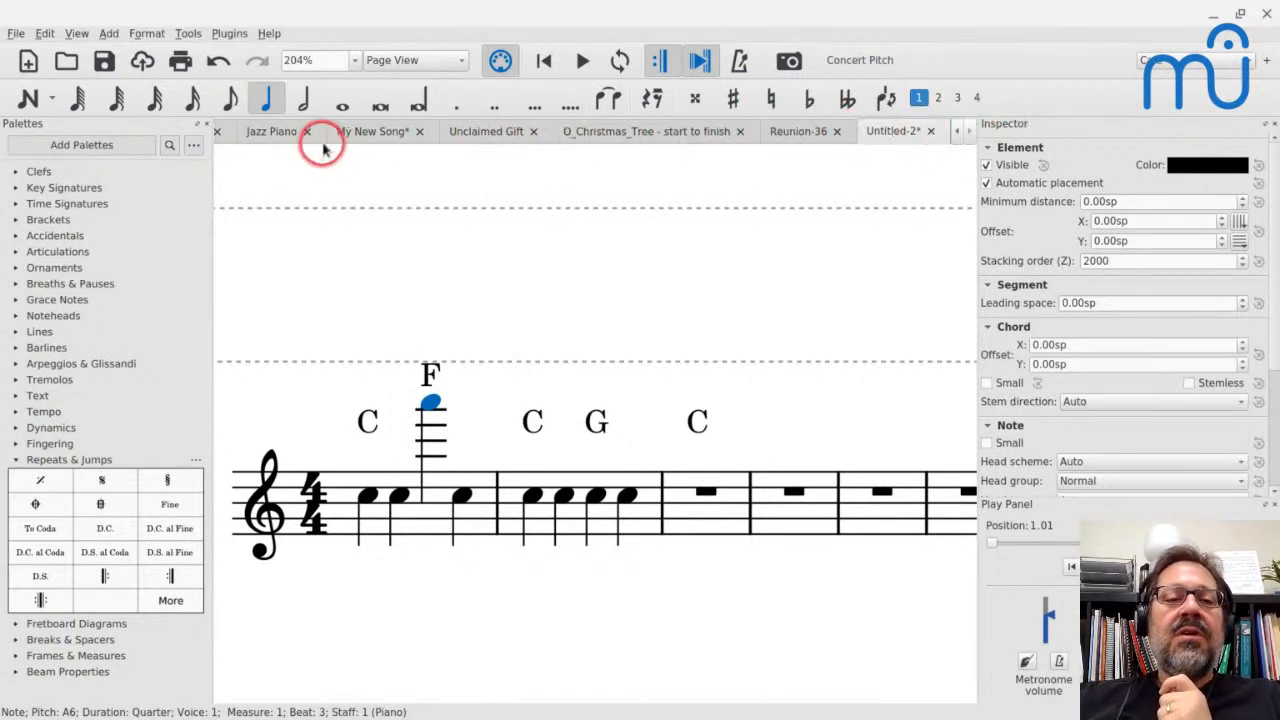
# Switch to the Jazz Piano score and start saving its style to a file
pyautogui.click(272, 131)
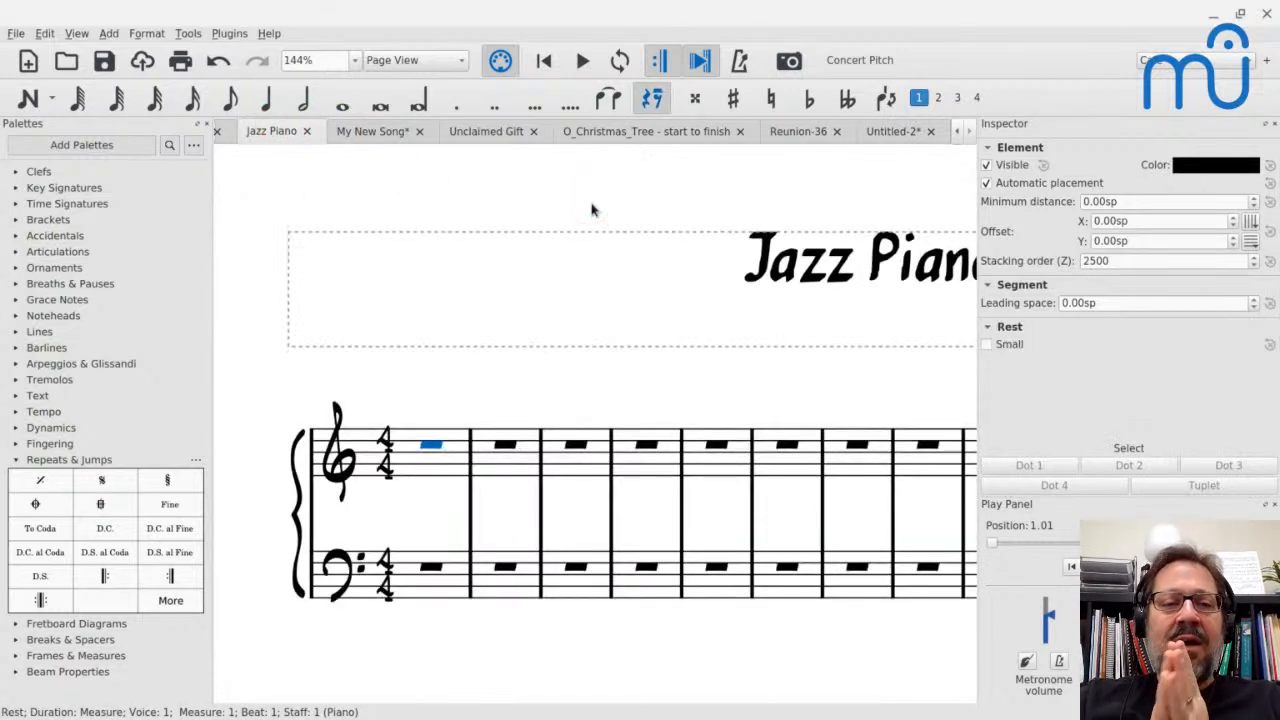
pyautogui.click(146, 33)
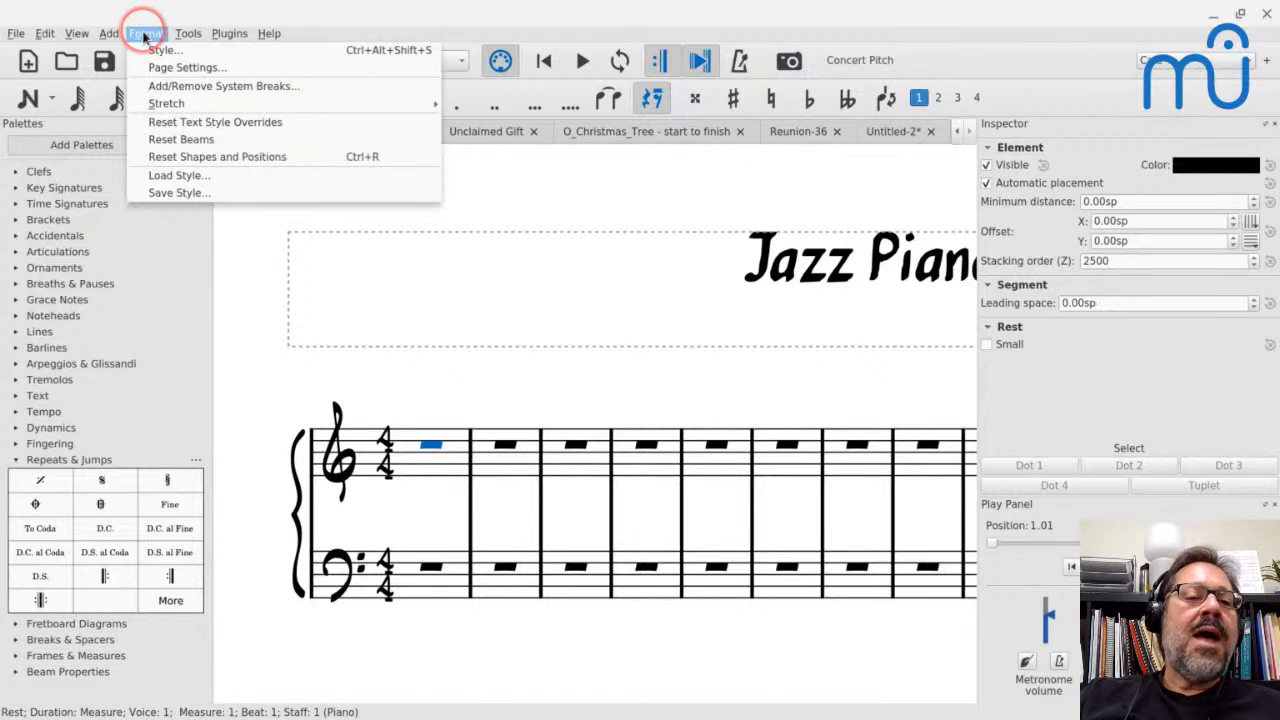
pyautogui.click(184, 193)
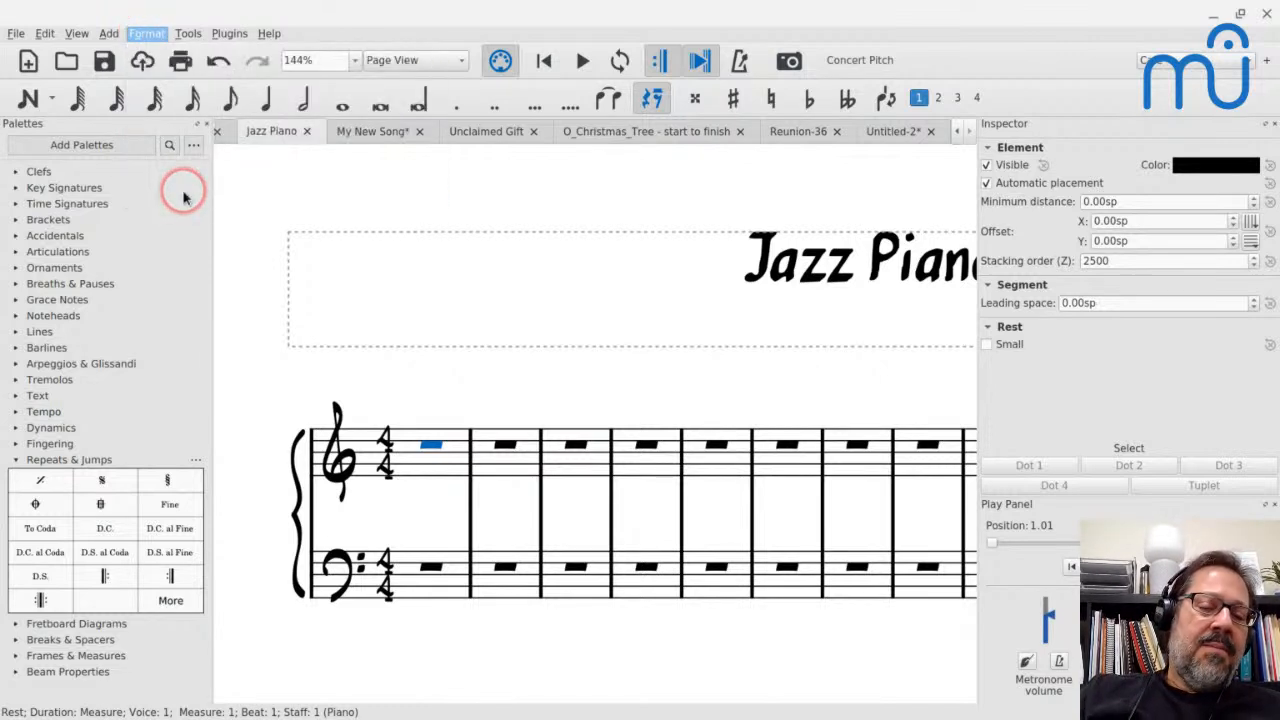
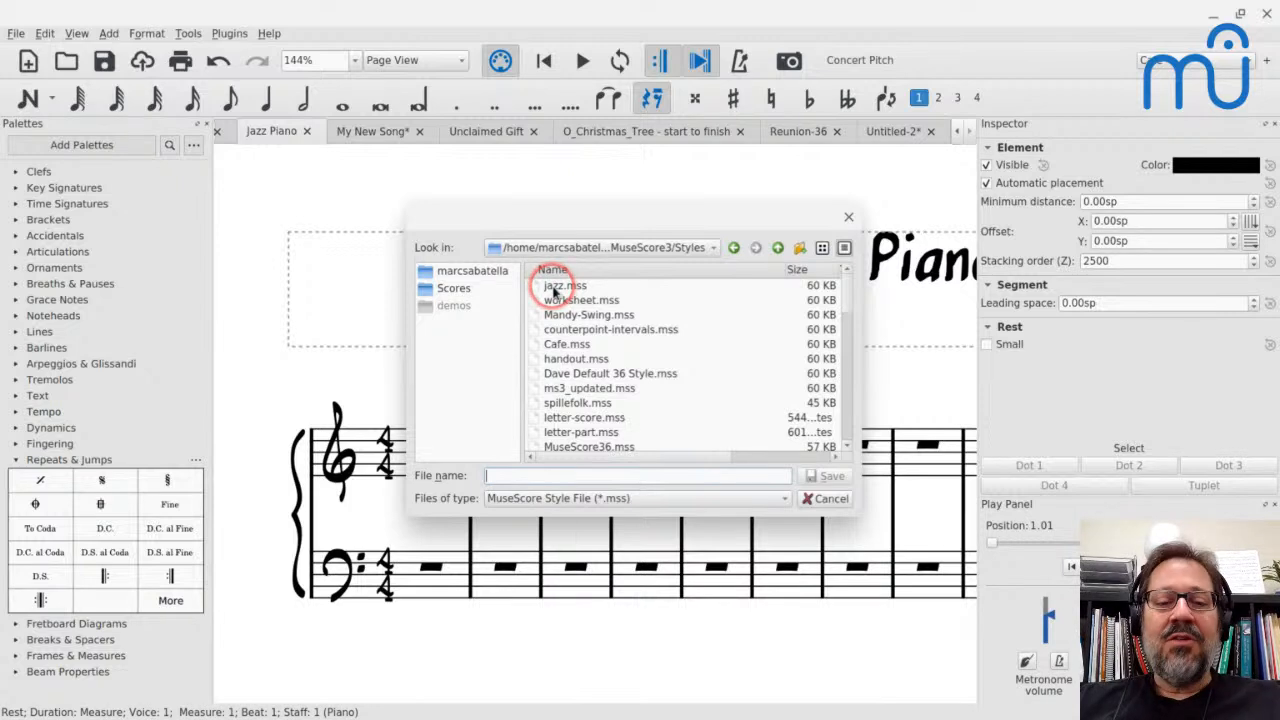
# Save the Jazz Piano style as jazz.mss in the Styles folder, replacing the existing file
pyautogui.click(555, 290)
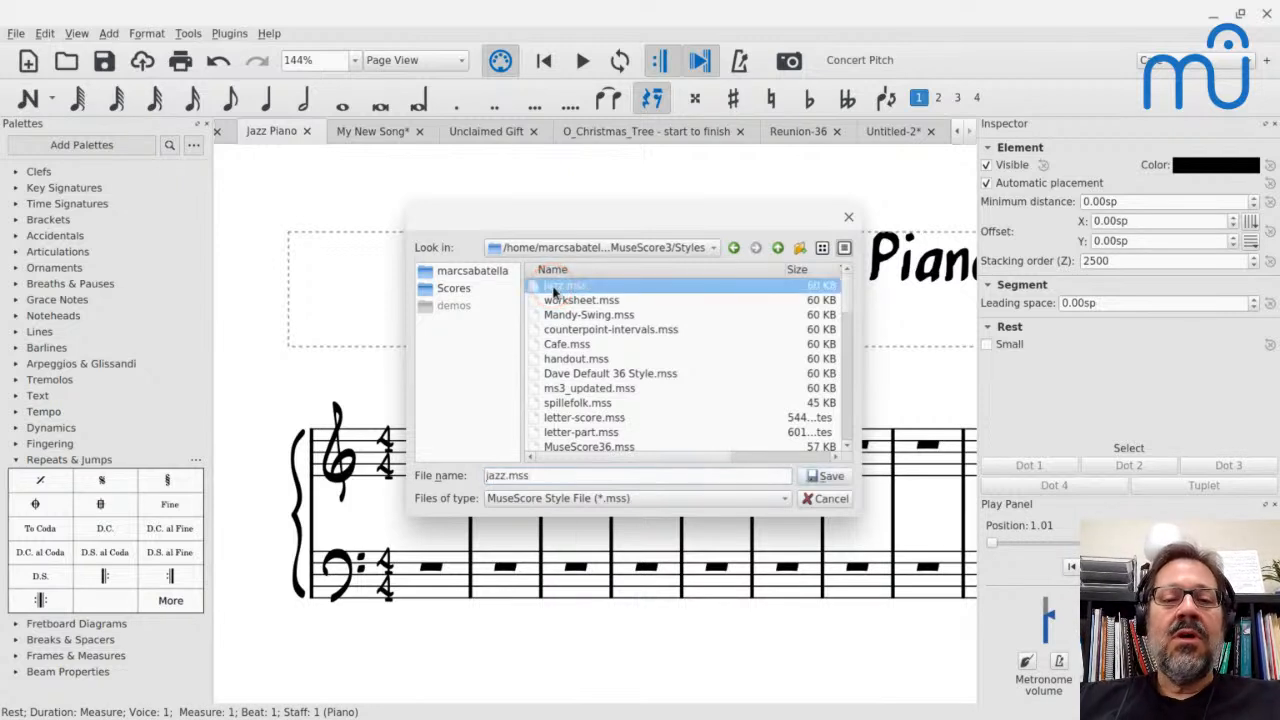
pyautogui.click(825, 477)
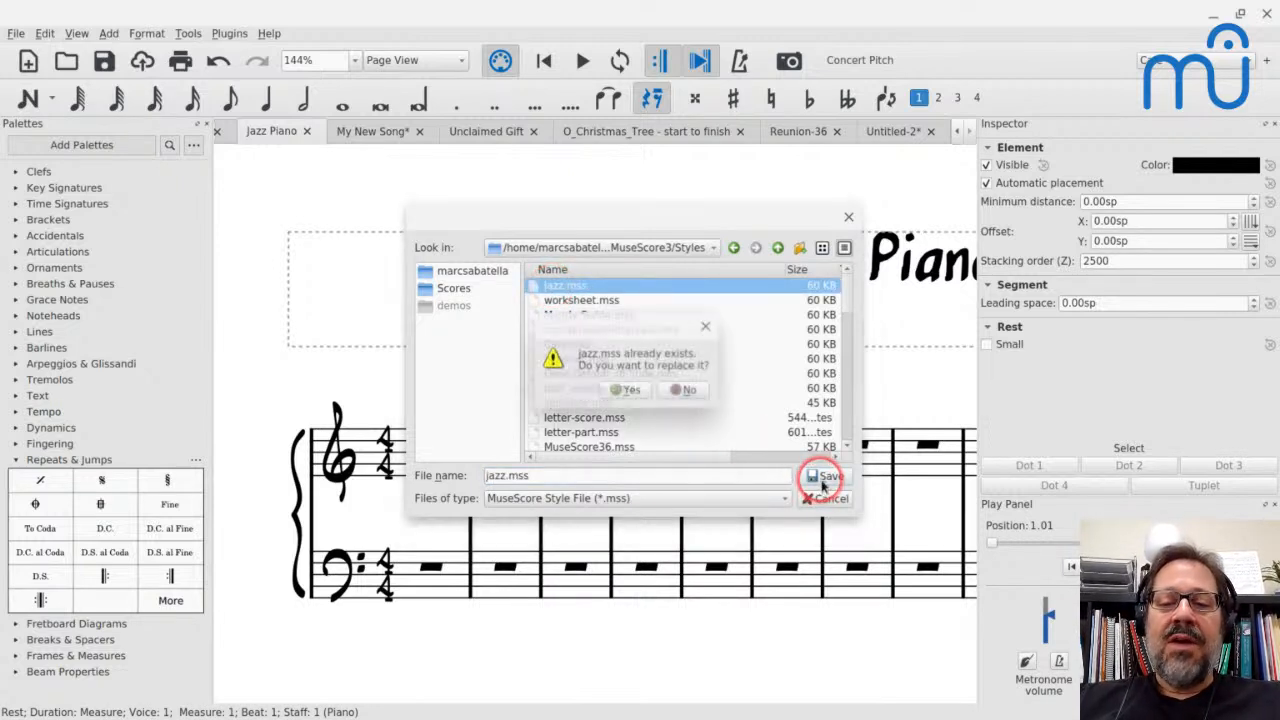
pyautogui.click(630, 390)
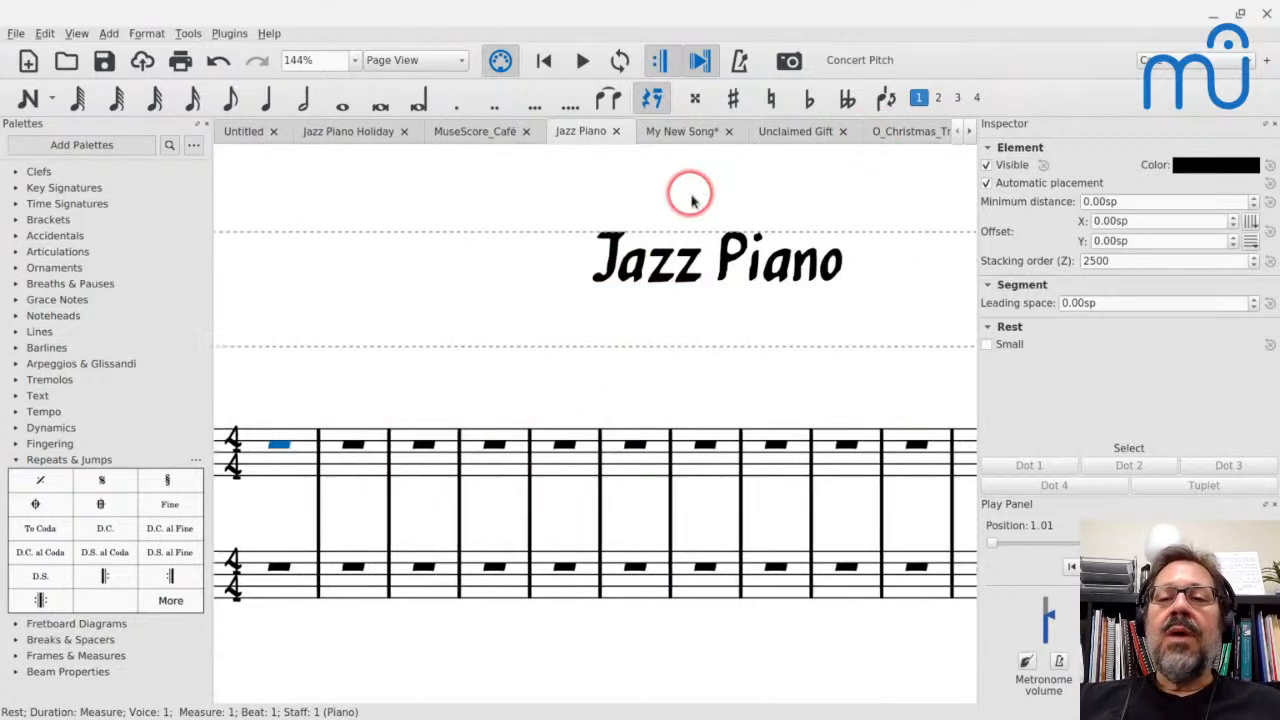
# Switch to the Reunion-36 score and load the jazz.mss style into it
pyautogui.click(971, 131)
pyautogui.click(971, 131)
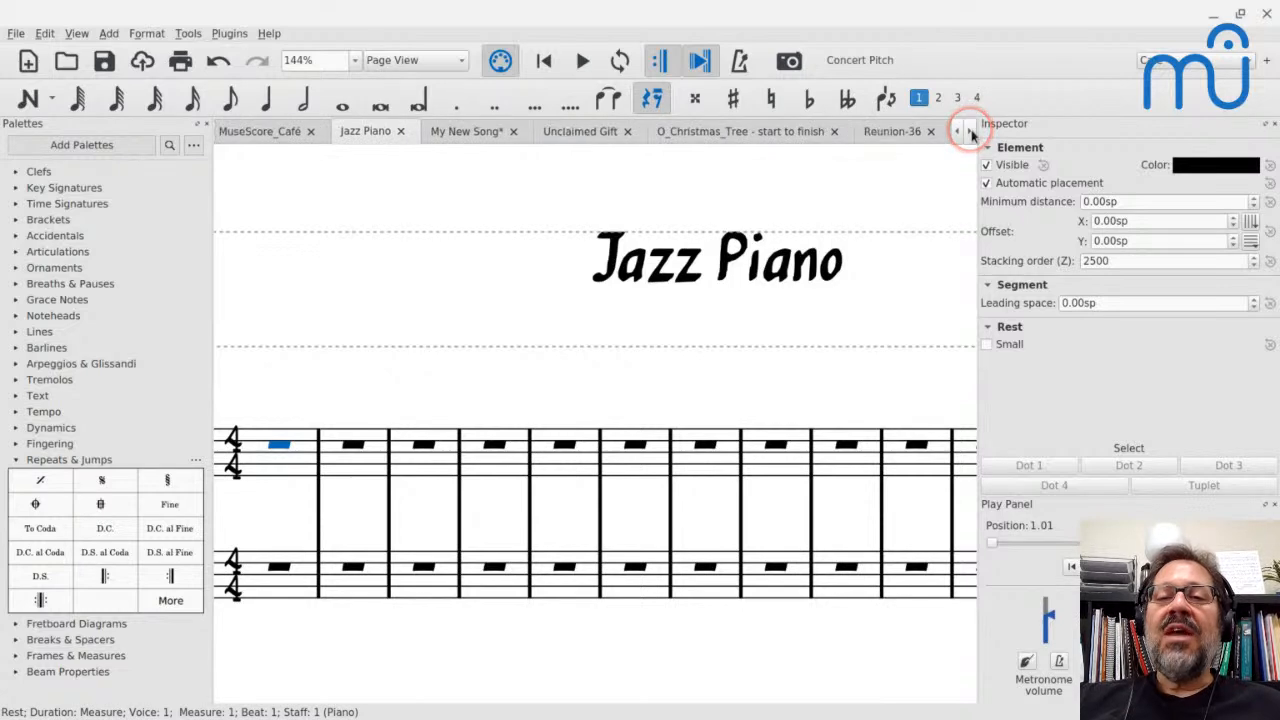
pyautogui.click(971, 131)
pyautogui.click(778, 133)
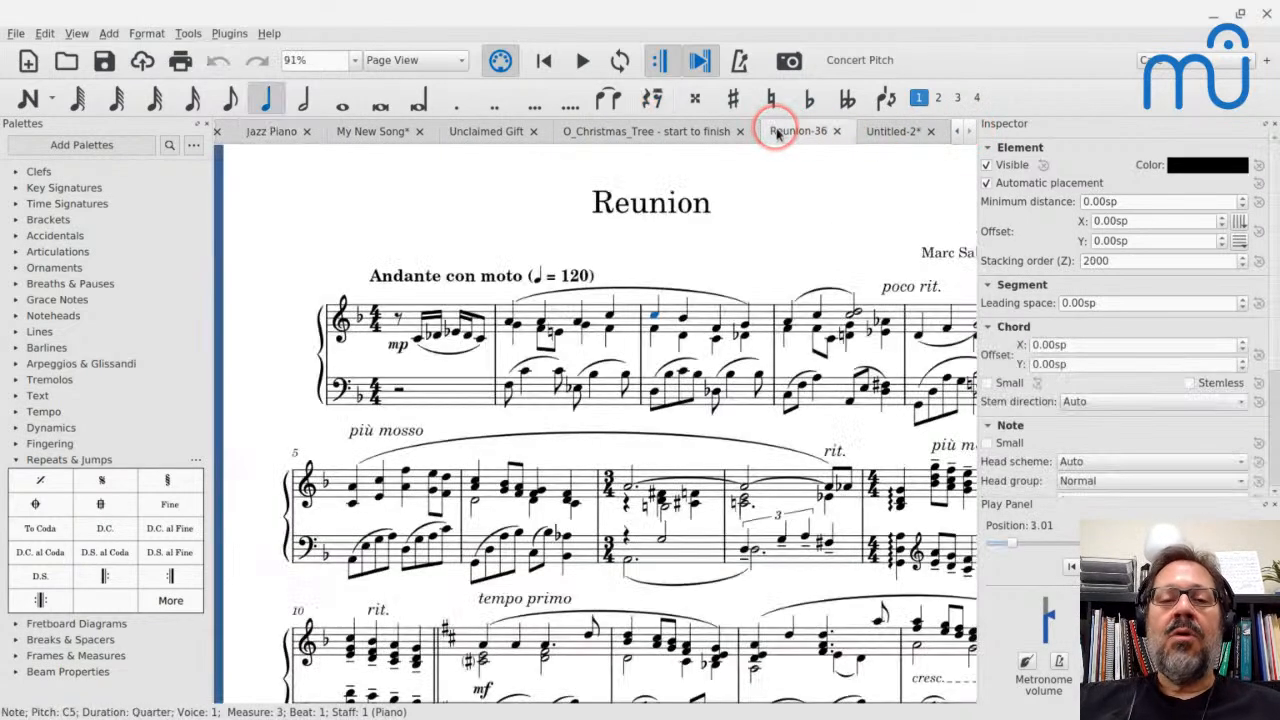
pyautogui.click(142, 35)
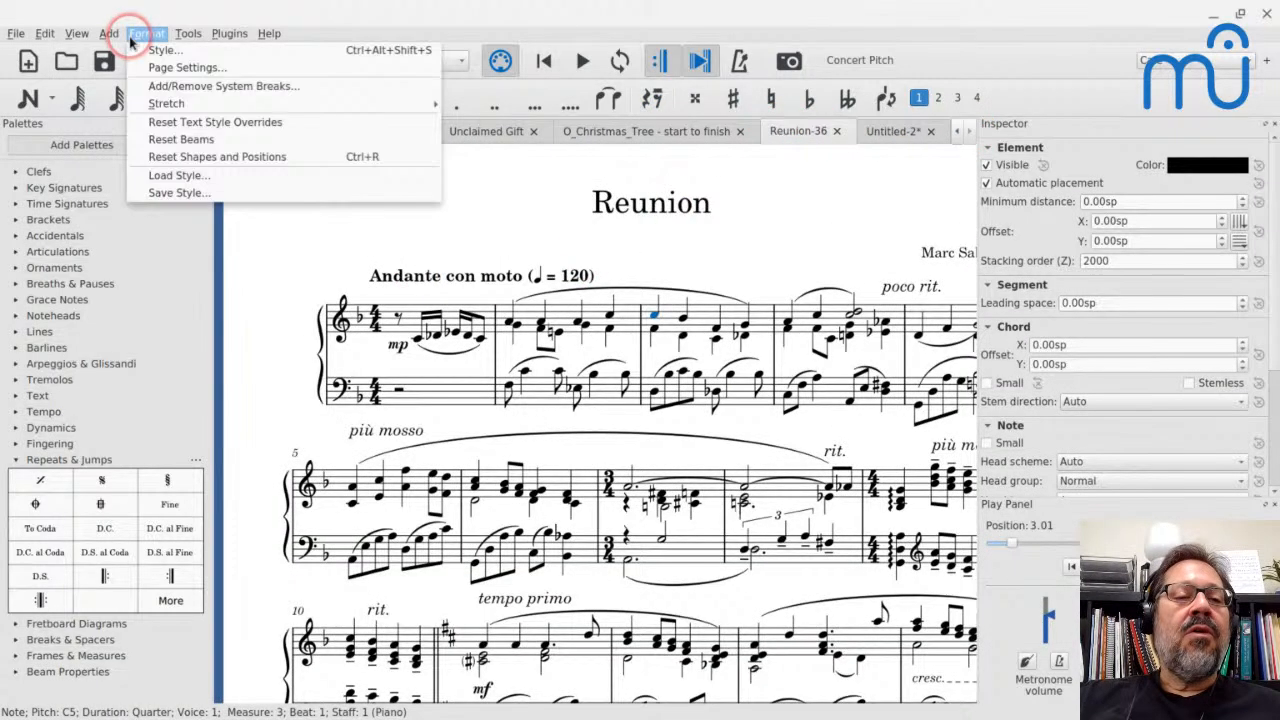
pyautogui.click(165, 157)
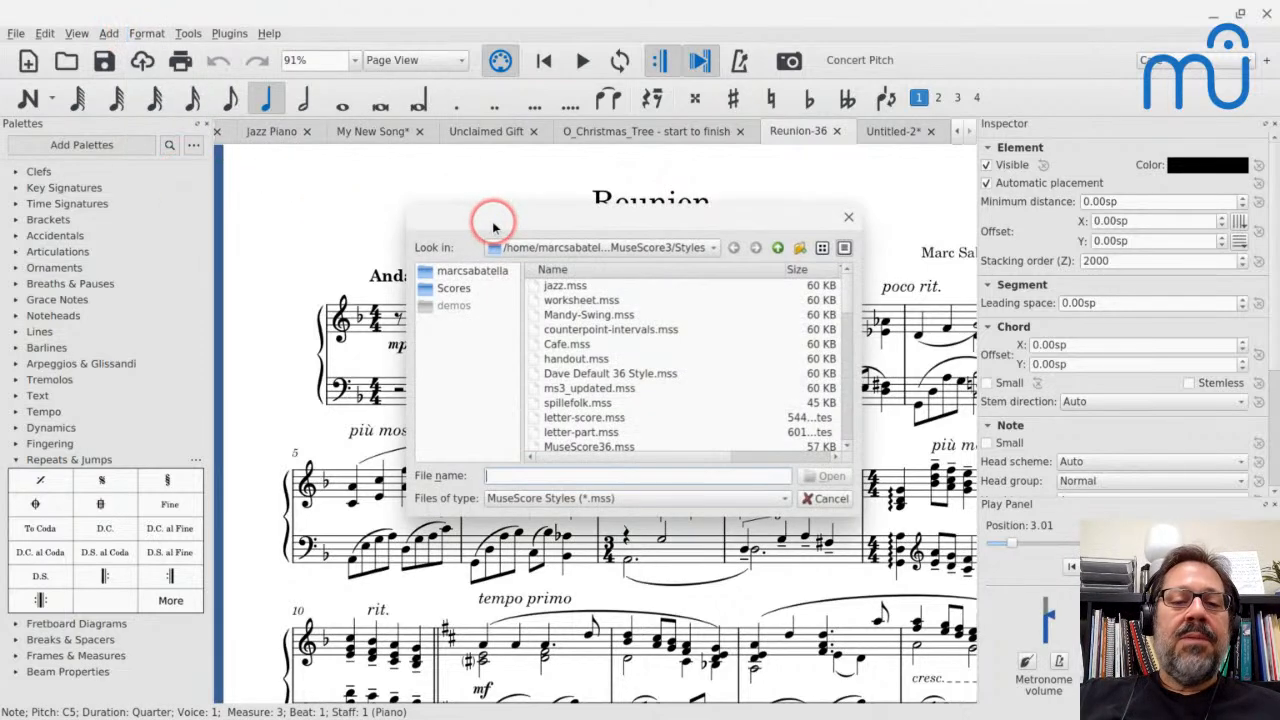
pyautogui.click(560, 288)
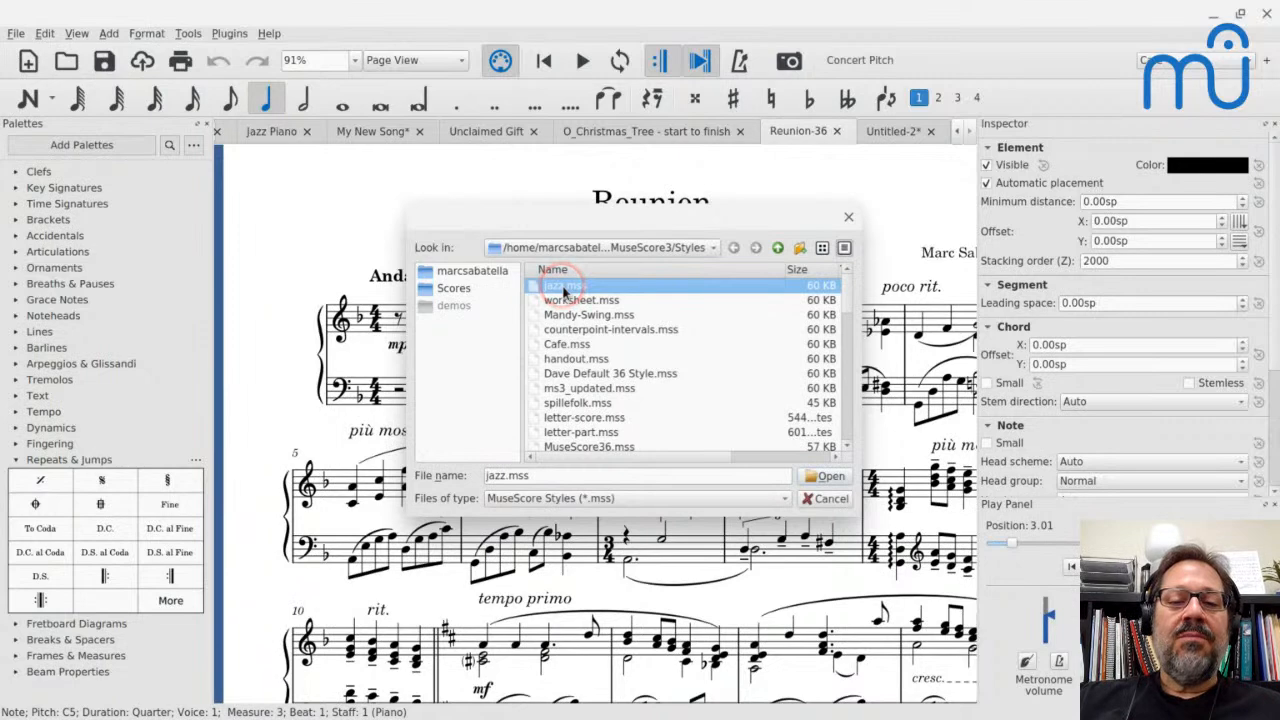
pyautogui.press('Return')
pyautogui.press('Return')
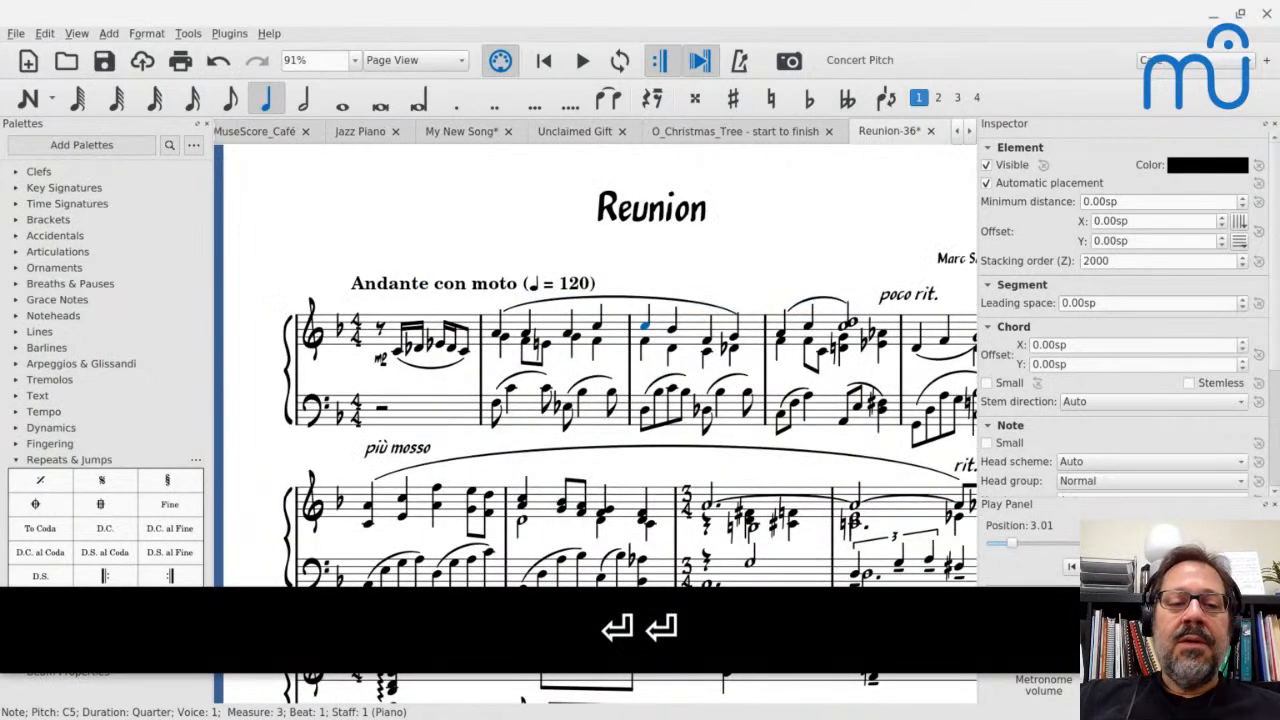
# Examine how the loaded jazz style affects the notation, text and layout across the pages of the Reunion score
pyautogui.scroll(-1, 471, 236)
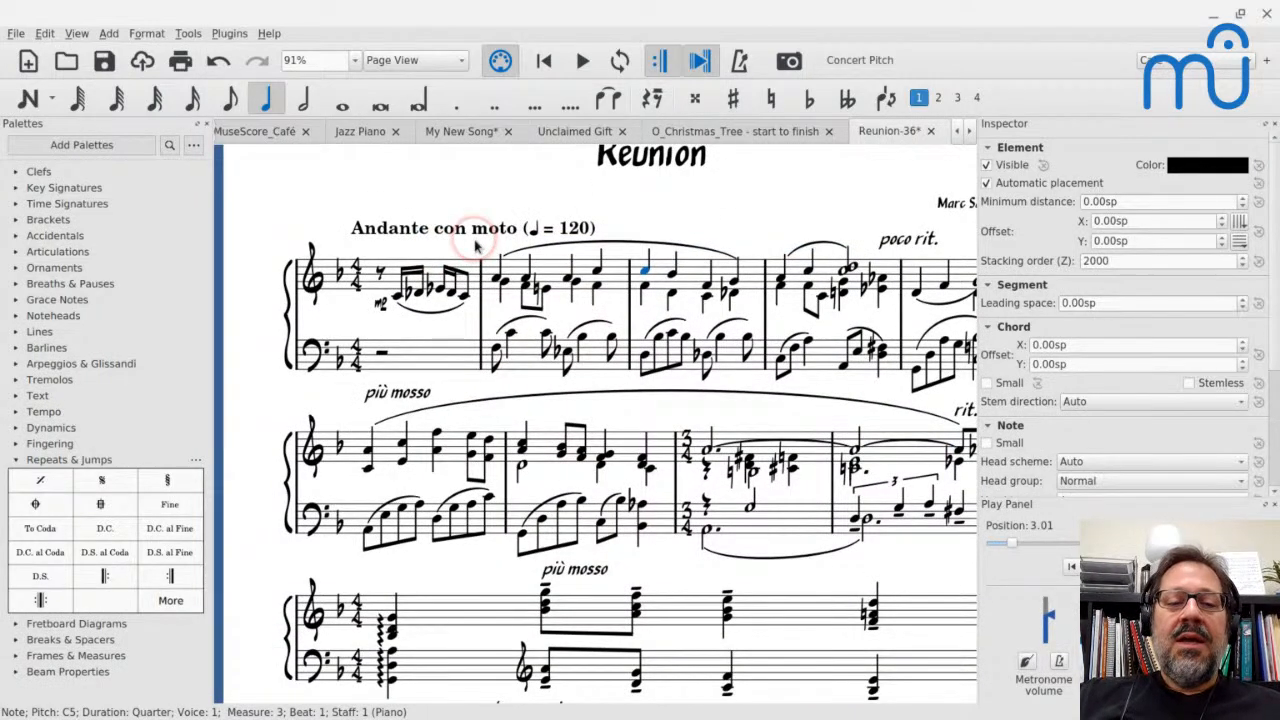
pyautogui.scroll(1, 478, 244)
pyautogui.scroll(-1, 672, 358)
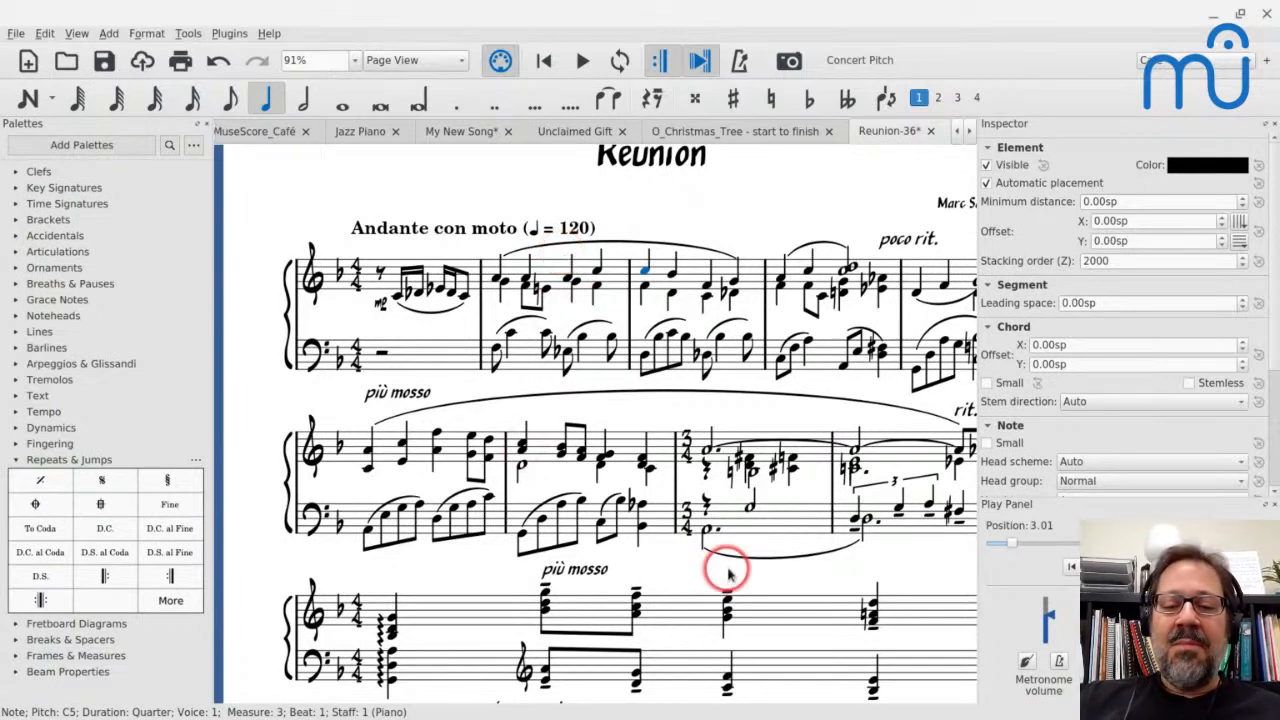
pyautogui.hscroll(2, 753, 563)
pyautogui.hscroll(2, 753, 563)
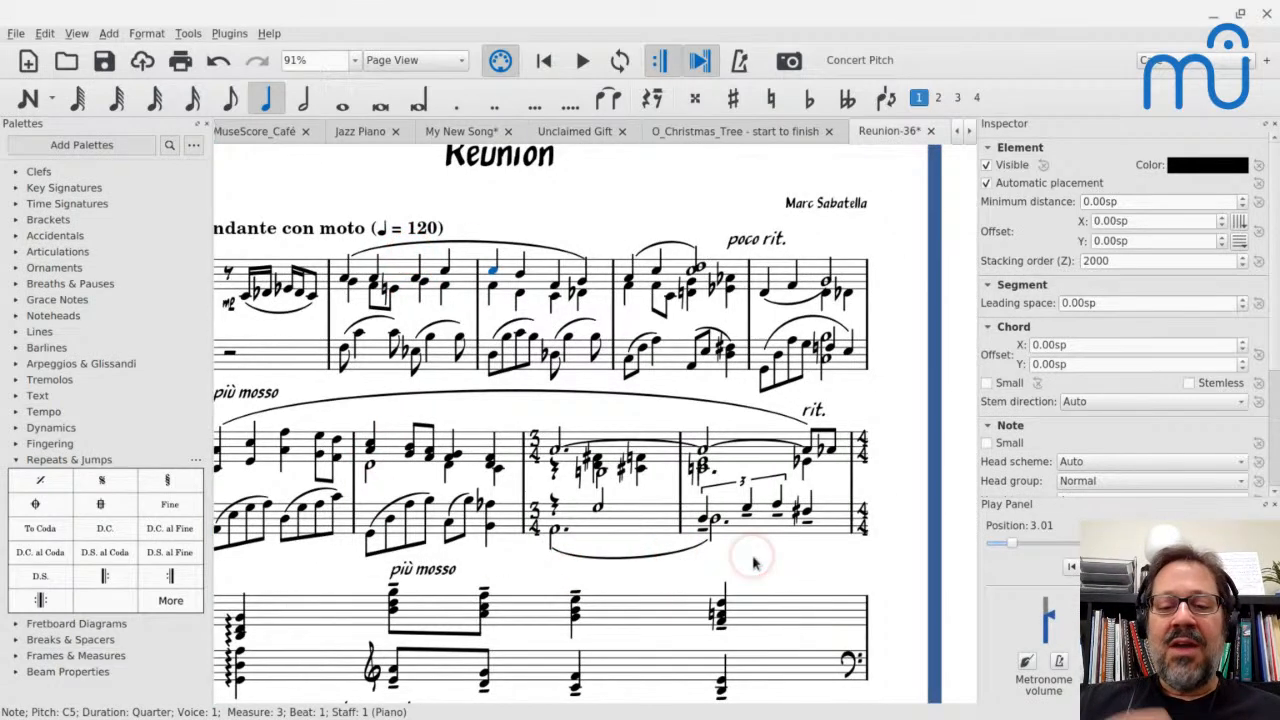
pyautogui.scroll(-8, 755, 562)
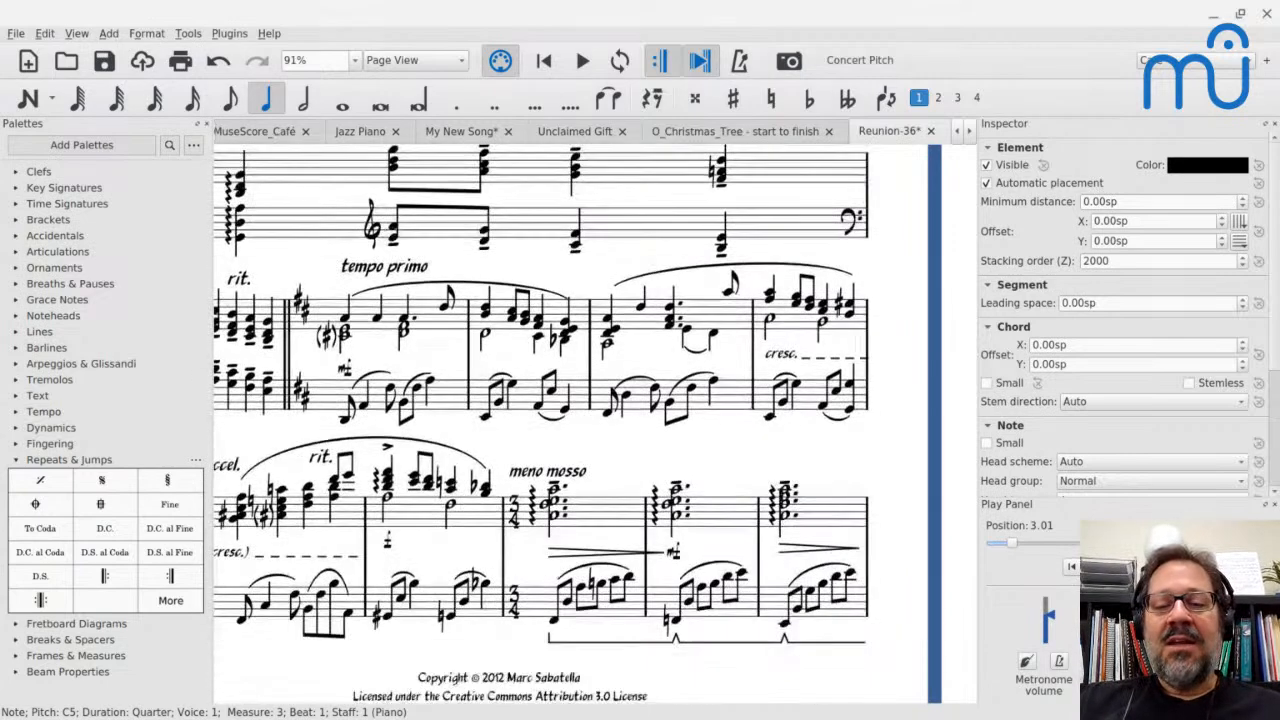
pyautogui.scroll(-6, 755, 562)
pyautogui.scroll(4, 755, 560)
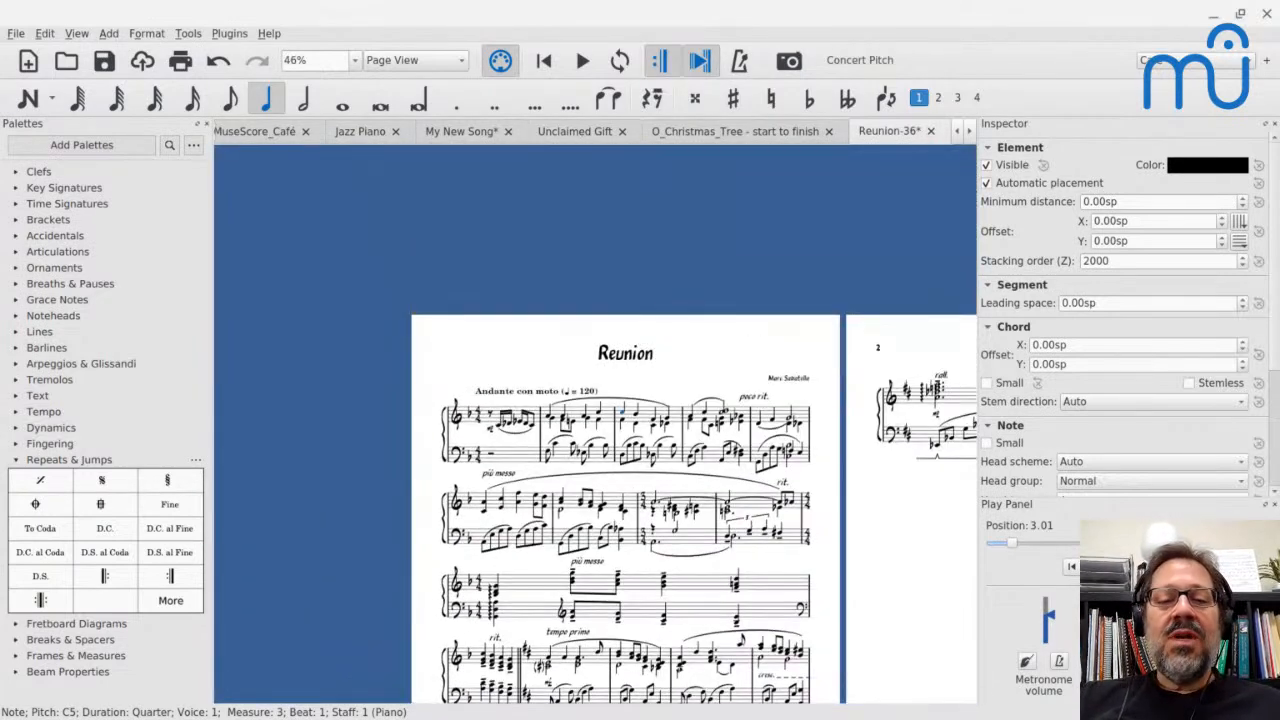
pyautogui.hscroll(5, 665, 418)
pyautogui.hscroll(-6, 665, 418)
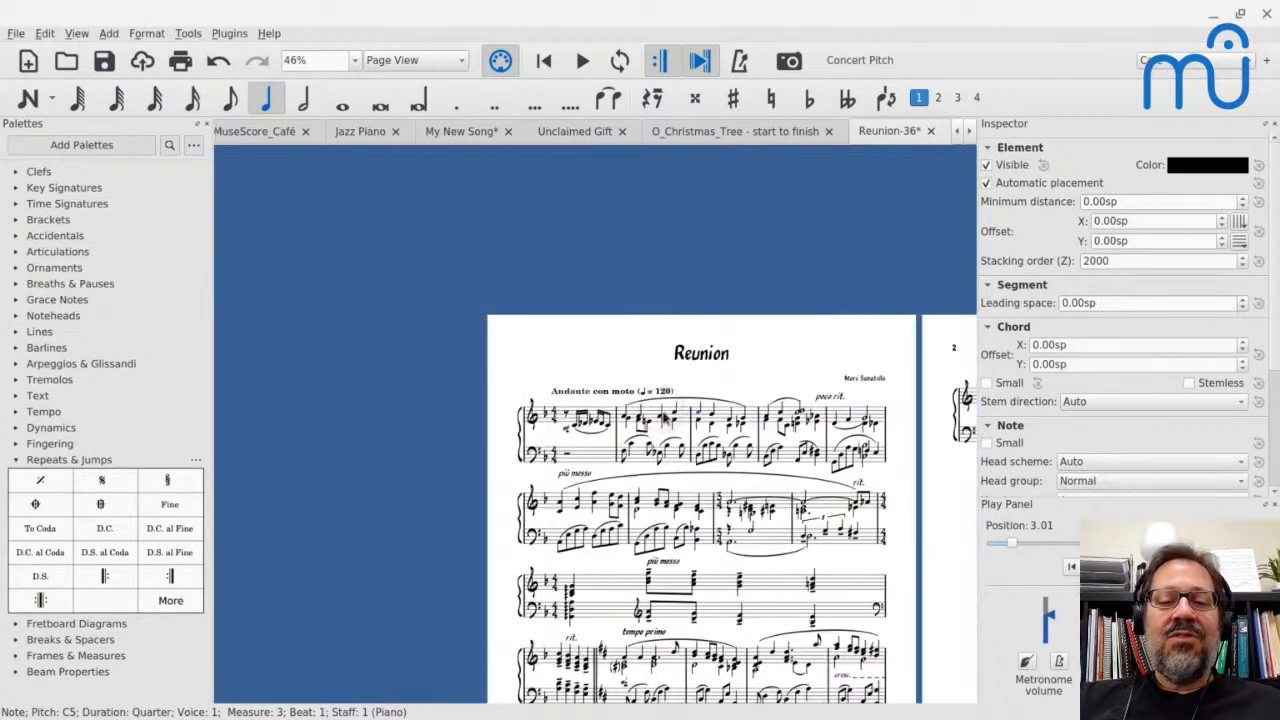
pyautogui.scroll(-4, 665, 418)
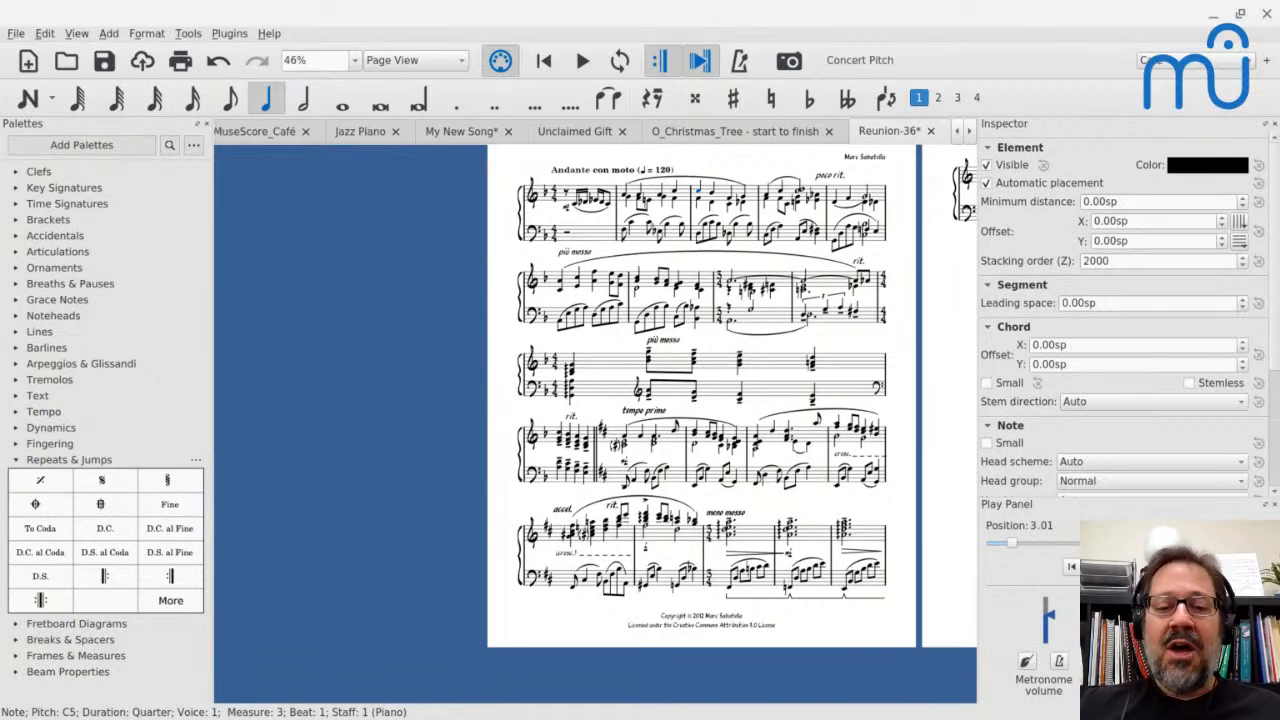
pyautogui.scroll(5, 503, 400)
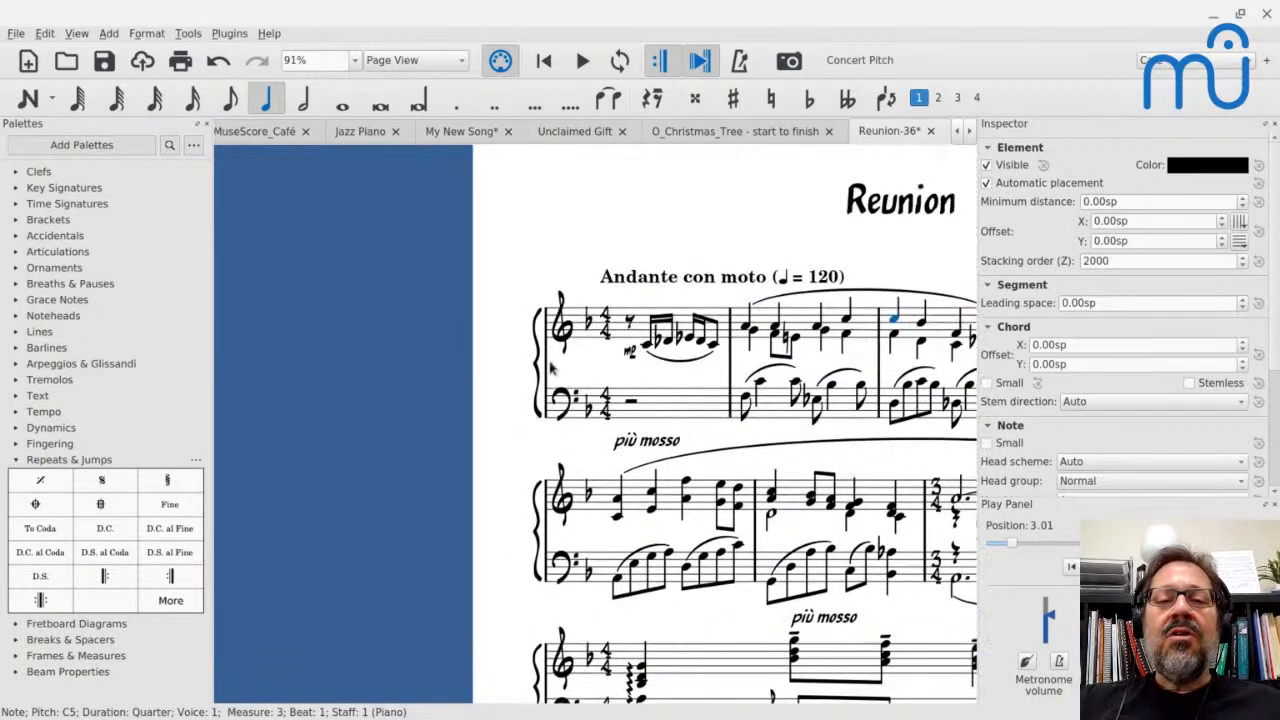
# Remove the custom formatting from the "Andante con moto" tempo marking and reset its font to the style default
pyautogui.click(635, 283)
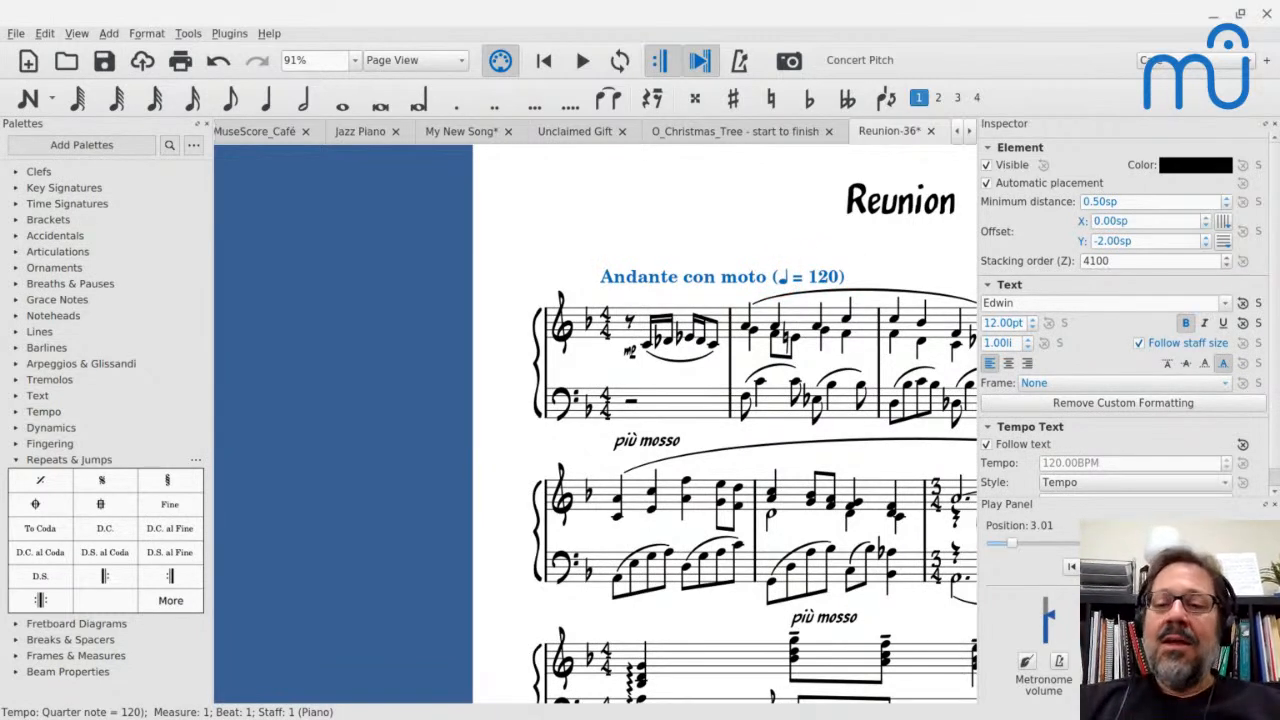
pyautogui.click(1206, 408)
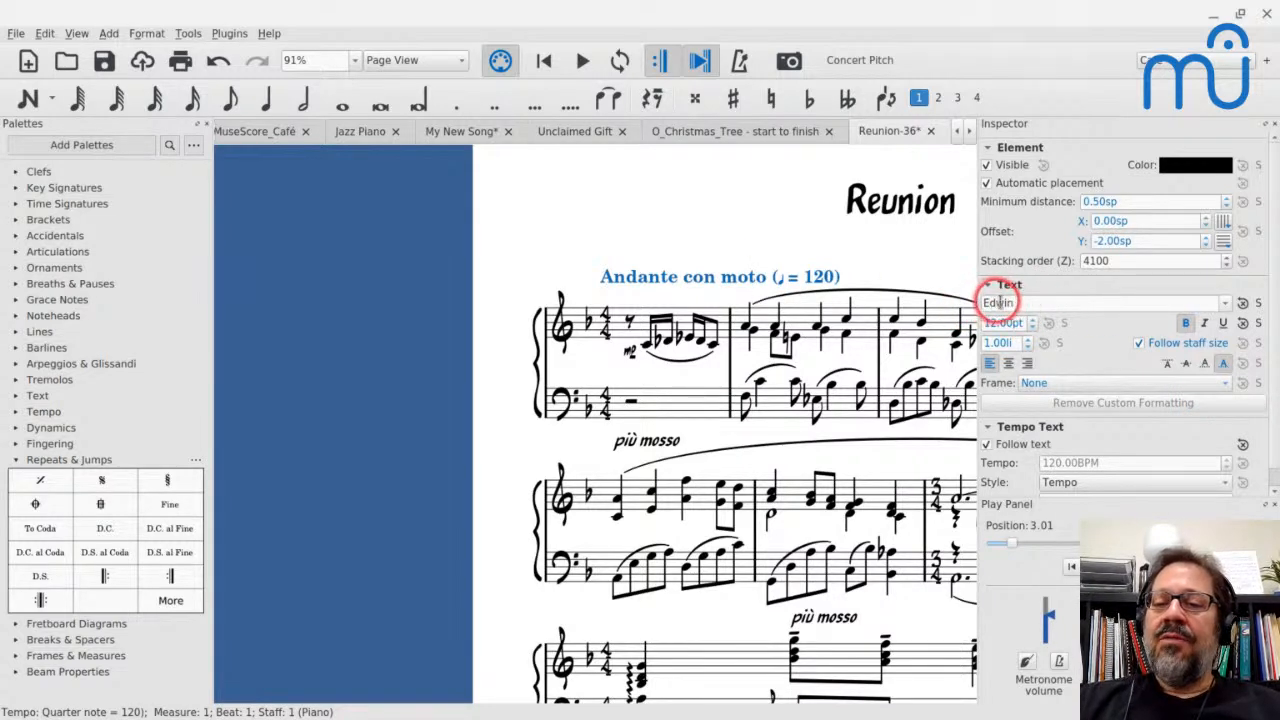
pyautogui.click(1242, 304)
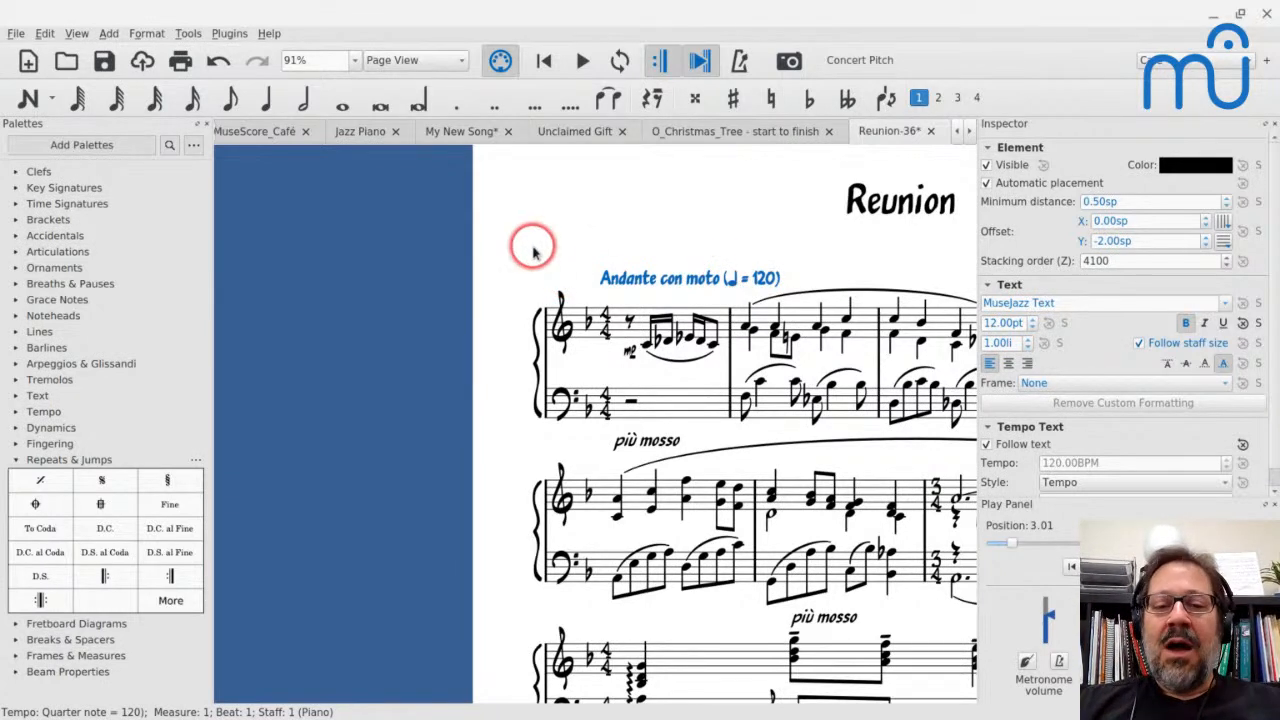
# Review the Text Styles page of the Reunion score's style settings, leaving them without changes
pyautogui.click(146, 36)
pyautogui.click(150, 50)
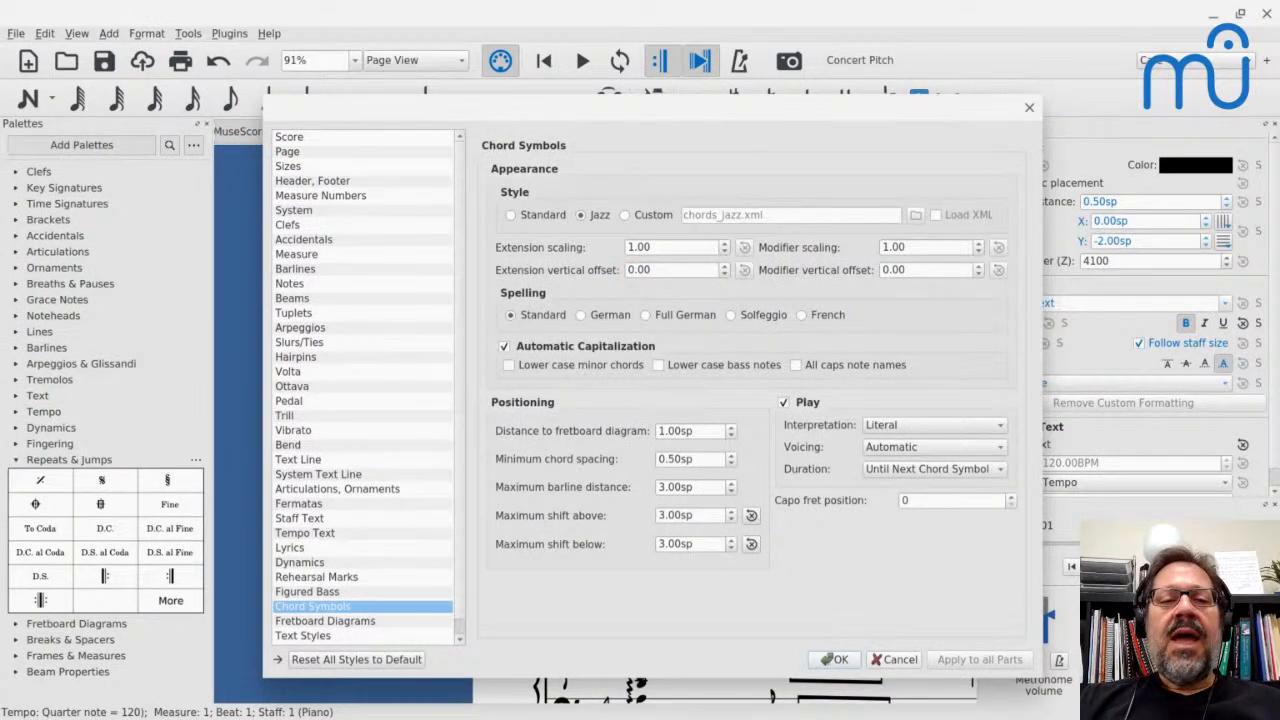
pyautogui.click(303, 634)
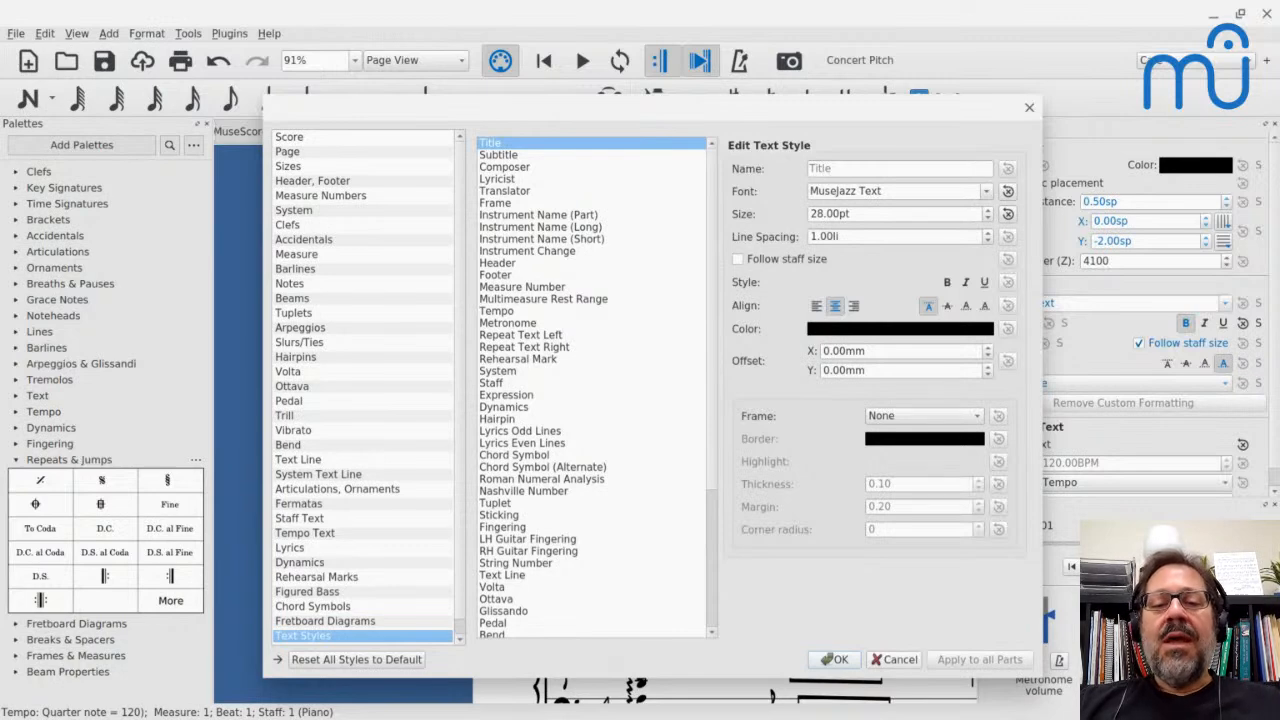
pyautogui.click(893, 662)
# Switch to the Files app and open the Styles folder inside MuseScore3
pyautogui.moveTo(575, 705)
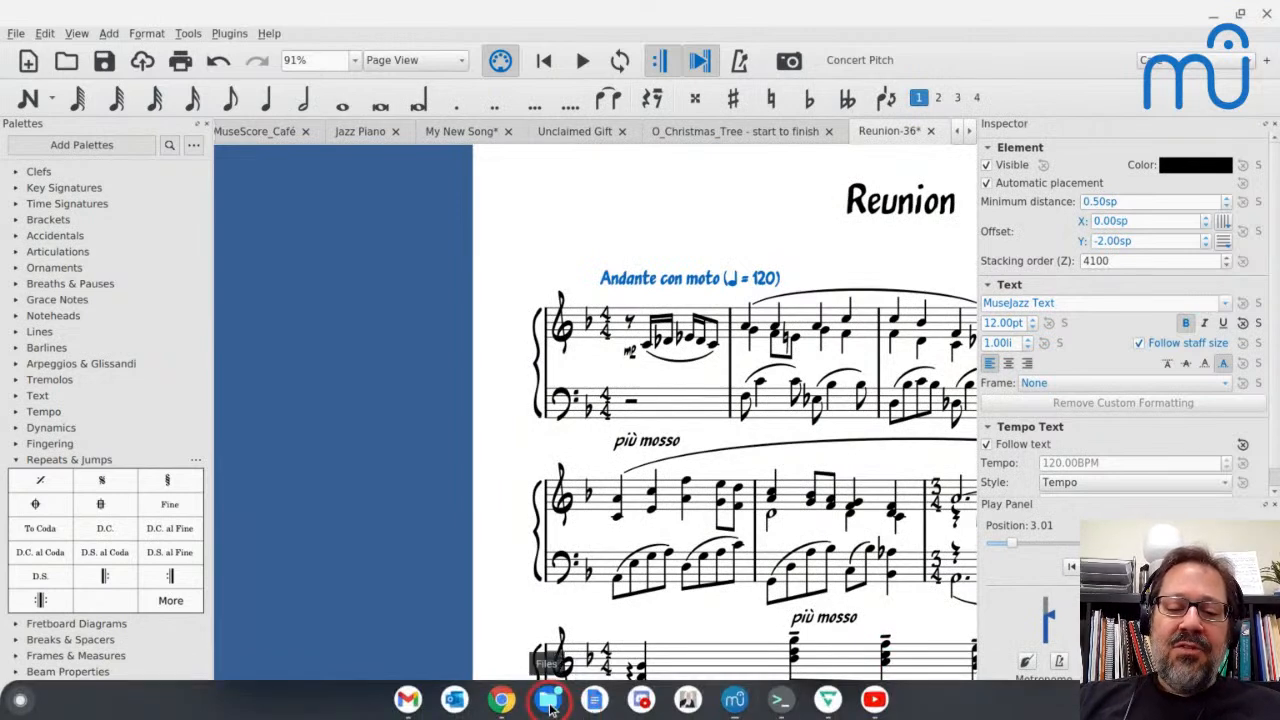
pyautogui.click(552, 708)
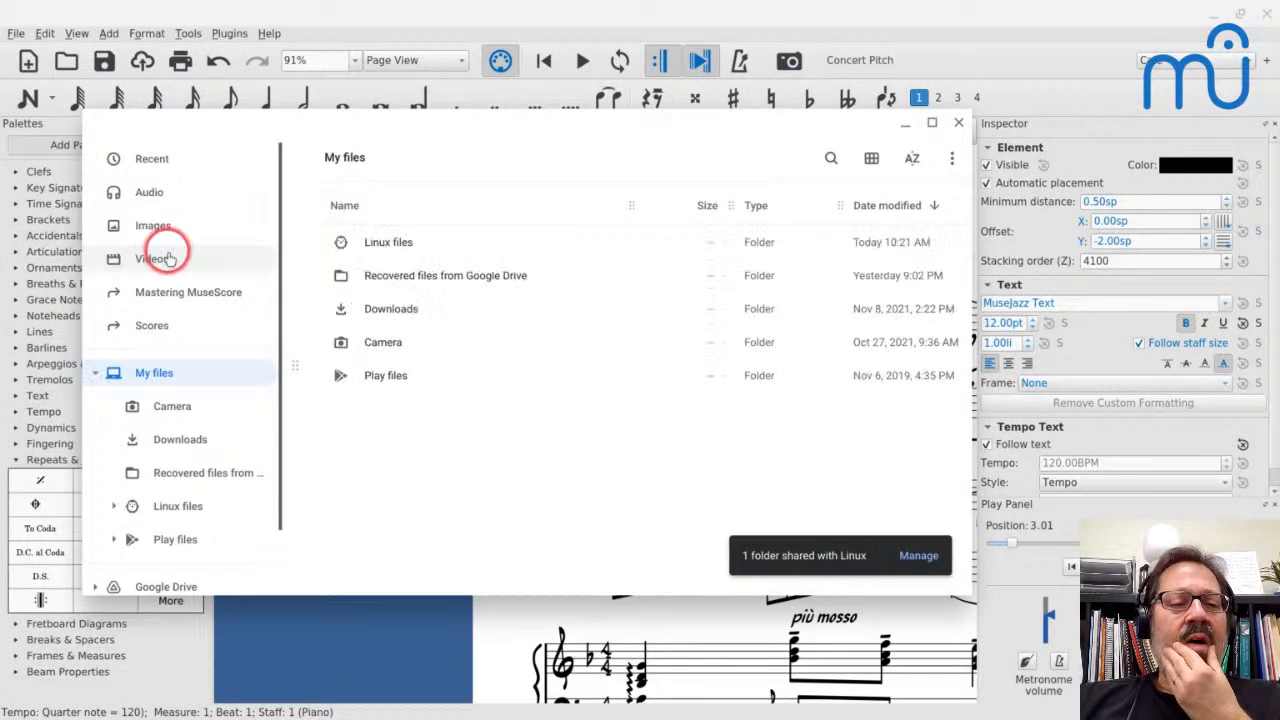
pyautogui.click(155, 322)
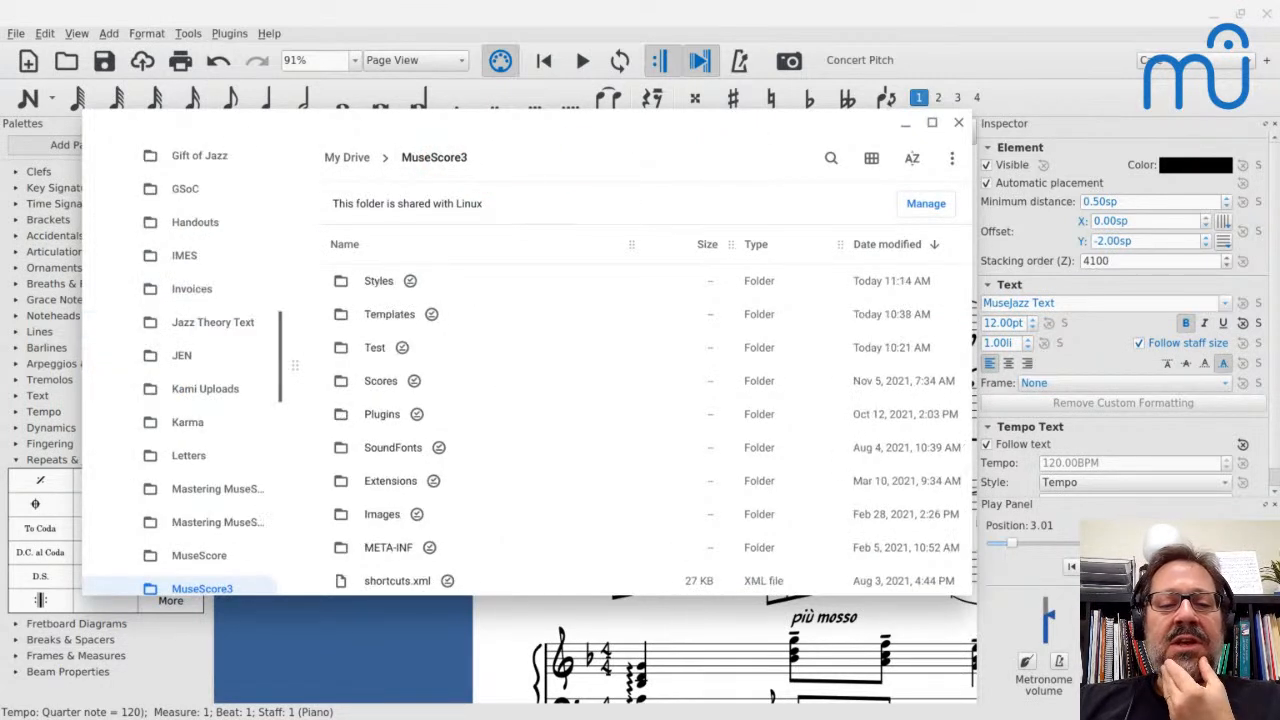
pyautogui.click(378, 282)
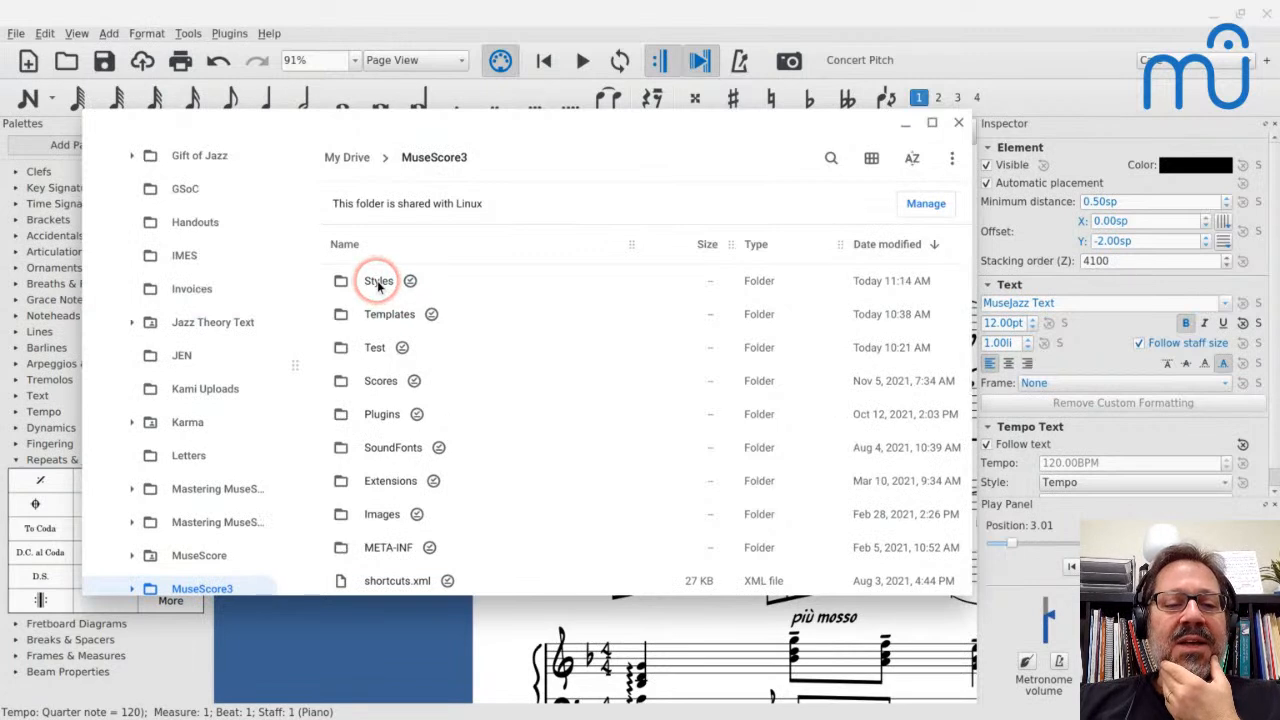
pyautogui.doubleClick(377, 280)
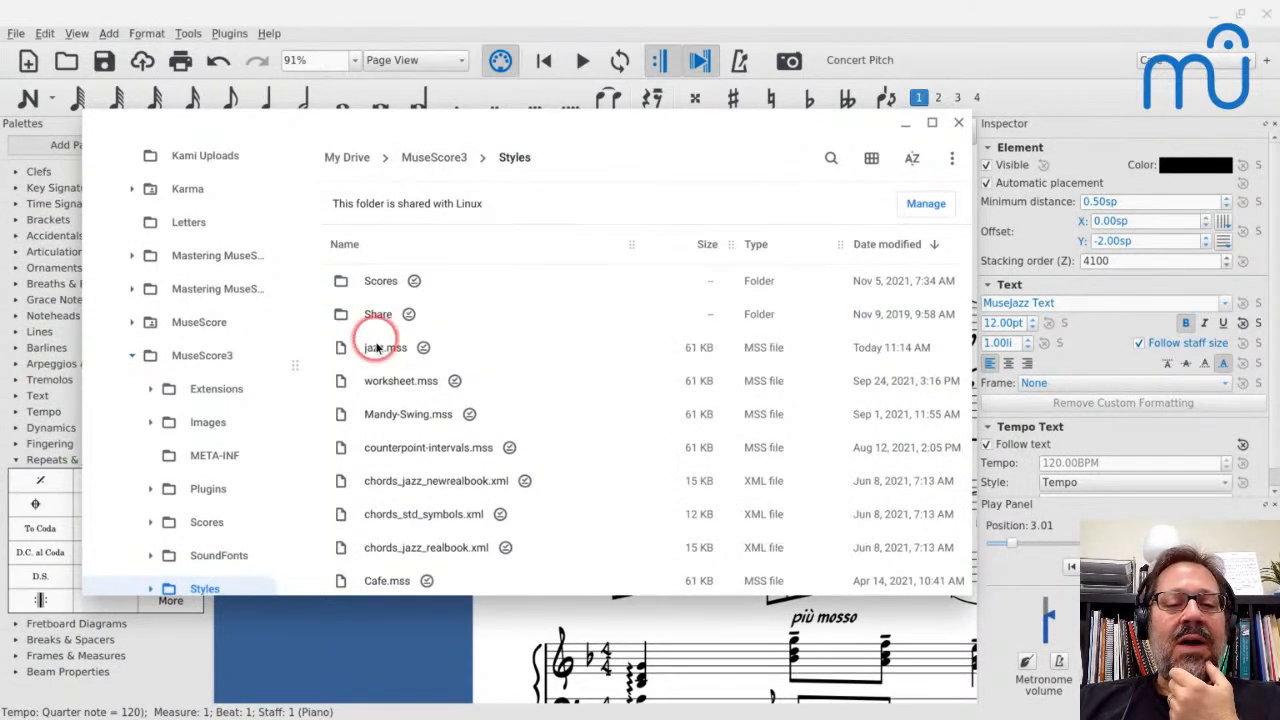
# Look through the style files in the Styles folder for one to inspect
pyautogui.scroll(-5, 376, 345)
pyautogui.scroll(-6, 377, 352)
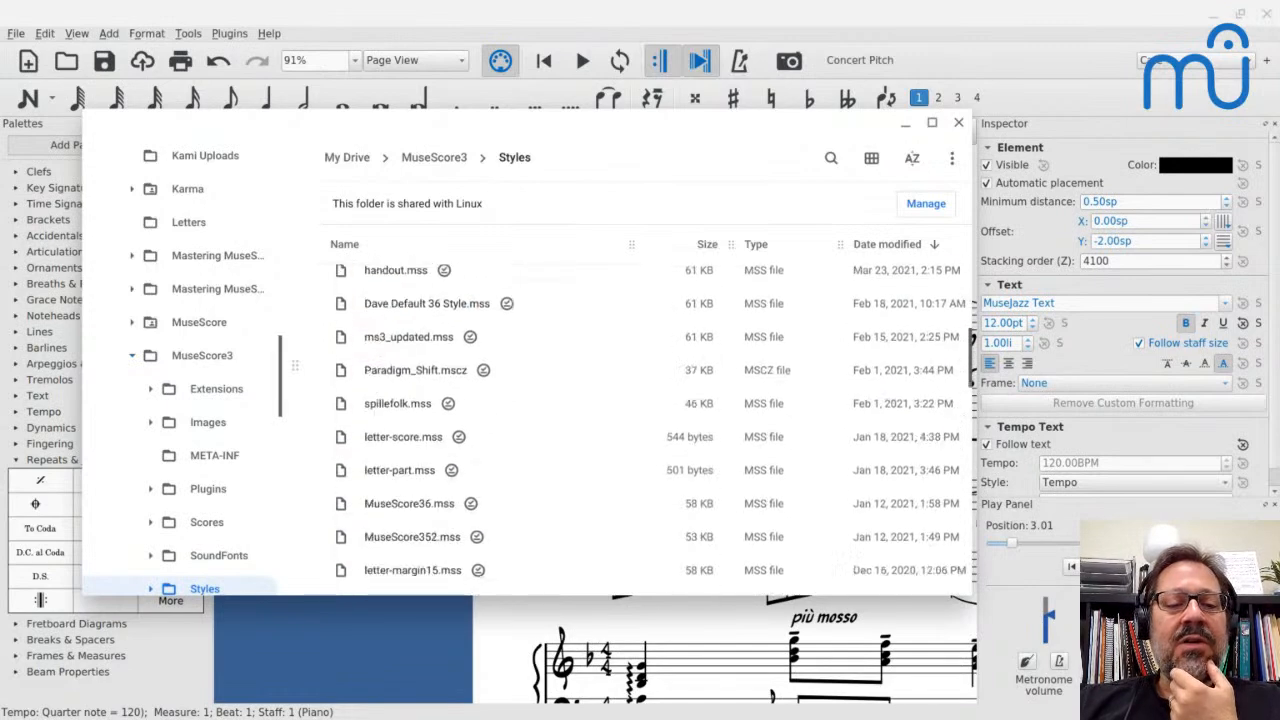
pyautogui.scroll(-4, 377, 352)
pyautogui.scroll(-2, 377, 352)
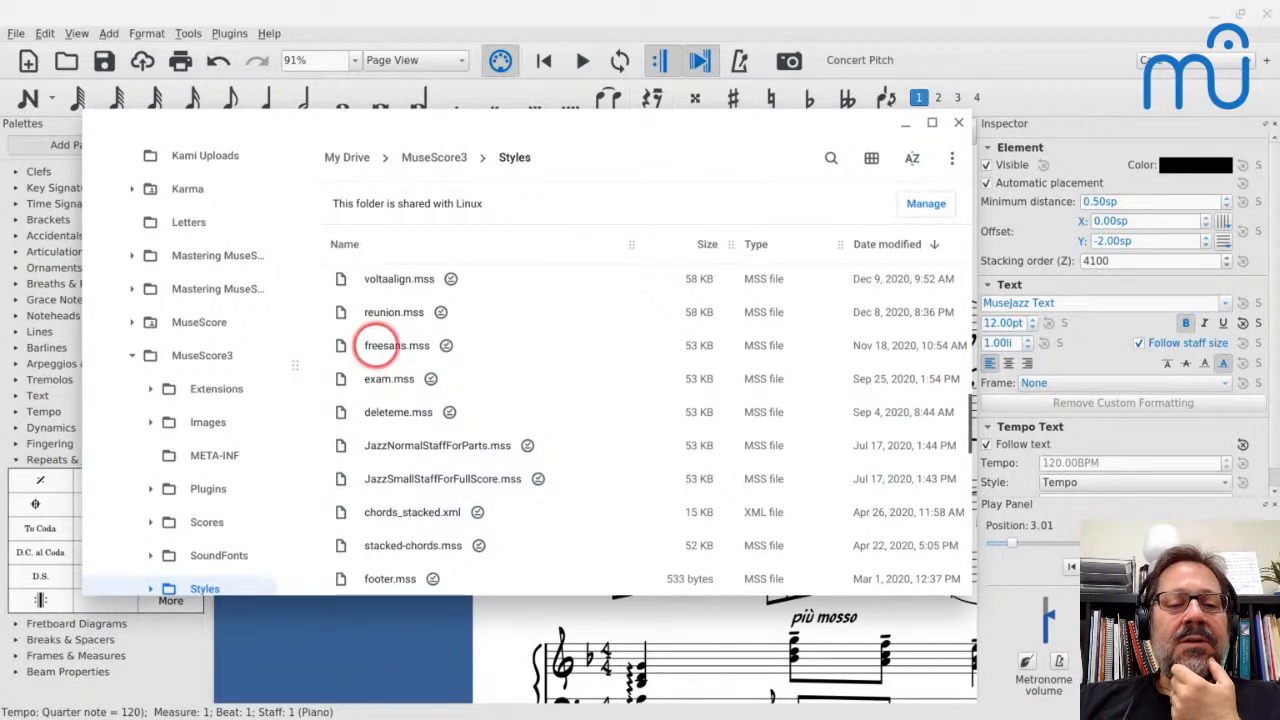
pyautogui.scroll(-3, 380, 343)
pyautogui.scroll(-4, 380, 343)
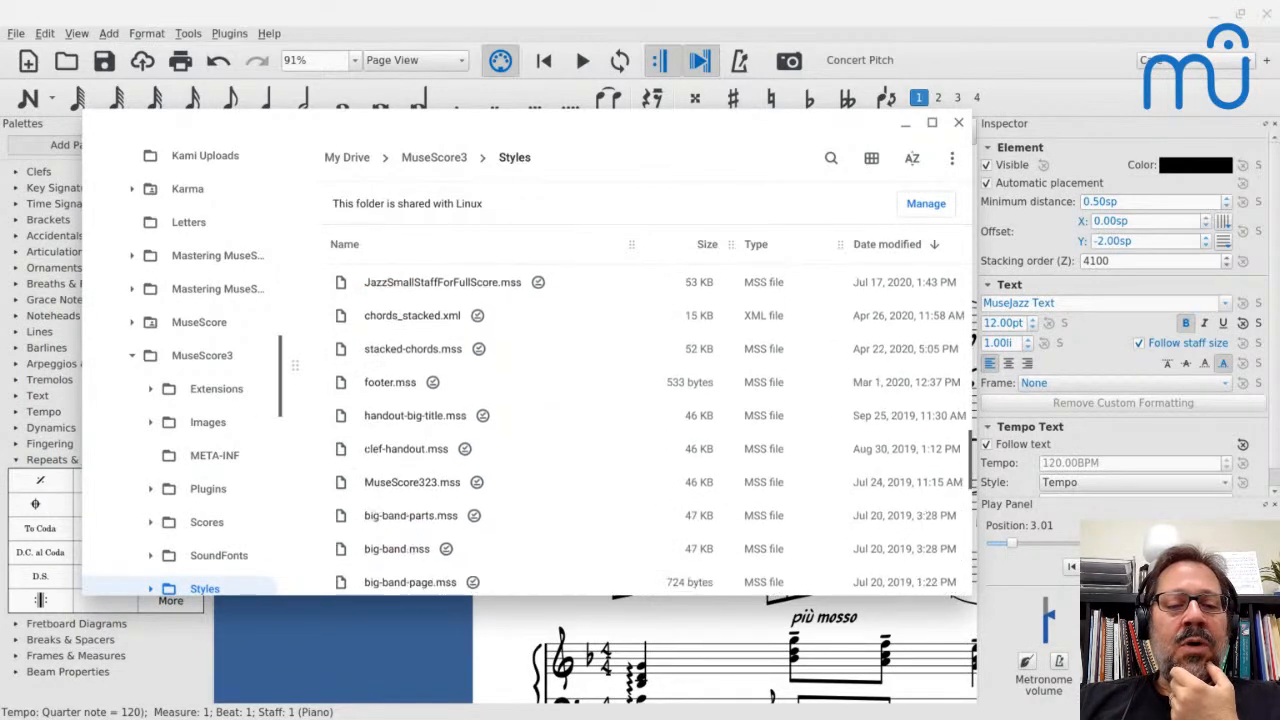
pyautogui.scroll(-7, 640, 430)
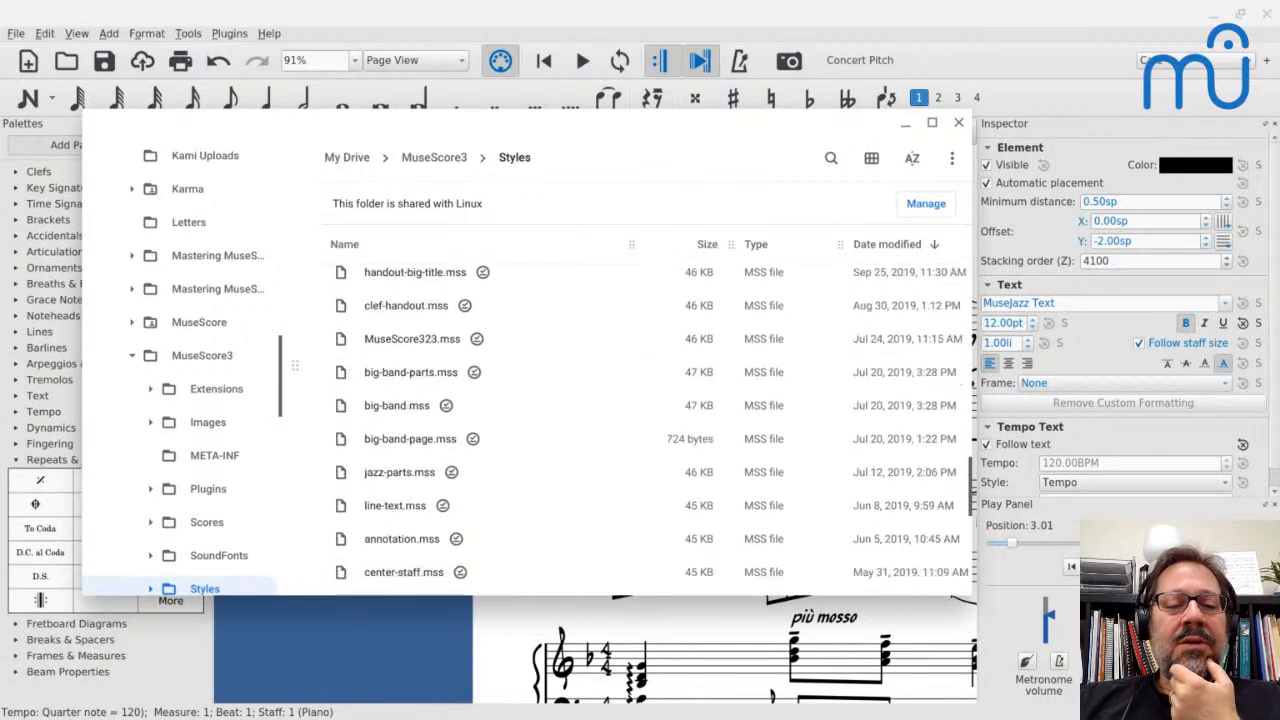
pyautogui.scroll(-2, 650, 430)
pyautogui.scroll(12, 650, 430)
pyautogui.scroll(3, 380, 390)
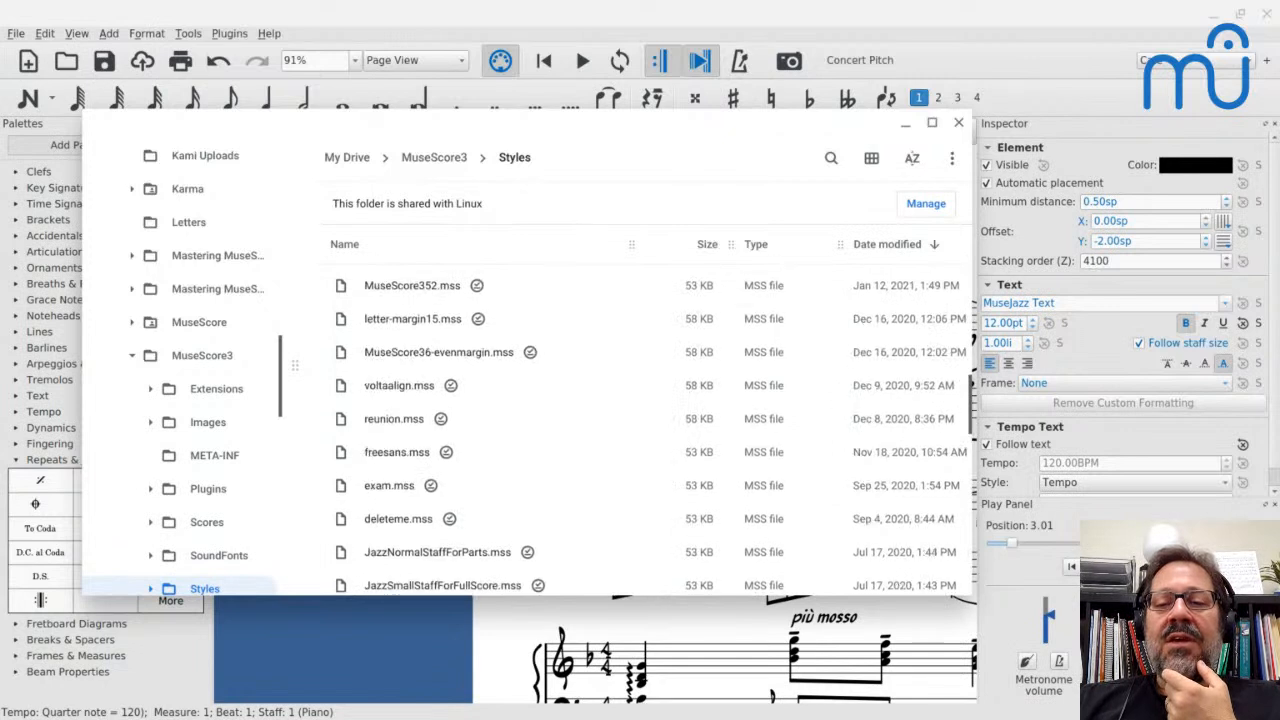
# Open freesans.mss in the Caret text editor, skim its style settings and close the file
pyautogui.click(387, 480)
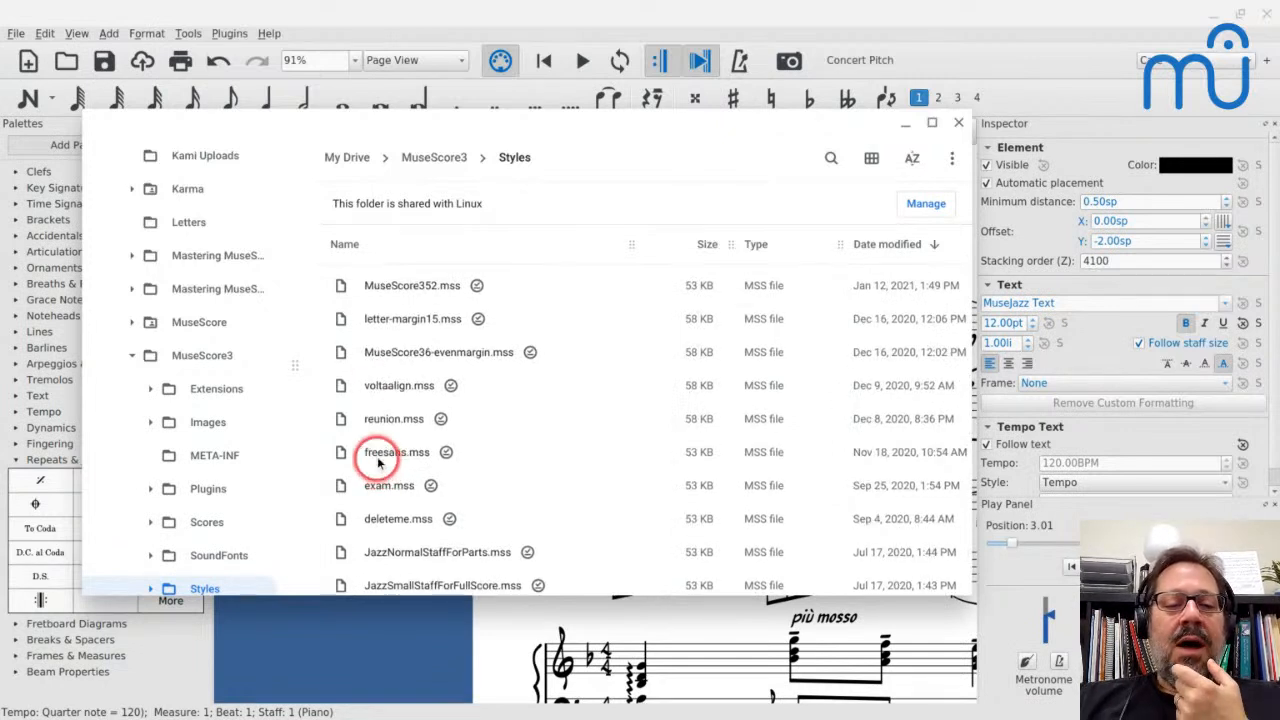
pyautogui.click(378, 457)
pyautogui.click(374, 457)
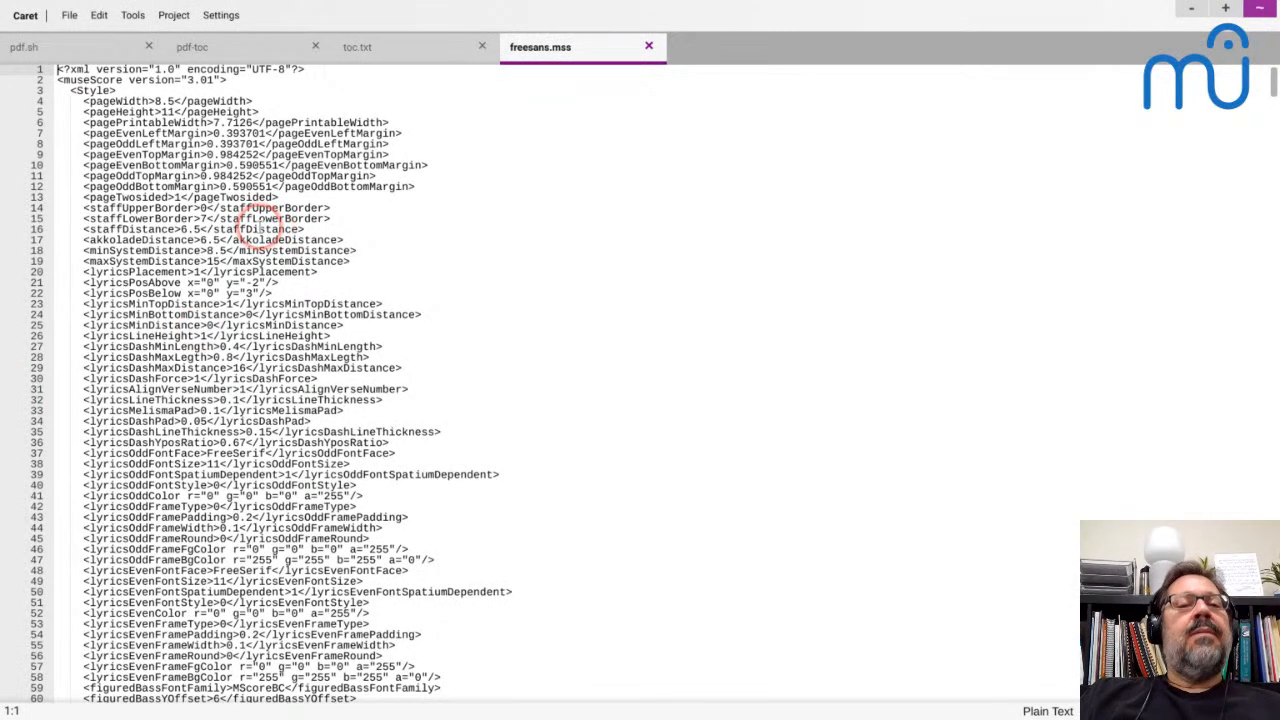
pyautogui.scroll(-15, 270, 228)
pyautogui.scroll(-14, 258, 228)
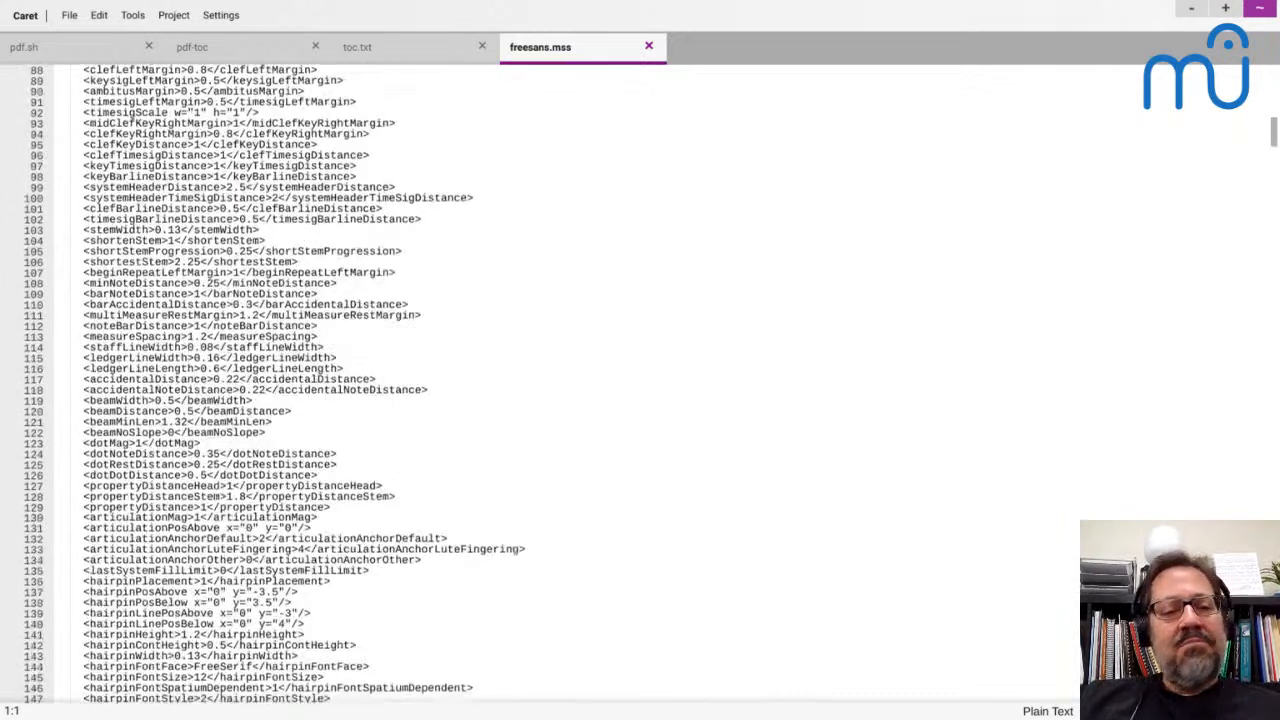
pyautogui.scroll(20, 200, 180)
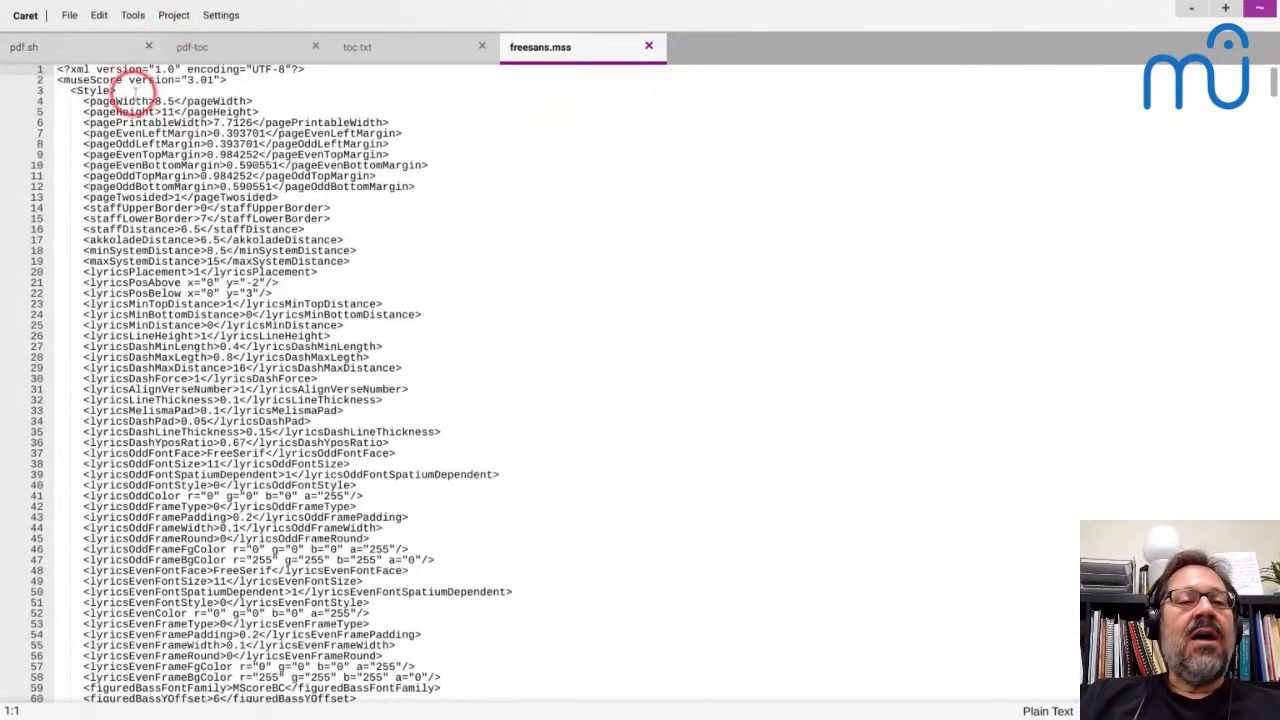
pyautogui.click(648, 46)
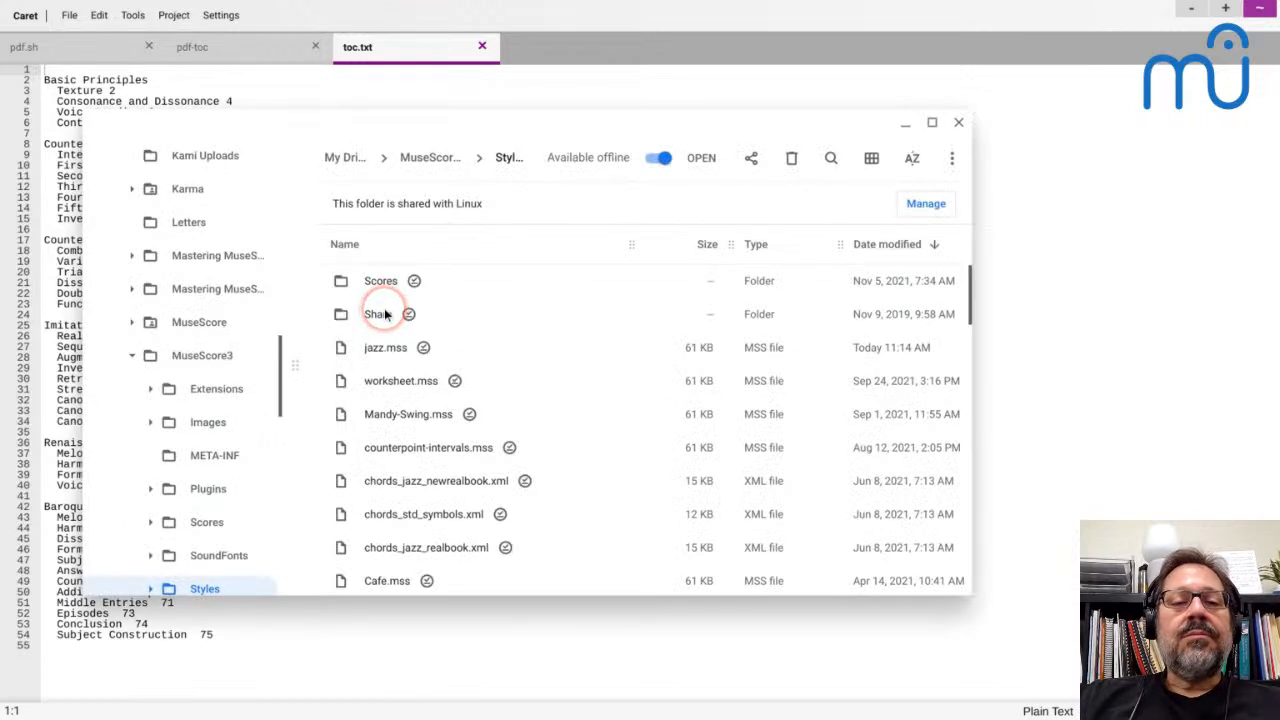
# Find jazz.mss in the Styles folder and open it in the Caret text editor
pyautogui.click(382, 300)
pyautogui.scroll(-5, 388, 340)
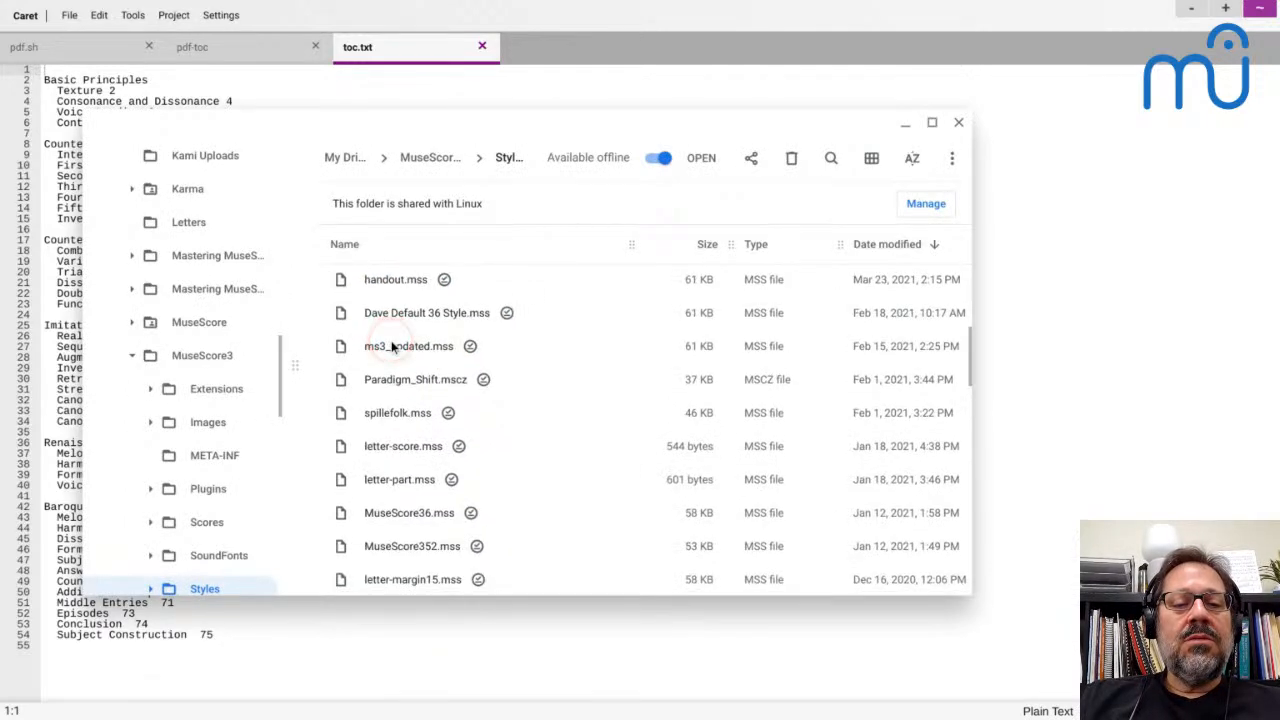
pyautogui.scroll(5, 393, 347)
pyautogui.click(395, 332)
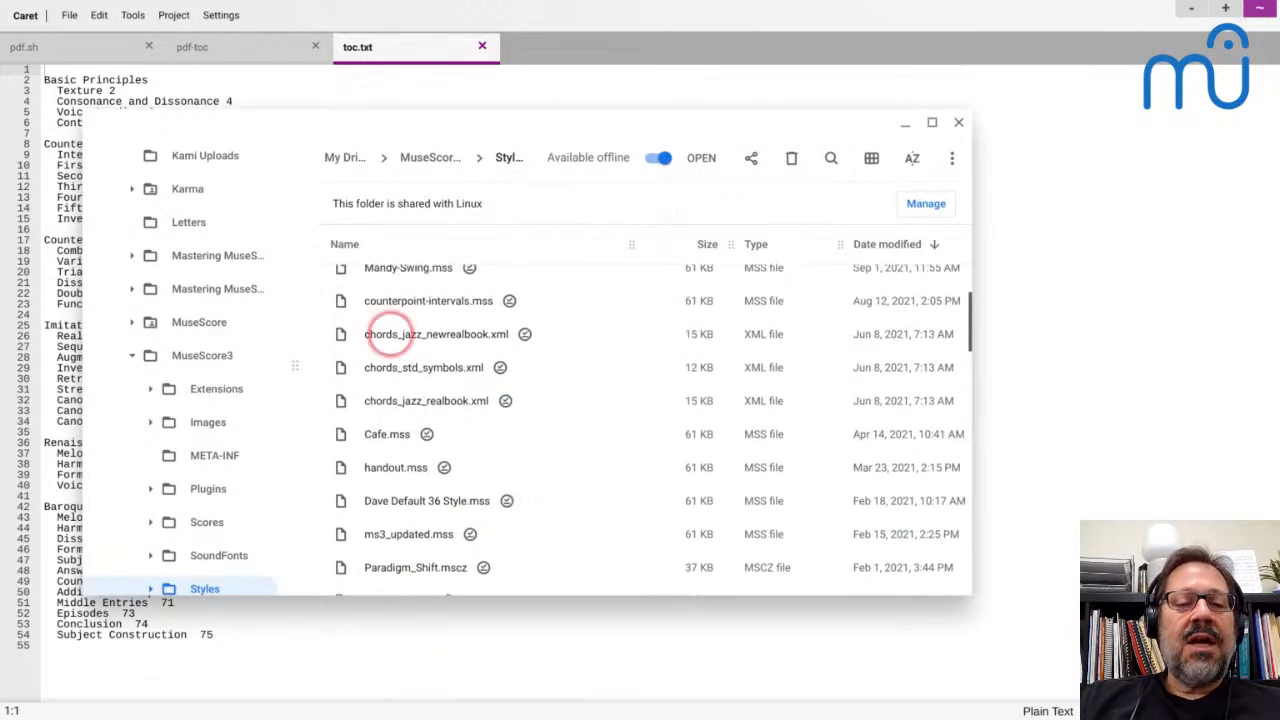
pyautogui.scroll(3, 395, 332)
pyautogui.scroll(2, 395, 334)
pyautogui.click(390, 350)
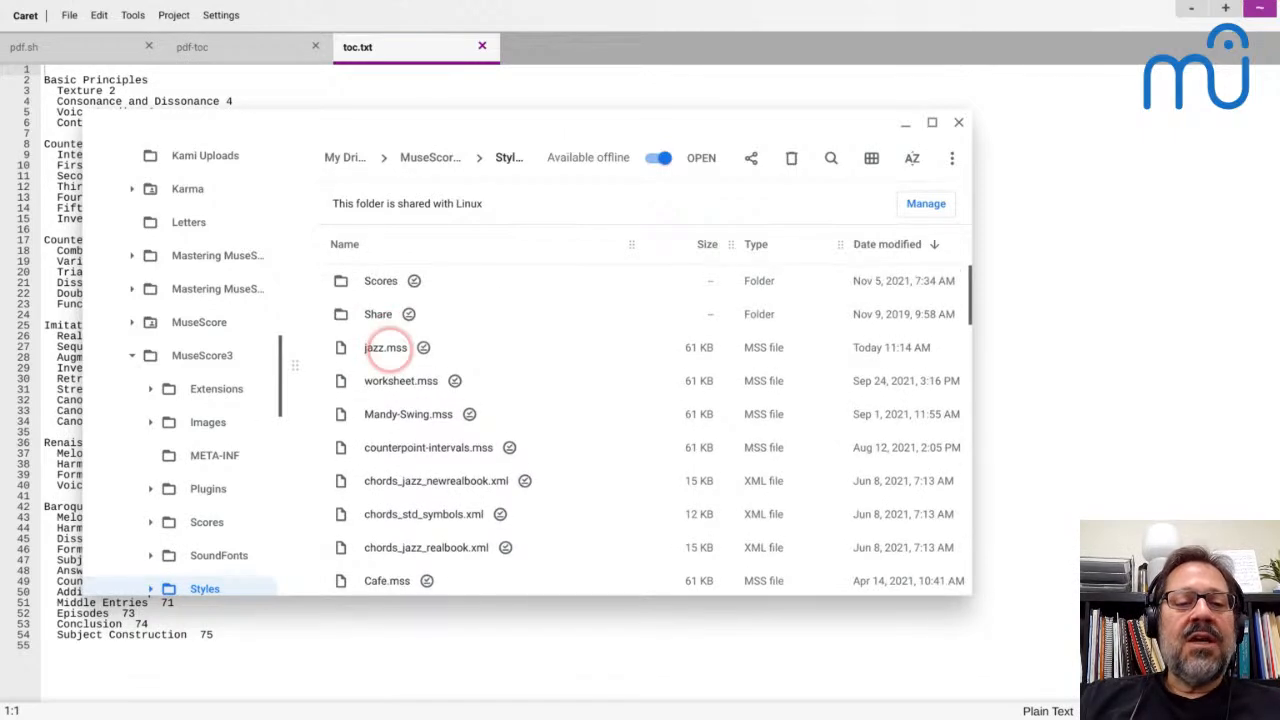
pyautogui.click(390, 350)
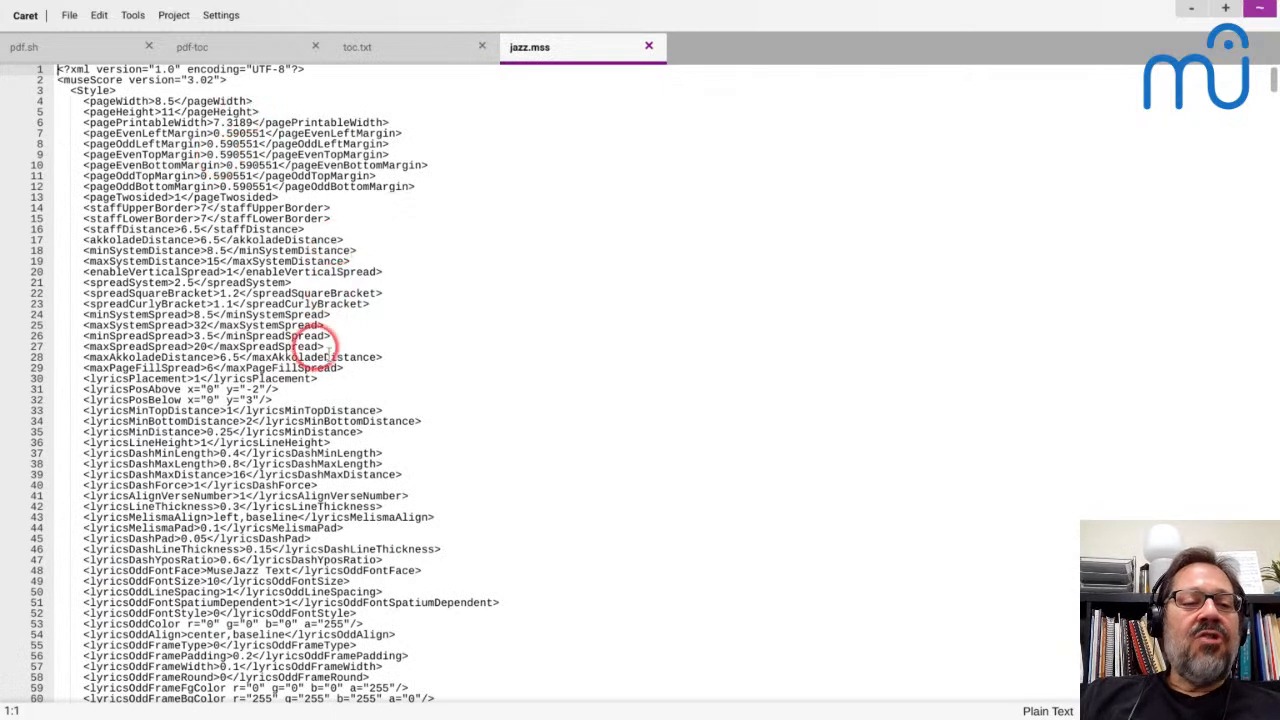
# Highlight the jazz.mss settings from the pageWidth line through the lyricsOddLineSpacing line to examine the page and lyrics properties
pyautogui.click(249, 90)
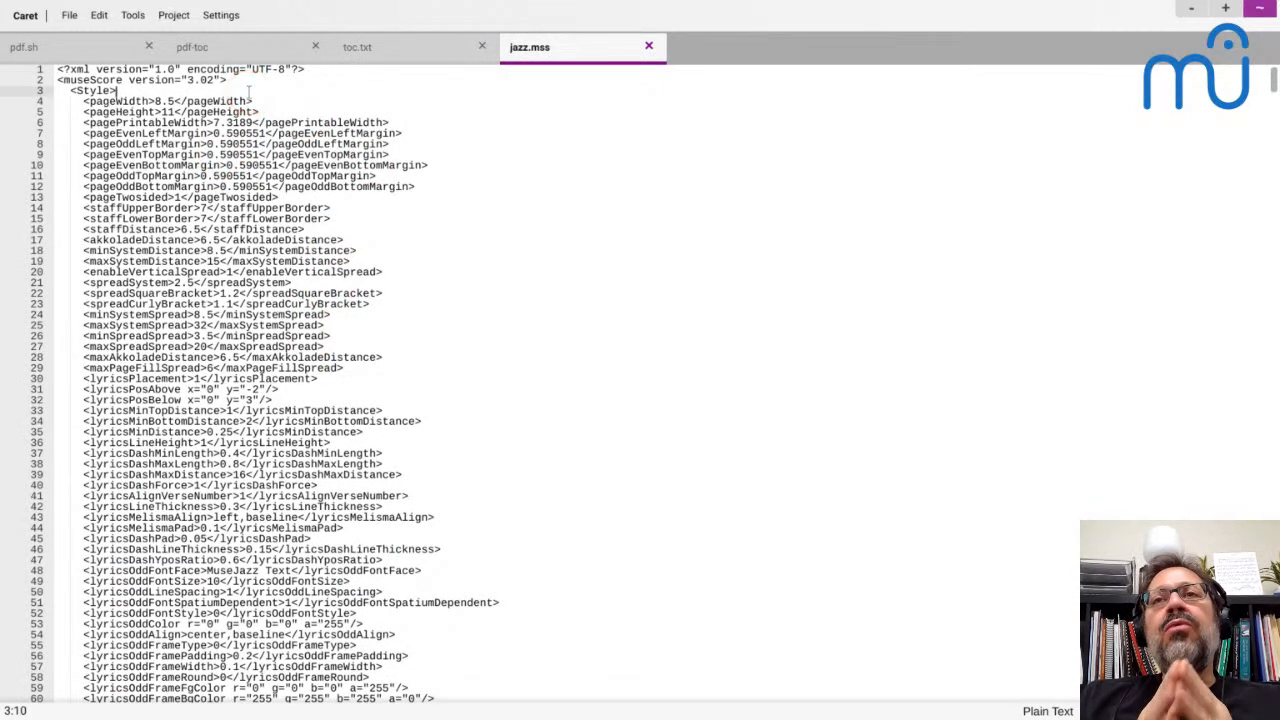
pyautogui.press('Right')
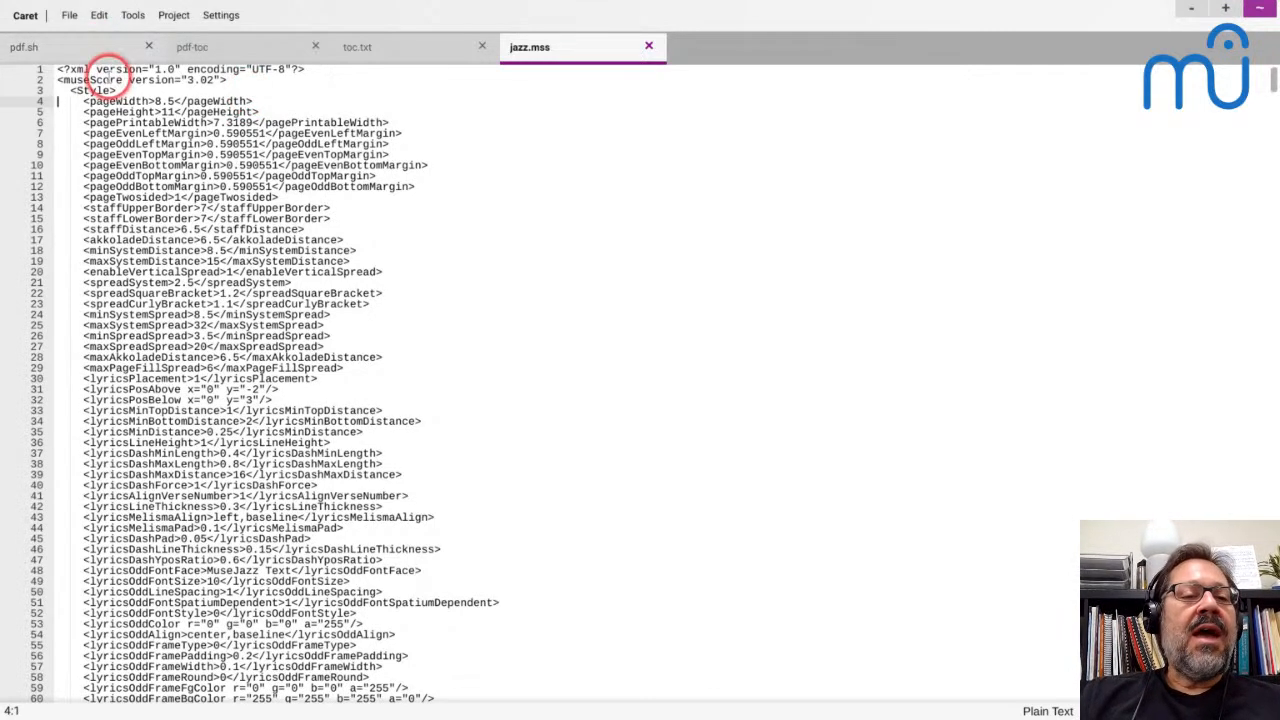
pyautogui.click(182, 90)
pyautogui.press('Right')
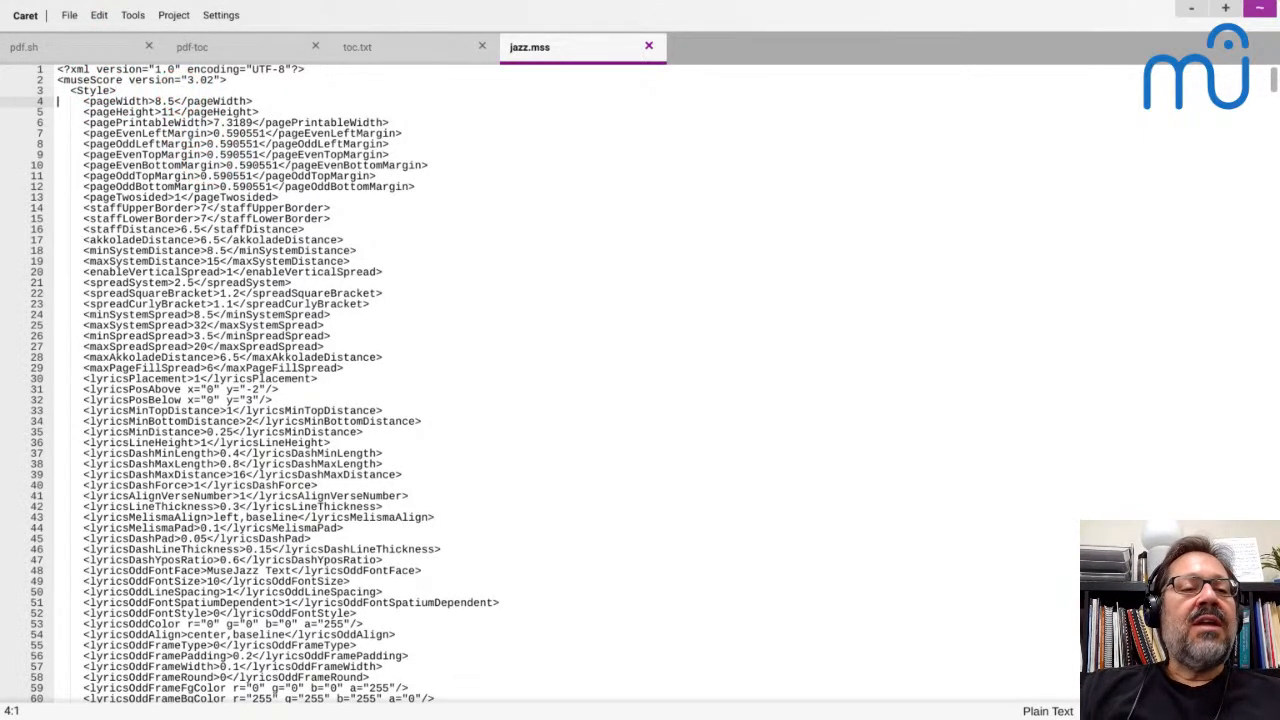
pyautogui.hotkey('shift', 'Down')
pyautogui.hotkey('shift', 'Down')
pyautogui.hotkey('shift', 'Down')
pyautogui.hotkey('shift', 'Down')
pyautogui.hotkey('shift', 'Down')
pyautogui.hotkey('shift', 'Down')
pyautogui.hotkey('shift', 'Down')
pyautogui.hotkey('shift', 'Down')
pyautogui.hotkey('shift', 'Down')
pyautogui.hotkey('shift', 'Down')
pyautogui.hotkey('shift', 'Down')
pyautogui.hotkey('shift', 'Down')
pyautogui.hotkey('shift', 'Down')
pyautogui.hotkey('shift', 'Down')
pyautogui.hotkey('shift', 'Down')
pyautogui.hotkey('shift', 'Down')
pyautogui.hotkey('shift', 'Down')
pyautogui.hotkey('shift', 'Down')
pyautogui.hotkey('shift', 'Down')
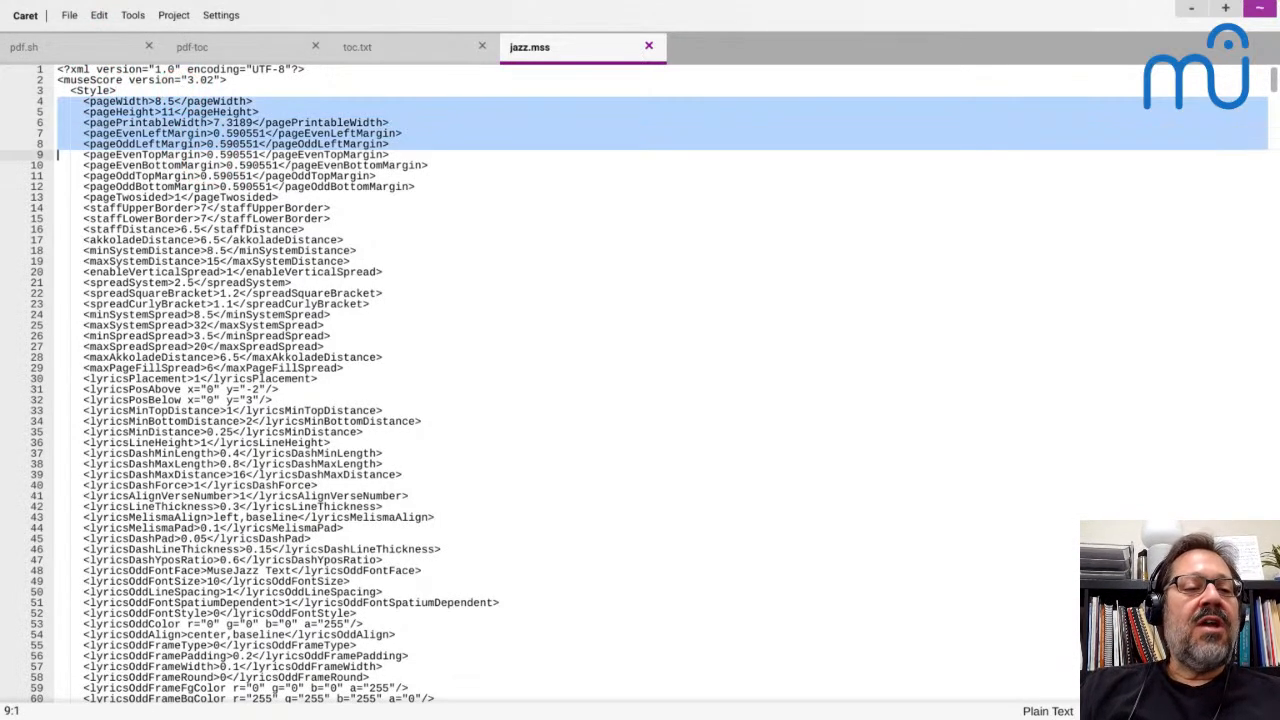
pyautogui.hotkey('shift', 'Down')
pyautogui.hotkey('shift', 'Down')
pyautogui.hotkey('shift', 'Down')
pyautogui.hotkey('shift', 'Down')
pyautogui.hotkey('shift', 'Down')
pyautogui.hotkey('shift', 'Down')
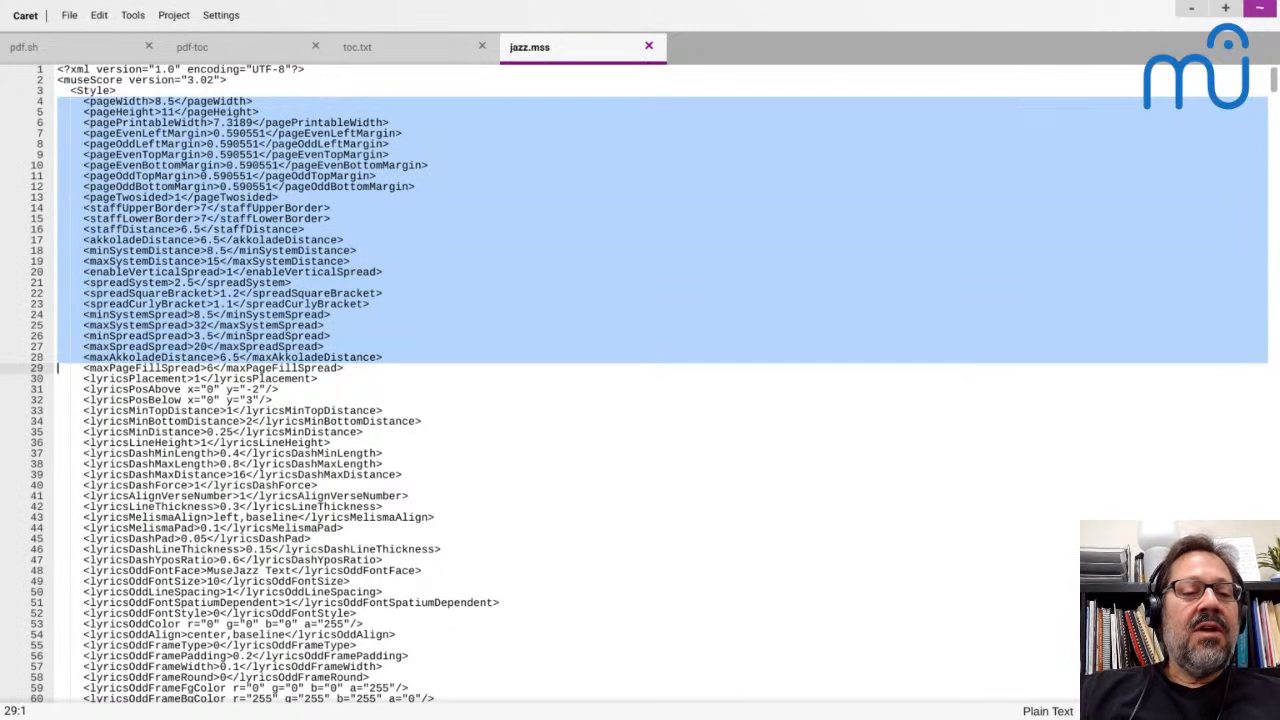
pyautogui.hotkey('shift', 'Down')
pyautogui.hotkey('shift', 'Down')
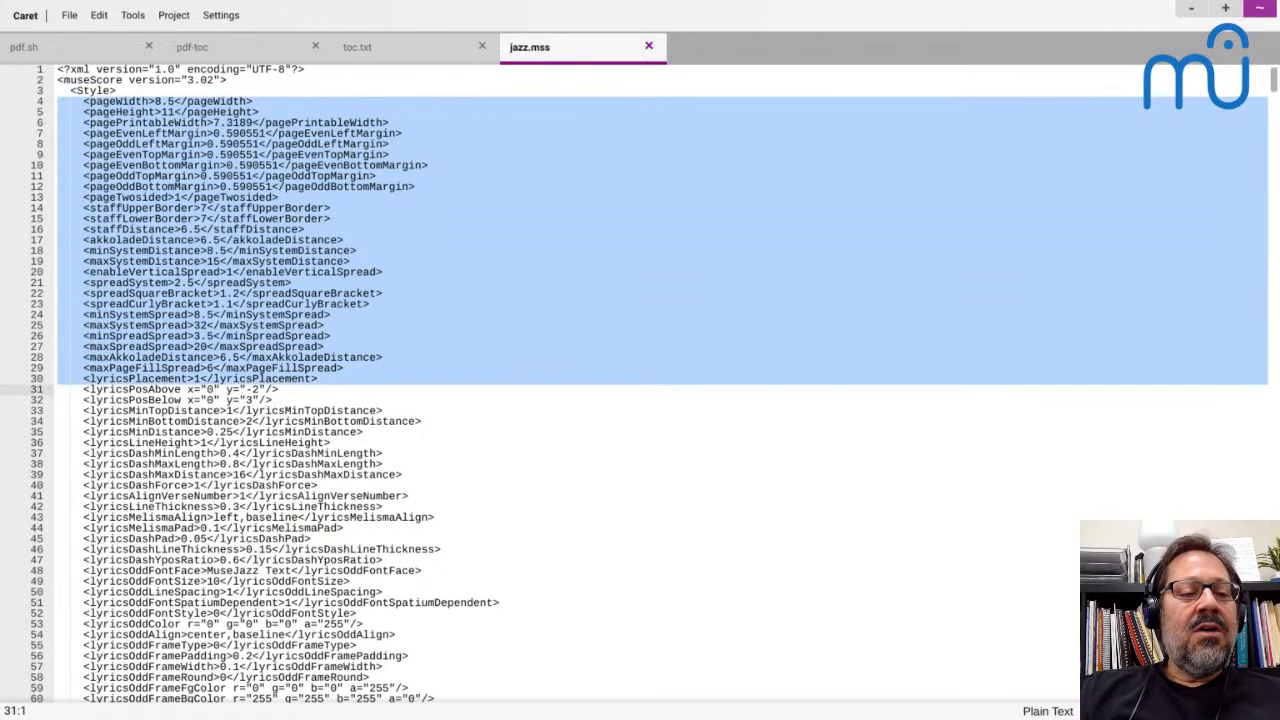
pyautogui.hotkey('shift', 'Down')
pyautogui.hotkey('shift', 'Down')
pyautogui.hotkey('shift', 'Down')
pyautogui.hotkey('shift', 'Down')
pyautogui.hotkey('shift', 'Down')
pyautogui.hotkey('shift', 'Down')
pyautogui.hotkey('shift', 'Down')
pyautogui.hotkey('shift', 'Down')
pyautogui.hotkey('shift', 'Down')
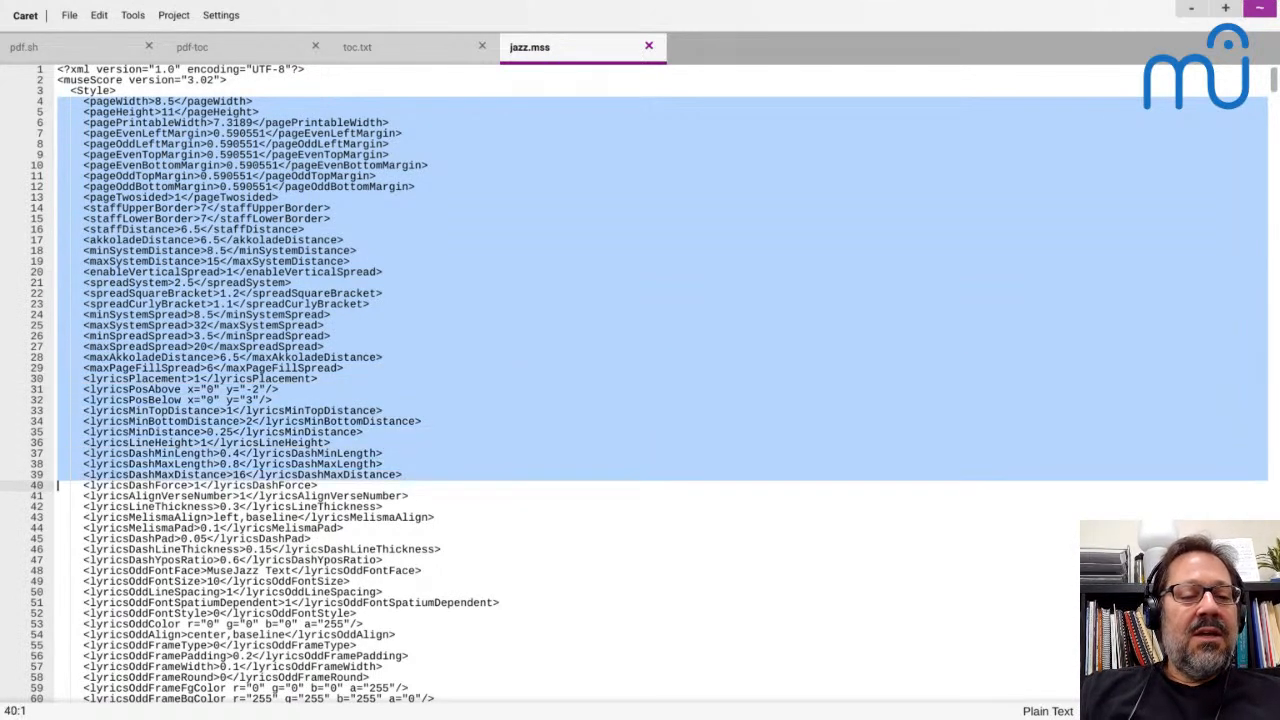
pyautogui.hotkey('shift', 'Down')
pyautogui.hotkey('shift', 'Down')
pyautogui.hotkey('shift', 'Down')
pyautogui.hotkey('shift', 'Down')
pyautogui.hotkey('shift', 'Down')
pyautogui.hotkey('shift', 'Down')
pyautogui.hotkey('shift', 'Down')
pyautogui.hotkey('shift', 'Down')
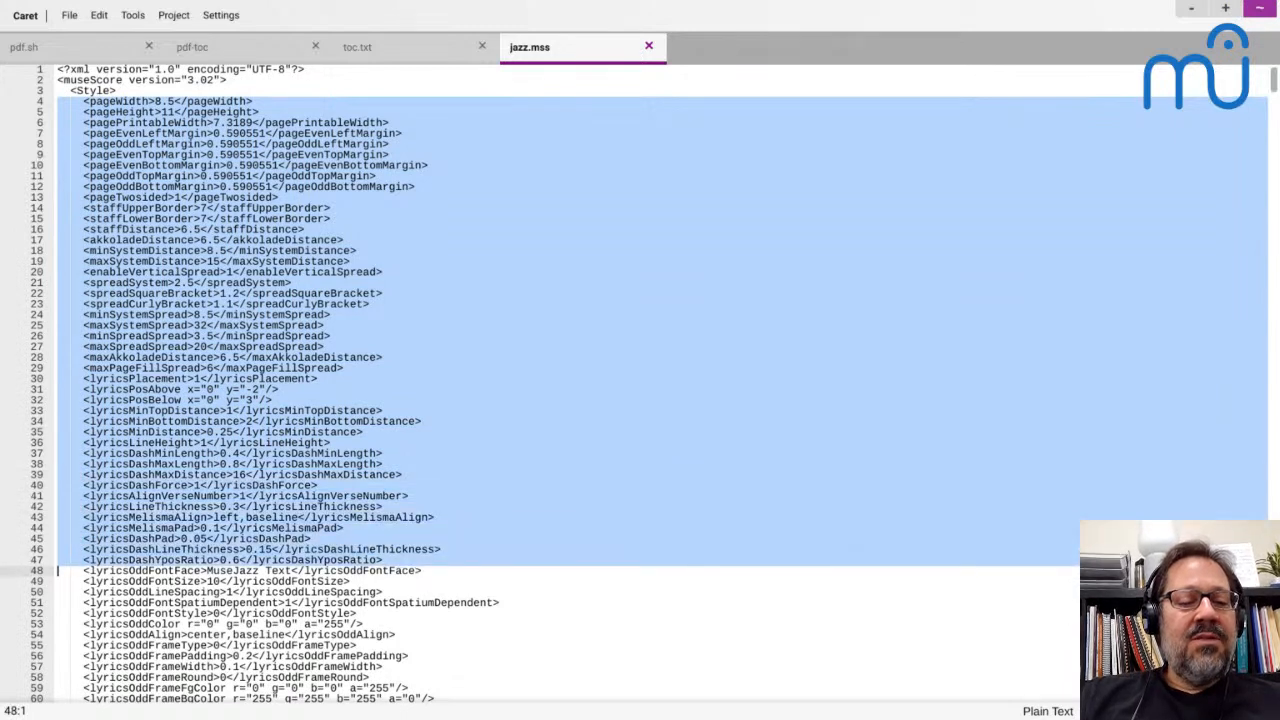
pyautogui.hotkey('shift', 'Down')
pyautogui.hotkey('shift', 'Down')
pyautogui.hotkey('shift', 'Down')
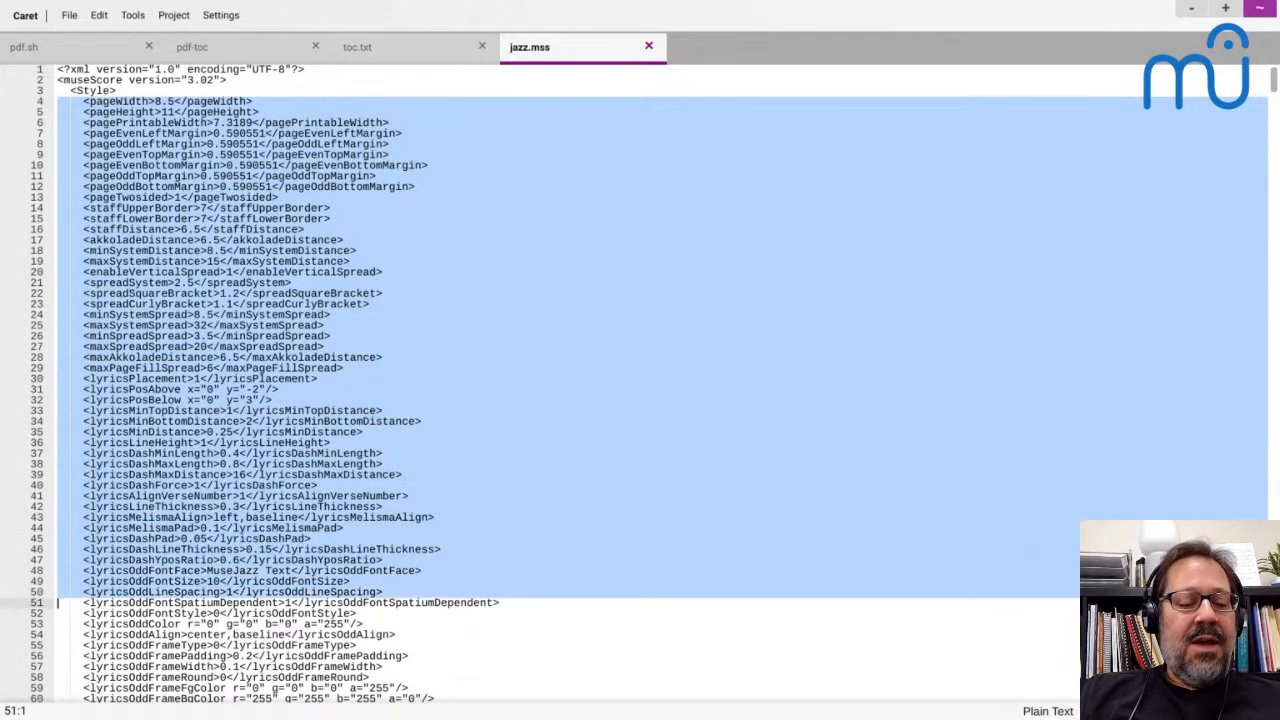
# Extend the highlighted settings through the chord symbol and Roman numeral properties, ending just before the nashvilleNumberFontFace line
pyautogui.hotkey('shift', 'pagedown')
pyautogui.hotkey('shift', 'pagedown')
pyautogui.hotkey('shift', 'pagedown')
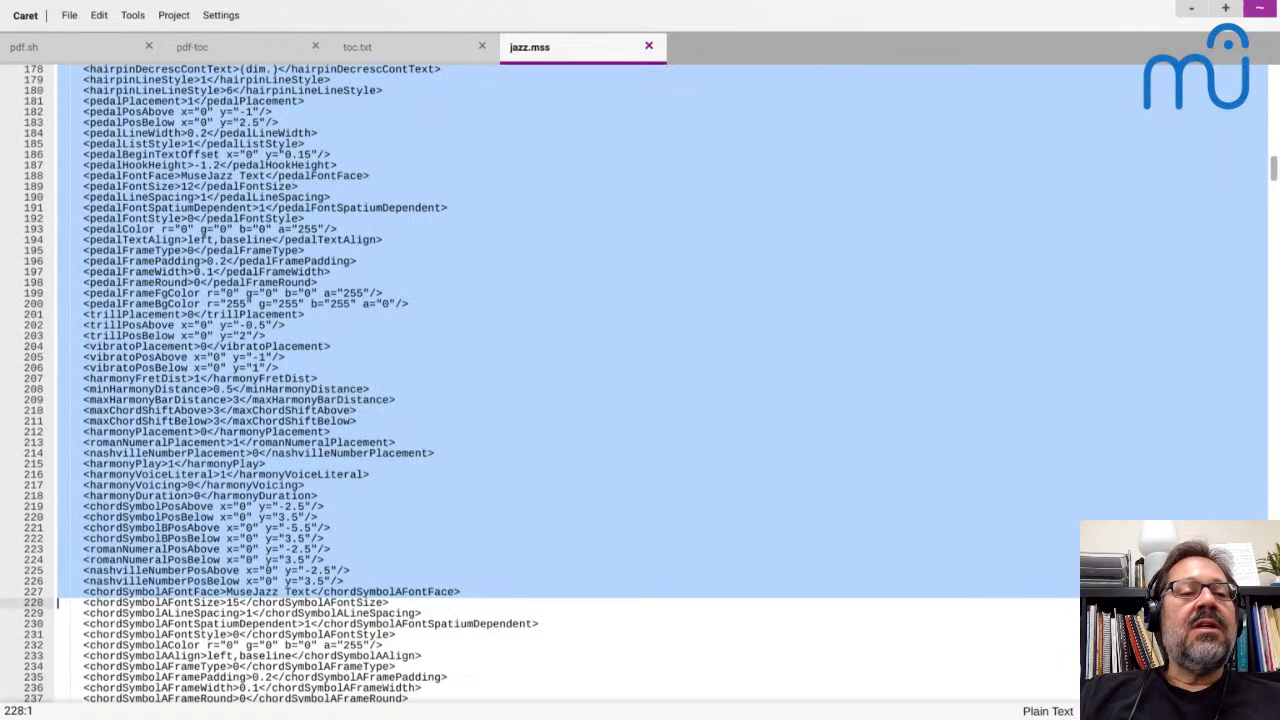
pyautogui.hotkey('shift', 'Up')
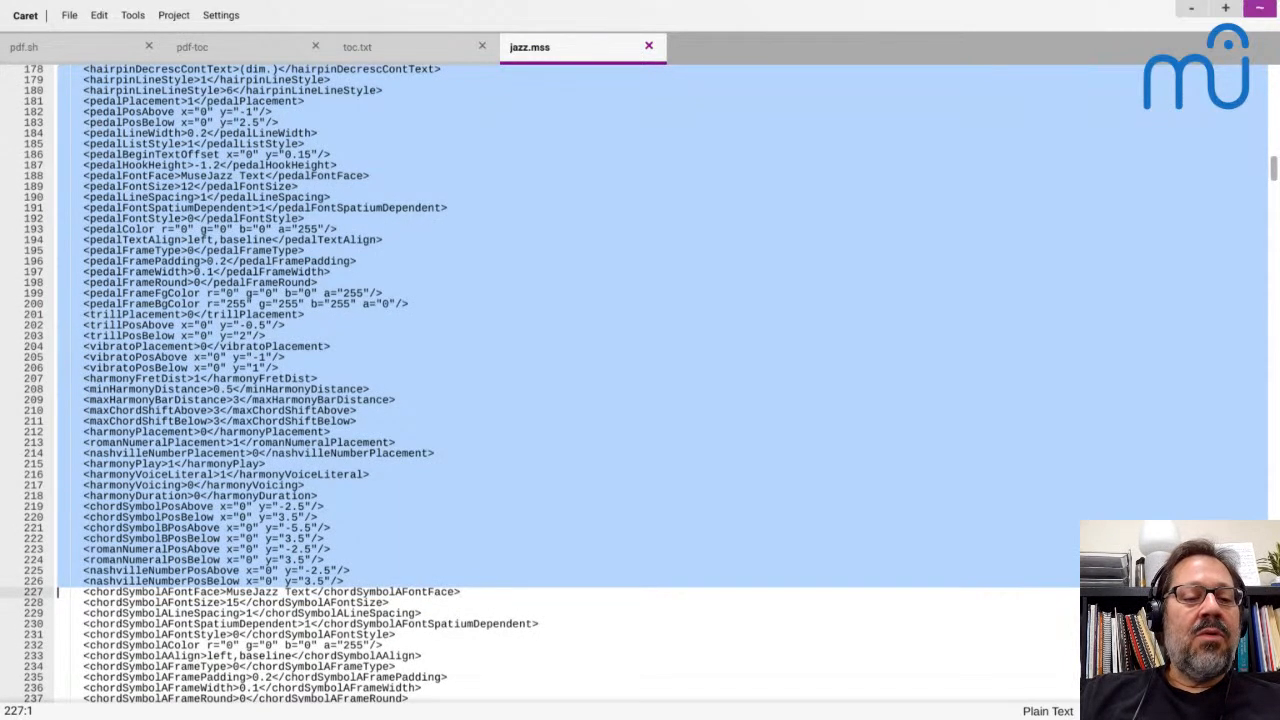
pyautogui.hotkey('shift', 'pagedown')
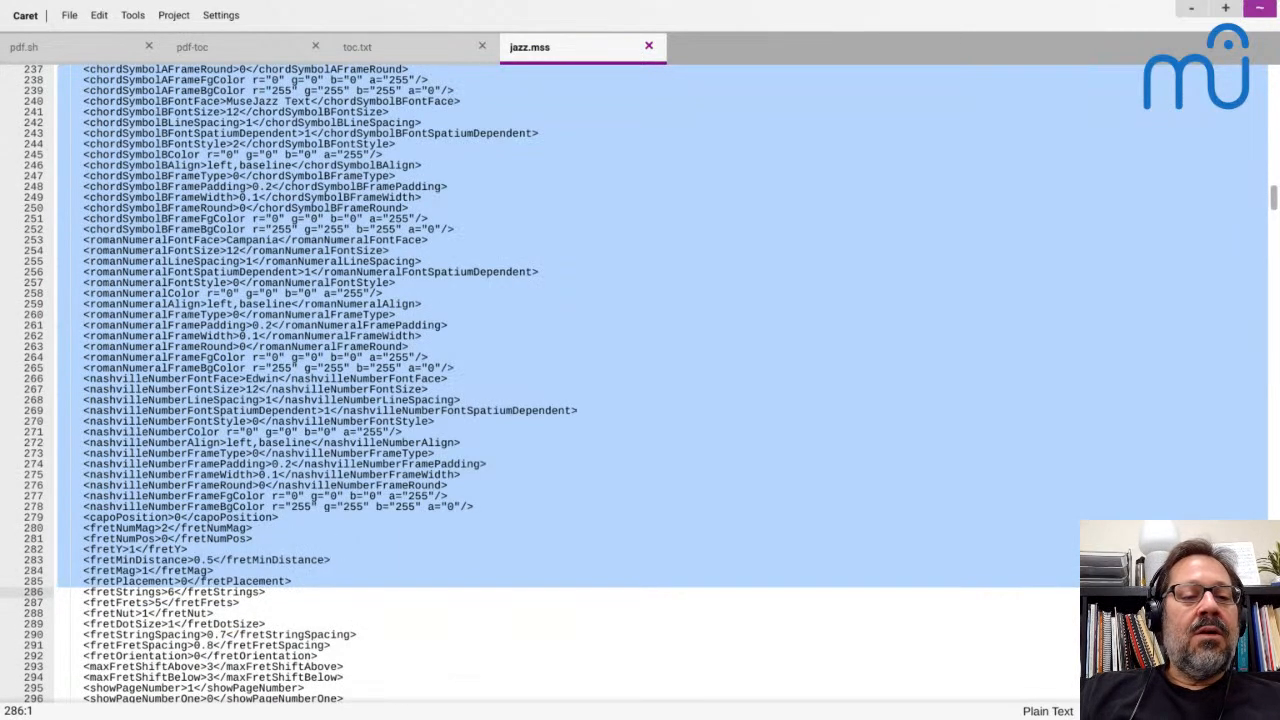
pyautogui.hotkey('shift', 'Up')
pyautogui.hotkey('shift', 'Up')
pyautogui.hotkey('shift', 'Up')
pyautogui.hotkey('shift', 'Up')
pyautogui.hotkey('shift', 'Up')
pyautogui.hotkey('shift', 'Up')
pyautogui.hotkey('shift', 'Up')
pyautogui.hotkey('shift', 'Up')
pyautogui.hotkey('shift', 'Up')
pyautogui.hotkey('shift', 'Up')
pyautogui.hotkey('shift', 'Up')
pyautogui.hotkey('shift', 'Up')
pyautogui.hotkey('shift', 'Up')
pyautogui.hotkey('shift', 'Up')
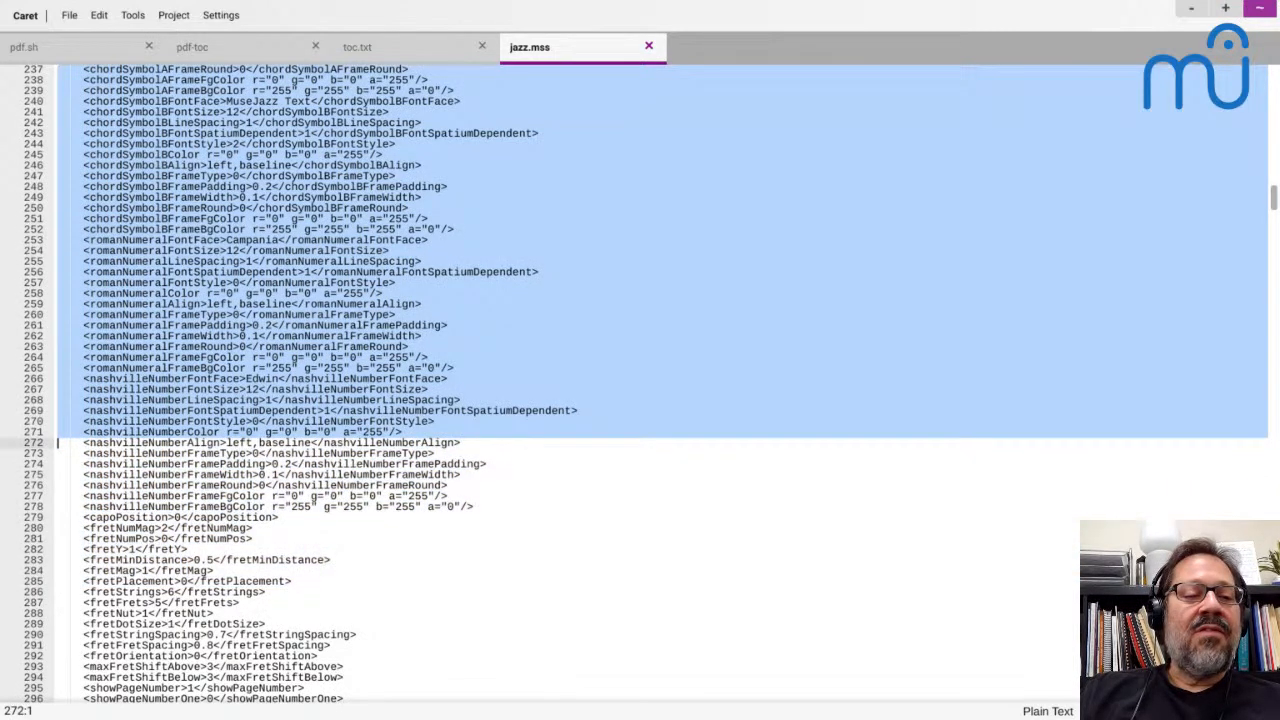
pyautogui.hotkey('shift', 'Up')
pyautogui.hotkey('shift', 'Up')
pyautogui.hotkey('shift', 'Up')
pyautogui.hotkey('shift', 'Up')
pyautogui.hotkey('shift', 'Up')
pyautogui.hotkey('shift', 'Up')
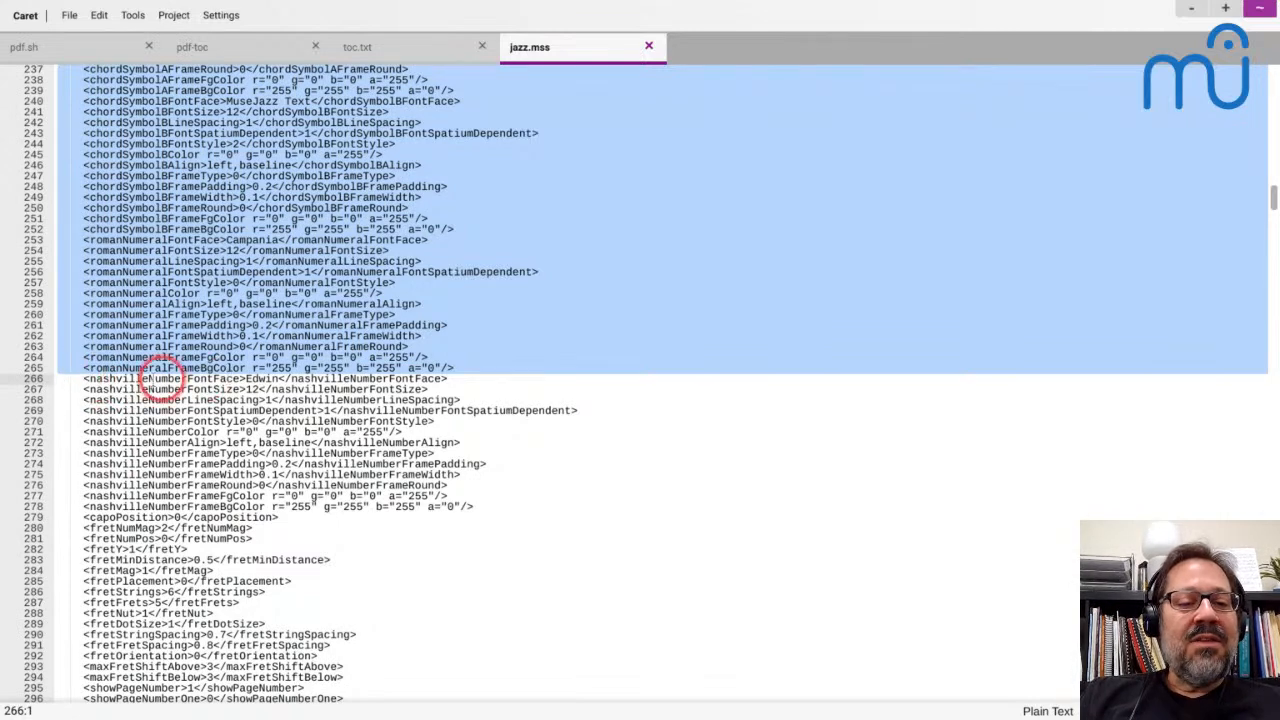
# Set the nashvilleNumberFontFace line in jazz.mss apart with one blank line above it and two below
pyautogui.click(122, 389)
pyautogui.press('Home')
pyautogui.press('Up')
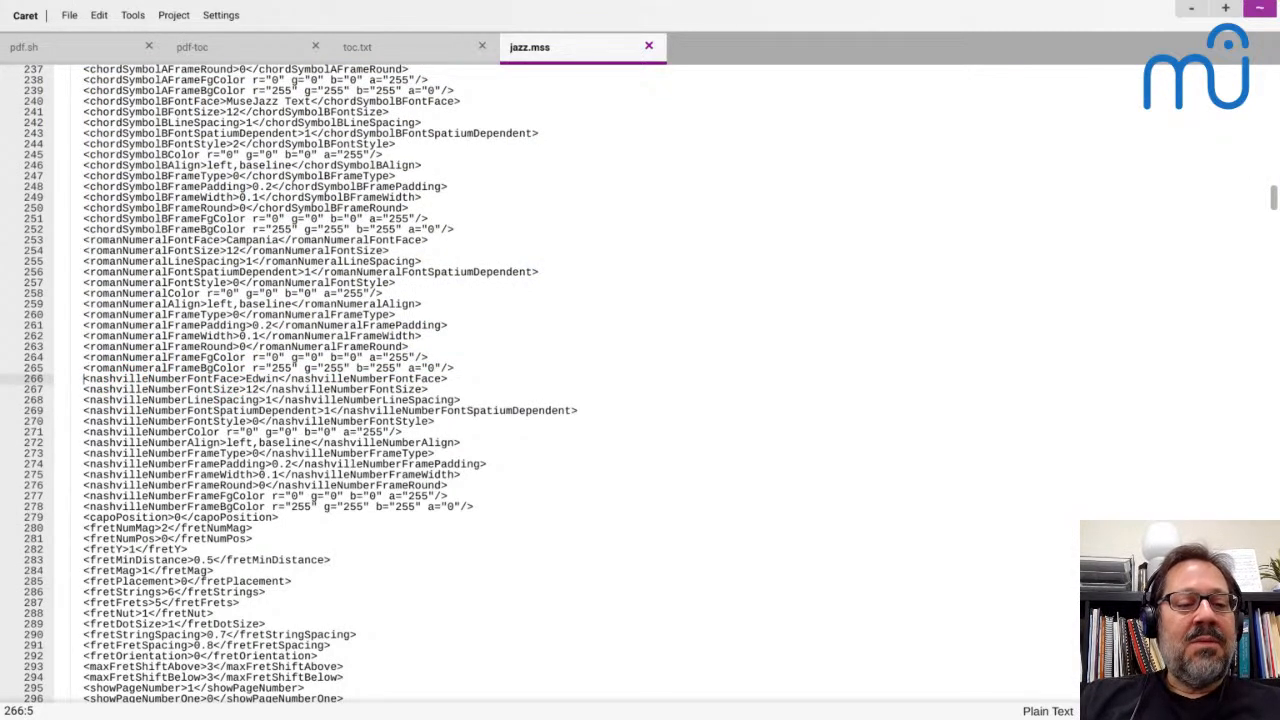
pyautogui.press('Home')
pyautogui.press('Return')
pyautogui.press('Down')
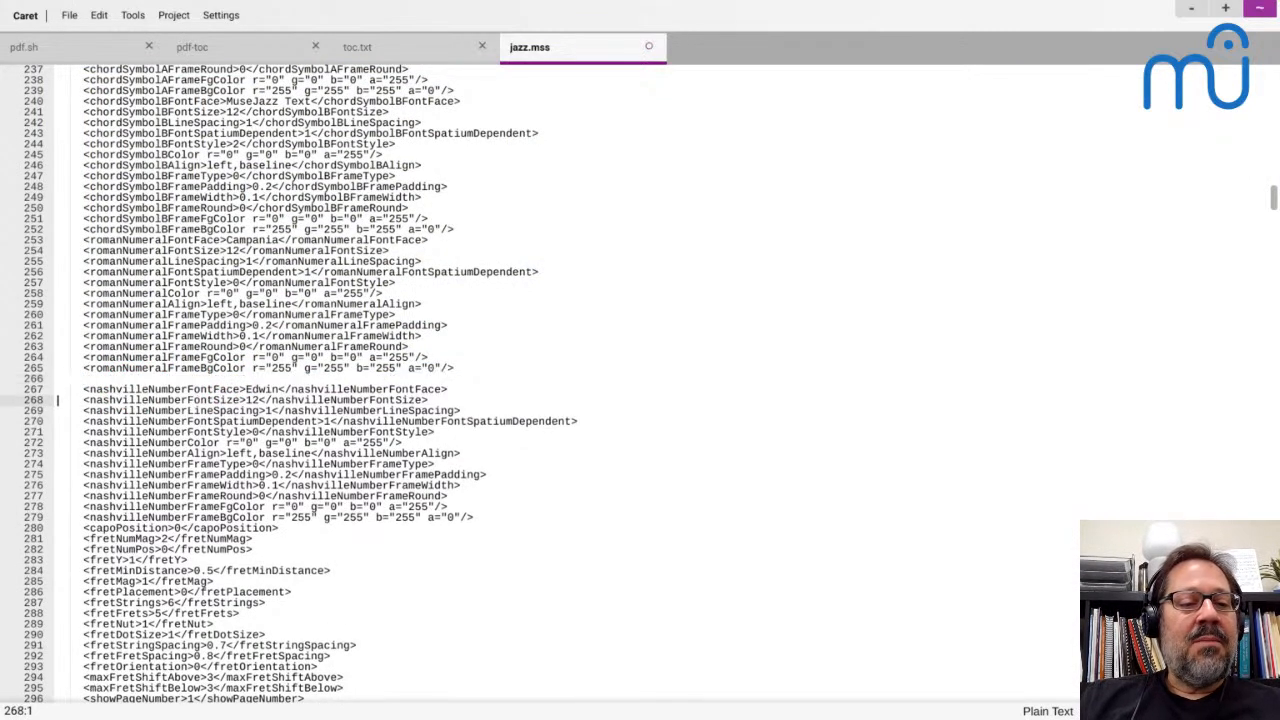
pyautogui.press('Return')
pyautogui.press('Return')
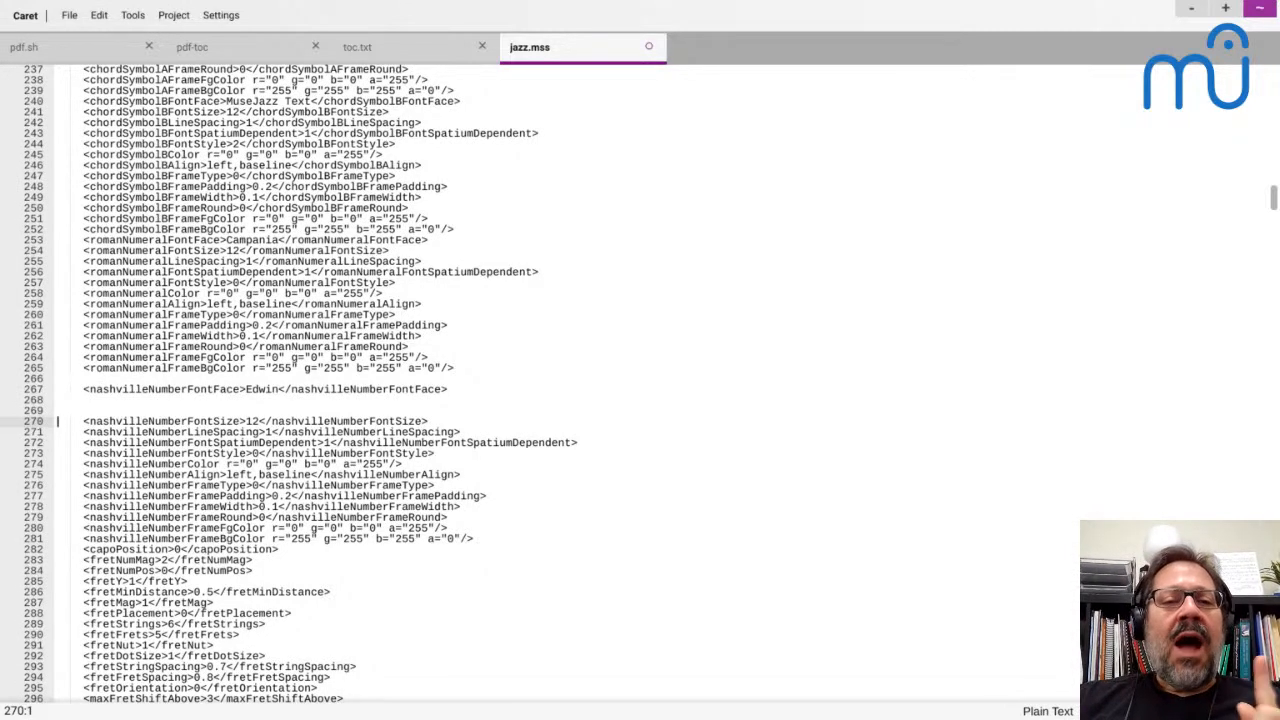
# Switch to the Files app and open letter-score.mss from the Styles folder to examine its page size and margin settings
pyautogui.hotkey('ctrl', 'o')
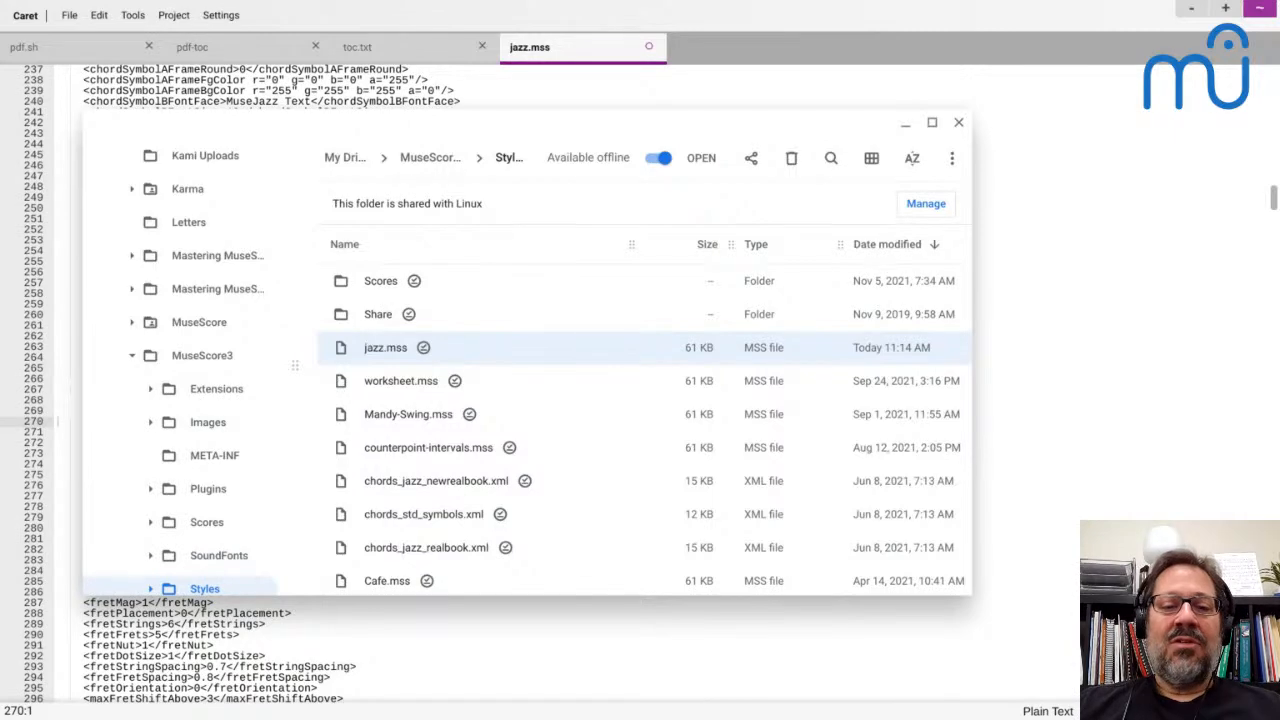
pyautogui.scroll(-2, 388, 427)
pyautogui.scroll(-3, 388, 427)
pyautogui.scroll(-1, 386, 420)
pyautogui.scroll(5, 386, 425)
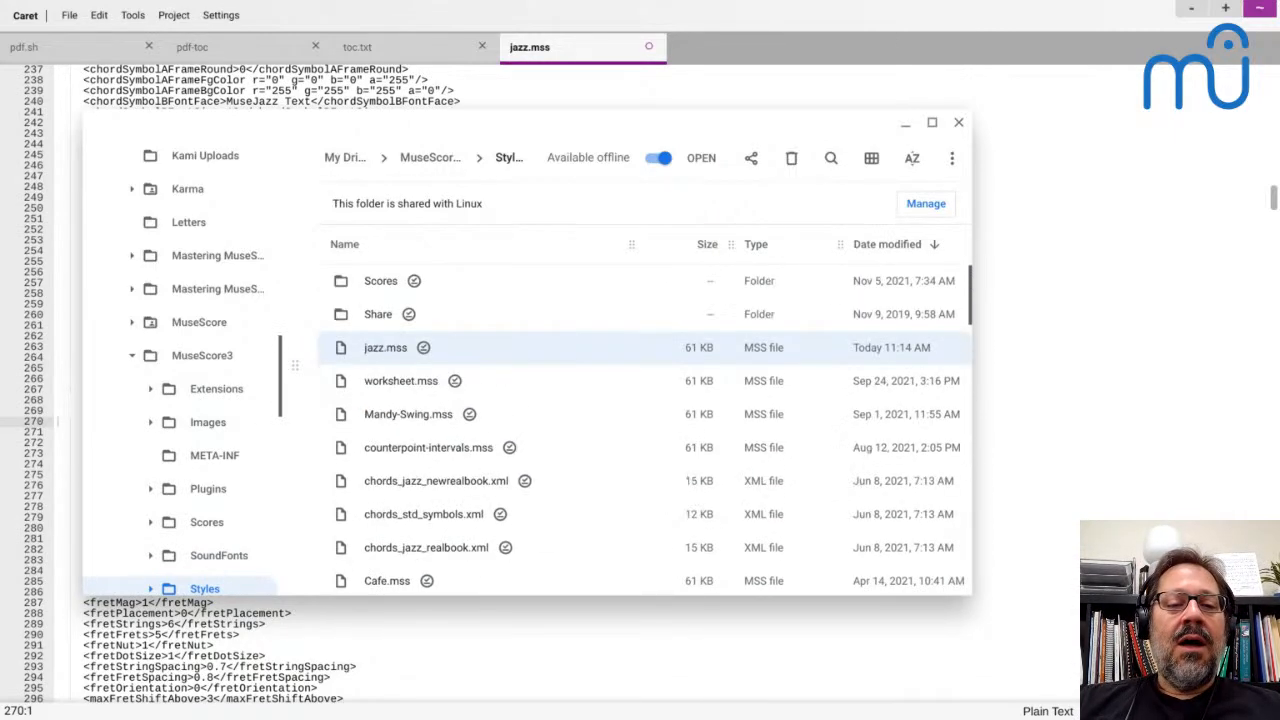
pyautogui.scroll(-6, 640, 430)
pyautogui.scroll(-5, 640, 430)
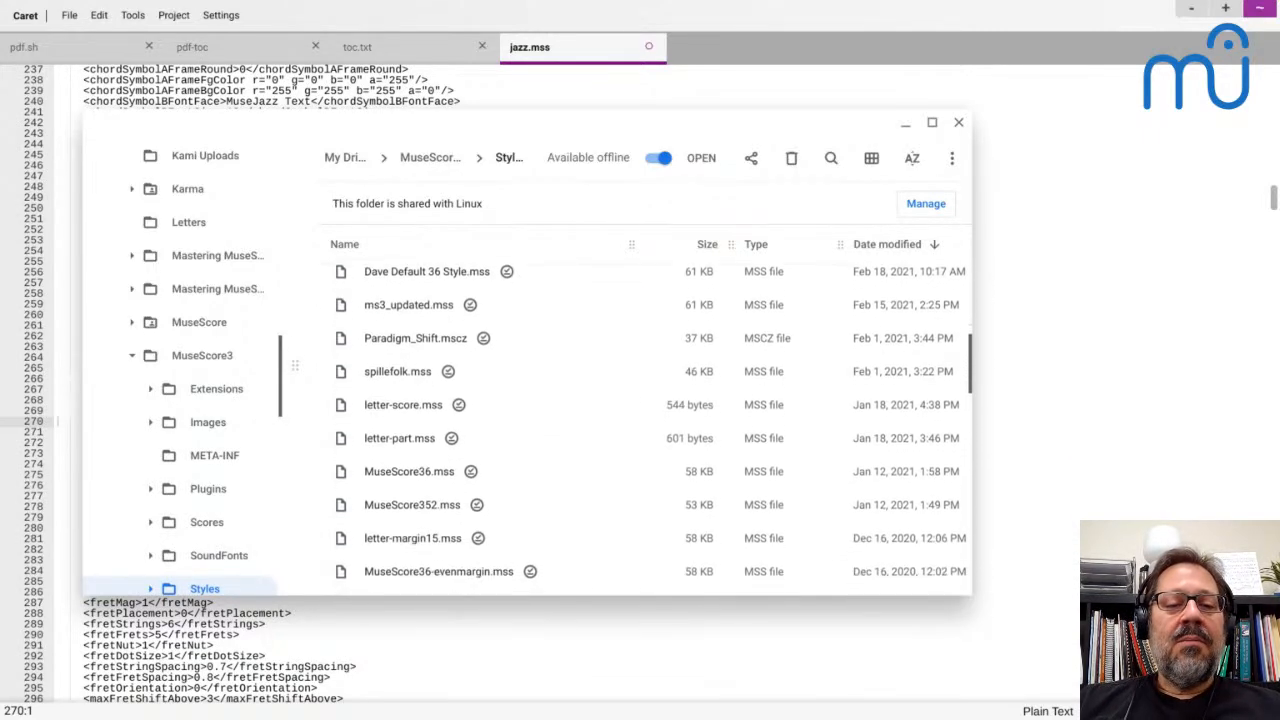
pyautogui.scroll(-1, 640, 430)
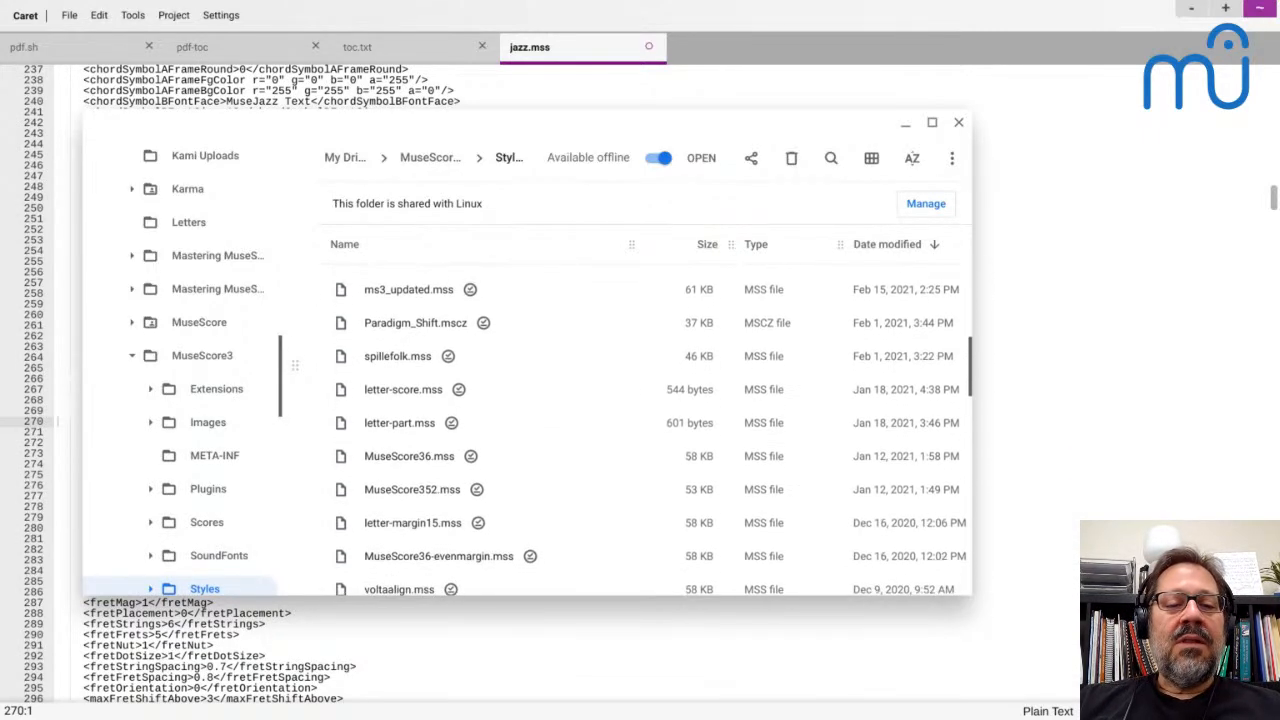
pyautogui.doubleClick(379, 390)
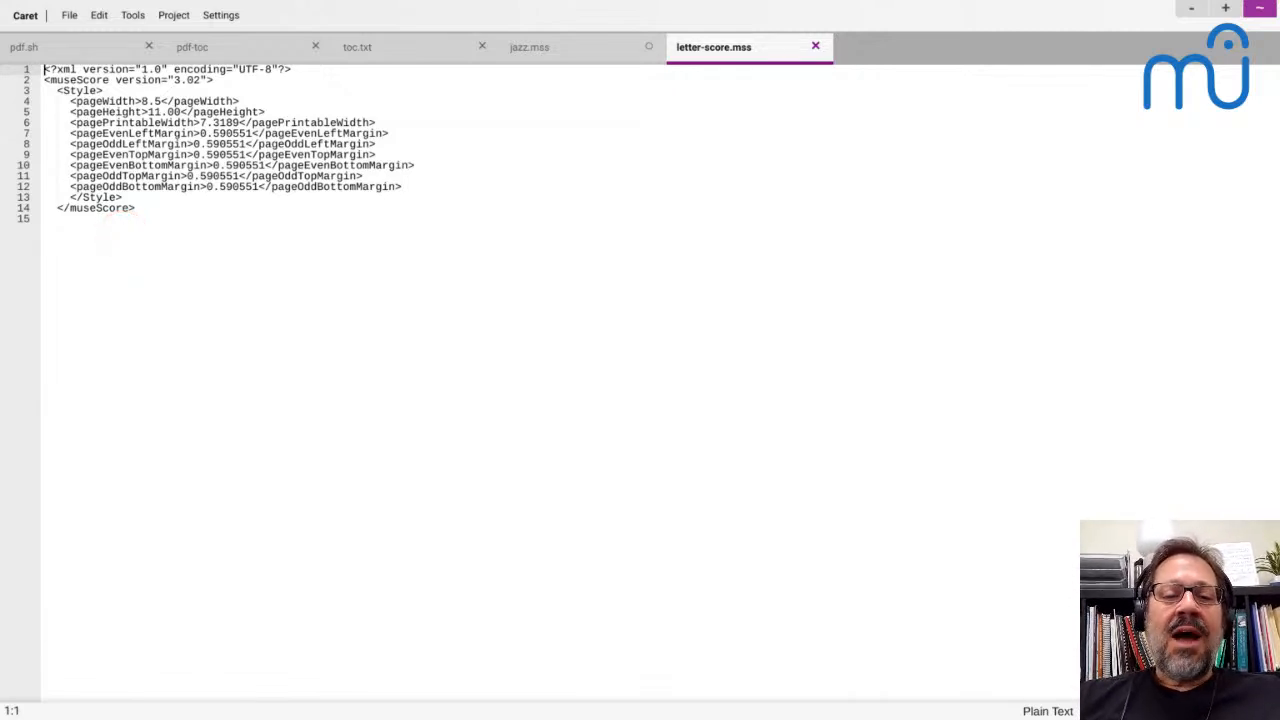
# Switch to MuseScore and examine the default style files in the Score section of the preferences
pyautogui.hotkey('alt', 'Tab')
pyautogui.hotkey('alt', 'Tab')
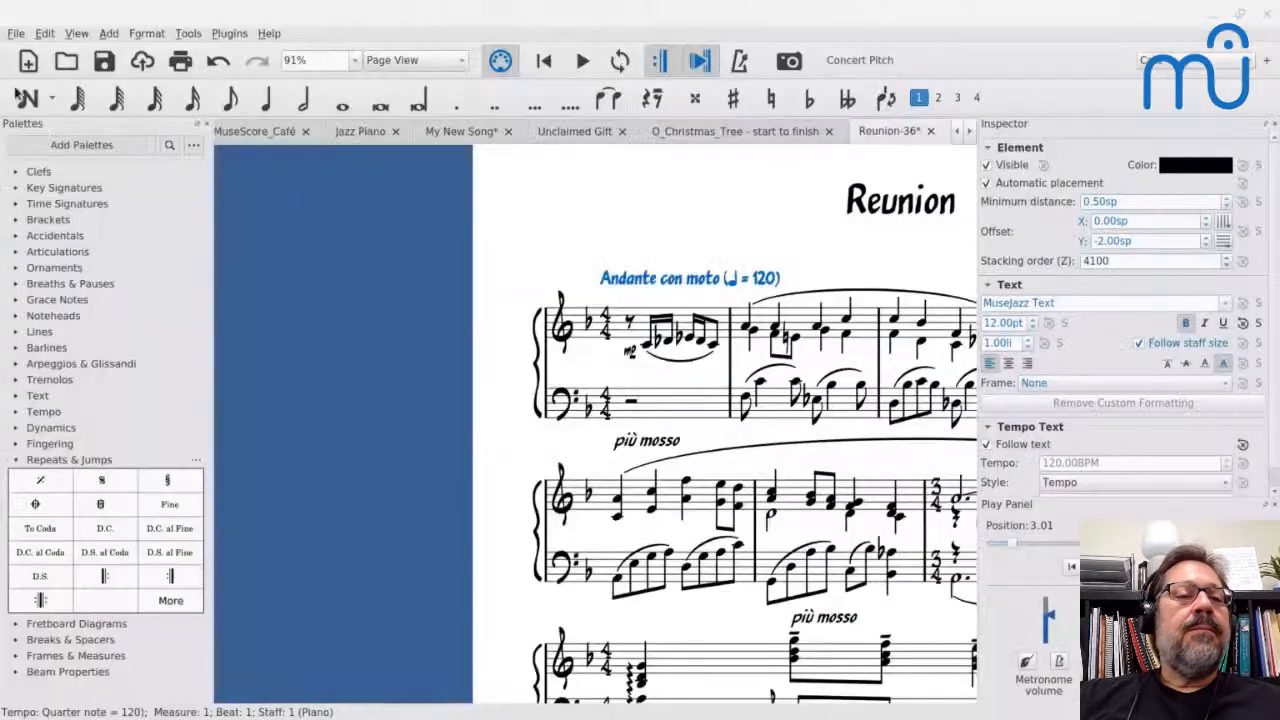
pyautogui.click(45, 34)
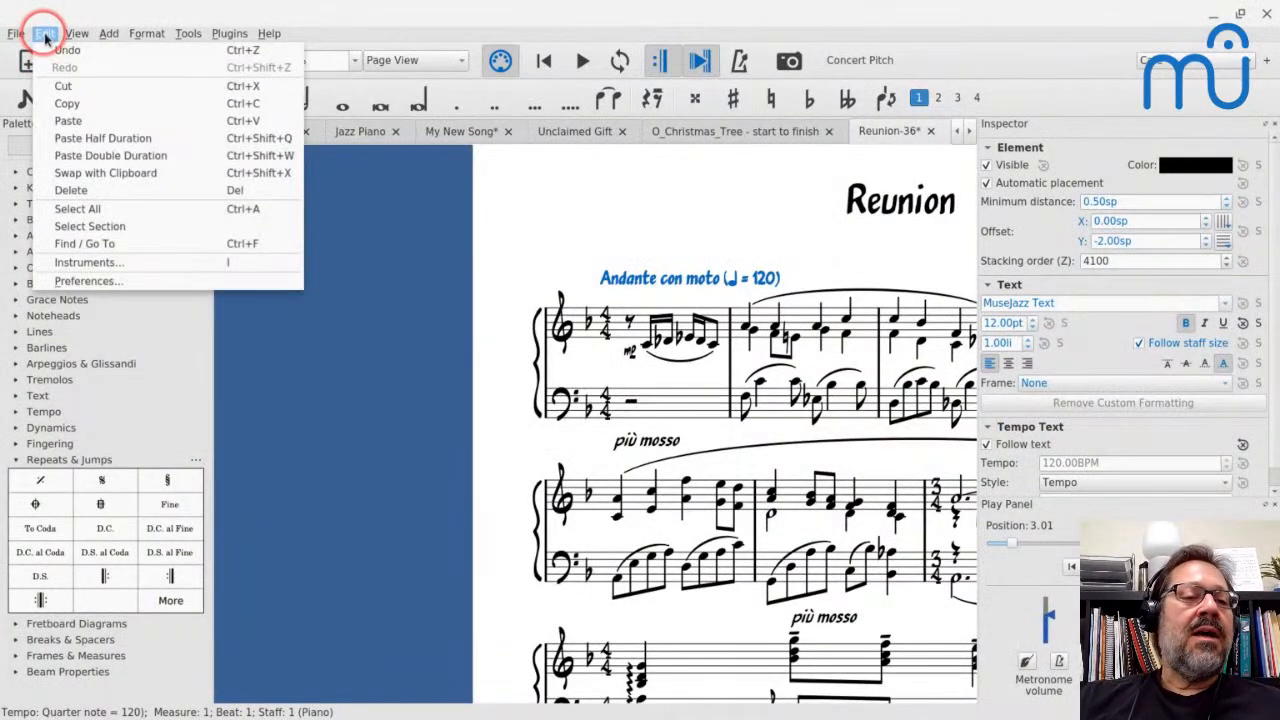
pyautogui.click(87, 282)
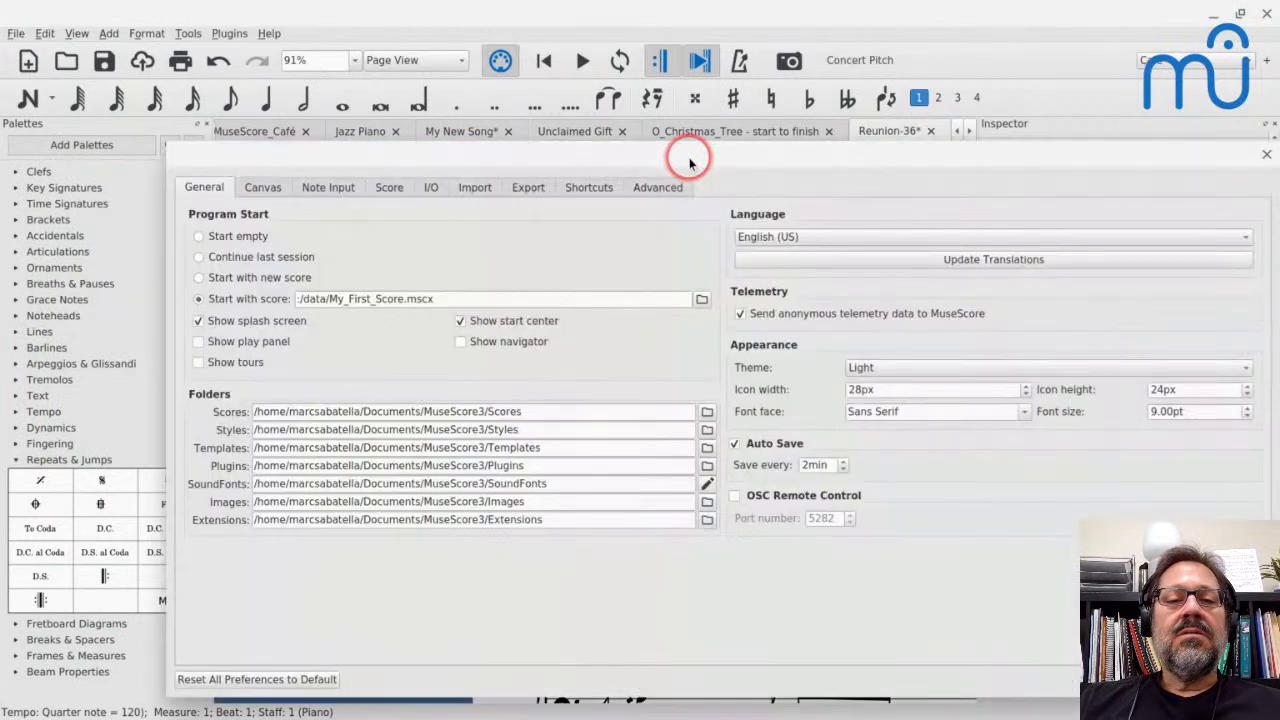
pyautogui.click(400, 185)
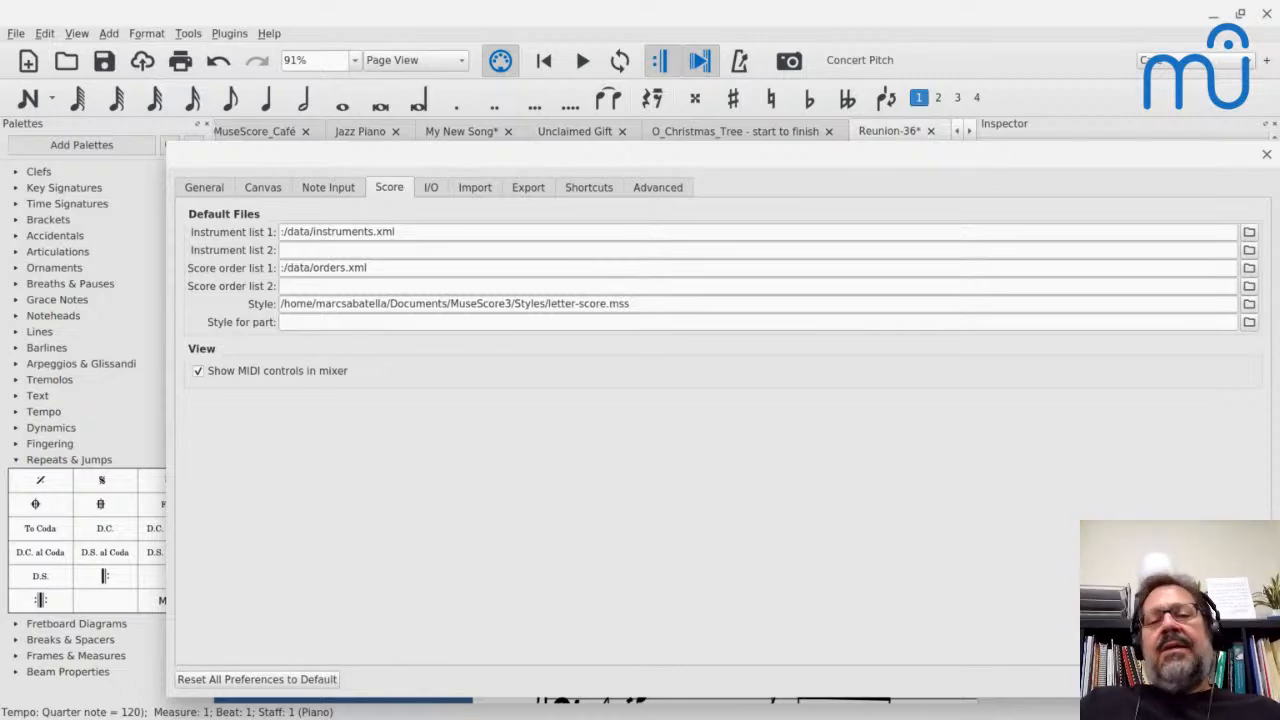
# Close the preferences and examine how the jazz-styled Reunion score is laid out across its pages
pyautogui.press('Escape')
pyautogui.press('Escape')
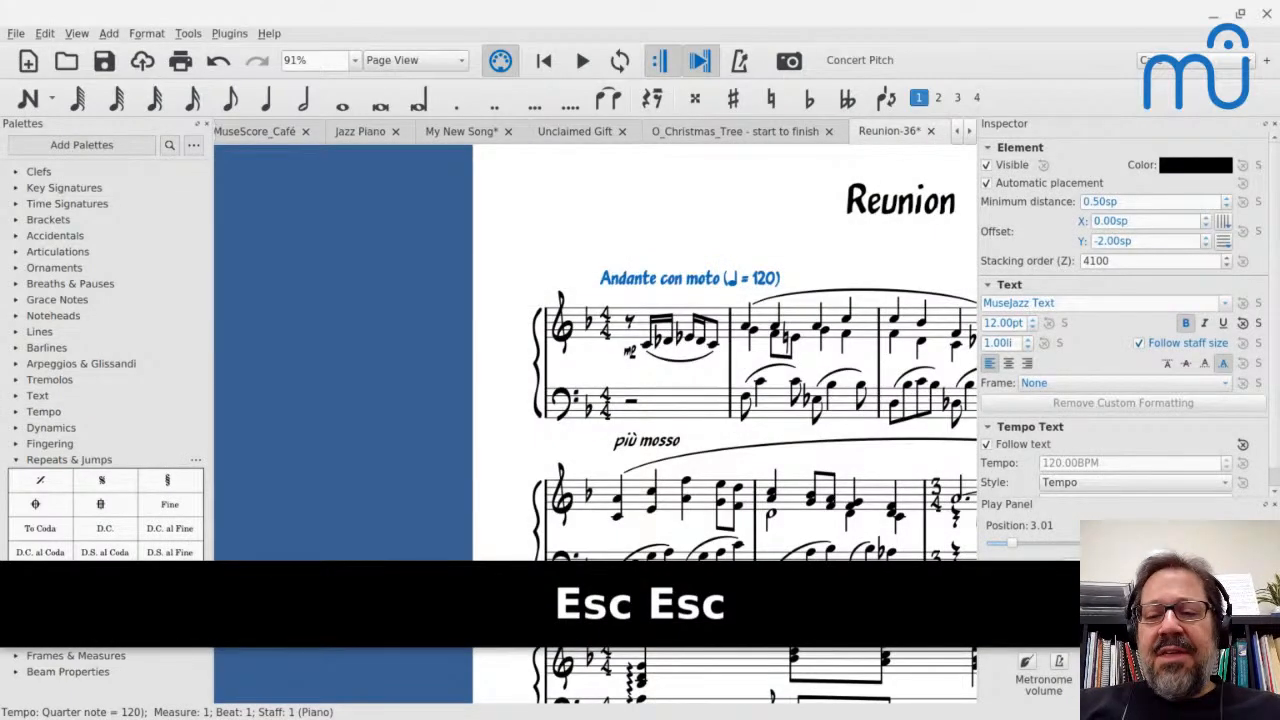
pyautogui.scroll(-7, 673, 298)
pyautogui.moveTo(673, 340); pyautogui.dragTo(369, 230)
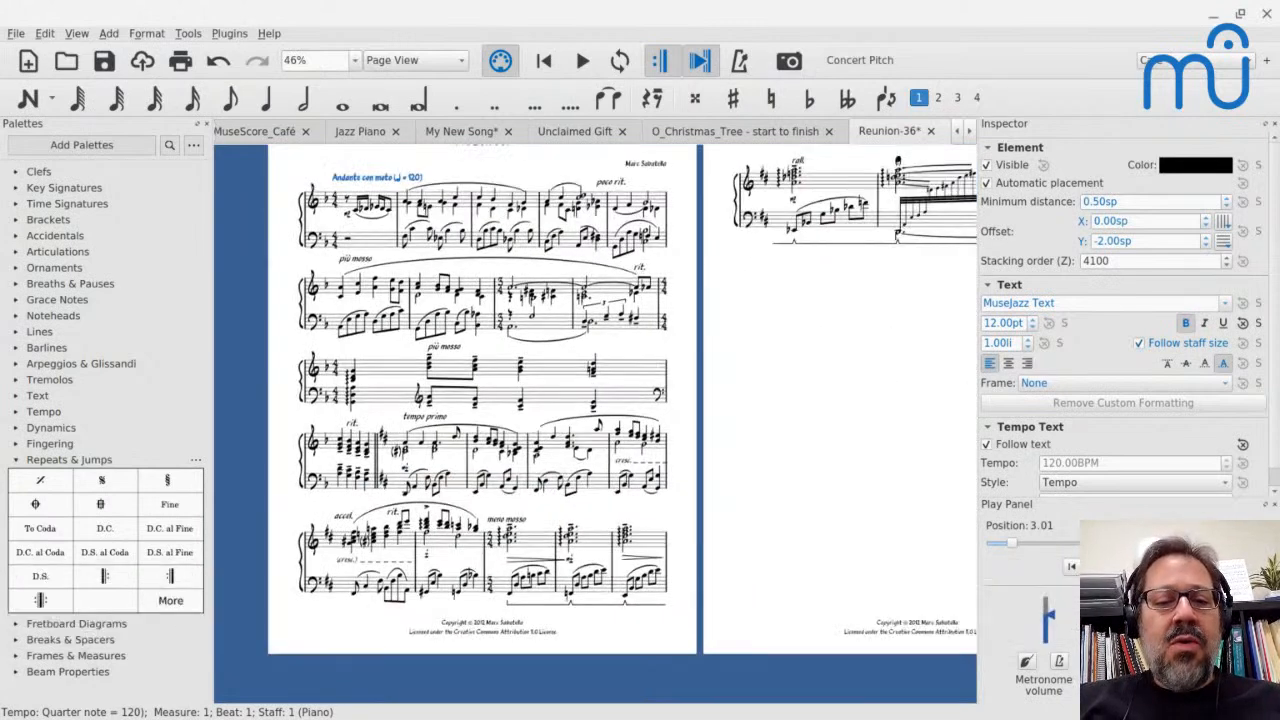
pyautogui.scroll(3, 669, 292)
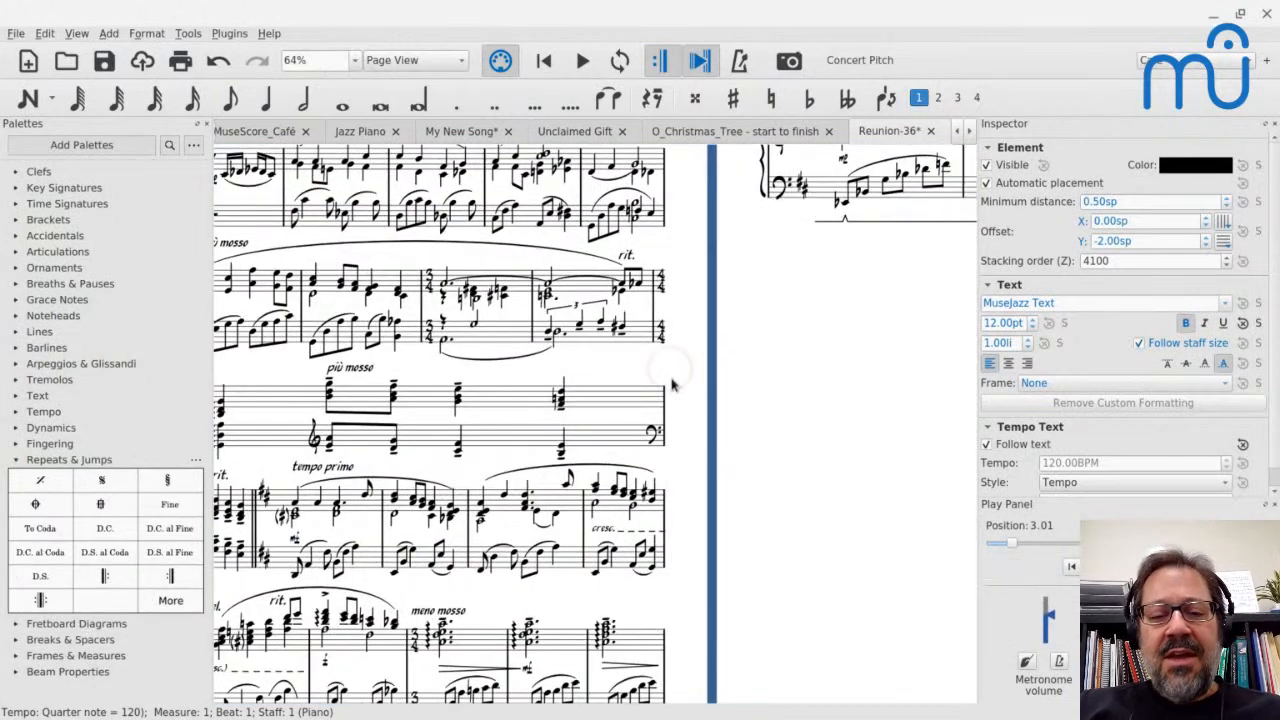
pyautogui.scroll(-3, 779, 413)
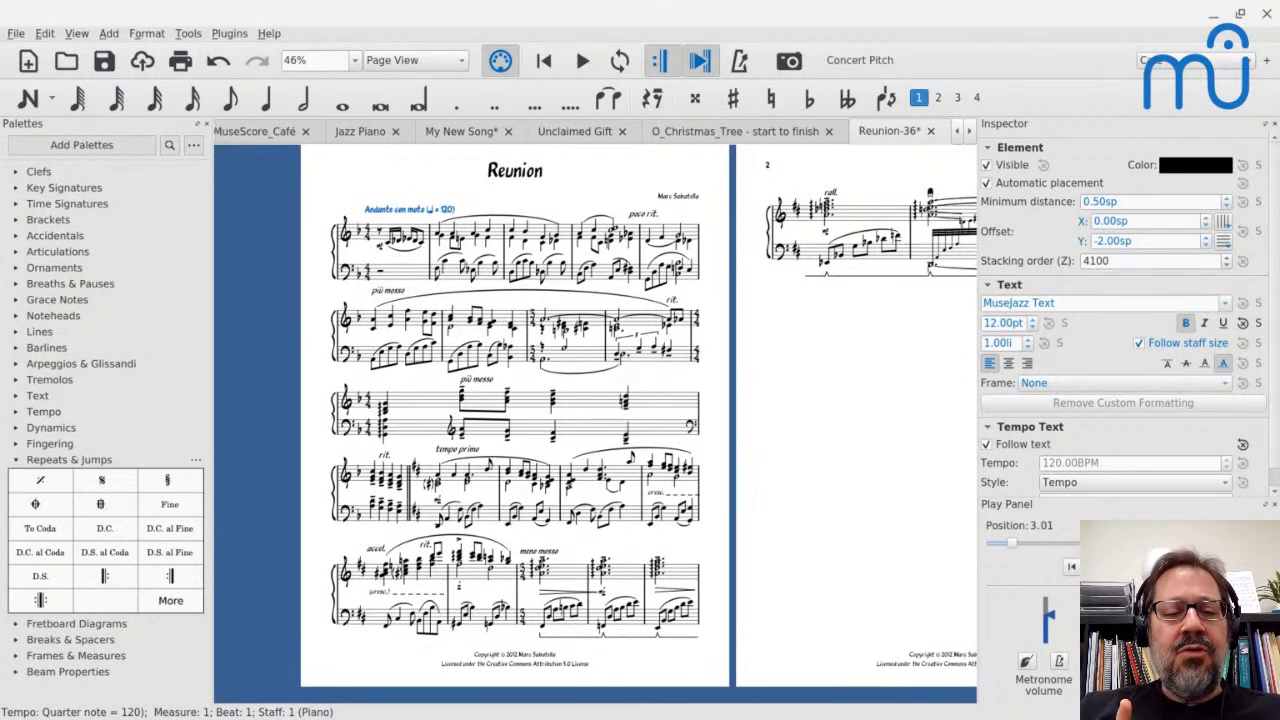
# Undo and redo the jazz style changes on the Reunion score to compare both page layouts
pyautogui.hotkey('ctrl', 'z')
pyautogui.hotkey('ctrl', 'z')
pyautogui.hotkey('ctrl', 'z')
pyautogui.hotkey('ctrl', 'z')
pyautogui.hotkey('ctrl', 'z')
pyautogui.hotkey('ctrl', 'z')
pyautogui.hotkey('ctrl', 'z')
pyautogui.hotkey('ctrl', 'z')
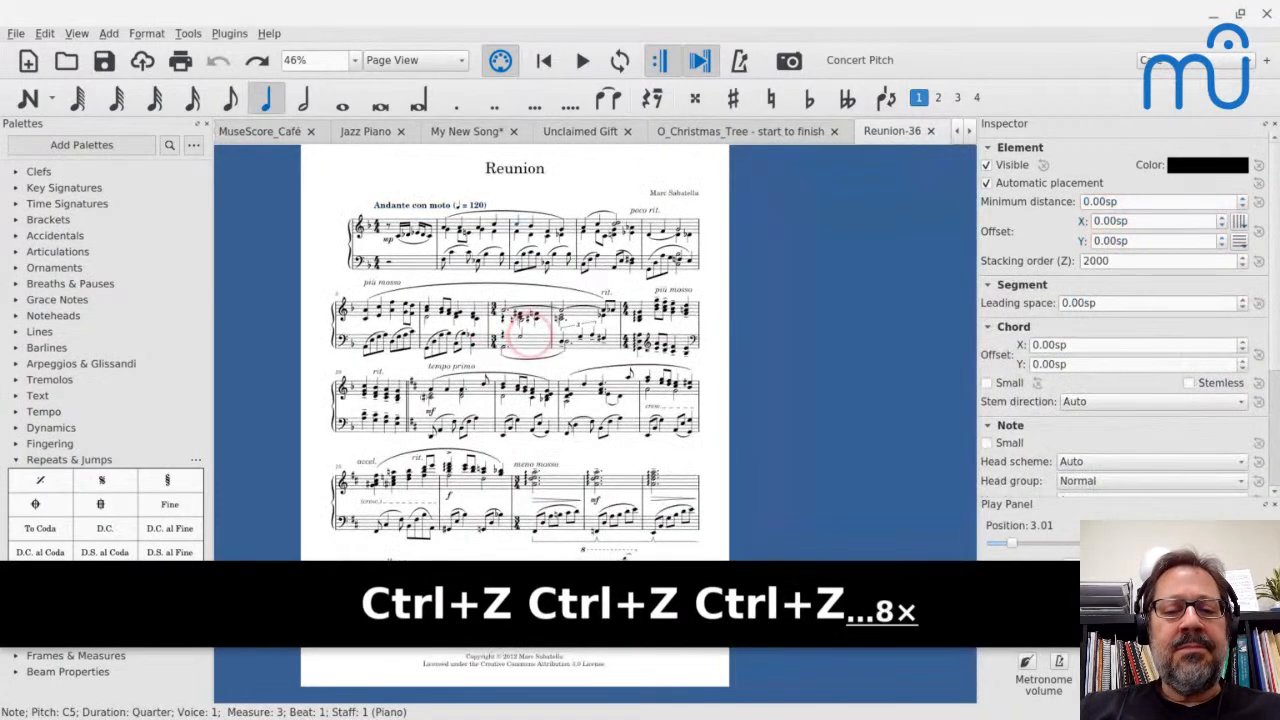
pyautogui.scroll(-1, 522, 337)
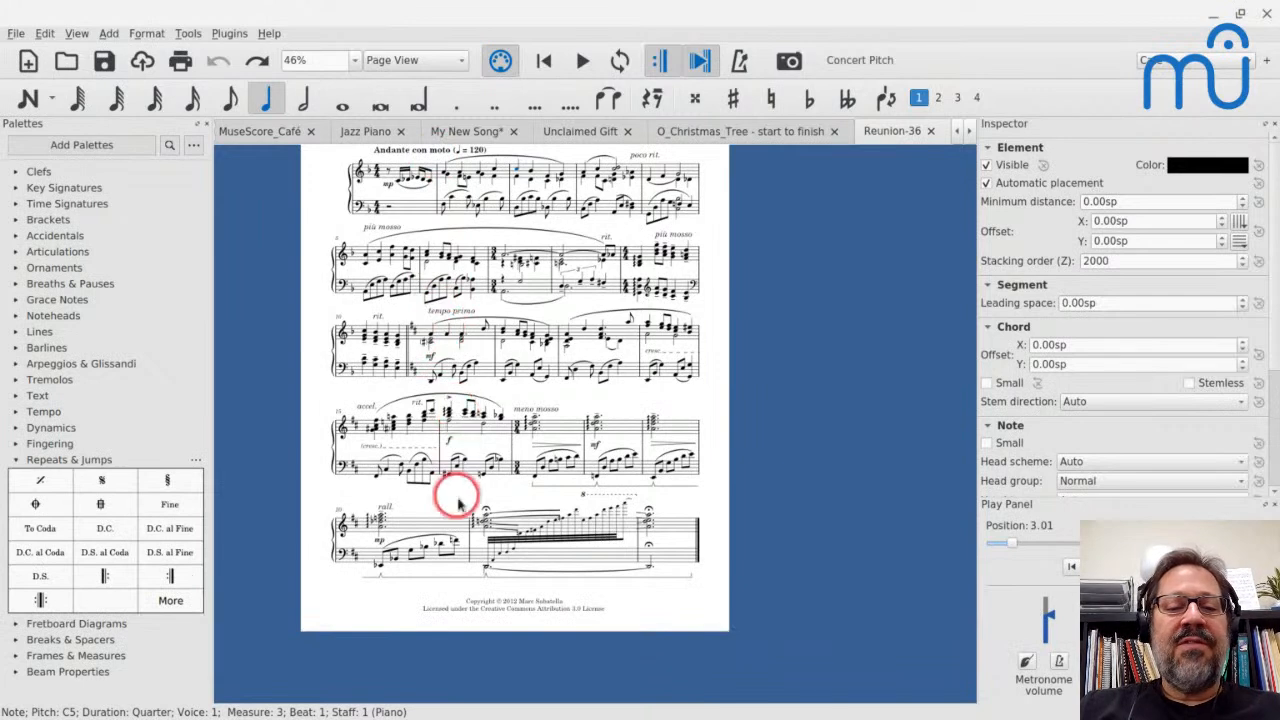
pyautogui.hotkey('ctrl', 'shift', 'z')
pyautogui.hotkey('ctrl', 'shift', 'z')
pyautogui.hotkey('ctrl', 'shift', 'z')
pyautogui.hotkey('ctrl', 'shift', 'z')
pyautogui.hotkey('ctrl', 'shift', 'z')
pyautogui.hotkey('ctrl', 'shift', 'z')
pyautogui.hotkey('ctrl', 'shift', 'z')
pyautogui.hotkey('ctrl', 'shift', 'z')
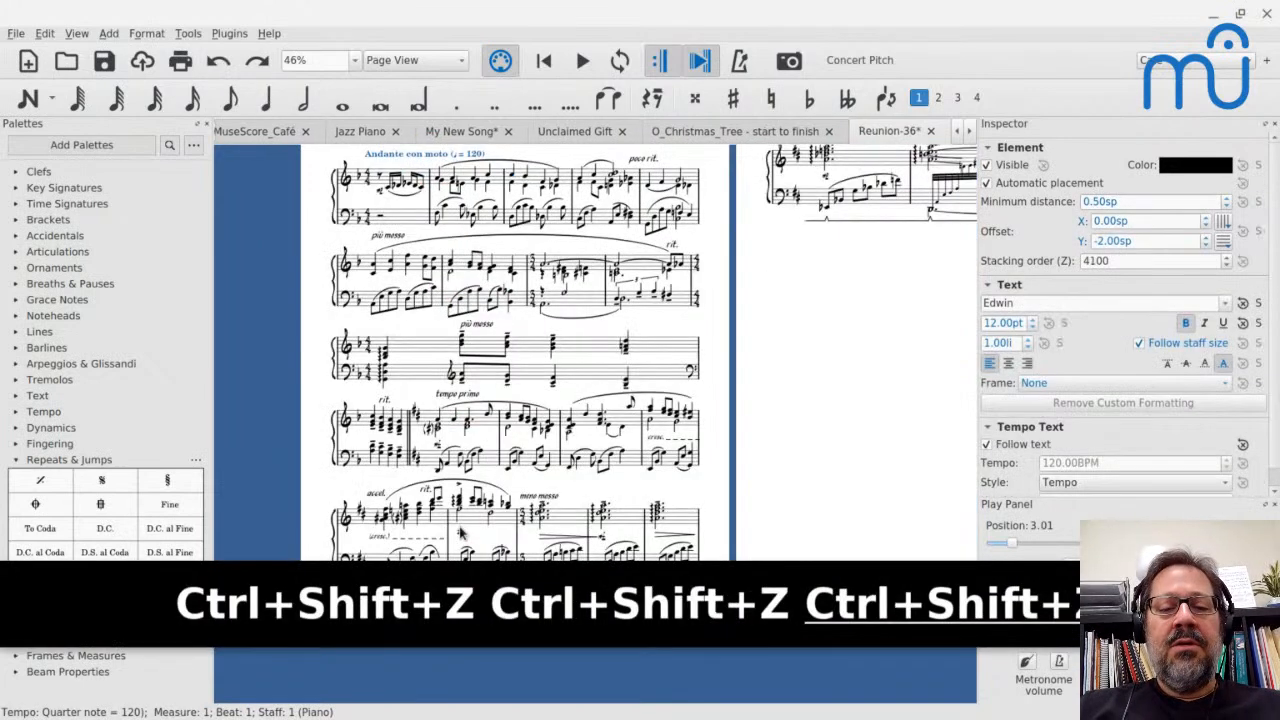
pyautogui.scroll(1, 372, 300)
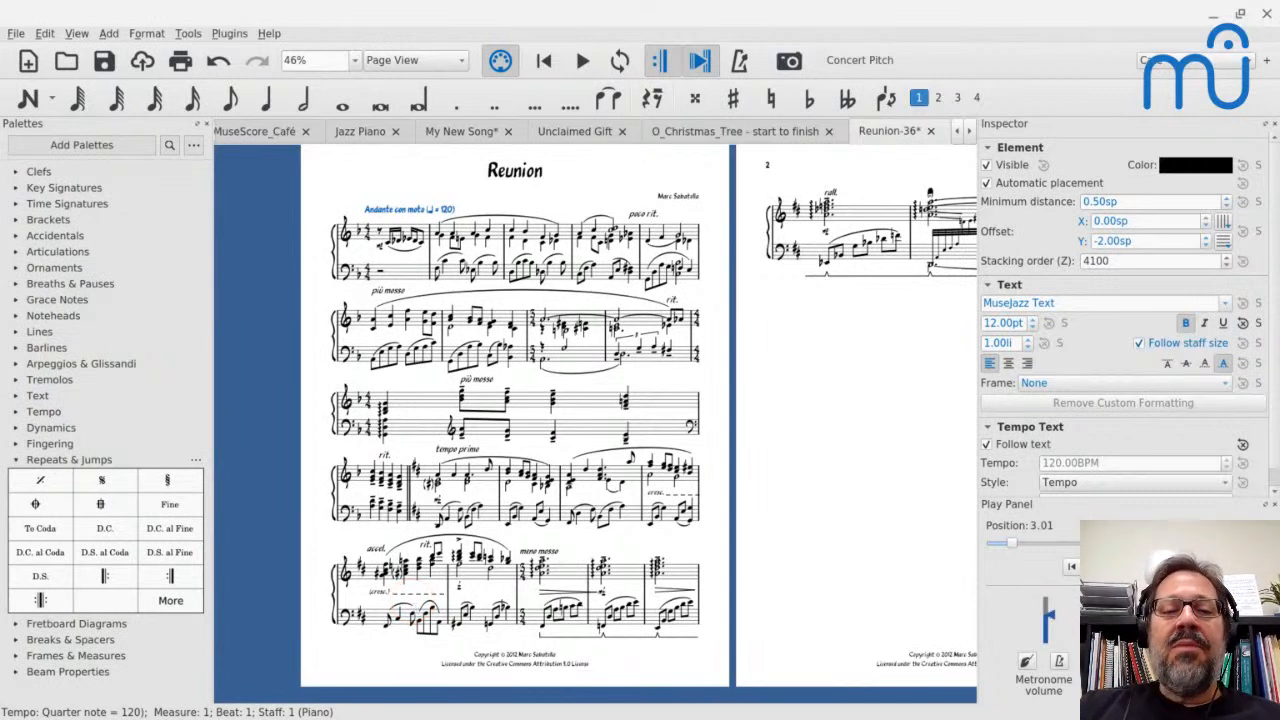
# Try to tighten measures 6 through 10 of the Reunion score by repeatedly decreasing their layout stretch
pyautogui.click(420, 394)
pyautogui.scroll(-1, 425, 398)
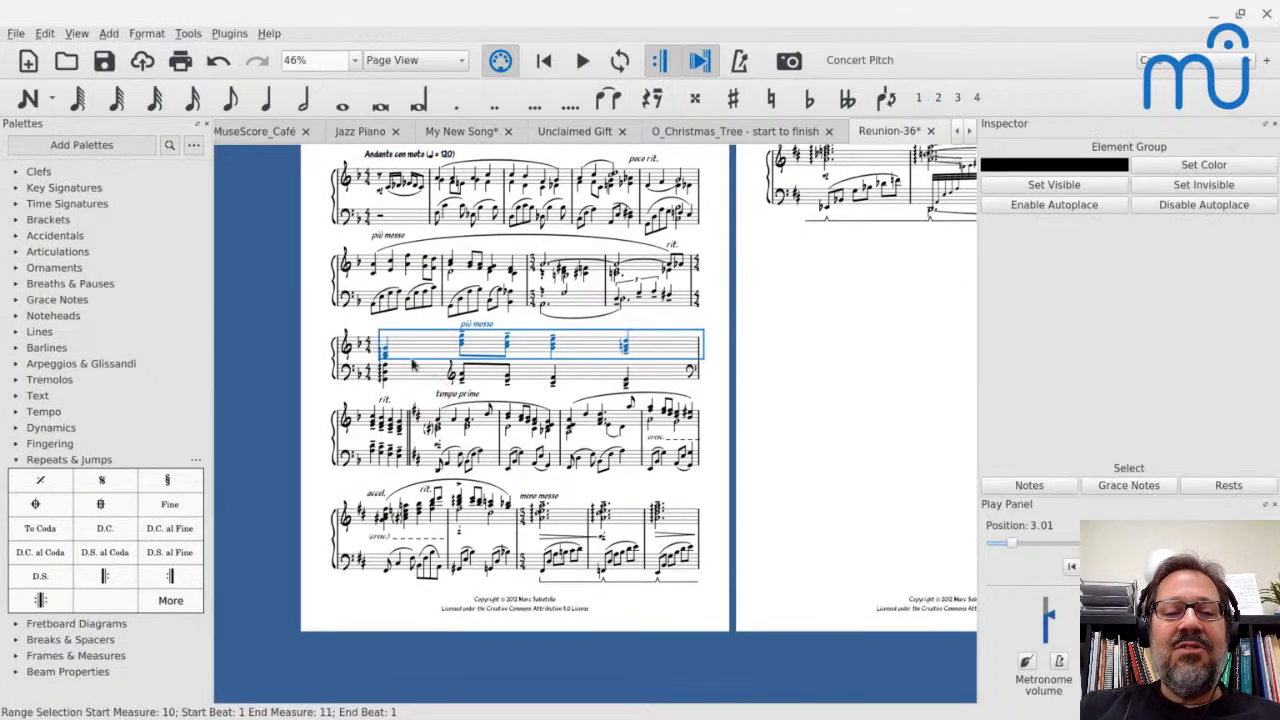
pyautogui.click(384, 265)
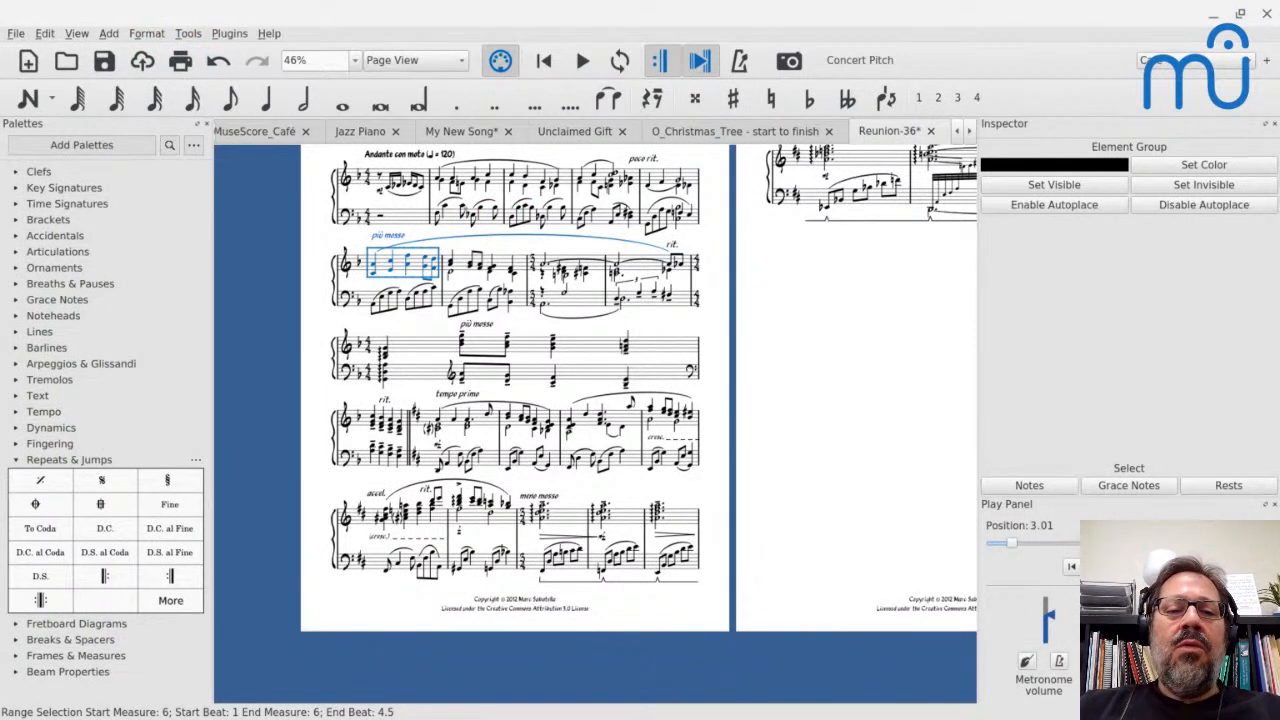
pyautogui.keyDown('shift'); pyautogui.click(648, 347); pyautogui.keyUp('shift')
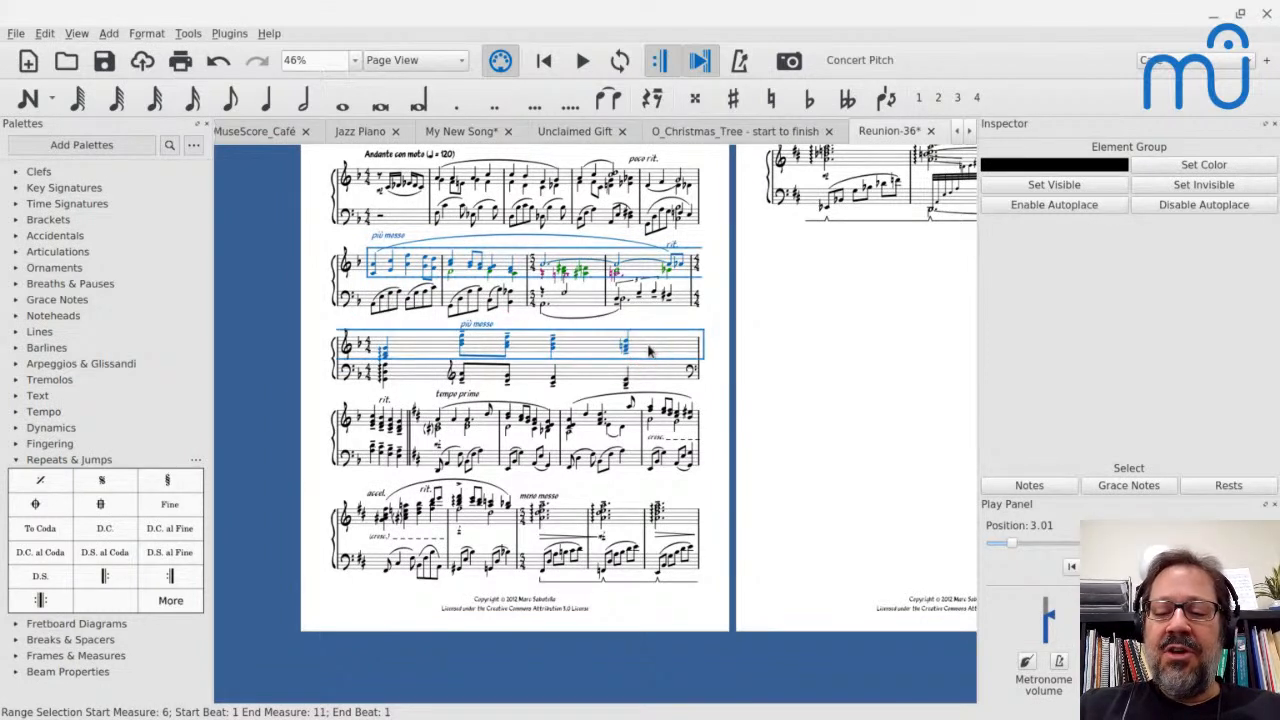
pyautogui.hotkey('shift', '[')
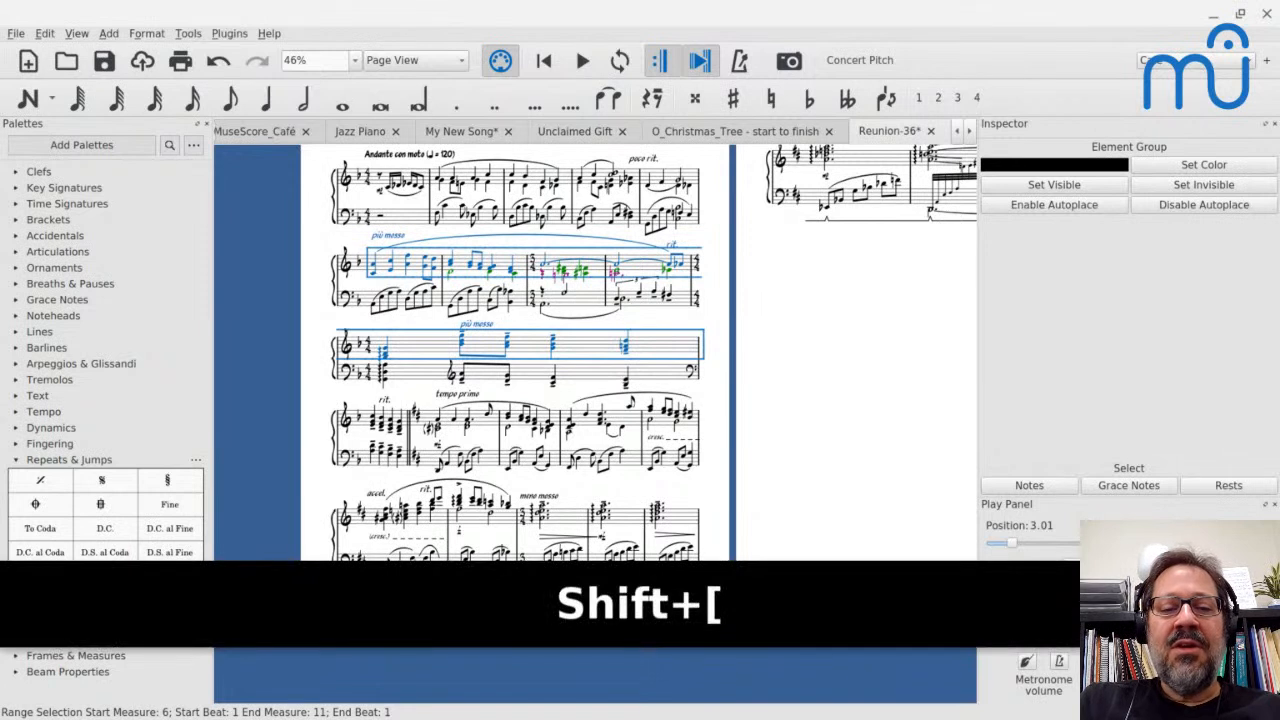
pyautogui.hotkey('shift', '[')
pyautogui.hotkey('shift', '[')
pyautogui.hotkey('shift', '[')
pyautogui.hotkey('shift', '[')
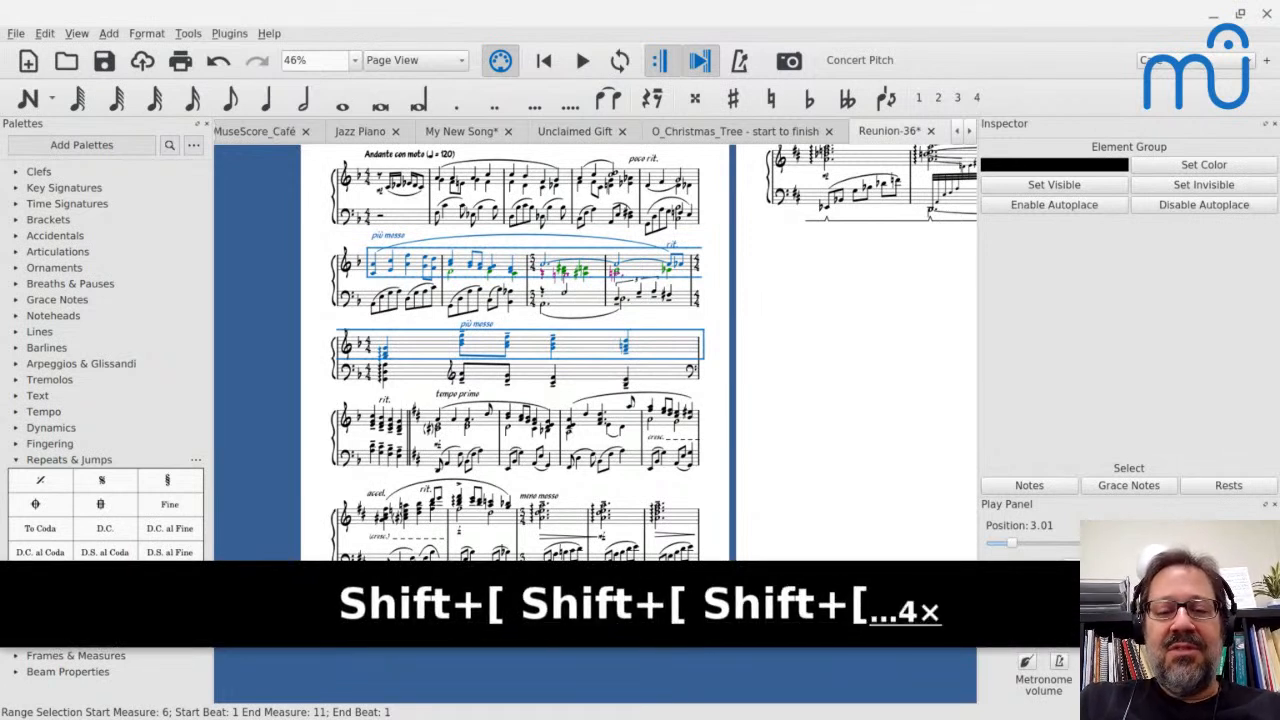
pyautogui.hotkey('shift', '[')
pyautogui.hotkey('shift', '[')
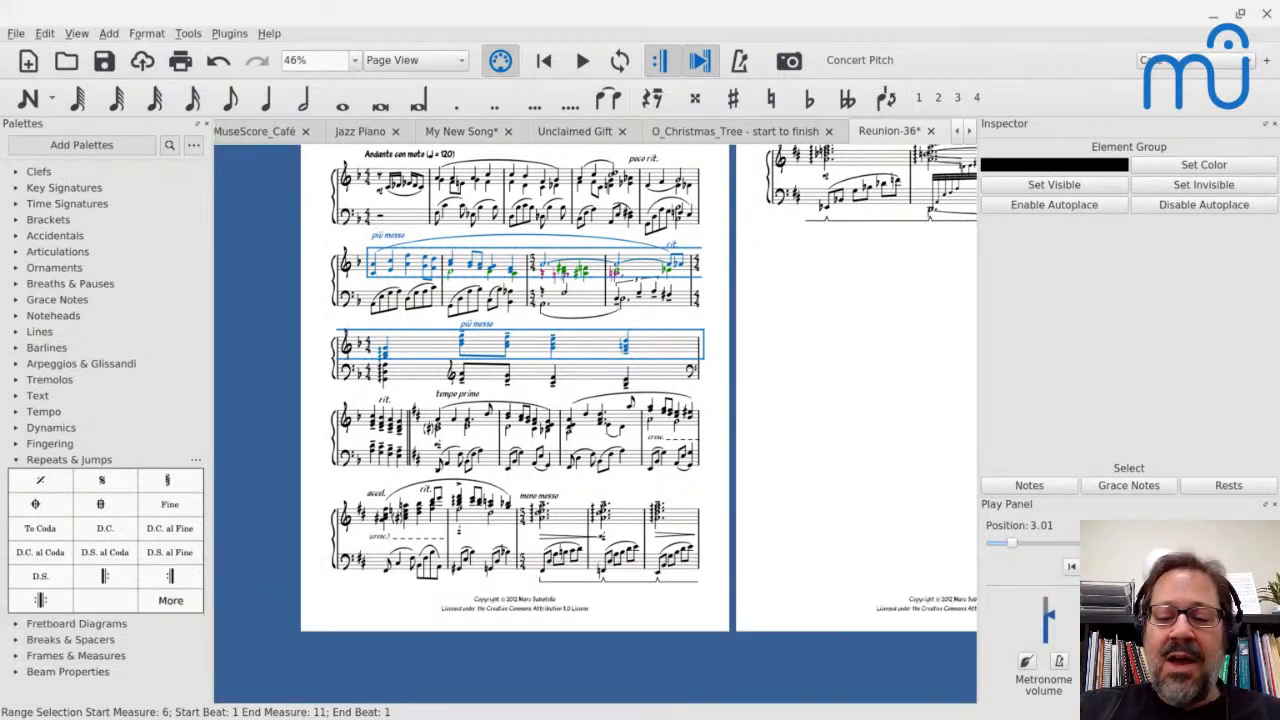
pyautogui.hotkey('shift', '[')
pyautogui.hotkey('shift', '[')
pyautogui.hotkey('shift', '[')
pyautogui.hotkey('shift', '[')
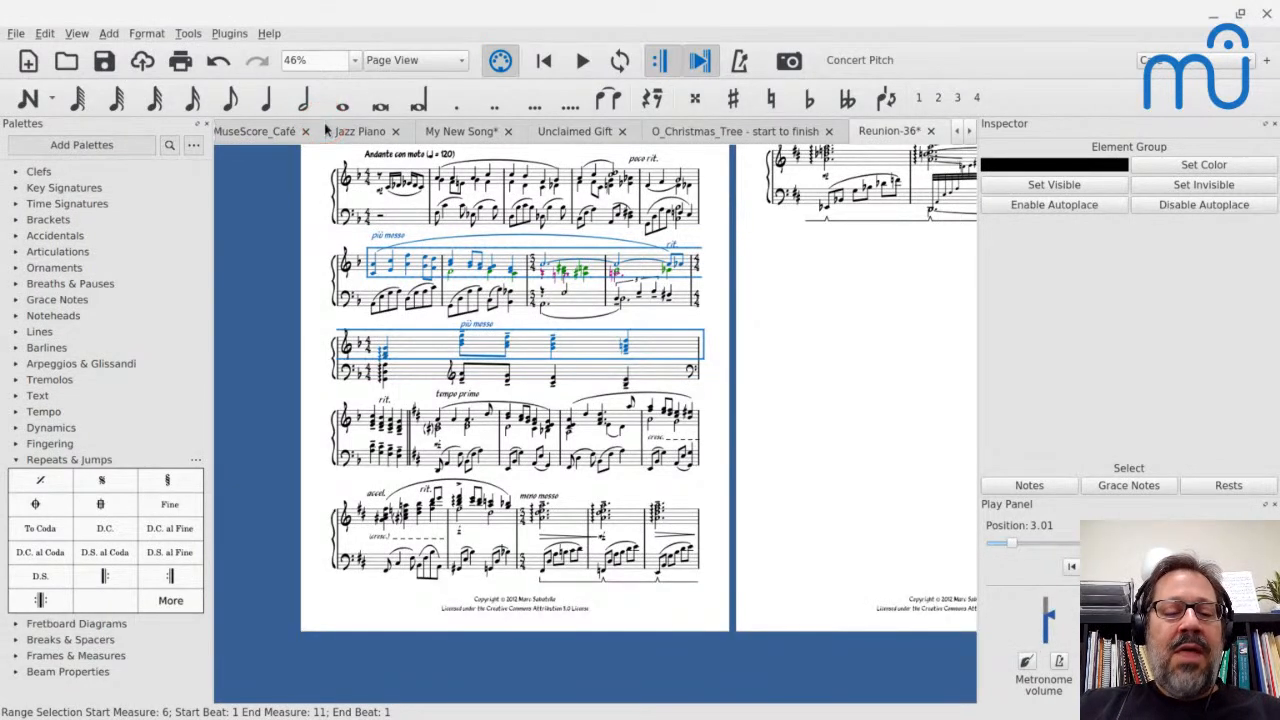
# Reset the layout stretch of every measure in the Reunion score
pyautogui.hotkey('ctrl', 'a')
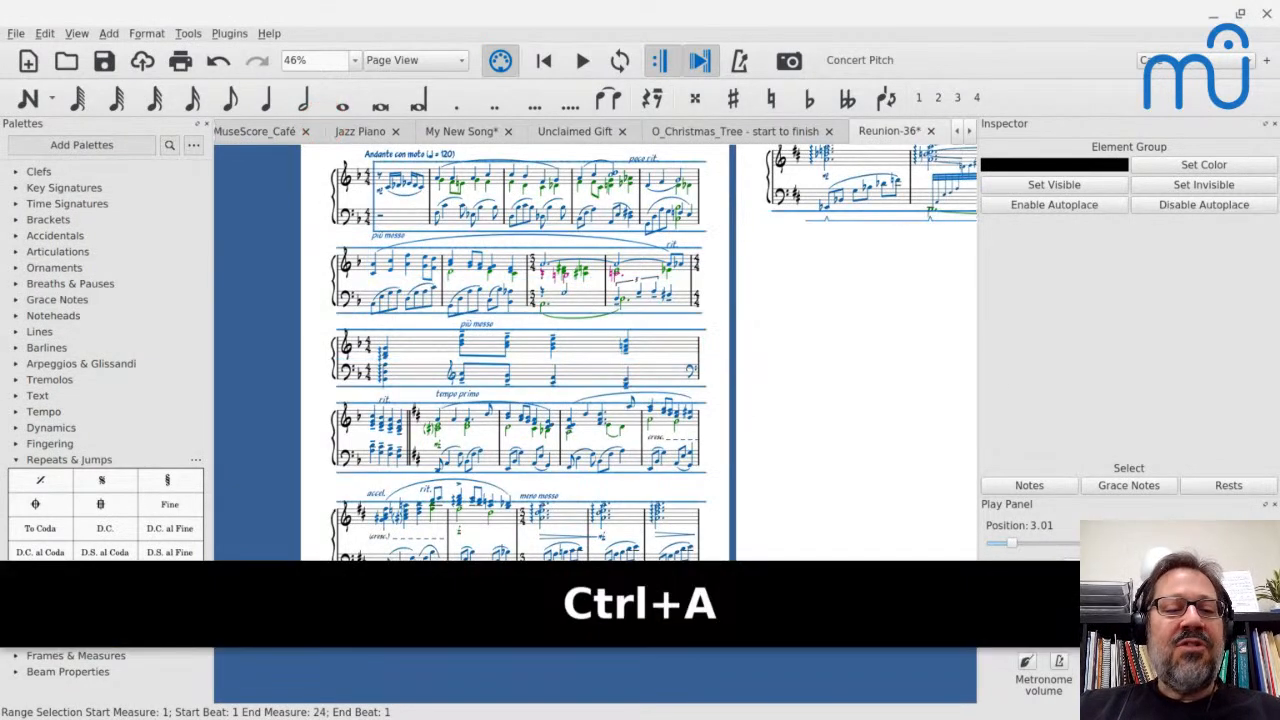
pyautogui.click(146, 34)
pyautogui.moveTo(165, 104)
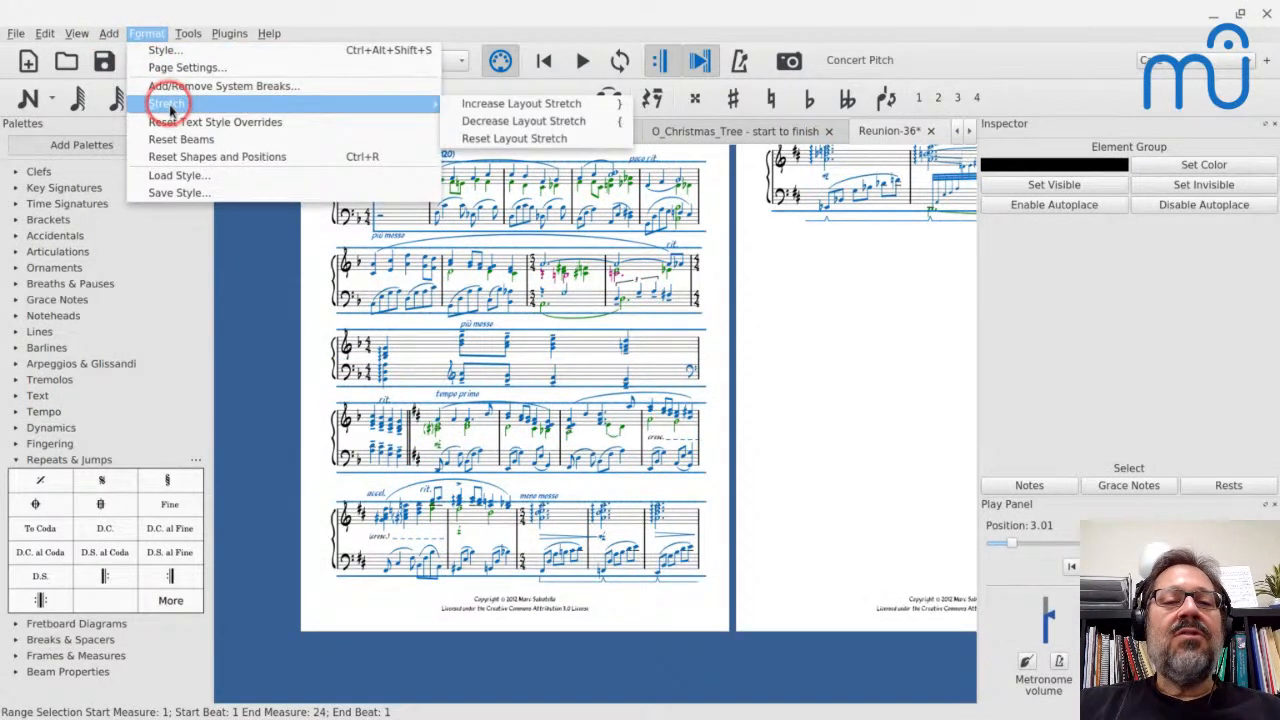
pyautogui.click(514, 140)
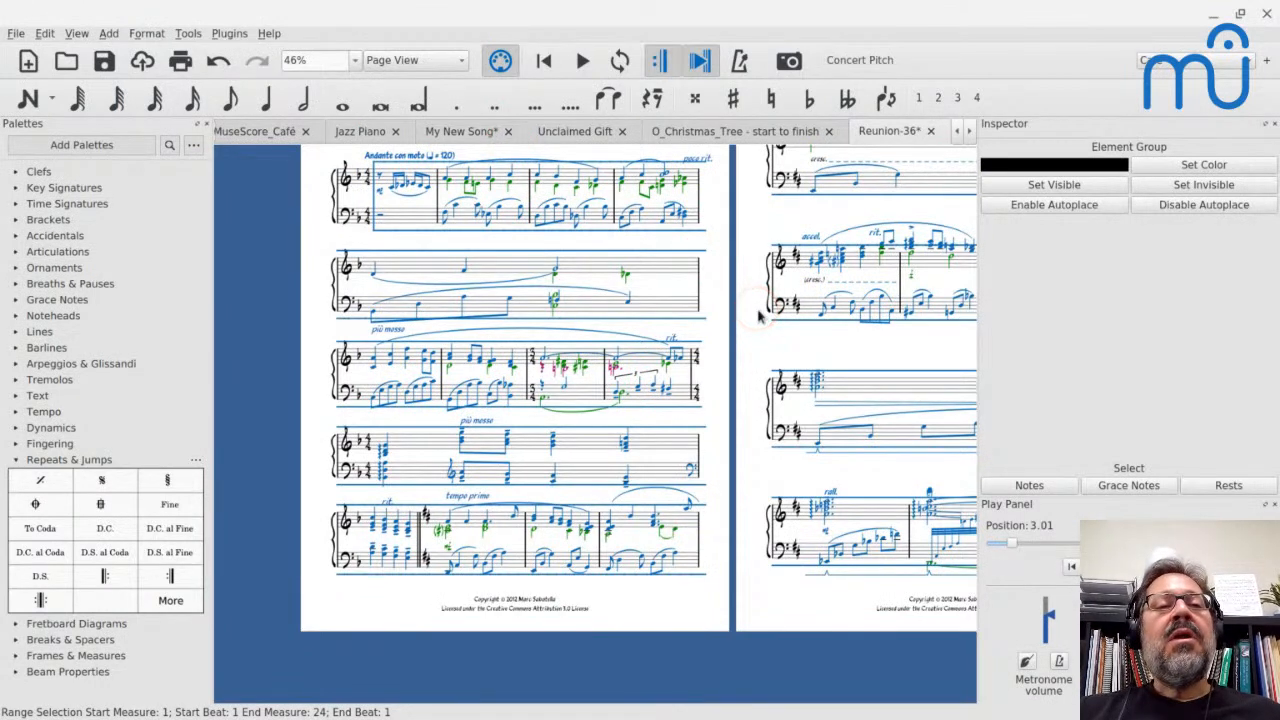
# Set the measure spacing to 1.000 in the score's style settings
pyautogui.click(145, 33)
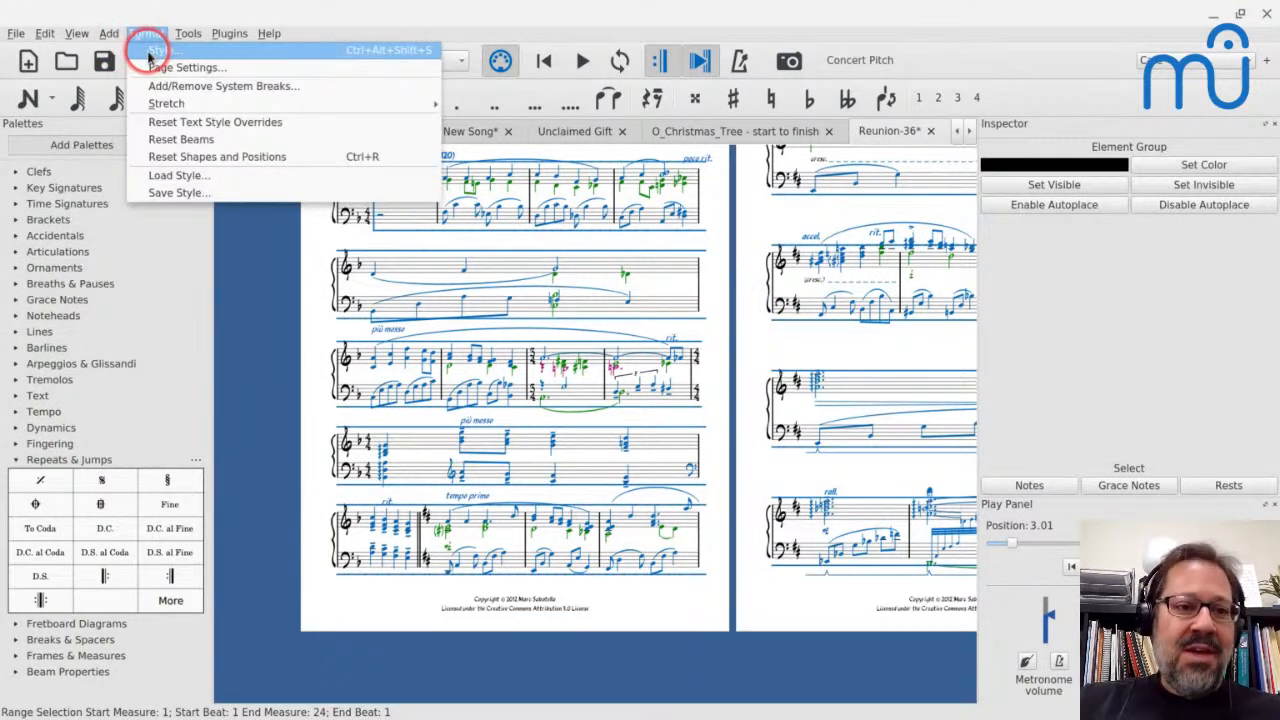
pyautogui.click(148, 57)
pyautogui.moveTo(366, 115); pyautogui.dragTo(729, 65)
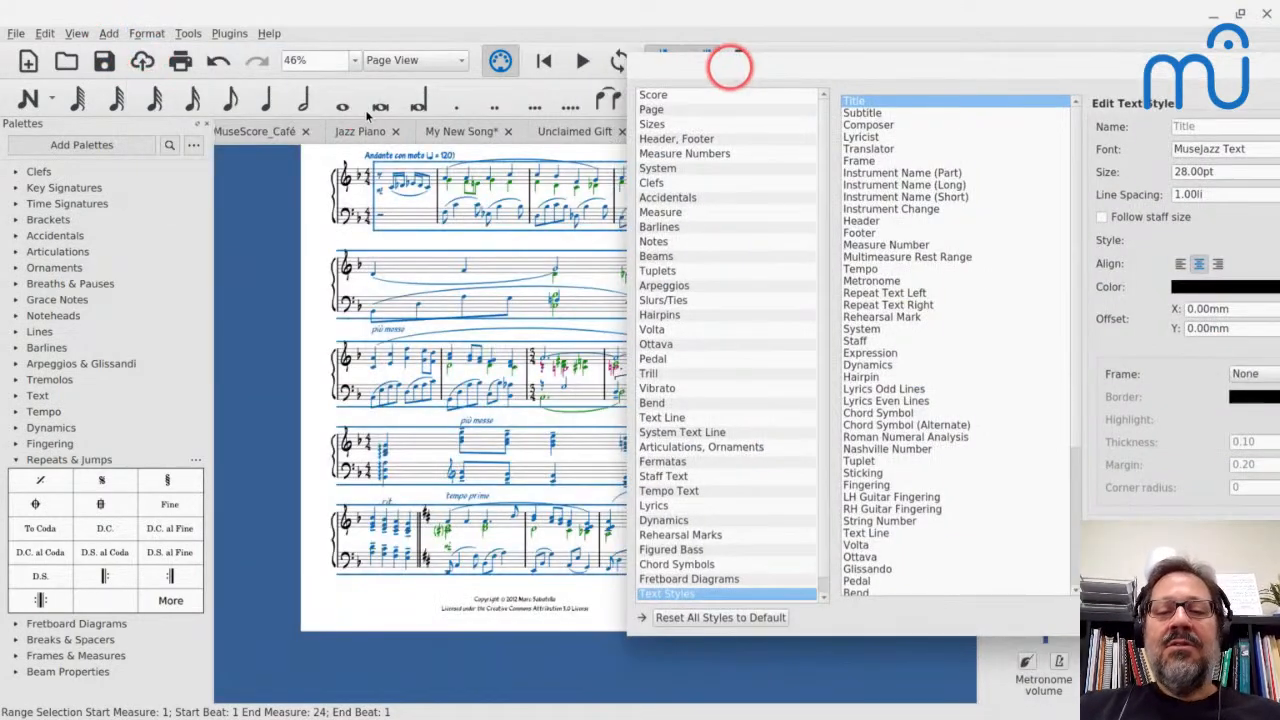
pyautogui.click(660, 213)
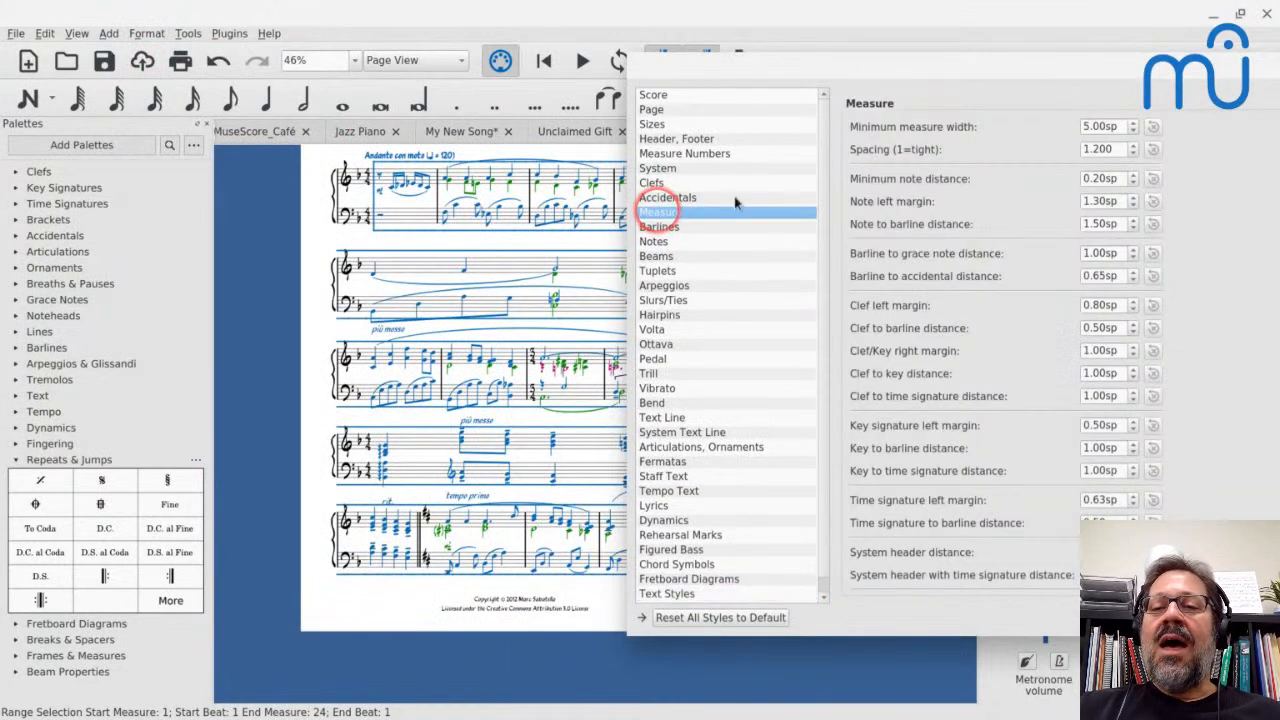
pyautogui.click(1097, 149)
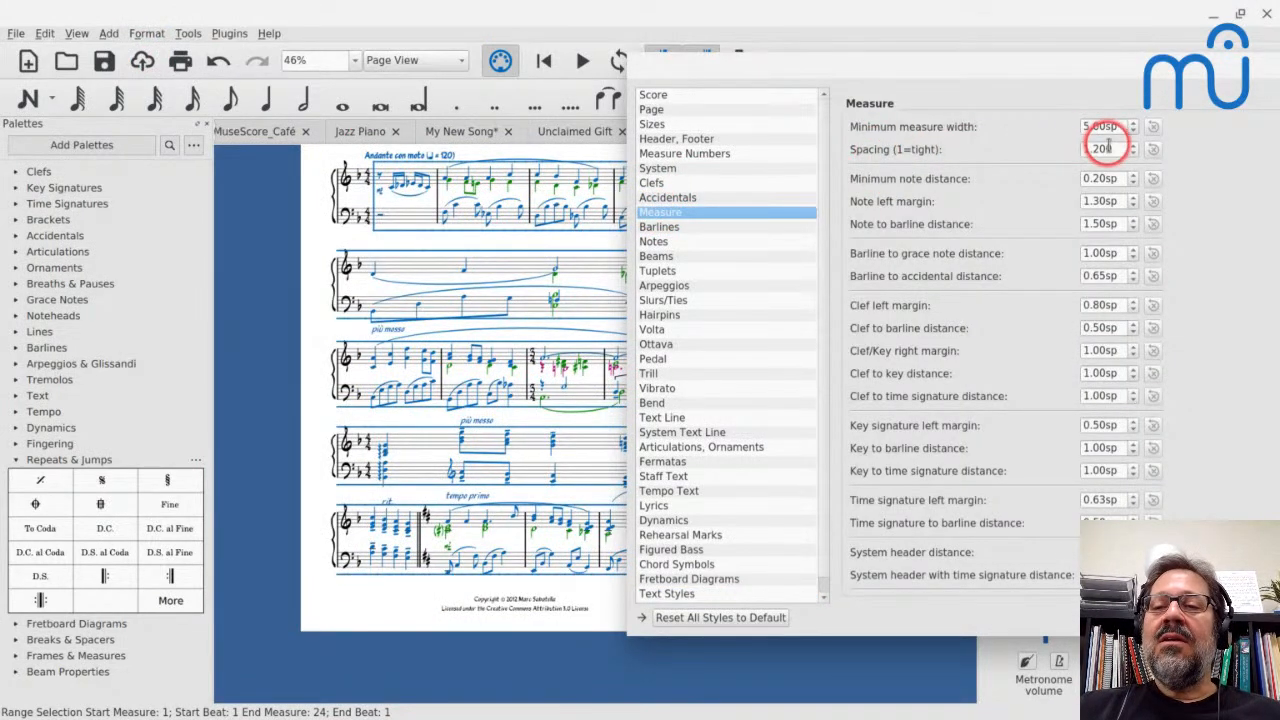
pyautogui.press('Down')
pyautogui.press('Down')
pyautogui.press('Down')
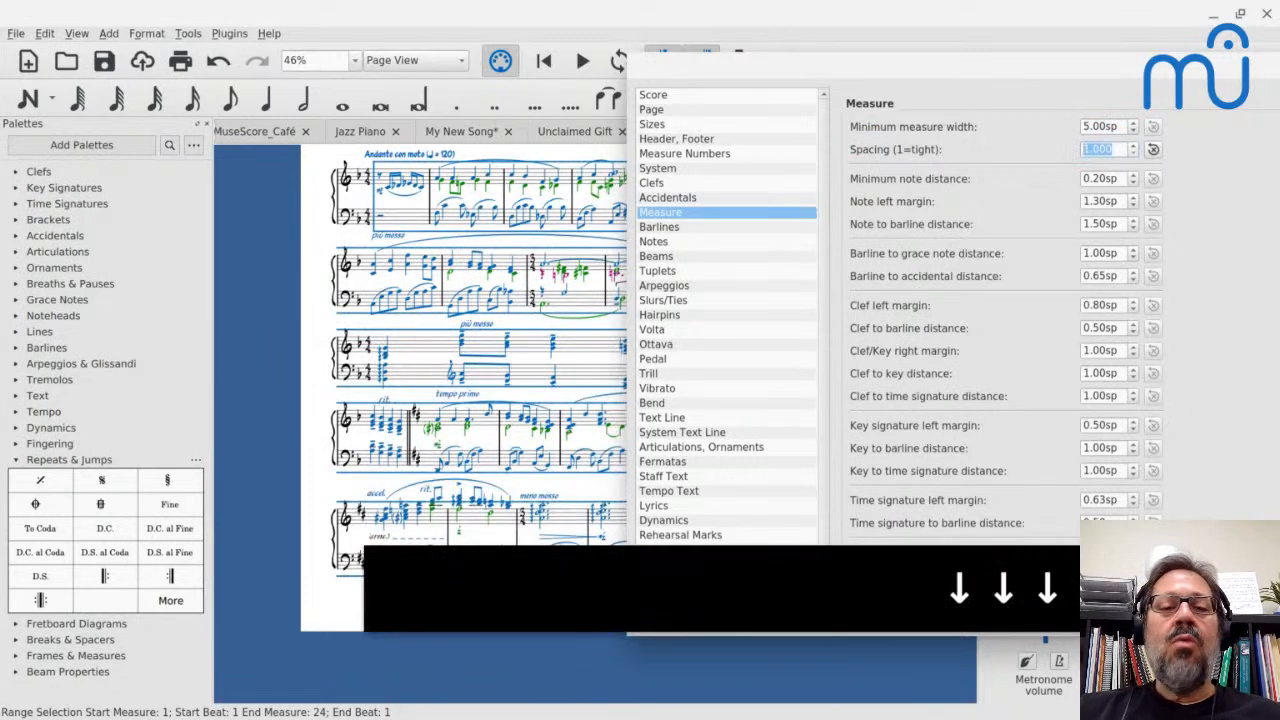
# Set the minimum note distance to 0.10sp in the Measure style and close the style settings
pyautogui.moveTo(777, 69); pyautogui.dragTo(983, 188)
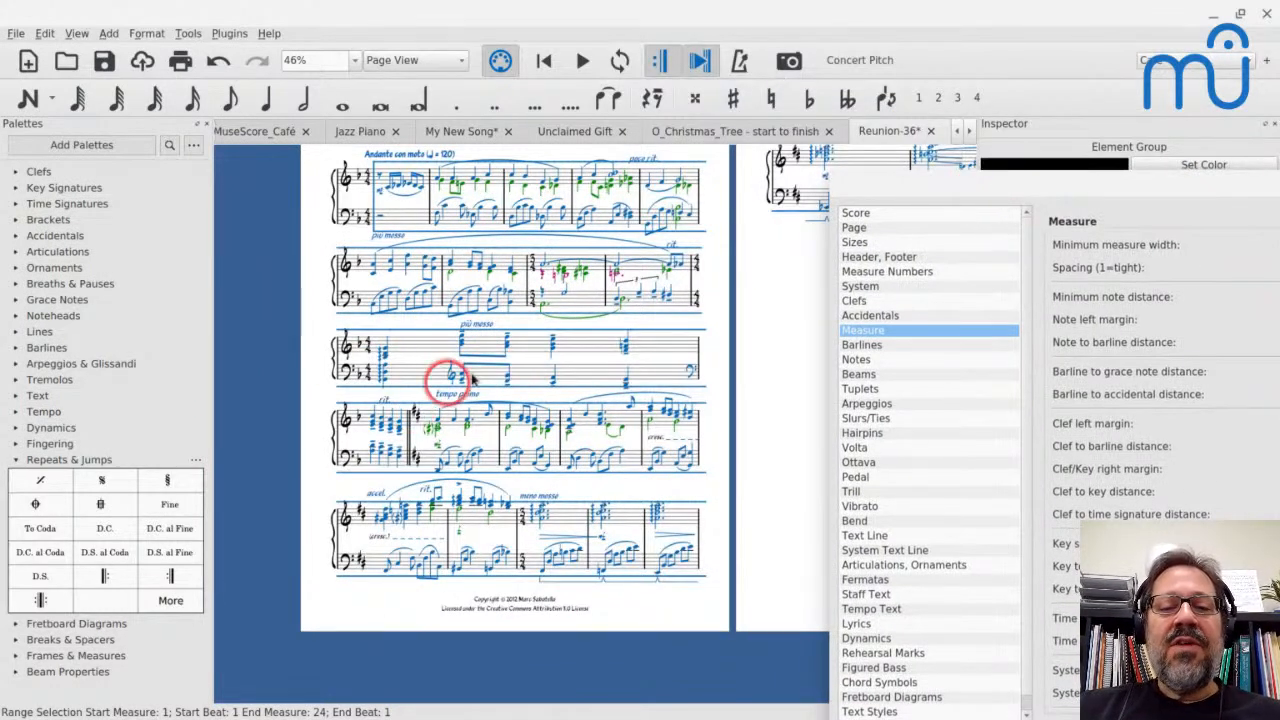
pyautogui.moveTo(1120, 171); pyautogui.dragTo(1052, 144)
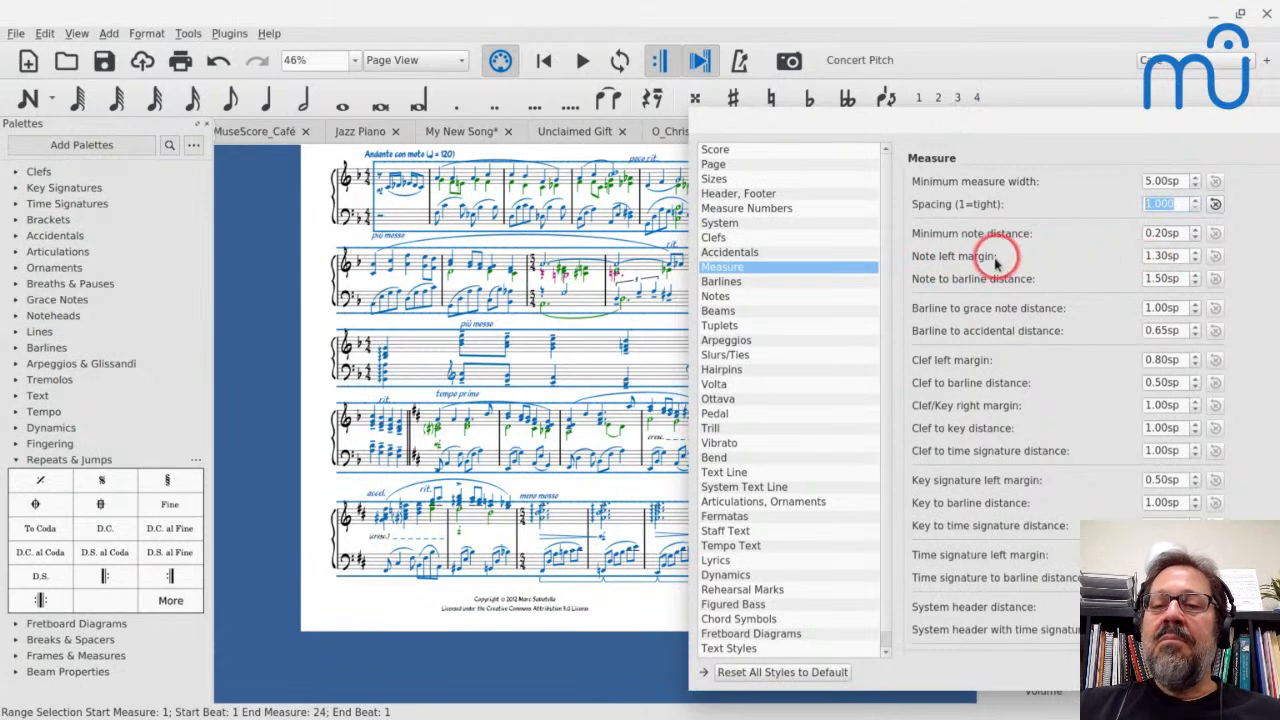
pyautogui.click(1160, 233)
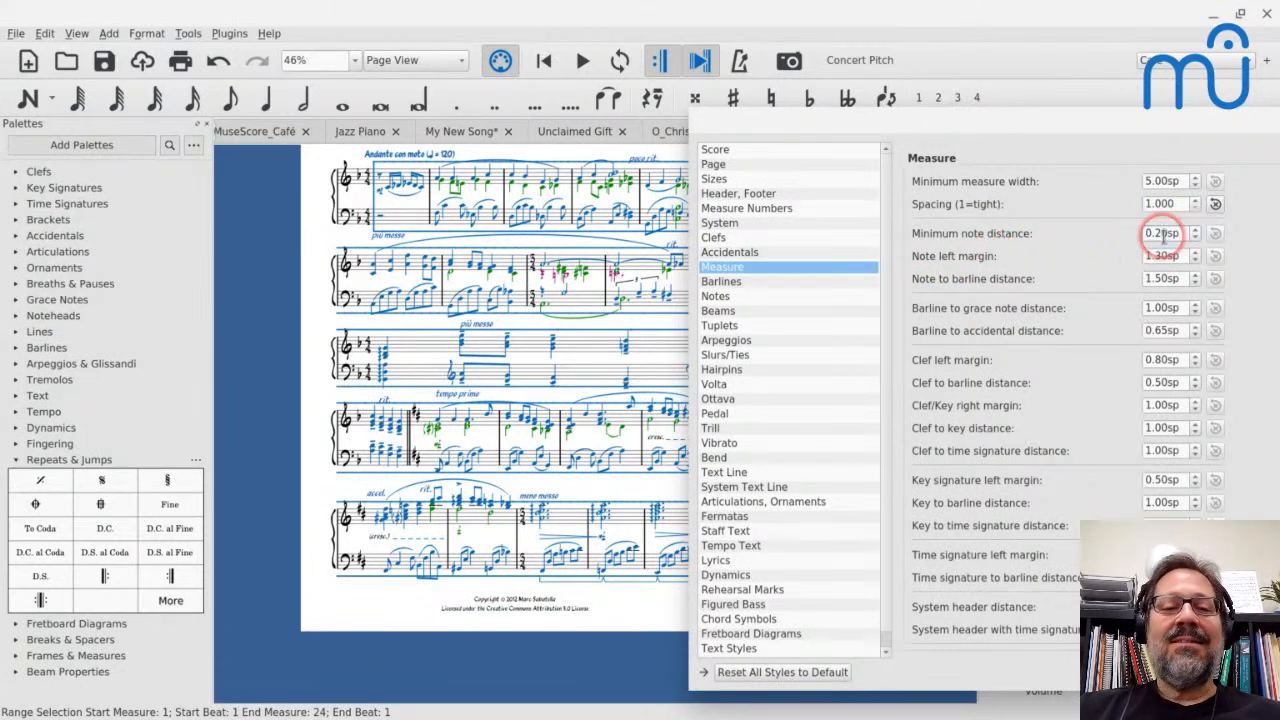
pyautogui.press('Down')
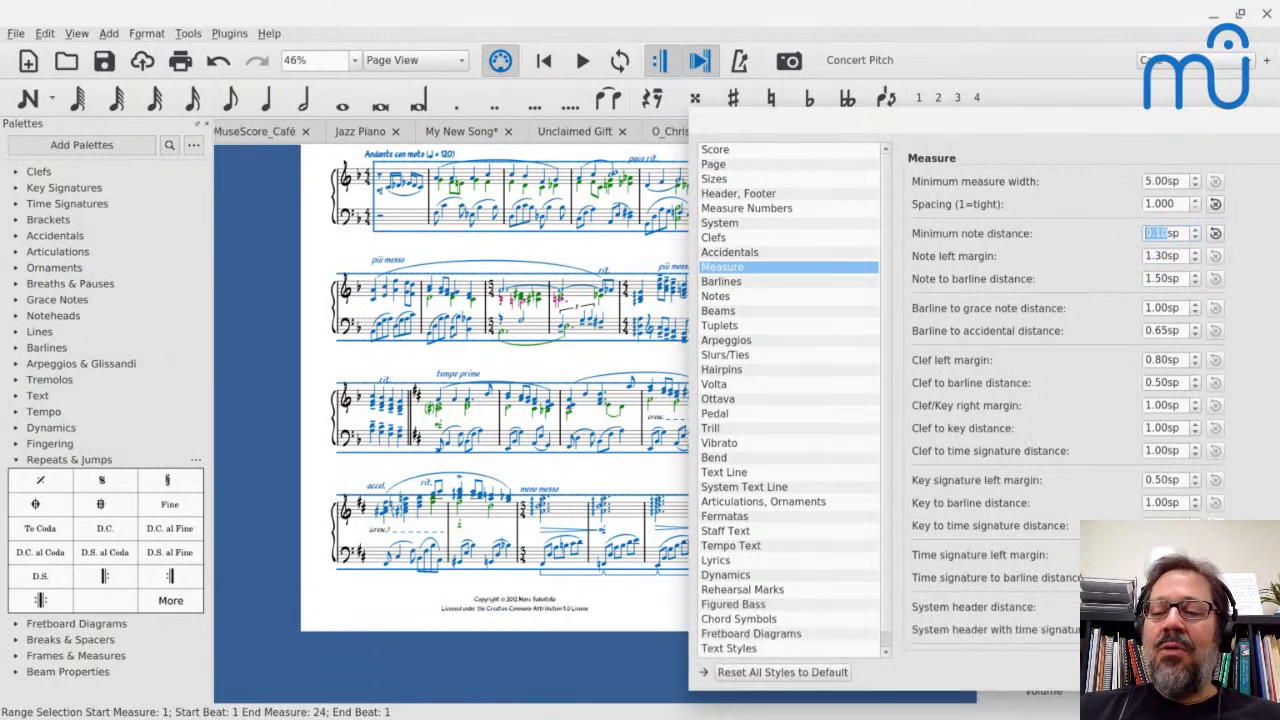
pyautogui.click(1195, 672)
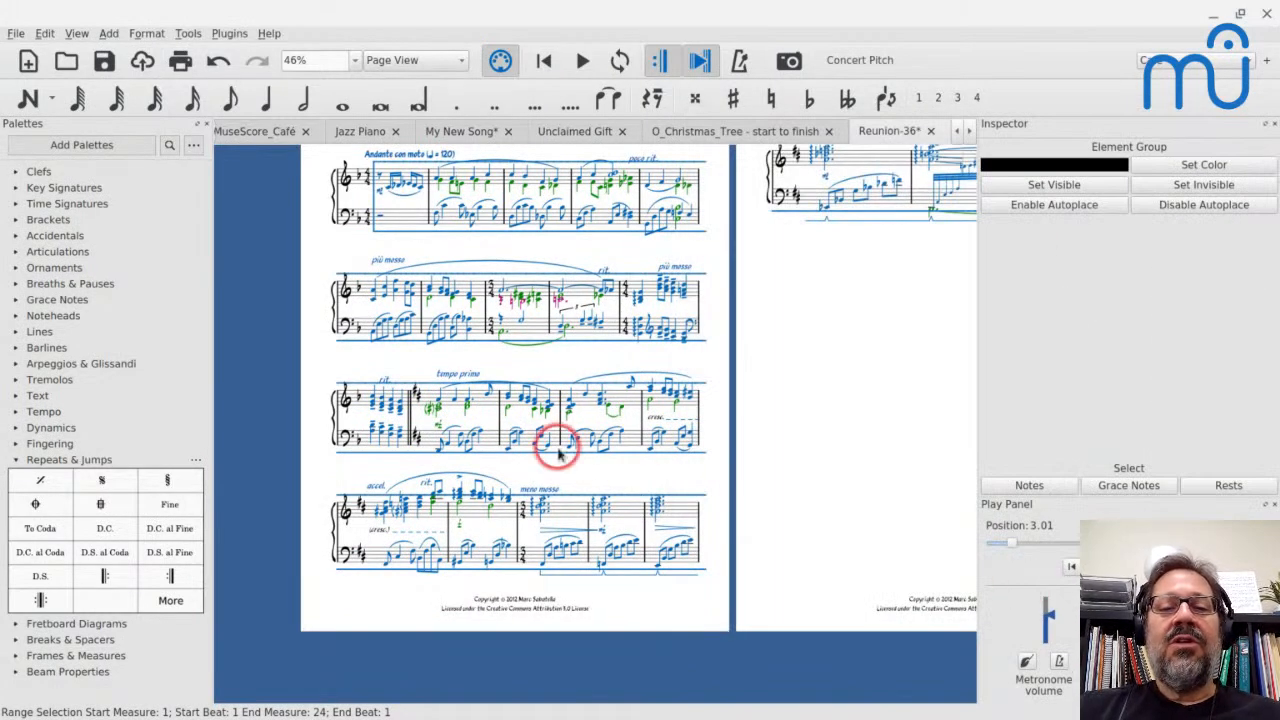
# Try Petaluma as the musical symbols font in the score's style settings, and undo the font change
pyautogui.scroll(6, 558, 453)
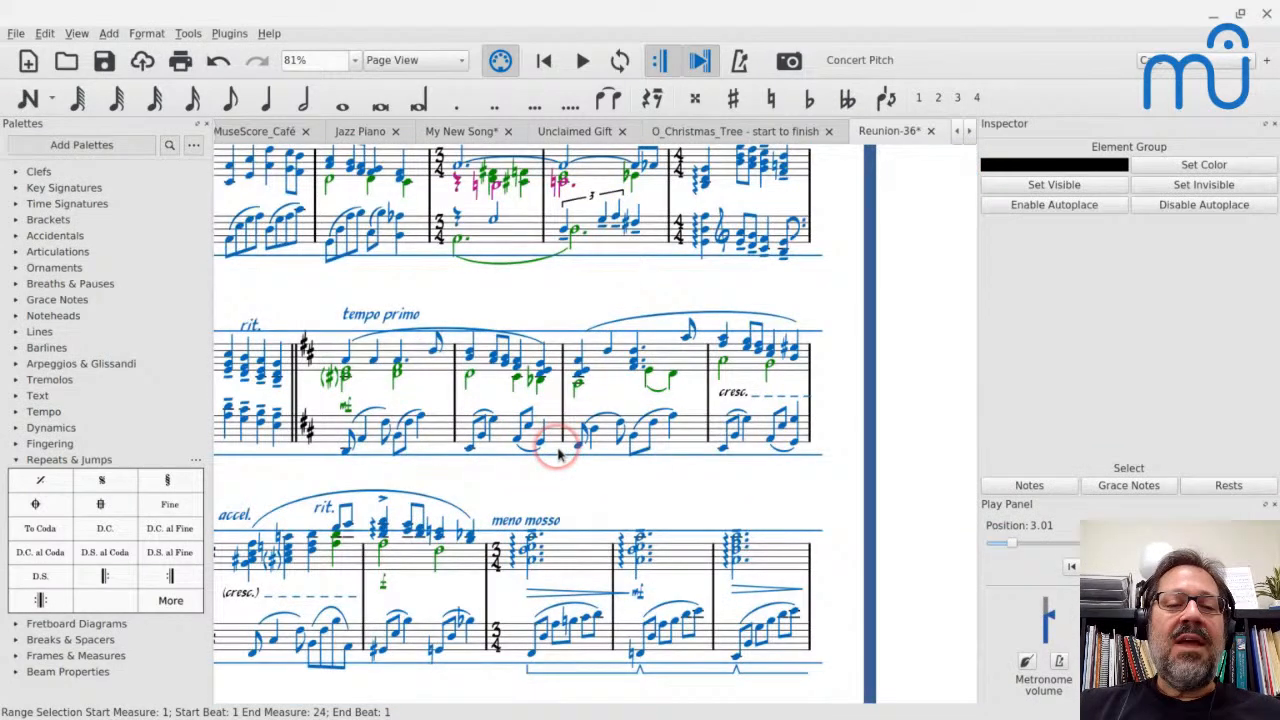
pyautogui.scroll(3, 558, 453)
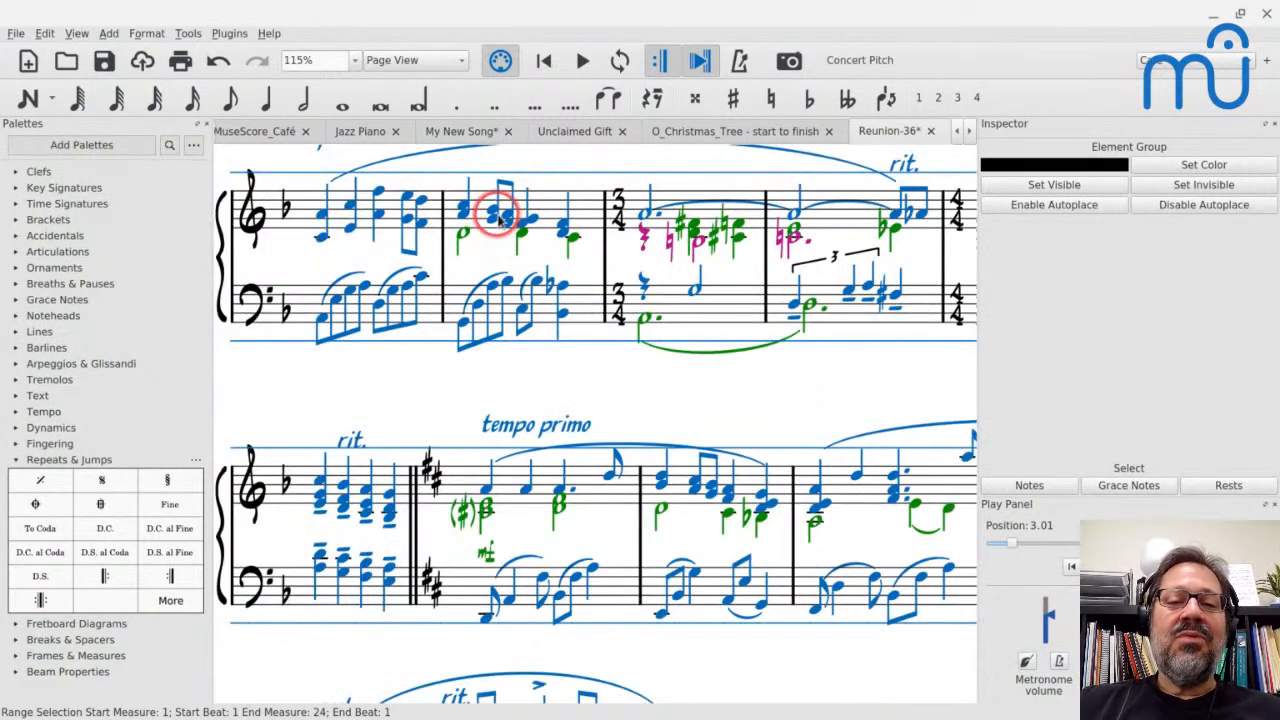
pyautogui.hscroll(4, 563, 286)
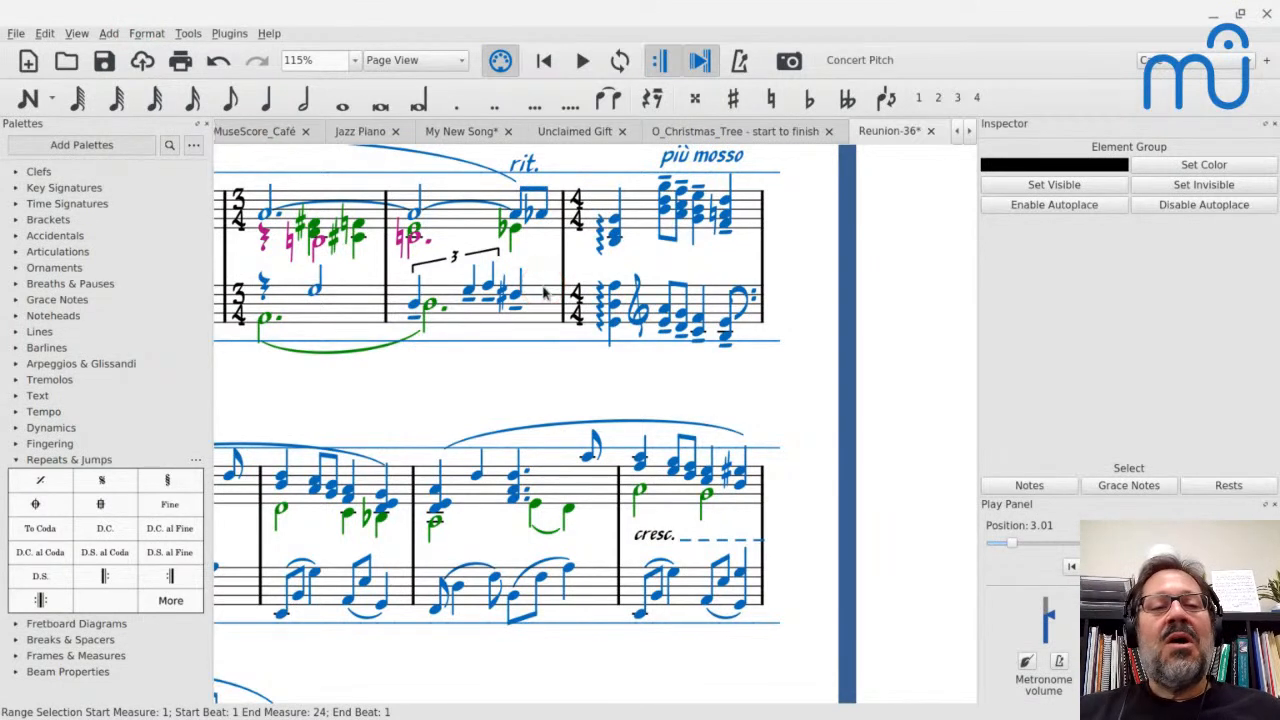
pyautogui.click(152, 34)
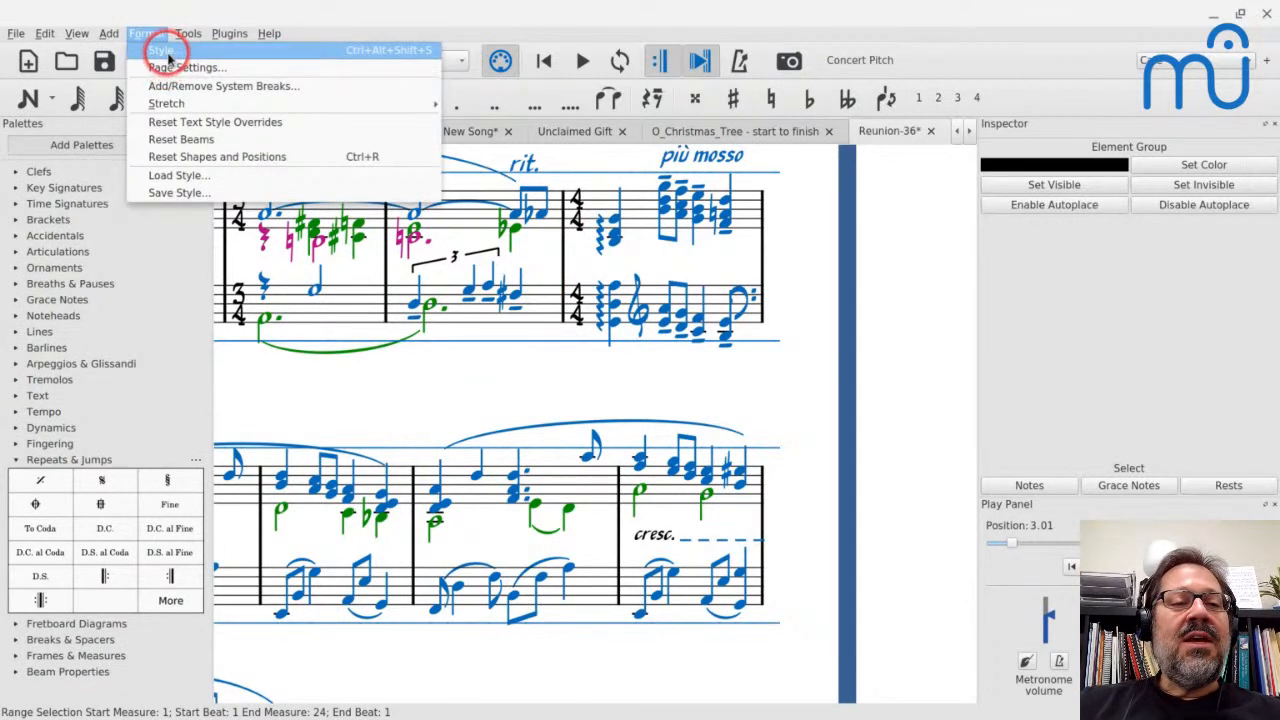
pyautogui.click(165, 50)
pyautogui.moveTo(403, 123); pyautogui.dragTo(667, 97)
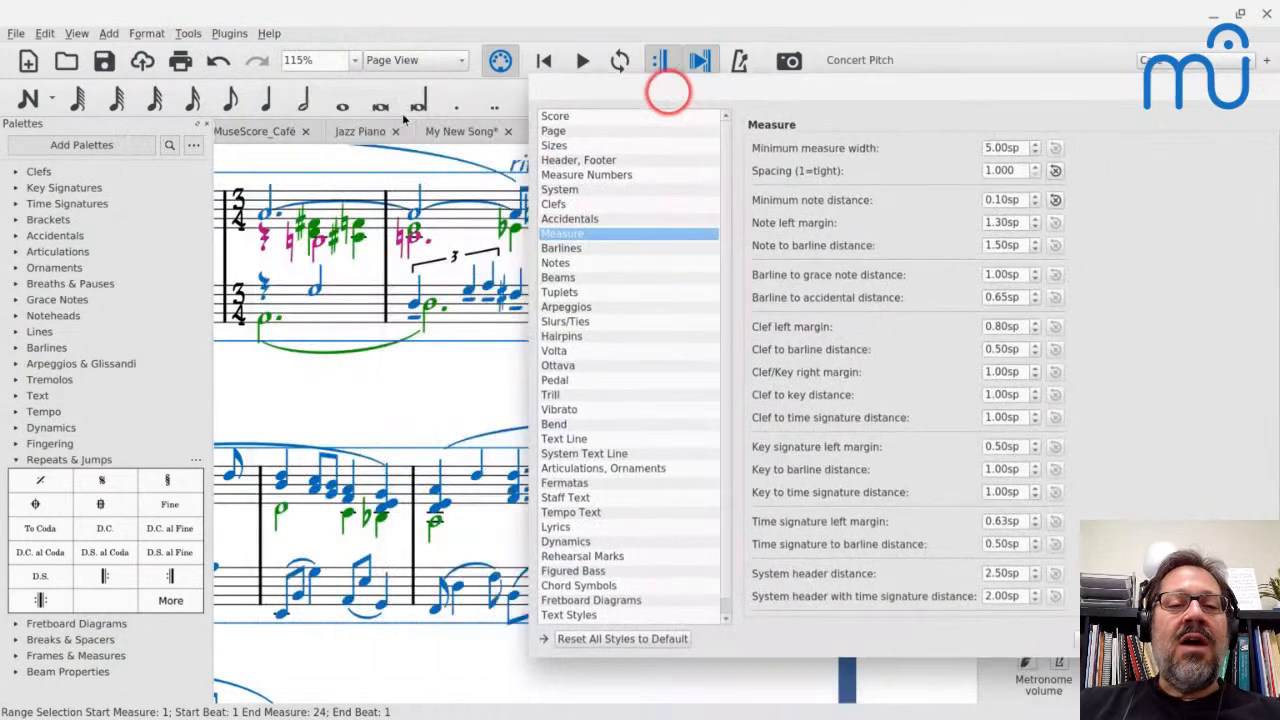
pyautogui.click(629, 114)
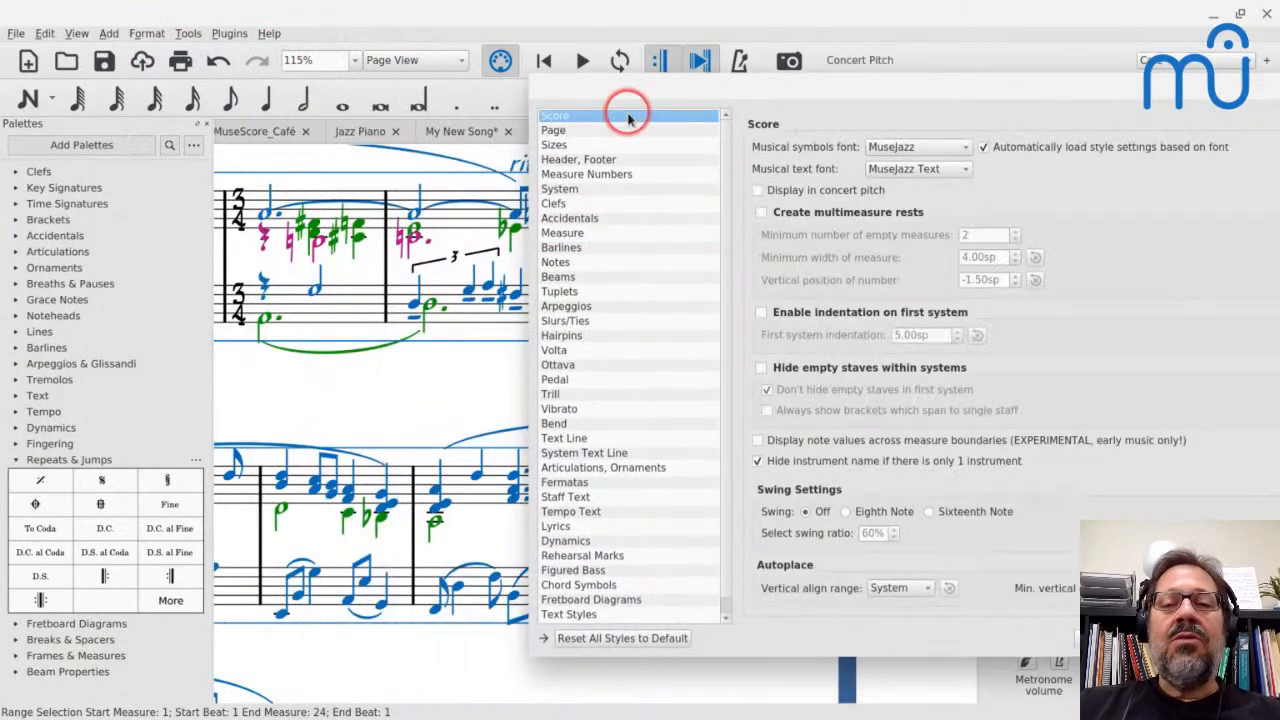
pyautogui.click(942, 168)
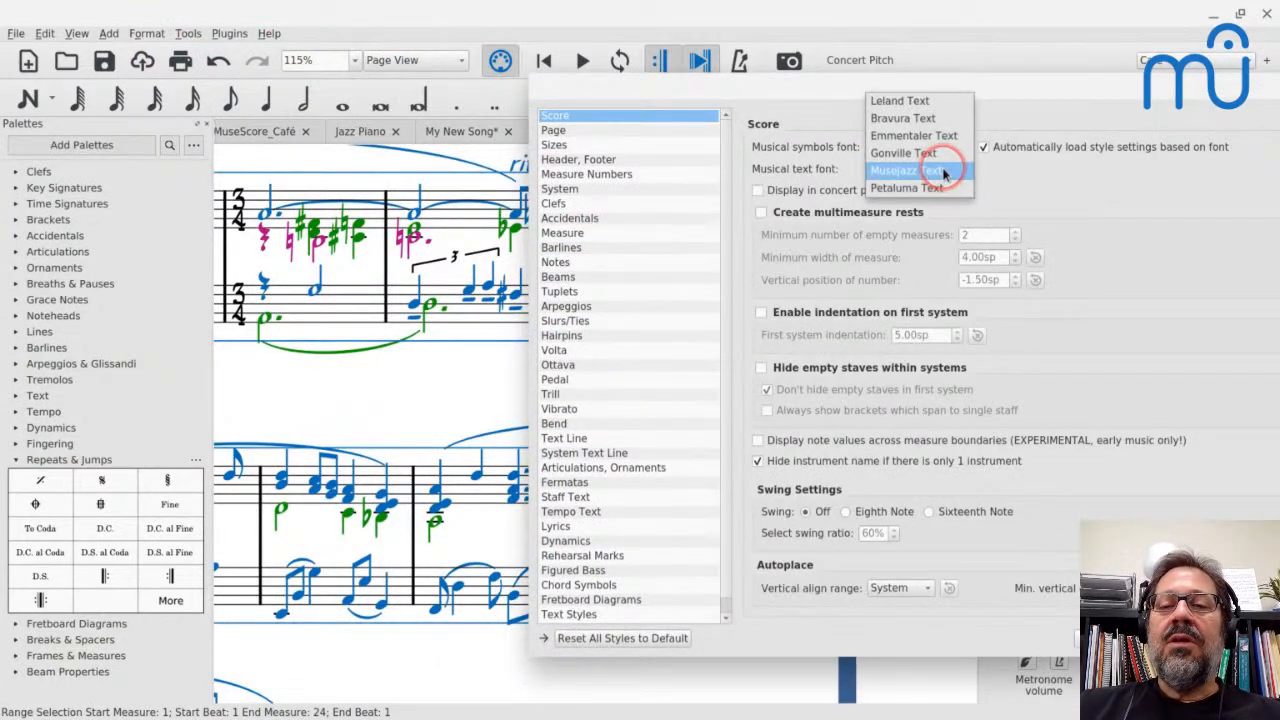
pyautogui.click(805, 149)
pyautogui.click(895, 148)
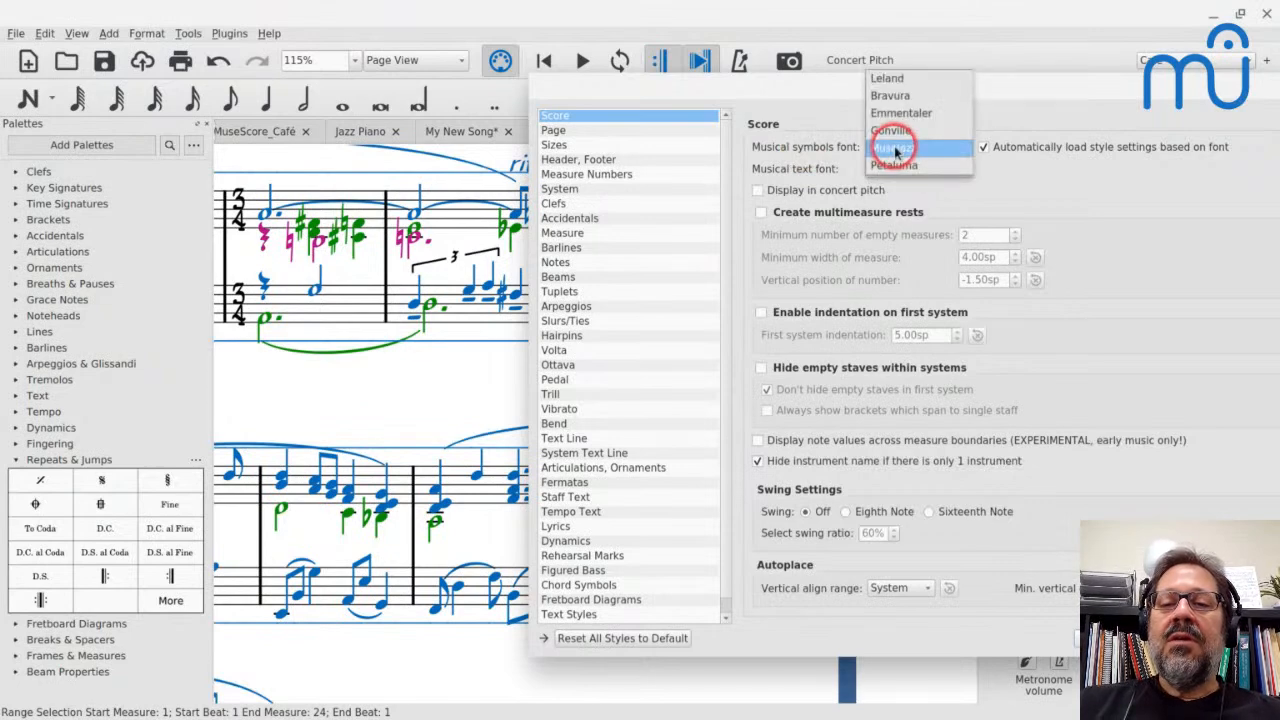
pyautogui.click(890, 158)
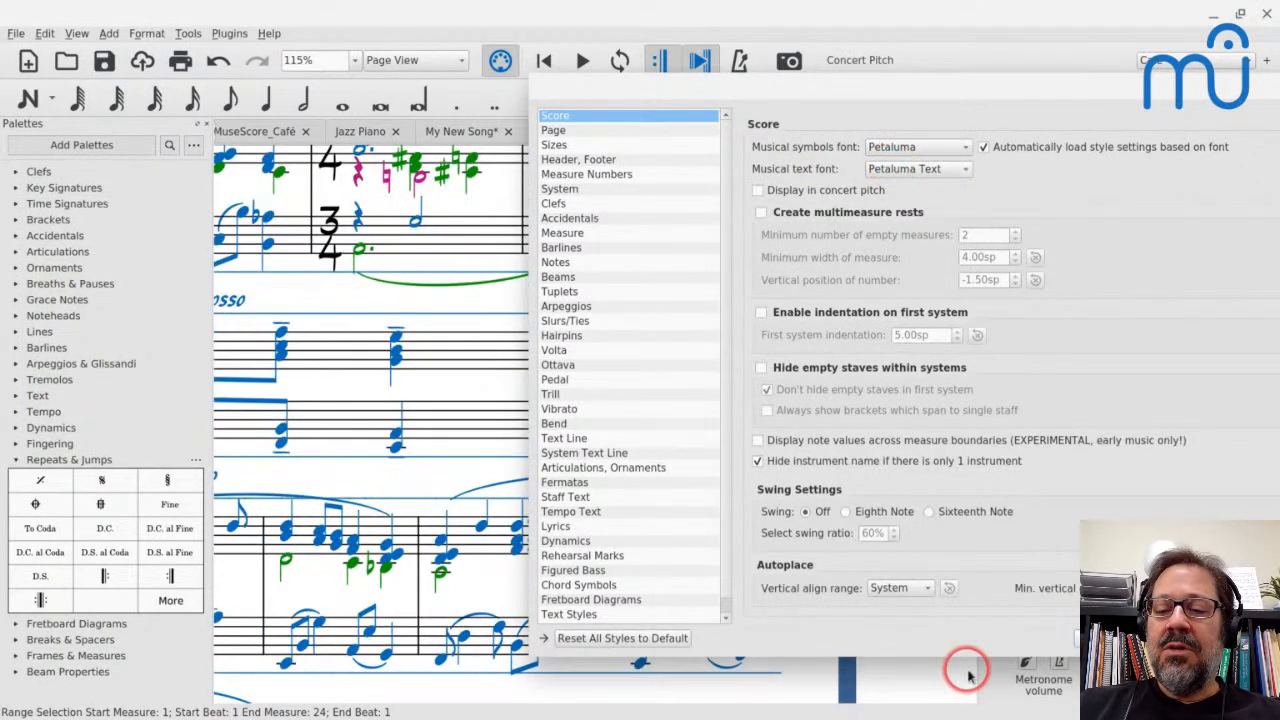
pyautogui.click(1075, 640)
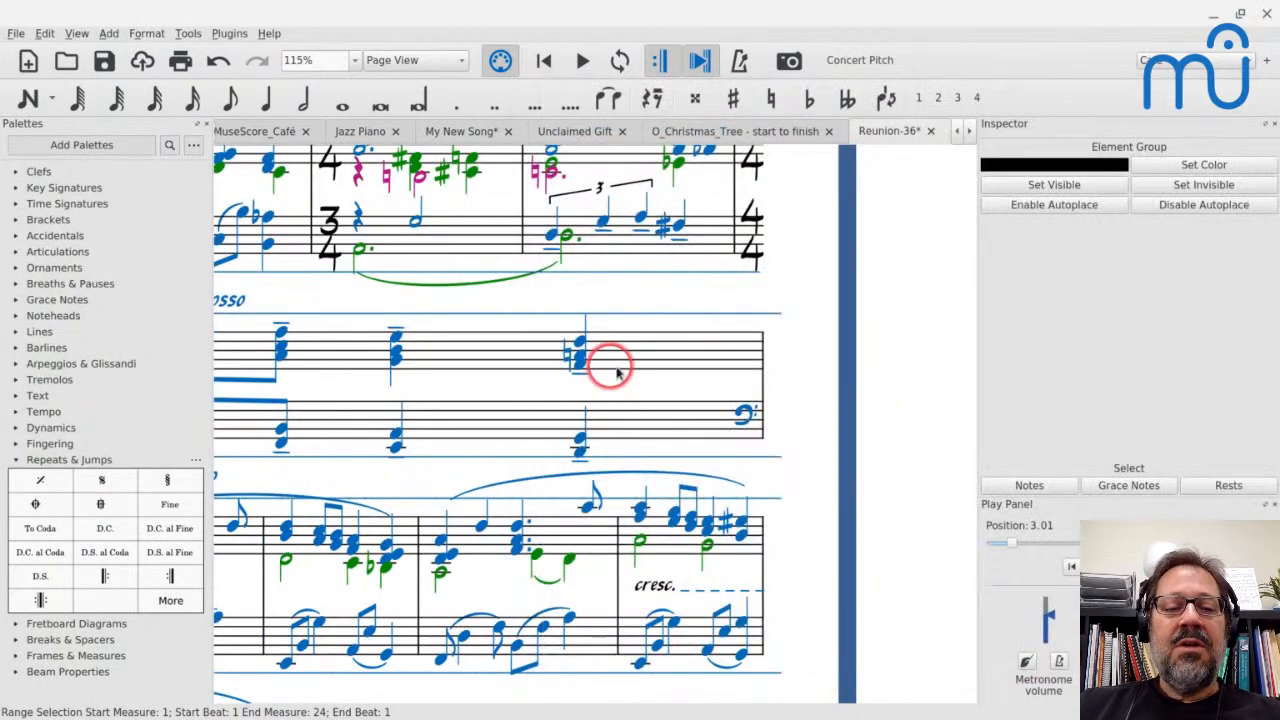
pyautogui.hotkey('ctrl', 'z')
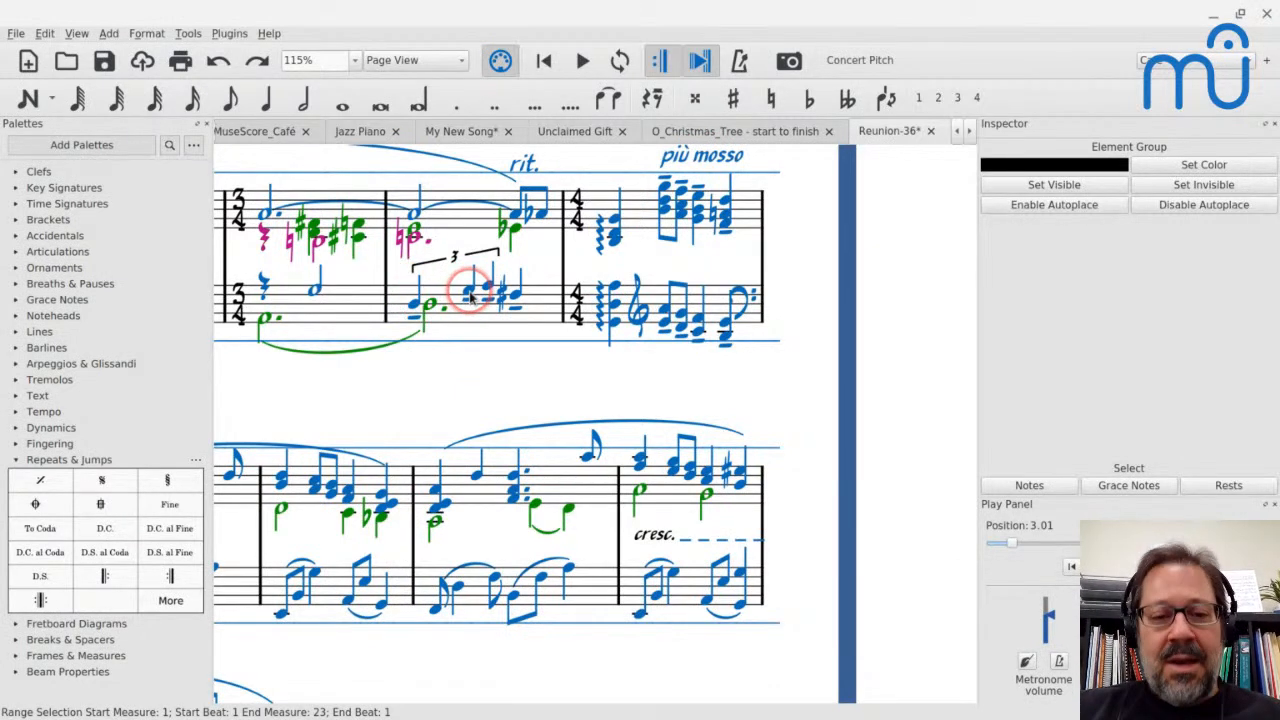
# Set the leading space of the second bass-staff triplet note in measure 9 to -2.50sp
pyautogui.click(468, 291)
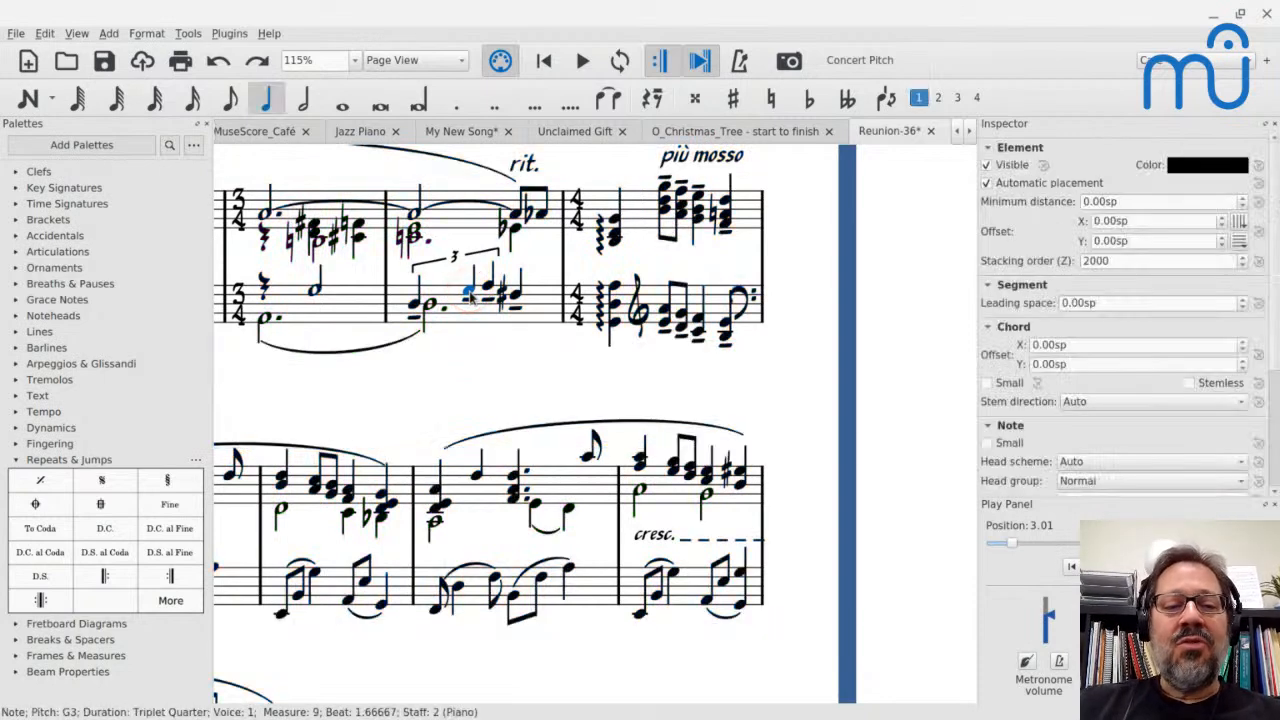
pyautogui.click(419, 305)
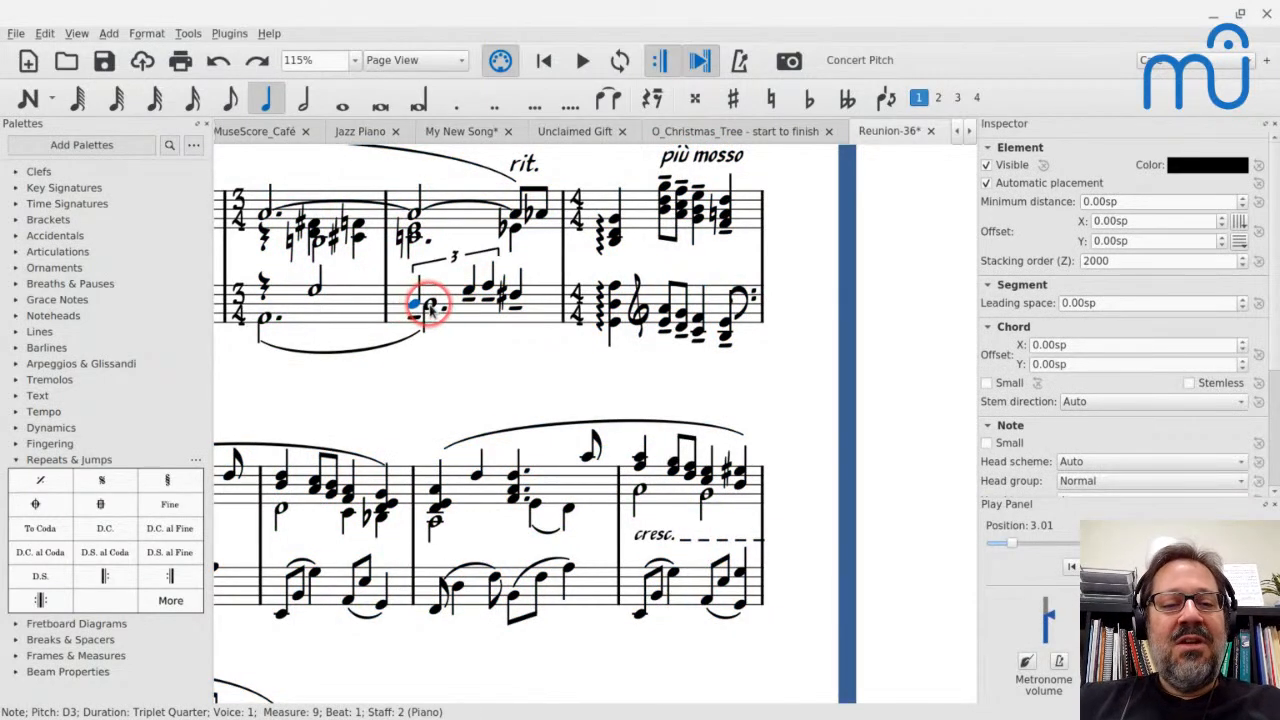
pyautogui.click(407, 312)
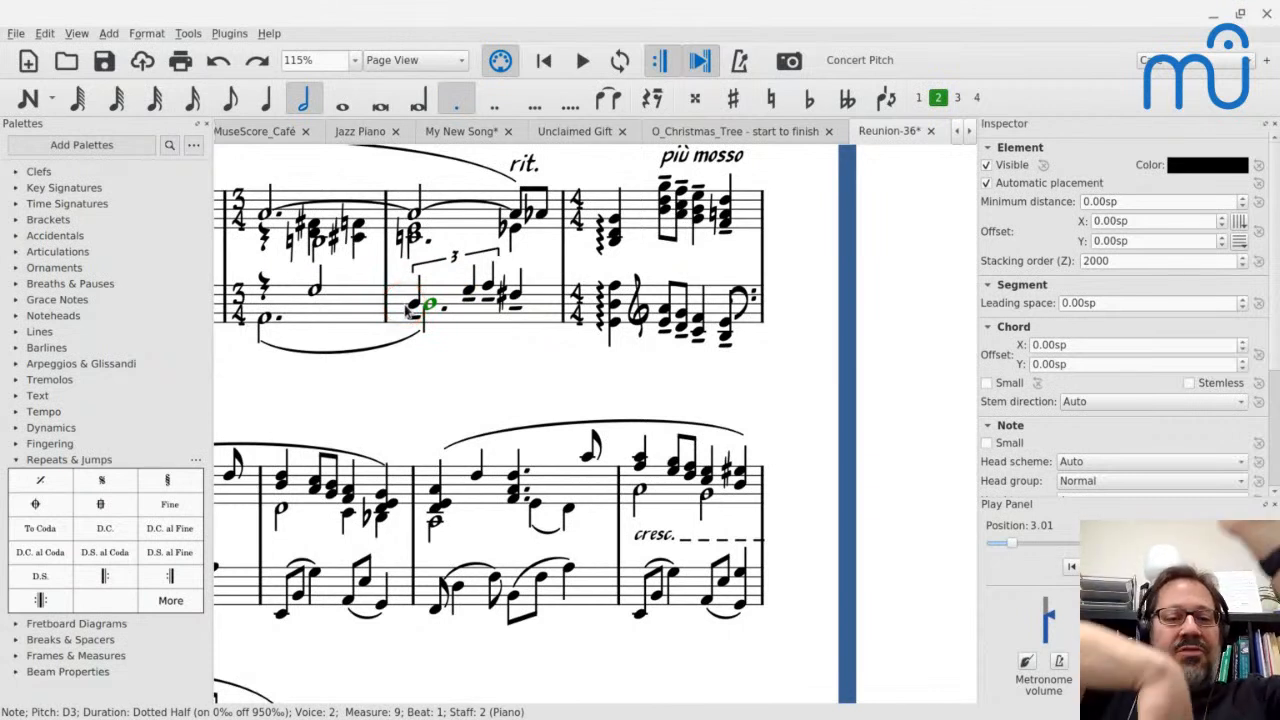
pyautogui.click(429, 305)
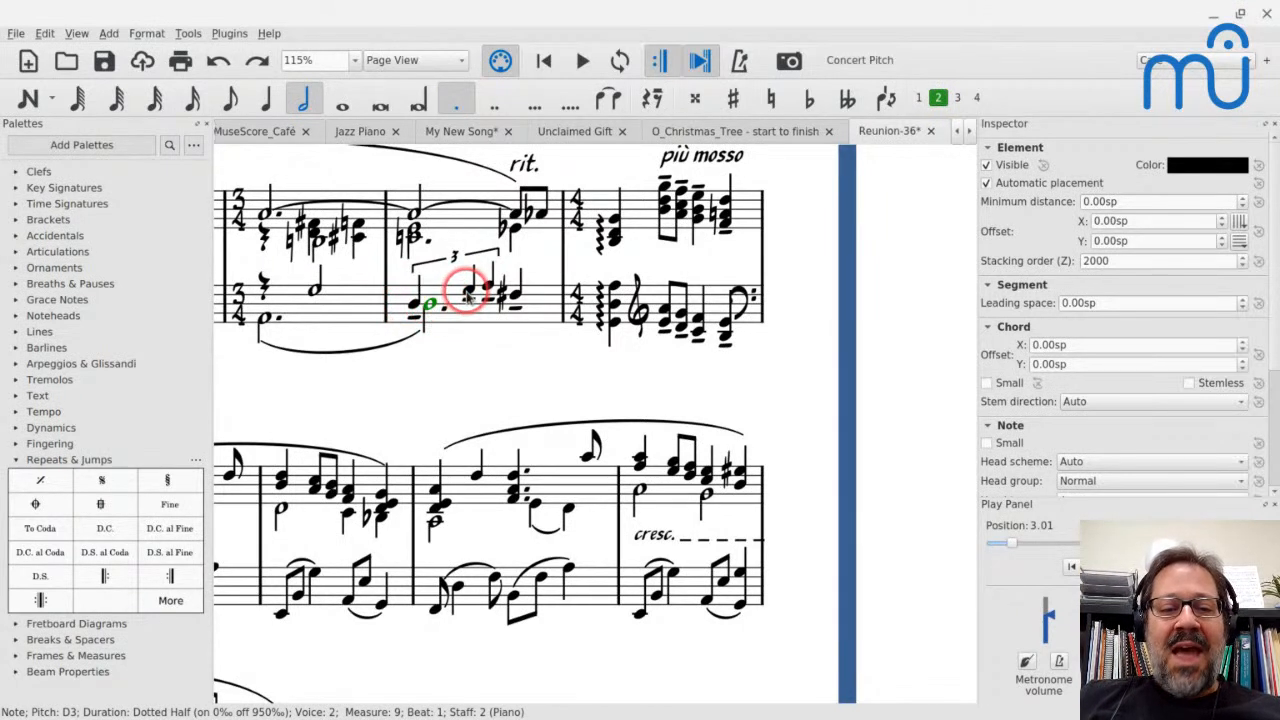
pyautogui.click(468, 293)
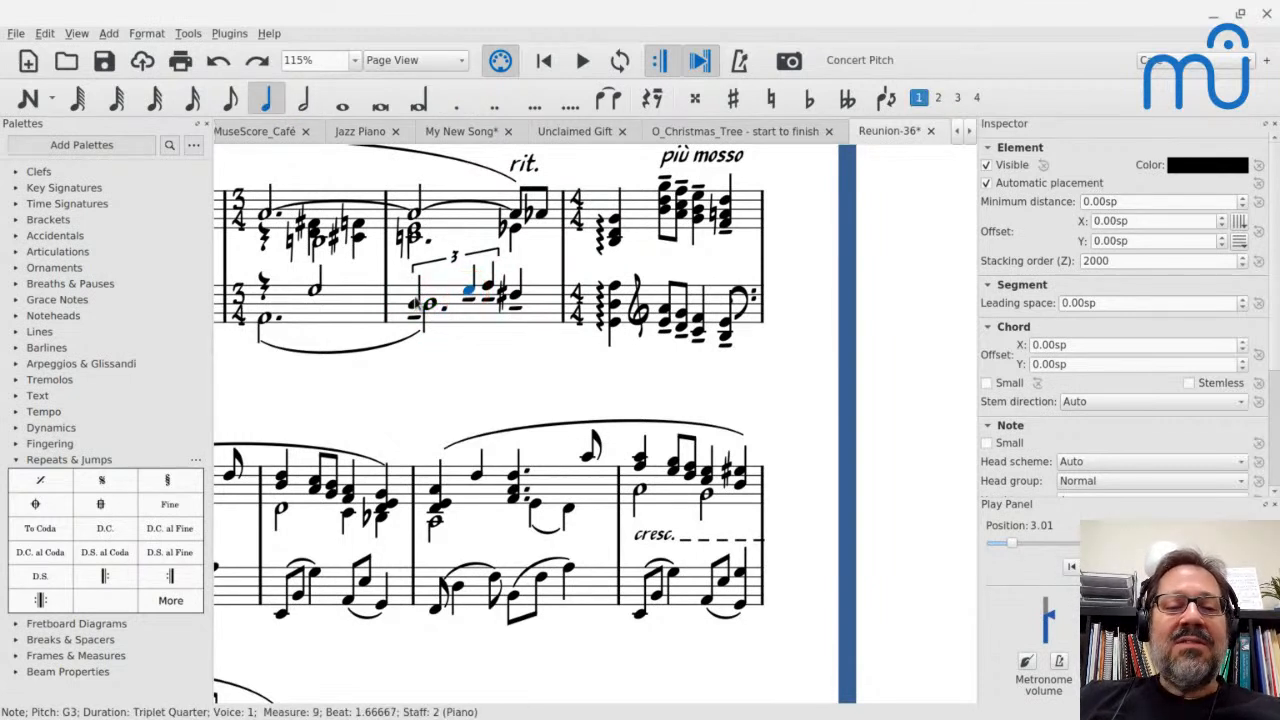
pyautogui.doubleClick(1110, 302)
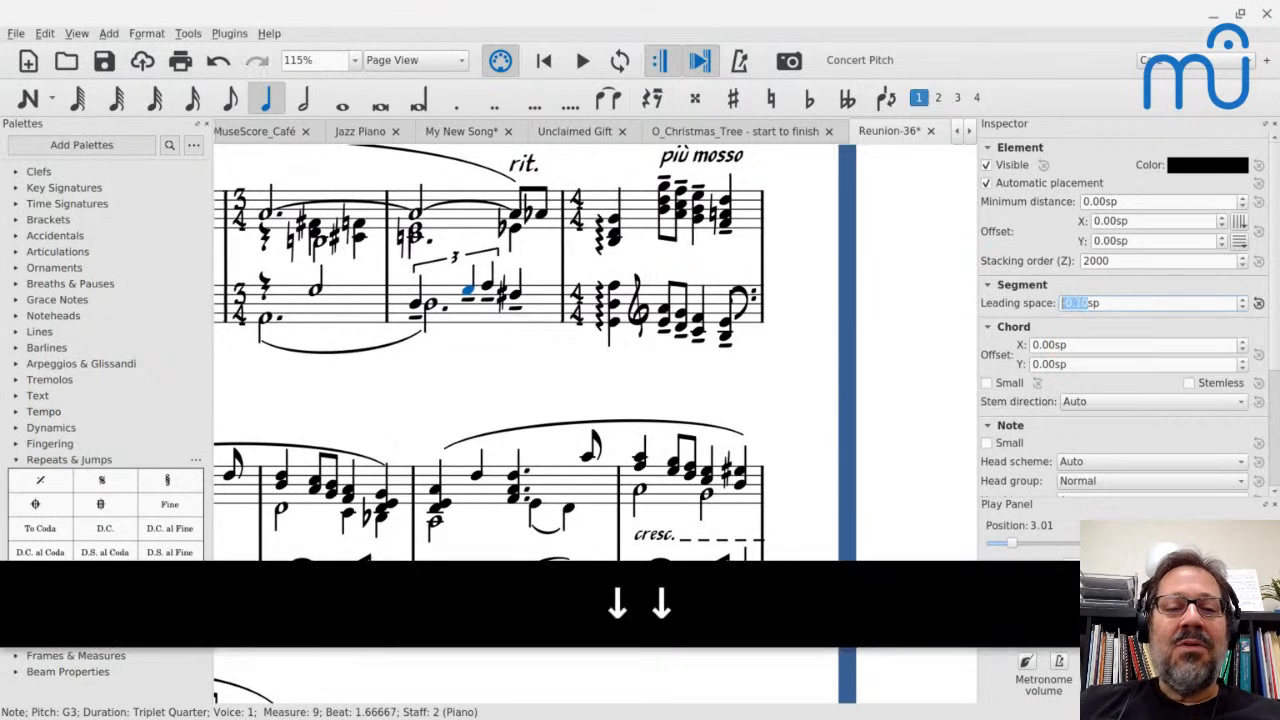
pyautogui.press('Down')
pyautogui.press('Down')
pyautogui.press('Down')
pyautogui.press('Down')
pyautogui.press('Down')
pyautogui.press('Down')
pyautogui.press('Down')
pyautogui.press('Down')
pyautogui.press('Down')
pyautogui.press('Down')
pyautogui.press('Down')
pyautogui.press('Down')
pyautogui.press('Down')
pyautogui.press('Down')
pyautogui.press('Down')
pyautogui.press('Down')
pyautogui.press('Down')
pyautogui.press('Down')
pyautogui.press('Down')
pyautogui.press('Down')
pyautogui.press('Down')
pyautogui.press('Down')
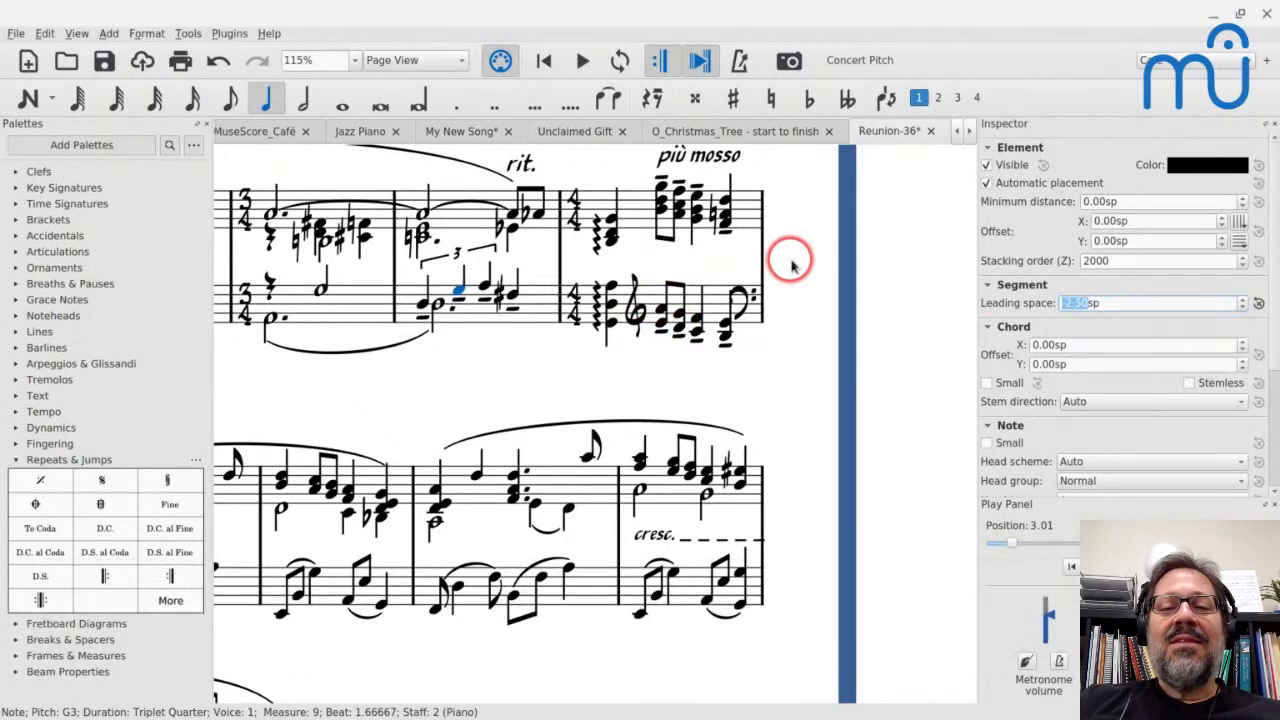
# Reset the leading space of the bass clef ending the più mosso measure, set it to -0.50sp, and clear the selection
pyautogui.hscroll(-5, 271, 373)
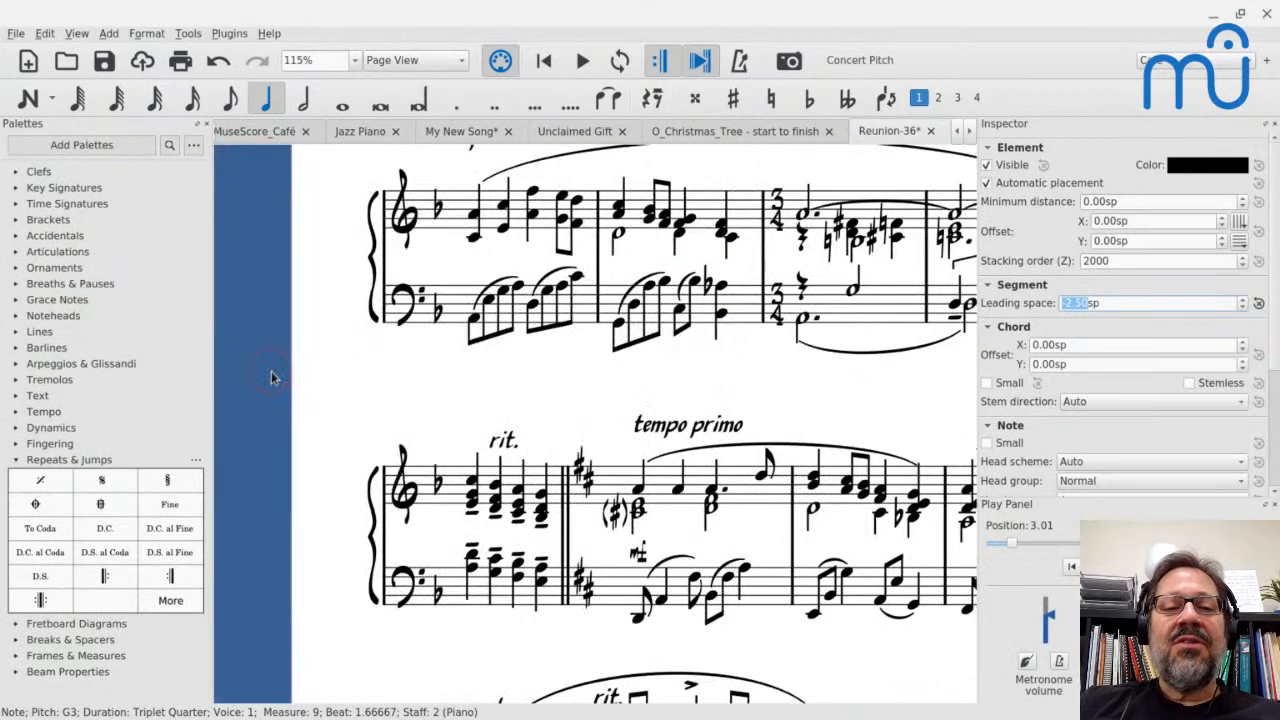
pyautogui.hscroll(4, 510, 238)
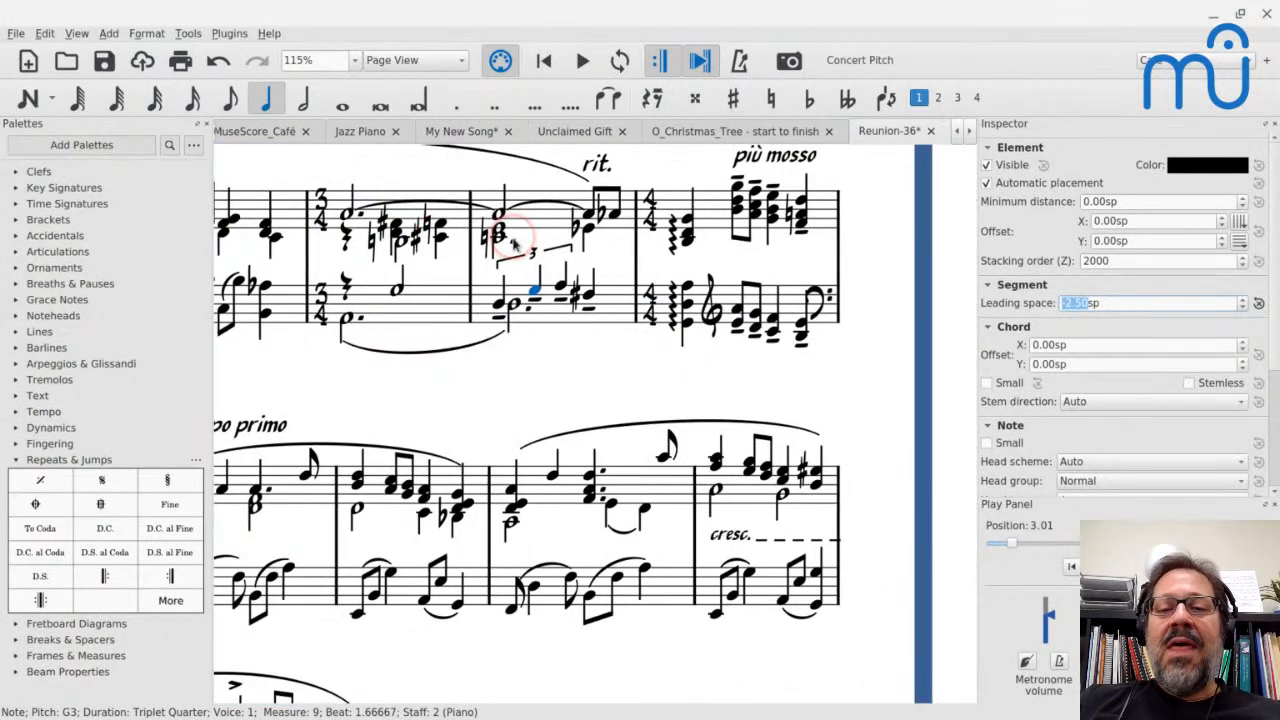
pyautogui.click(822, 298)
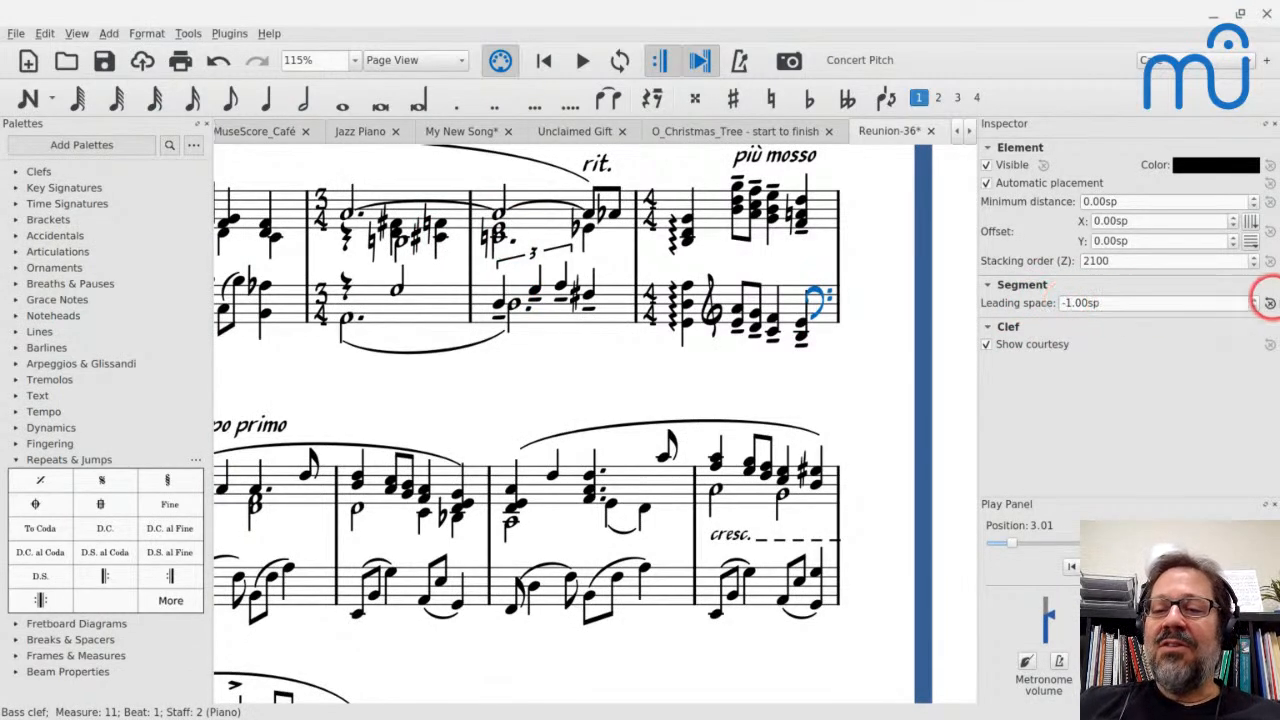
pyautogui.click(1268, 303)
pyautogui.doubleClick(1108, 302)
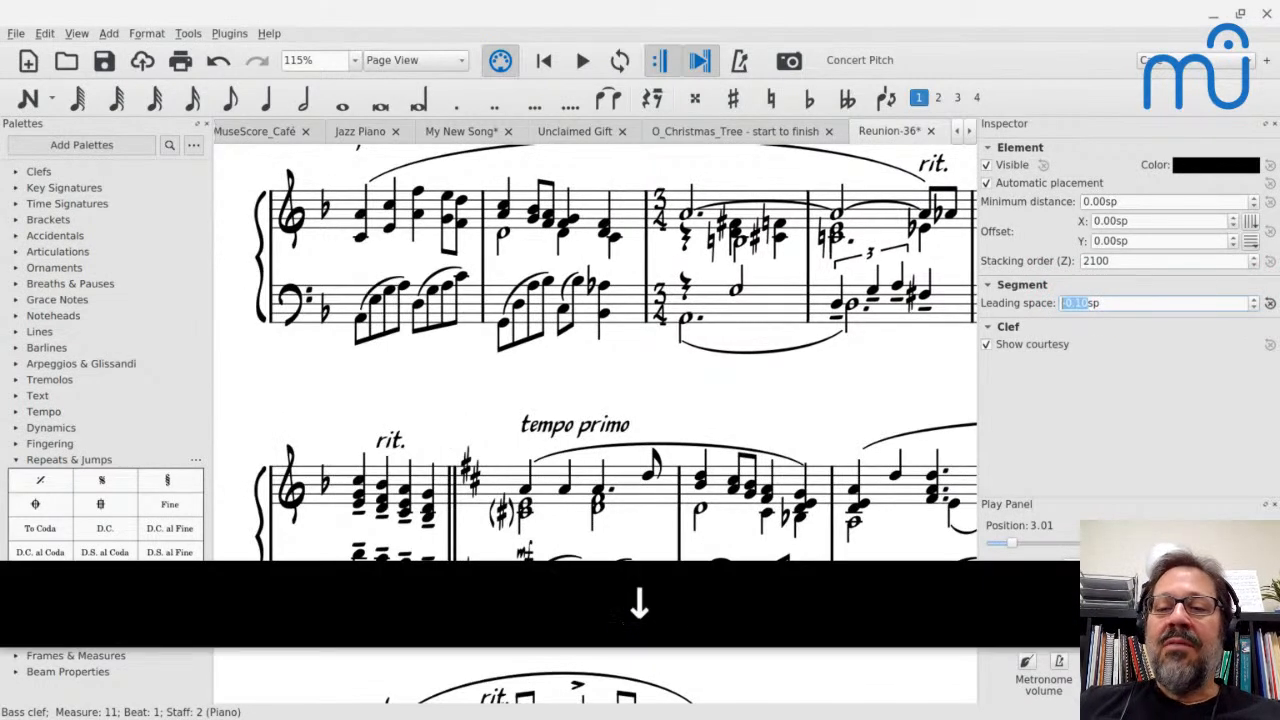
pyautogui.press('Down')
pyautogui.press('Down')
pyautogui.hscroll(5, 797, 308)
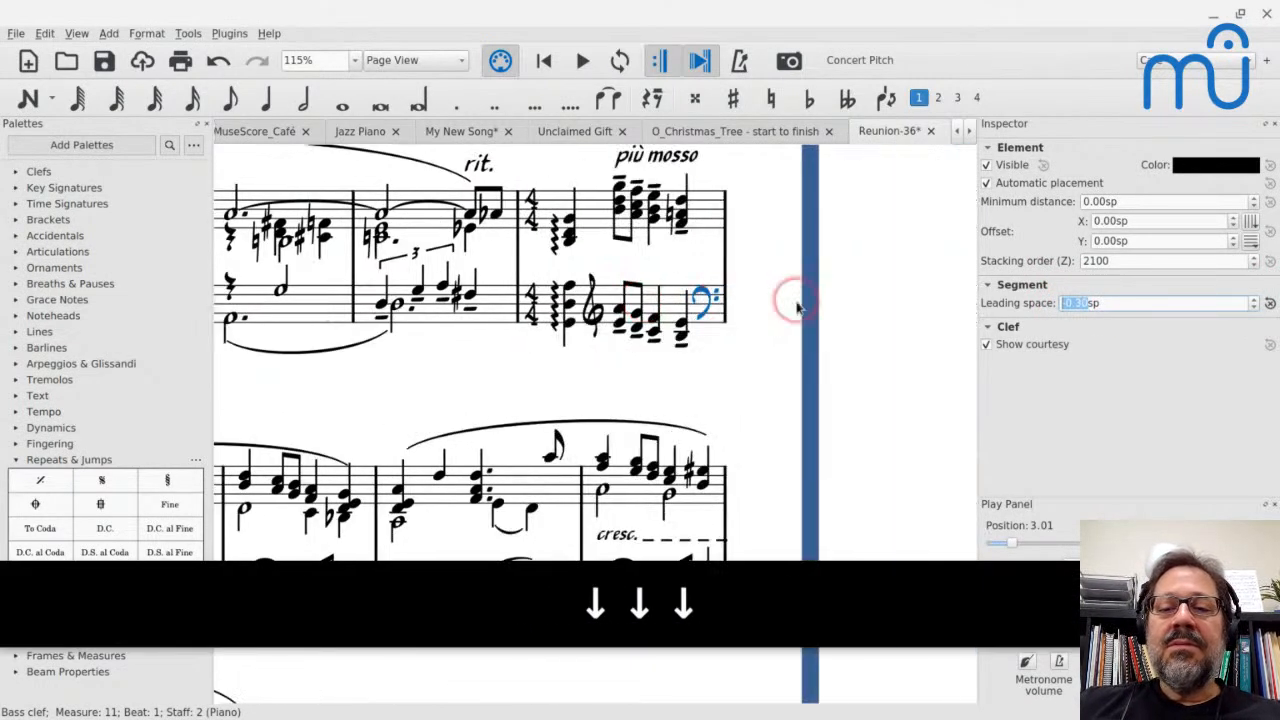
pyautogui.press('Down')
pyautogui.press('Down')
pyautogui.press('Down')
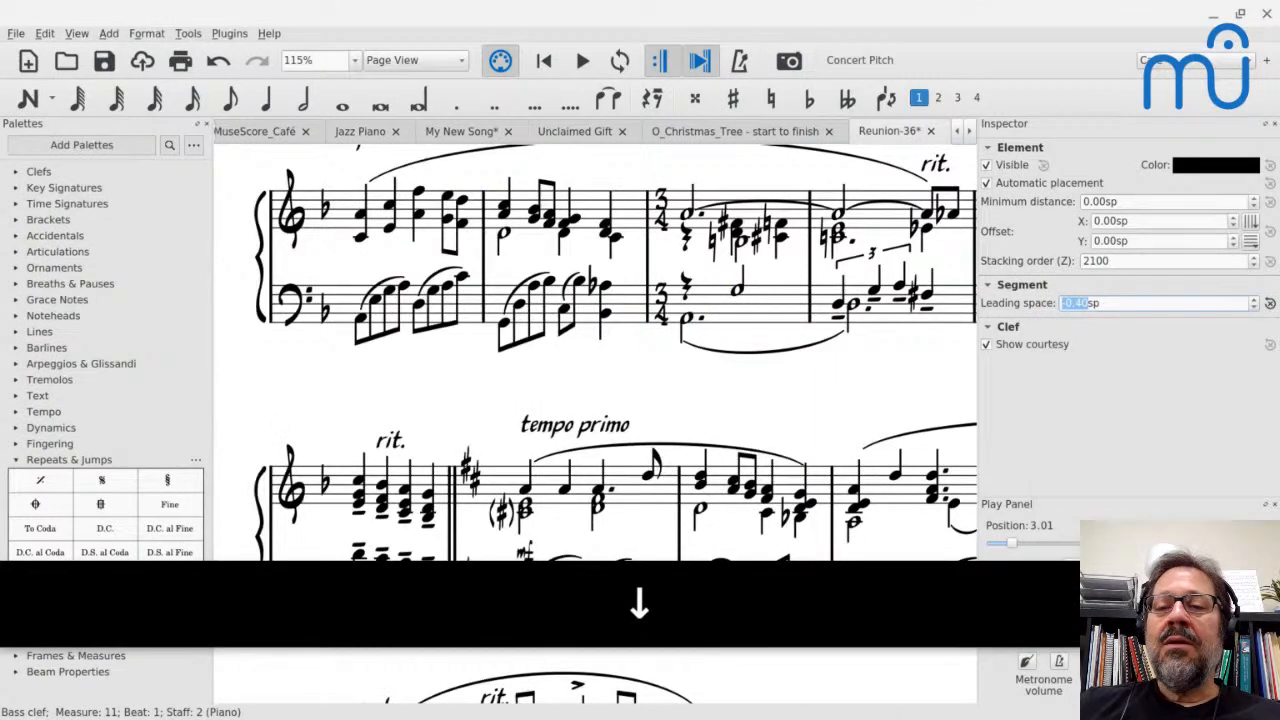
pyautogui.press('Up')
pyautogui.press('Up')
pyautogui.press('Down')
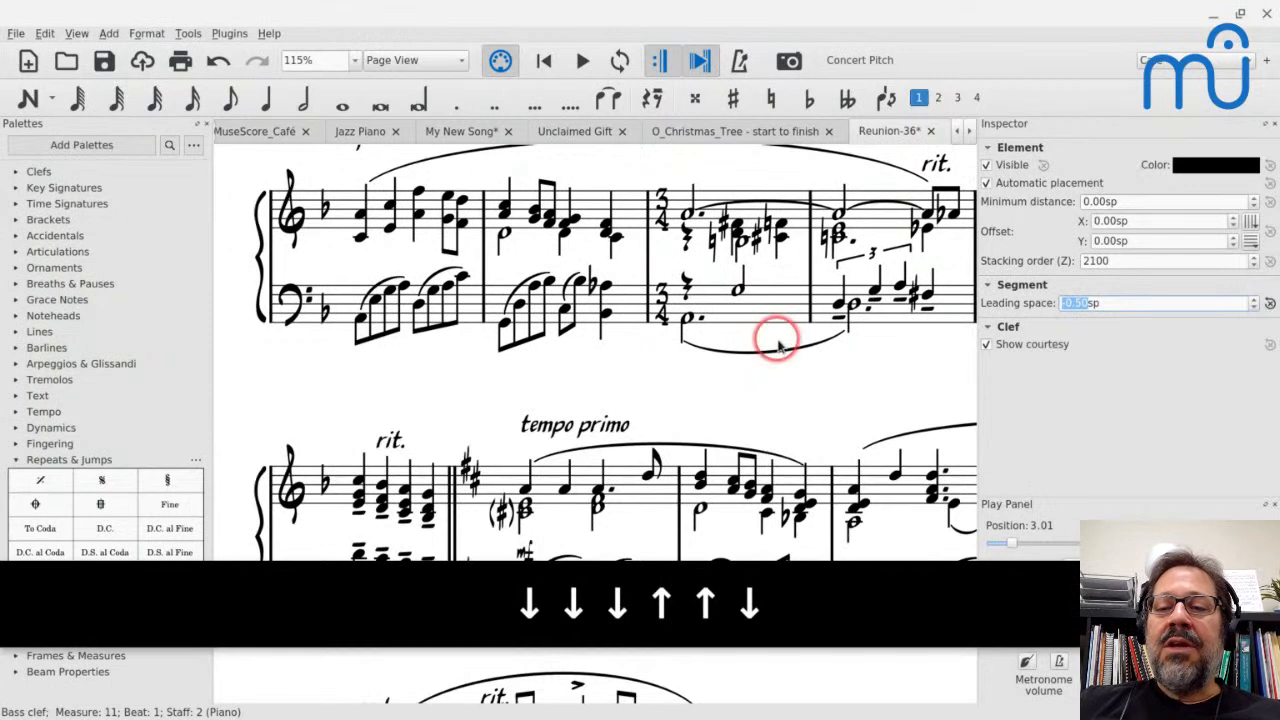
pyautogui.hscroll(7, 780, 345)
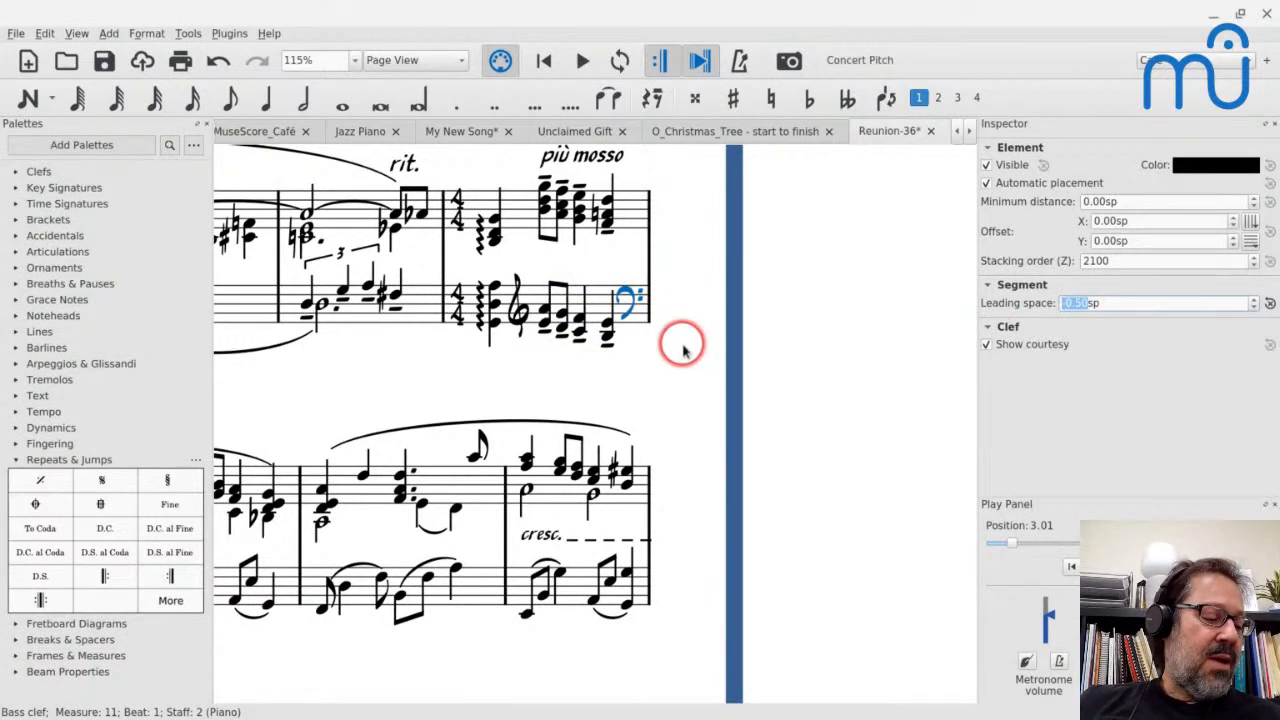
pyautogui.press('Escape')
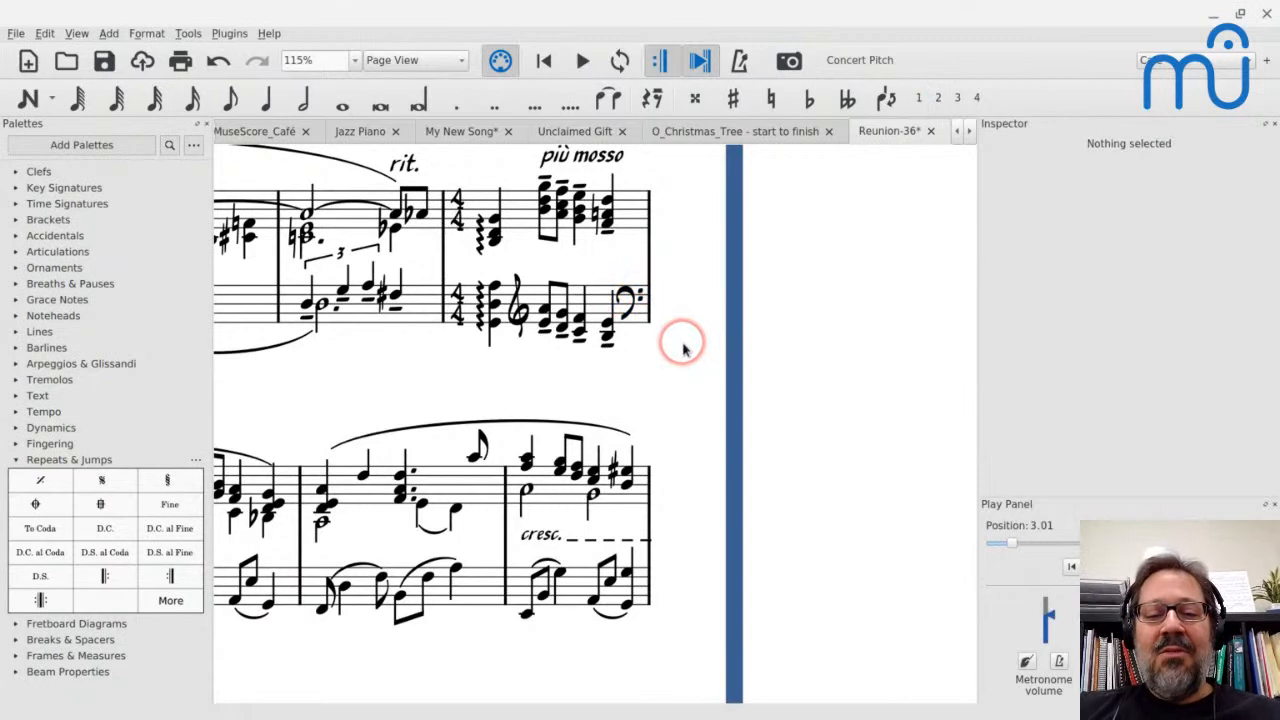
# Examine how the systems are laid out across both pages of the Reunion score
pyautogui.keyDown('ctrl'); pyautogui.scroll(-8, 683, 348); pyautogui.keyUp('ctrl')
pyautogui.keyDown('ctrl'); pyautogui.scroll(-1, 683, 348); pyautogui.keyUp('ctrl')
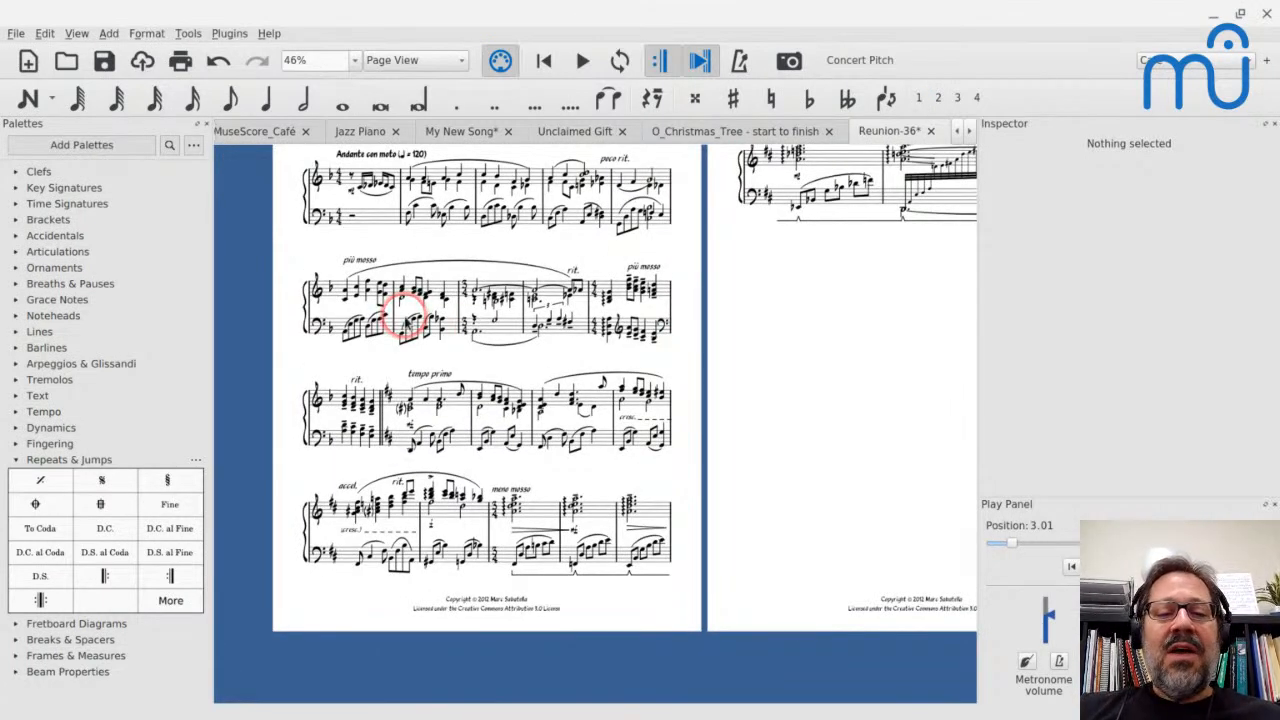
pyautogui.scroll(-1, 405, 312)
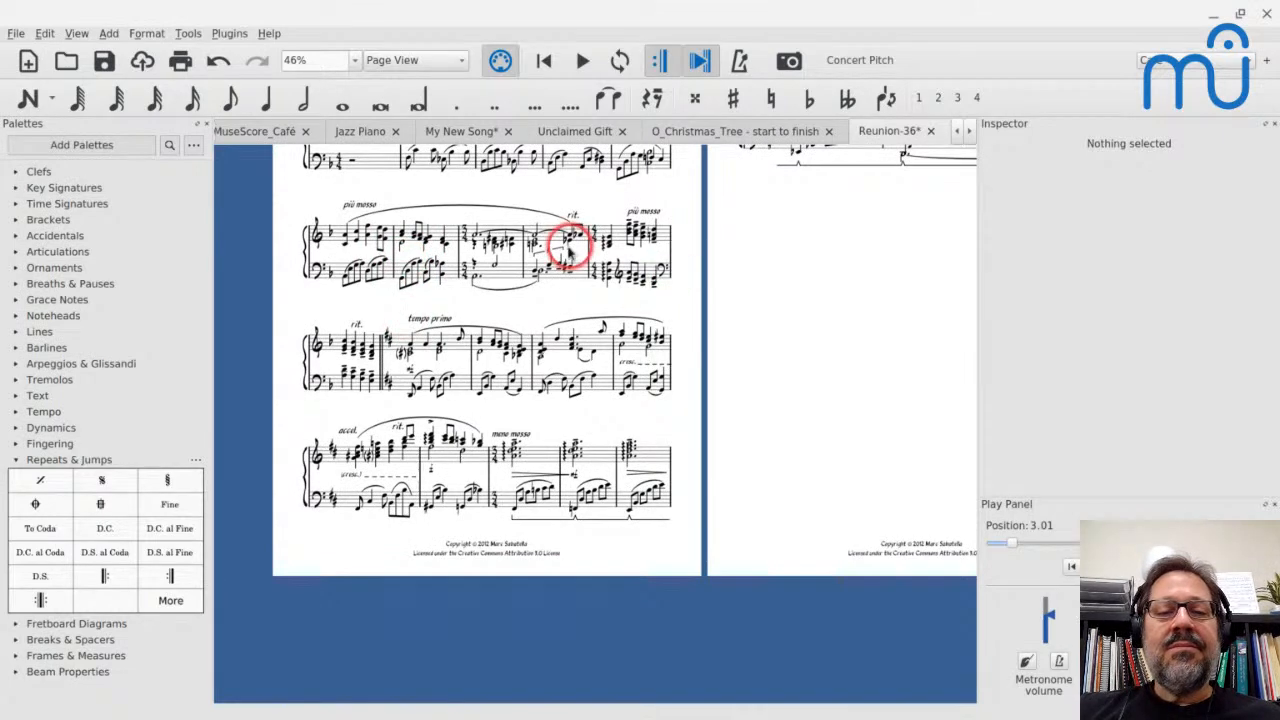
pyautogui.scroll(3, 524, 292)
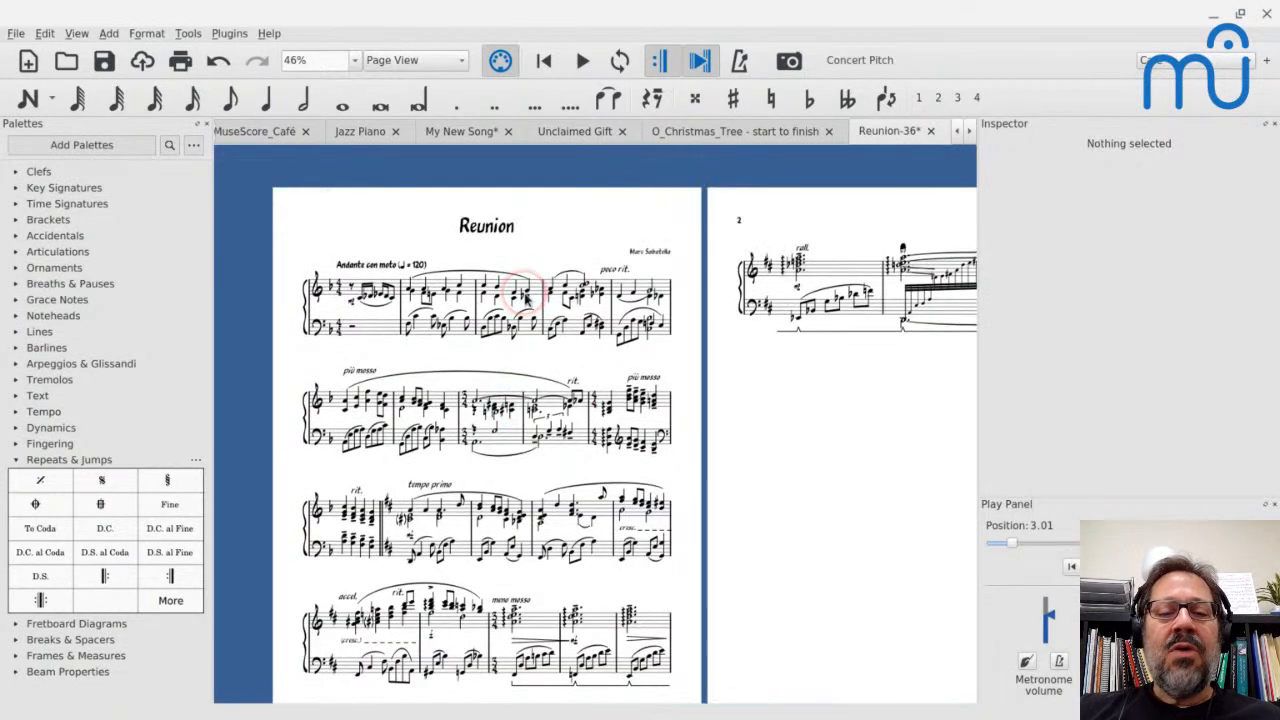
pyautogui.hscroll(1, 524, 292)
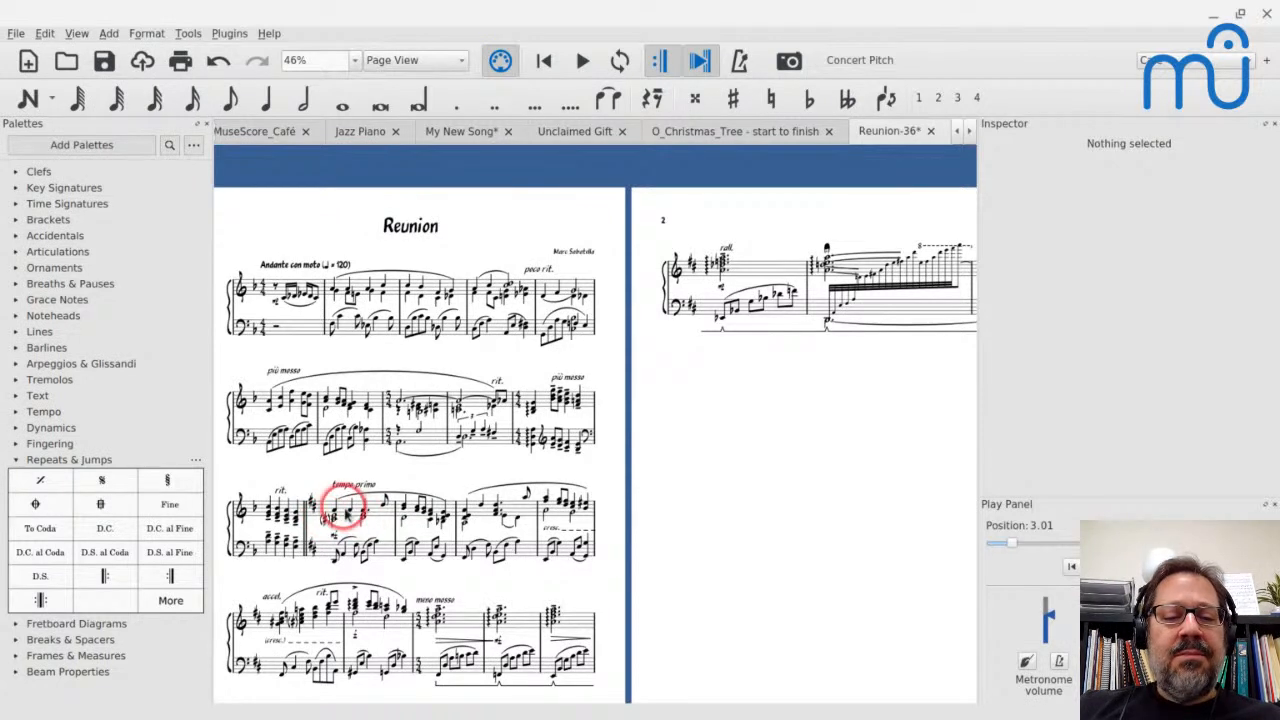
pyautogui.scroll(-1, 688, 438)
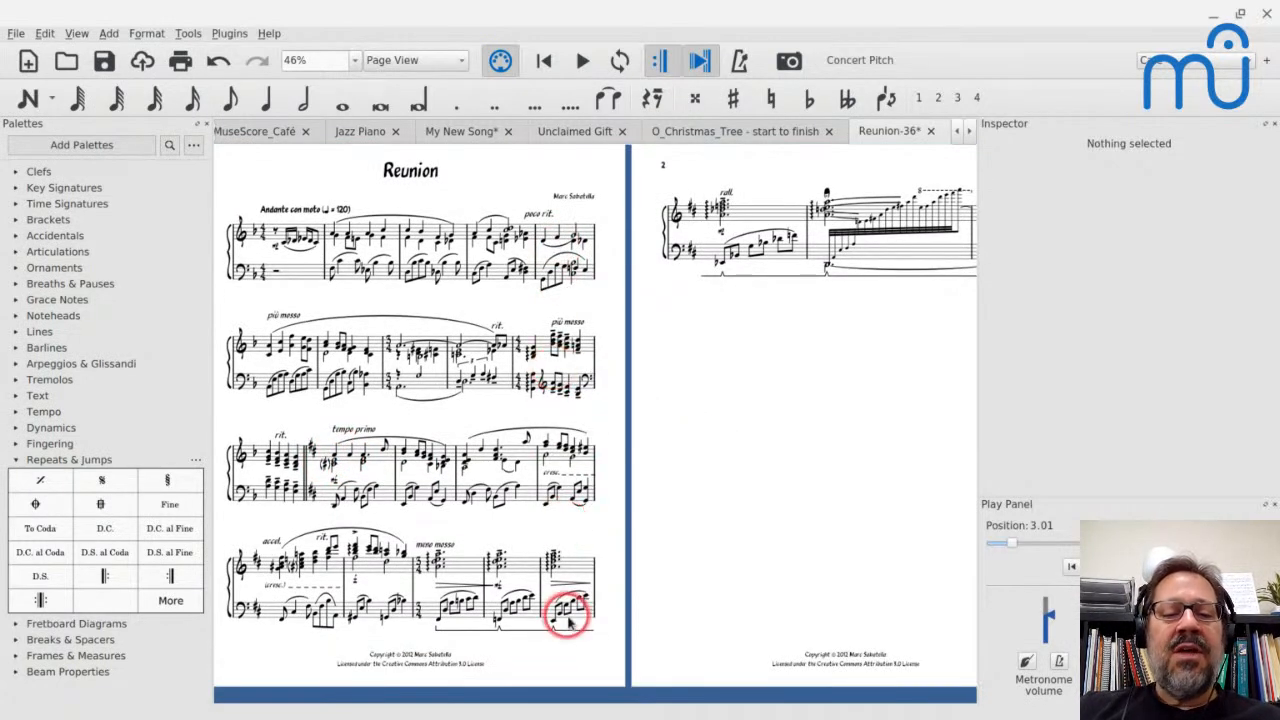
pyautogui.scroll(-1, 574, 545)
pyautogui.hscroll(1, 573, 541)
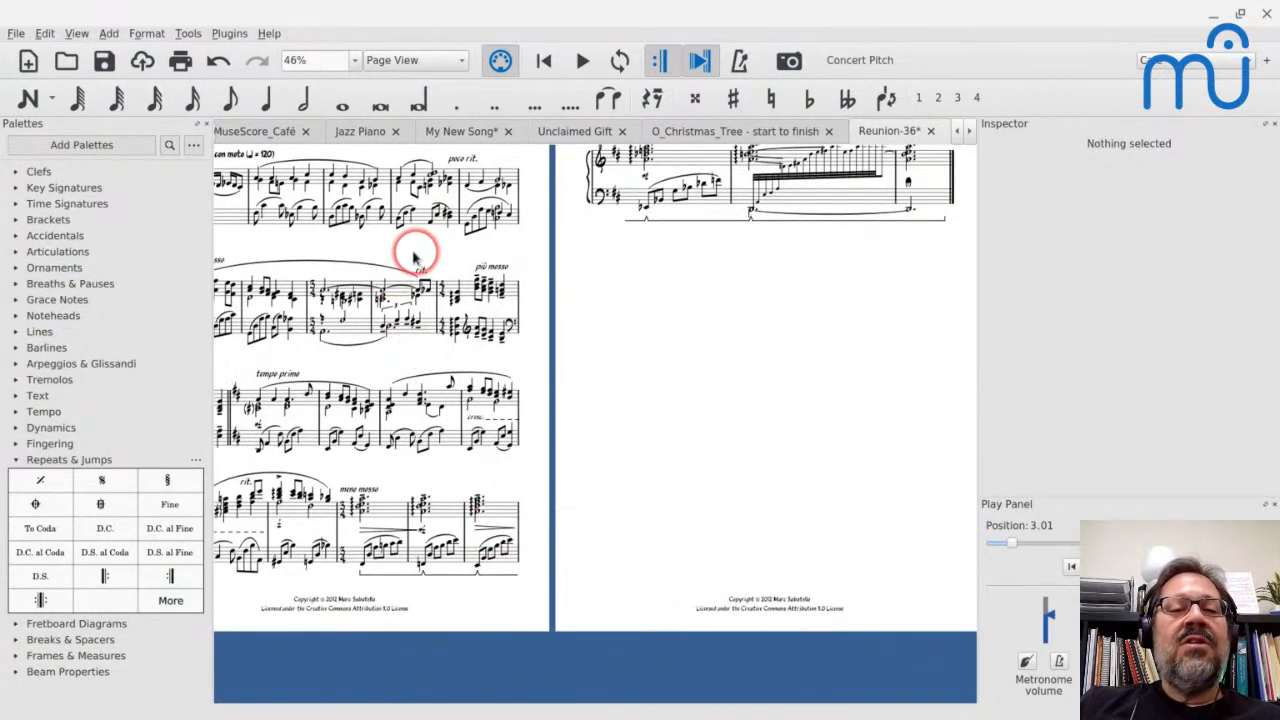
pyautogui.scroll(-2, 346, 222)
pyautogui.scroll(3, 403, 197)
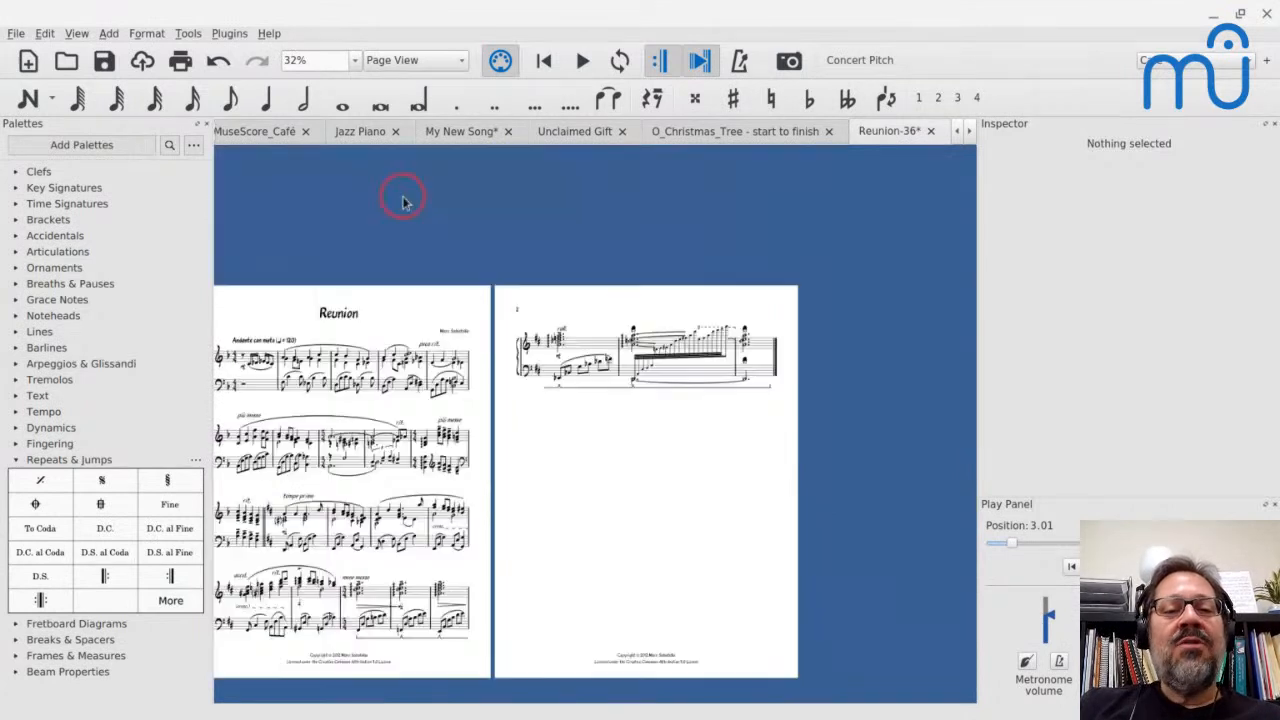
# Reduce the height of the title frame above the Reunion score to 5.00sp and clear the selection
pyautogui.click(380, 318)
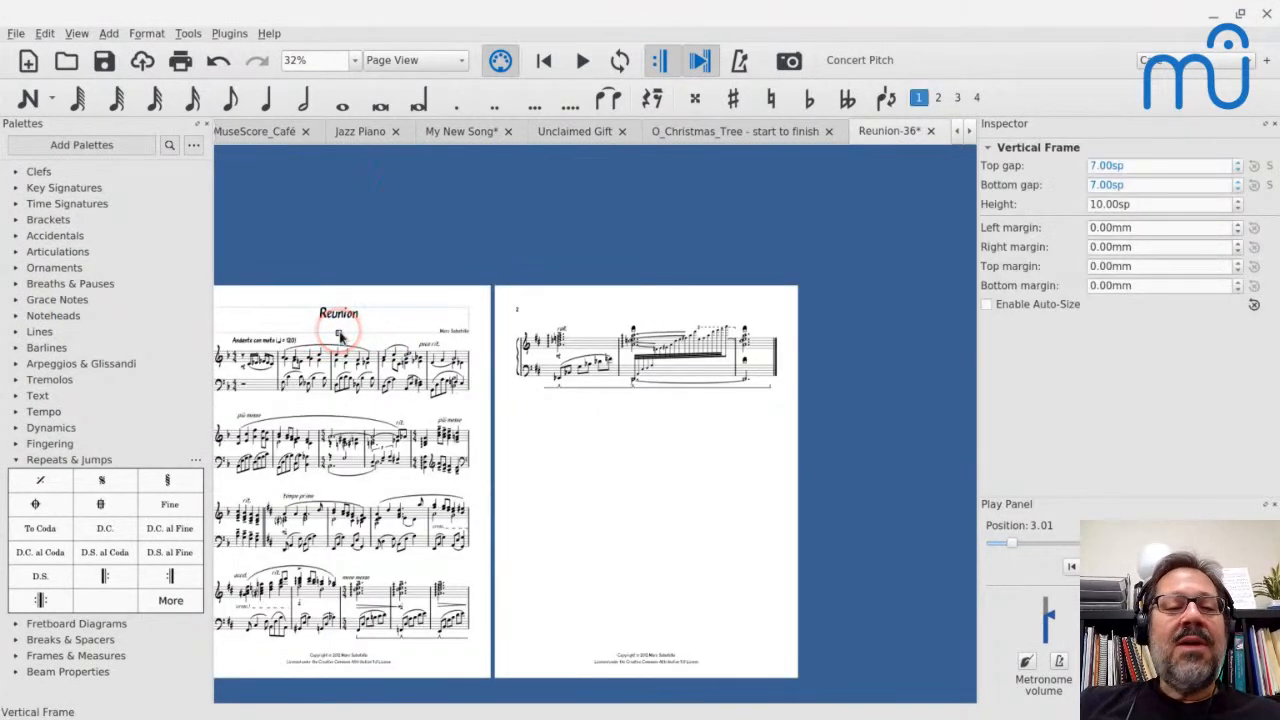
pyautogui.press('Up')
pyautogui.press('Up')
pyautogui.press('Up')
pyautogui.press('Up')
pyautogui.press('Up')
pyautogui.press('Up')
pyautogui.press('Up')
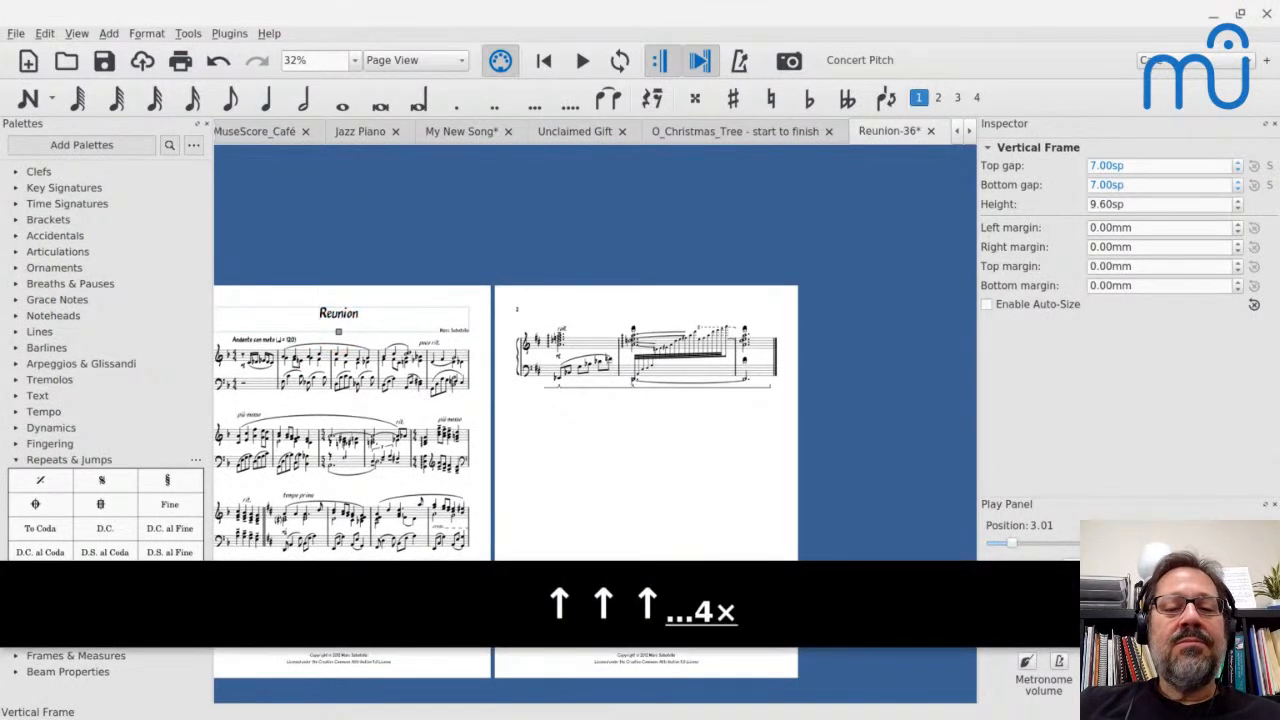
pyautogui.press('Up')
pyautogui.press('Up')
pyautogui.press('Up')
pyautogui.press('Up')
pyautogui.press('Up')
pyautogui.press('Up')
pyautogui.press('Up')
pyautogui.press('Up')
pyautogui.press('Up')
pyautogui.press('Up')
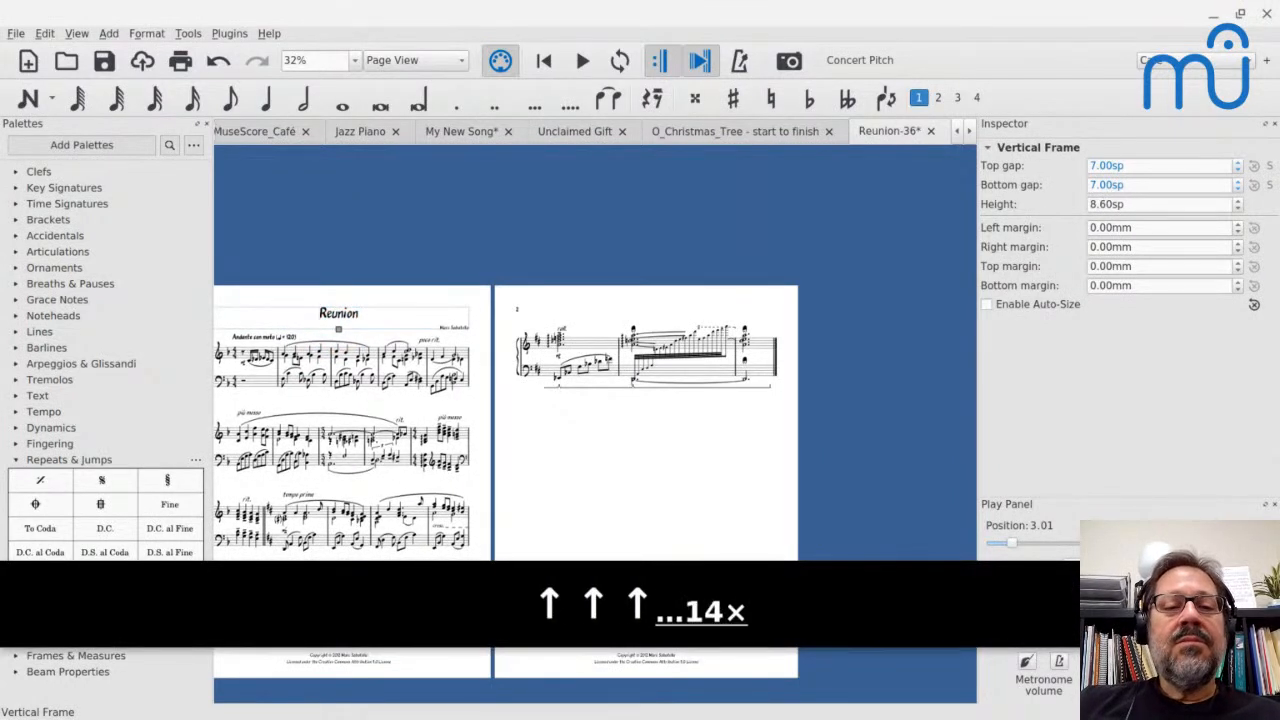
pyautogui.press('Up')
pyautogui.press('Up')
pyautogui.press('Up')
pyautogui.press('Up')
pyautogui.press('Up')
pyautogui.press('Up')
pyautogui.press('Up')
pyautogui.press('Up')
pyautogui.press('Up')
pyautogui.press('Up')
pyautogui.press('Up')
pyautogui.press('Up')
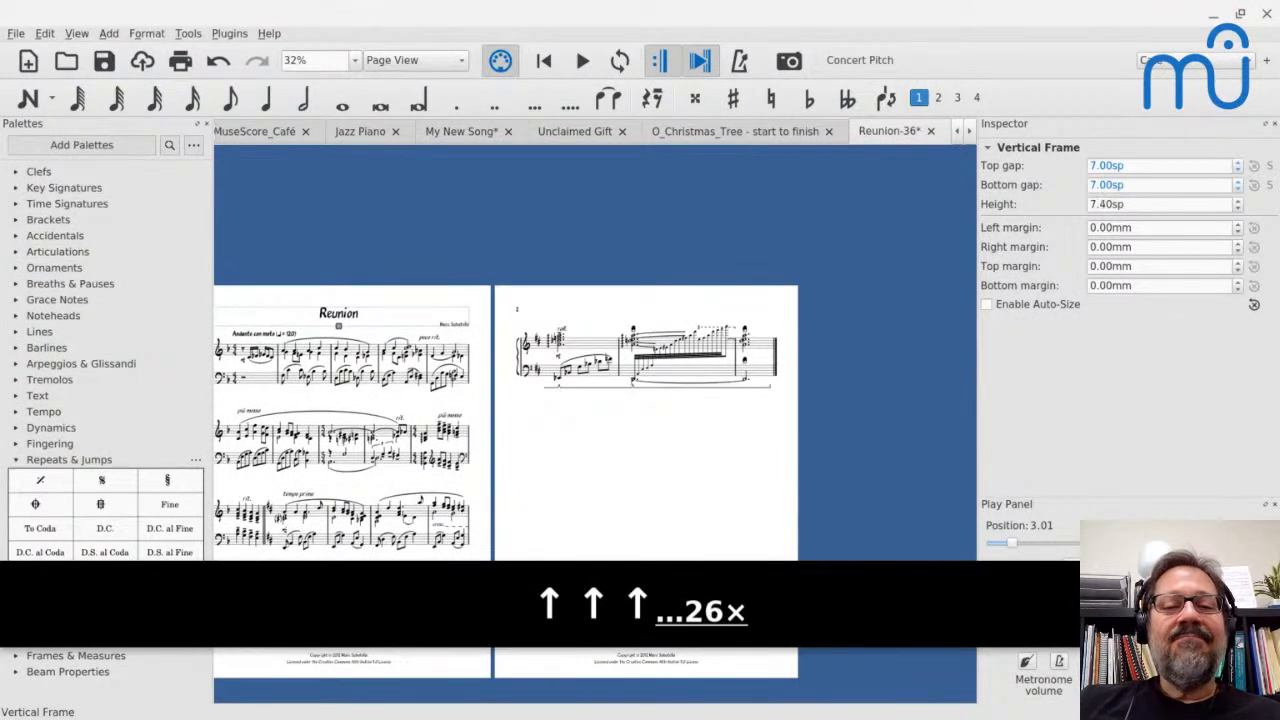
pyautogui.press('Up')
pyautogui.press('Up')
pyautogui.press('Up')
pyautogui.press('Up')
pyautogui.press('Up')
pyautogui.press('Up')
pyautogui.press('Up')
pyautogui.press('Up')
pyautogui.press('Up')
pyautogui.press('Up')
pyautogui.press('Up')
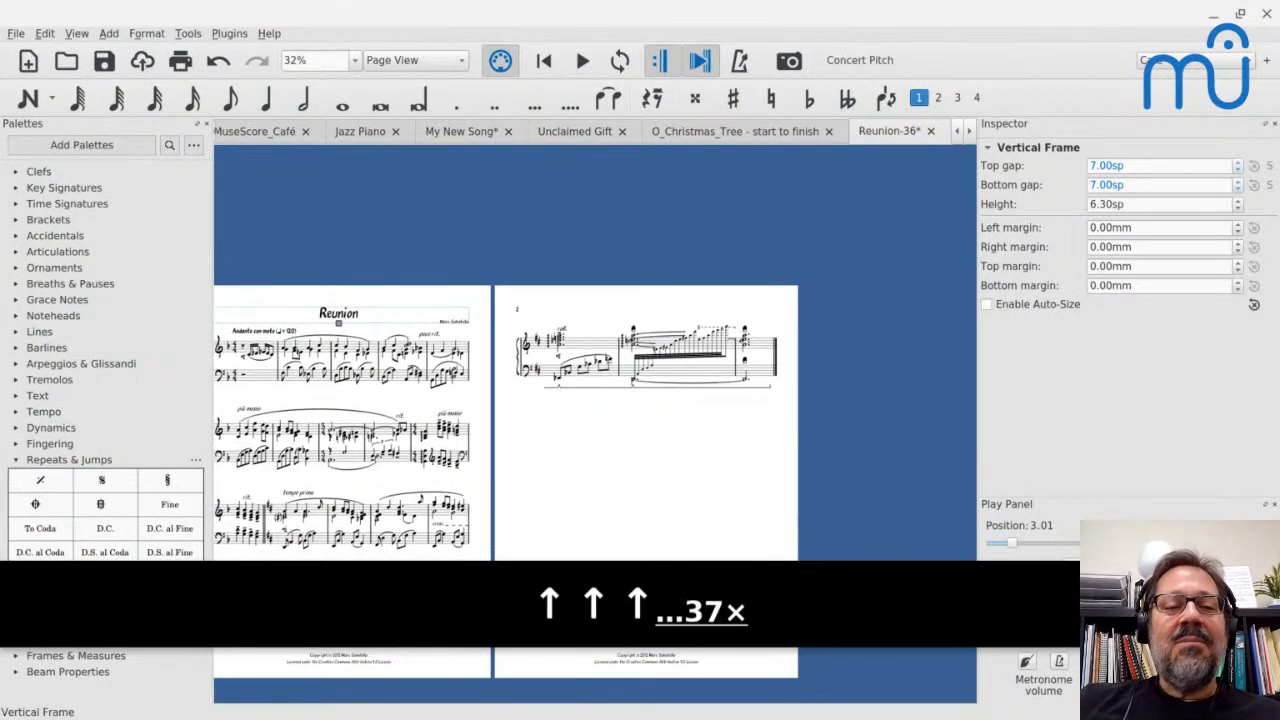
pyautogui.press('Up')
pyautogui.press('Up')
pyautogui.press('Up')
pyautogui.press('Up')
pyautogui.press('Up')
pyautogui.press('Up')
pyautogui.press('Up')
pyautogui.press('Up')
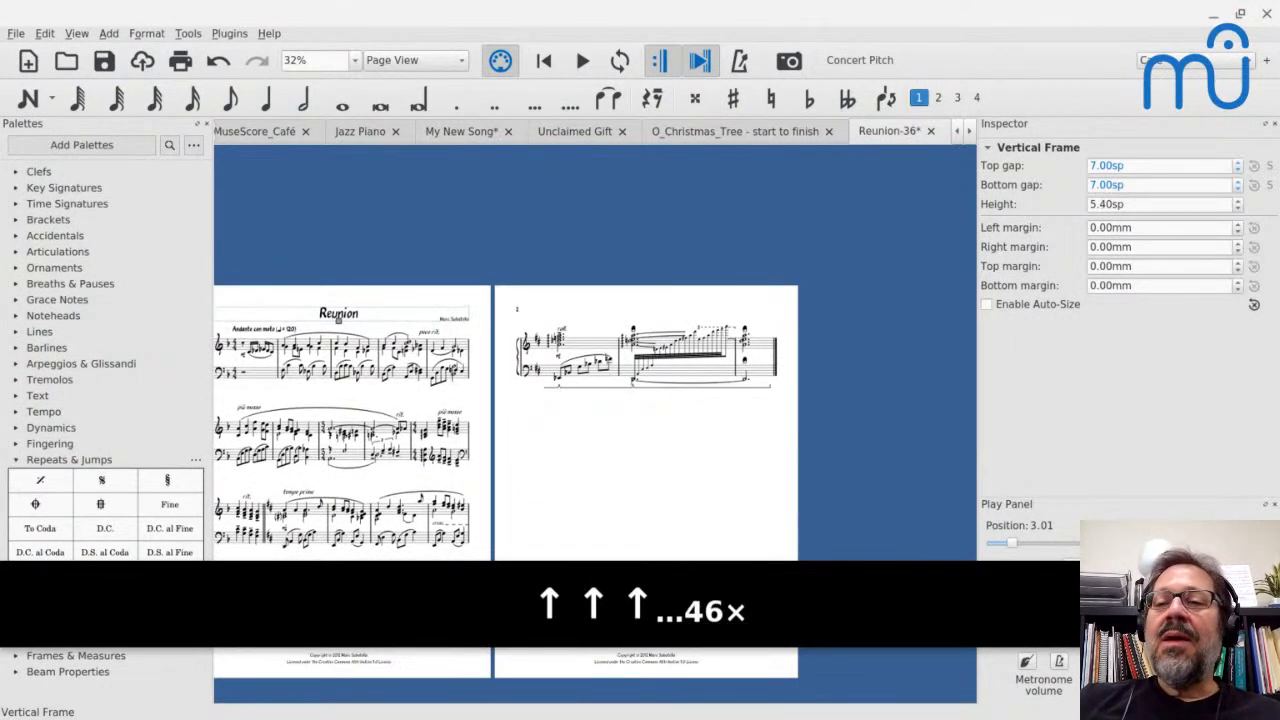
pyautogui.press('Up')
pyautogui.press('Up')
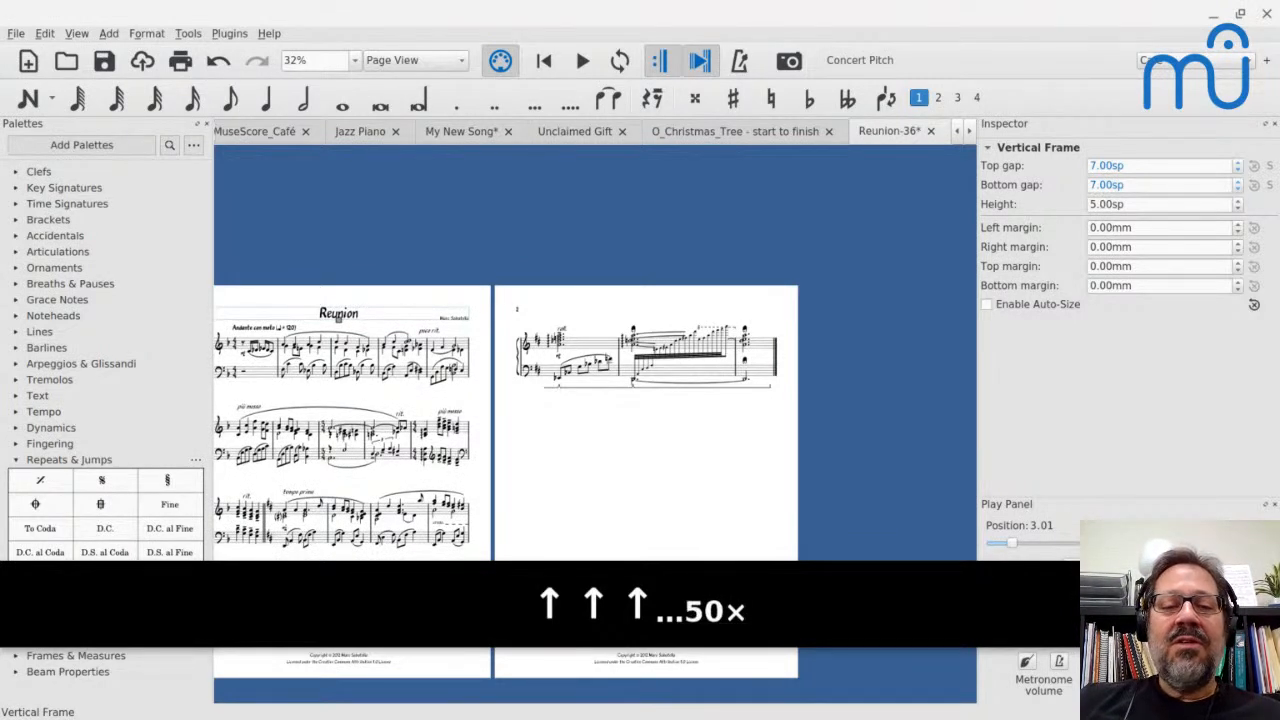
pyautogui.click(607, 437)
pyautogui.scroll(-3, 607, 438)
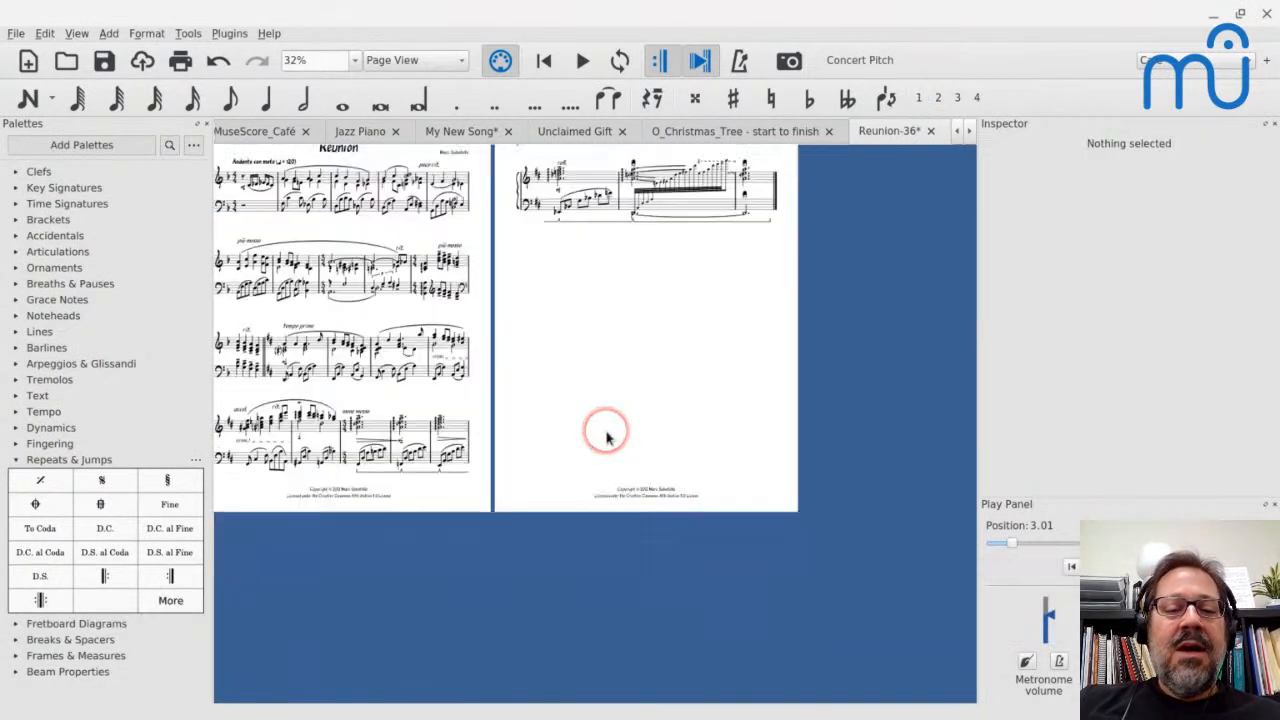
pyautogui.hscroll(-2, 607, 438)
pyautogui.scroll(3, 607, 437)
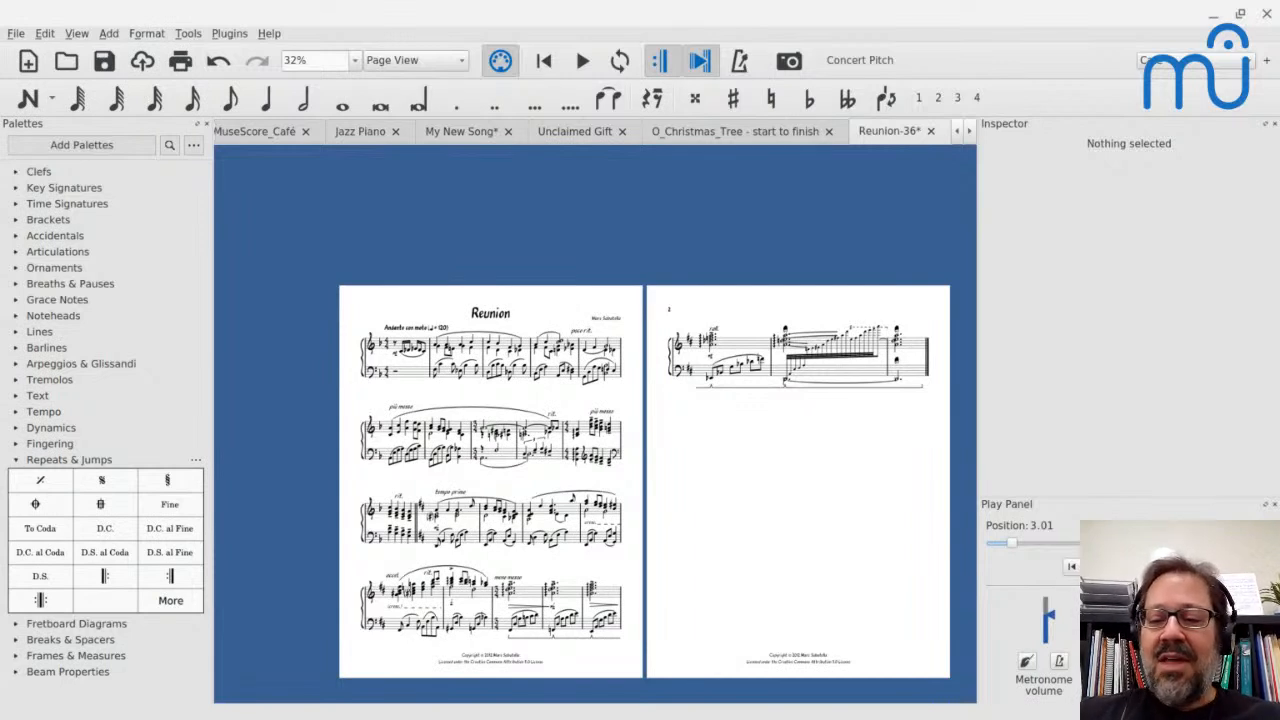
pyautogui.hotkey('shift', 'Left')
pyautogui.hotkey('shift', 'Right')
pyautogui.hotkey('shift', 'Left')
pyautogui.press('6')
pyautogui.press('Return')
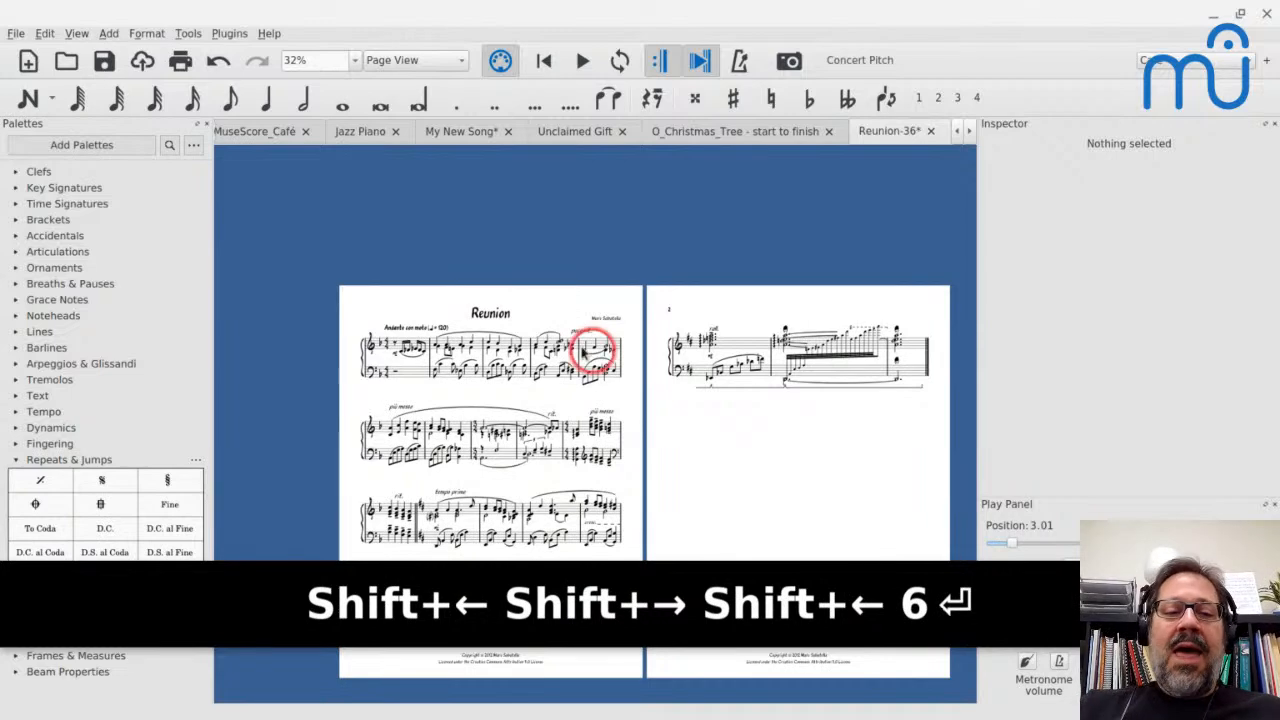
# Switch to the MuseScore_Café score, play its Piano part briefly from the beginning, and stop playback
pyautogui.click(281, 135)
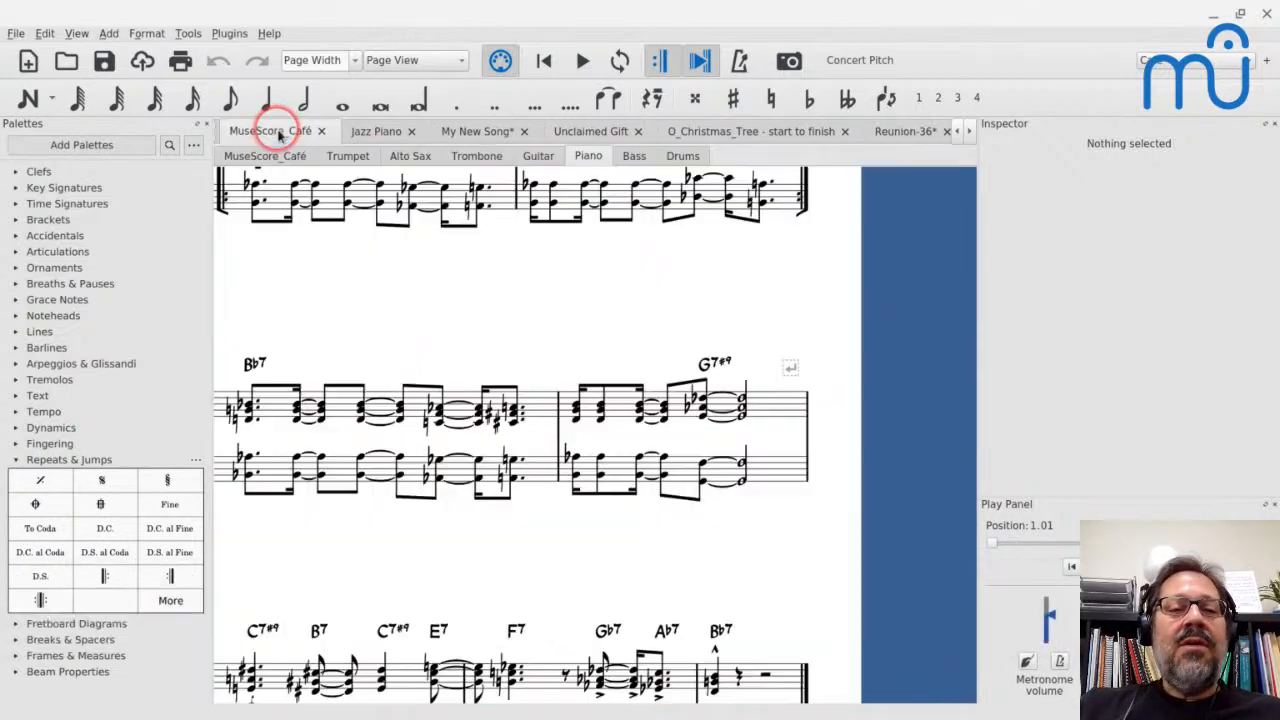
pyautogui.hotkey('ctrl', 'Home')
pyautogui.press('space')
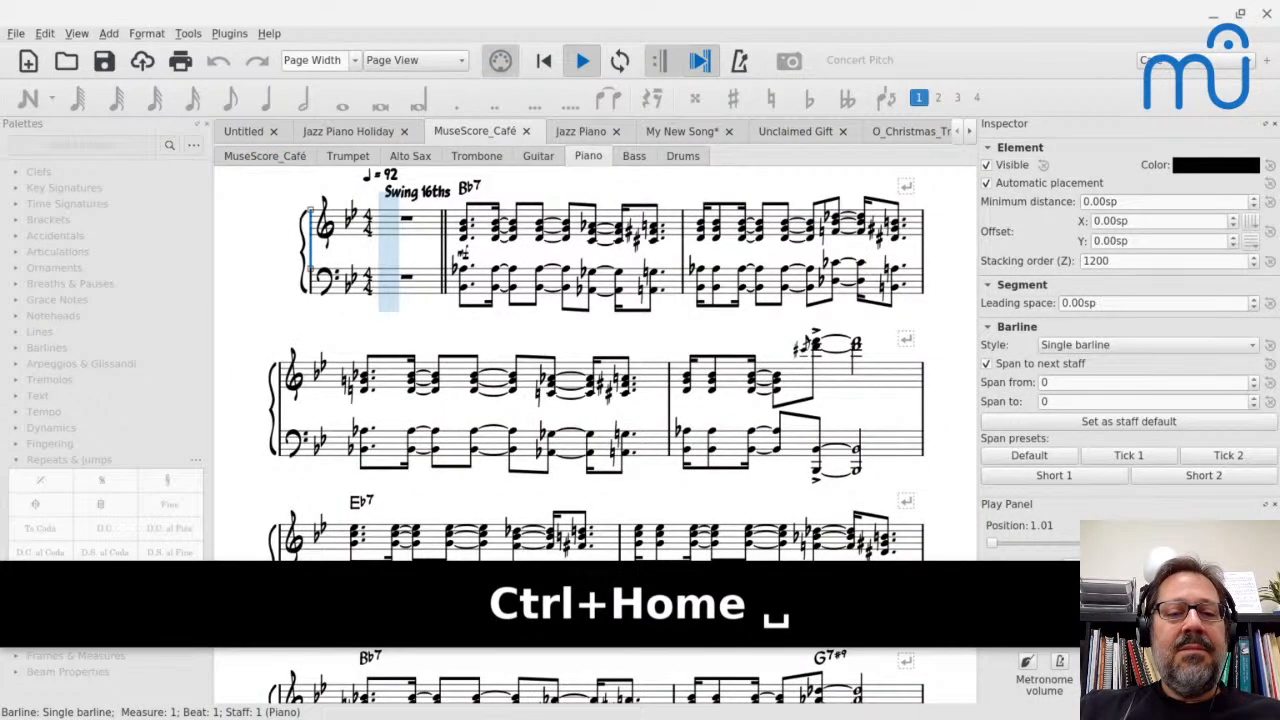
pyautogui.press('space')
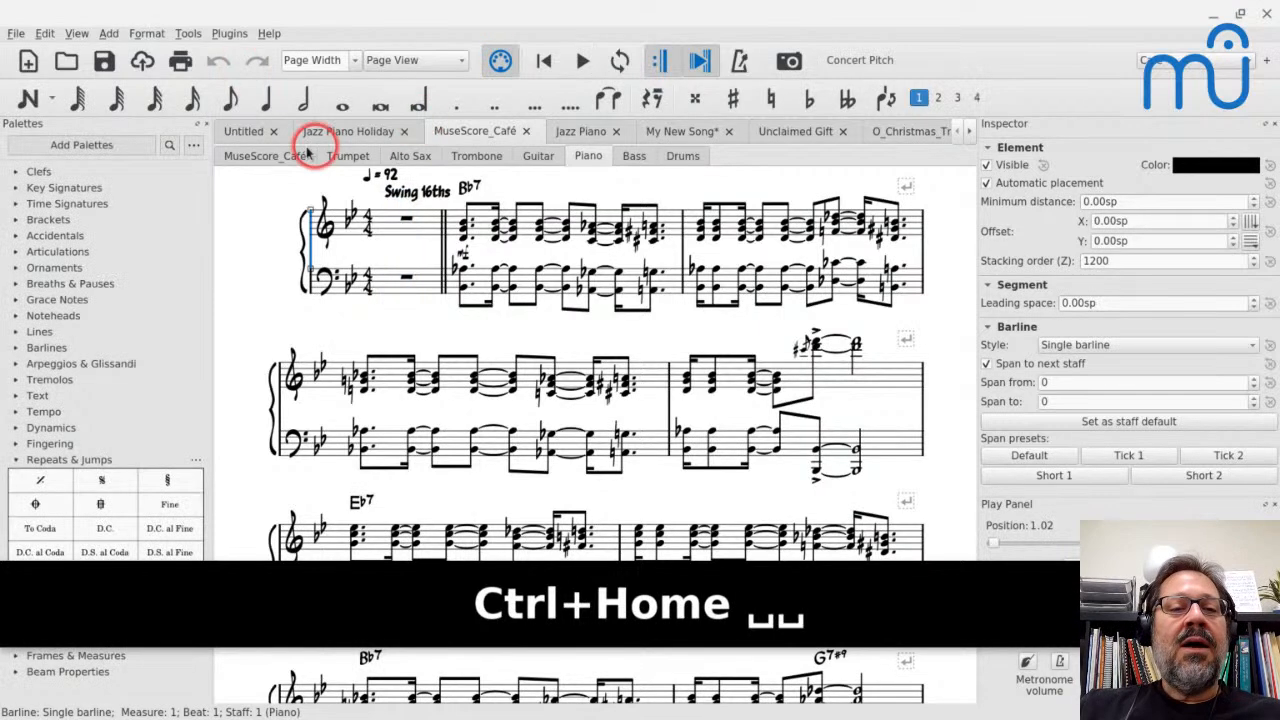
# Play the full MuseScore_Café ensemble score from the beginning
pyautogui.click(262, 156)
pyautogui.hotkey('ctrl', 'Home')
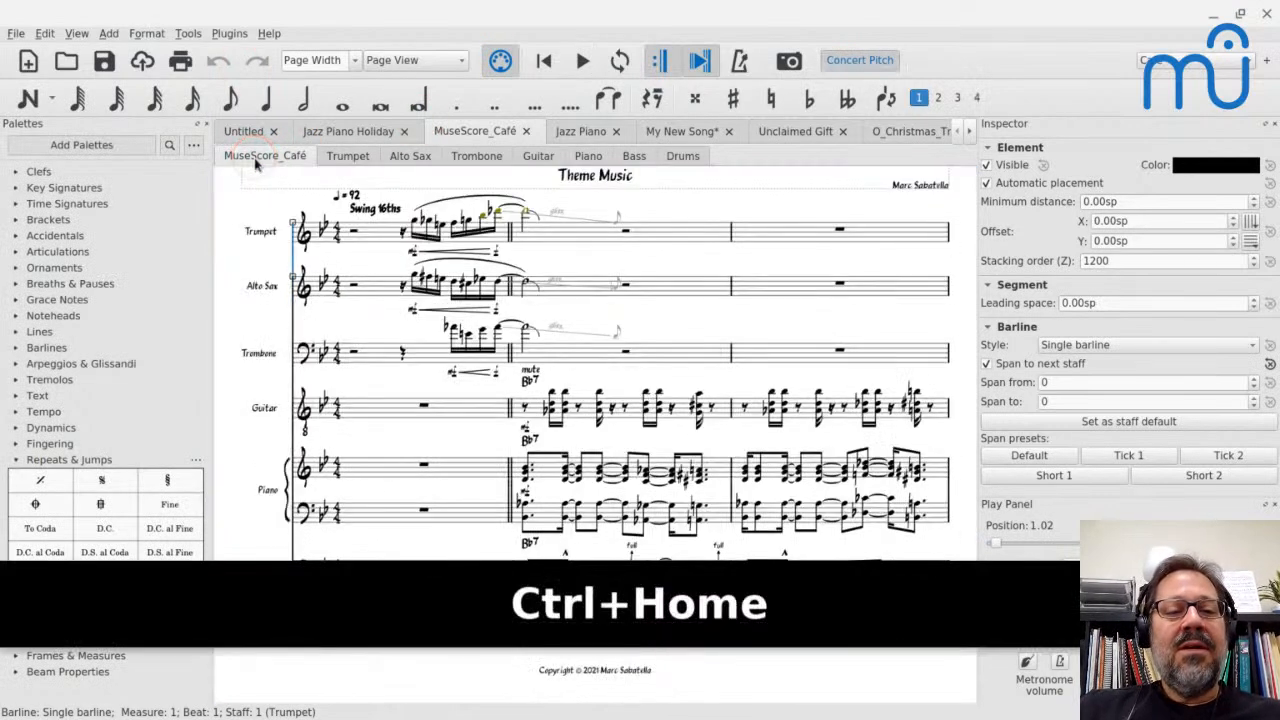
pyautogui.press('space')
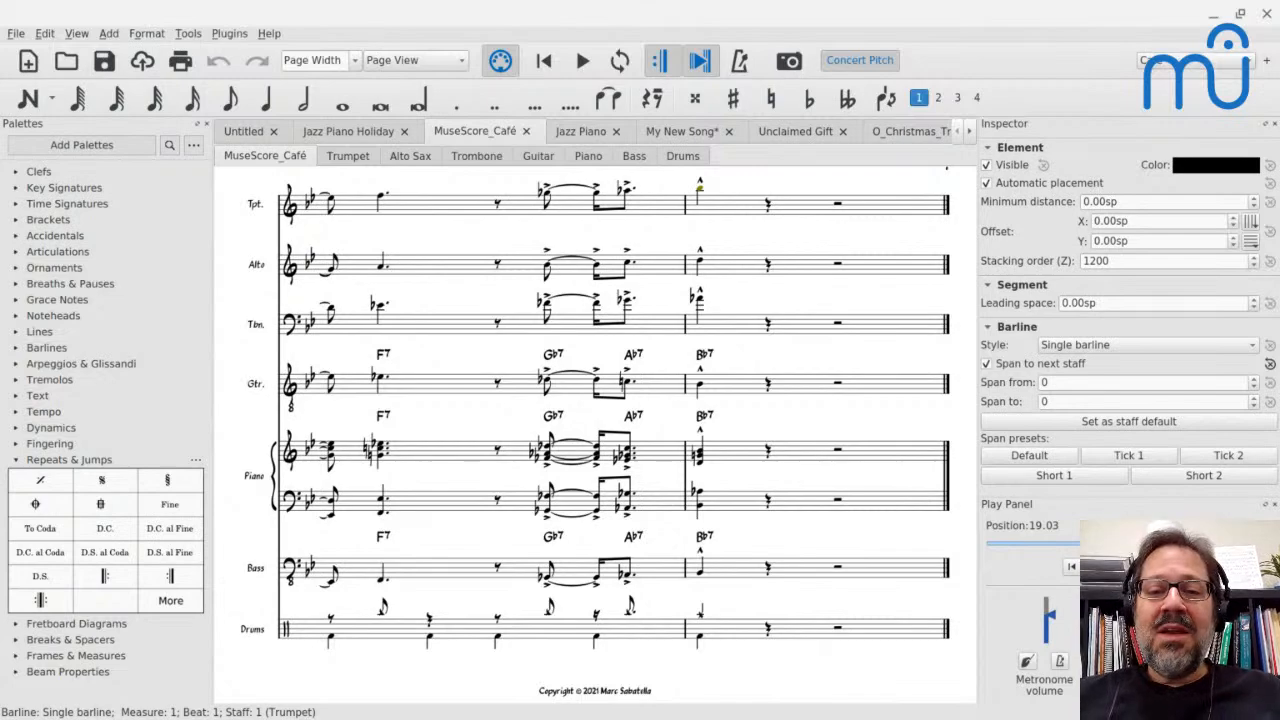
# Switch to the Lightstream window
pyautogui.hotkey('alt', 'Tab')
pyautogui.hotkey('alt', 'Tab')
pyautogui.hotkey('alt', 'Tab')
pyautogui.hotkey('alt', 'Tab')
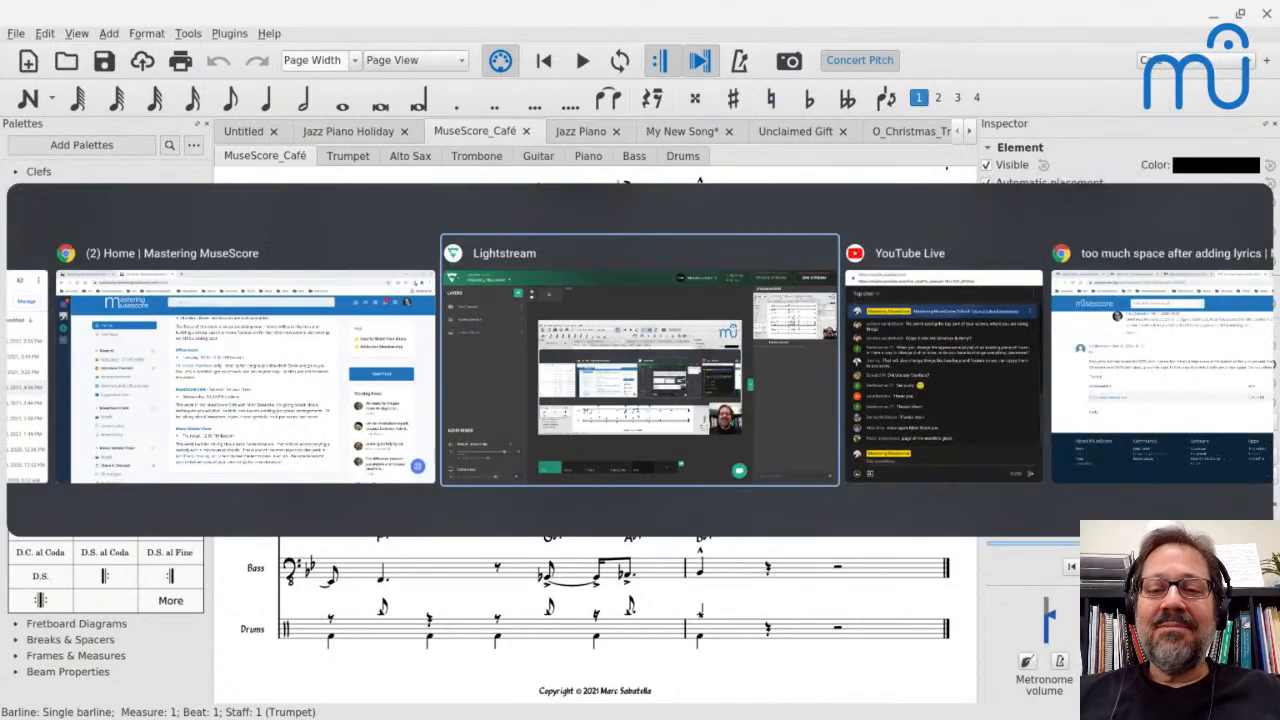